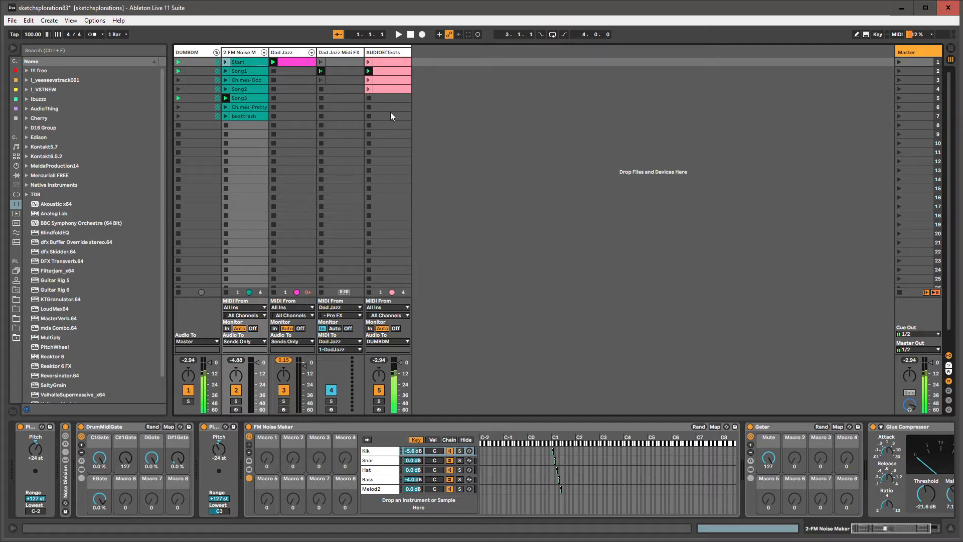
Step: Recolour all the session clips and the Master track white
shift+click(390, 112)
right_click(249, 117)
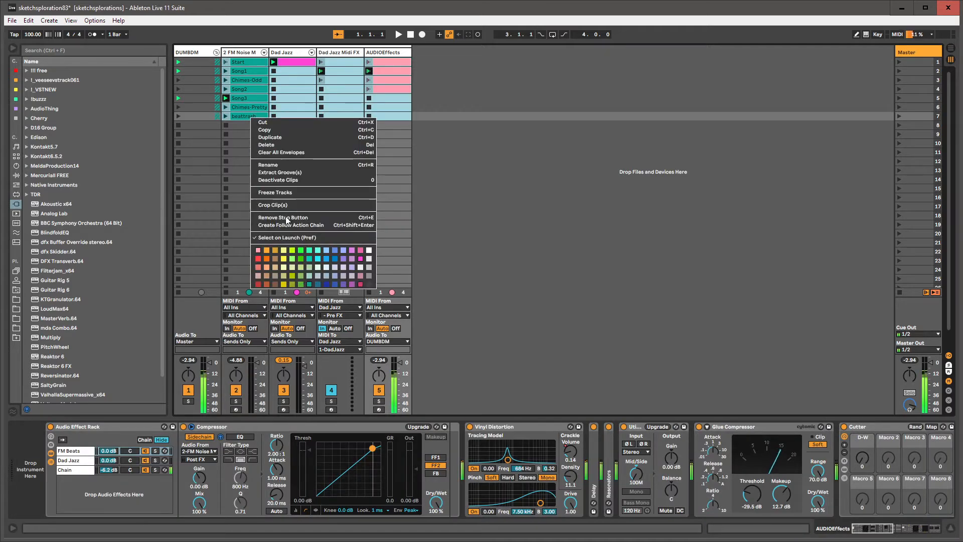
click(370, 250)
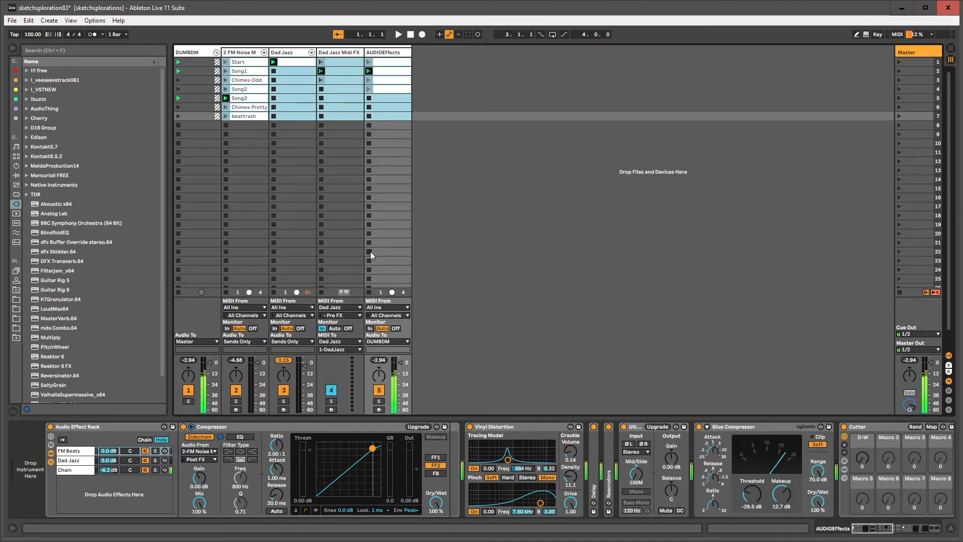
click(246, 64)
right_click(919, 53)
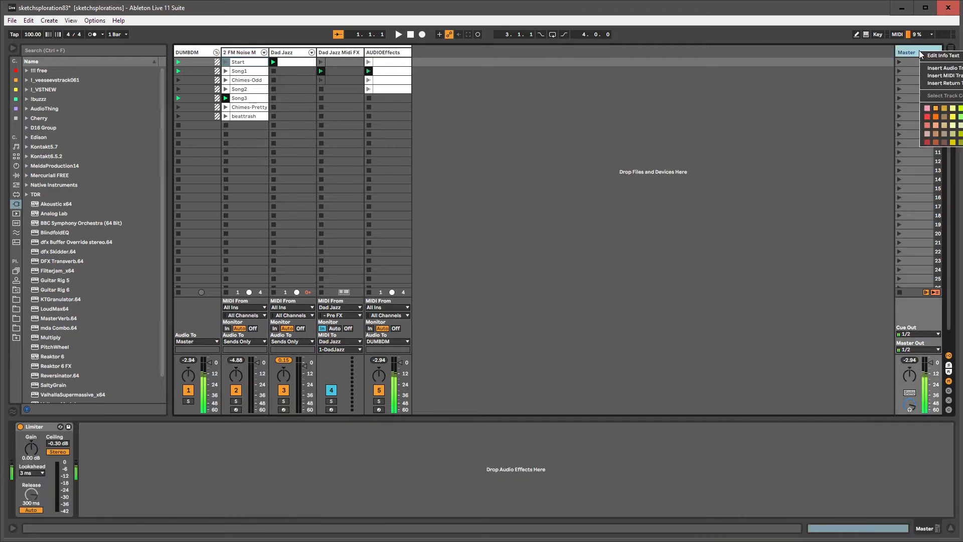
click(901, 64)
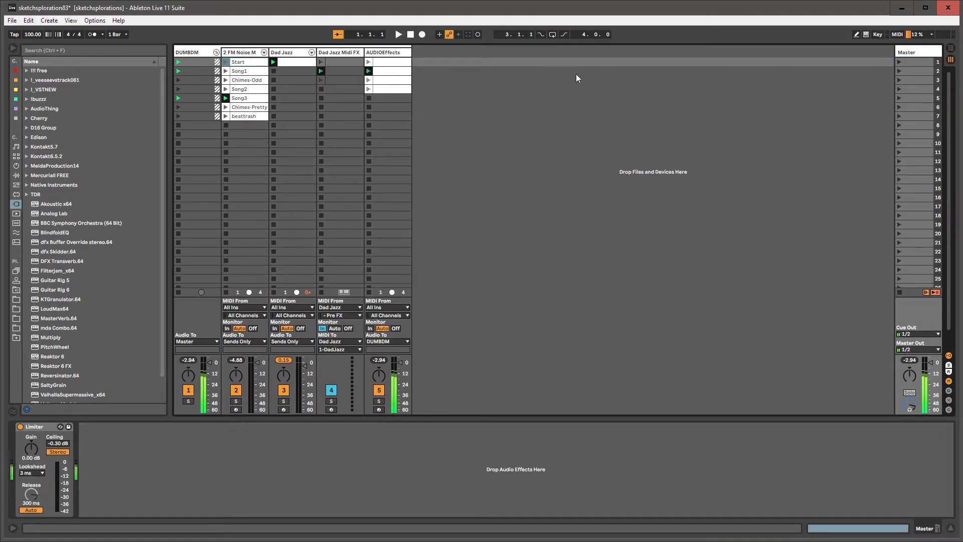
Step: Look through the device chains of the DUMBDM group and its tracks, including the full FM Noise Maker chain
click(241, 48)
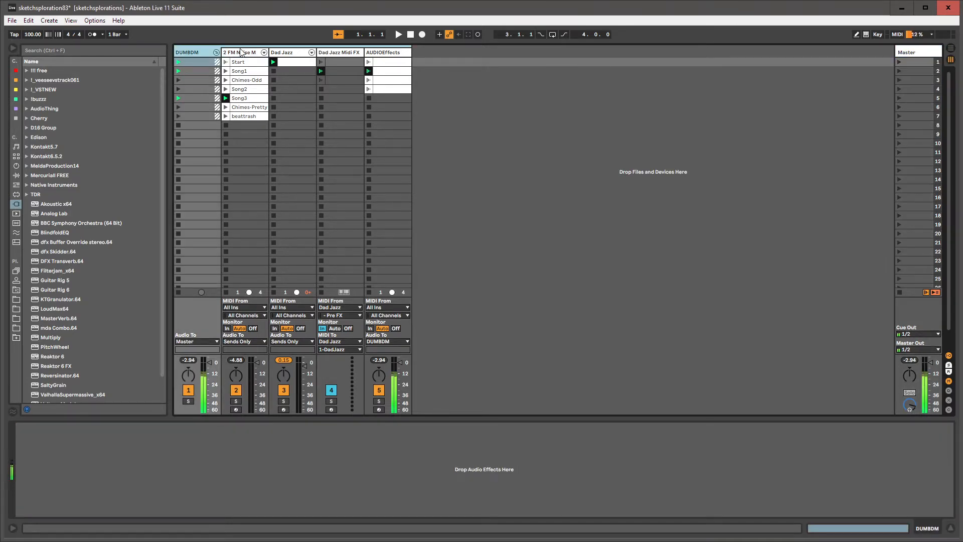
click(299, 53)
click(343, 51)
click(400, 52)
click(228, 47)
click(248, 53)
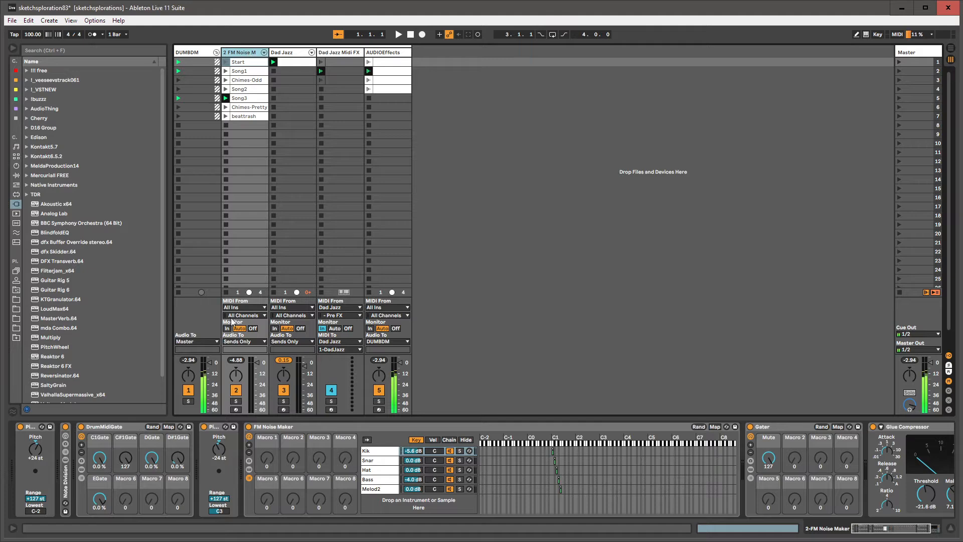
mouse_move(865, 530)
mouse_down()
mouse_move(890, 530)
mouse_move(847, 532)
mouse_up()
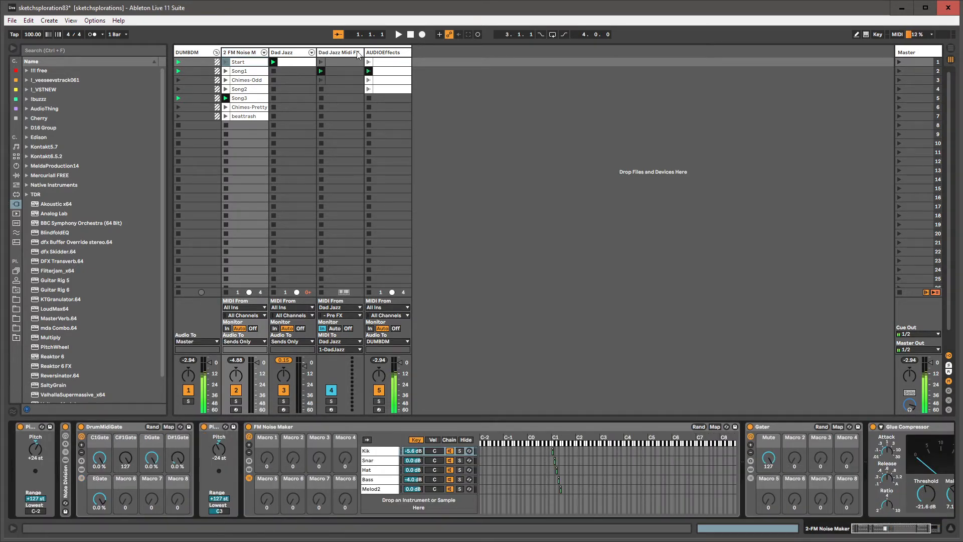
click(374, 53)
click(186, 53)
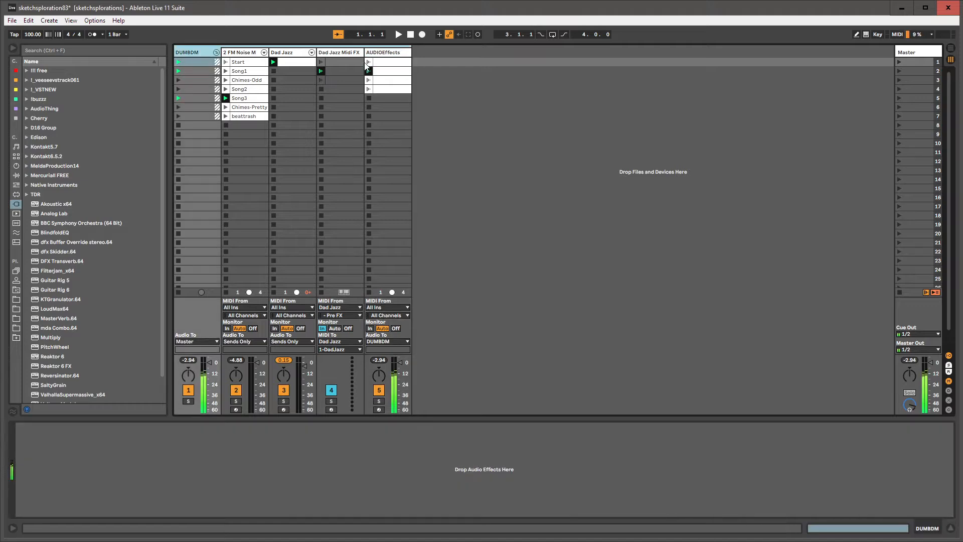
Step: Bypass Vinyl Distortion on the AUDIOEffects track and switch it back on to compare the sound
click(381, 54)
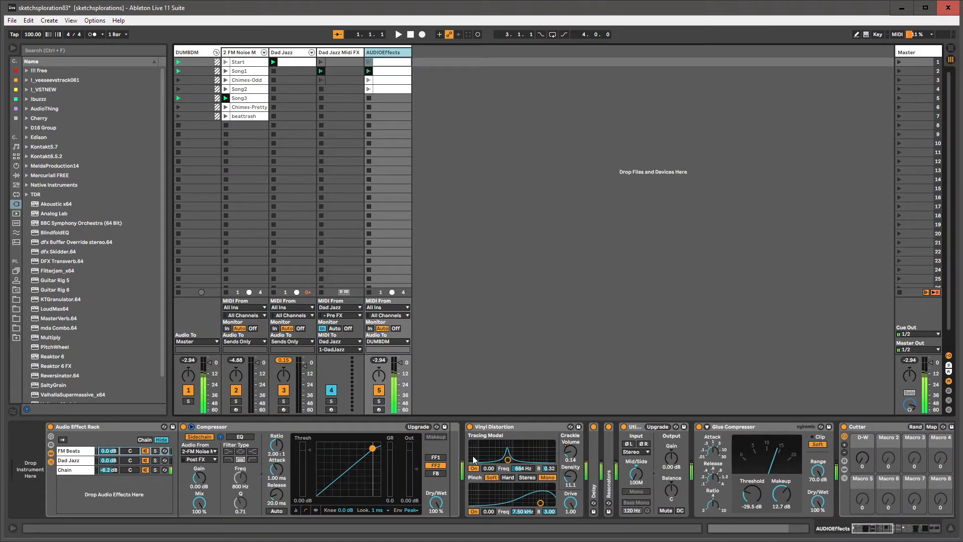
click(504, 426)
drag(869, 529, 845, 527)
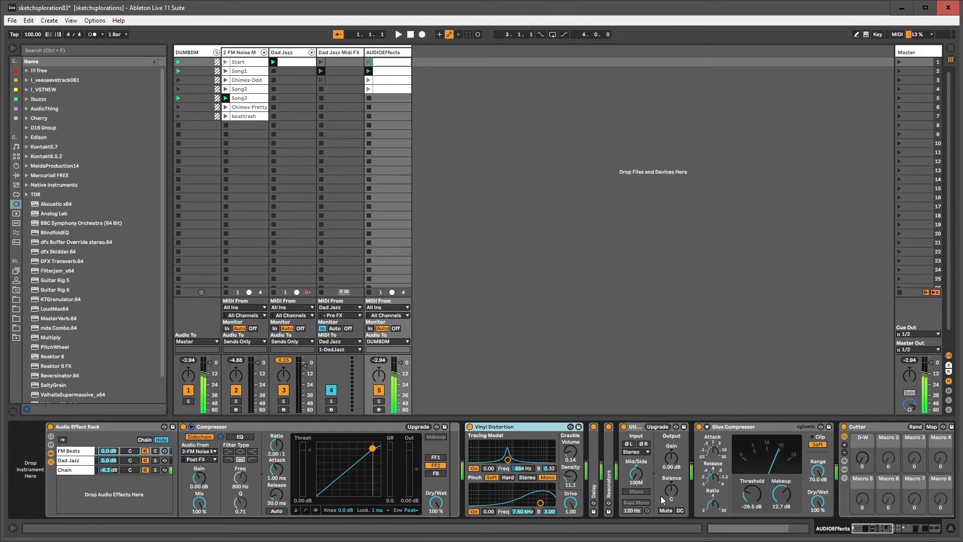
click(470, 426)
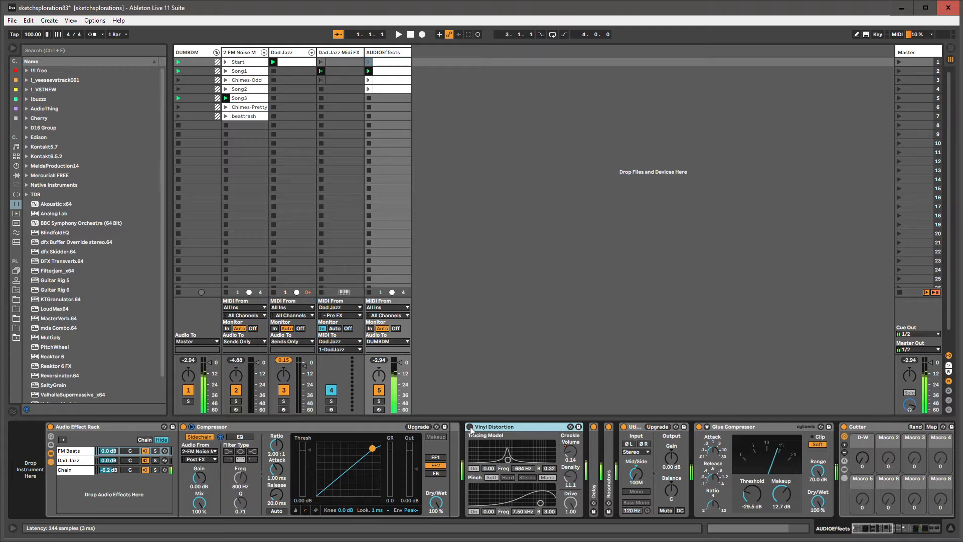
click(470, 427)
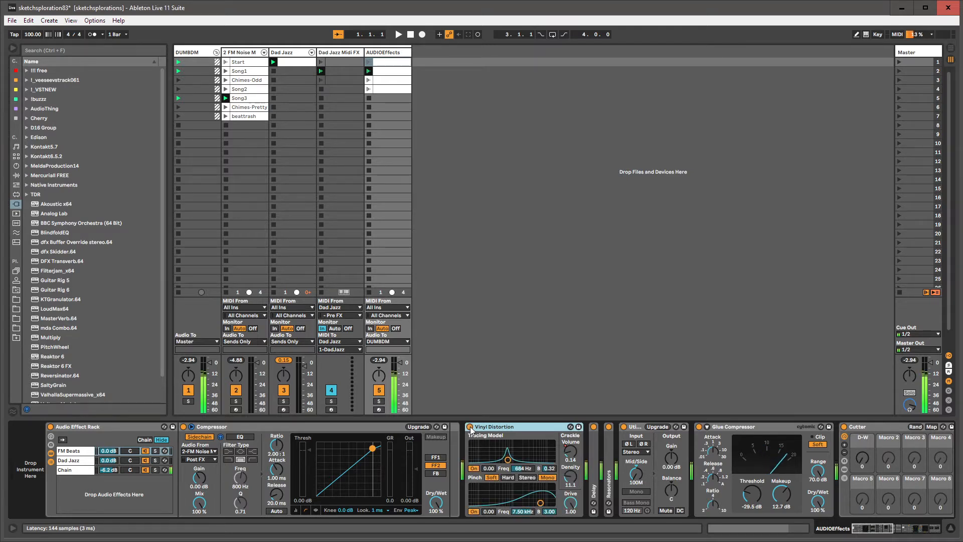
Step: Examine the sidechained Compressor on AUDIOEffects and the devices on the FM Noise Maker, Dad Jazz and Dad Jazz Midi FX tracks
click(383, 74)
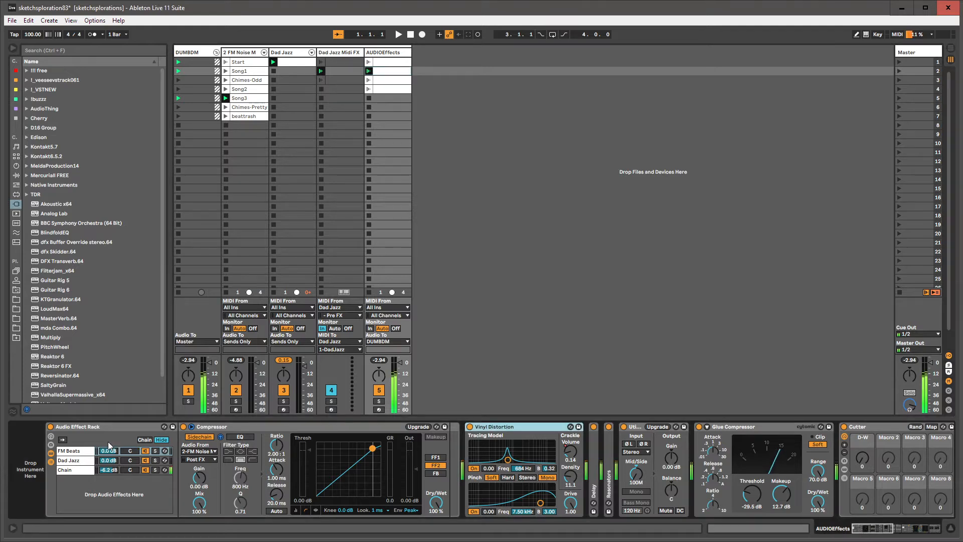
click(211, 445)
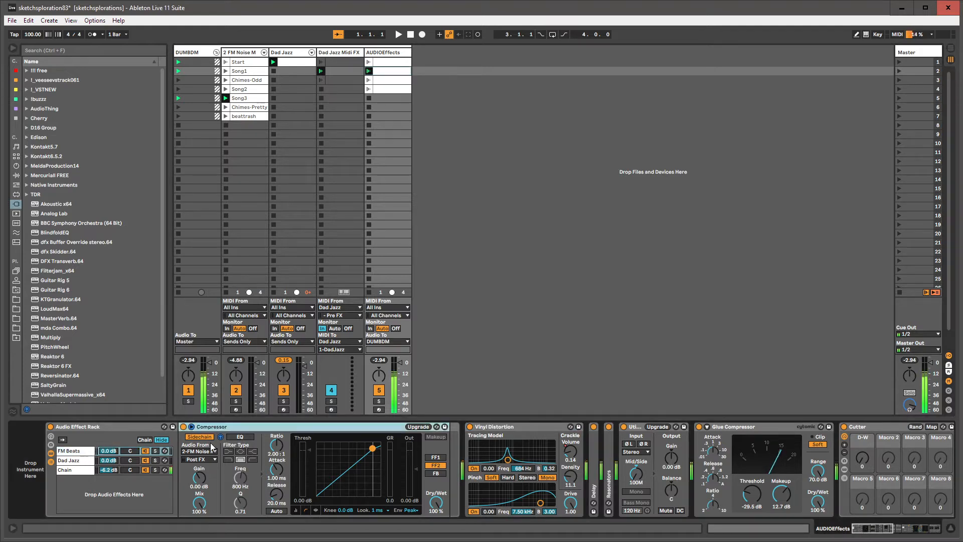
click(249, 53)
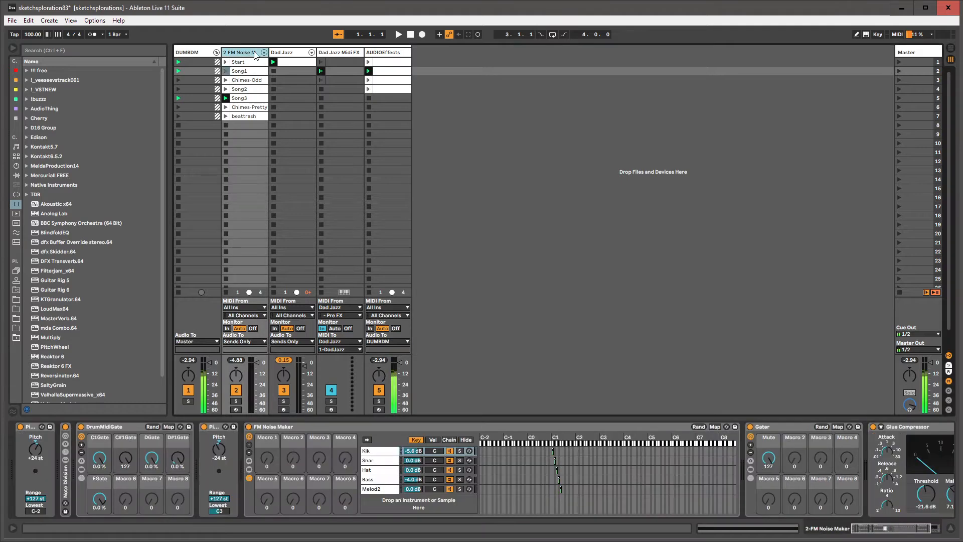
click(296, 53)
click(335, 53)
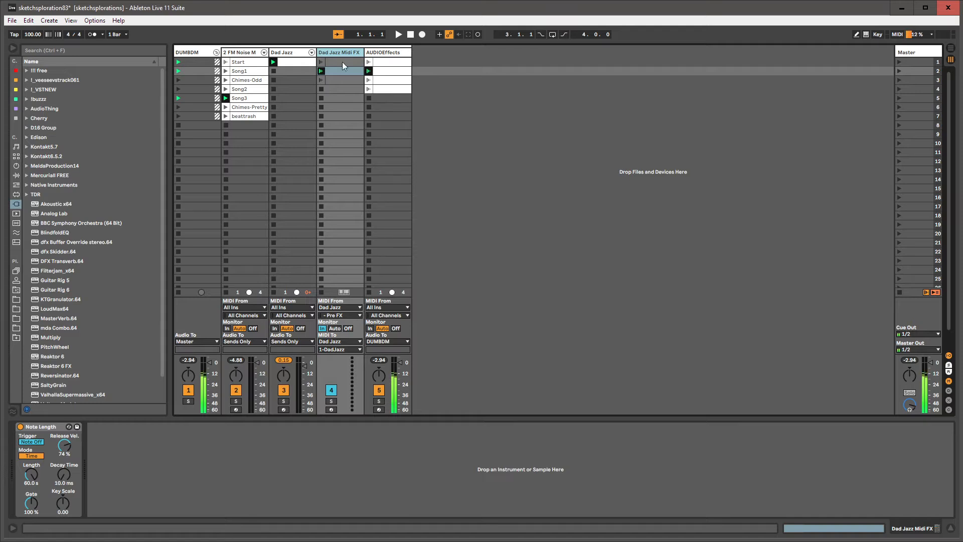
Step: Inspect the Dad Jazz track's Instrument Rack chains and the second chain of its NoteLengthSend rack
click(295, 55)
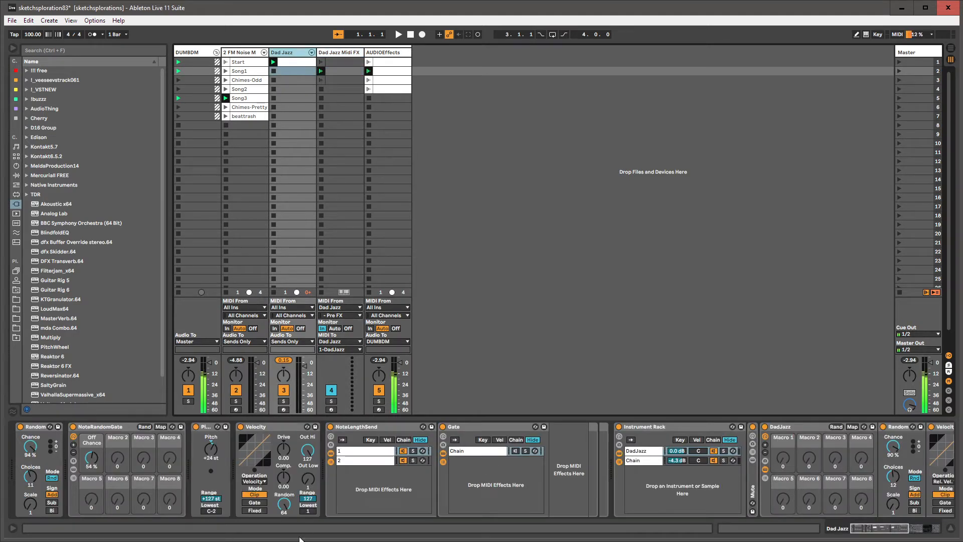
drag(864, 530, 884, 531)
click(335, 462)
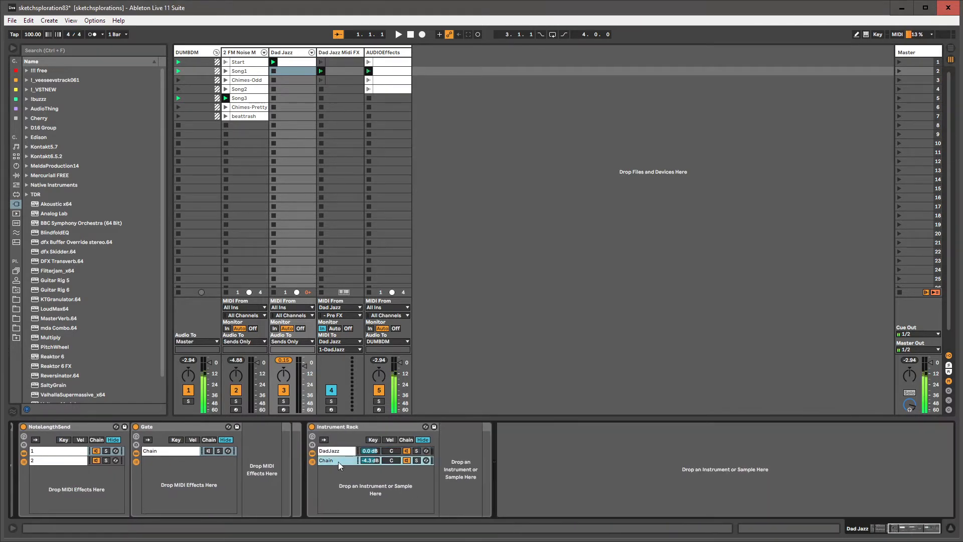
click(339, 453)
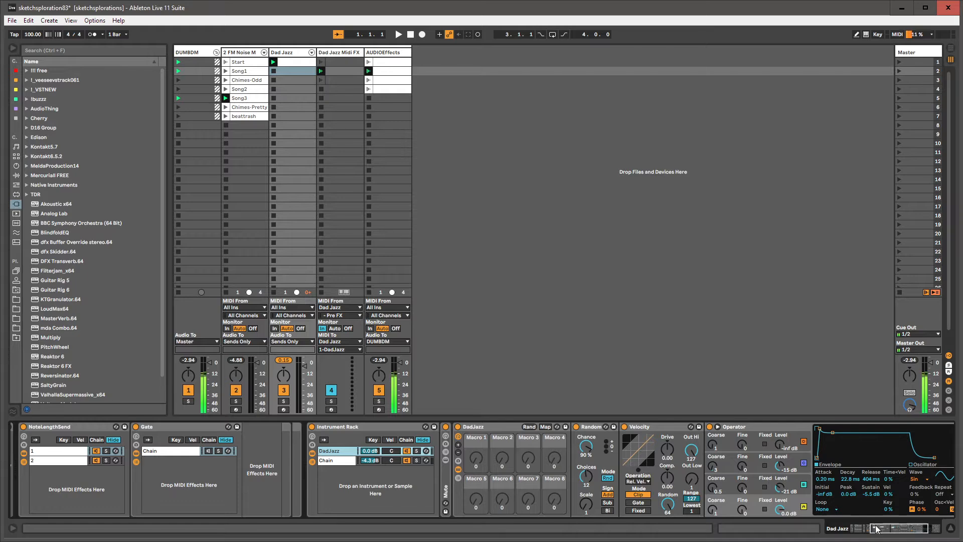
drag(874, 525, 848, 528)
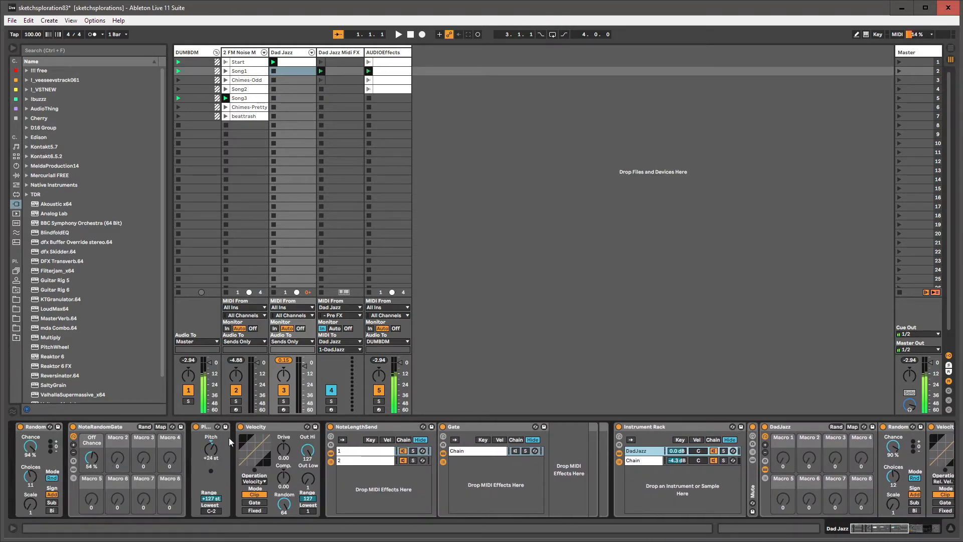
click(363, 461)
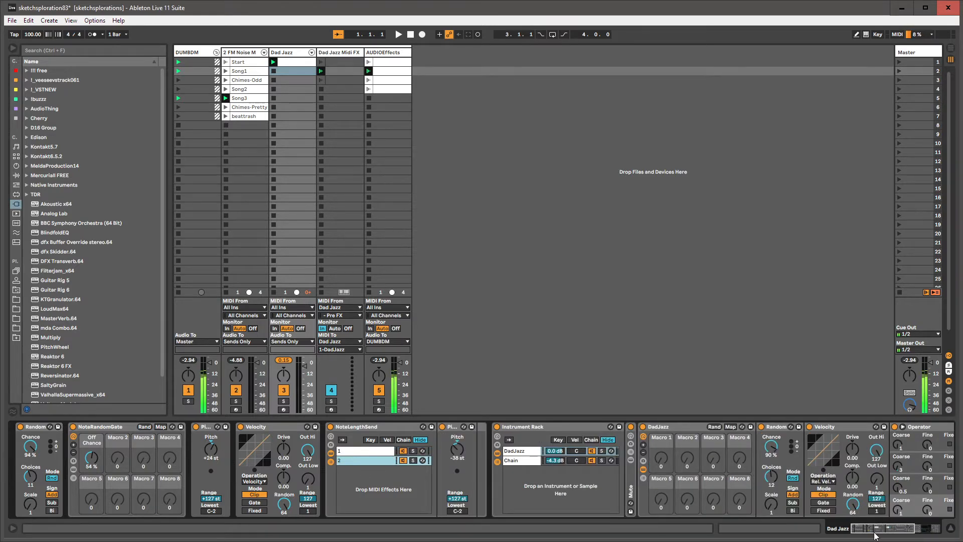
drag(874, 534, 893, 528)
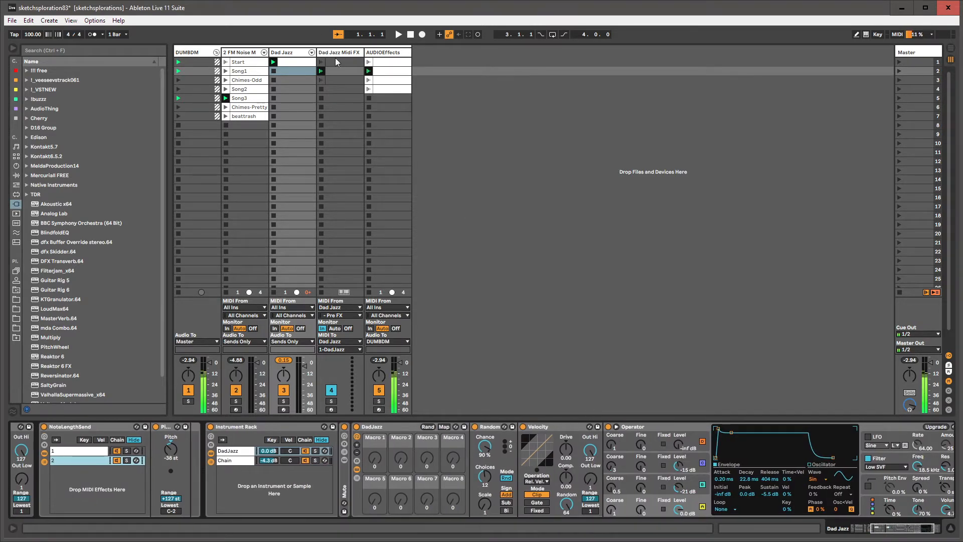
Step: Examine the Dad Jazz Midi FX track's clip slots, MIDI routing and Note Length device
key(Right)
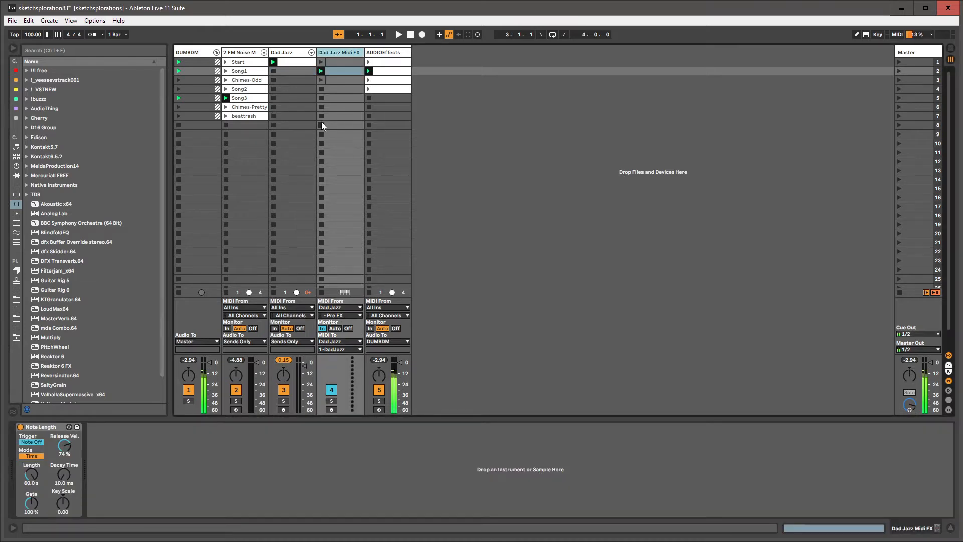
click(286, 54)
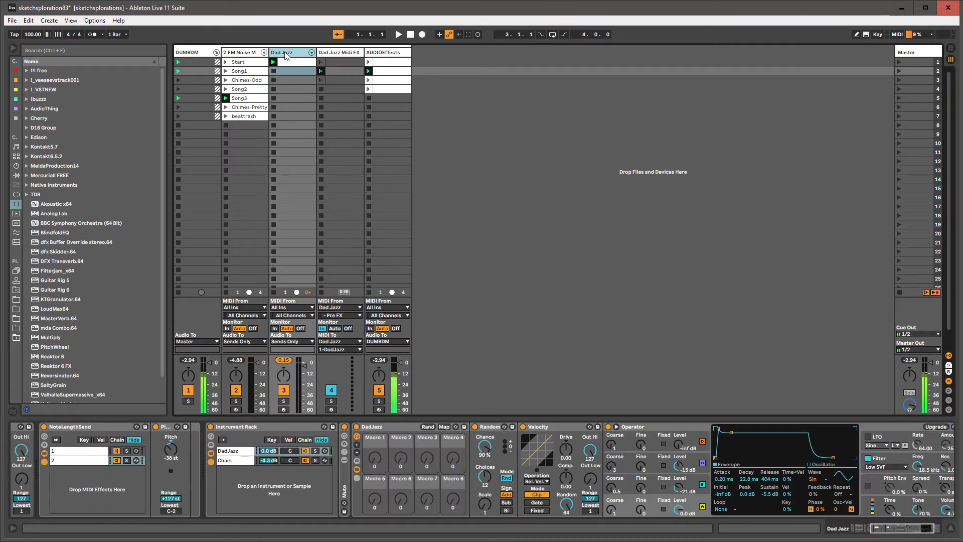
click(342, 63)
click(342, 73)
click(342, 79)
click(341, 64)
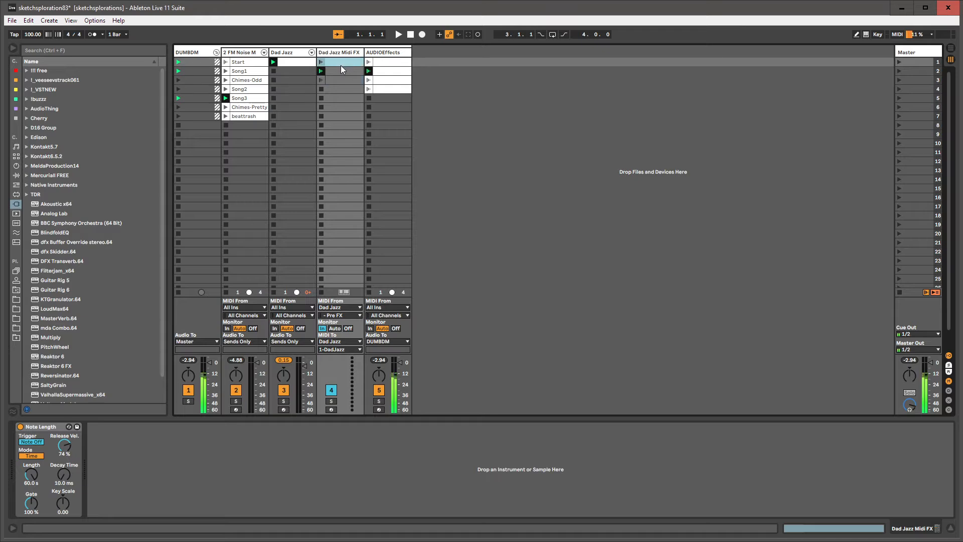
click(344, 53)
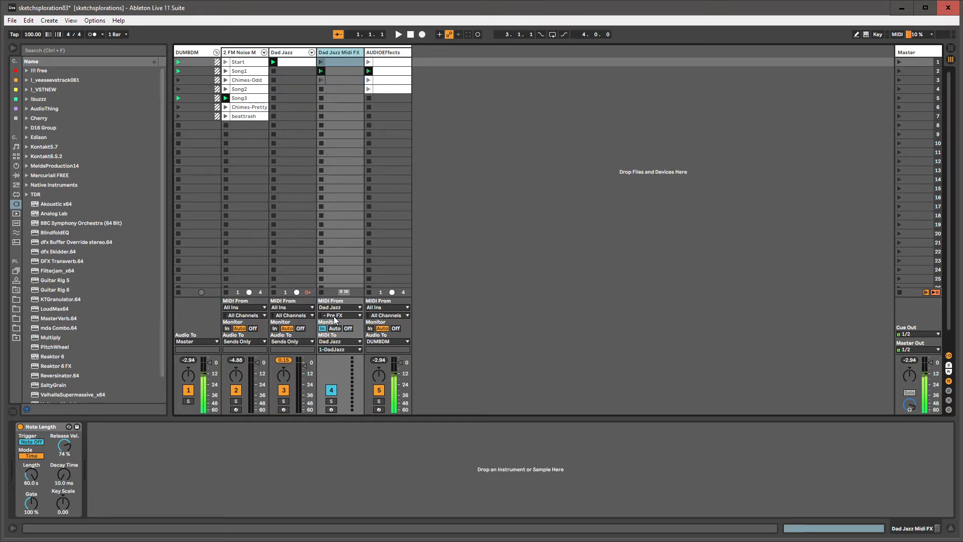
click(44, 427)
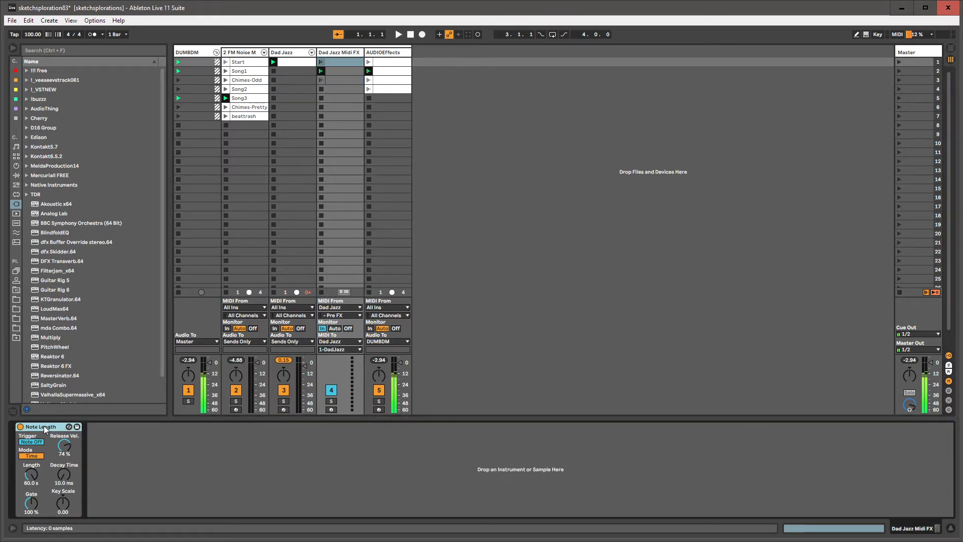
click(330, 55)
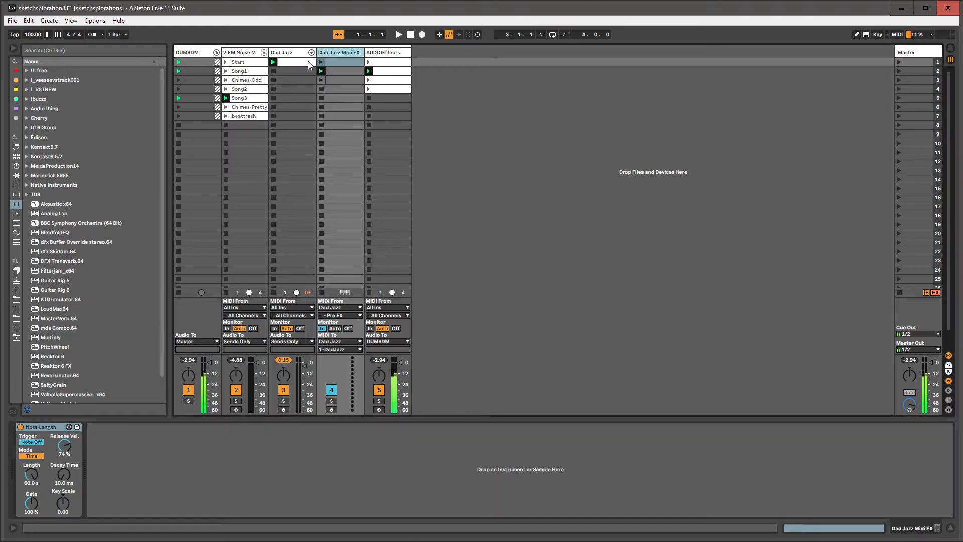
Step: Start playback and launch the Start clip on the FM Noise Maker track
key(space)
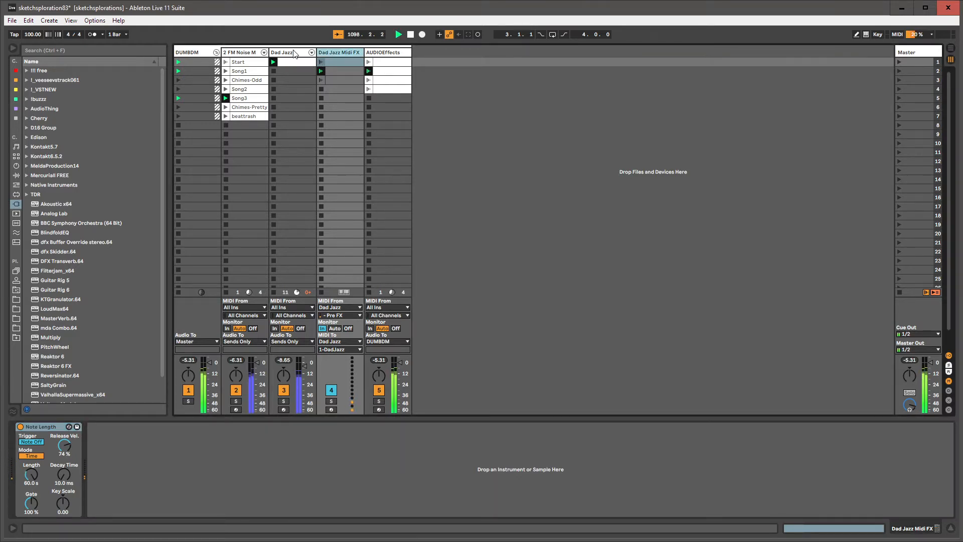
click(294, 53)
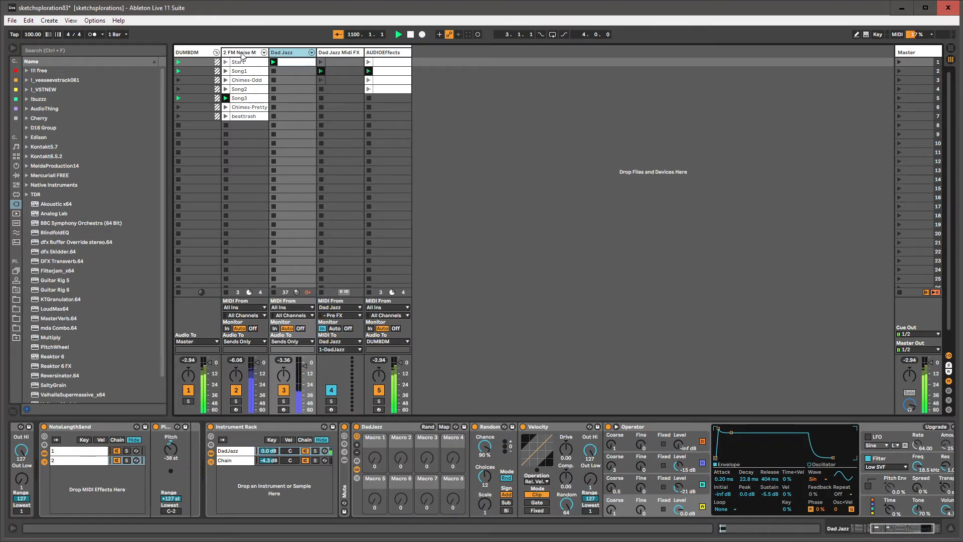
click(225, 63)
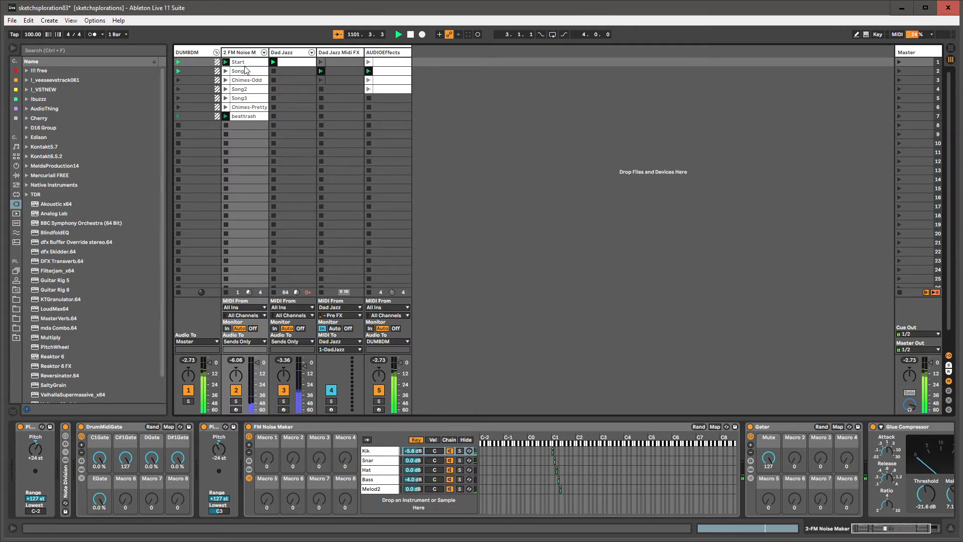
Step: Go through the FM Noise Maker clips from Song1 to beattrash during playback, and view the DUMBDM group track
click(241, 74)
click(240, 80)
click(243, 89)
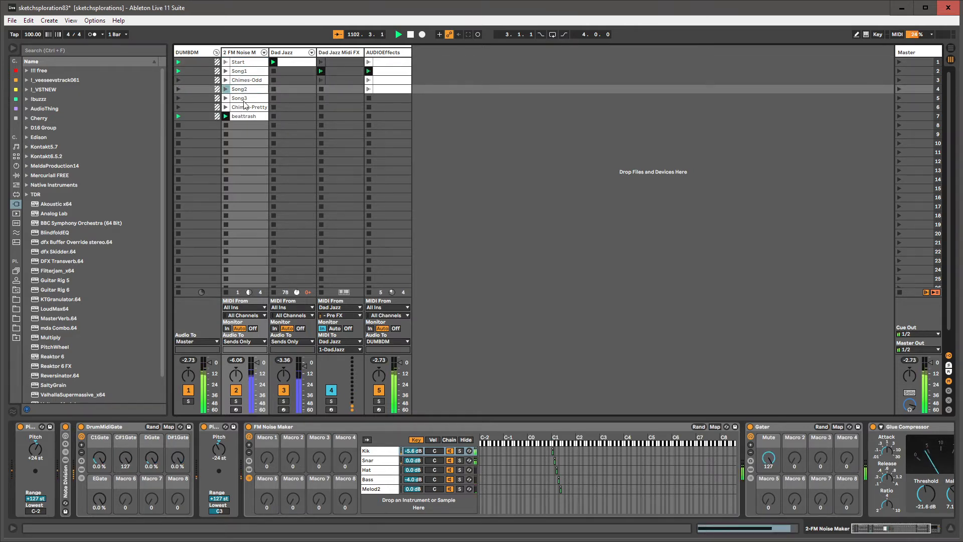
click(244, 101)
click(245, 114)
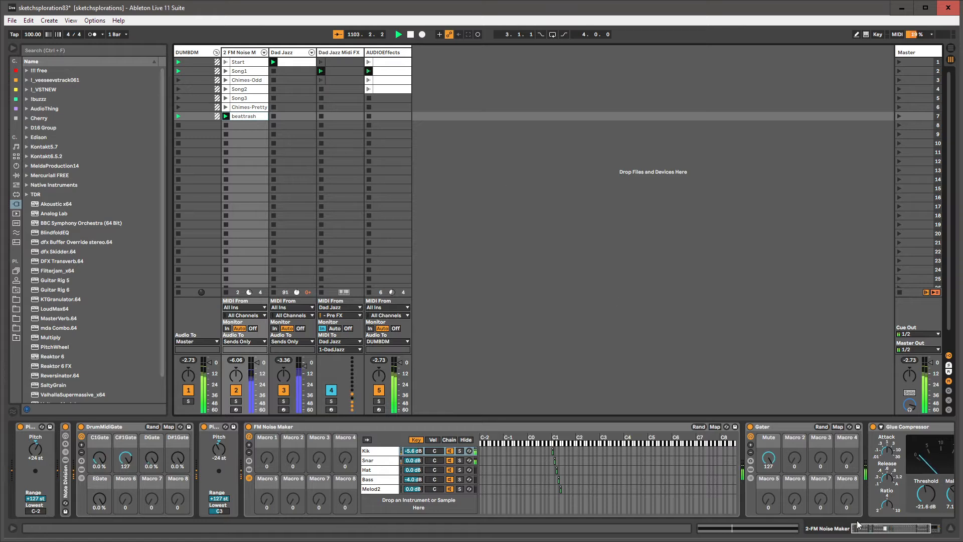
click(248, 73)
click(249, 81)
click(247, 89)
click(243, 73)
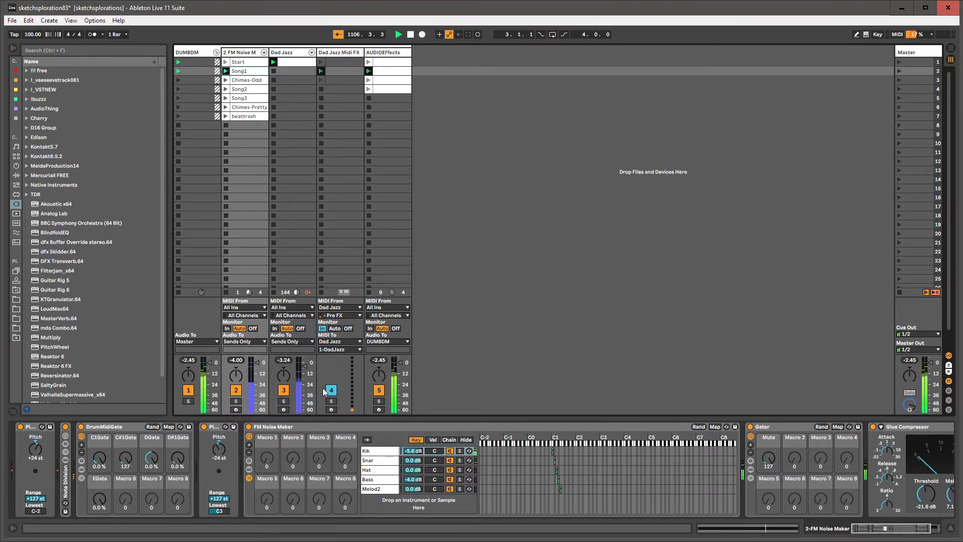
click(201, 50)
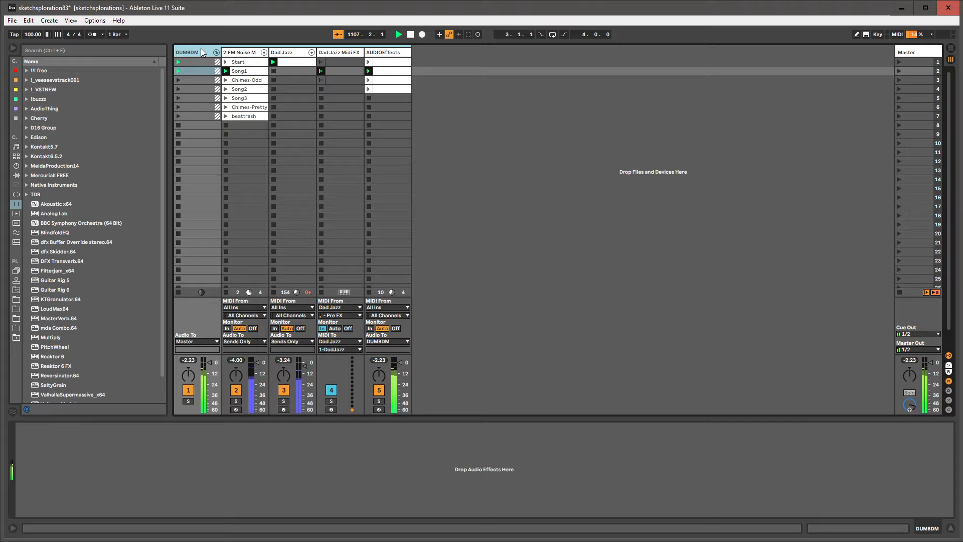
Step: View the FM Noise Maker track's devices and the third chain of the AUDIOEffects track's Audio Effect Rack
click(238, 52)
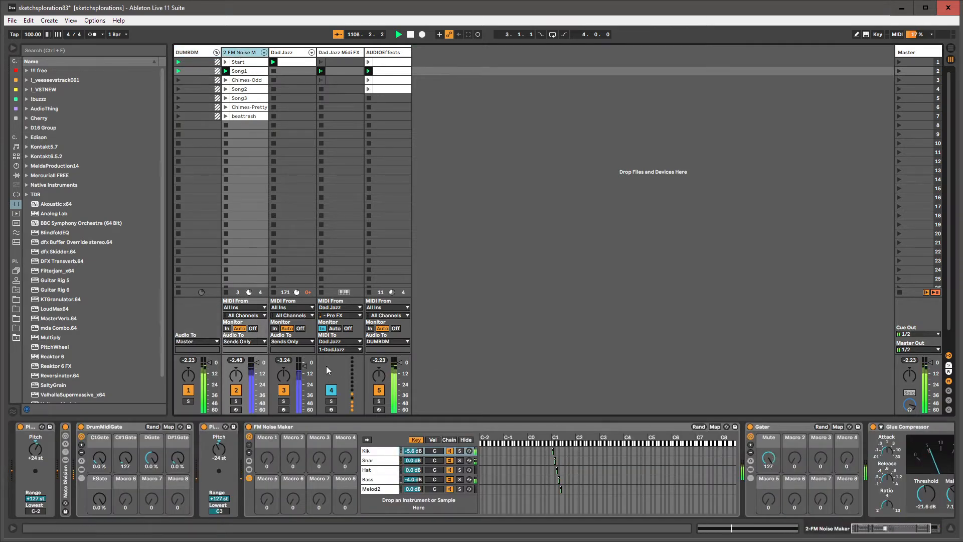
mouse_move(402, 363)
mouse_down()
mouse_move(402, 400)
mouse_move(401, 362)
mouse_up()
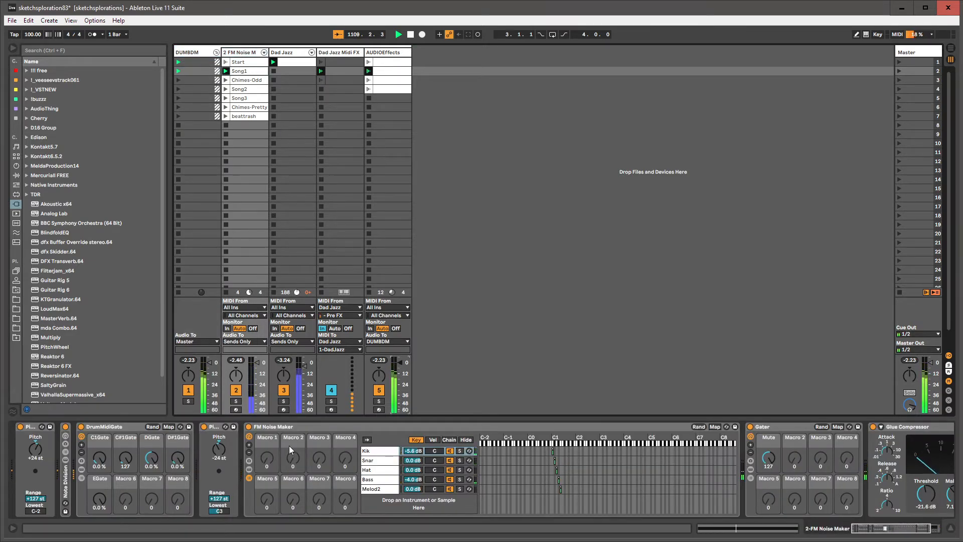
click(389, 52)
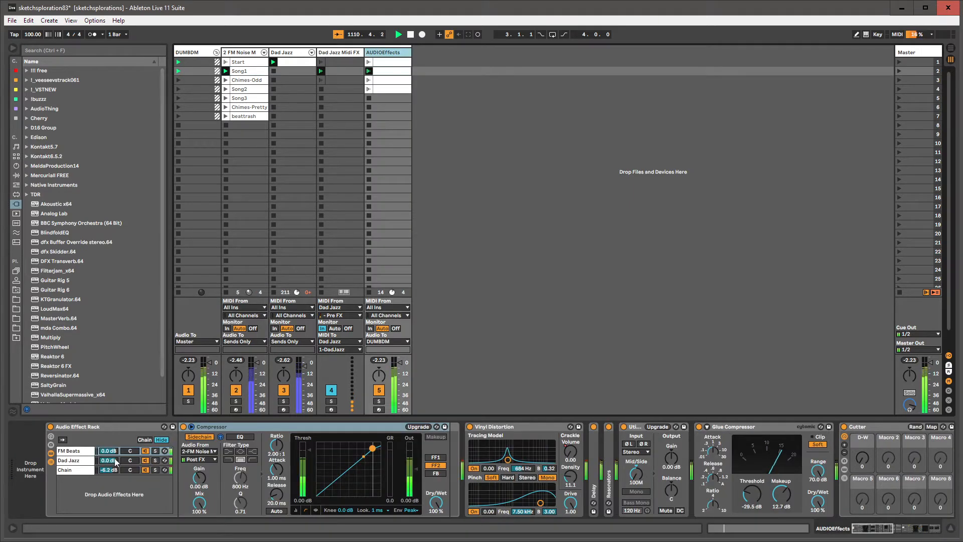
click(78, 470)
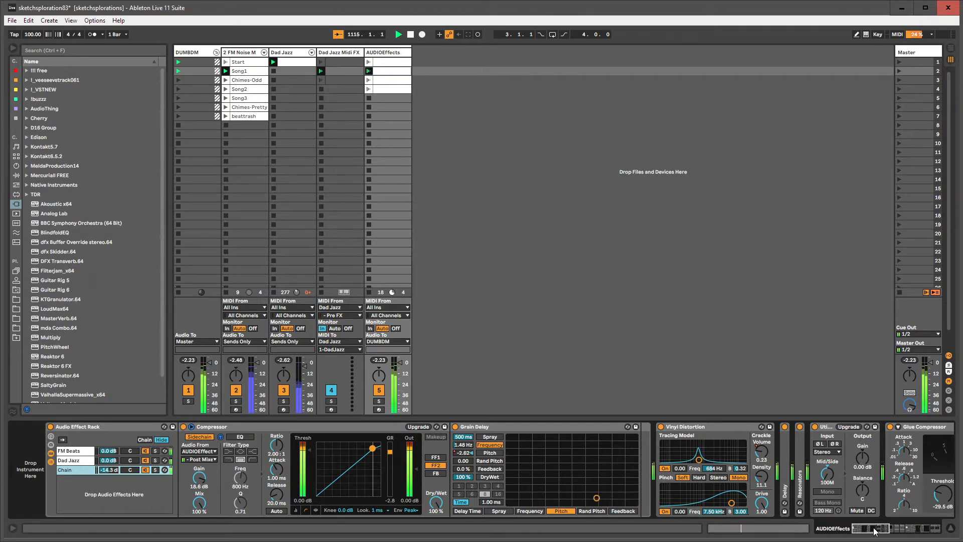
Step: Switch off the Reverb at the end of the AUDIOEffects track's device chain
drag(859, 530, 917, 530)
click(282, 438)
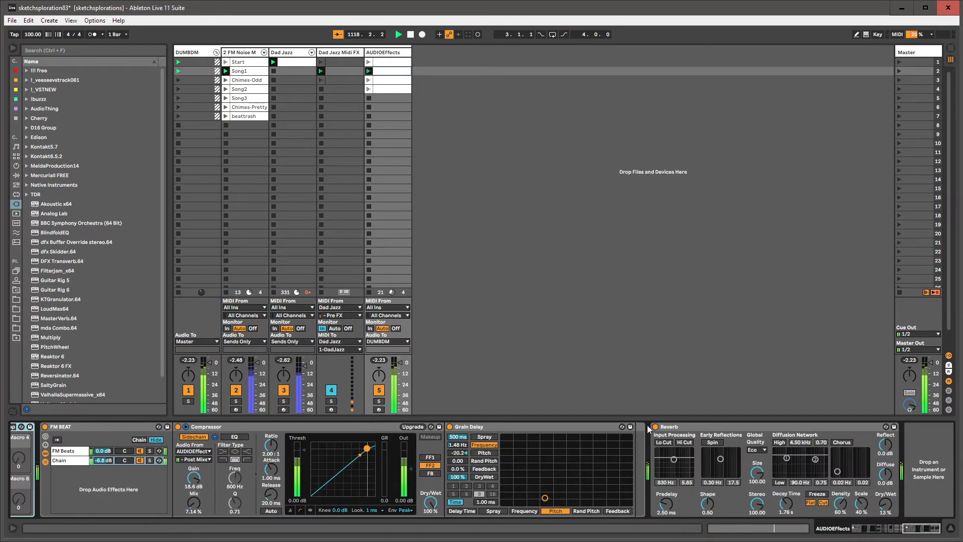
click(655, 427)
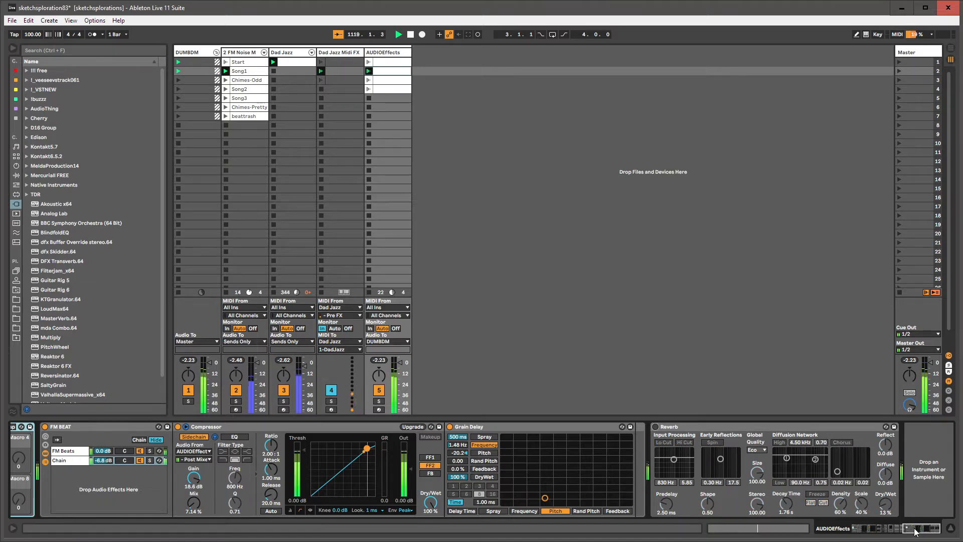
Step: Compare the FM Noise Maker devices with the AUDIOEffects track's chain from its first rack through to Feedbackstart
drag(915, 532, 846, 529)
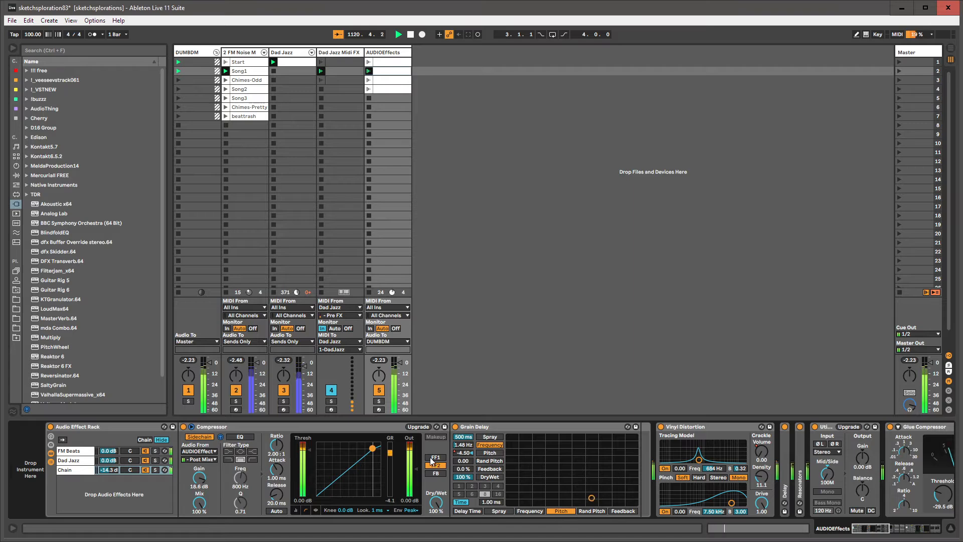
click(235, 53)
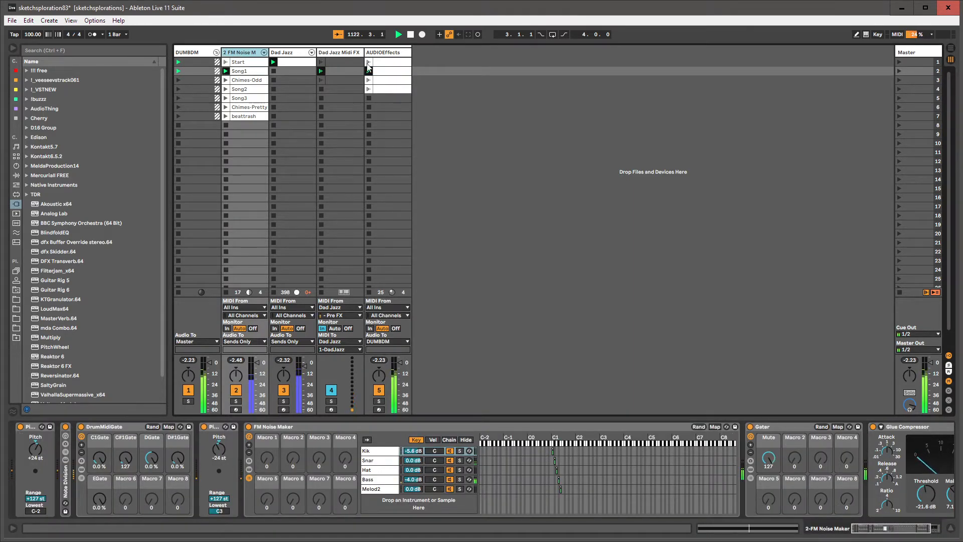
click(379, 52)
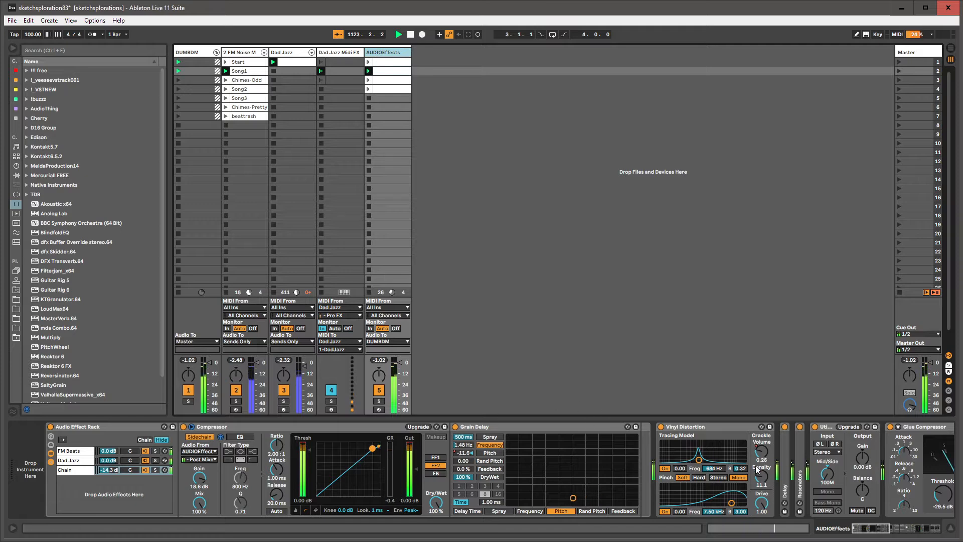
drag(870, 528, 883, 529)
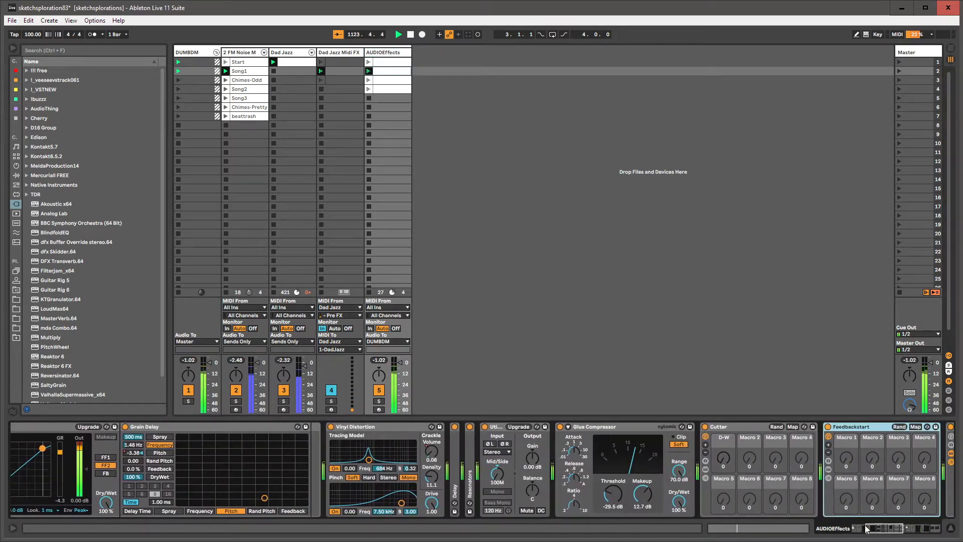
Step: Collapse the Cutter, Feedbackstart and FM BEAT racks on the AUDIOEffects track
click(727, 438)
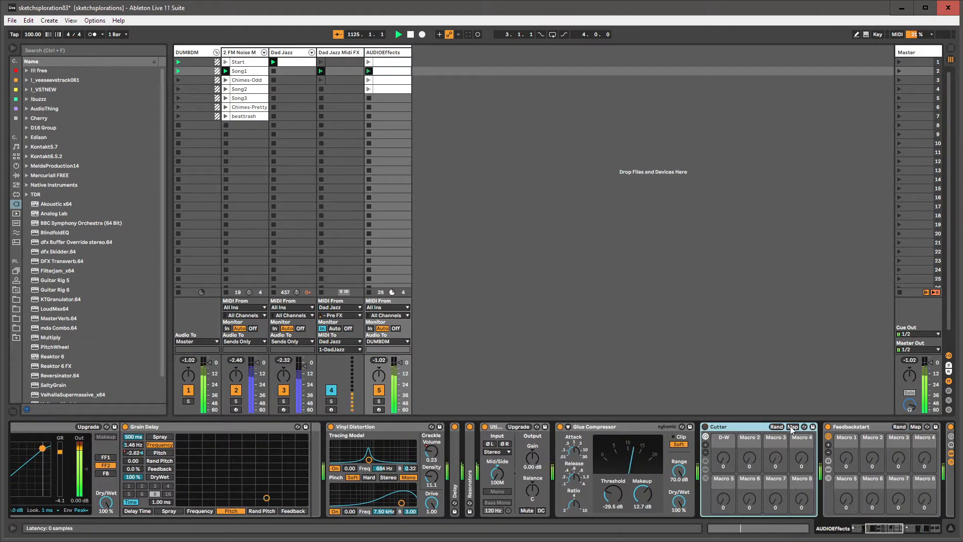
double_click(738, 427)
double_click(738, 427)
double_click(742, 427)
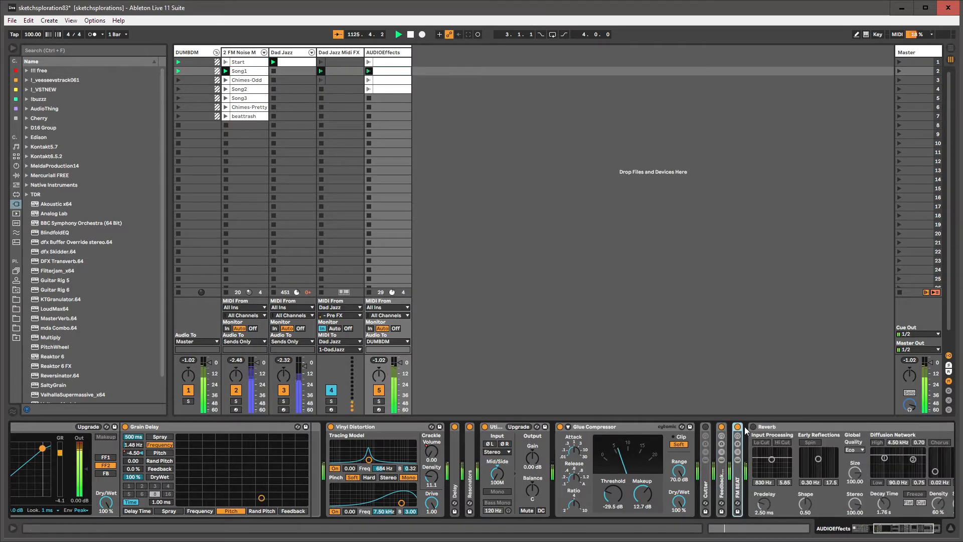
Step: Unfold the FM BEAT rack and show its chain list with the devices of the FM Beats chain
double_click(737, 438)
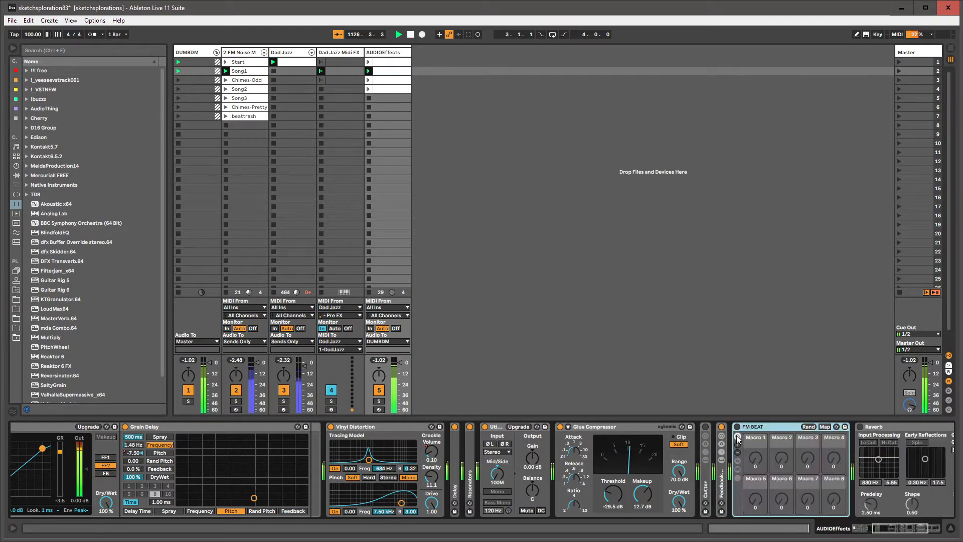
scroll(737, 439, right, 5)
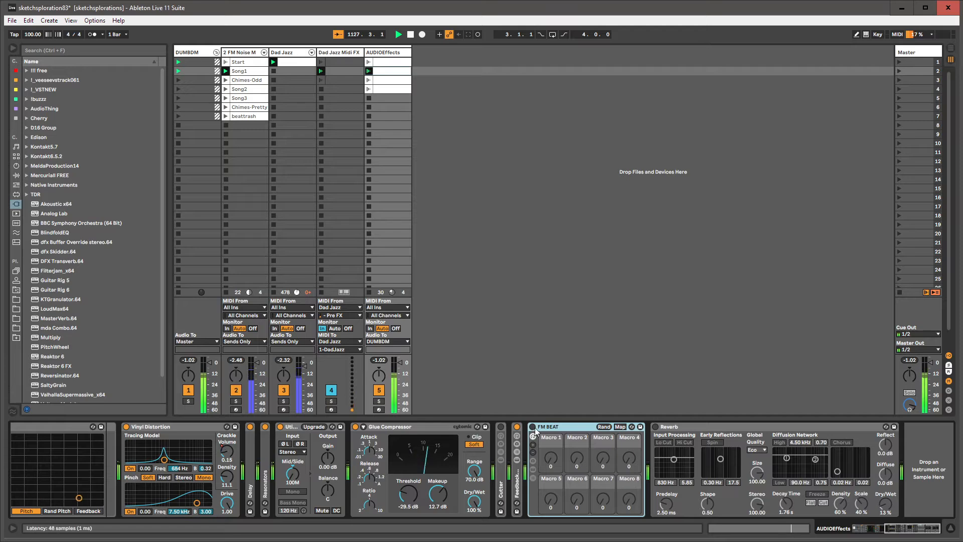
click(531, 477)
click(670, 451)
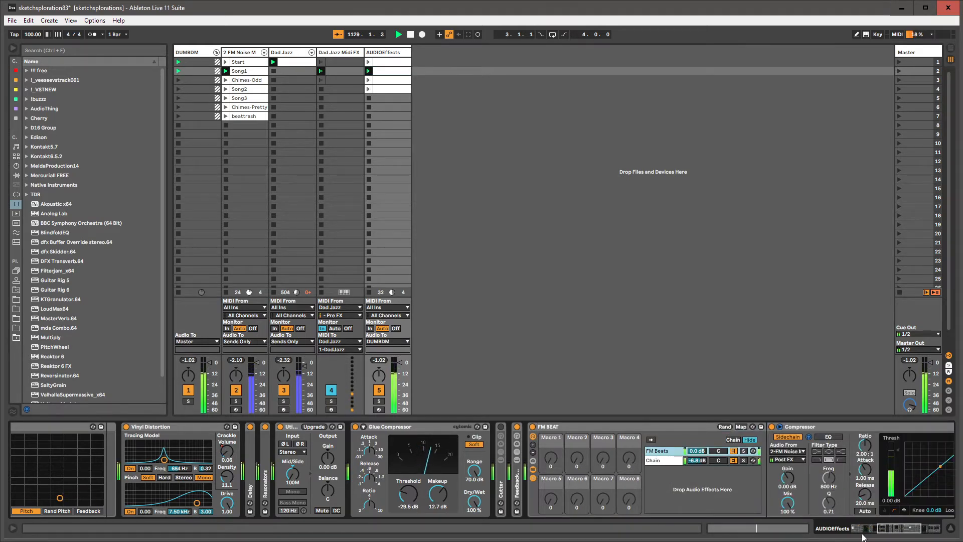
Step: Inspect the sidechain source and tap point options of the Compressor in FM BEAT's second chain, keeping AUDIOEffects as the source
drag(897, 530, 915, 529)
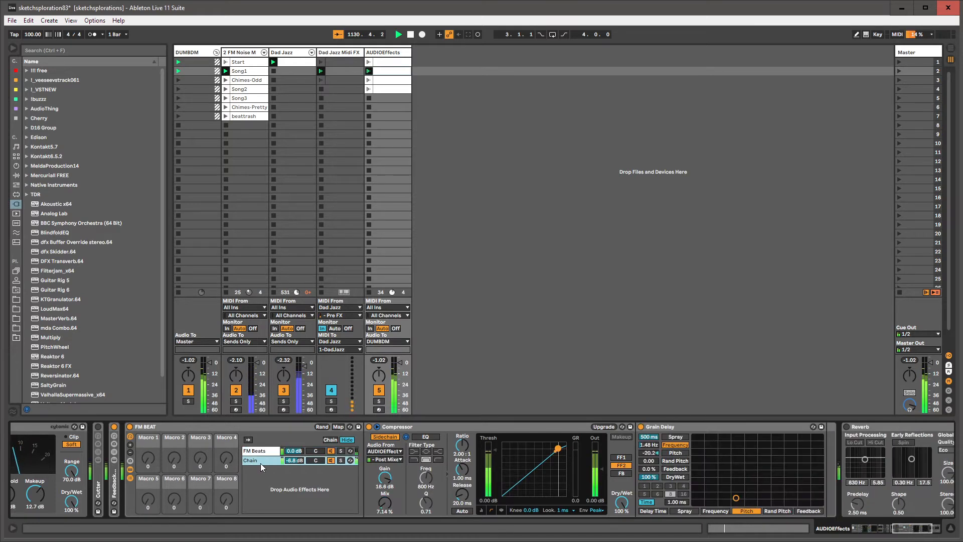
click(395, 453)
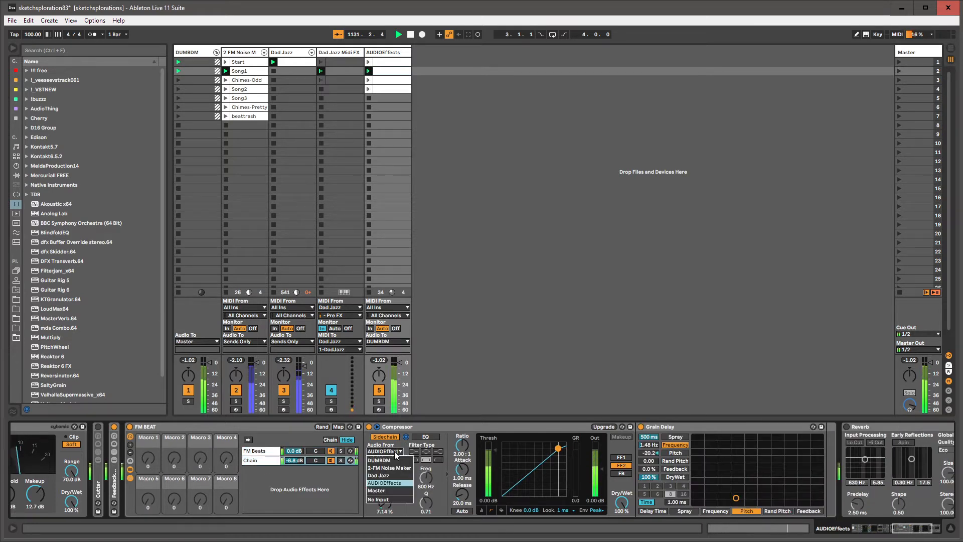
click(391, 482)
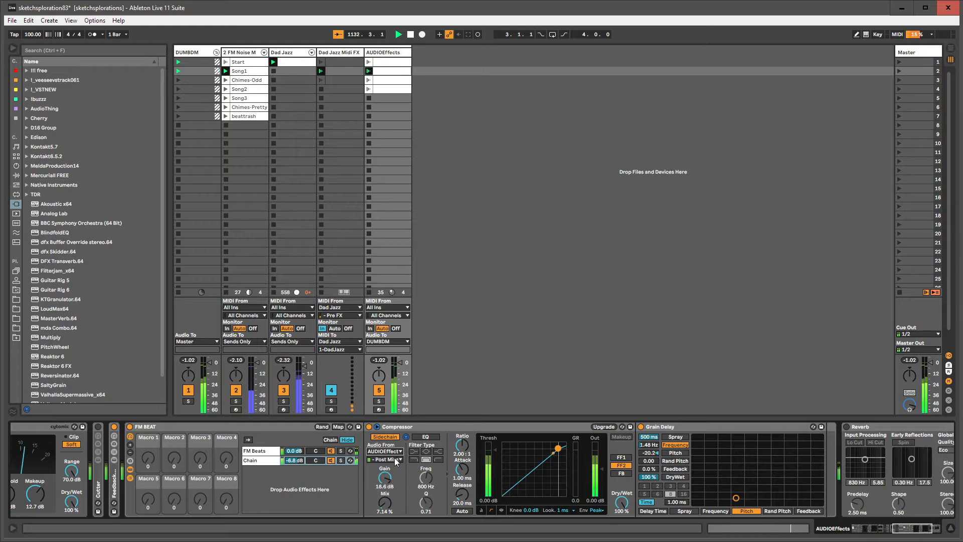
click(396, 461)
click(396, 461)
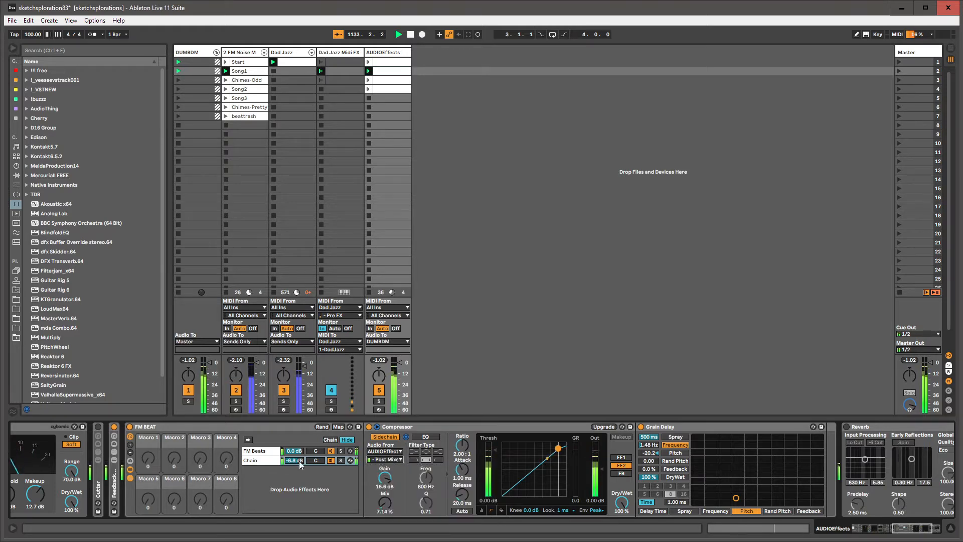
Step: Upgrade the Compressor in FM BEAT's second chain and lower that chain's volume to -20.5 dB
click(491, 429)
click(608, 427)
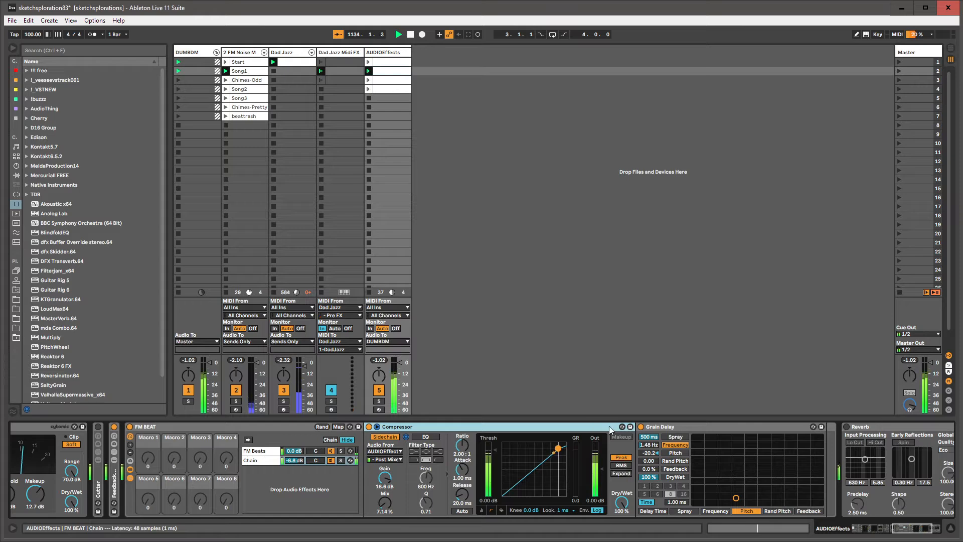
click(246, 451)
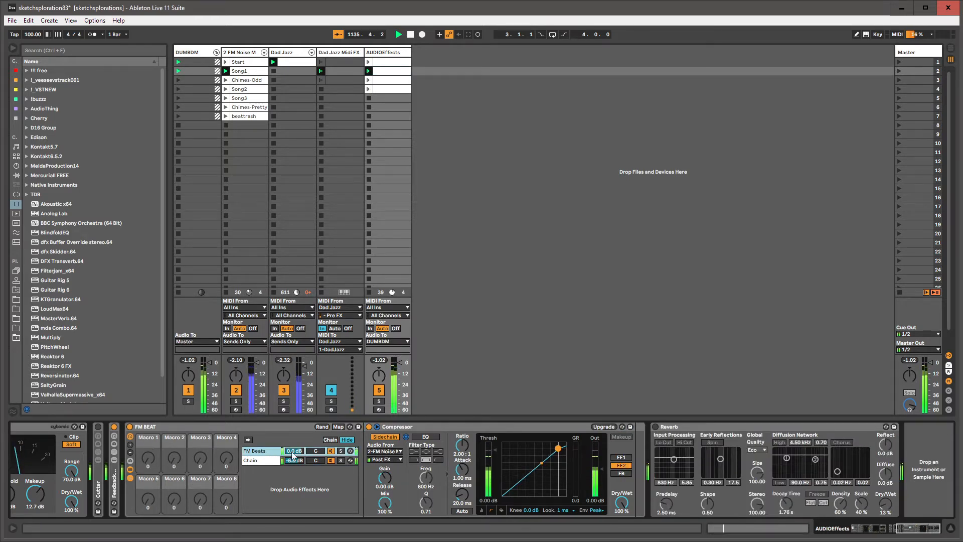
drag(294, 460, 294, 477)
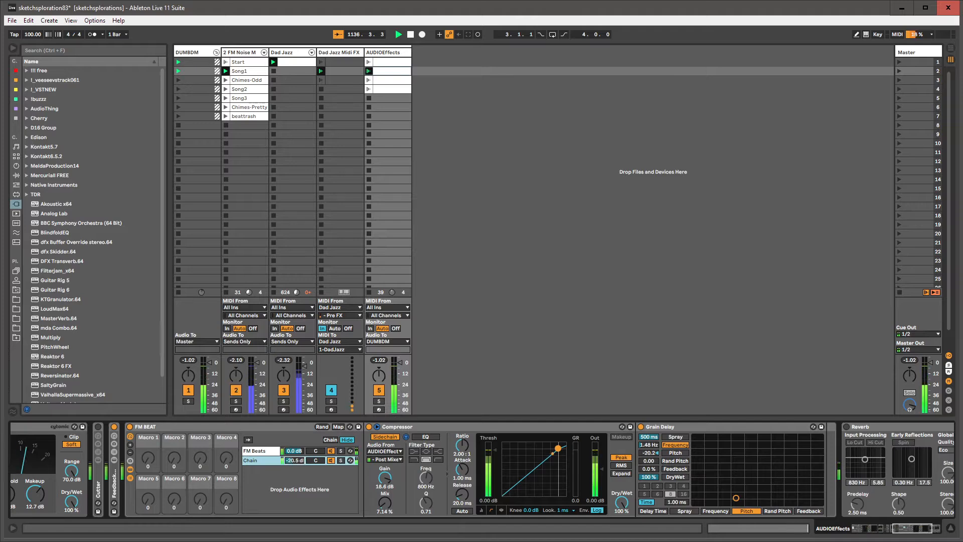
Step: Launch the Chimes-Odd clip on the FM Noise Maker track and view the track's devices
click(251, 53)
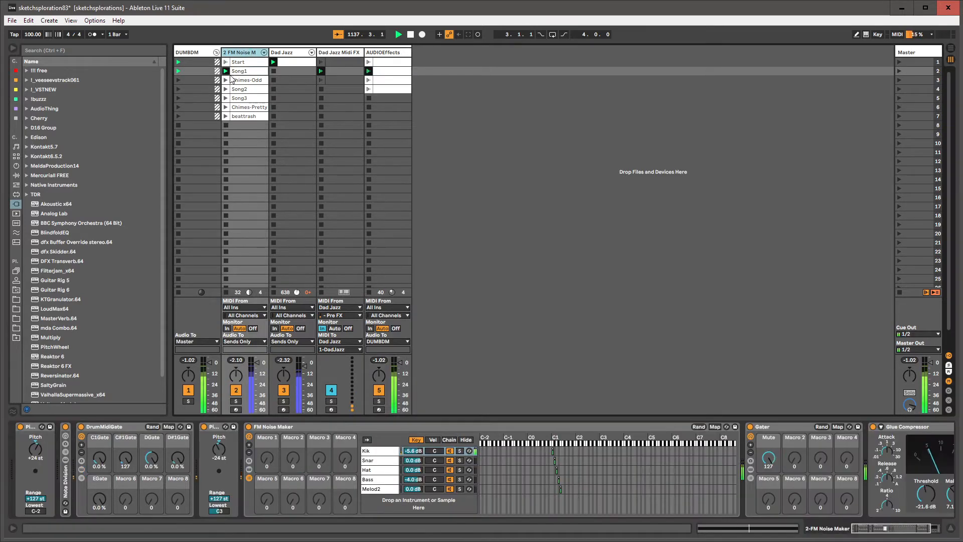
click(225, 80)
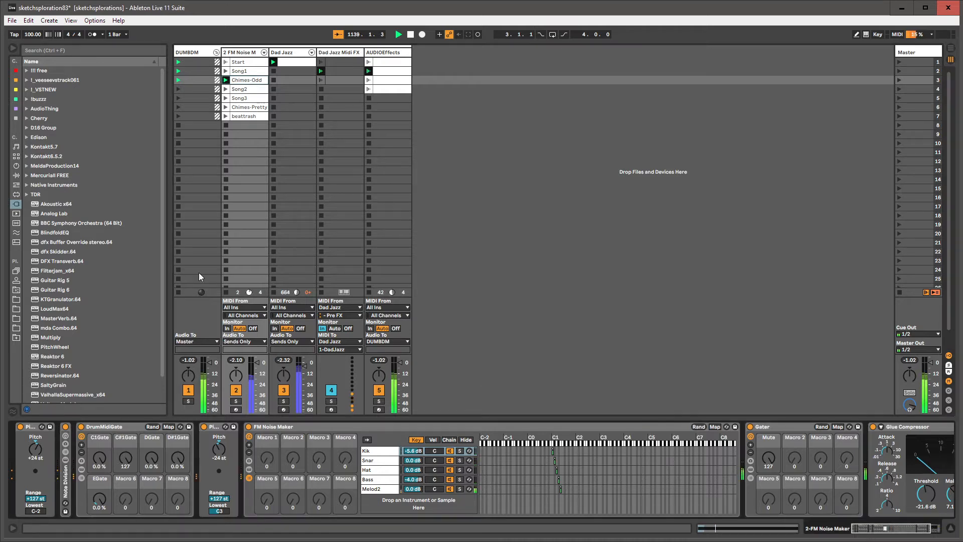
click(243, 55)
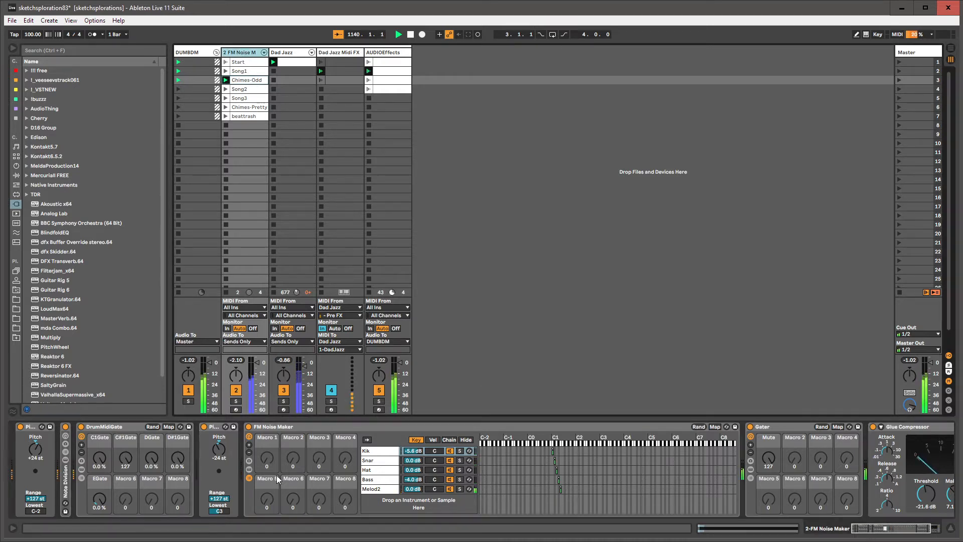
Step: Go through the Kik, Snar, Hat, Bass and Melod2 chains of the FM Noise Maker rack
click(384, 452)
click(375, 462)
click(376, 472)
click(378, 481)
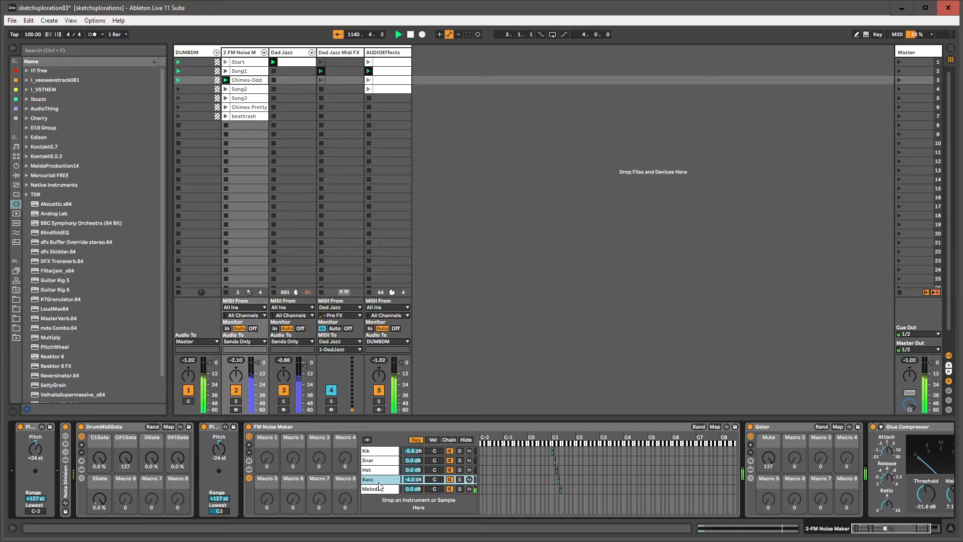
click(379, 491)
click(380, 479)
click(380, 470)
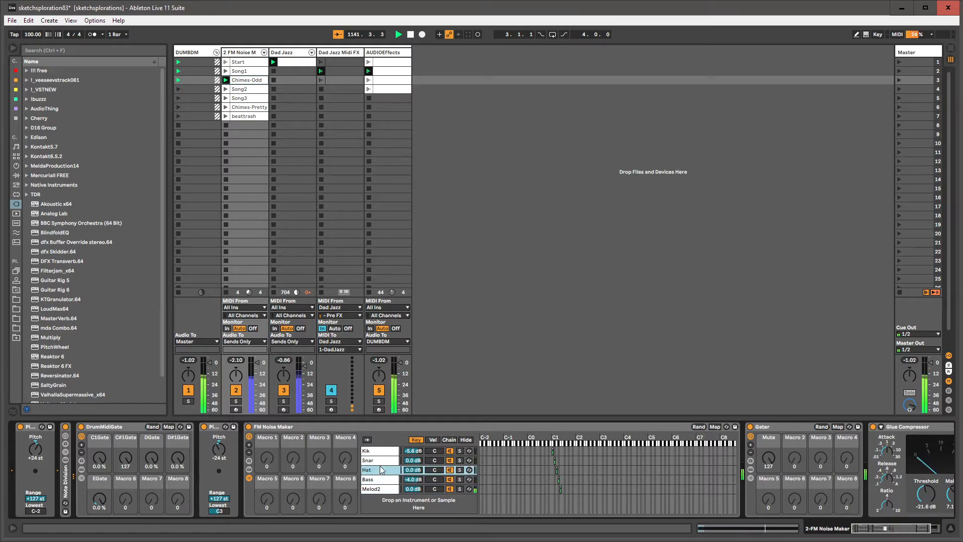
click(380, 461)
click(382, 450)
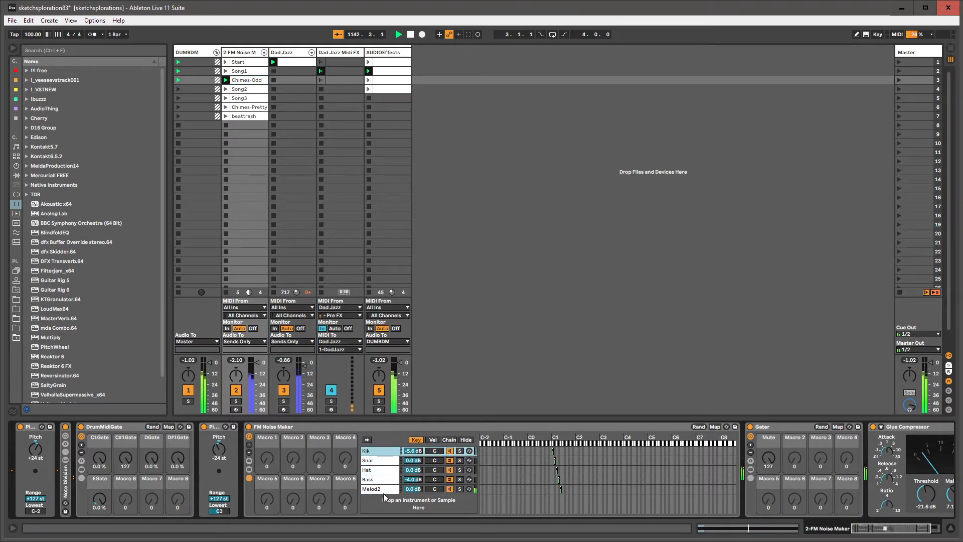
click(383, 491)
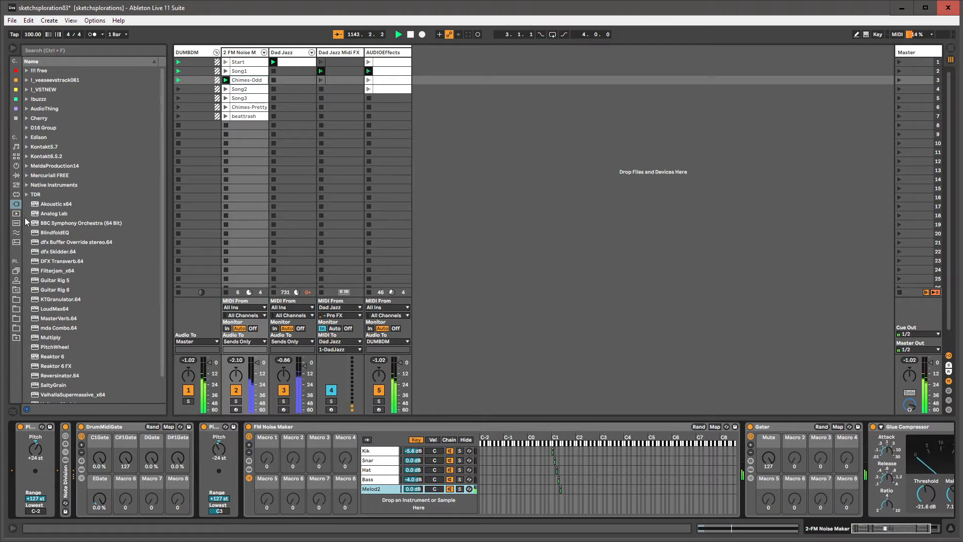
Step: Browse the INSTRUMENTS subfolder of the RACKS folder in the sketches project folder
click(15, 293)
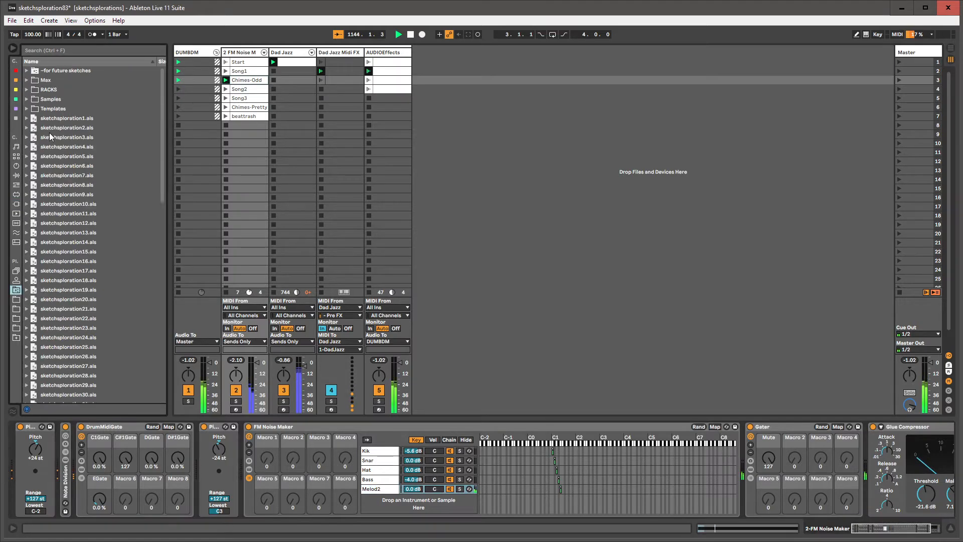
click(28, 90)
click(33, 128)
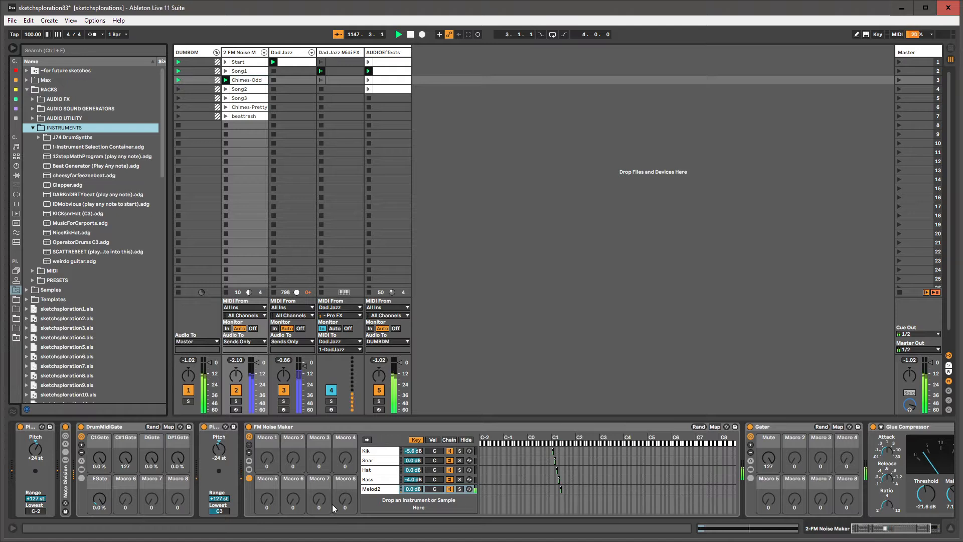
Step: Show the devices of the Melod2 chain and open the chain list of its Melody rack
click(381, 489)
drag(873, 530, 884, 531)
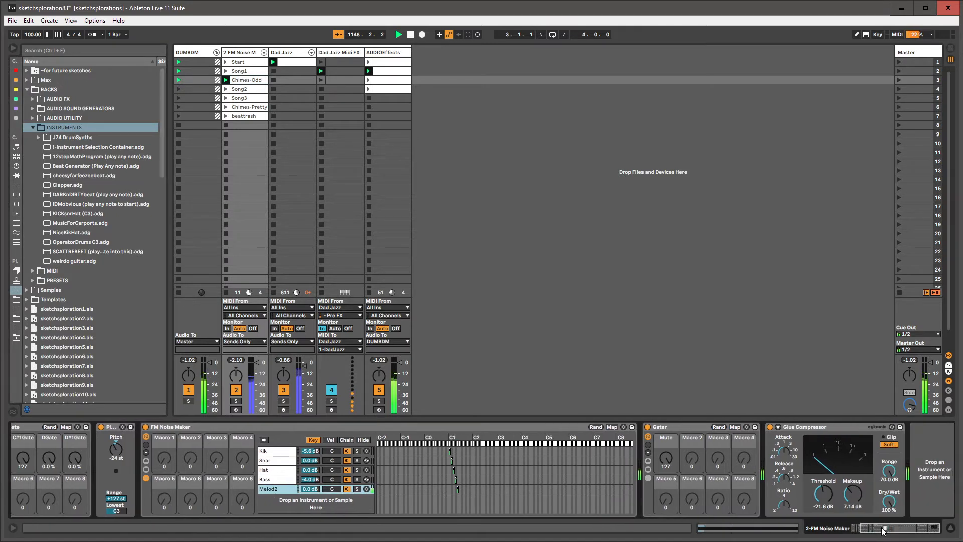
double_click(287, 489)
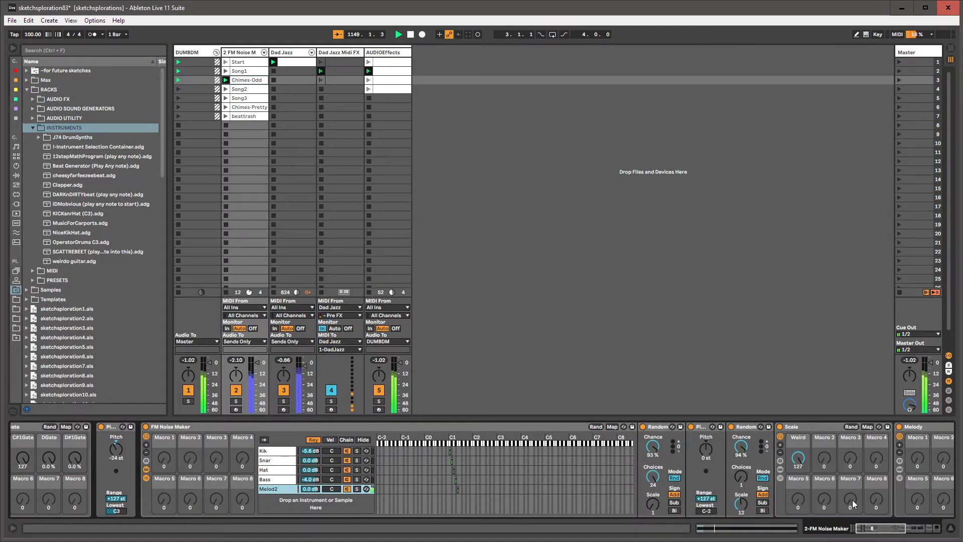
drag(864, 528, 892, 528)
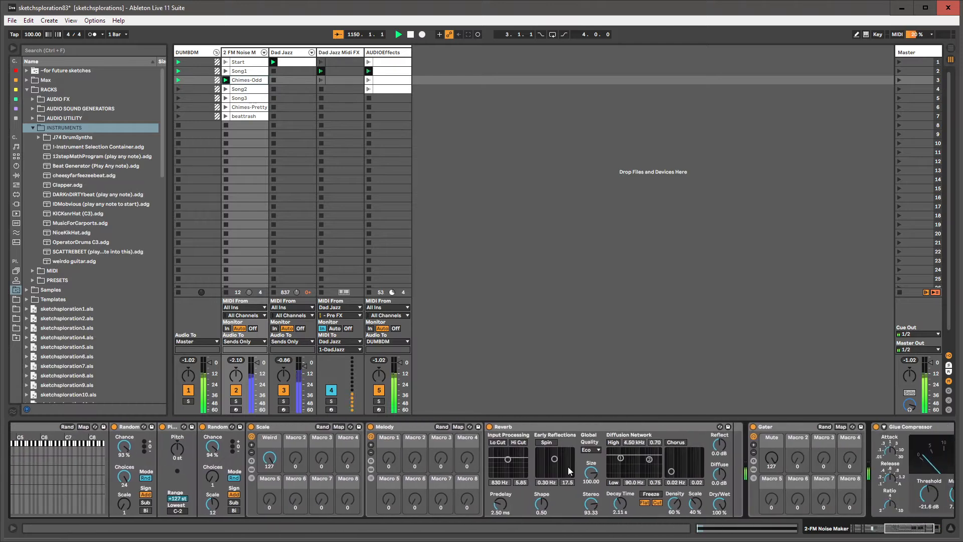
click(371, 478)
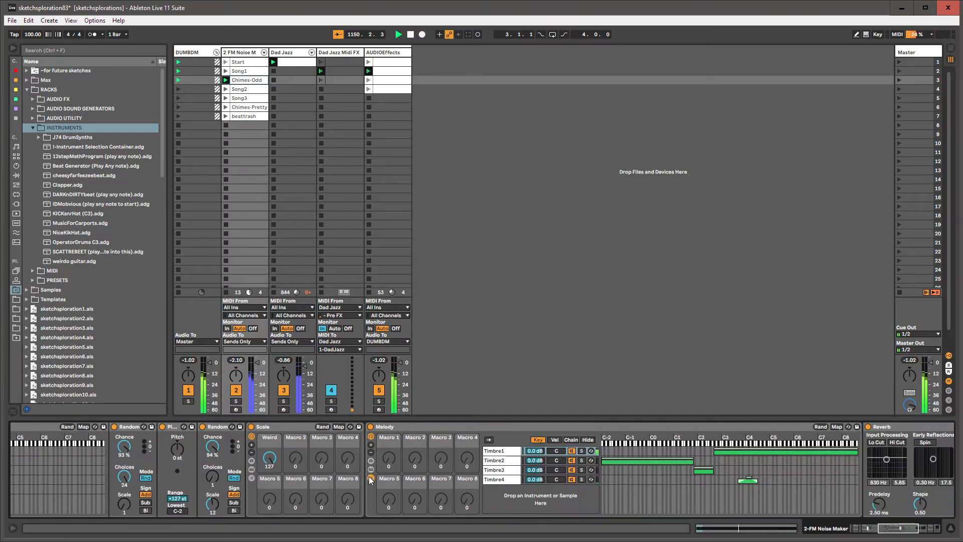
Step: Go through the Timbre1, Timbre2 and Timbre3 chains of the Melody rack and examine the oscillators of Timbre3's Operator
click(517, 451)
drag(394, 466, 393, 462)
click(505, 459)
drag(885, 529, 893, 531)
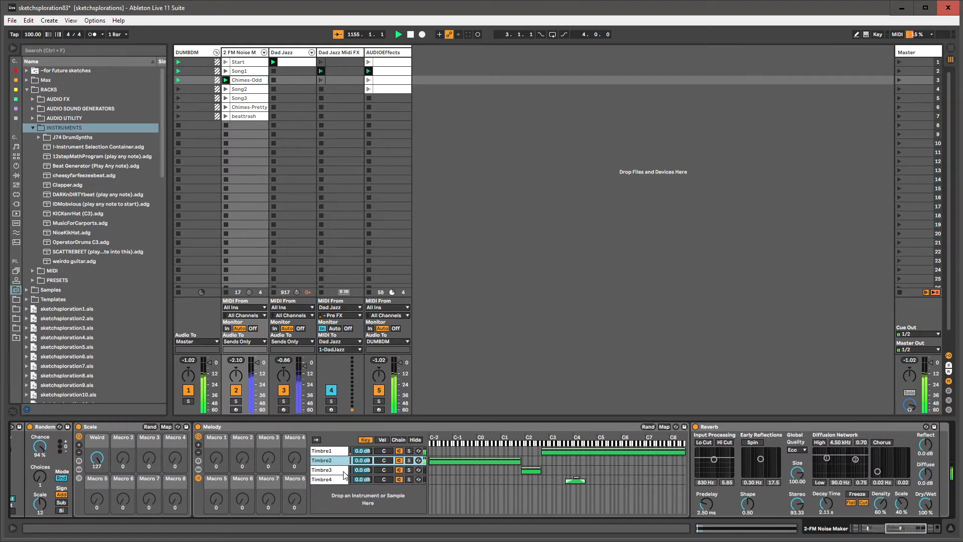
click(343, 472)
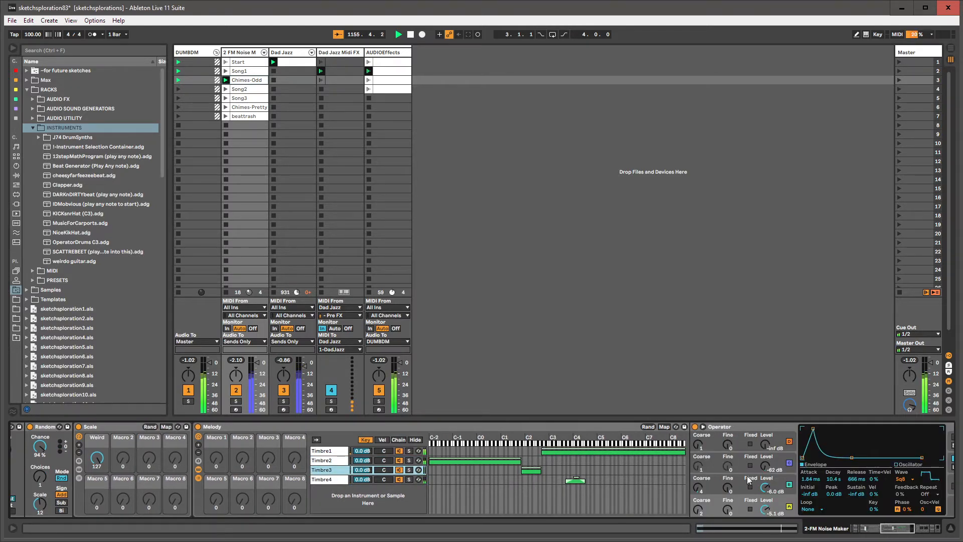
click(781, 469)
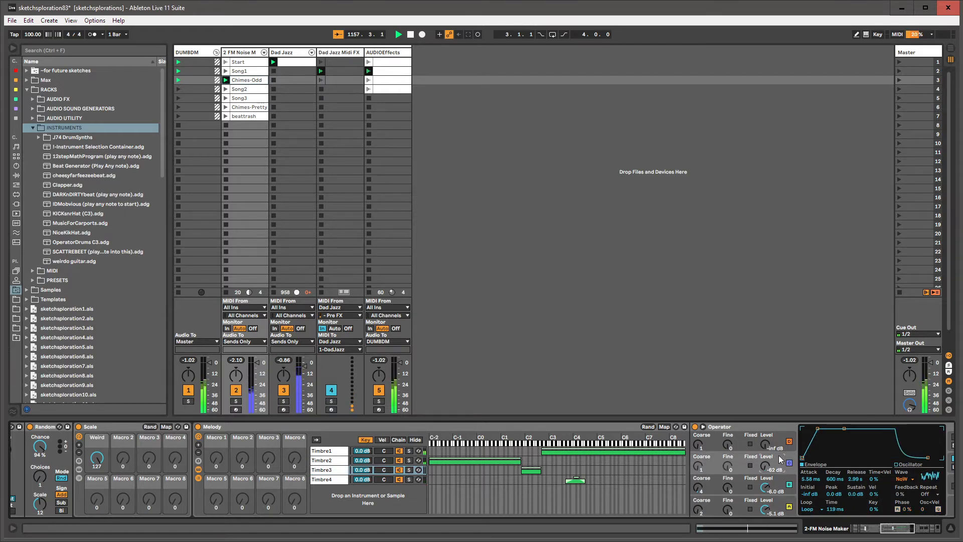
Step: Set the envelope attack of the Timbre1 chain's Operator to 327 ms and show the Timbre2 chain's Operator
drag(819, 427, 841, 428)
click(336, 484)
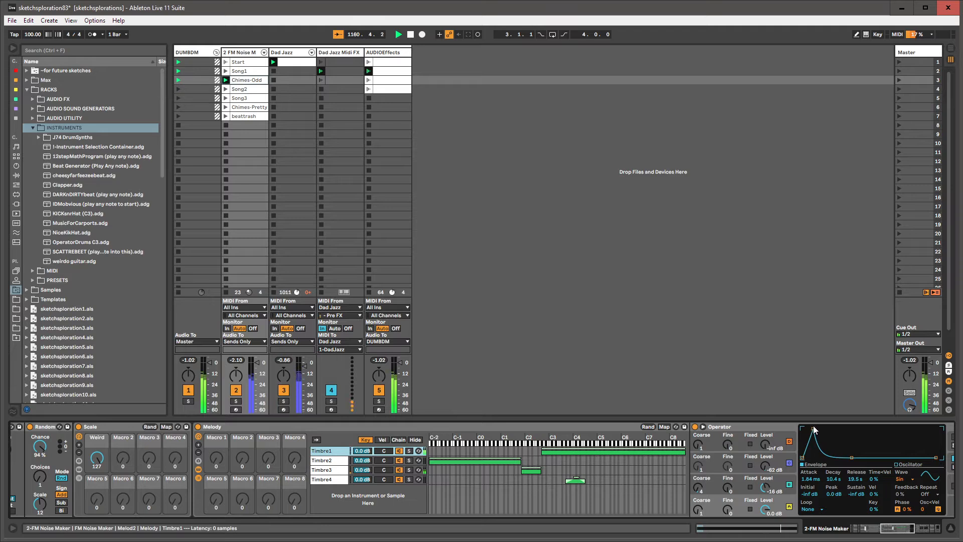
click(331, 451)
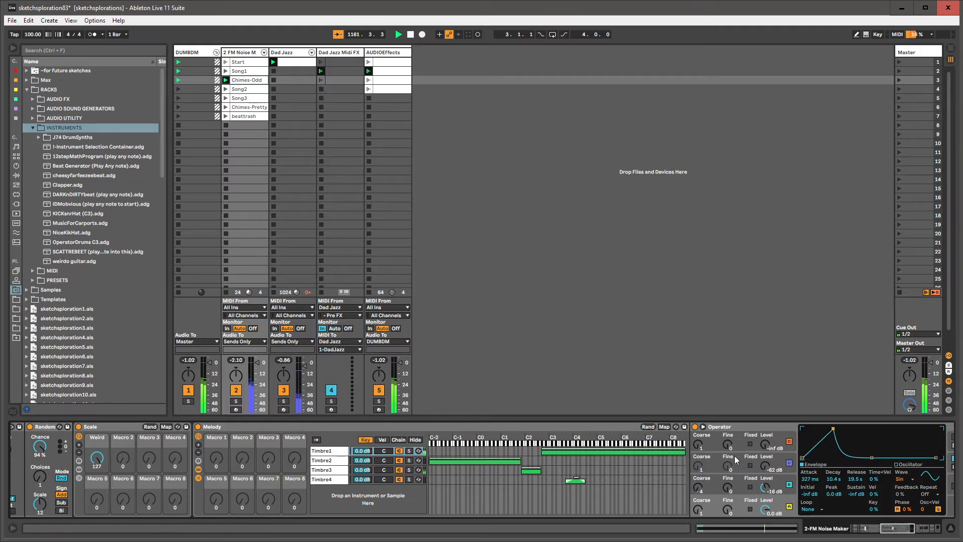
click(337, 462)
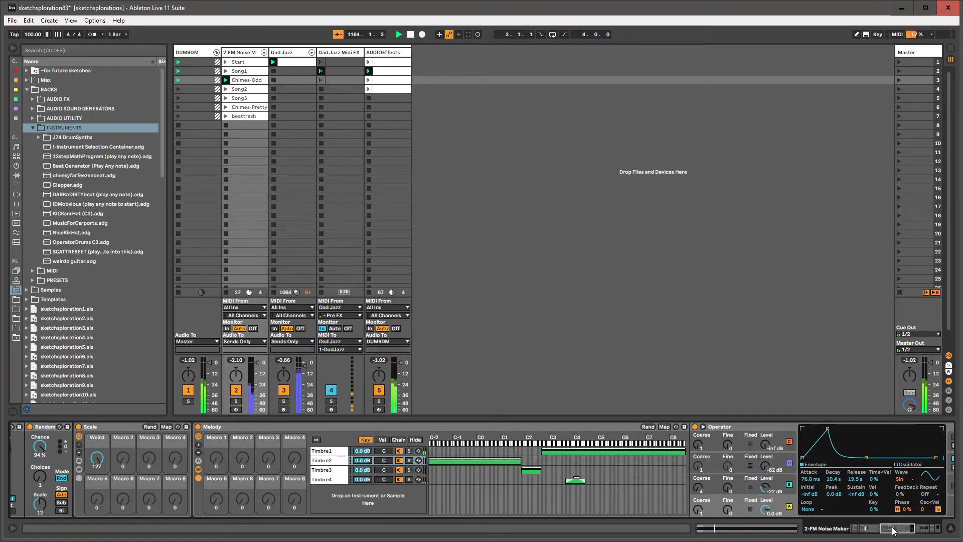
Step: Return to the FM Noise Maker rack's chain list and view the devices of its Bass and Melod2 chains
click(867, 532)
click(275, 483)
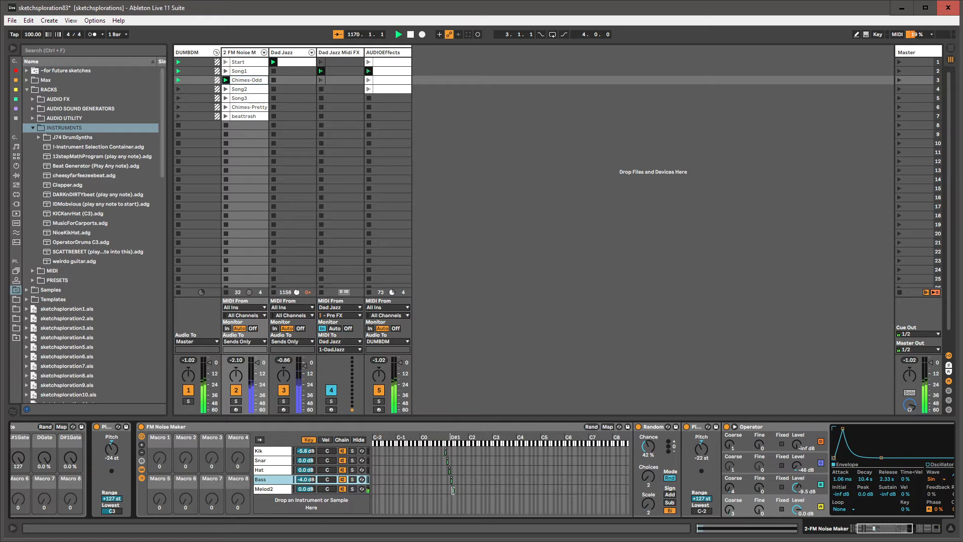
click(454, 489)
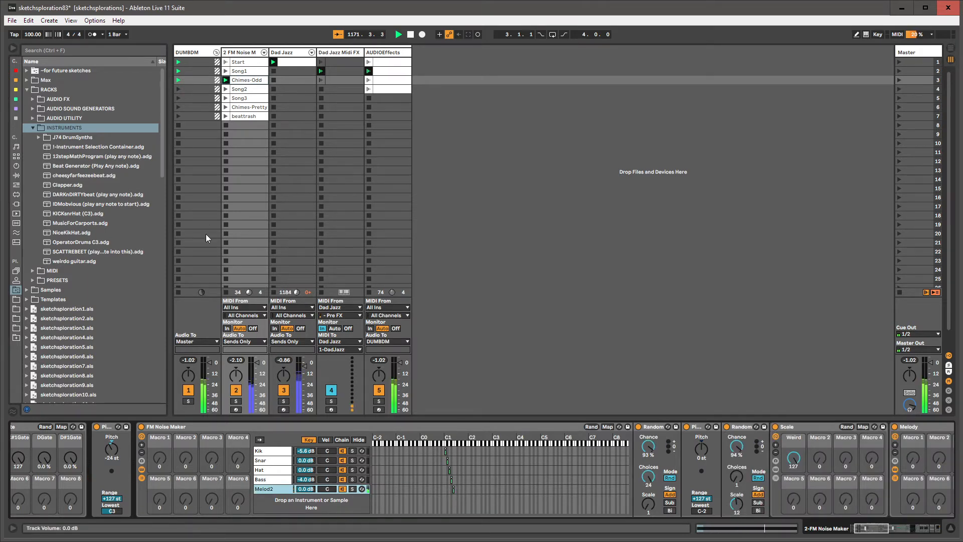
Step: Open the Chimes-Odd clip in an enlarged note editor and examine its C1 note
click(246, 80)
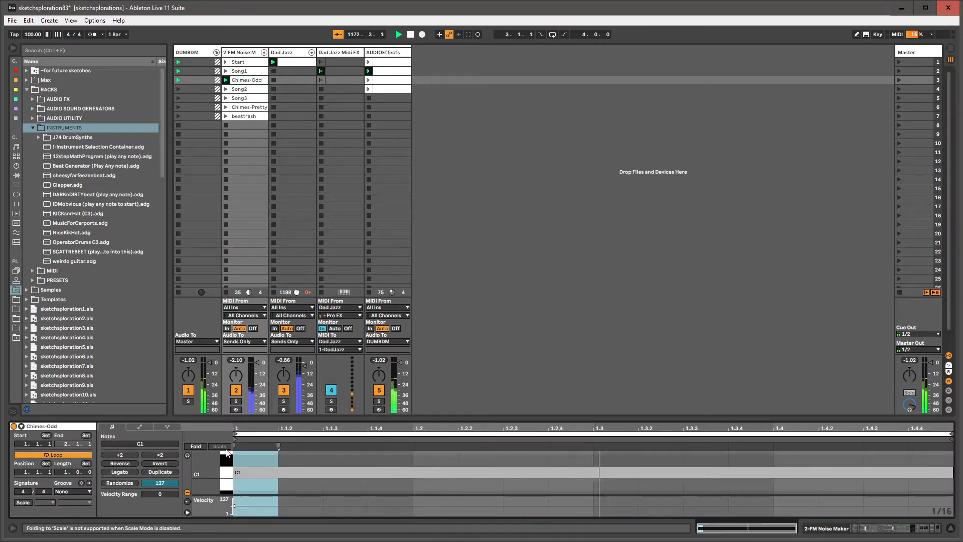
drag(235, 418, 235, 326)
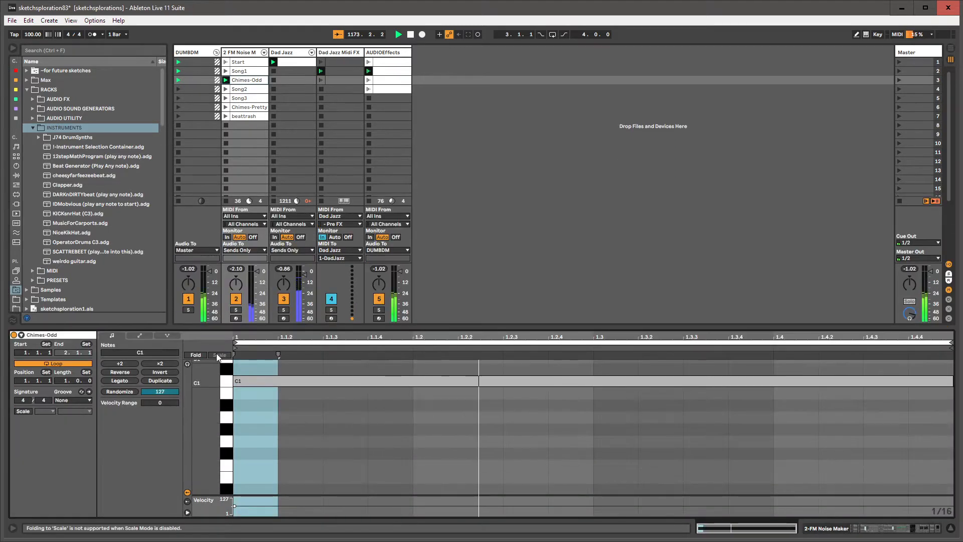
drag(204, 385, 204, 450)
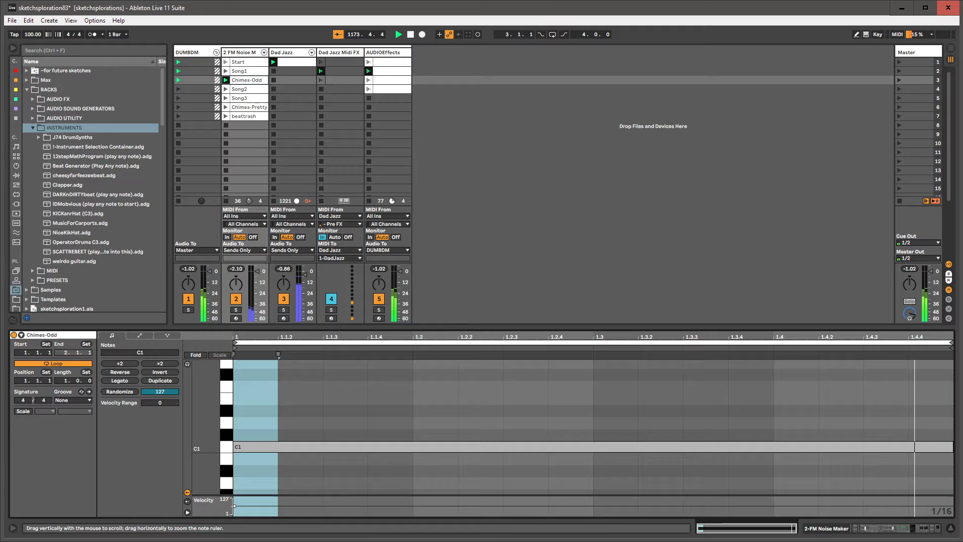
Step: Show the DrumMidiGate rack's gate macros on the FM Noise Maker track and hide the FM Noise Maker rack's chain list
double_click(244, 51)
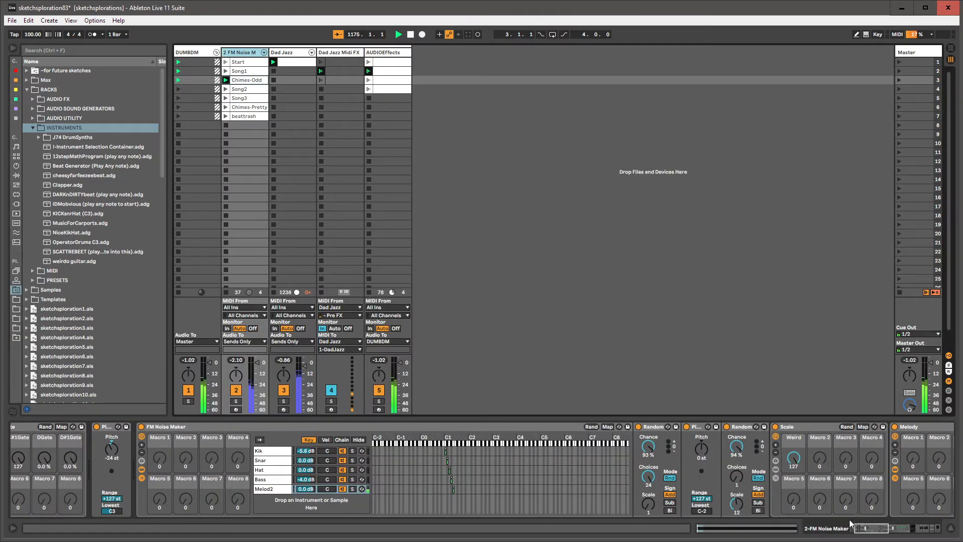
drag(855, 528, 845, 531)
click(107, 428)
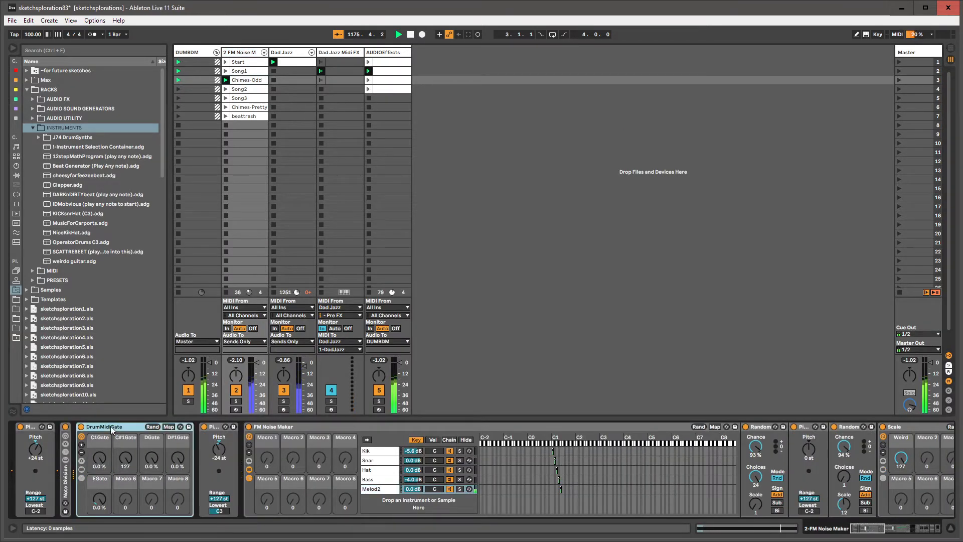
click(100, 503)
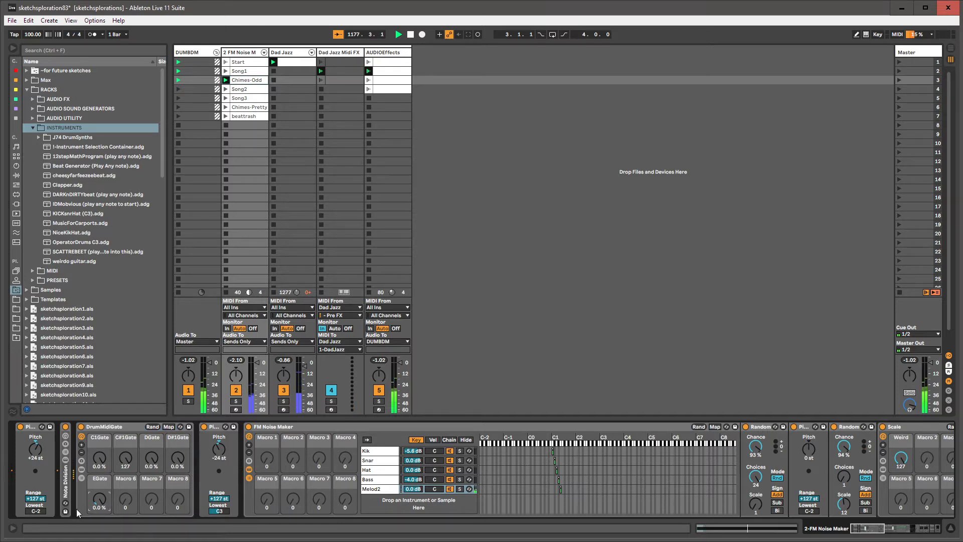
drag(99, 500, 99, 540)
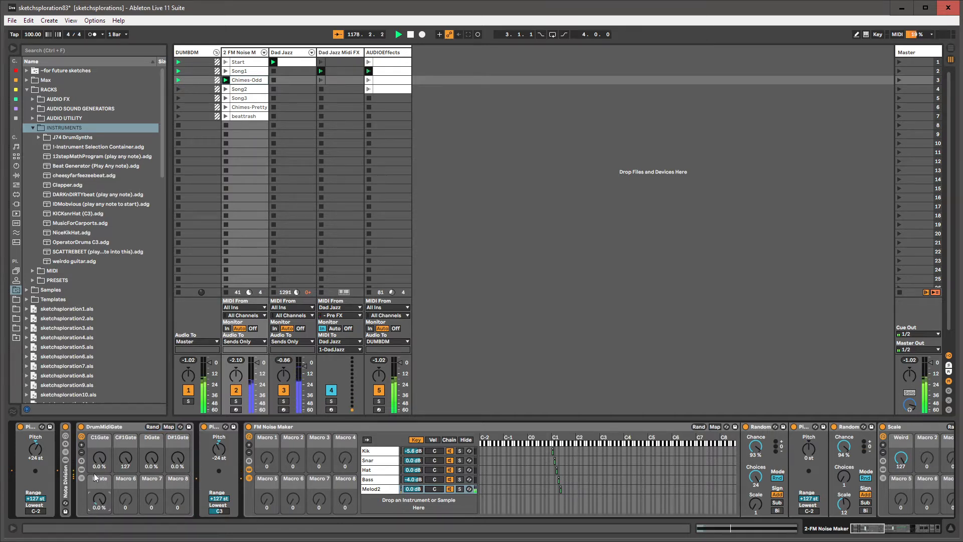
click(249, 477)
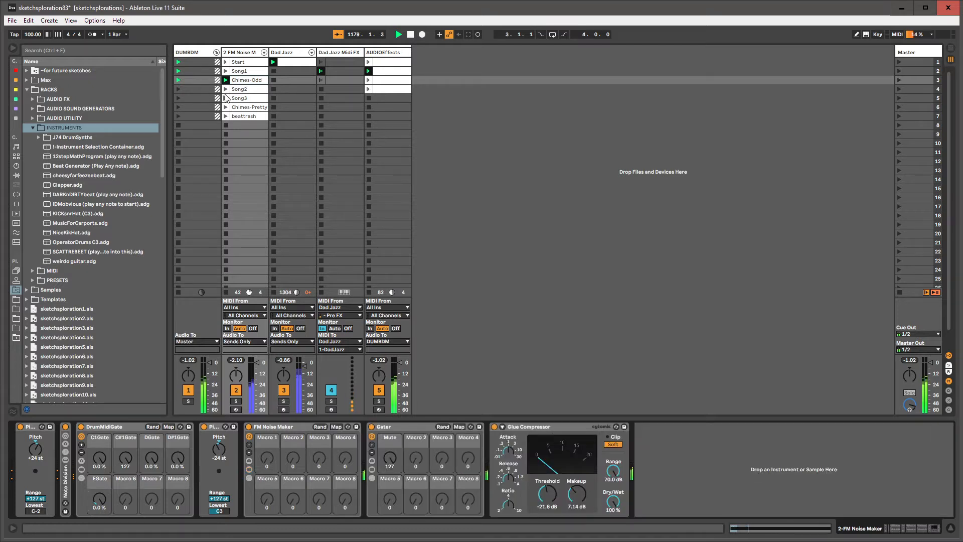
Step: Launch the Song2, Song3, Chimes-Pretty and beattrash clips one after another on the FM Noise Maker track
click(225, 89)
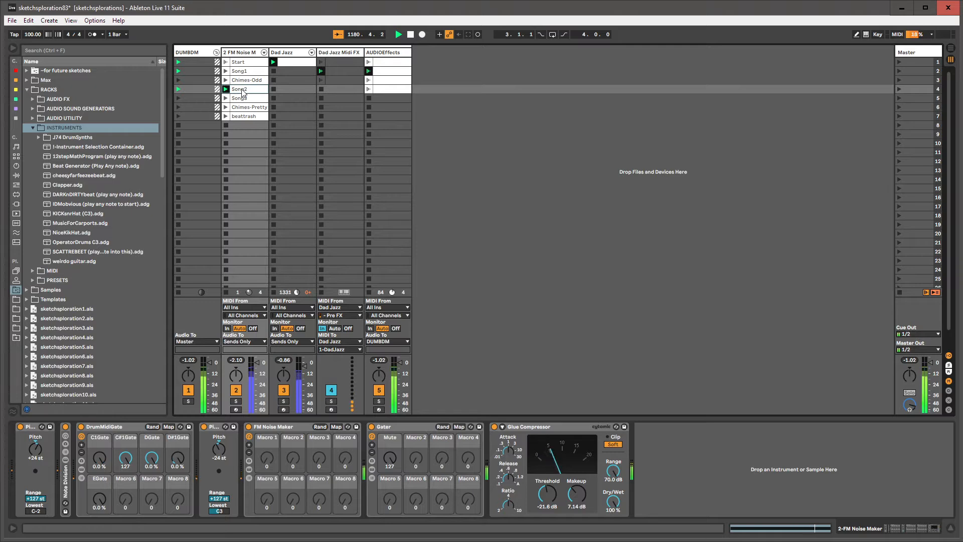
click(226, 97)
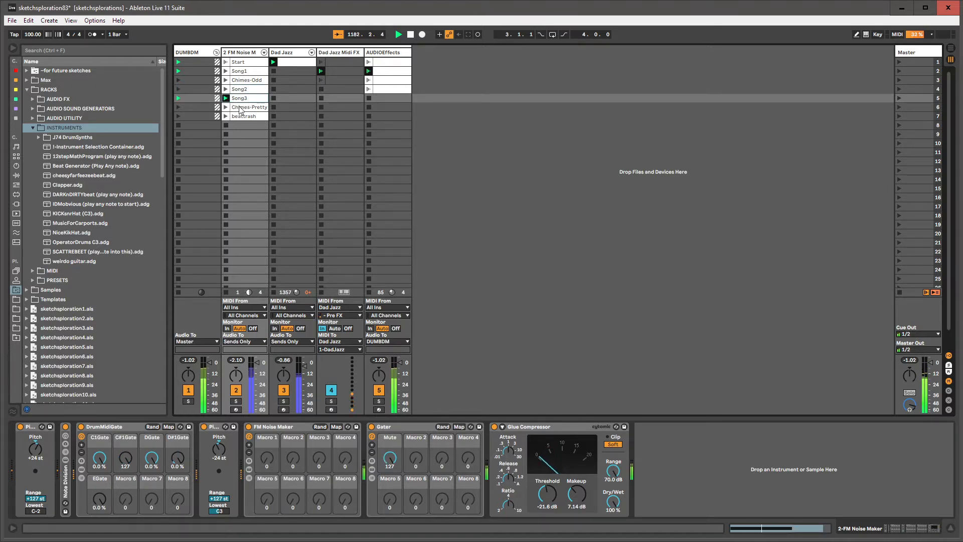
click(225, 107)
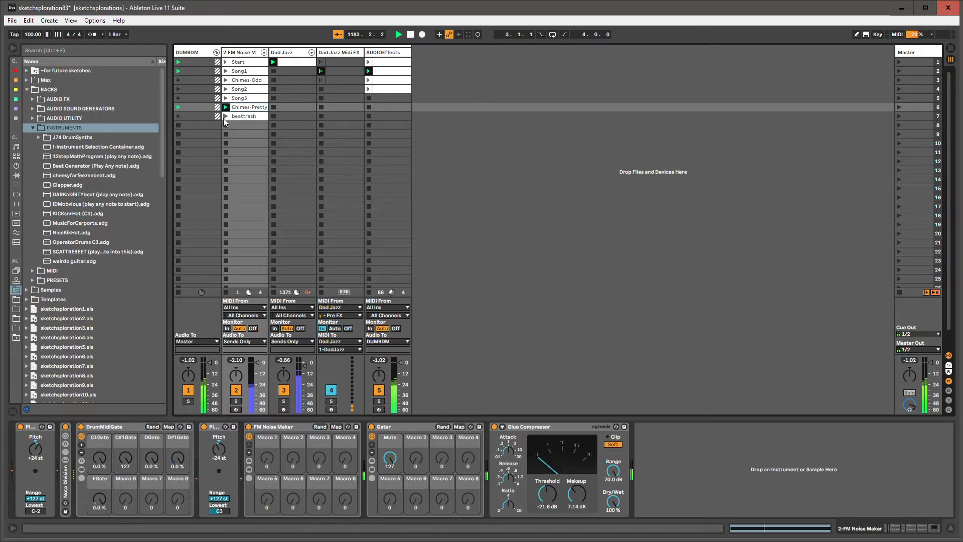
click(225, 117)
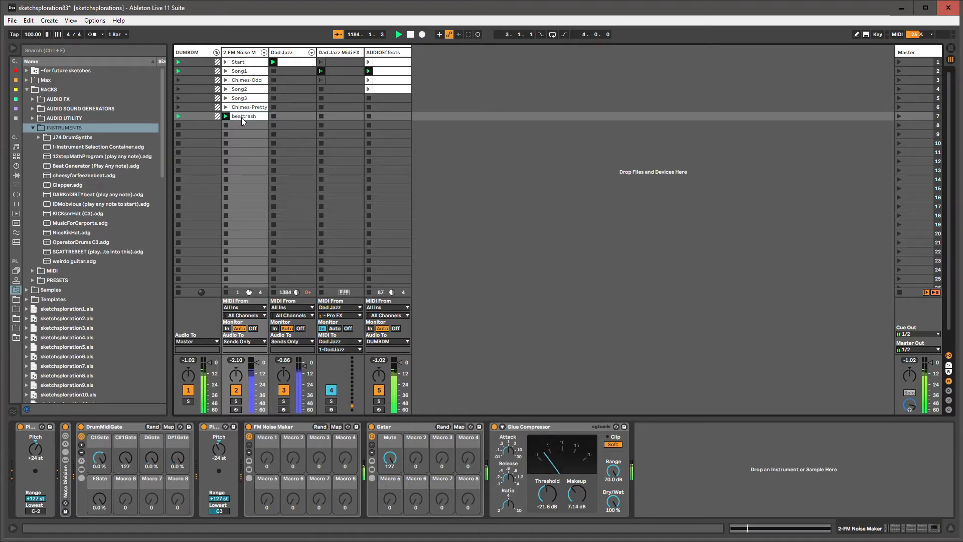
Step: Show the devices of the FM Noise Maker rack's Kik chain and set its Operator's Transpose to +7 st
click(249, 477)
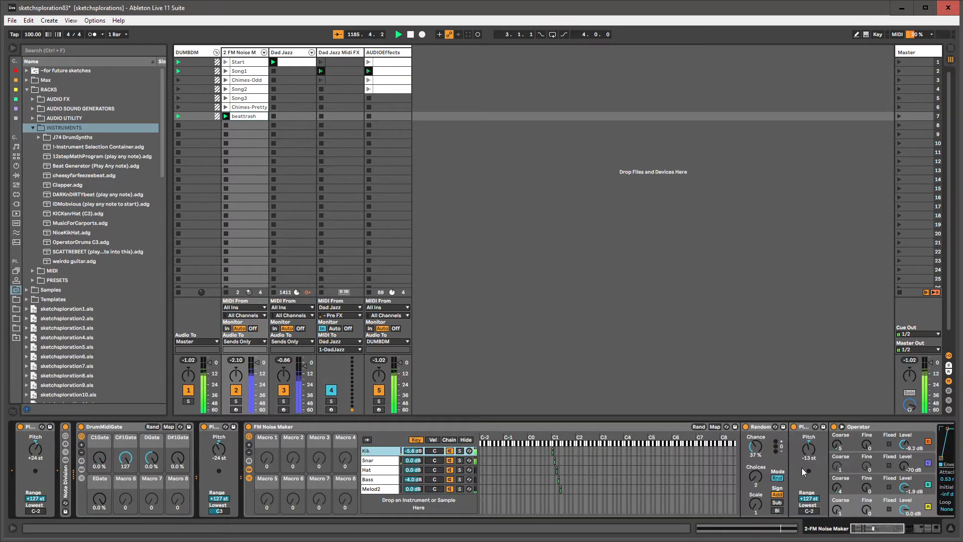
click(380, 454)
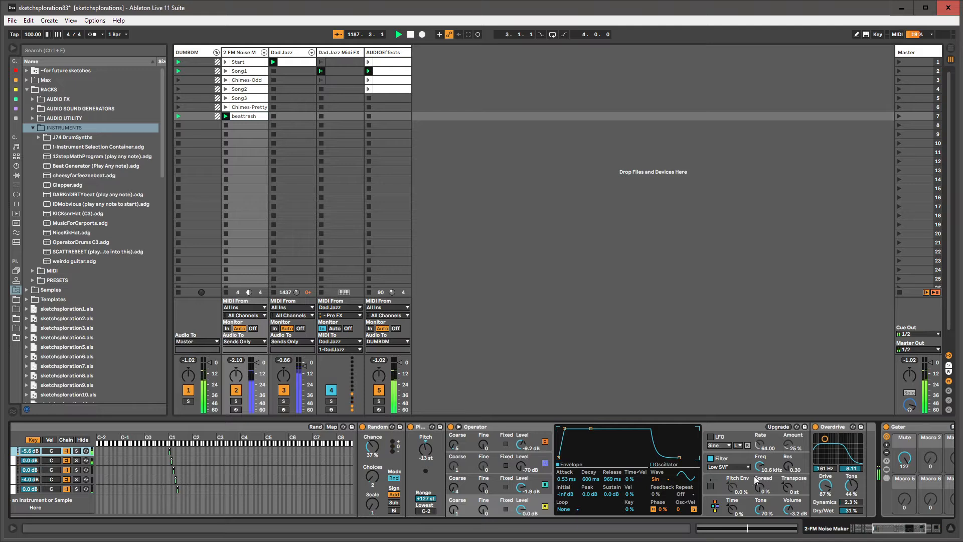
drag(792, 486, 793, 483)
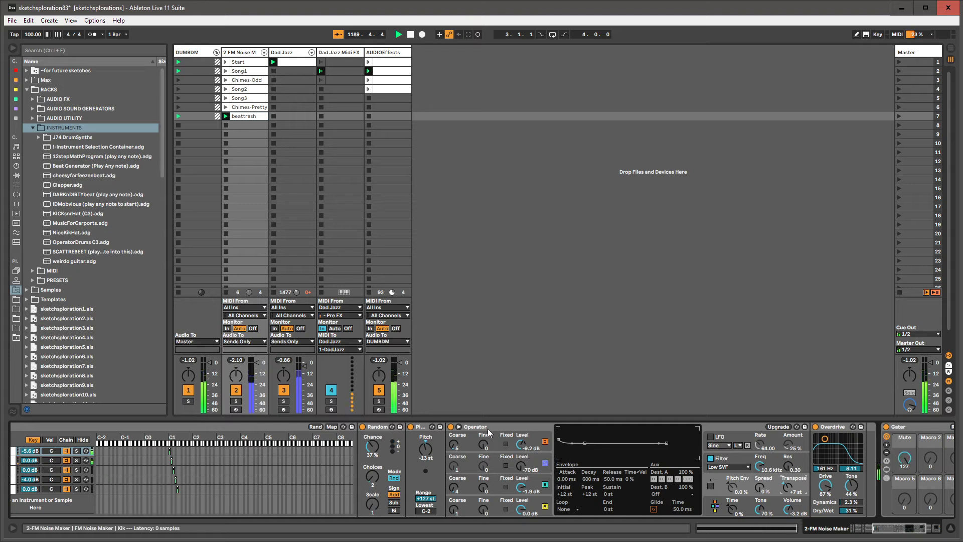
Step: Give the Kik Operator's oscillator D a 0 ms attack and 40.7 ms decay, and oscillator B a 0 dB level and 128 ms attack
drag(527, 449, 527, 477)
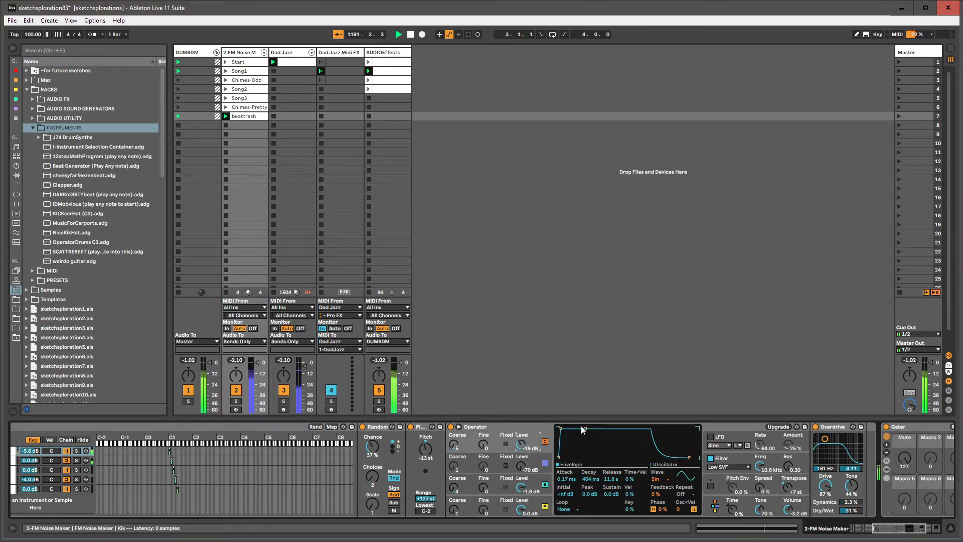
drag(573, 428, 521, 454)
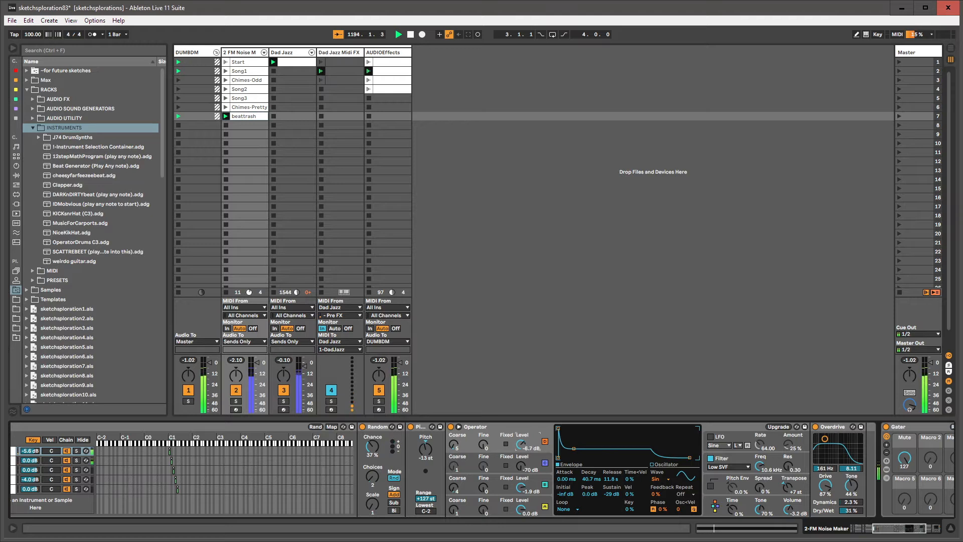
drag(519, 488, 520, 481)
drag(559, 429, 597, 428)
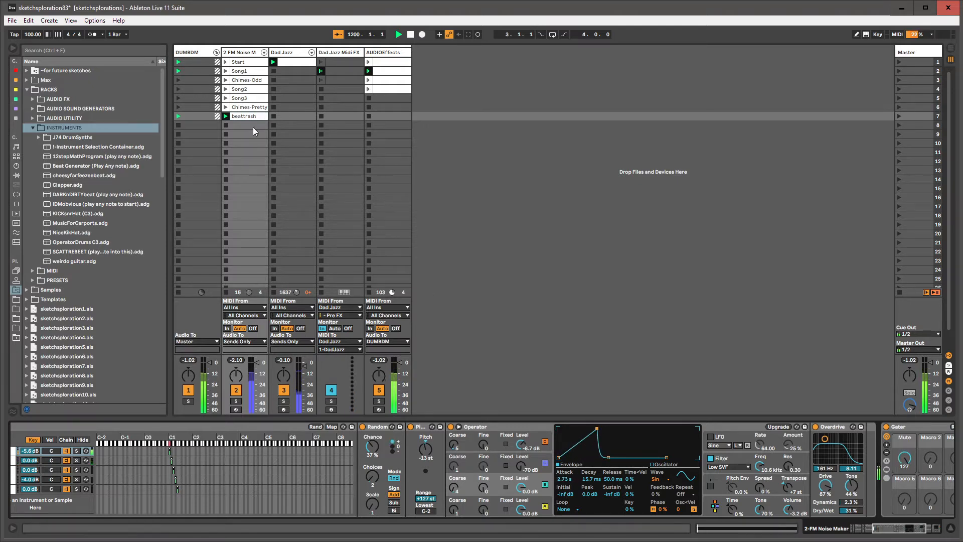
mouse_move(563, 482)
mouse_down()
mouse_move(564, 514)
mouse_move(564, 499)
mouse_up()
Step: Show the automation envelope of the Kik Operator's oscillator B attack in the beattrash clip
right_click(577, 483)
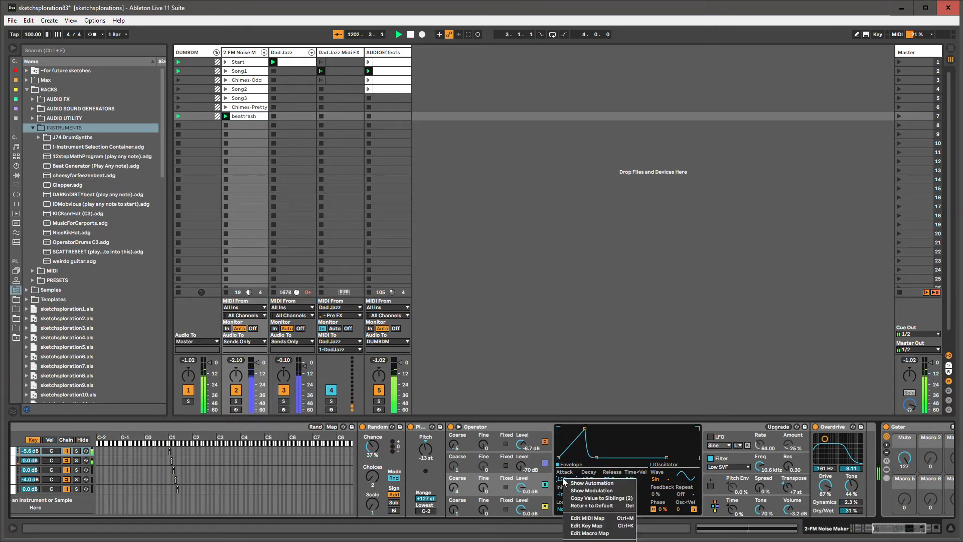
click(576, 483)
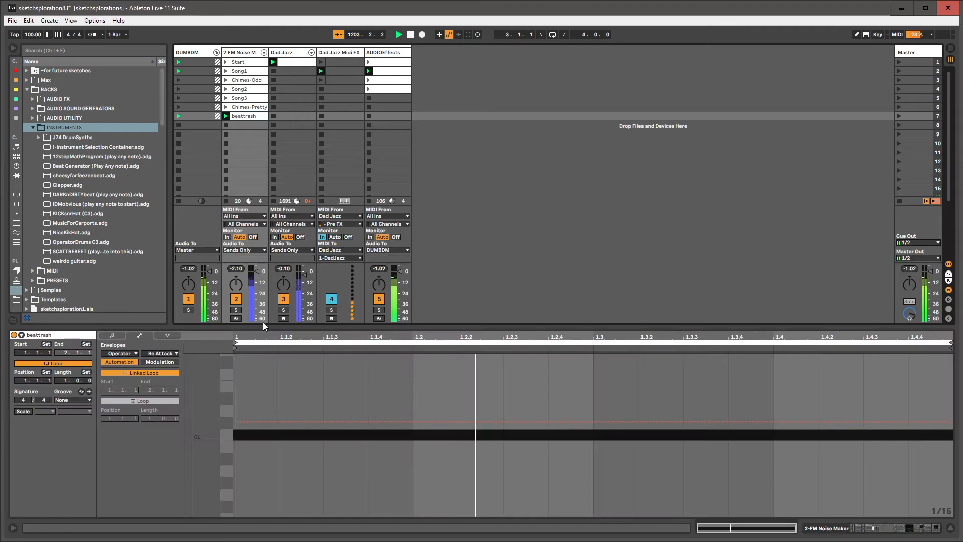
drag(266, 333, 265, 419)
Step: Unlink the attack envelope's loop from the beattrash clip and extend it to about five bars
click(144, 464)
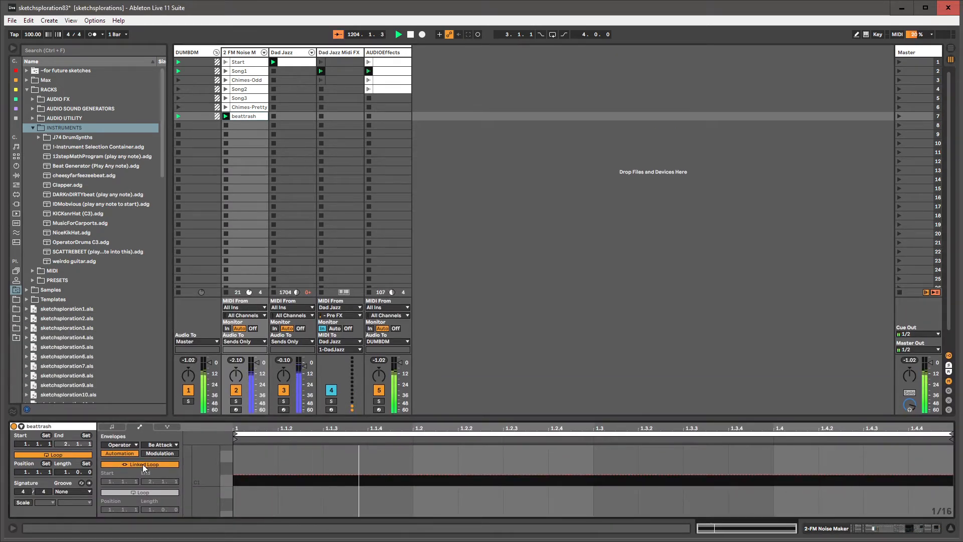
drag(175, 509, 175, 505)
click(246, 444)
drag(235, 439, 650, 439)
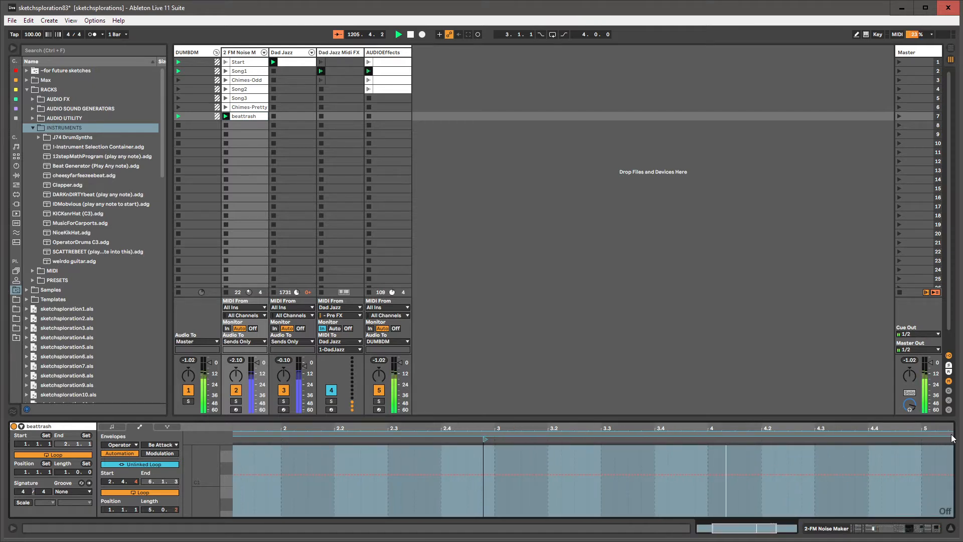
Step: Return to the Kik chain's devices and set the Operator's oscillator B attack to 44.7 ms
key(shift+Tab)
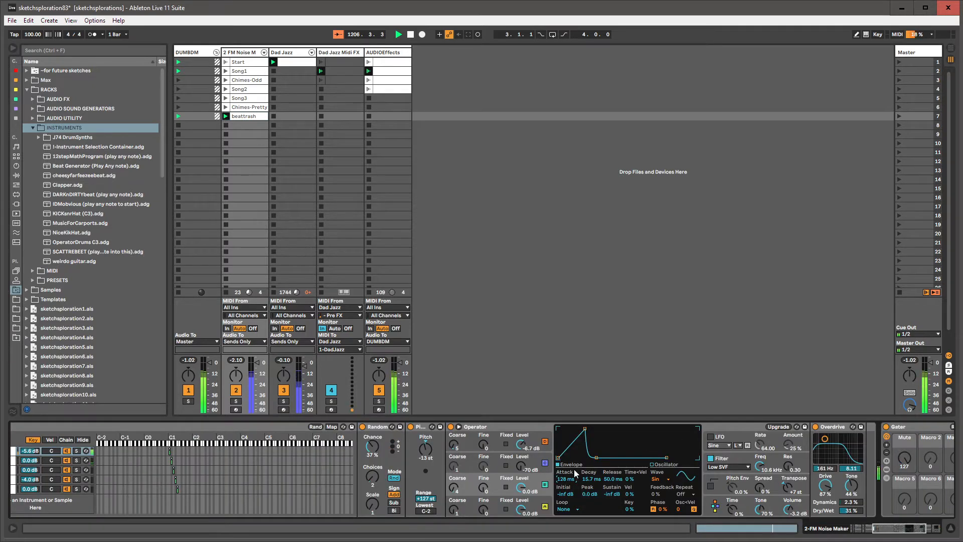
drag(565, 481, 565, 500)
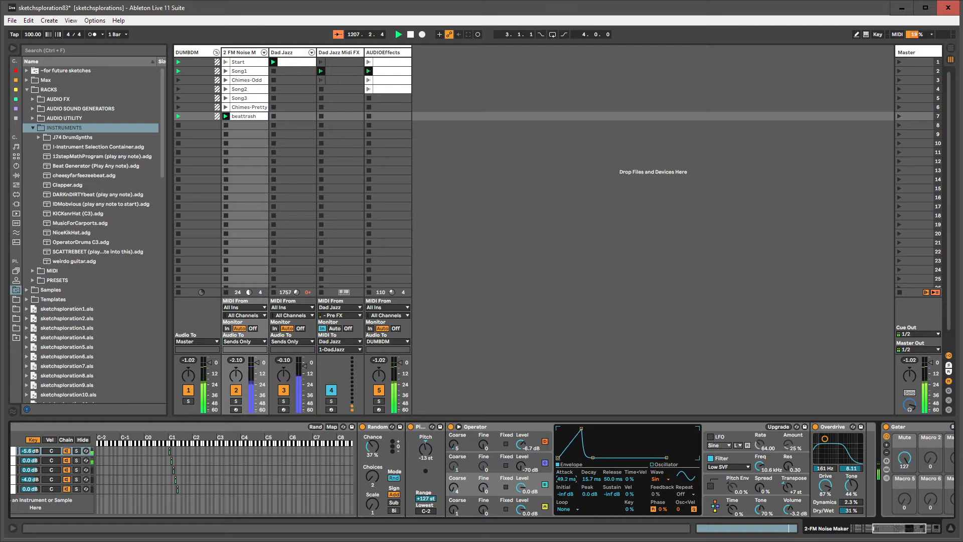
Step: Map the R key to Session Record and leave key mapping mode
key(ctrl+k)
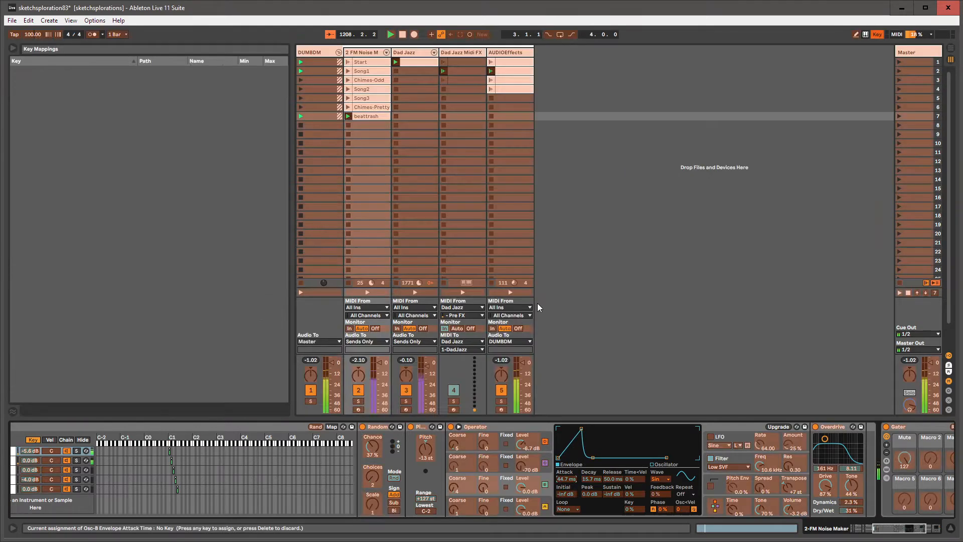
click(470, 37)
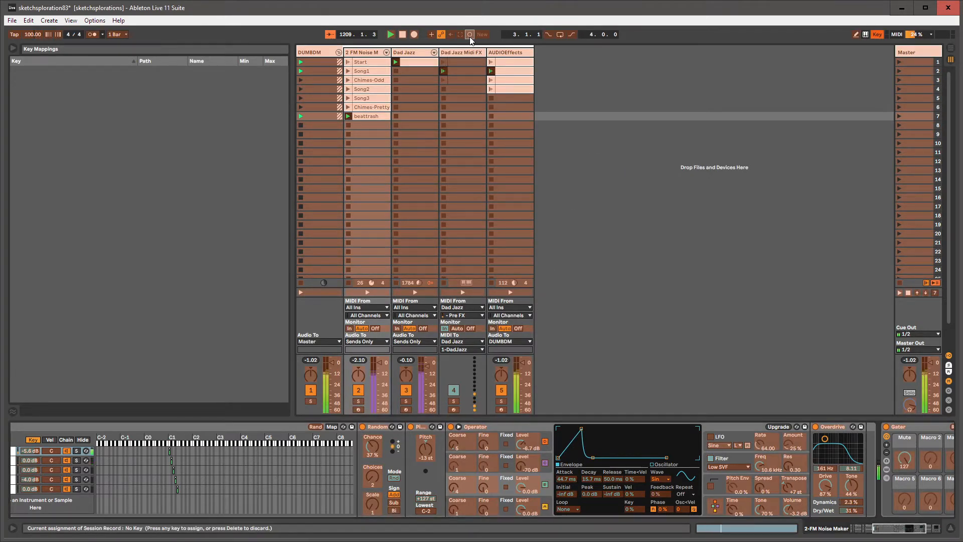
key(r)
key(ctrl+k)
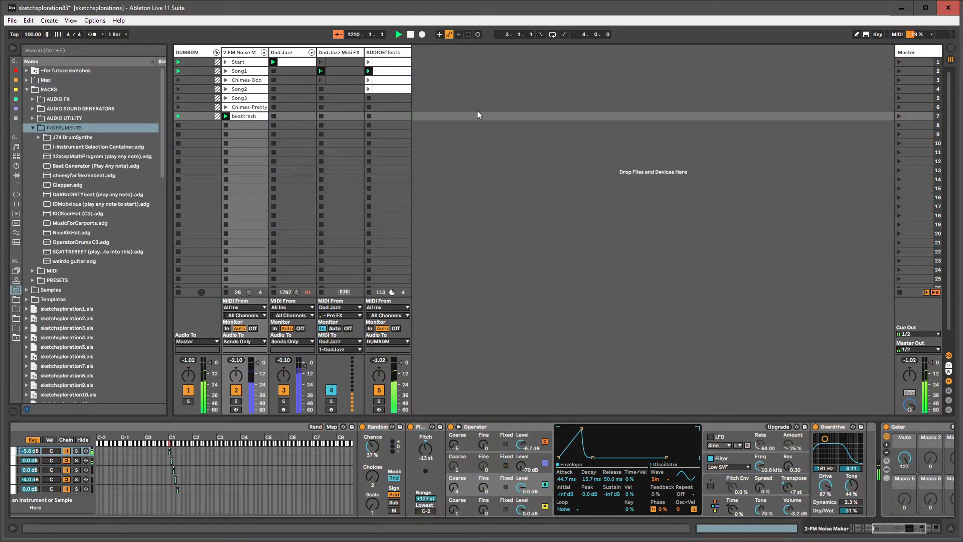
Step: Check the key assigned to Session Record in key mapping mode and leave that mode
scroll(483, 261, down, 1)
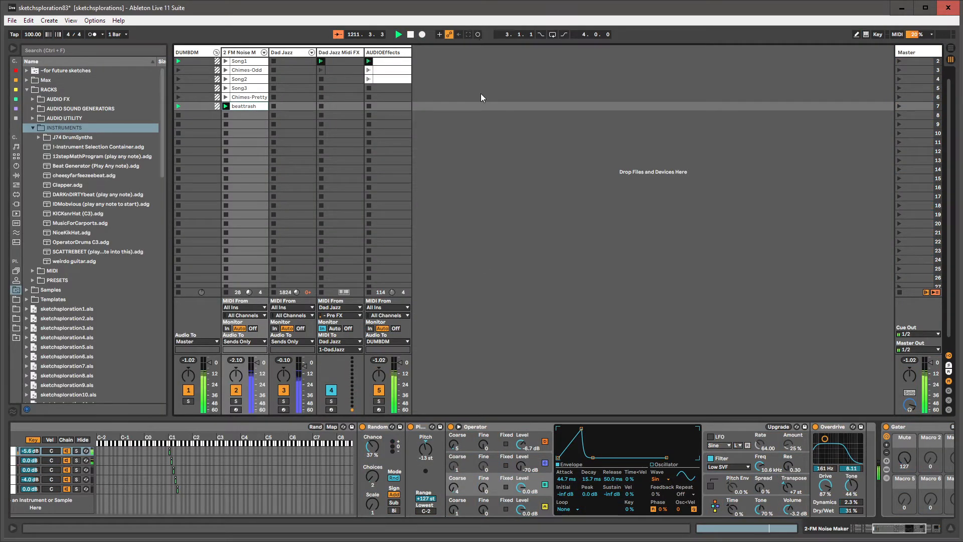
key(ctrl+k)
click(469, 34)
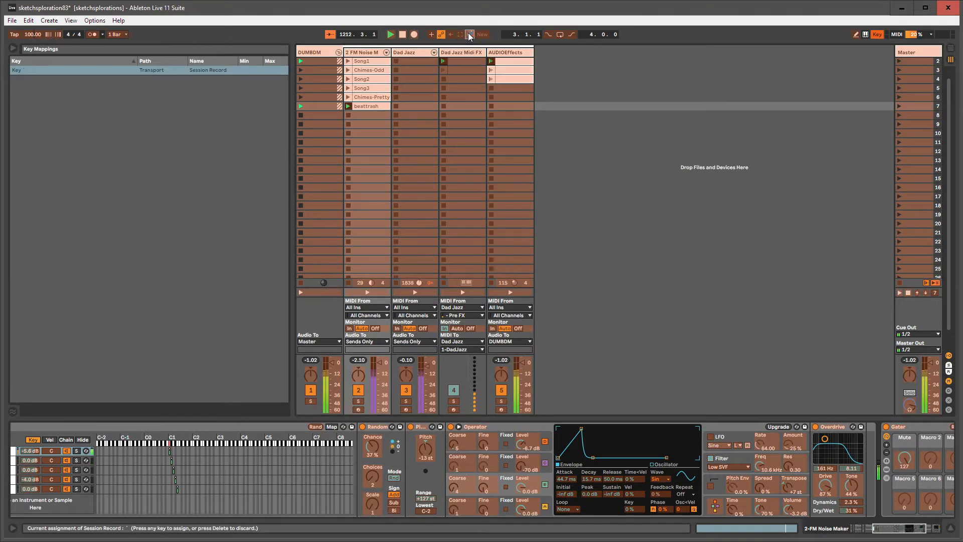
key(ctrl+k)
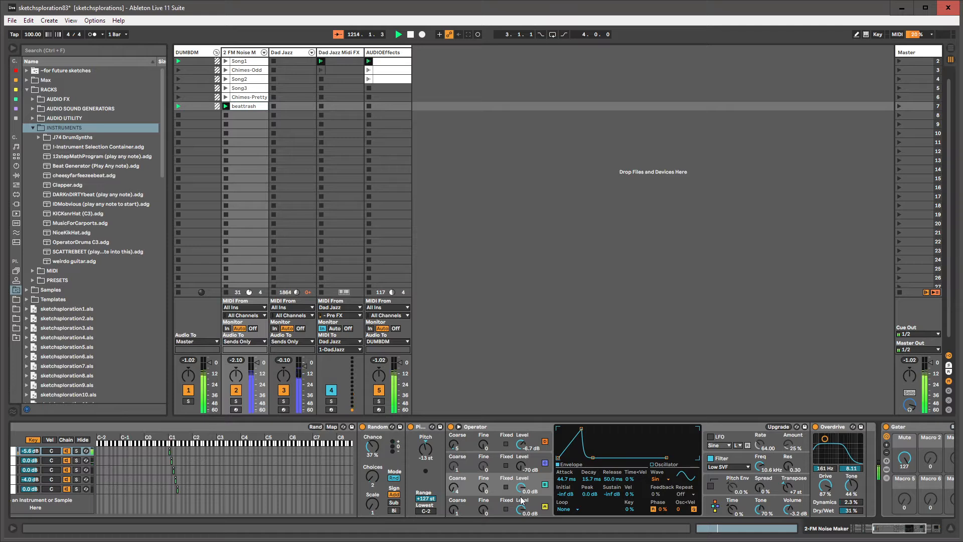
Step: Record changes of the Kik Operator's oscillator B attack into the beattrash clip and show the recorded envelope
key(grave)
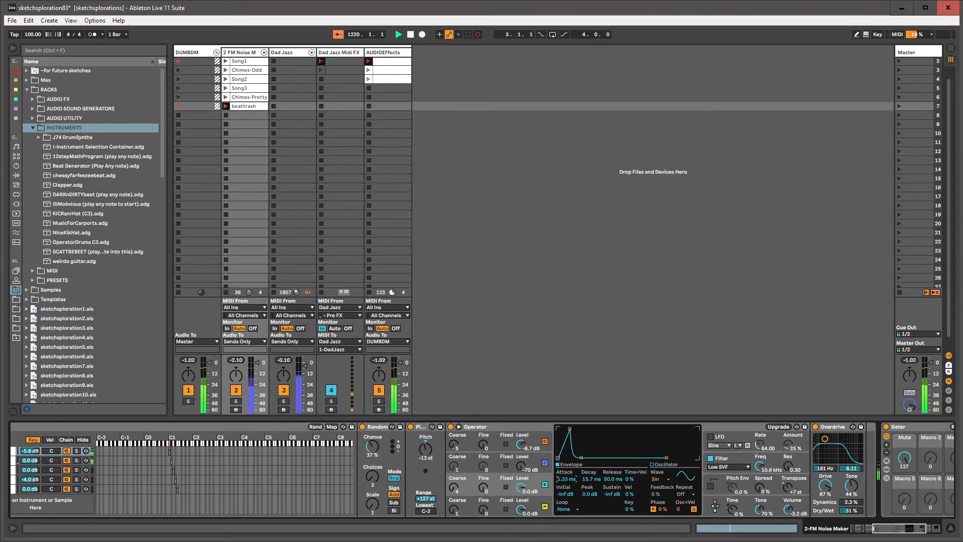
mouse_move(564, 480)
mouse_down()
mouse_move(564, 494)
mouse_move(564, 481)
mouse_up()
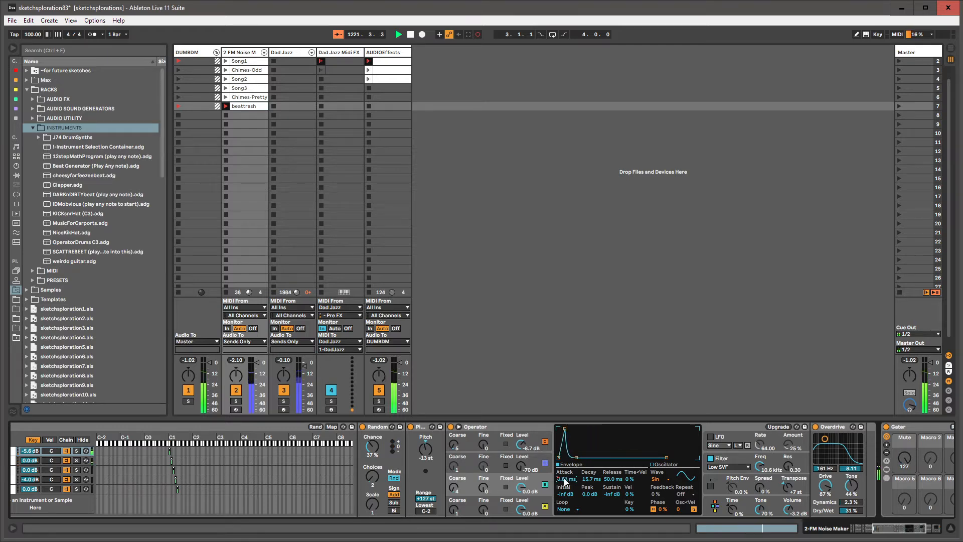
key(shift+Tab)
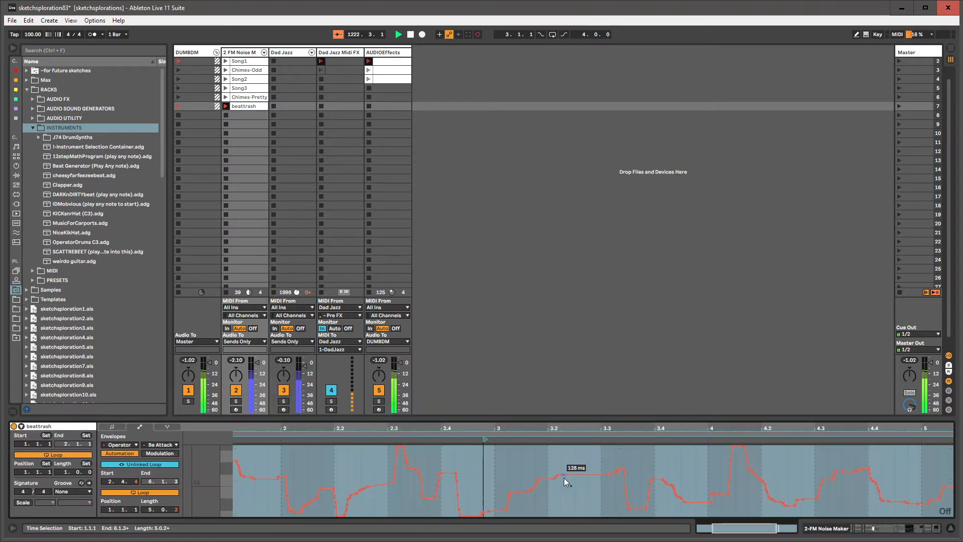
Step: Unlink the Overdrive filter frequency envelope's loop in beattrash, lengthen it to about 5.3.1 and offset its start marker
key(shift+Tab)
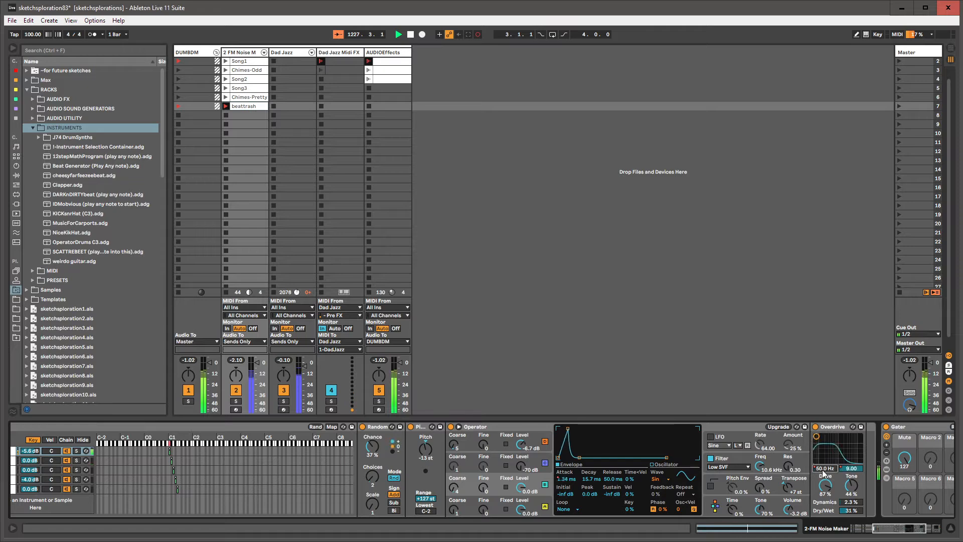
key(shift+Tab)
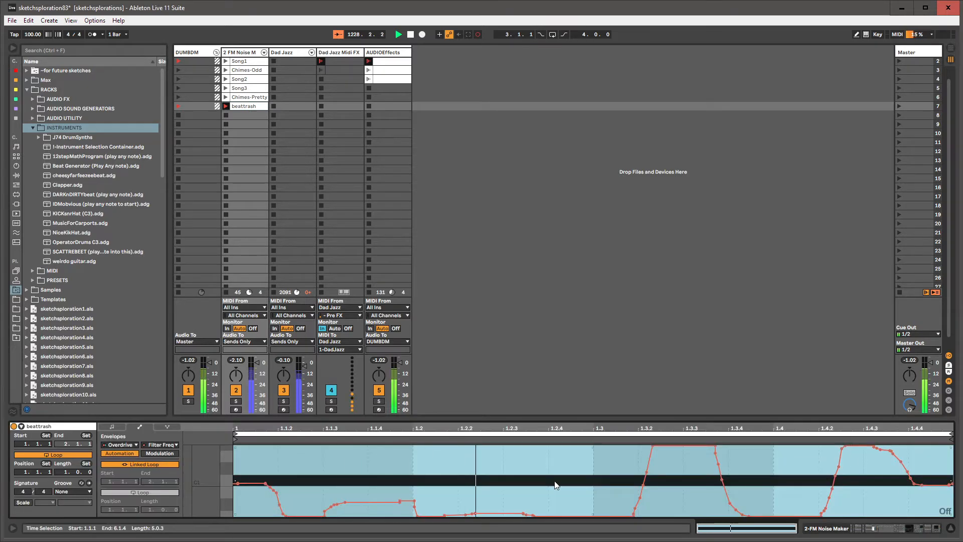
click(141, 464)
drag(149, 509, 149, 494)
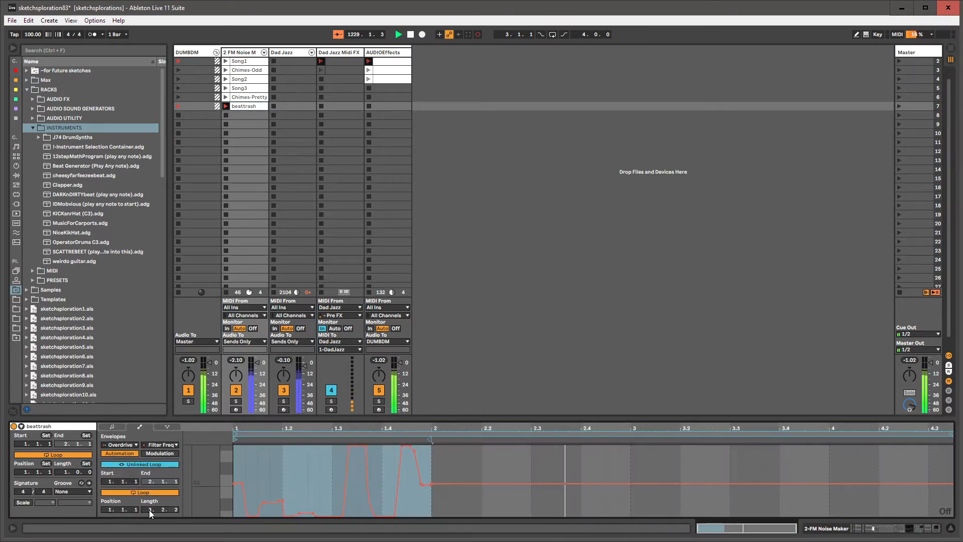
right_click(241, 446)
drag(236, 440, 950, 434)
key(shift+Tab)
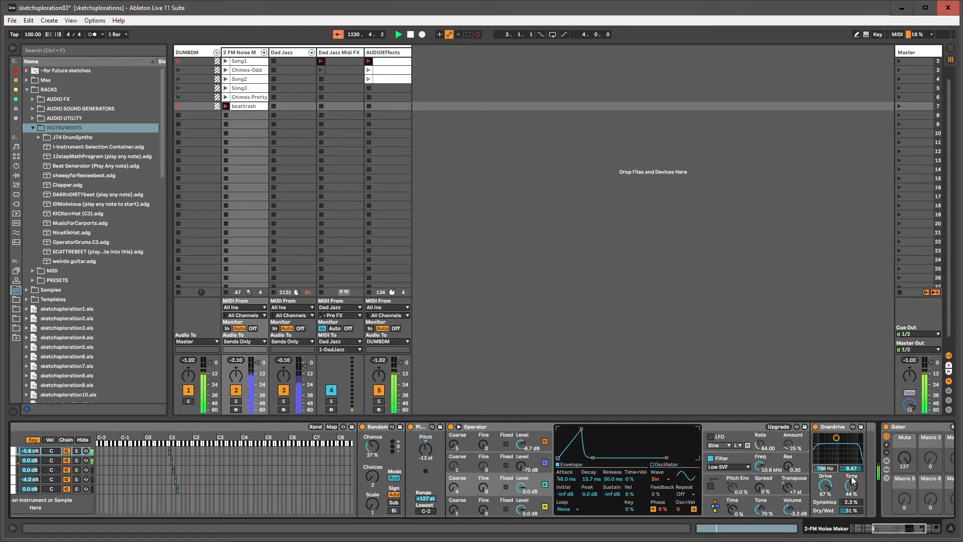
Step: Unlink the Overdrive filter width envelope's loop with length about 2.1.2 and start 2.3.1, and record filter width changes
key(shift+Tab)
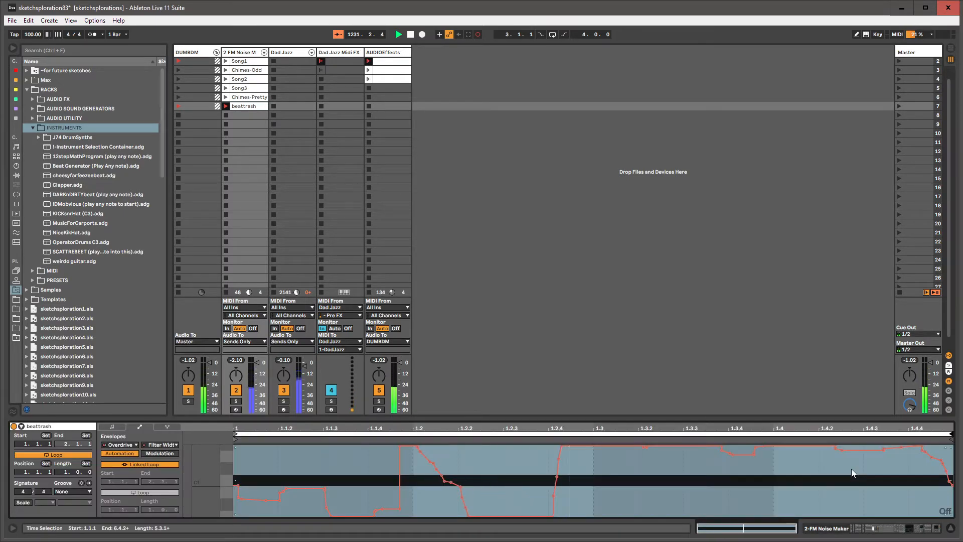
click(142, 464)
drag(149, 510, 149, 500)
right_click(241, 447)
drag(236, 439, 694, 439)
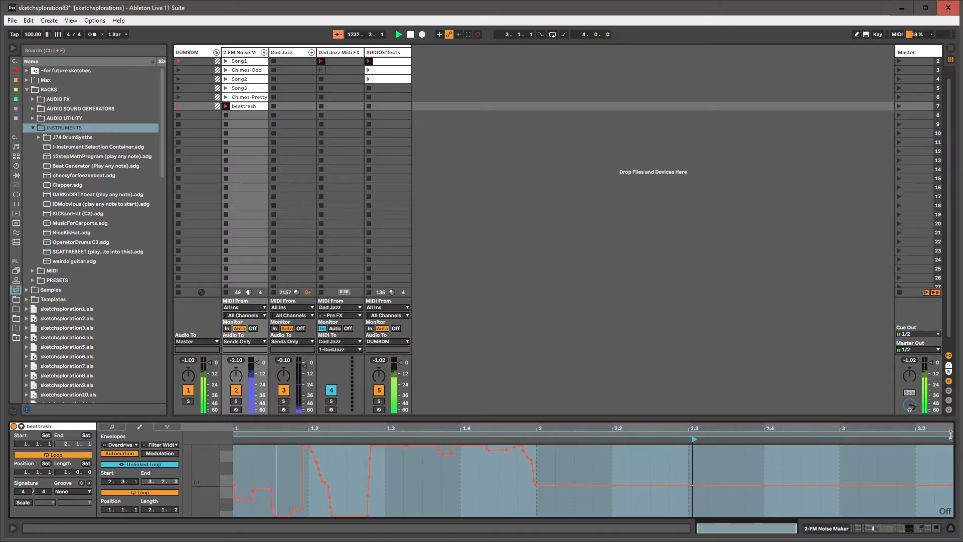
drag(951, 434, 950, 434)
key(shift+Tab)
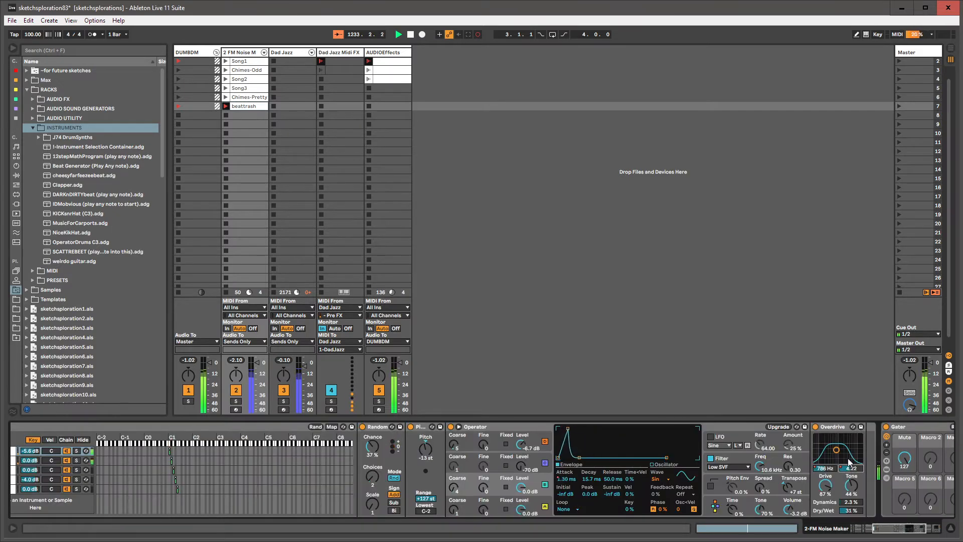
drag(848, 462, 869, 458)
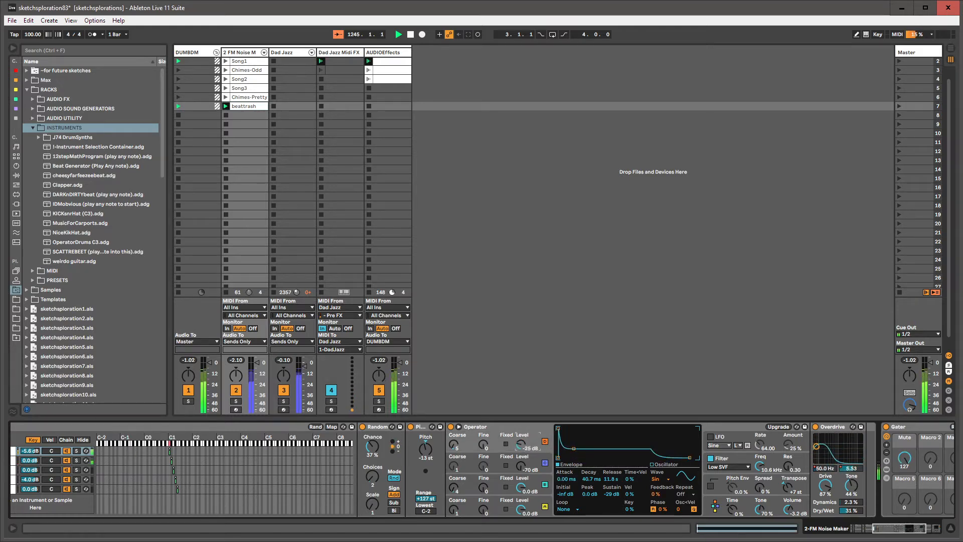
Step: Unlink the Operator's oscillator D level envelope's loop in beattrash with length 2.2.3 and start 2.3.3
key(shift+Tab)
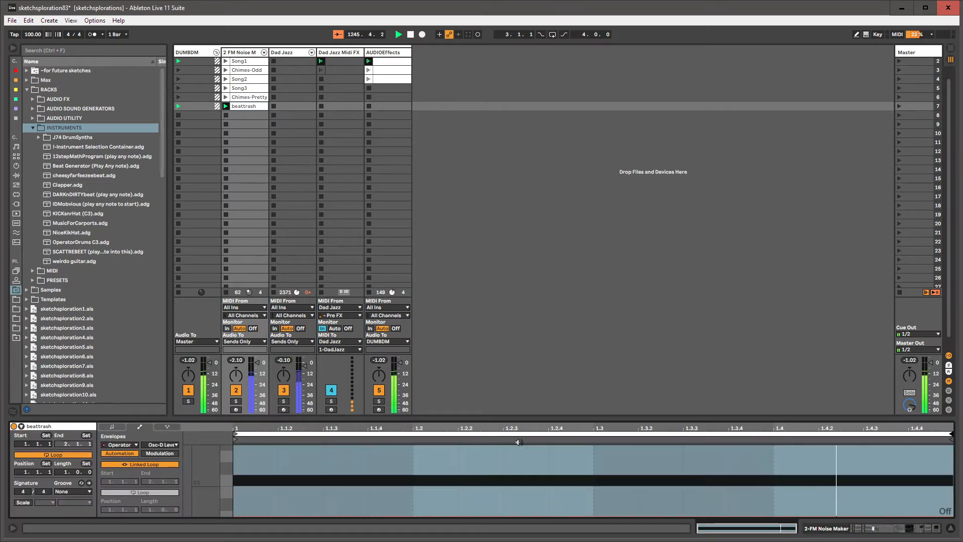
click(143, 465)
drag(149, 510, 149, 504)
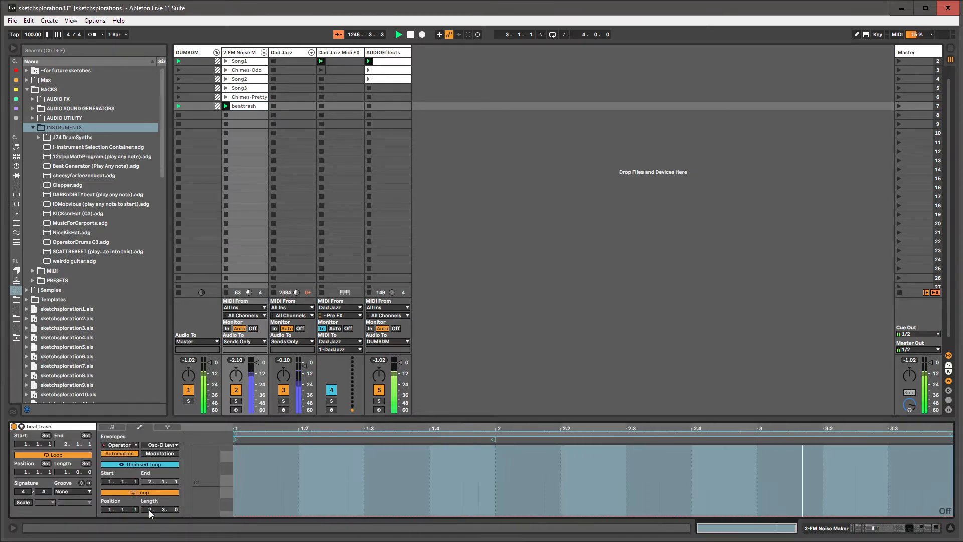
drag(235, 439, 662, 439)
drag(944, 434, 938, 435)
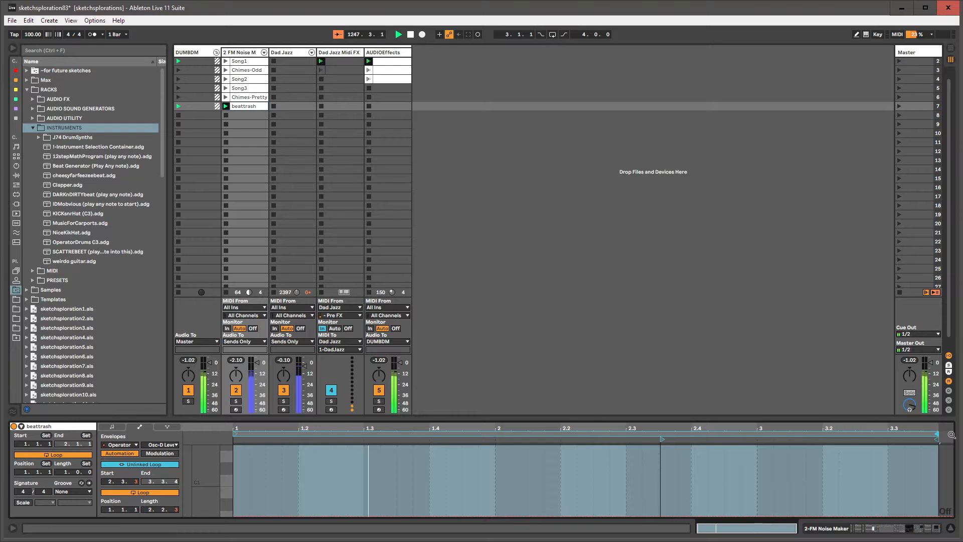
key(shift+Tab)
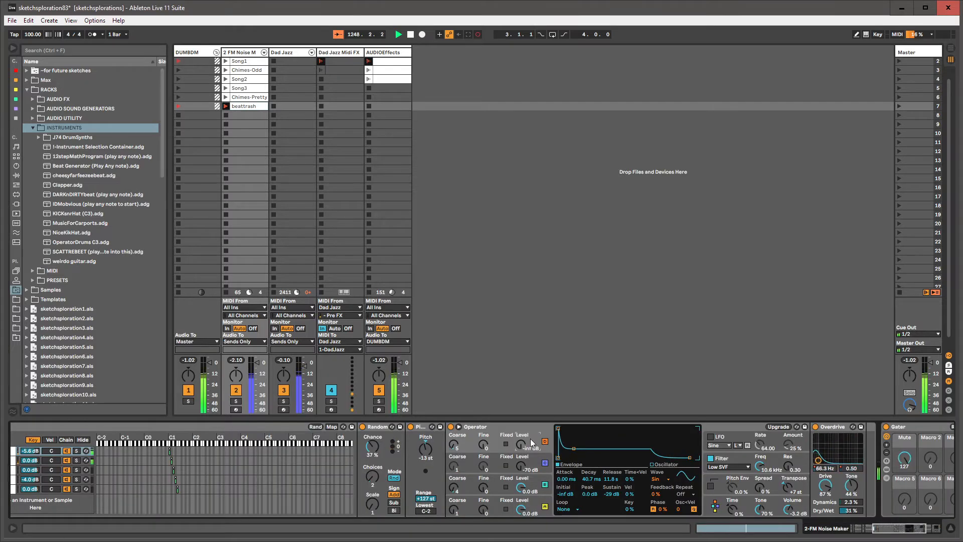
Step: Record oscillator D level changes into the unlinked envelope and simplify the whole recorded curve
drag(522, 444, 522, 443)
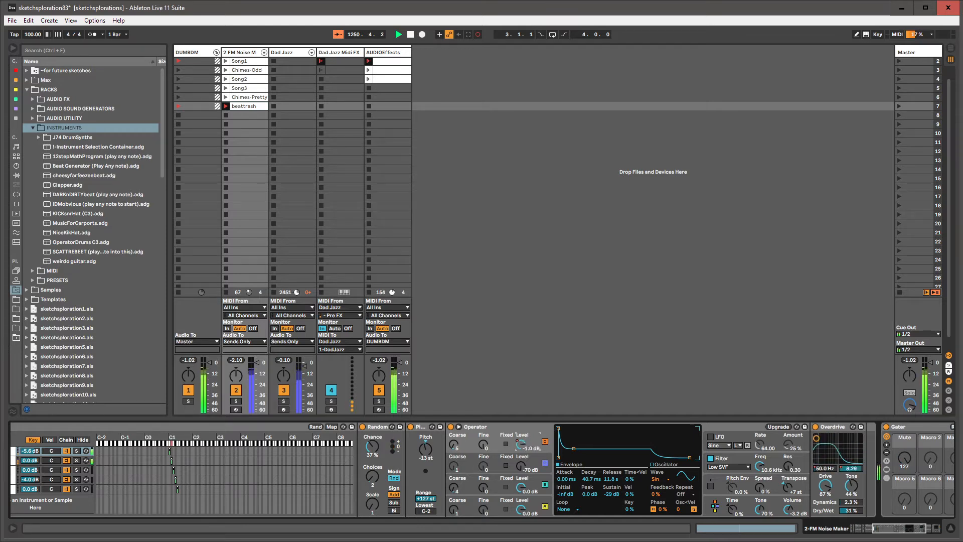
drag(522, 443, 522, 436)
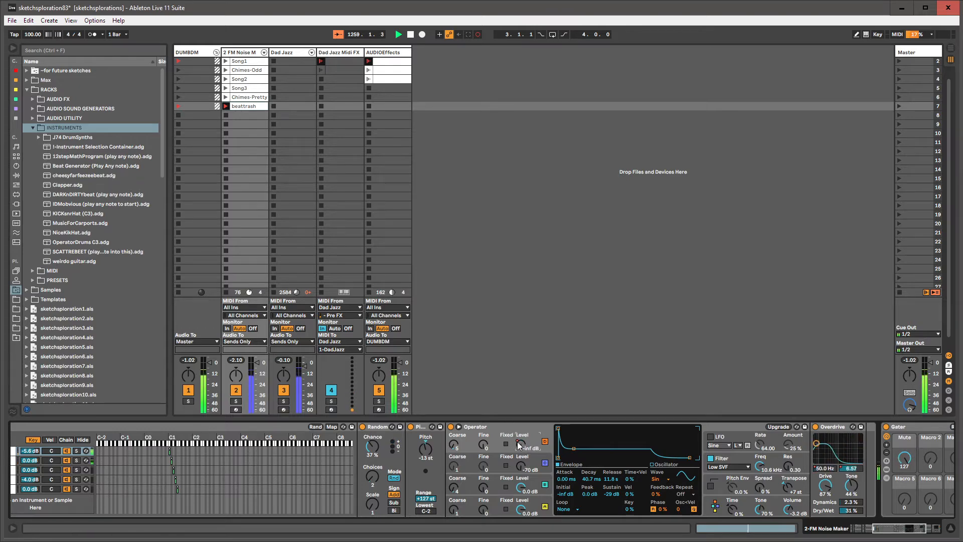
key(shift+Tab)
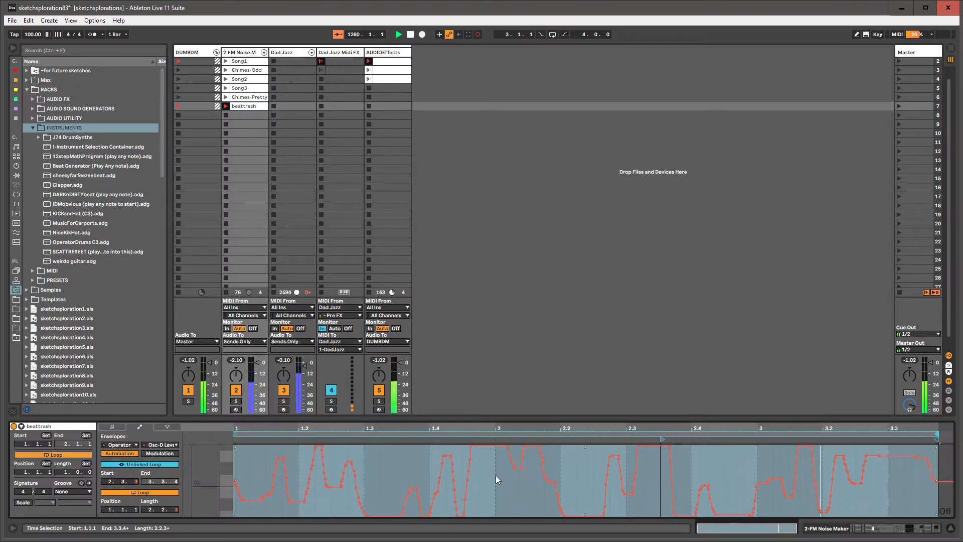
key(ctrl+a)
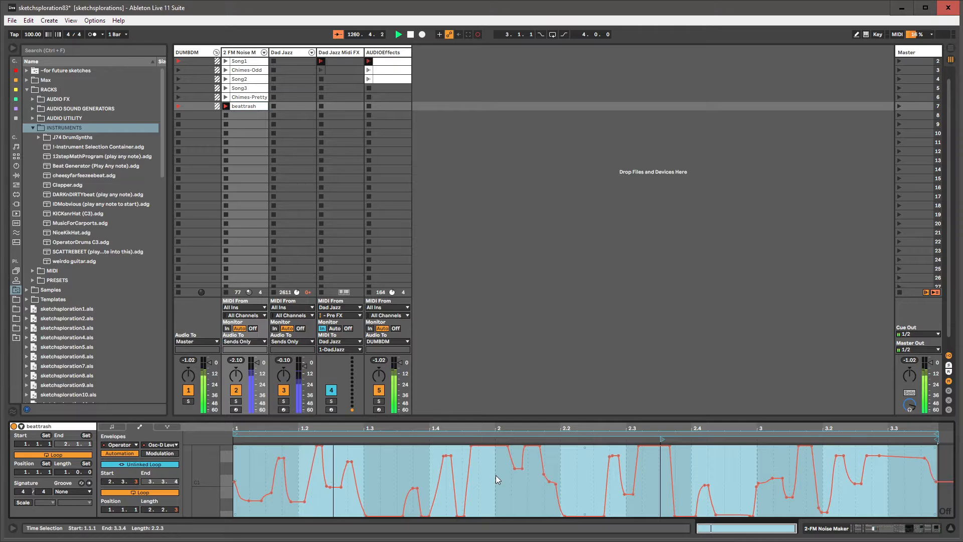
key(shift+Tab)
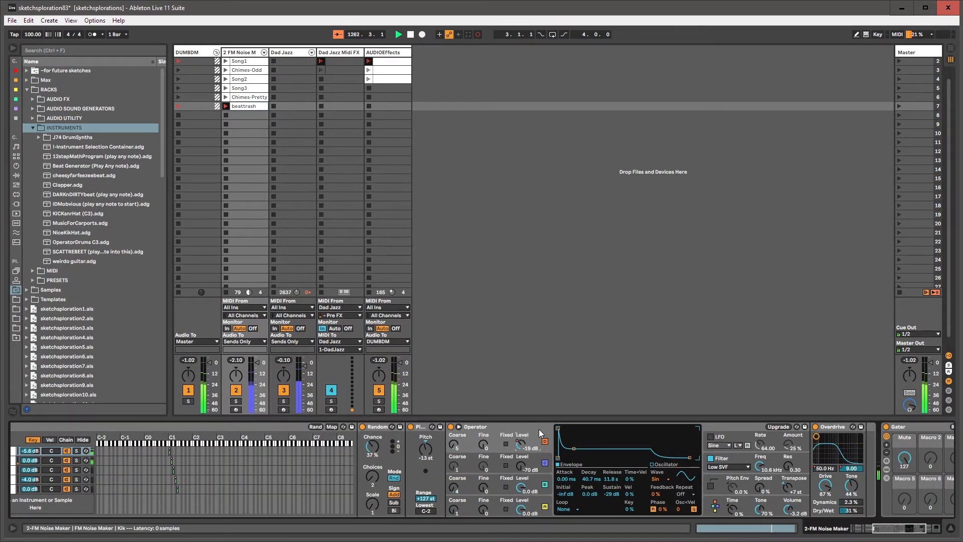
Step: Set the Operator's oscillator B sustain to -49 dB and show its automation envelope in the beattrash clip
click(531, 480)
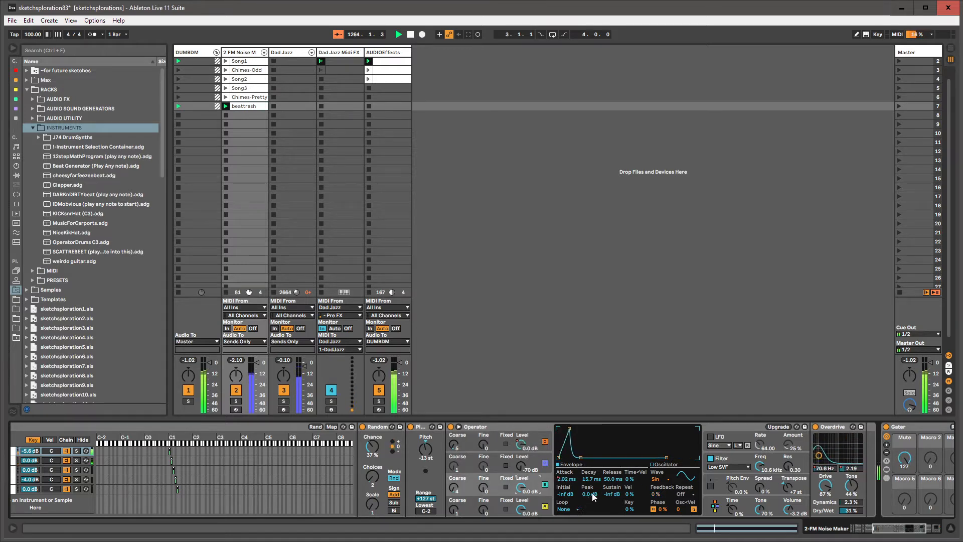
mouse_move(612, 494)
mouse_down()
mouse_move(612, 441)
mouse_move(612, 496)
mouse_move(612, 482)
mouse_up()
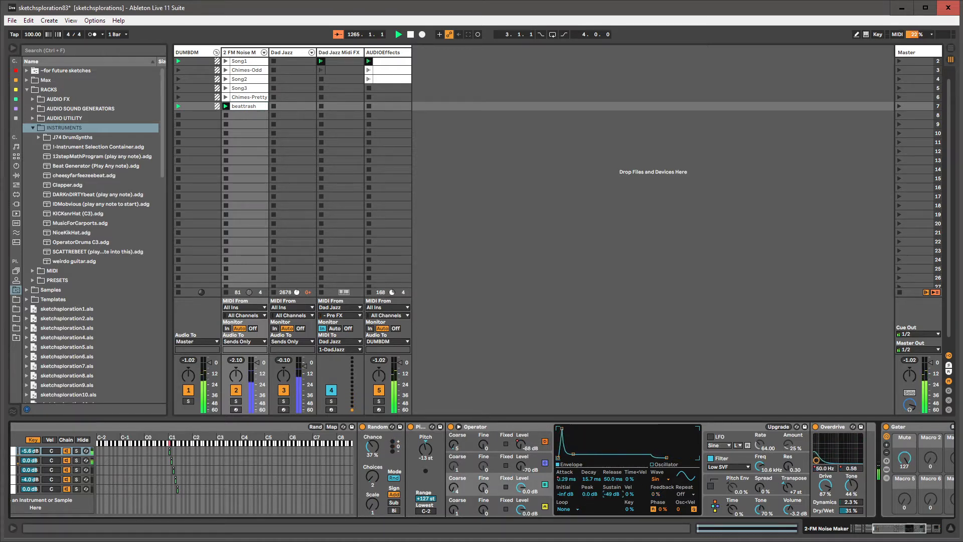
key(shift+Tab)
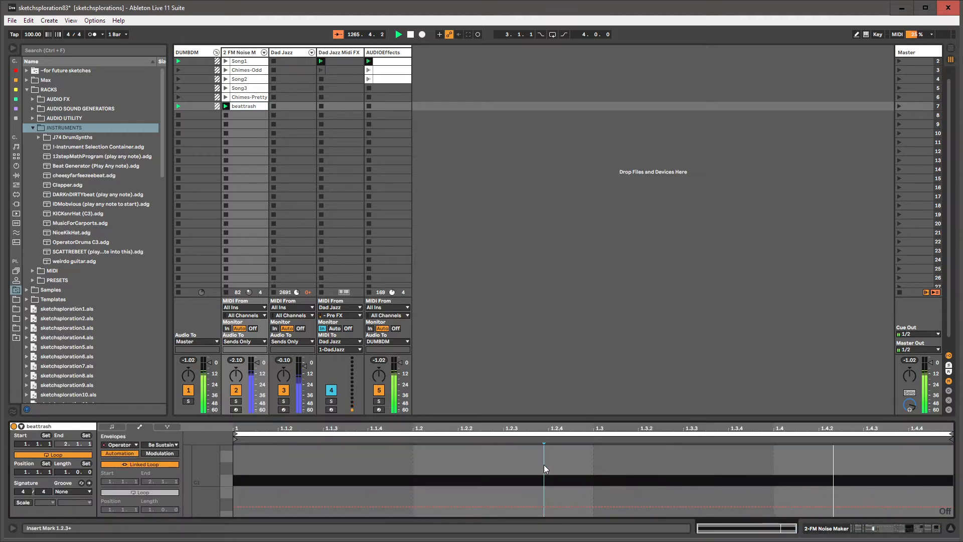
right_click(544, 465)
key(Escape)
key(shift+Tab)
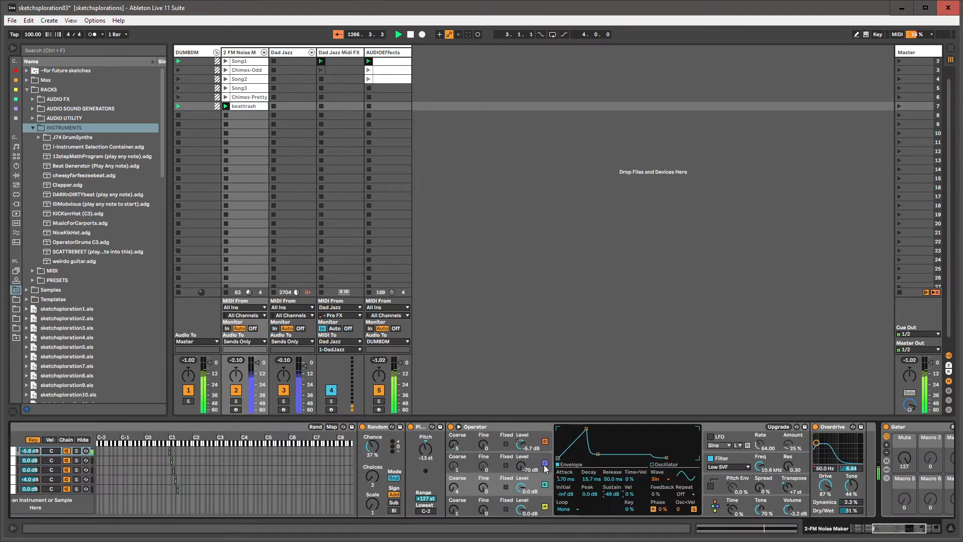
key(shift+Tab)
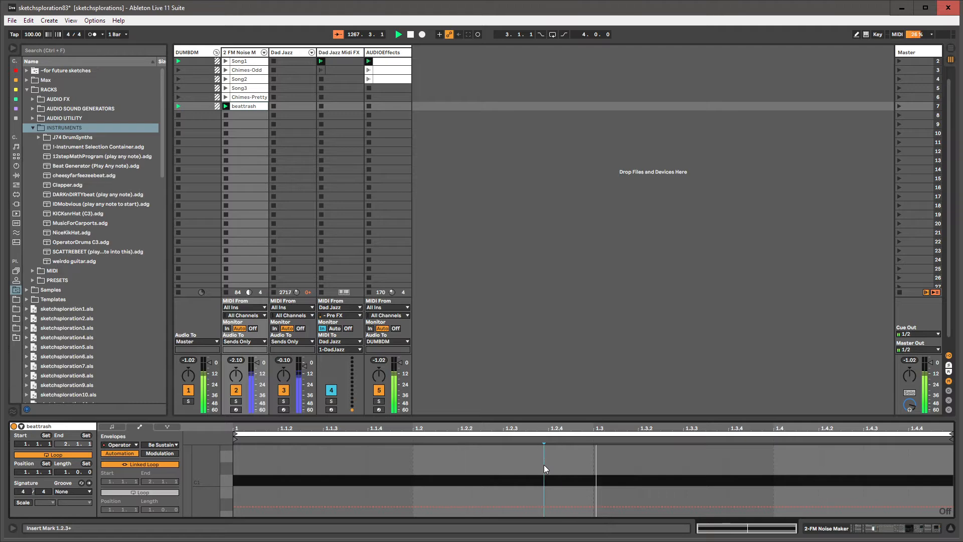
Step: Unlink the oscillator B sustain envelope's loop and lengthen it to 4.1.1
click(143, 465)
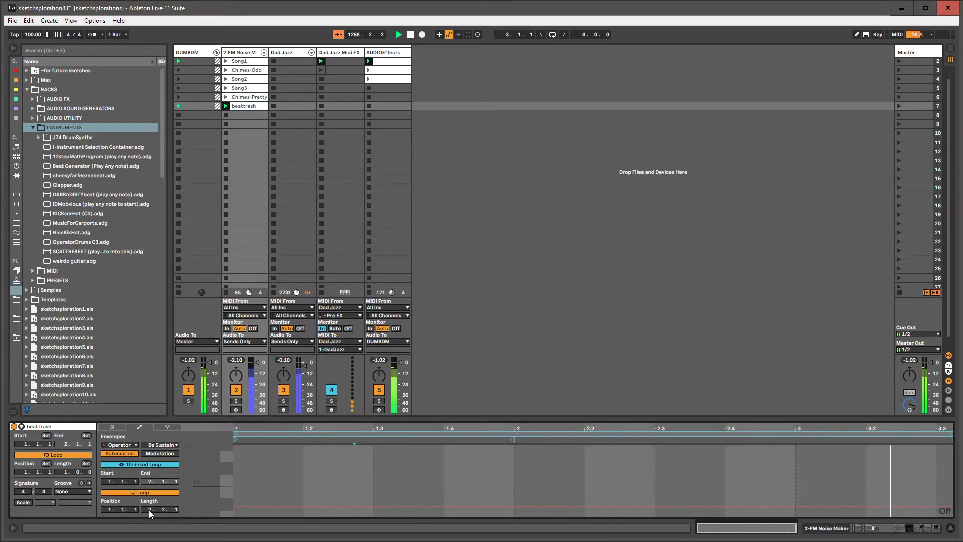
drag(237, 440, 244, 440)
drag(951, 434, 962, 434)
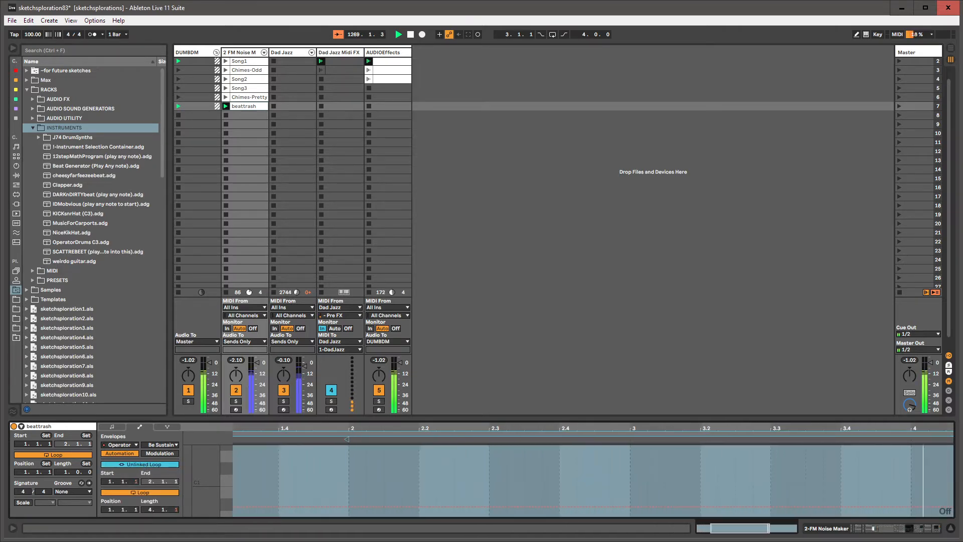
Step: Record oscillator B sustain changes into the unlinked envelope and simplify the recorded curve
key(shift+Tab)
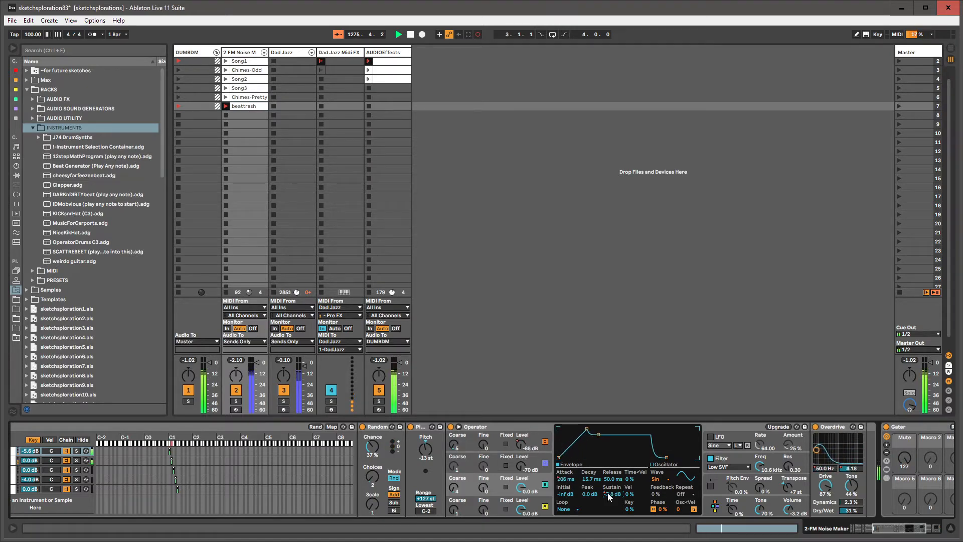
key(shift+Tab)
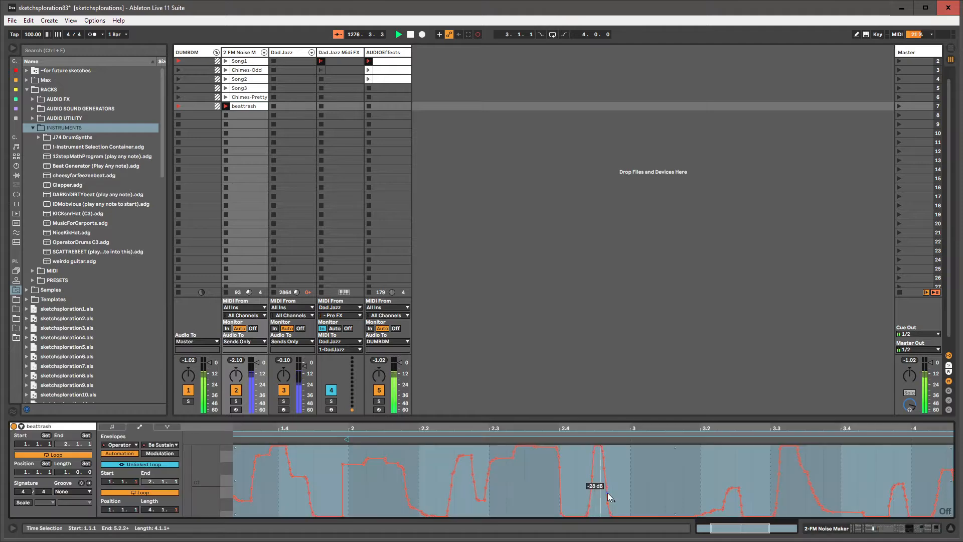
right_click(550, 491)
click(576, 534)
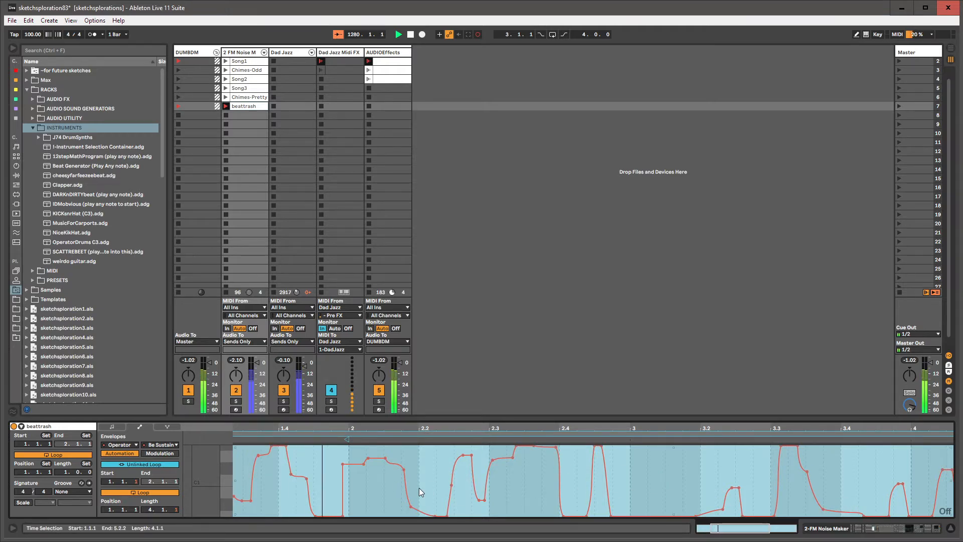
Step: Show the Operator's oscillator C level envelope in the beattrash clip, lengthen its unlinked loop to about 4.1.1 and offset its start to about 1.3
key(shift+Tab)
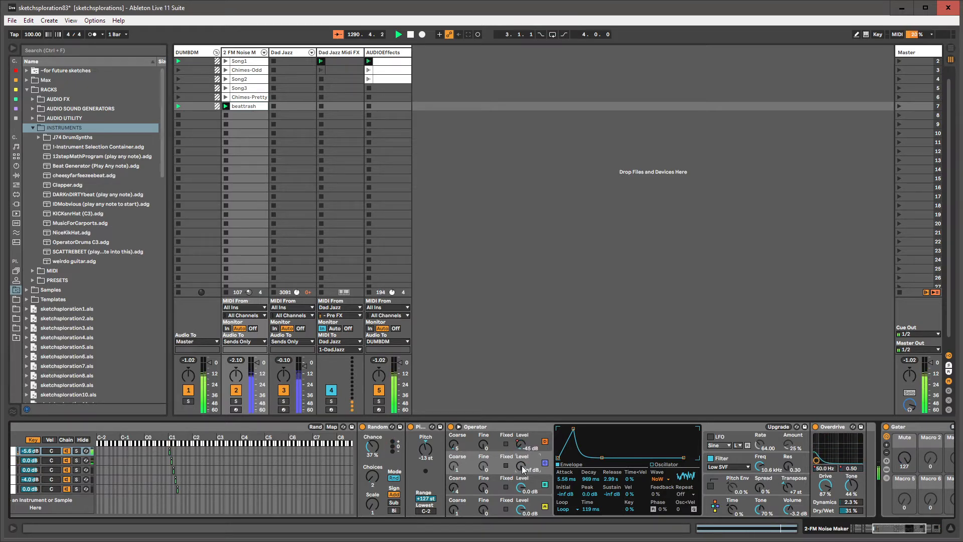
key(shift+Tab)
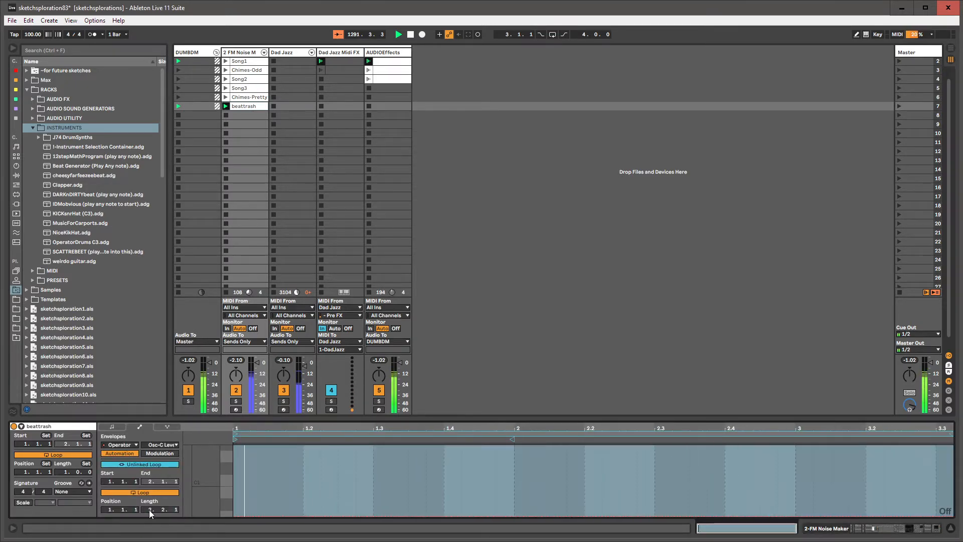
click(426, 434)
click(426, 439)
drag(951, 434, 959, 434)
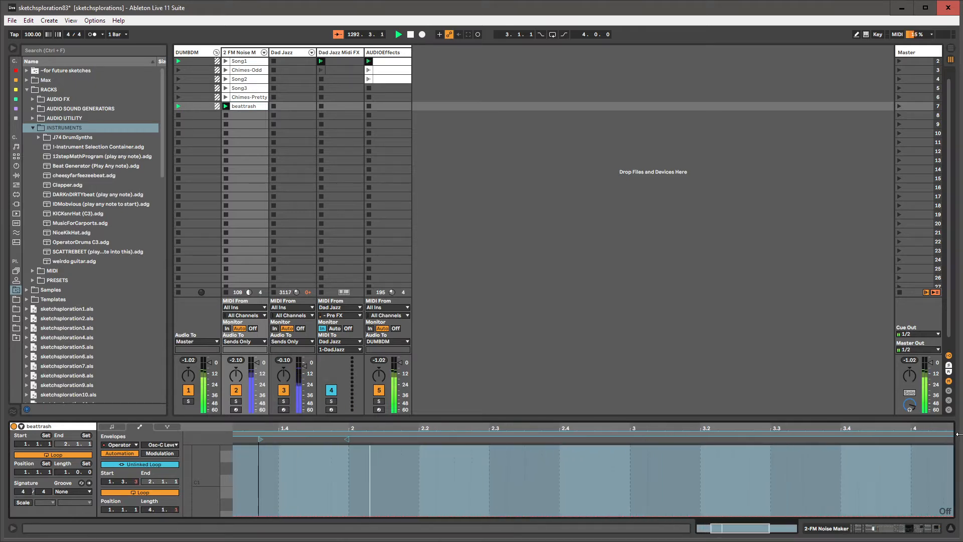
Step: Record oscillator C level changes into the unlinked automation envelope of the beattrash clip
key(shift+Tab)
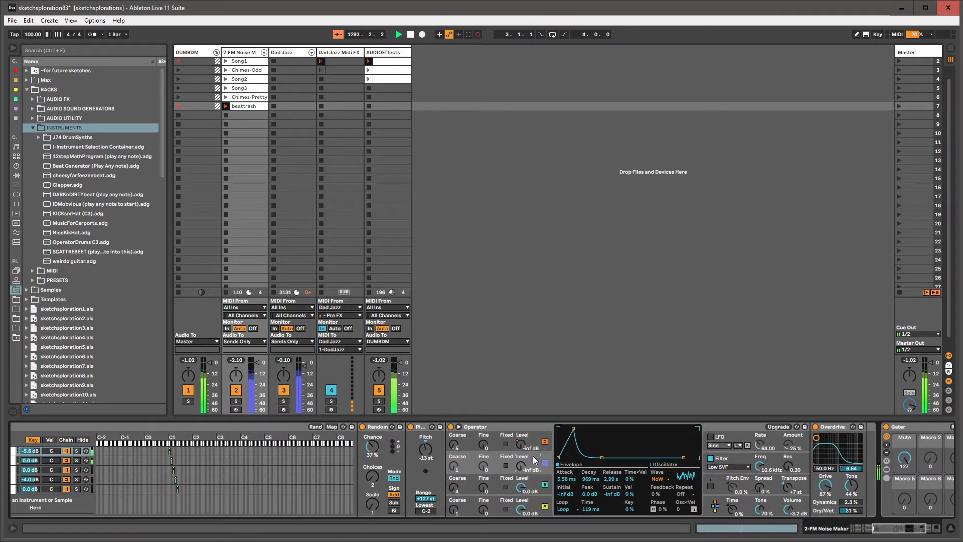
drag(534, 457, 534, 454)
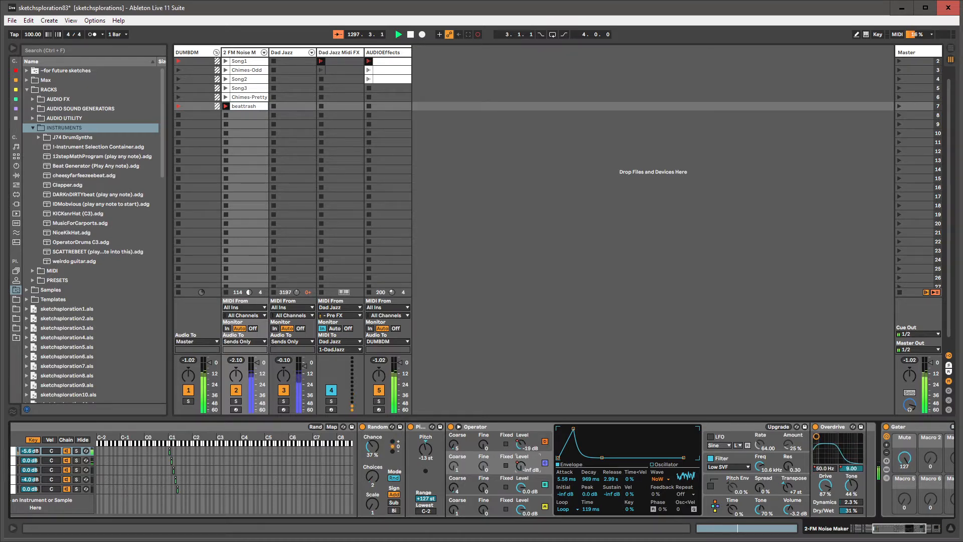
key(shift+Tab)
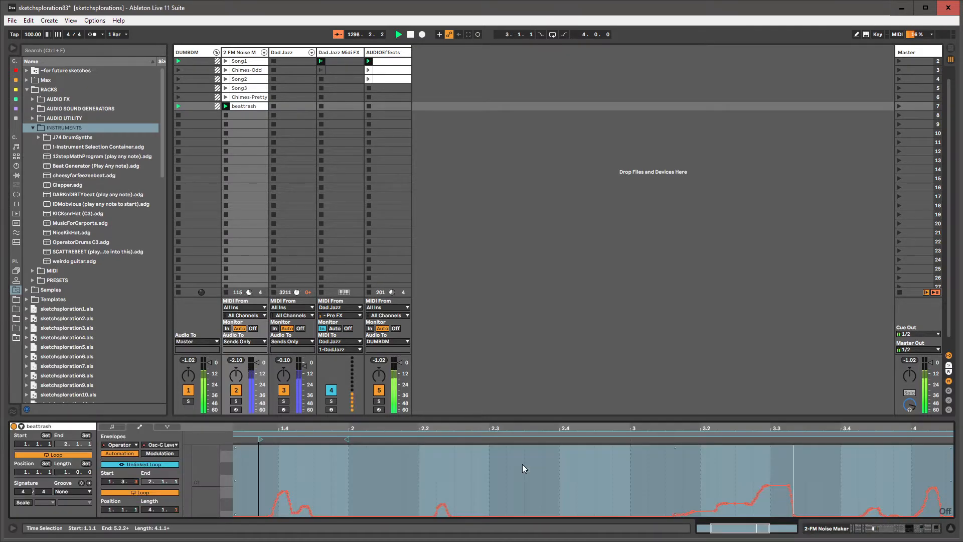
Step: Adjust the Operator's global Time control and show its automation envelope in the beattrash clip
key(shift+Tab)
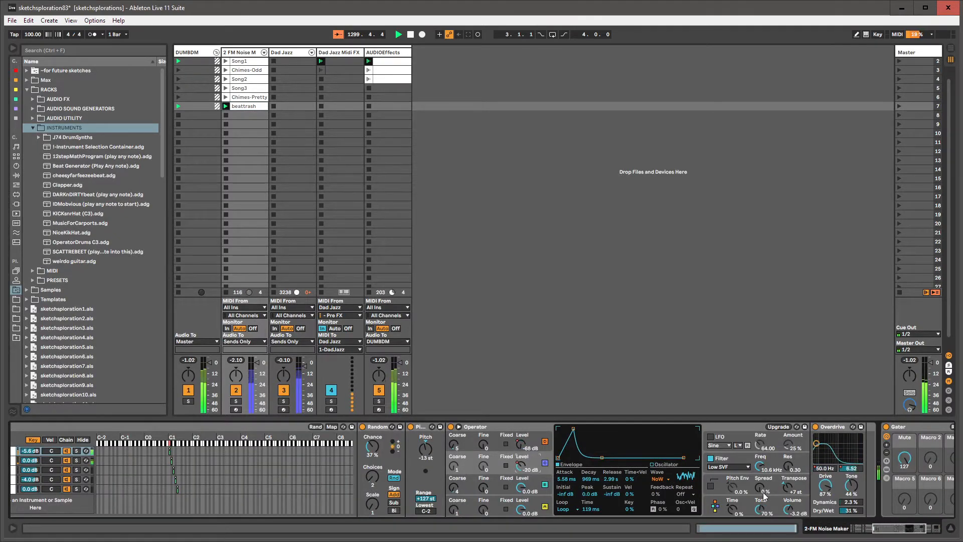
click(732, 508)
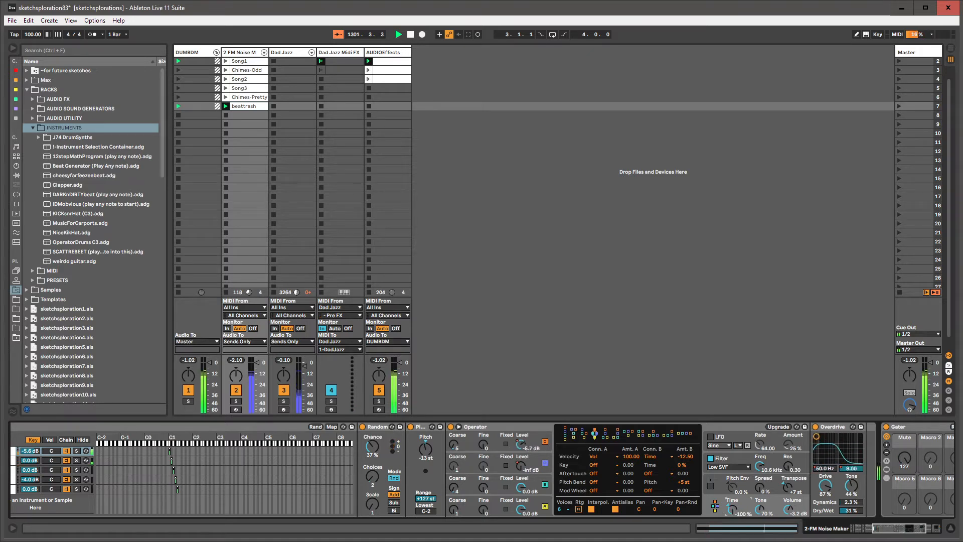
key(shift+Tab)
click(450, 455)
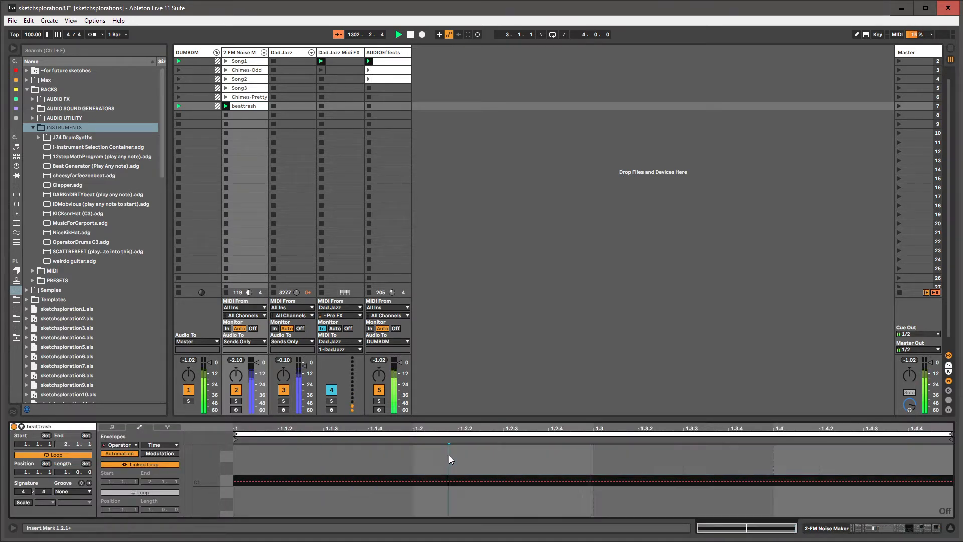
Step: Unlink the Time envelope's loop, lengthen it to about 5.1 and offset its start to about 1.4
key(shift+Tab)
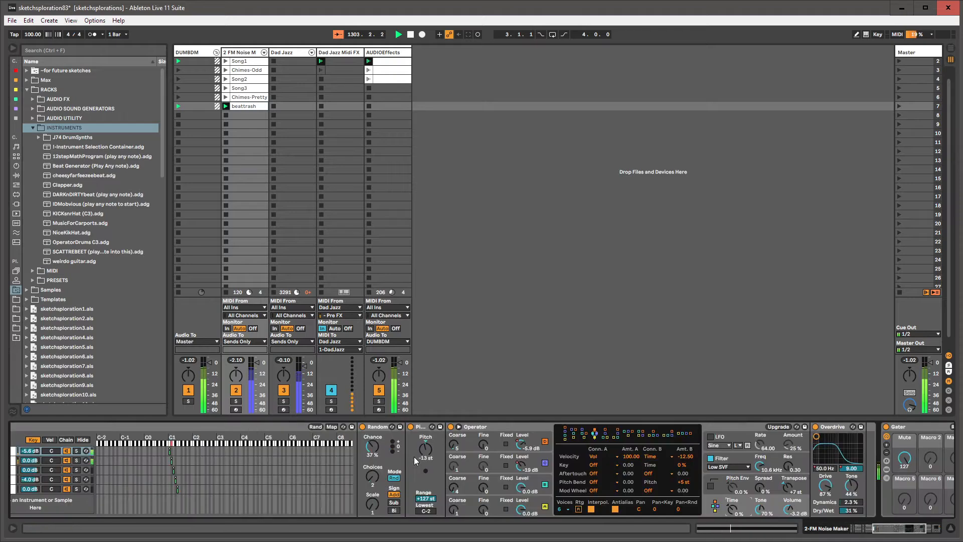
key(shift+Tab)
click(141, 464)
drag(149, 509, 149, 500)
right_click(240, 446)
click(236, 440)
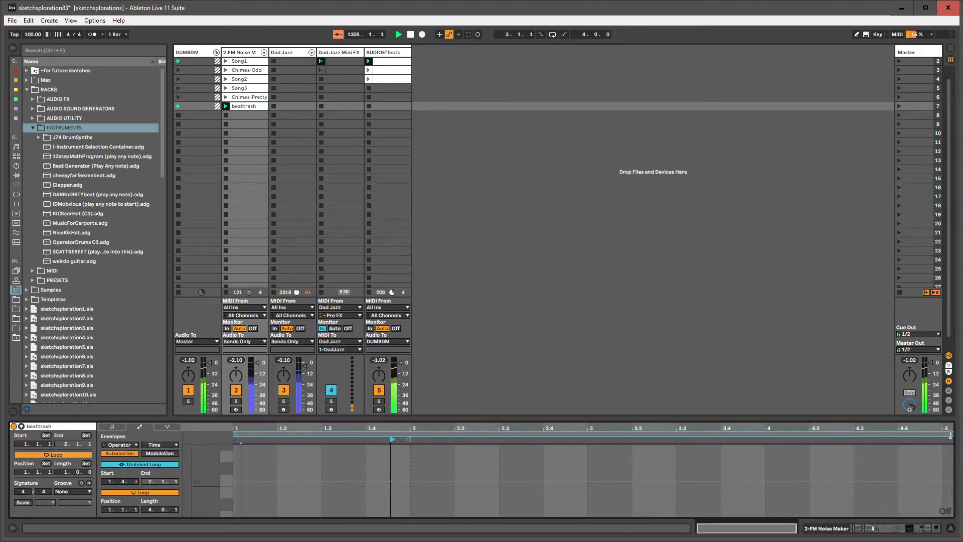
Step: Record sweeping Time changes into the unlinked Time envelope
key(shift+Tab)
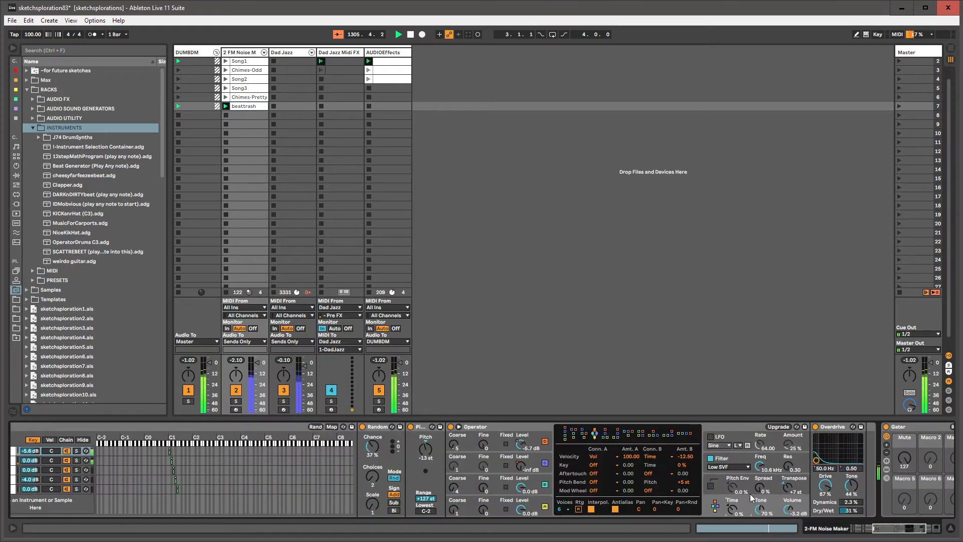
key(ctrl+shift+F9)
drag(733, 510, 733, 492)
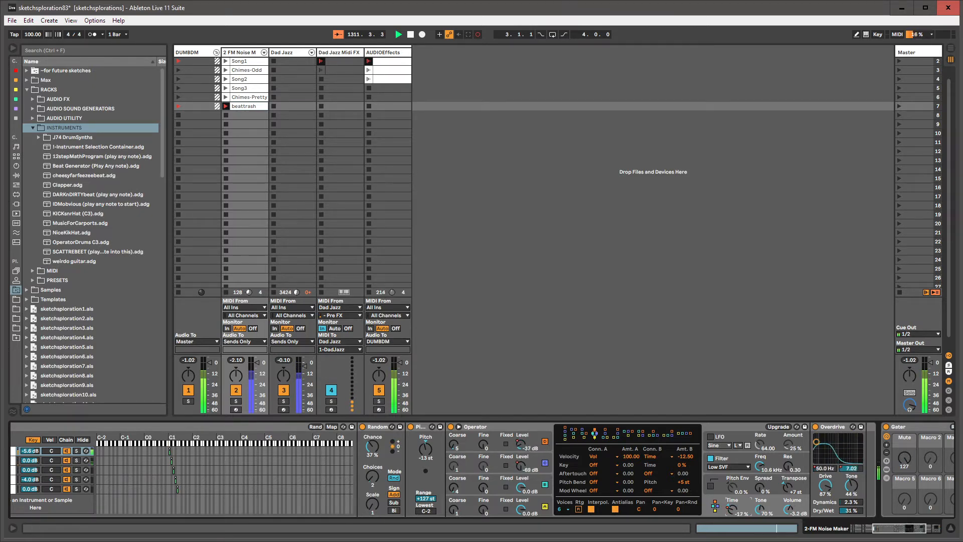
key(shift+Tab)
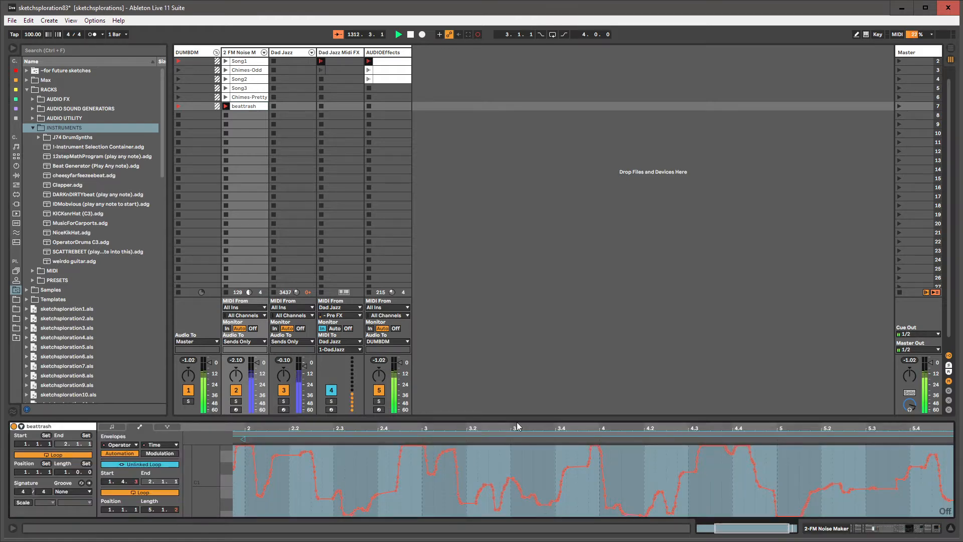
right_click(641, 482)
key(Escape)
Step: Lower the Operator's Tone to 43% and show its automation envelope in the beattrash clip
key(shift+Tab)
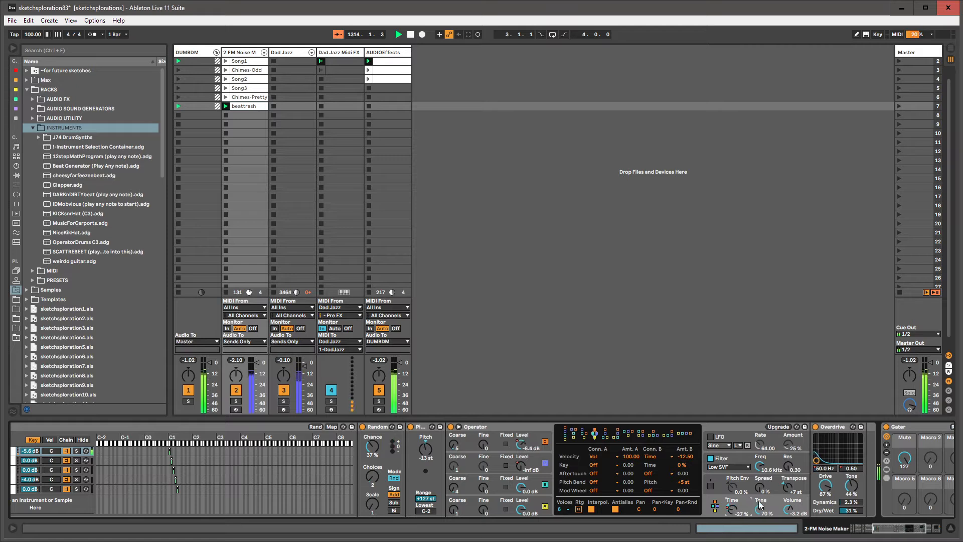
mouse_move(760, 509)
mouse_down()
mouse_move(759, 541)
mouse_move(759, 527)
mouse_up()
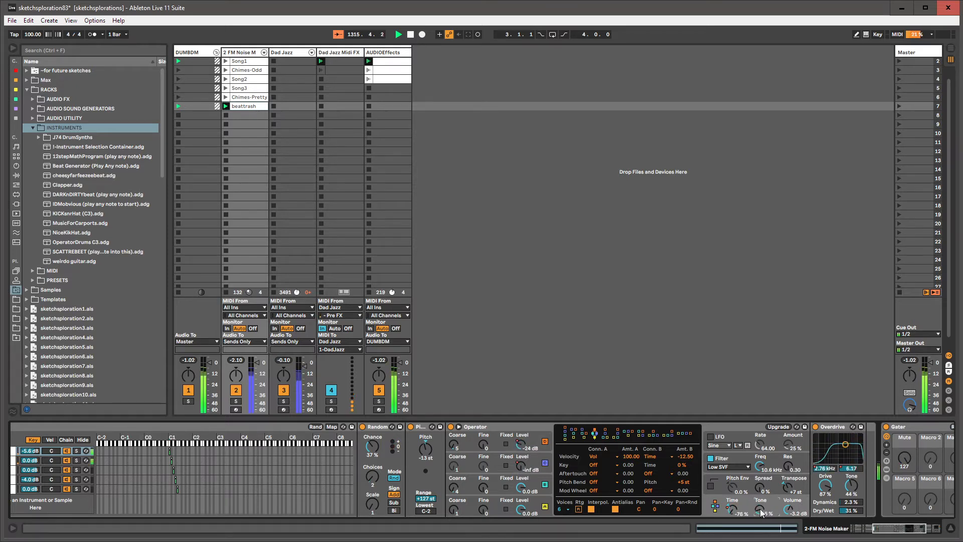
key(shift+Tab)
click(532, 459)
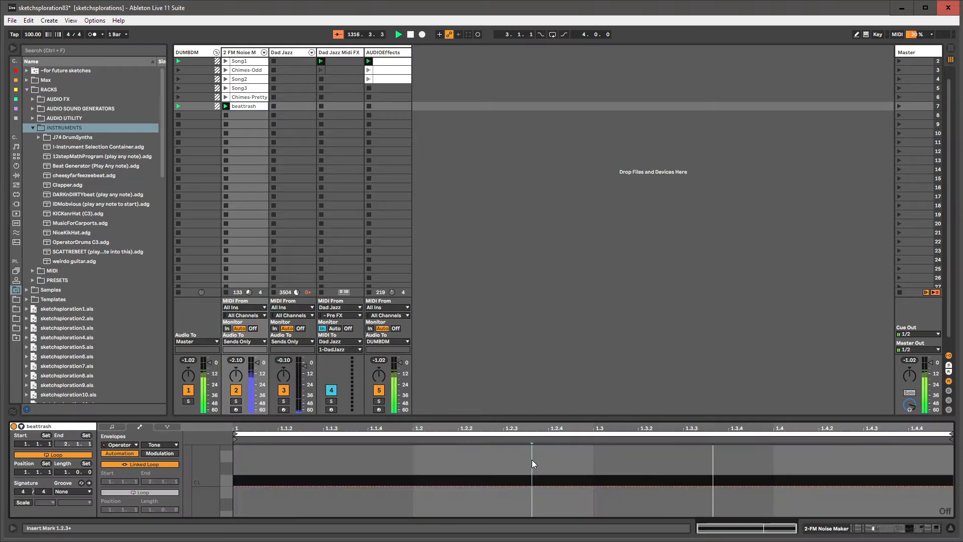
Step: Unlink the Tone envelope's loop, lengthen it to about 4.3 and offset its start to 1.2.4
click(142, 464)
drag(149, 509, 149, 502)
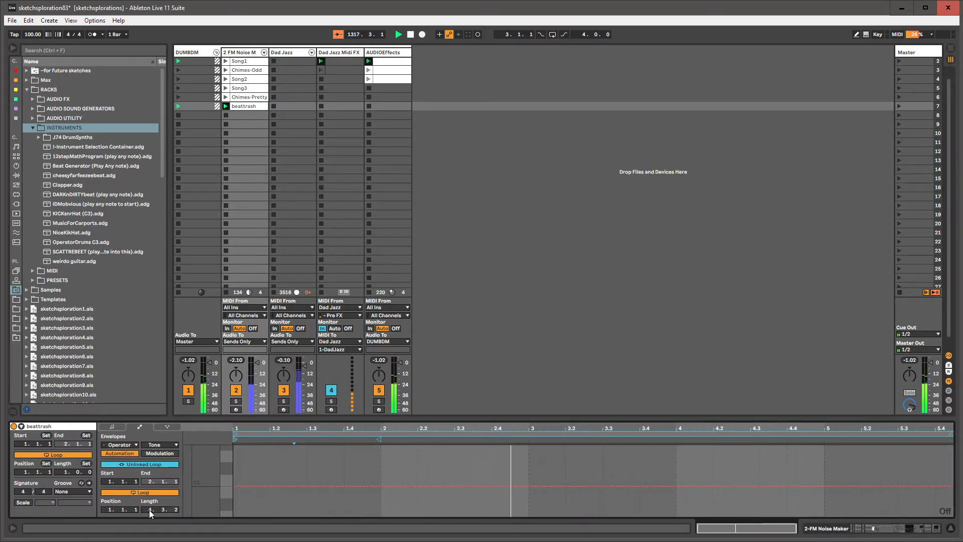
drag(235, 440, 299, 440)
drag(951, 434, 936, 434)
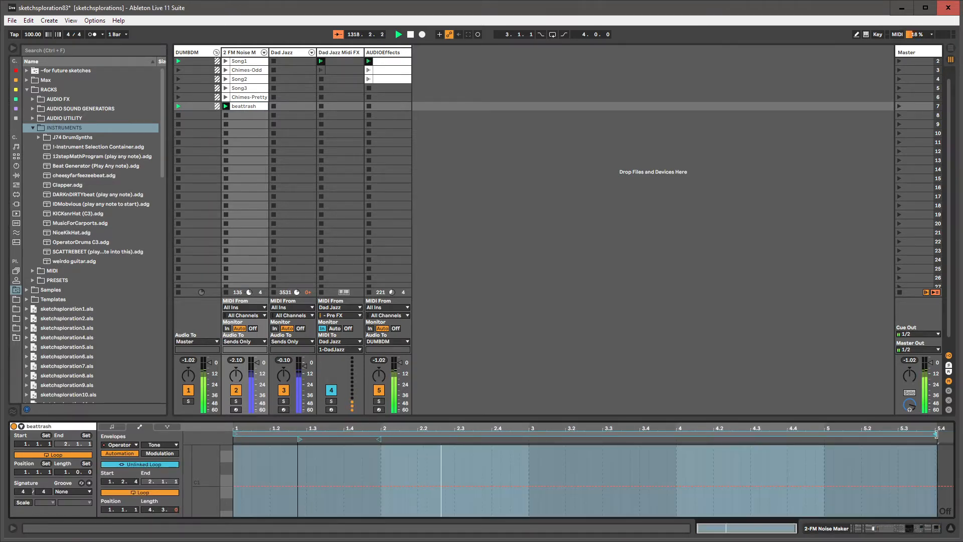
Step: Record Tone changes into the unlinked Tone envelope
key(shift+Tab)
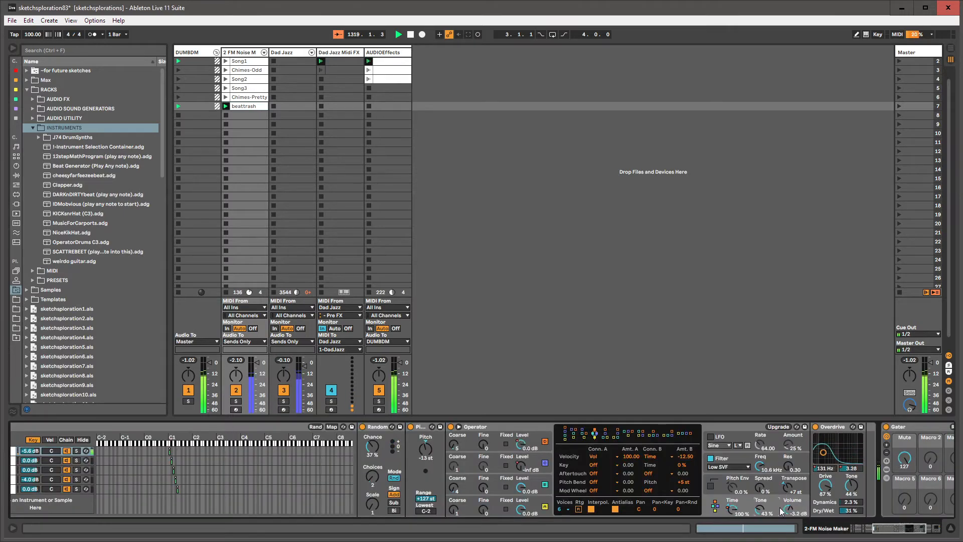
mouse_move(757, 509)
mouse_down()
mouse_move(757, 540)
mouse_move(758, 469)
mouse_move(757, 510)
mouse_up()
key(ctrl+shift+F9)
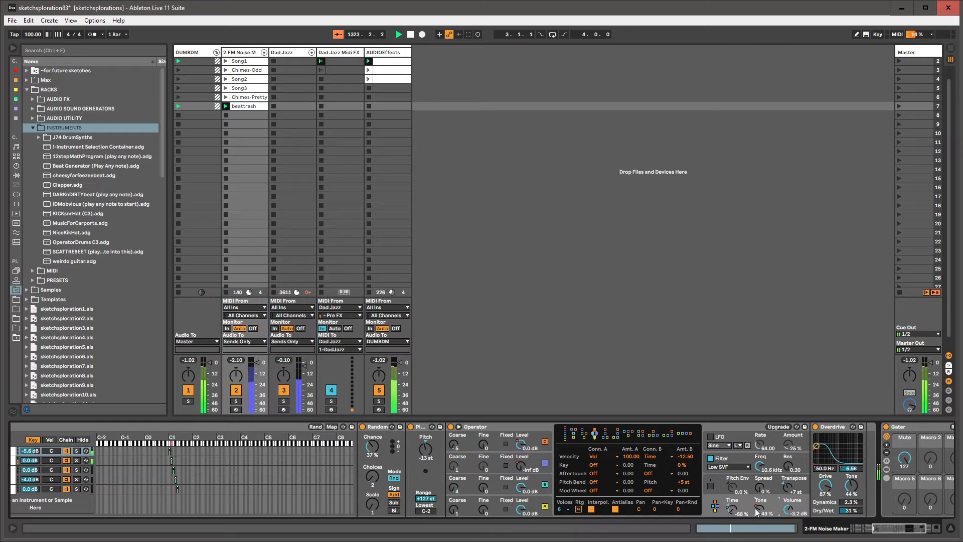
key(shift+Tab)
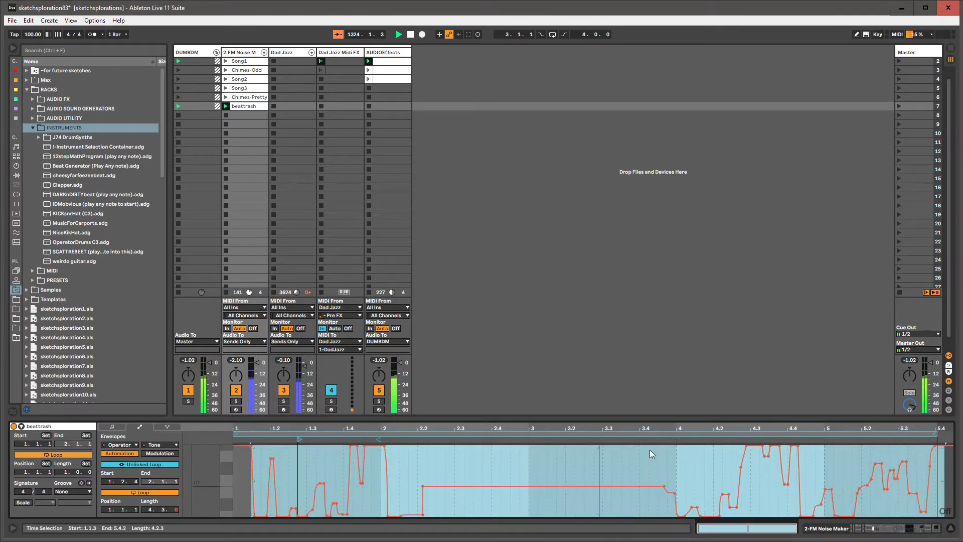
Step: Draw stepped high and low values over the flat middle stretch of the Tone envelope between about 2.2 and 3.4
key(b)
drag(436, 503, 596, 504)
drag(574, 444, 610, 444)
drag(473, 458, 501, 457)
drag(639, 500, 644, 499)
key(b)
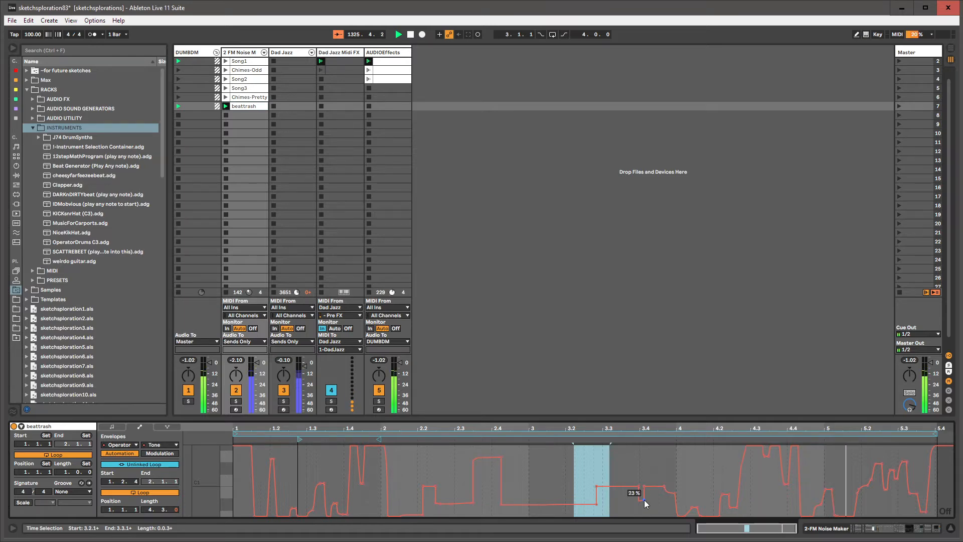
Step: Show the modulation envelope of the DrumMidiGate rack's EGate macro in the beattrash clip
key(shift+Tab)
drag(913, 528, 869, 529)
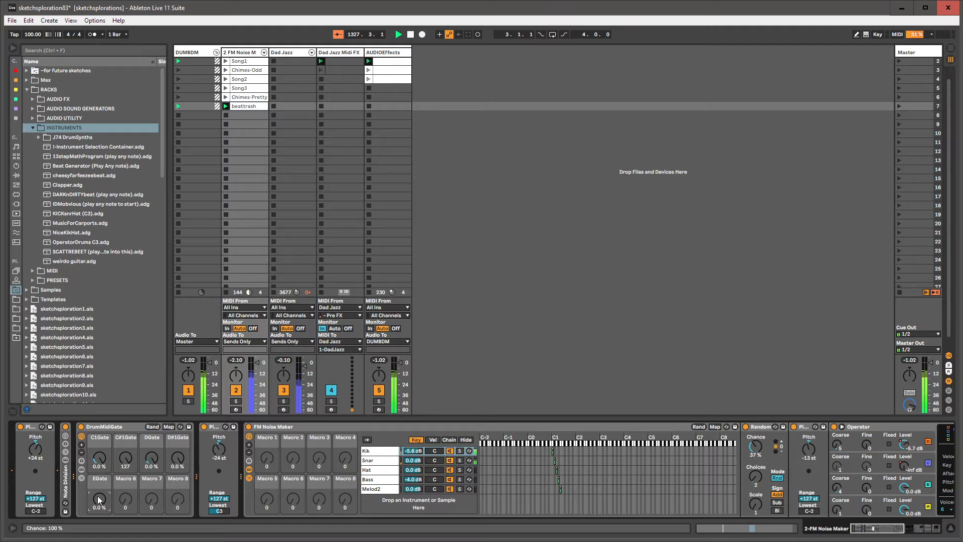
click(239, 107)
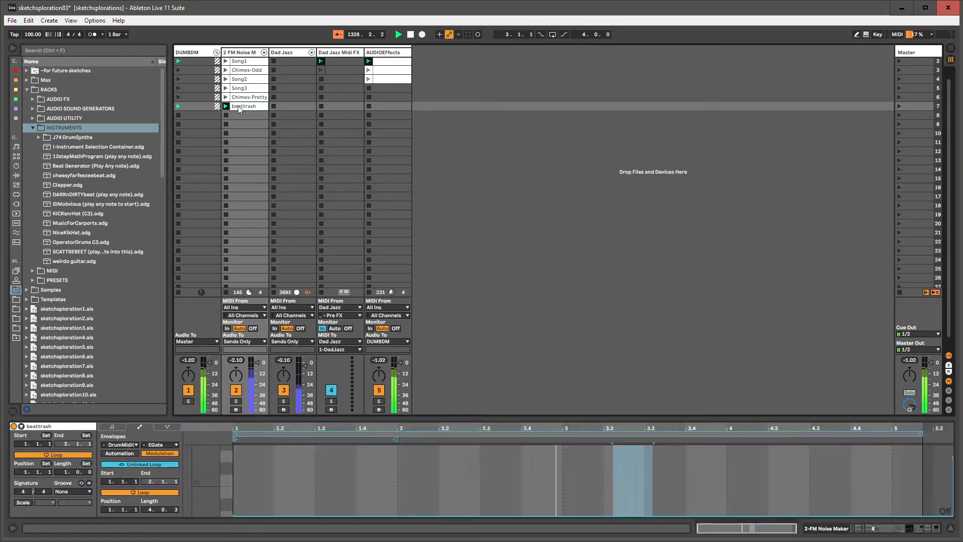
Step: Draw the EGate modulation envelope at roughly 100% from the clip start to about bar 5
key(b)
drag(696, 467, 800, 420)
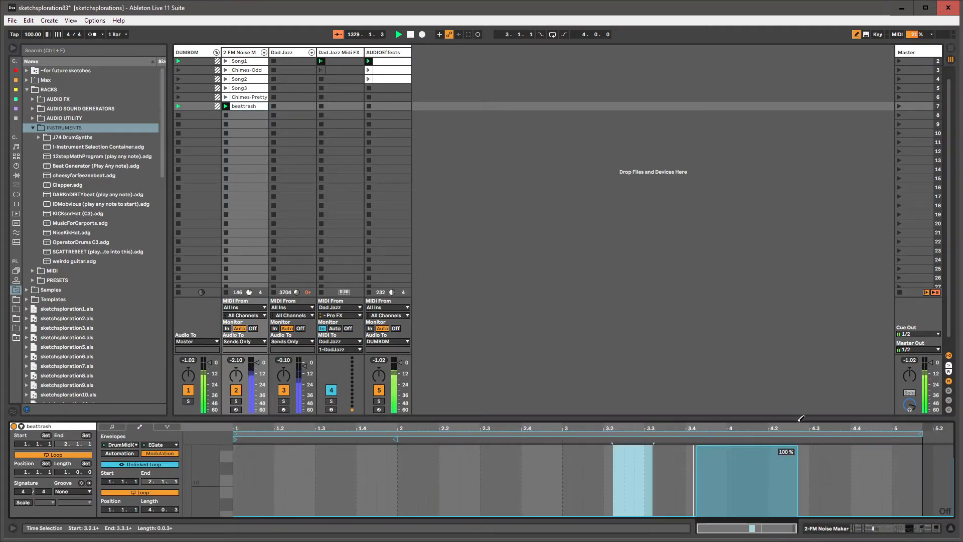
mouse_move(850, 482)
mouse_down()
mouse_move(858, 448)
mouse_move(898, 447)
mouse_up()
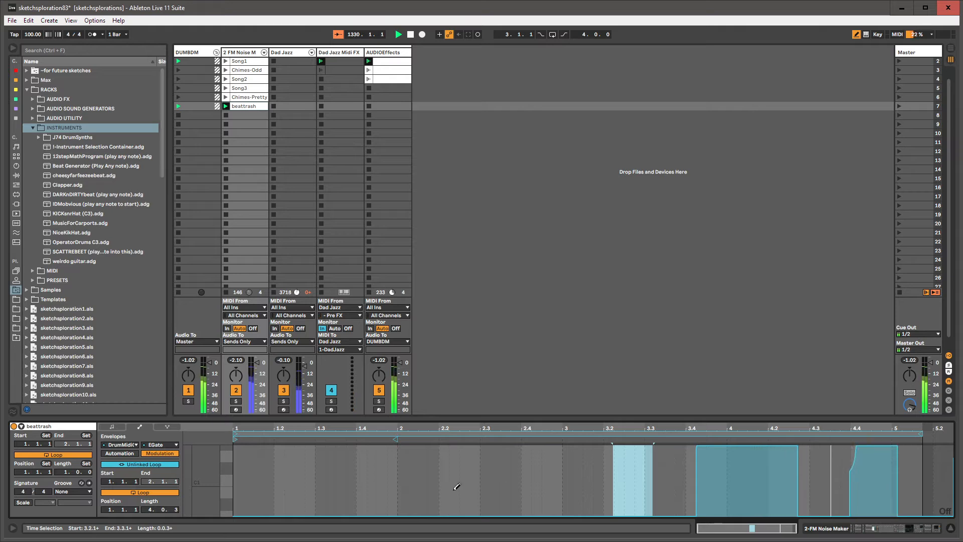
drag(282, 451, 234, 445)
drag(328, 488, 552, 470)
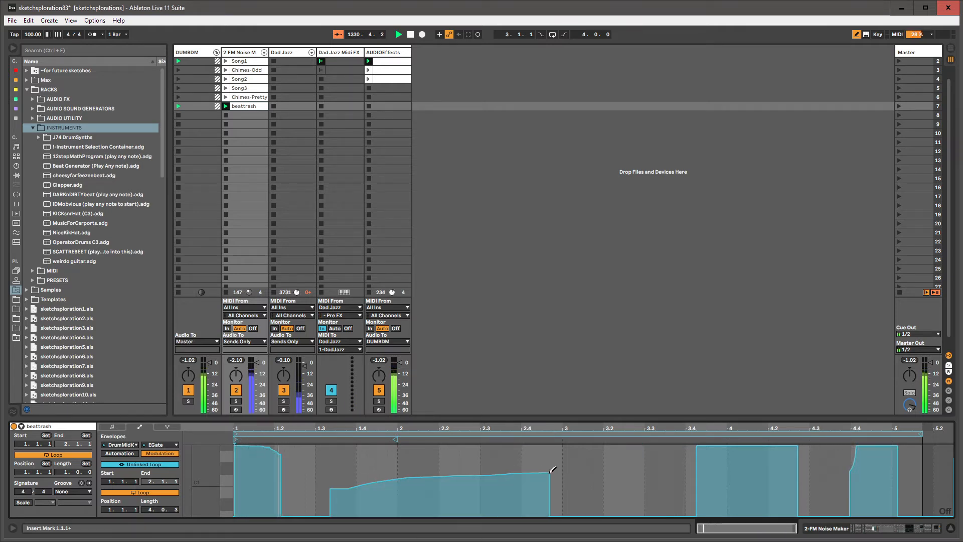
drag(391, 514, 661, 539)
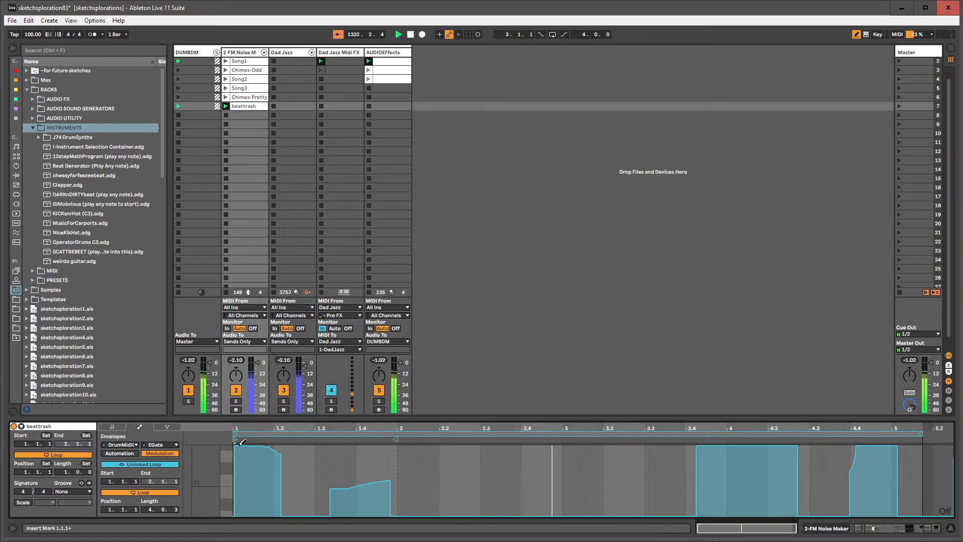
mouse_move(236, 442)
mouse_down()
mouse_move(643, 449)
mouse_move(901, 388)
mouse_up()
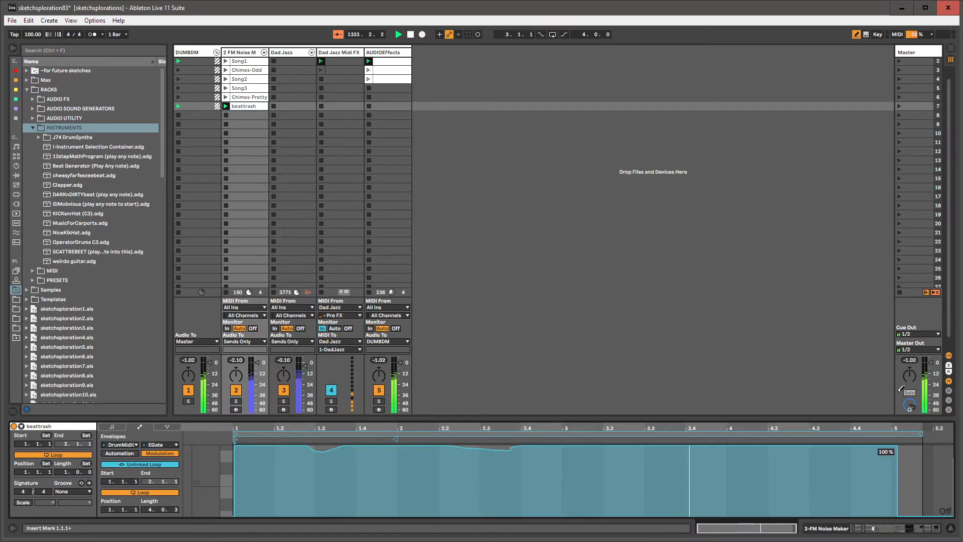
Step: Open the noise maker track's Melody rack and extend the Timbre4 chain's key zone down to between C0 and C1
click(242, 53)
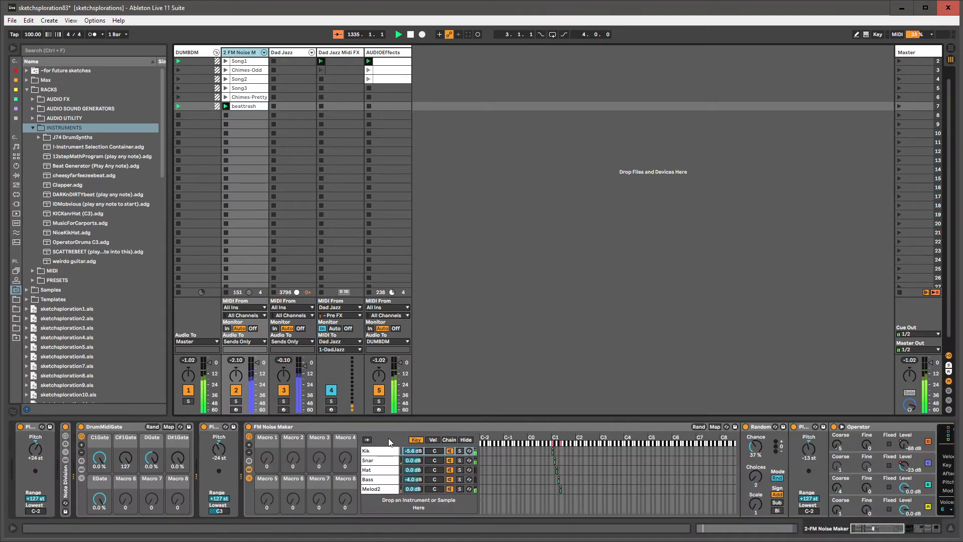
drag(865, 528, 890, 530)
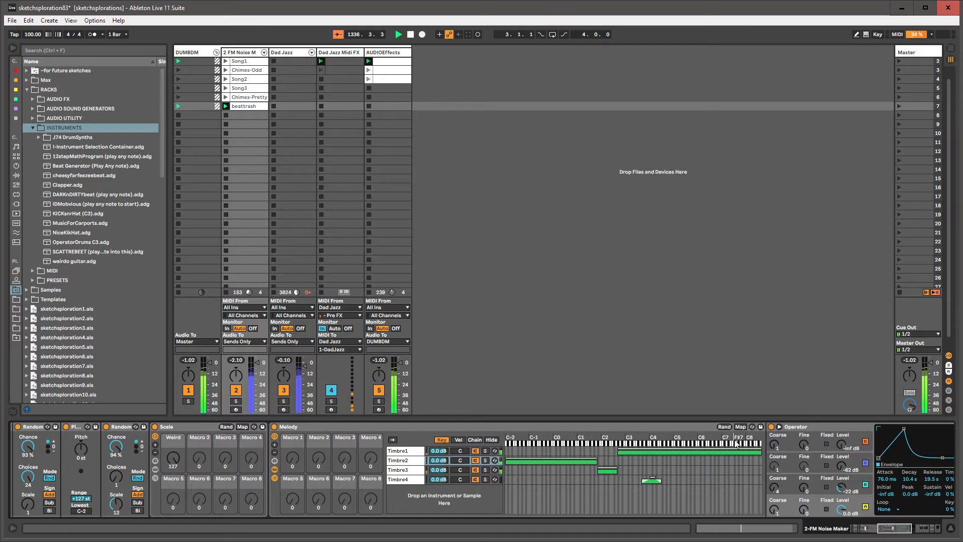
click(406, 451)
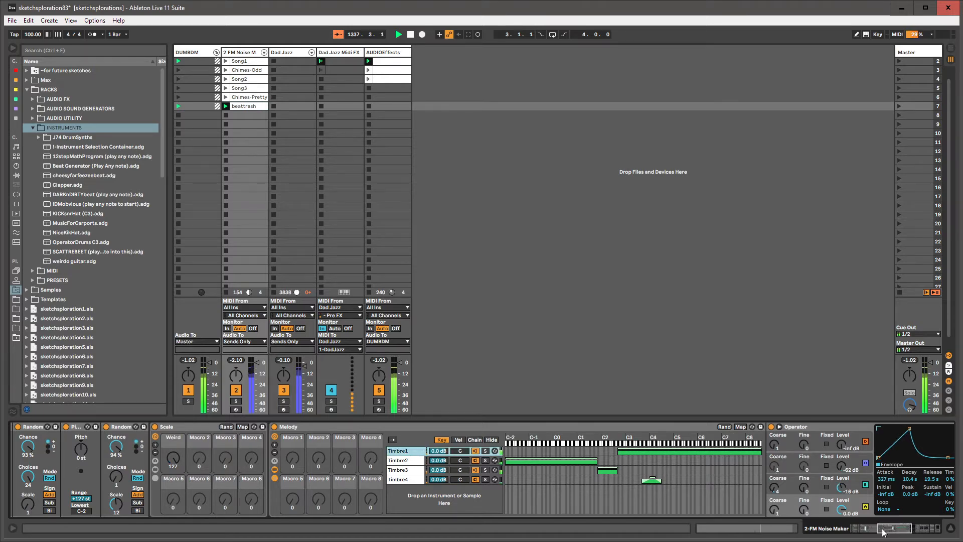
drag(883, 532, 903, 530)
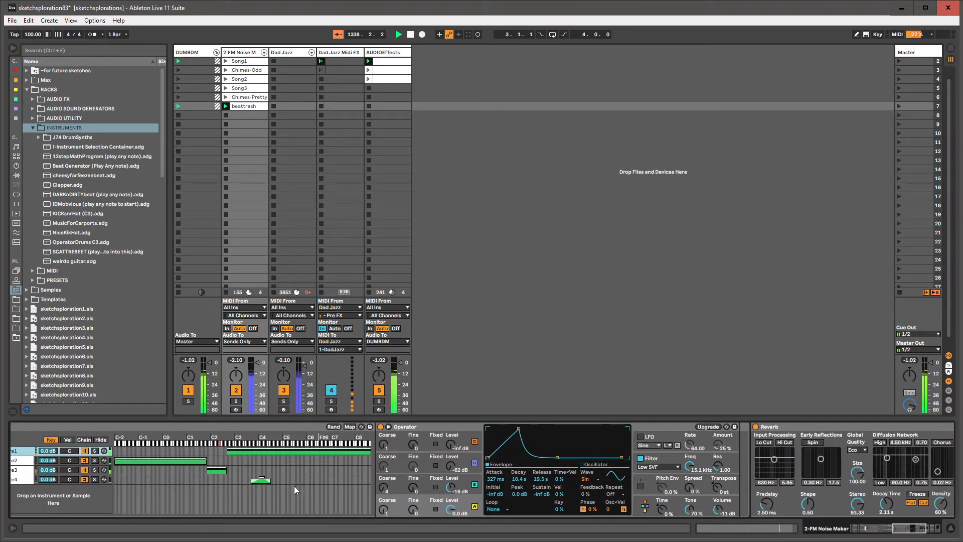
drag(250, 481, 177, 481)
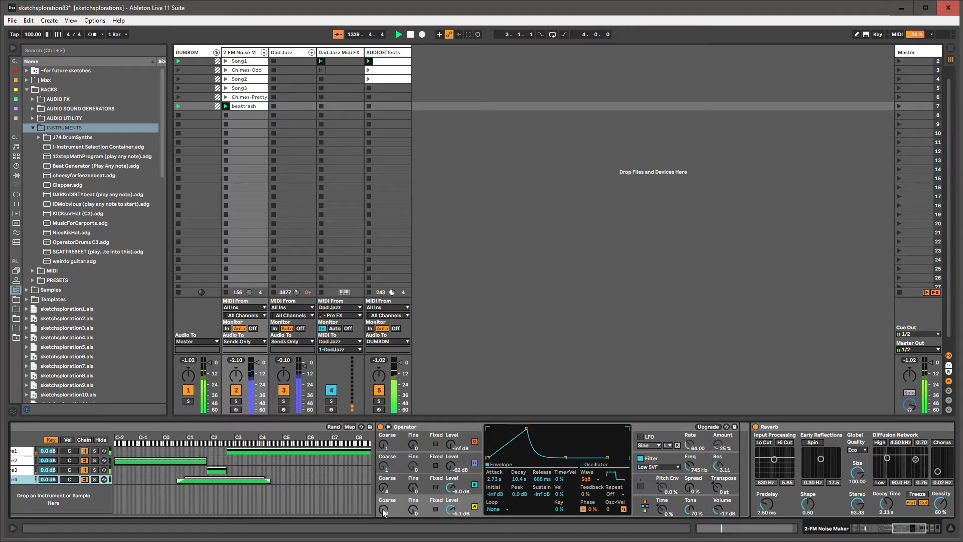
Step: Set oscillator A's Coarse to 0.5 and turn down the output volume in the Timbre4 chain's Operator
drag(382, 509, 382, 501)
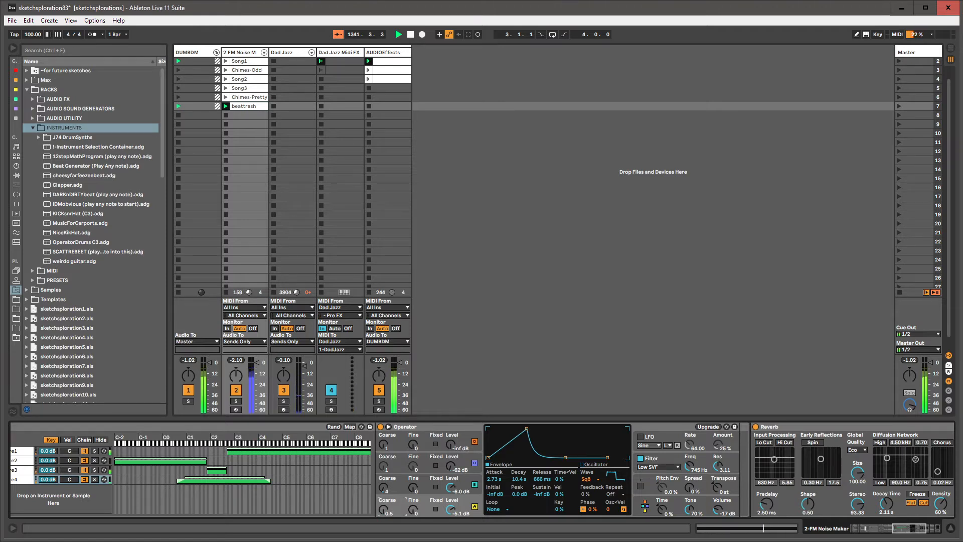
click(727, 513)
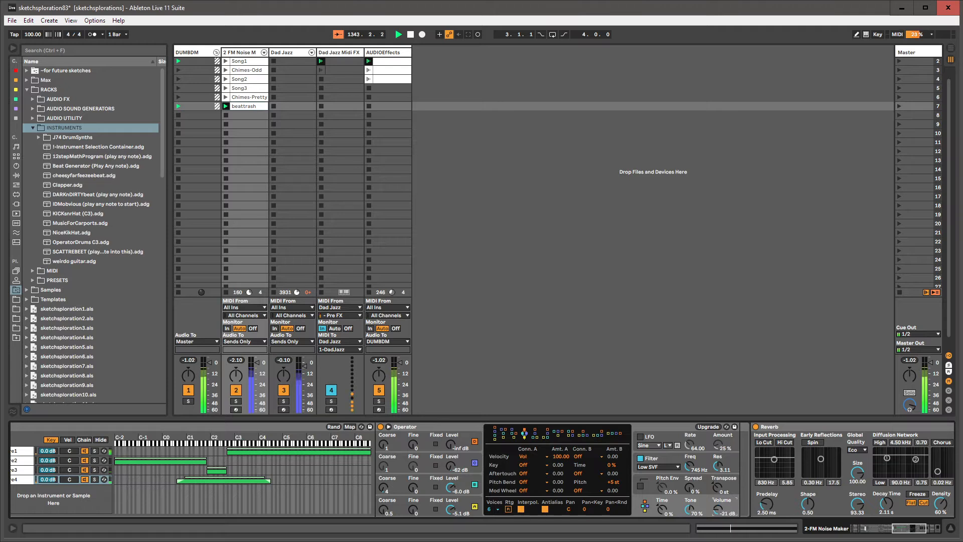
drag(719, 508, 719, 506)
Step: Set the Volume modulation envelope's unlinked loop length to 3.0.2 and try recording movements of Operator's volume
key(shift+Tab)
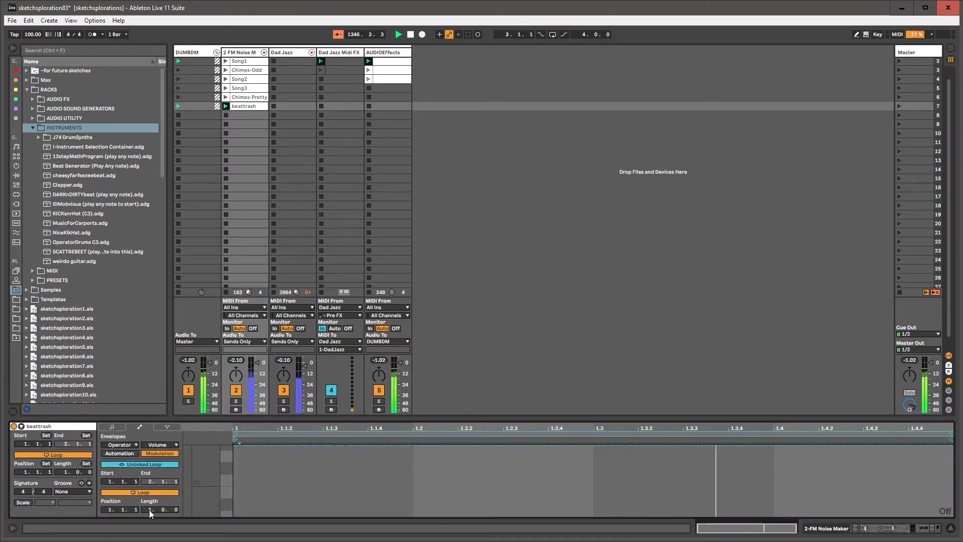
drag(149, 510, 149, 503)
key(shift+Tab)
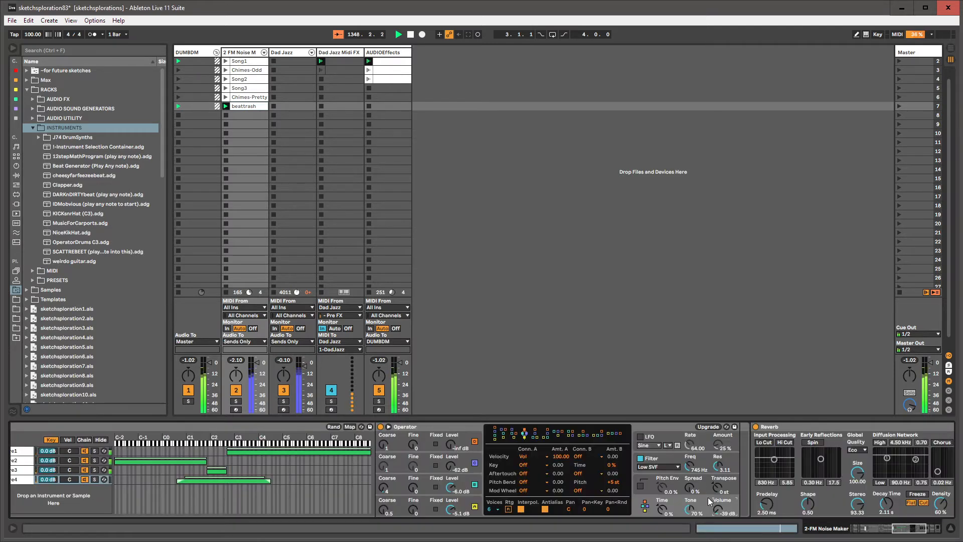
drag(714, 507, 714, 503)
key(shift+Tab)
key(shift+Tab)
key(shift+Tab)
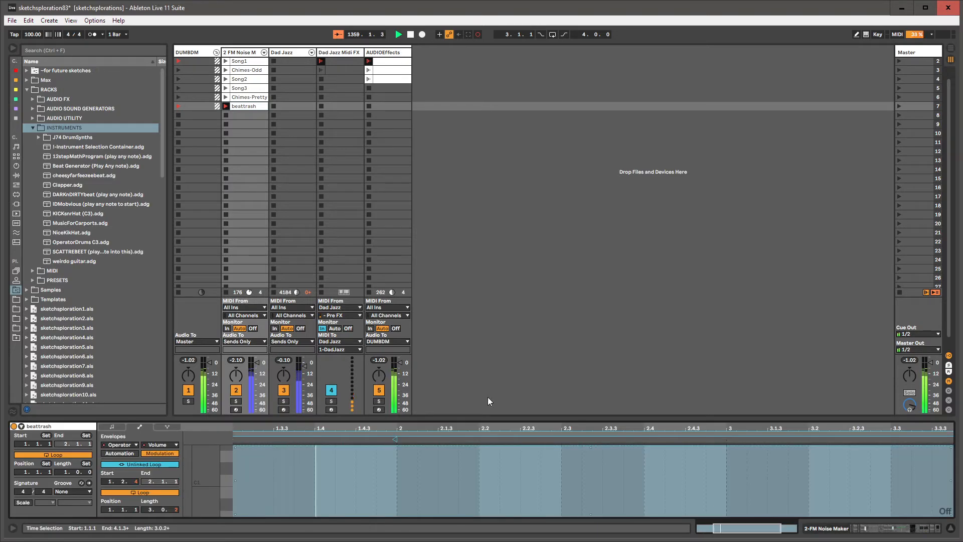
Step: Switch the Operator Volume envelope to automation, unlink its loop and set the loop length to 3.3.2
click(126, 454)
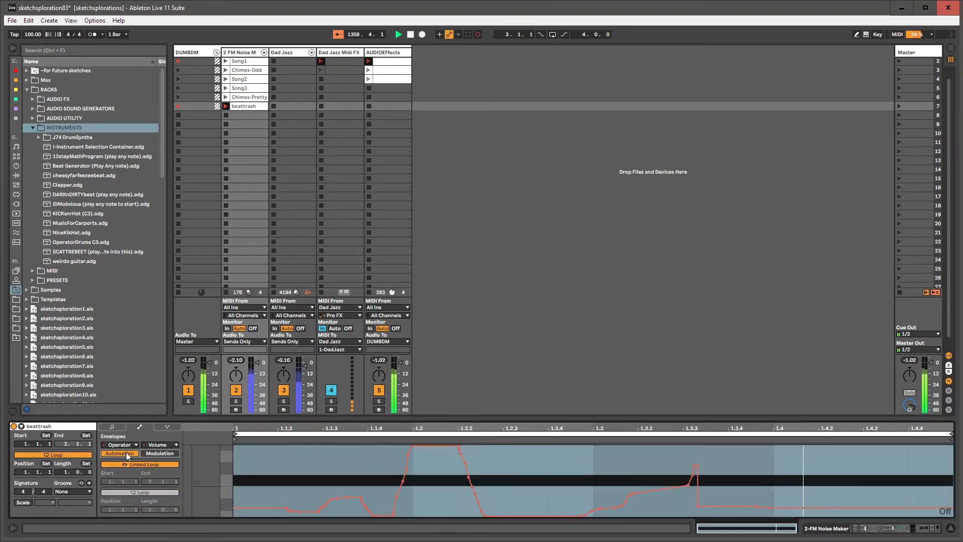
click(311, 452)
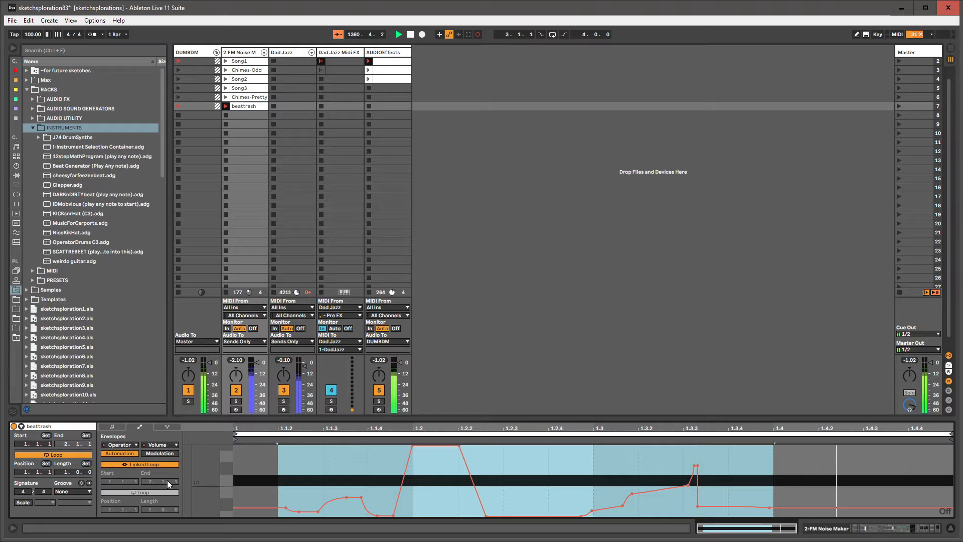
click(144, 465)
drag(149, 509, 149, 502)
click(241, 446)
drag(233, 440, 404, 439)
drag(951, 434, 950, 435)
Step: Record volume movements of Timbre4's Operator into the beattrash clip's unlinked automation
key(shift+Tab)
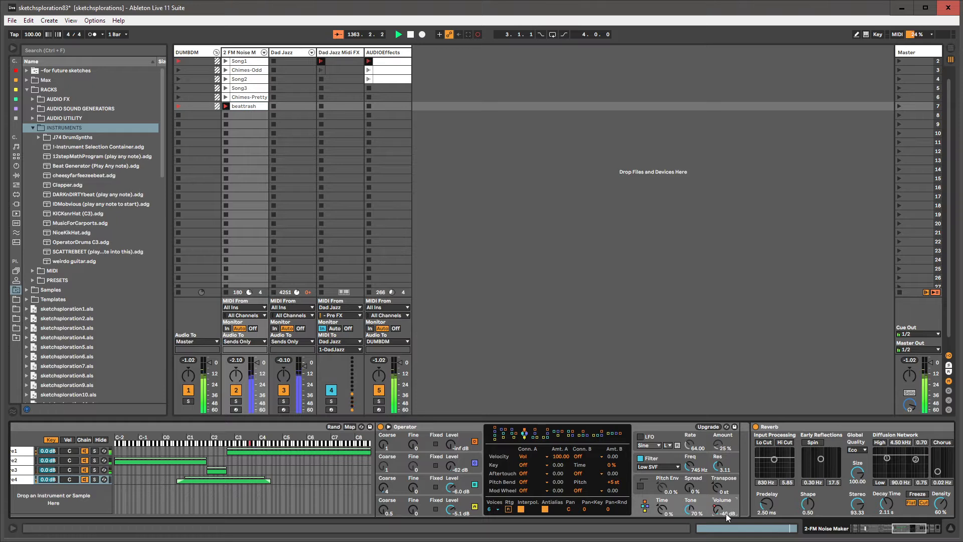
drag(718, 511, 718, 521)
drag(718, 511, 718, 512)
Step: Simplify the recorded Volume automation envelope across the whole loop
key(shift+Tab)
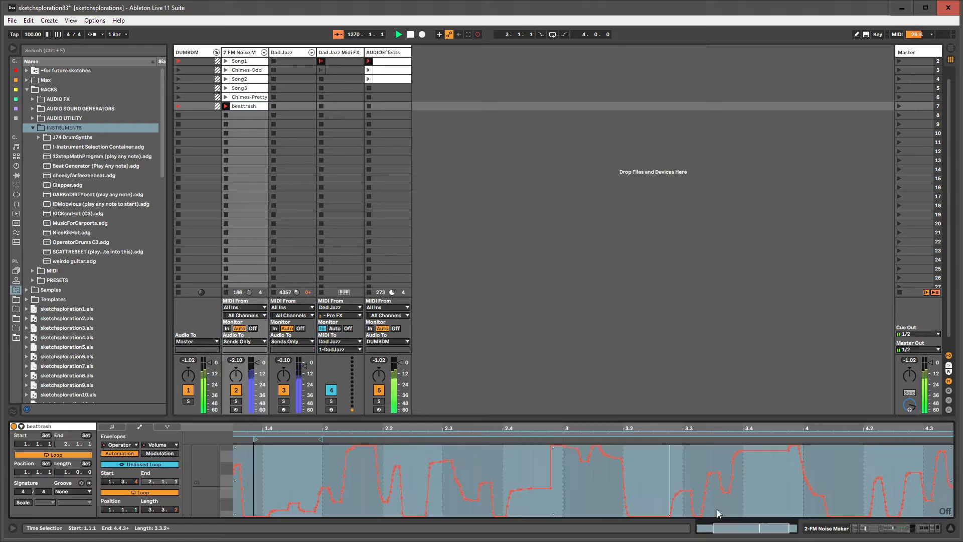
right_click(502, 465)
key(Escape)
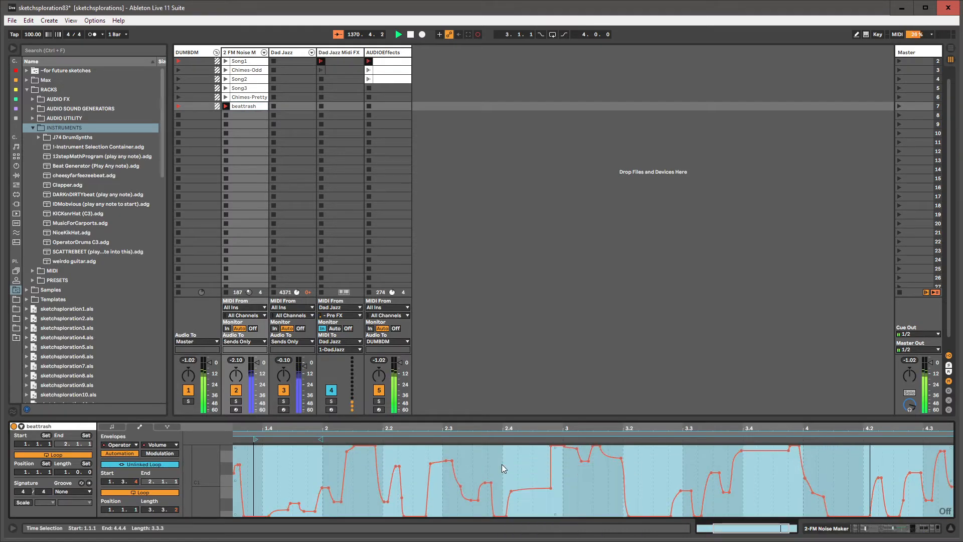
Step: Select the Timbre1 chain and set its Operator's oscillator A envelope to 4.53 ms attack and 810 ms release
key(shift+Tab)
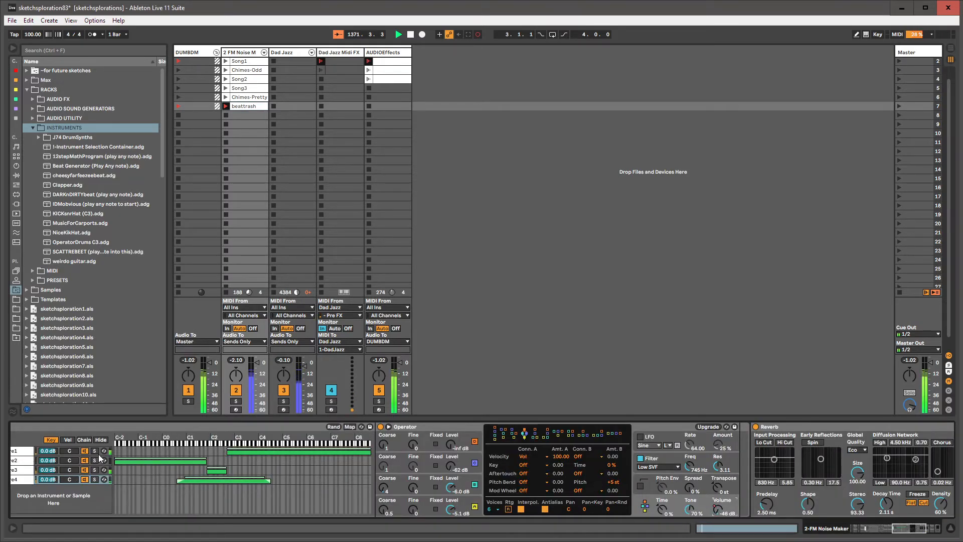
click(84, 453)
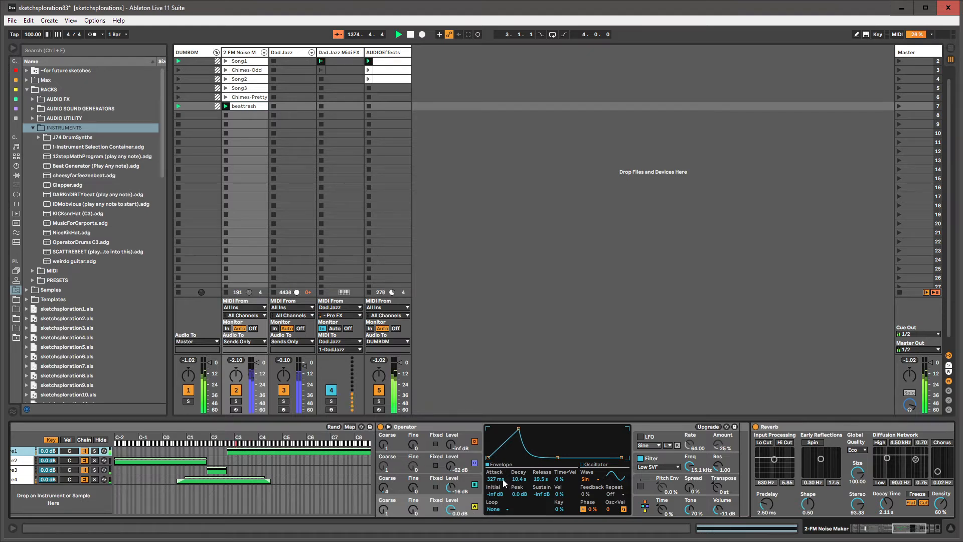
drag(503, 479, 503, 534)
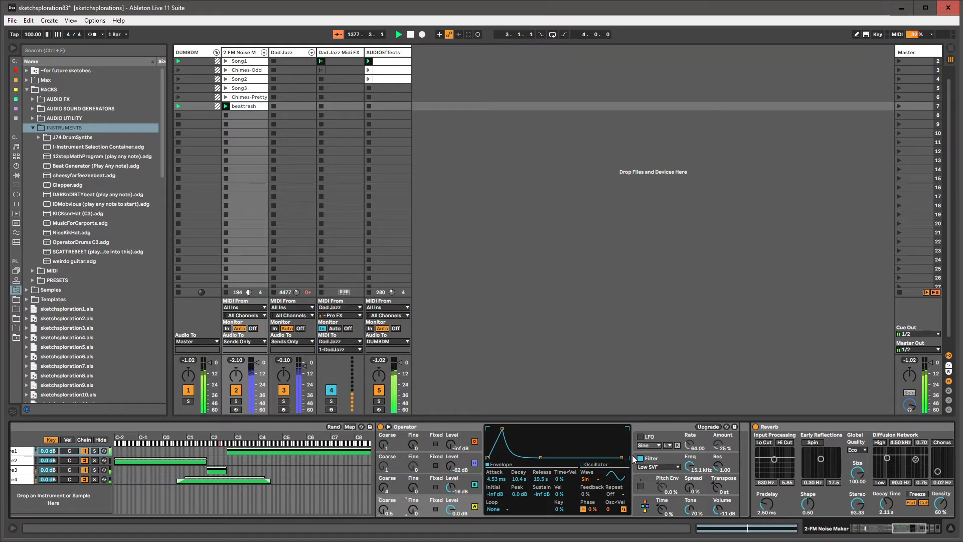
drag(619, 458, 601, 458)
Step: Set the Tone of Timbre1's Operator to 59% and oscillator B's waveform to Sw6
click(691, 509)
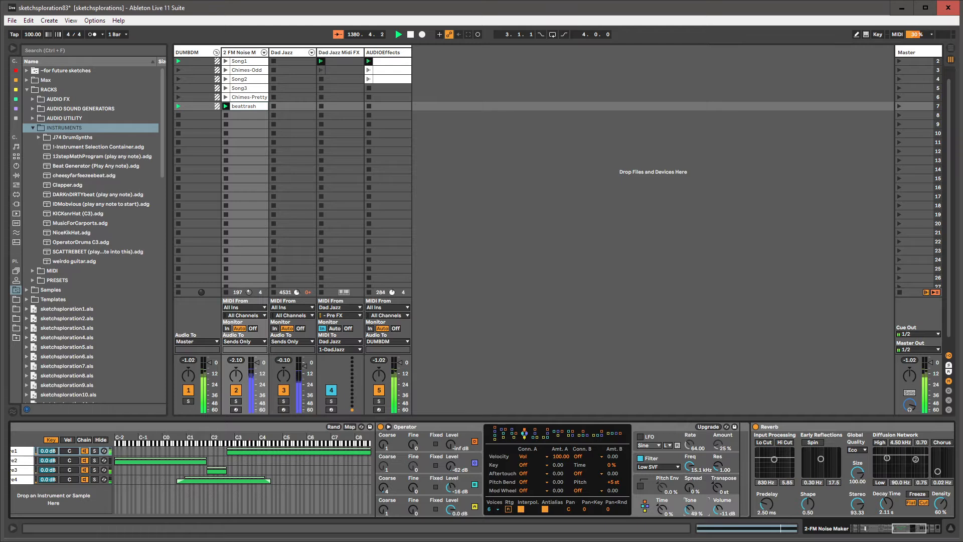
click(459, 498)
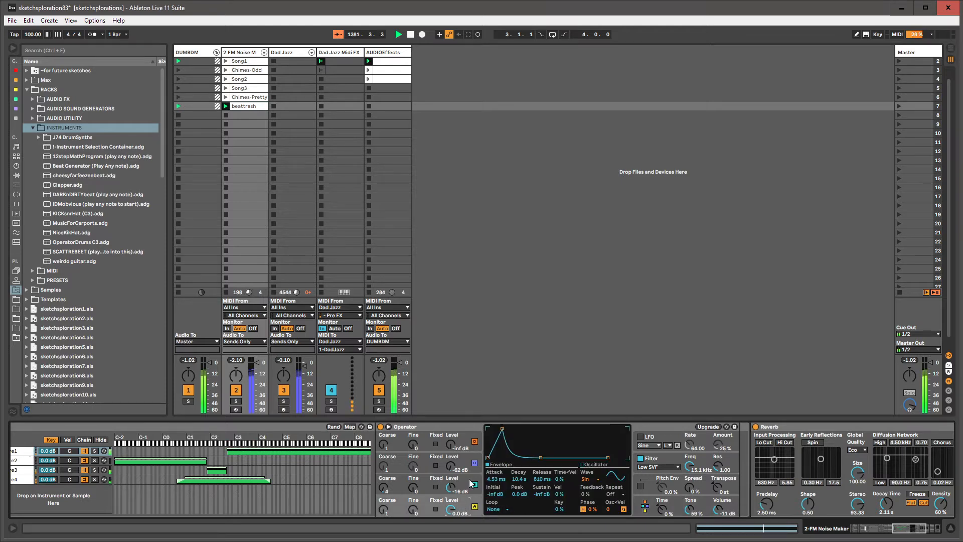
click(470, 481)
click(586, 479)
click(588, 525)
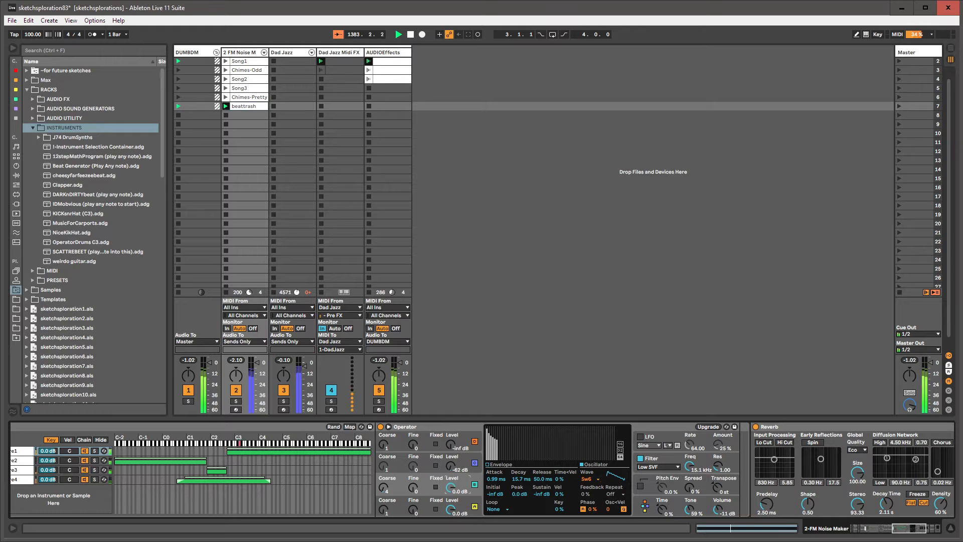
Step: Choose the algorithm with all four oscillators stacked in series and set oscillator B's level to -13 dB
click(657, 517)
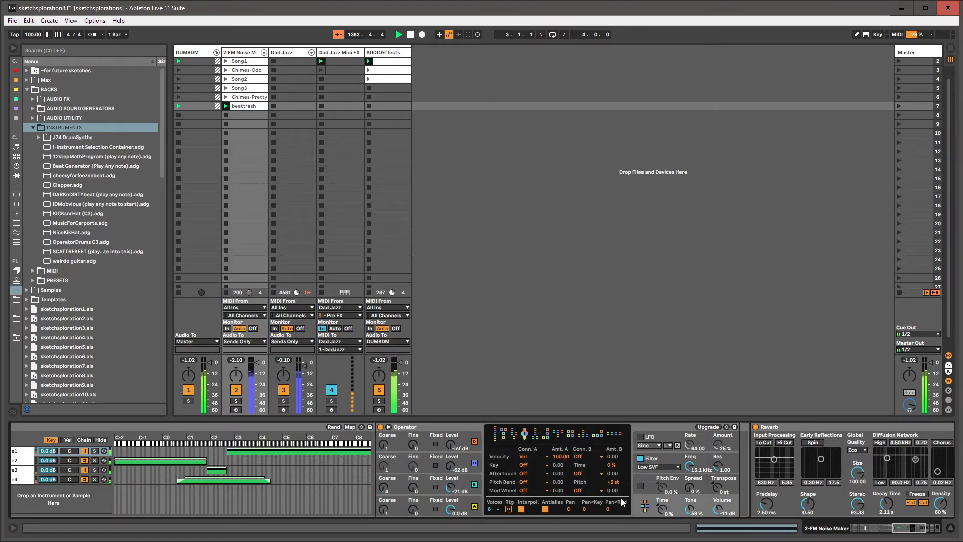
click(495, 432)
click(452, 494)
key(Delete)
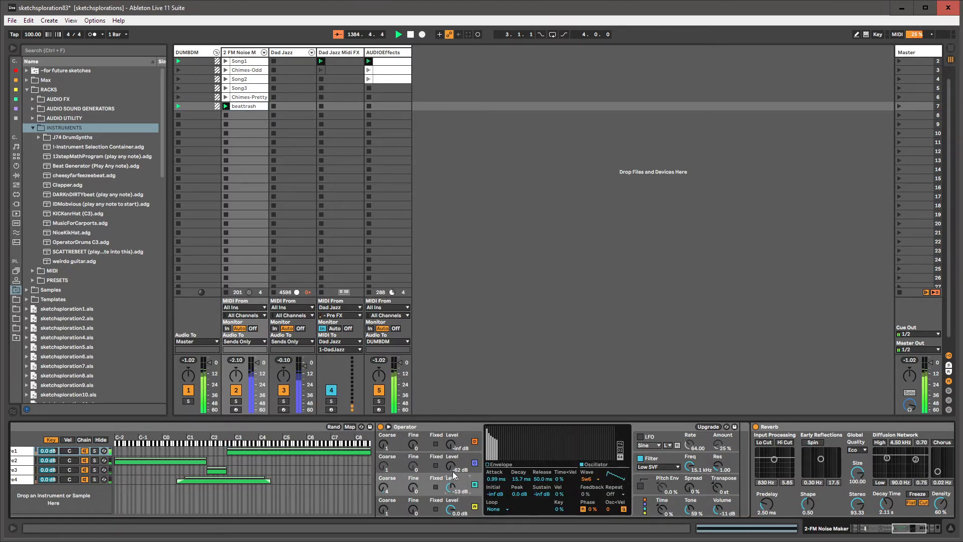
Step: Transpose Timbre1's Operator to -12 st and lengthen oscillator A's attack to 26.3 ms
click(507, 465)
click(453, 501)
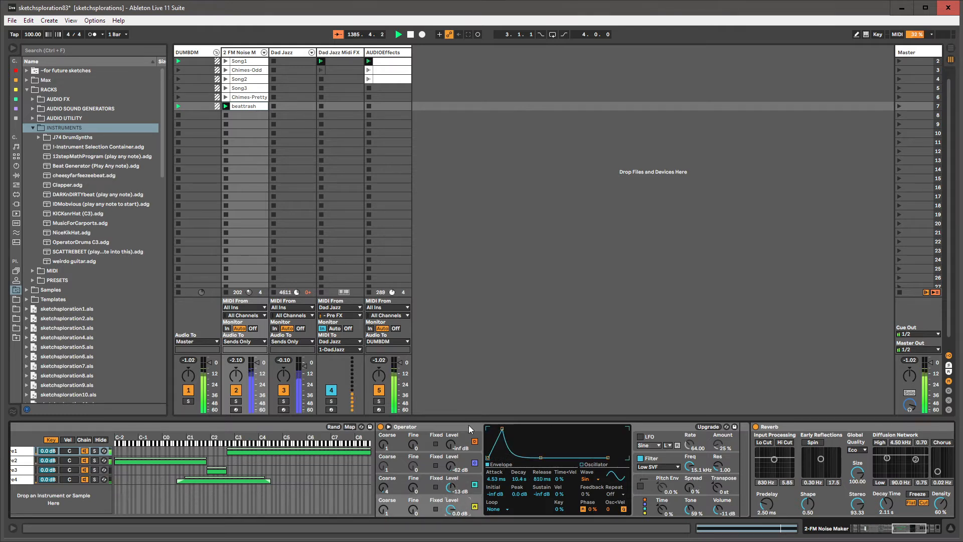
mouse_move(497, 432)
mouse_down()
mouse_move(511, 432)
mouse_move(488, 429)
mouse_move(506, 429)
mouse_up()
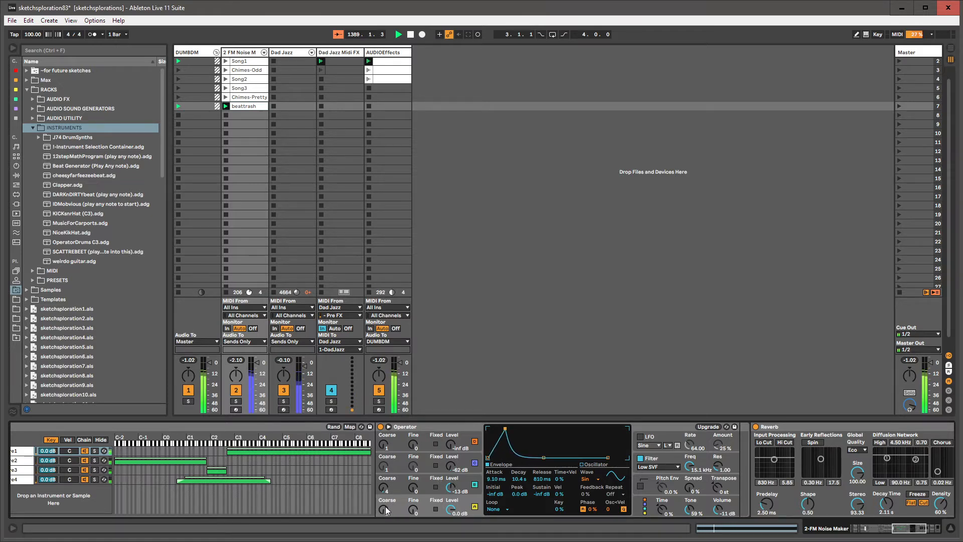
click(718, 490)
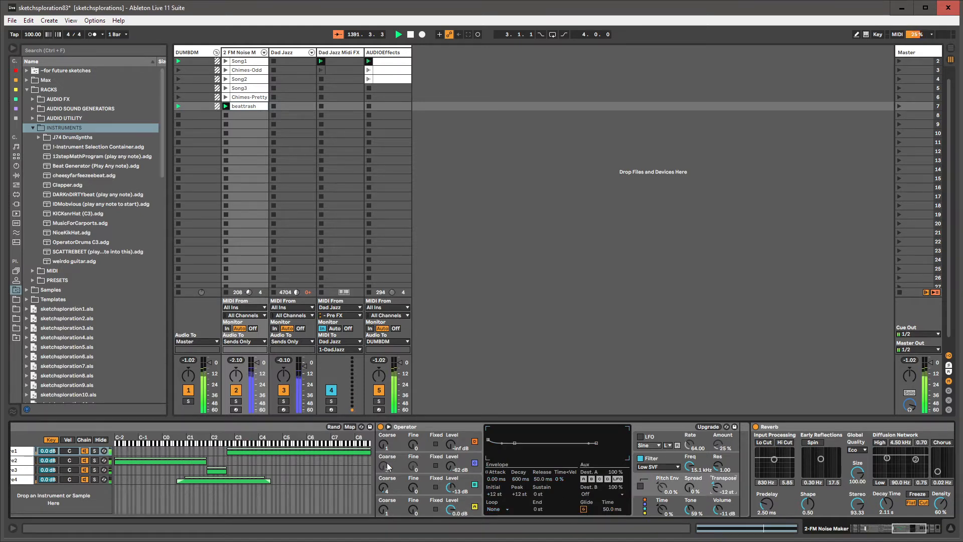
click(395, 501)
mouse_move(505, 429)
mouse_down()
mouse_move(497, 429)
mouse_move(509, 428)
mouse_up()
Step: Set oscillator C's level to -21 dB, Tone to 67% and filter resonance to 8.23, and lower the filter frequency
drag(451, 466, 451, 441)
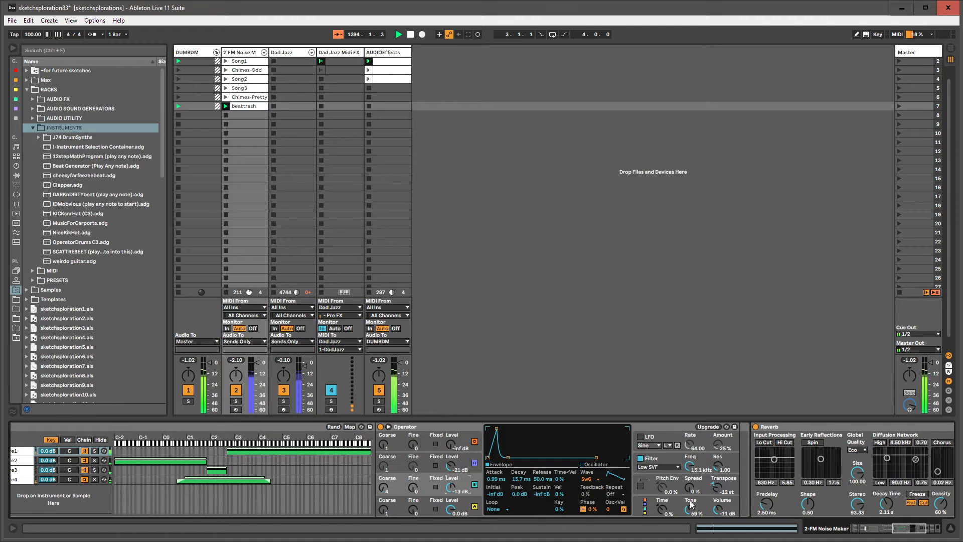
click(691, 503)
drag(688, 461, 688, 506)
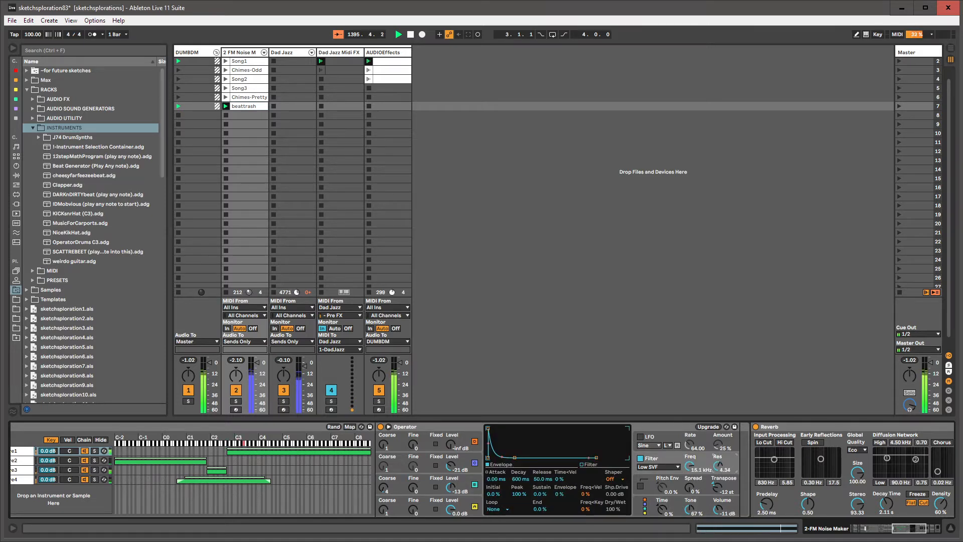
drag(701, 472, 691, 416)
Step: Set the Dry/Wet of Timbre1's Reverb to 46%
scroll(602, 502, right, 5)
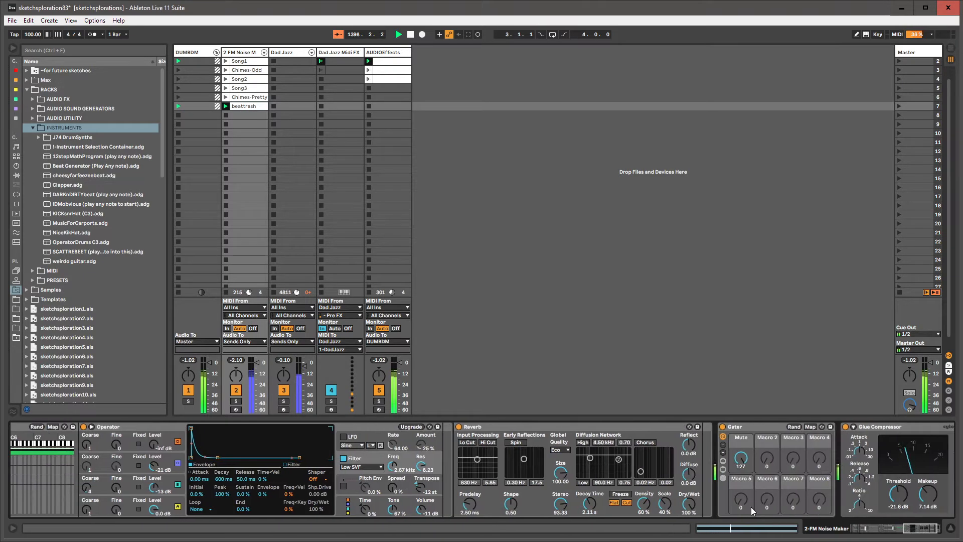
mouse_move(690, 506)
mouse_down()
mouse_move(691, 536)
mouse_move(690, 521)
mouse_up()
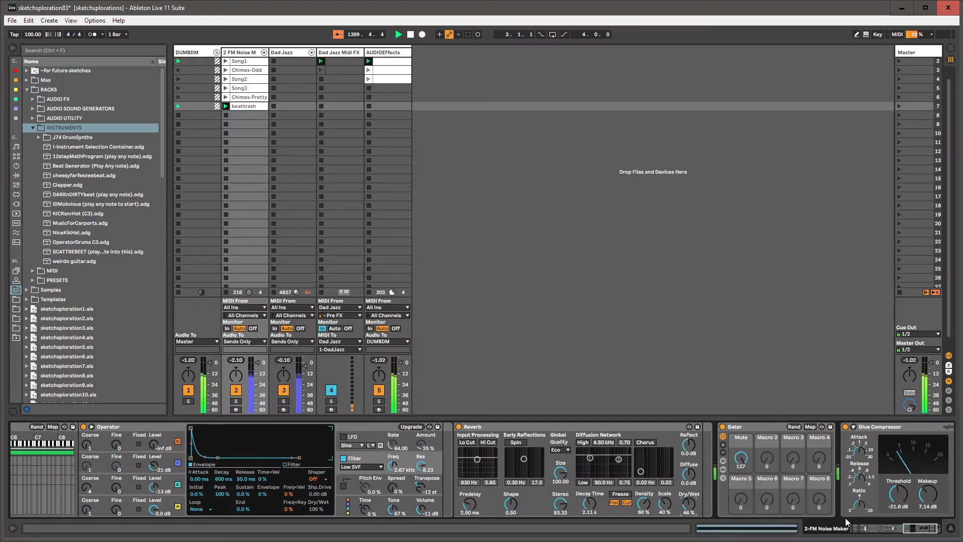
Step: Show the automation envelope of Operator's filter frequency, unlink its loop and set the loop length to 9.3.1
mouse_move(935, 529)
mouse_down()
mouse_move(903, 528)
mouse_move(922, 530)
mouse_up()
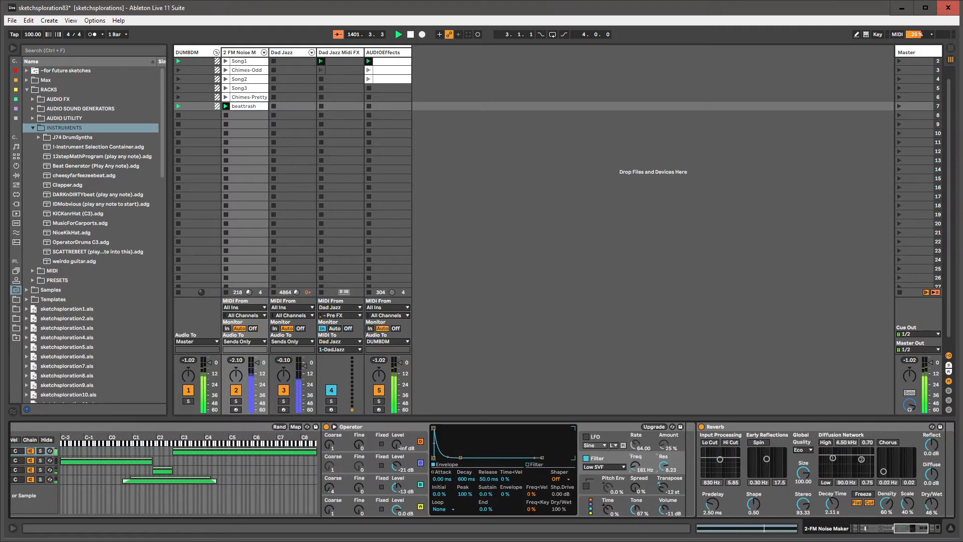
right_click(635, 465)
click(640, 480)
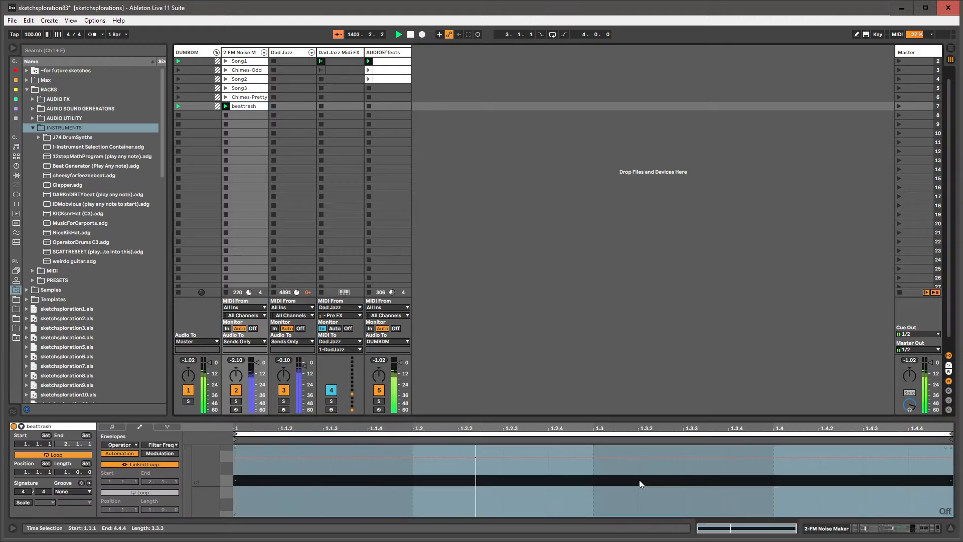
click(141, 465)
drag(149, 510, 149, 482)
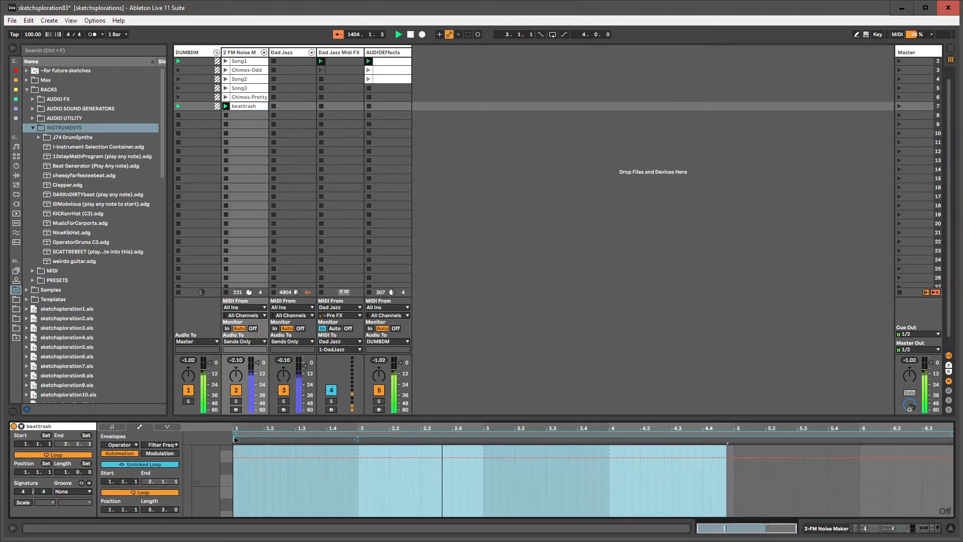
Step: Record filter frequency movements into the beattrash clip's automation and simplify the recorded envelope
key(shift+Tab)
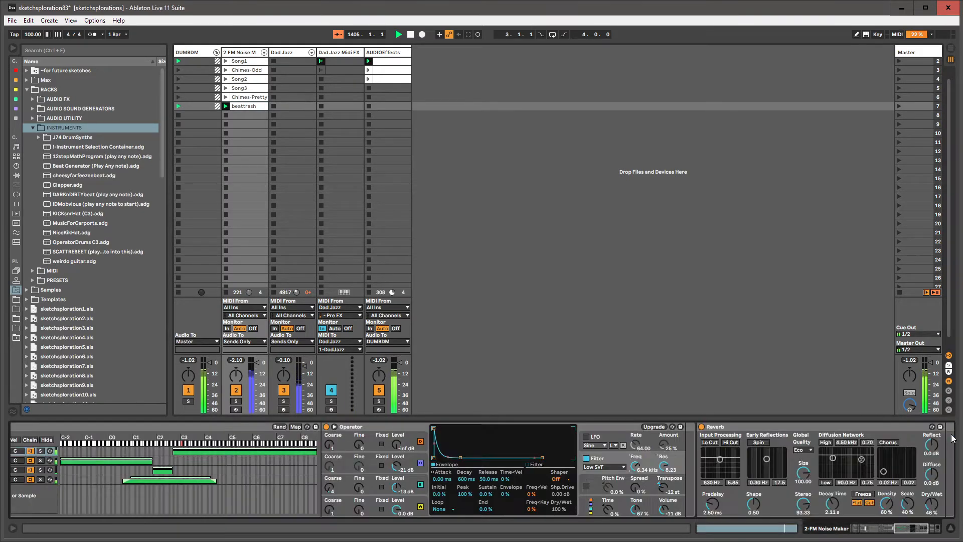
key(ctrl+shift+F9)
key(shift+Tab)
key(ctrl+a)
right_click(536, 457)
key(s)
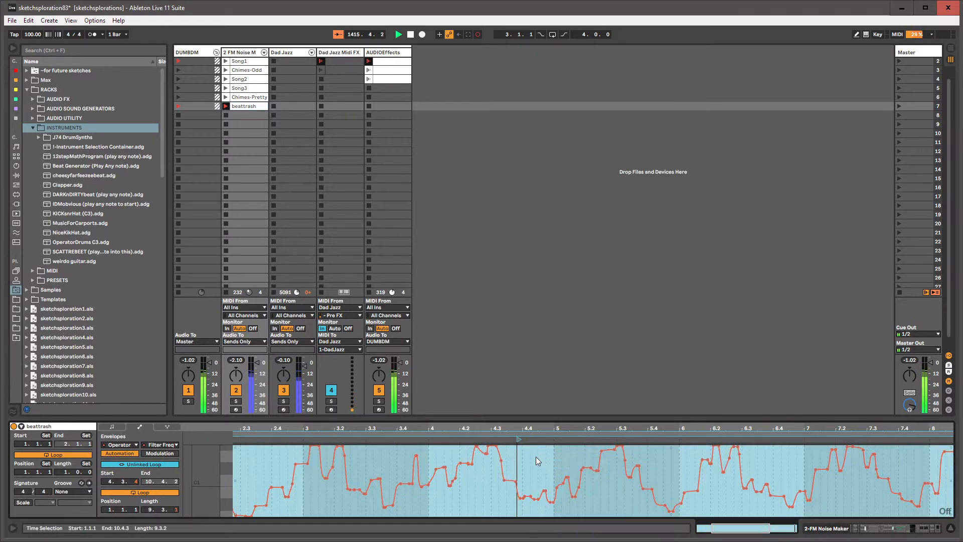
Step: Show the automation envelope of oscillator A's Coarse, unlink its loop and set the loop length to 4.1.2
key(shift+Tab)
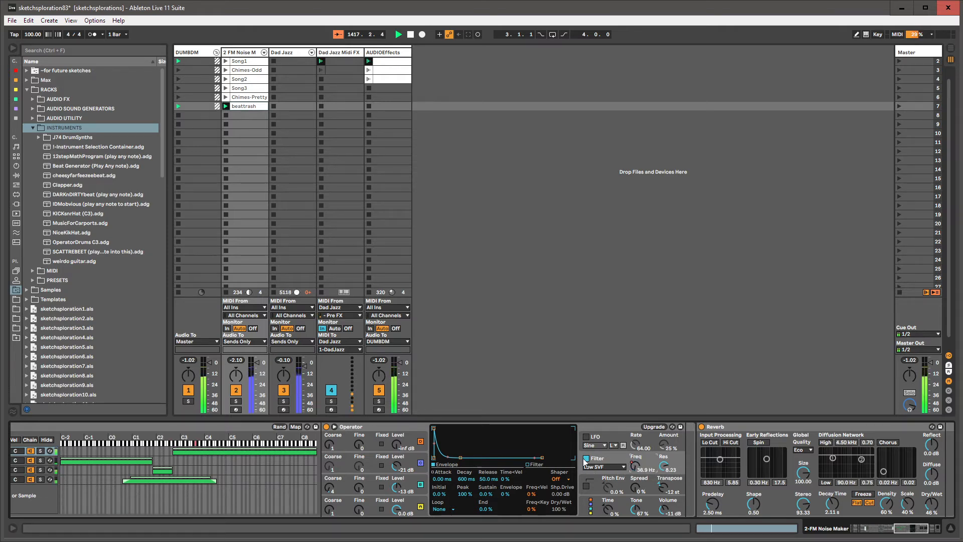
click(330, 511)
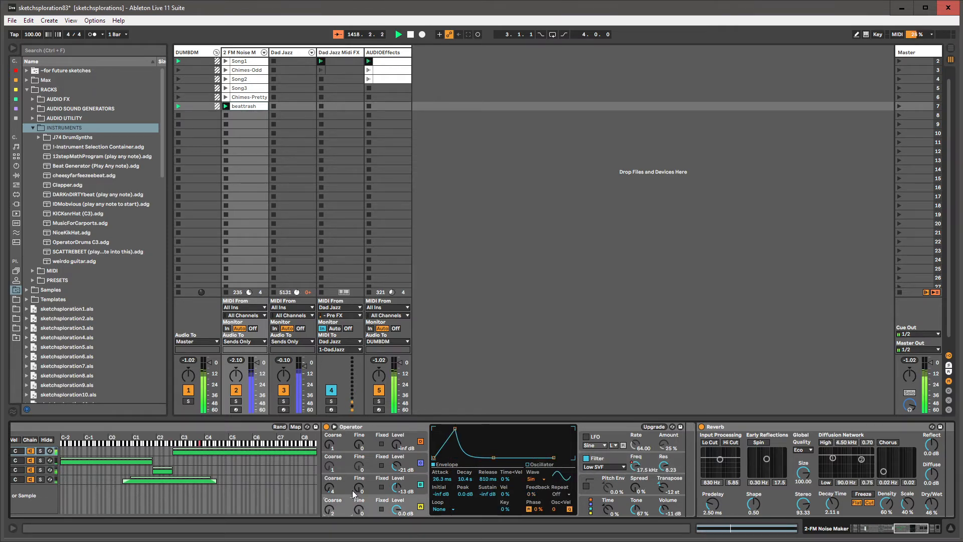
key(Up)
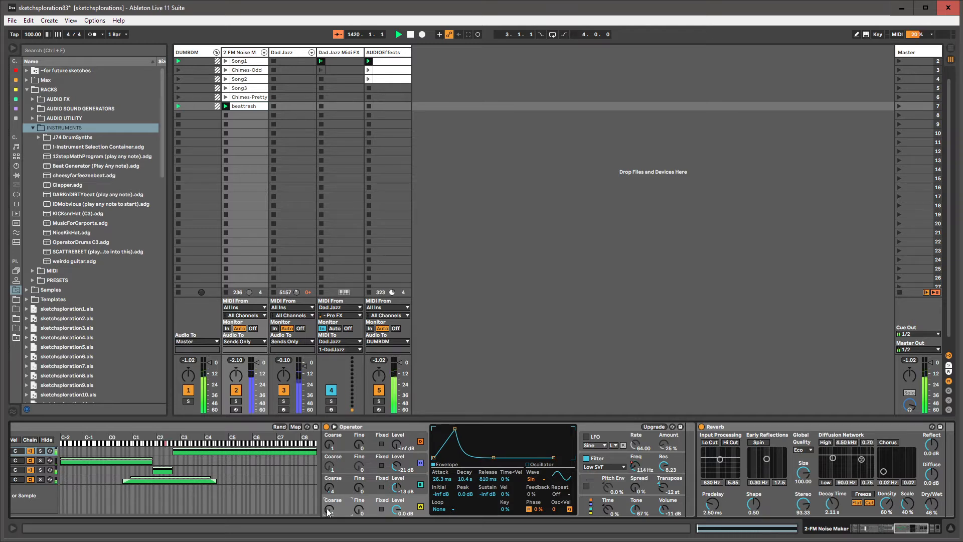
key(shift+Tab)
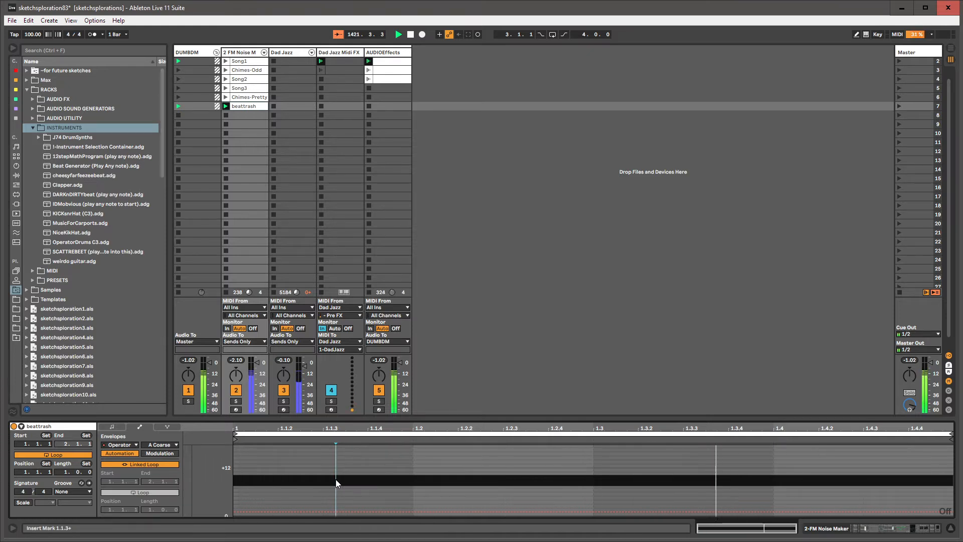
click(141, 464)
drag(149, 510, 149, 502)
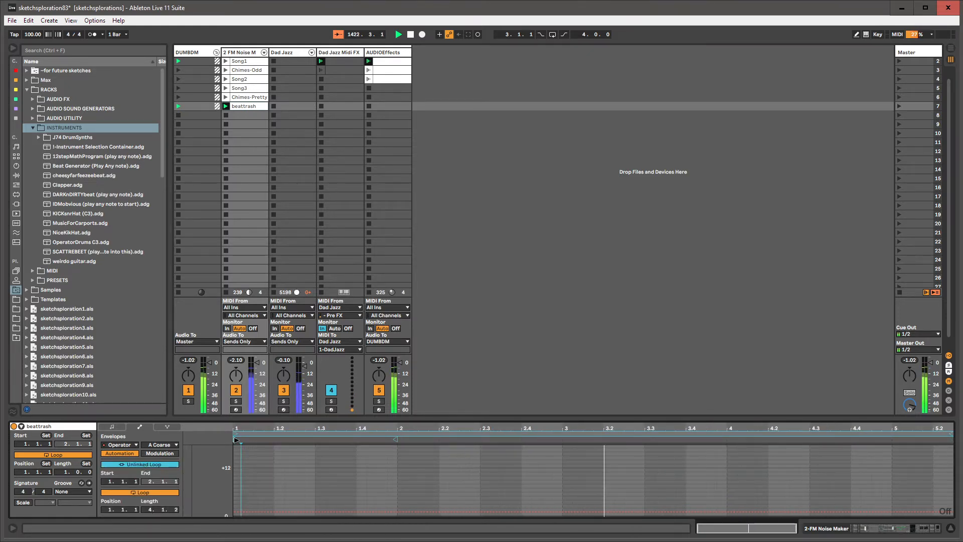
Step: Set the start of oscillator A's Coarse envelope to 1.1.4 and record Coarse movements into the beattrash clip's automation
drag(236, 440, 272, 440)
key(shift+Tab)
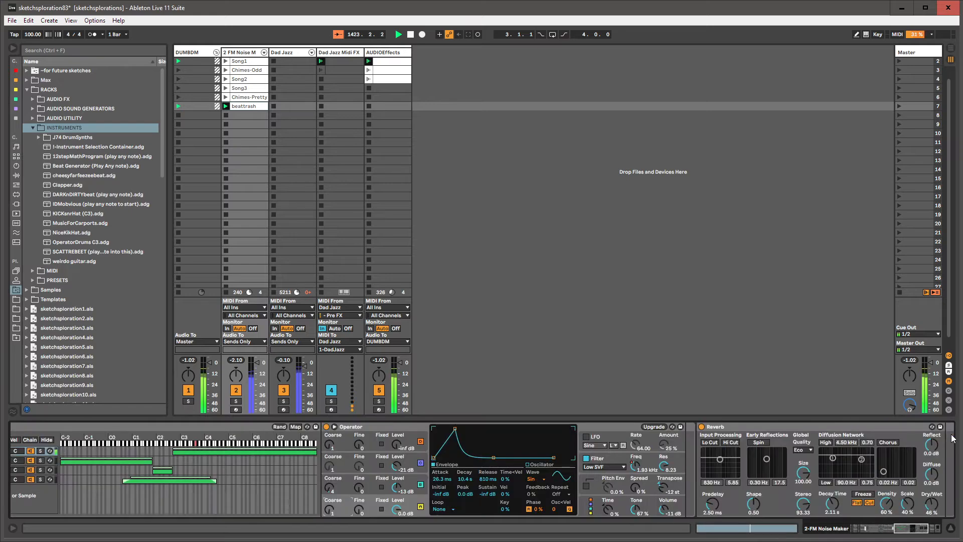
key(ctrl+shift+F9)
click(329, 508)
key(shift+Tab)
key(ctrl+a)
click(362, 488)
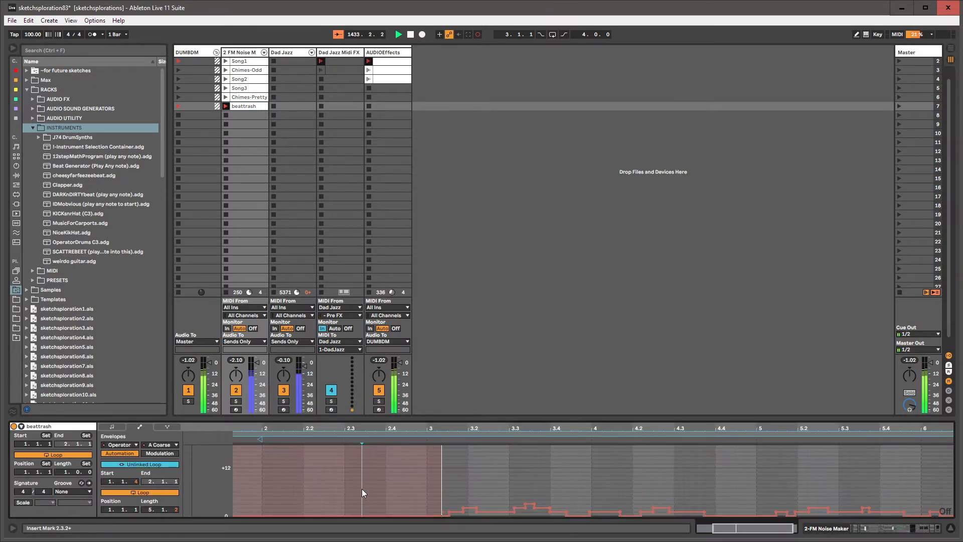
Step: Draw additional short raised steps into the flat part of oscillator A's Coarse envelope between bars 2 and 3
key(b)
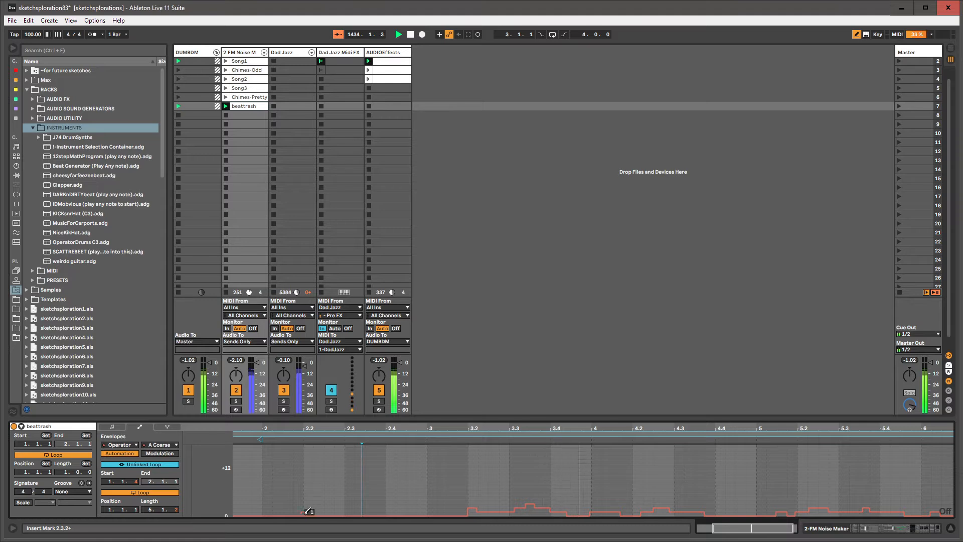
click(303, 511)
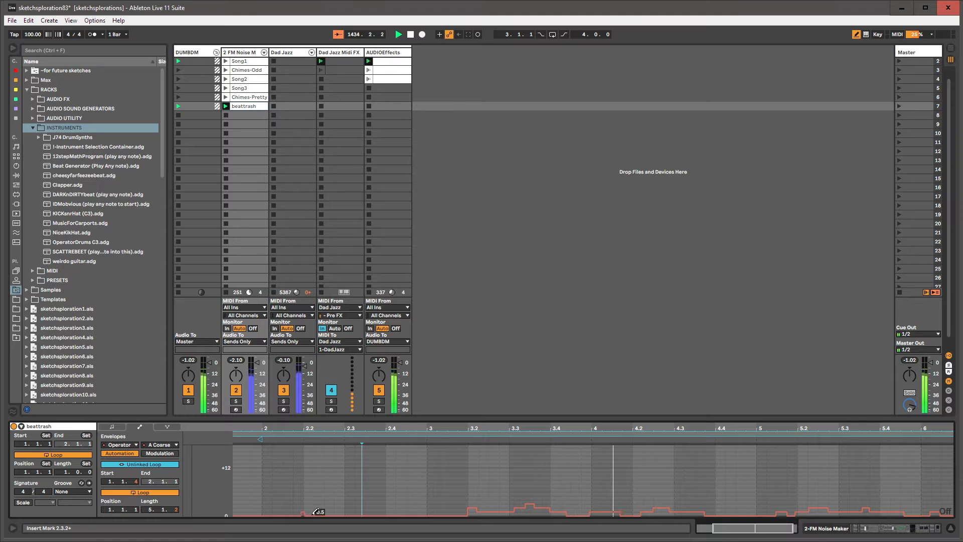
click(382, 511)
click(432, 509)
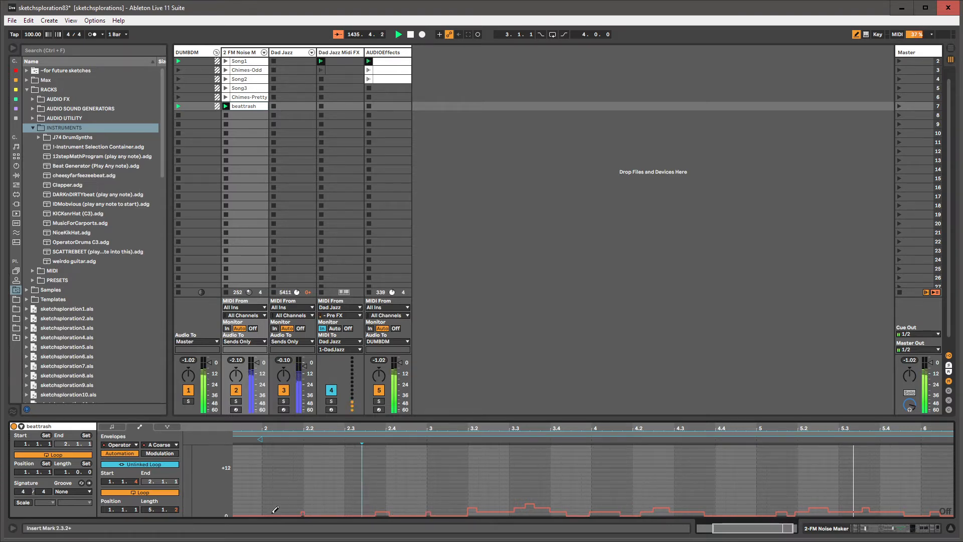
click(289, 508)
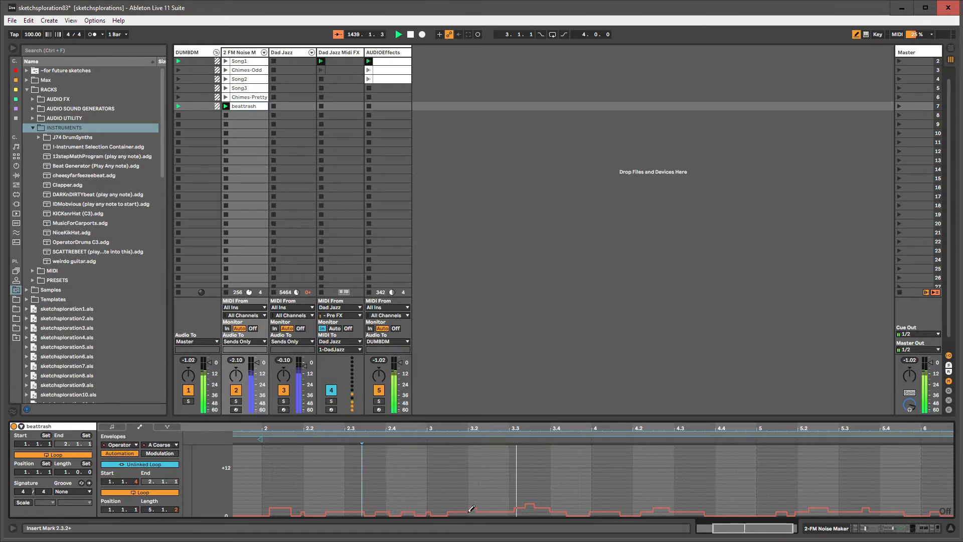
Step: Set oscillator B's level to -3.2 dB and record movements of its envelope attack into the beattrash clip
key(shift+Tab)
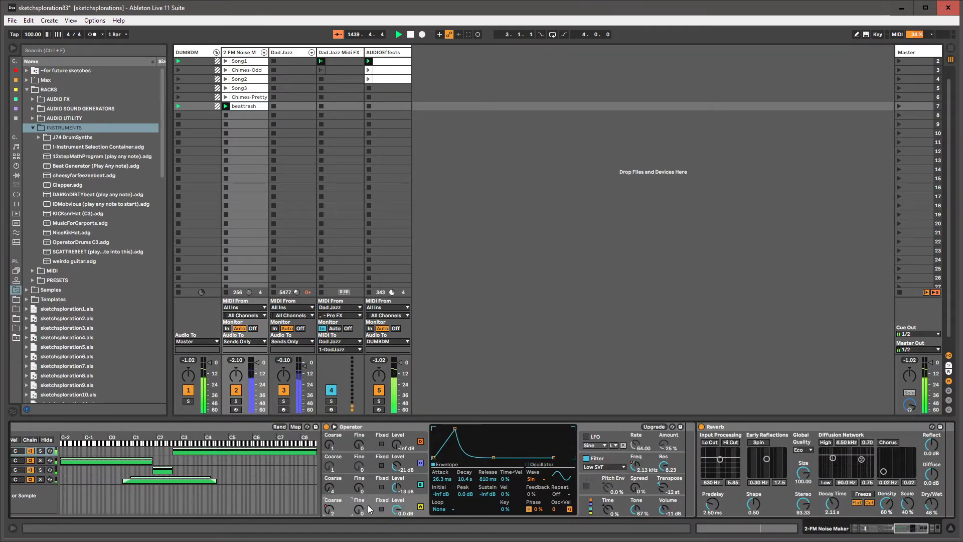
drag(396, 487, 396, 497)
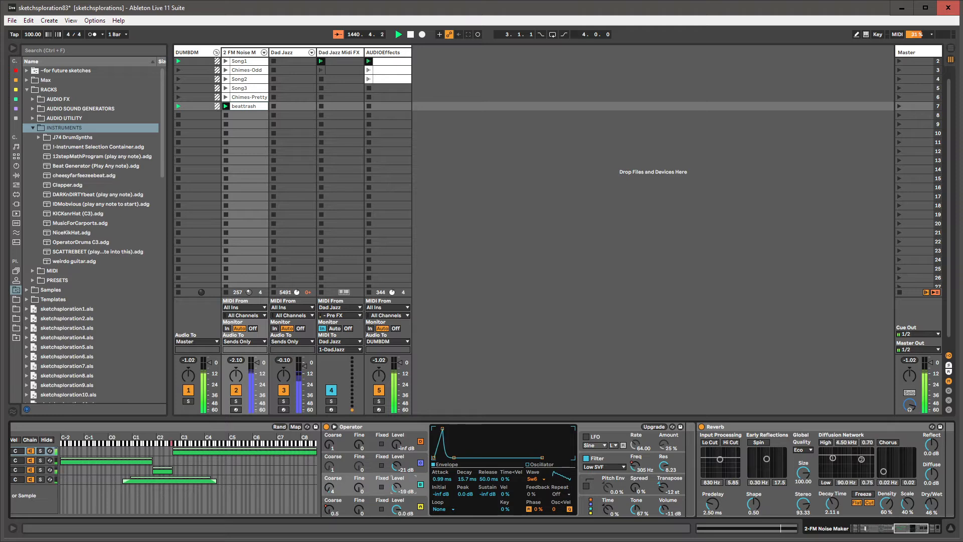
mouse_move(445, 430)
mouse_down()
mouse_move(461, 428)
mouse_move(449, 427)
mouse_up()
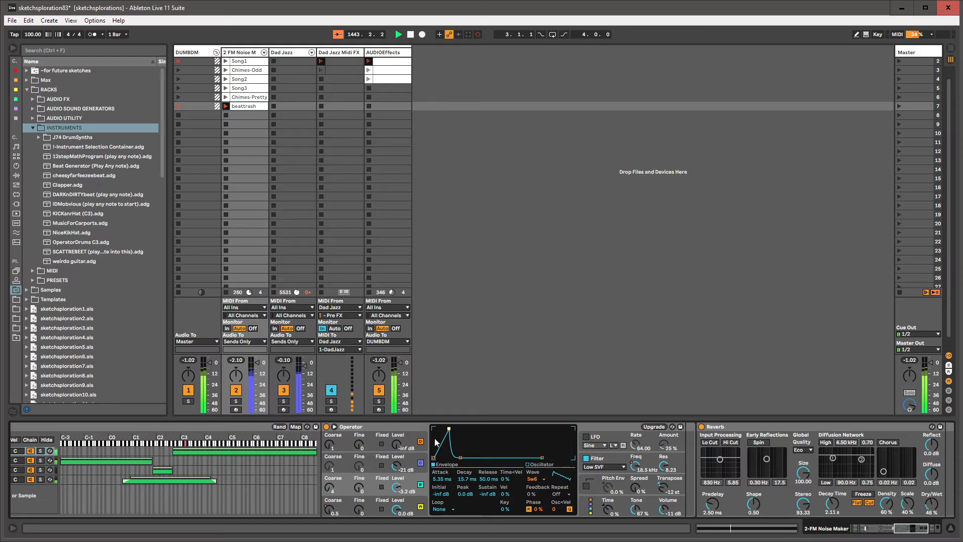
mouse_move(438, 480)
mouse_down()
mouse_move(438, 462)
mouse_move(438, 474)
mouse_up()
key(ctrl+shift+F9)
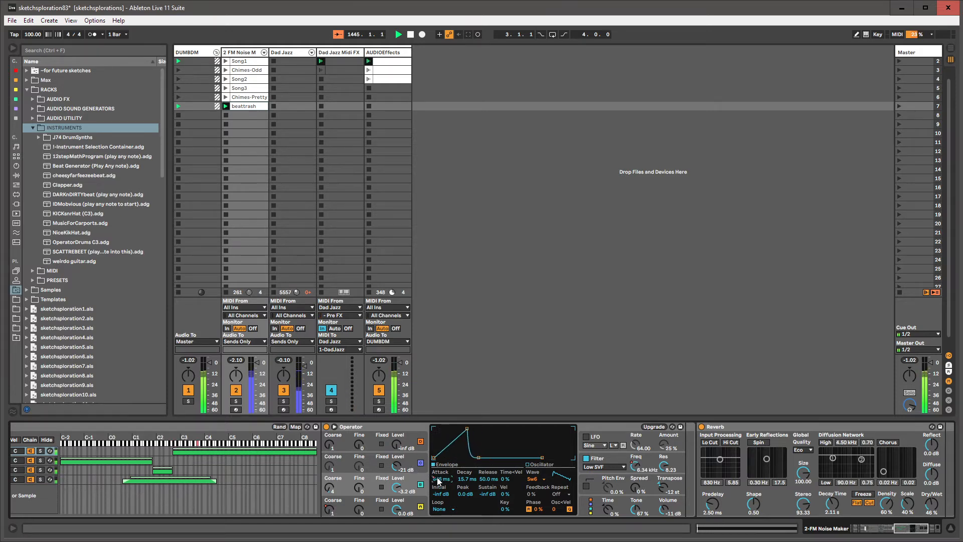
Step: Show oscillator B's attack automation envelope, unlink its loop, and set its start to 3.3.2 and loop length to 9.0.1
key(shift+Tab)
click(142, 464)
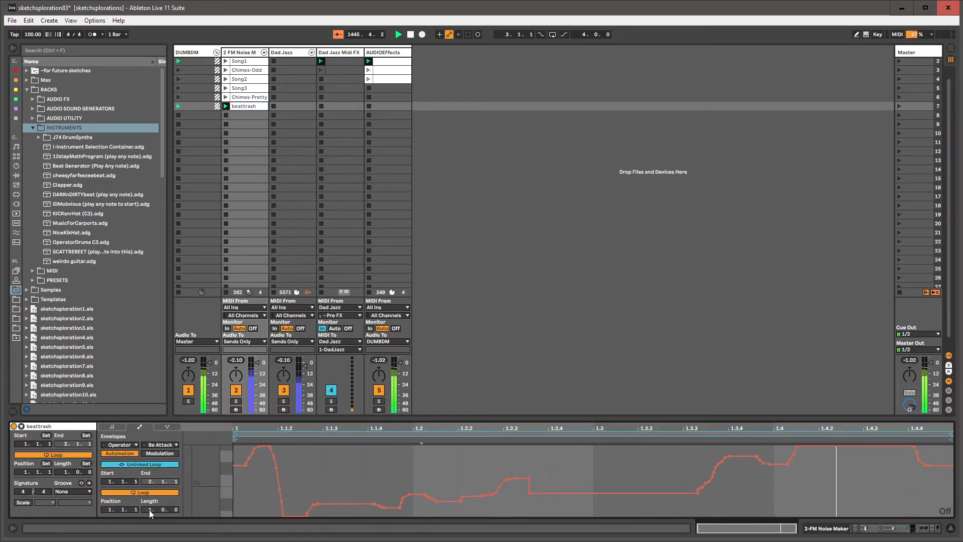
drag(149, 510, 121, 464)
Step: Record oscillator B attack movements across the unlinked loop and show the whole recorded envelope
key(shift+Tab)
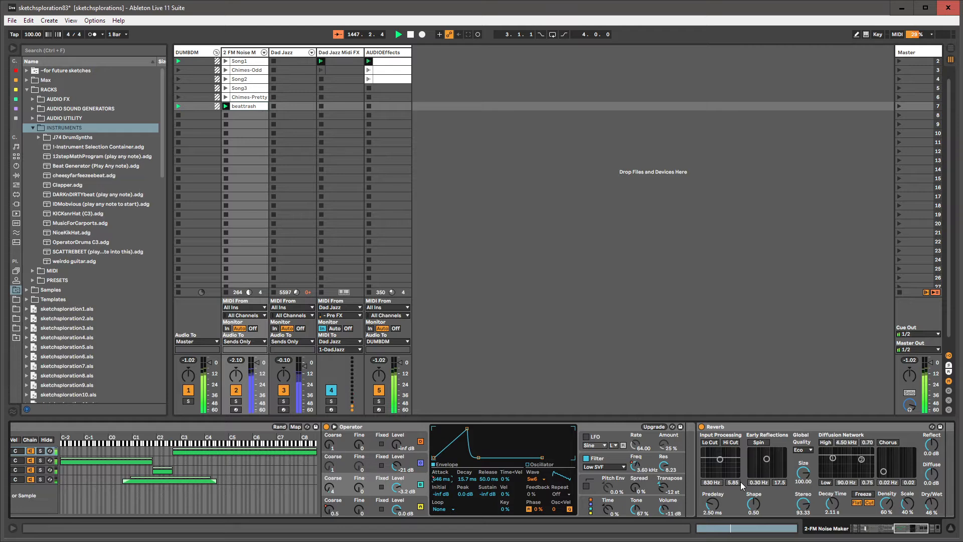
key(ctrl+shift+F9)
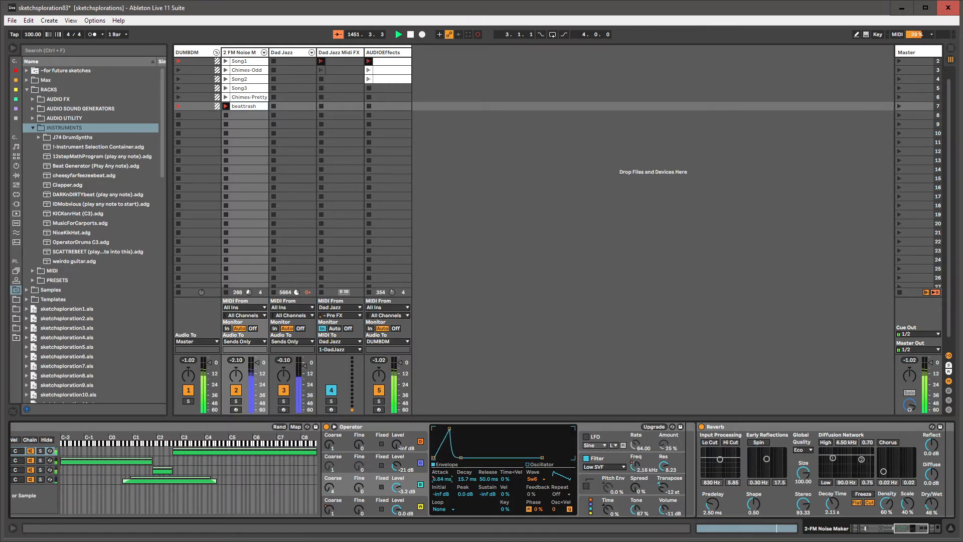
key(shift+Tab)
click(437, 489)
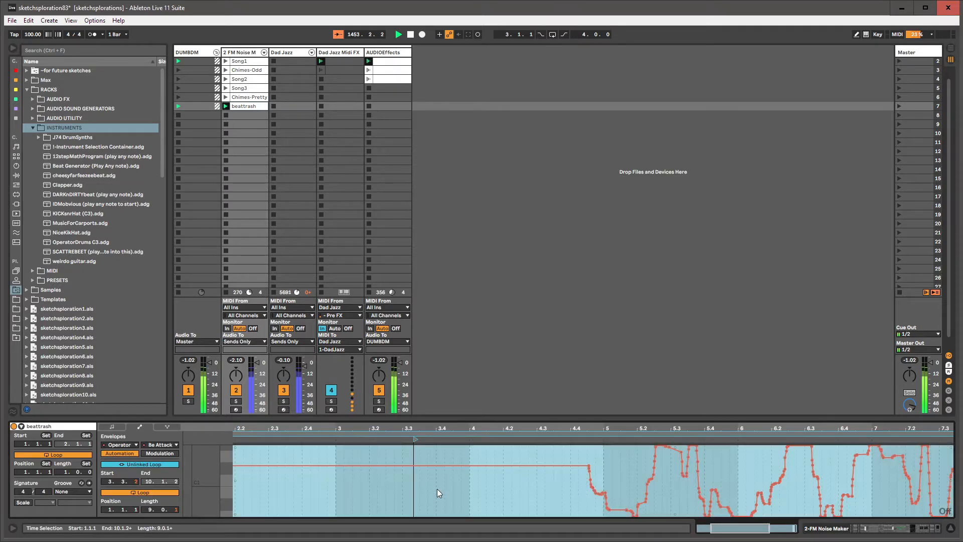
double_click(425, 433)
Step: Simplify the whole recorded attack envelope of oscillator B
click(565, 455)
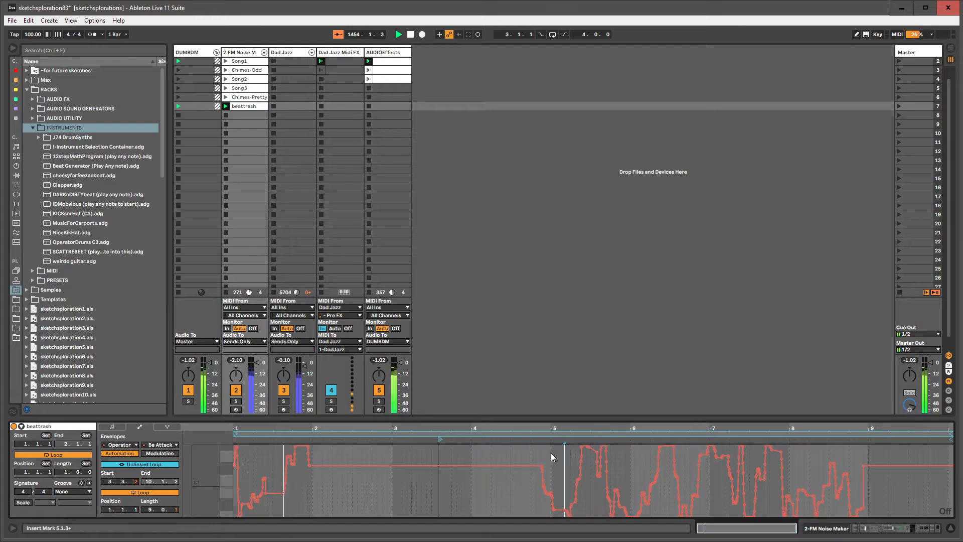
drag(543, 453, 821, 452)
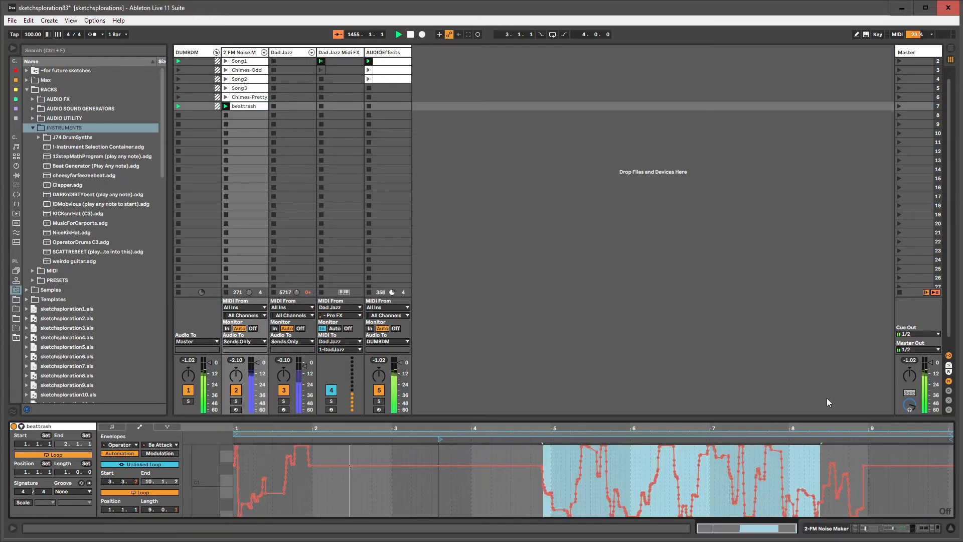
key(ctrl+a)
right_click(736, 483)
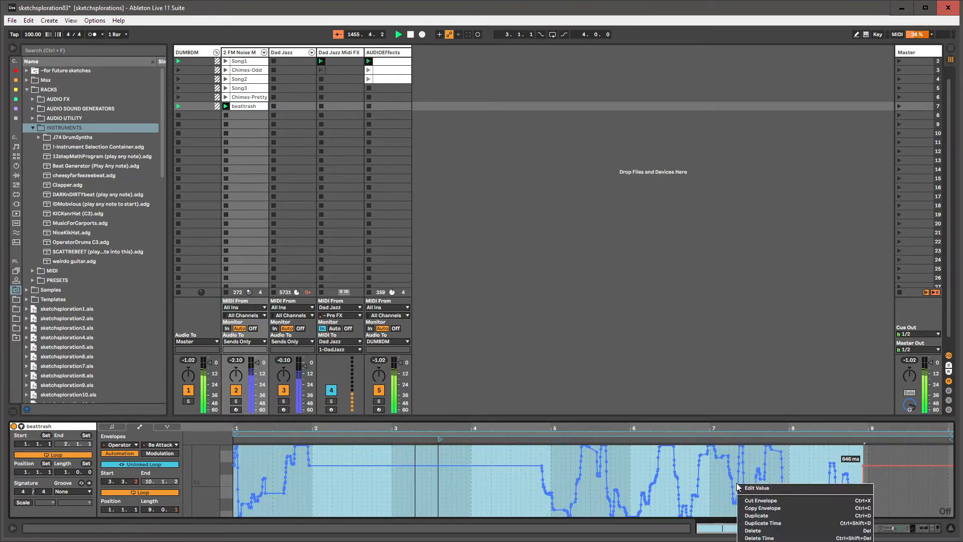
key(s)
click(518, 462)
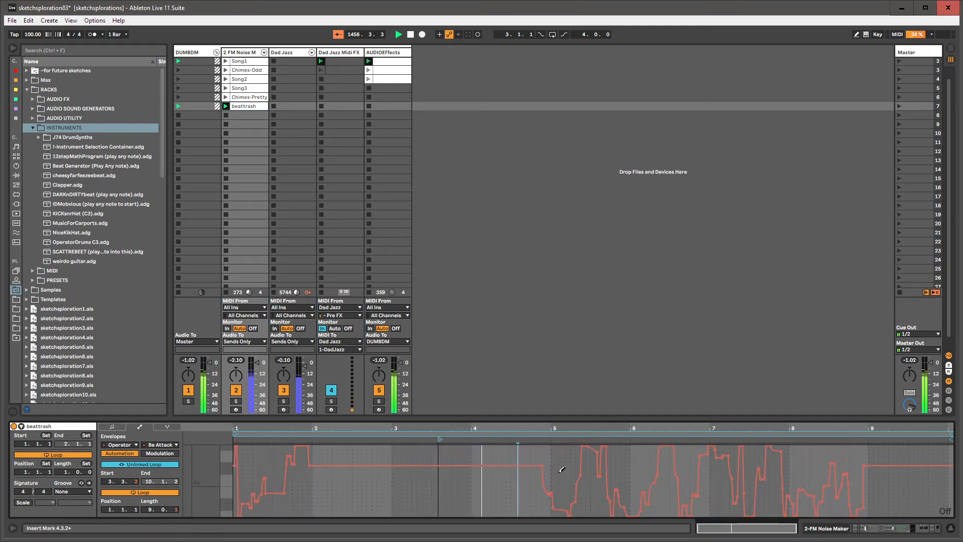
Step: Copy about one and a half bars of the attack envelope starting in bar 5 and paste them at 2.2.2
drag(558, 468, 677, 477)
key(ctrl+c)
click(339, 489)
key(ctrl+v)
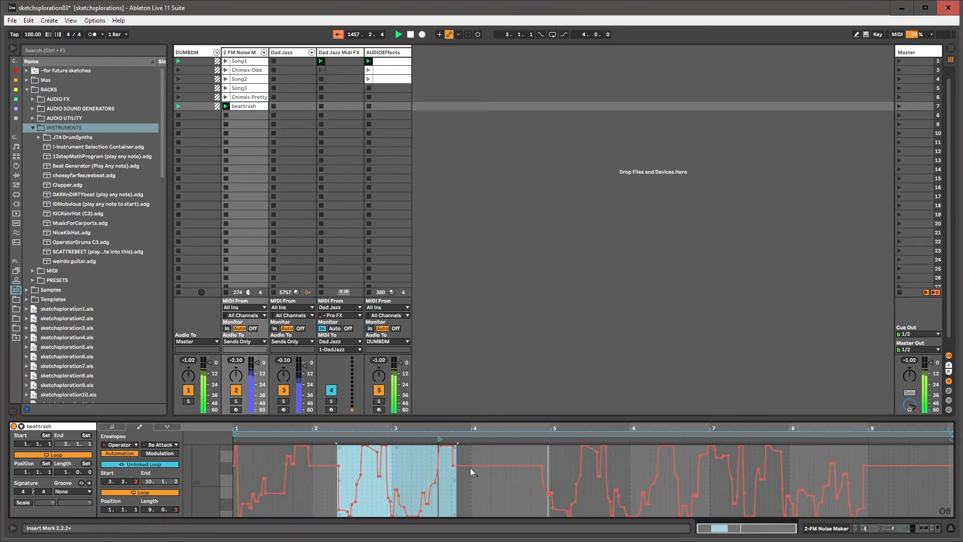
Step: Copy the one-bar section of the attack envelope starting at 8.1.1 and paste it at 9.3.1
drag(787, 446, 870, 452)
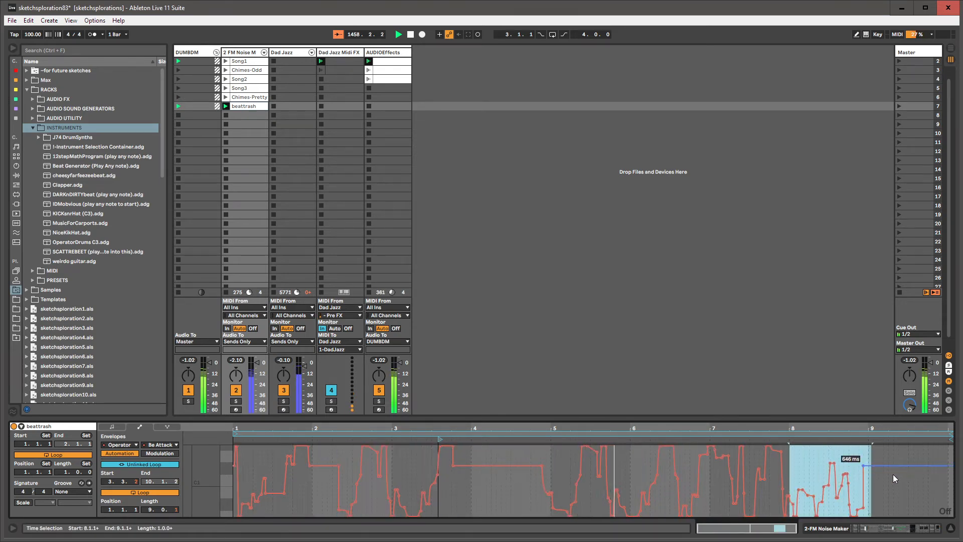
click(910, 492)
key(ctrl+v)
Step: Draw new stepped values into the remaining flat parts of the attack envelope in bar 9 and from bar 3 to 5
key(b)
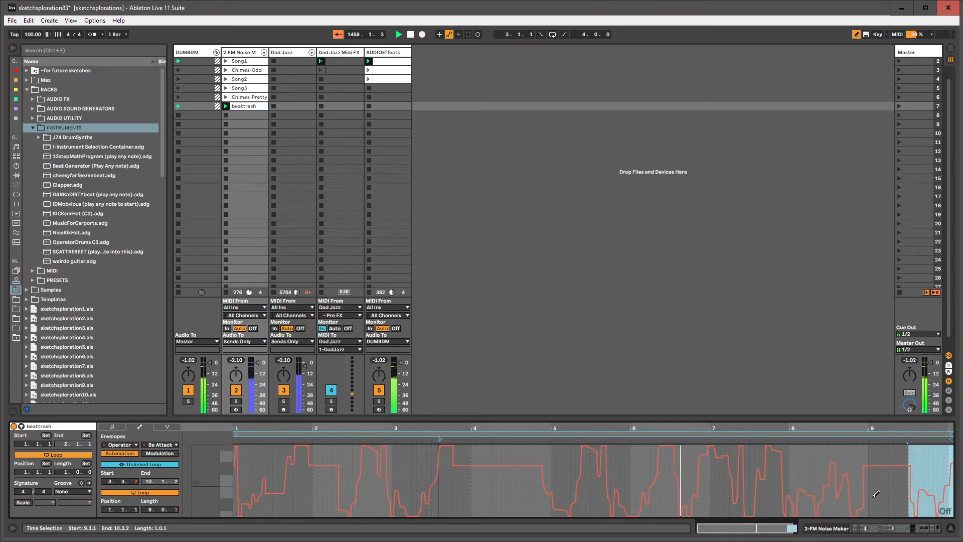
drag(903, 493, 870, 496)
drag(447, 490, 522, 487)
drag(485, 458, 504, 457)
drag(528, 504, 536, 503)
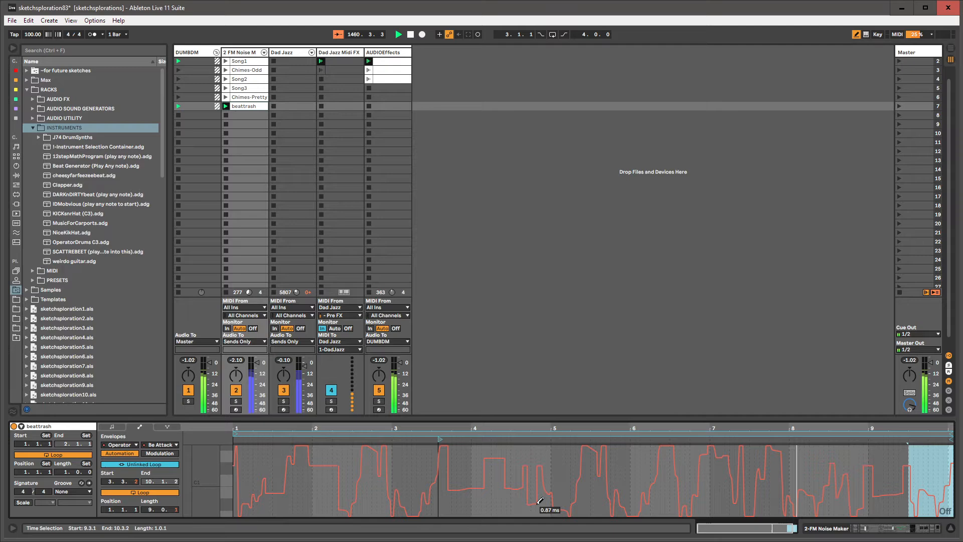
click(493, 488)
click(439, 508)
key(b)
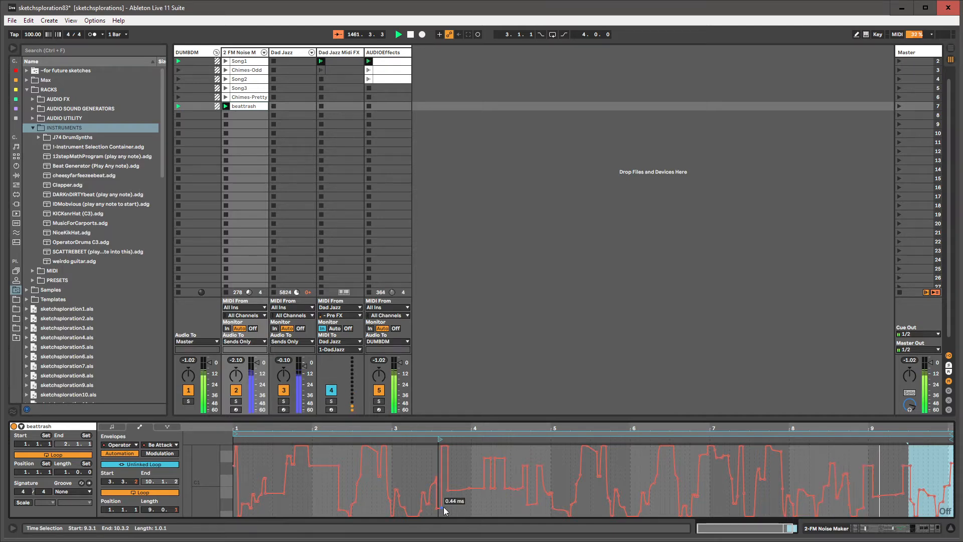
Step: Try out different level settings for Operator's oscillator C
key(shift+Tab)
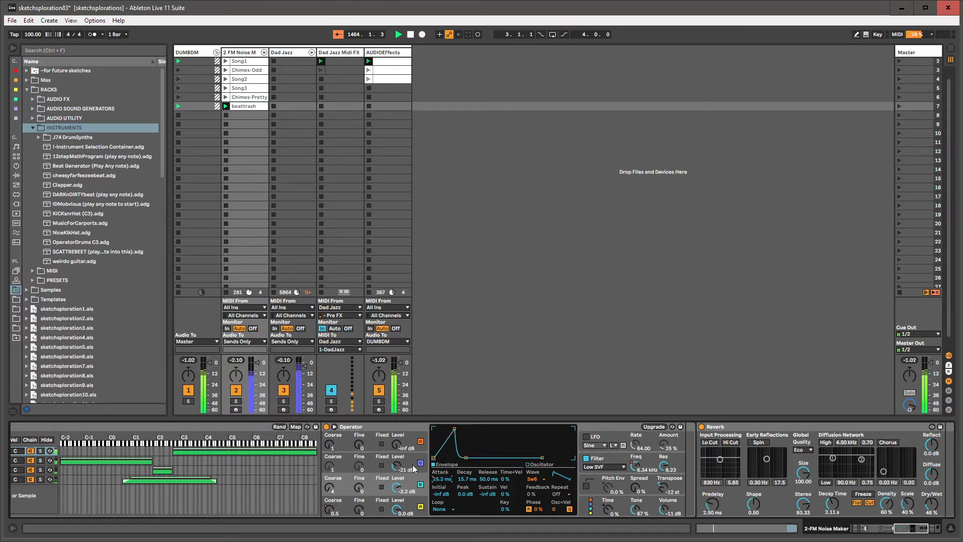
drag(397, 466, 398, 502)
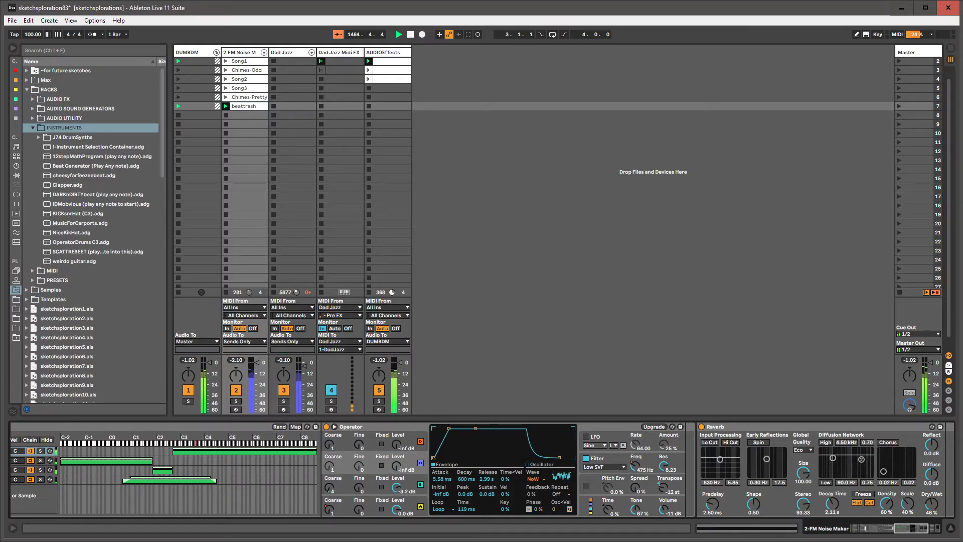
drag(398, 466, 397, 426)
drag(397, 466, 397, 426)
drag(397, 466, 397, 482)
Step: Show the automation envelope of Operator's Spread, unlink its loop, and set its start to 3.2.1 and loop length to 6.3.3
drag(638, 487, 637, 476)
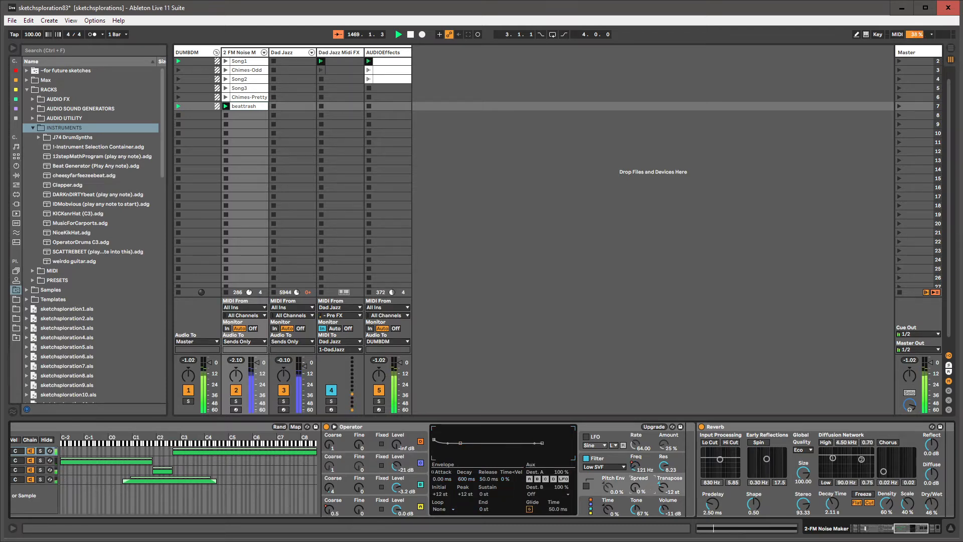
key(shift+Tab)
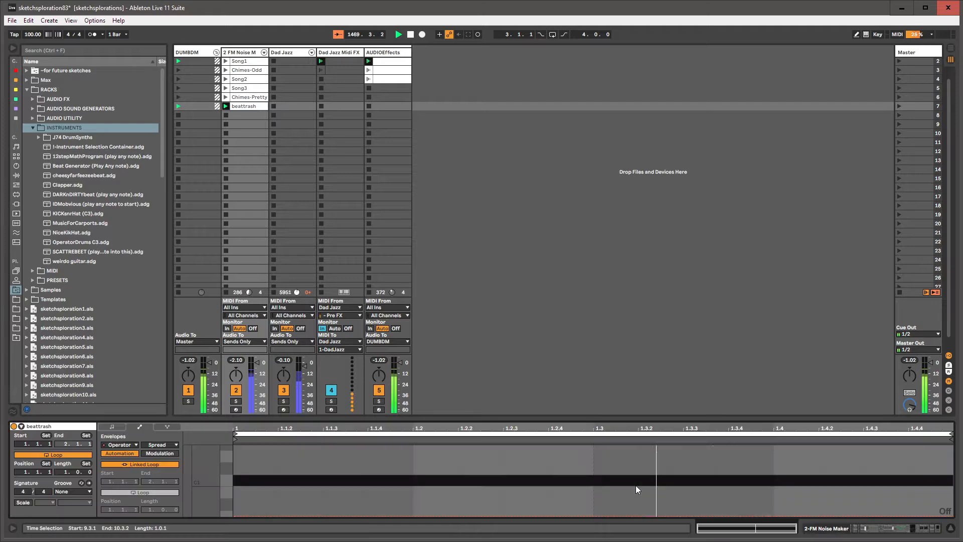
click(143, 464)
drag(149, 510, 149, 504)
drag(235, 440, 635, 439)
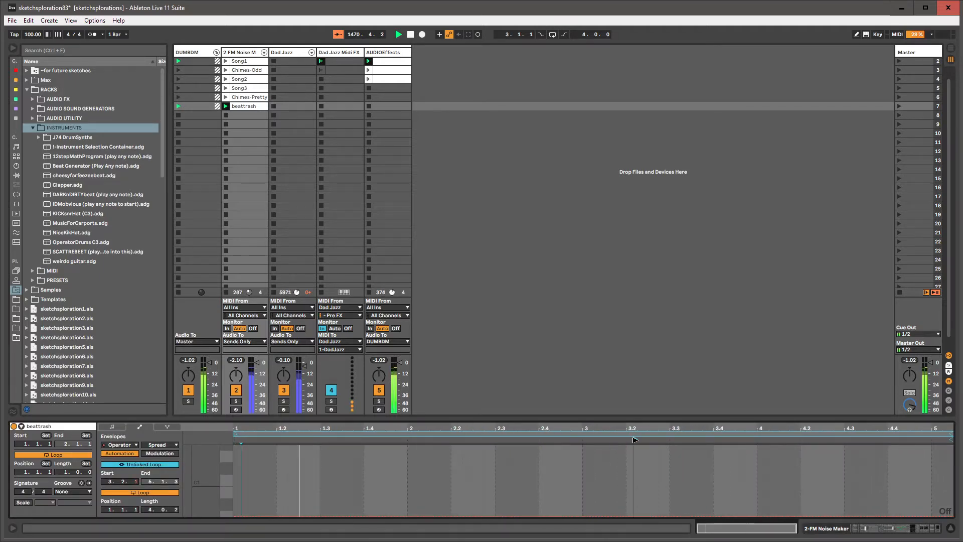
drag(951, 434, 962, 434)
Step: Record Operator Spread movements into the beattrash clip's automation and select the whole recorded envelope
key(shift+Tab)
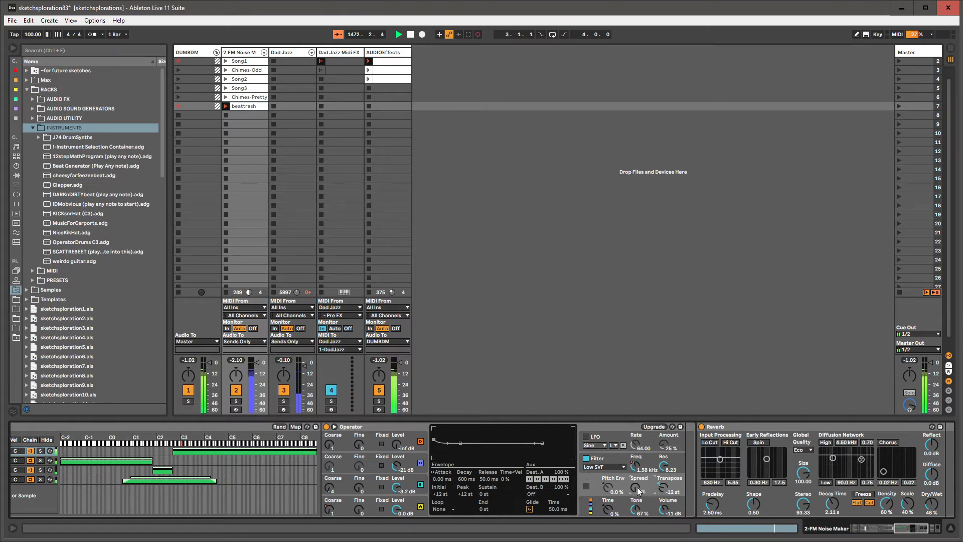
key(ctrl+shift+F9)
mouse_move(635, 487)
mouse_down()
mouse_move(636, 479)
mouse_move(635, 504)
mouse_move(636, 470)
mouse_up()
key(shift+Tab)
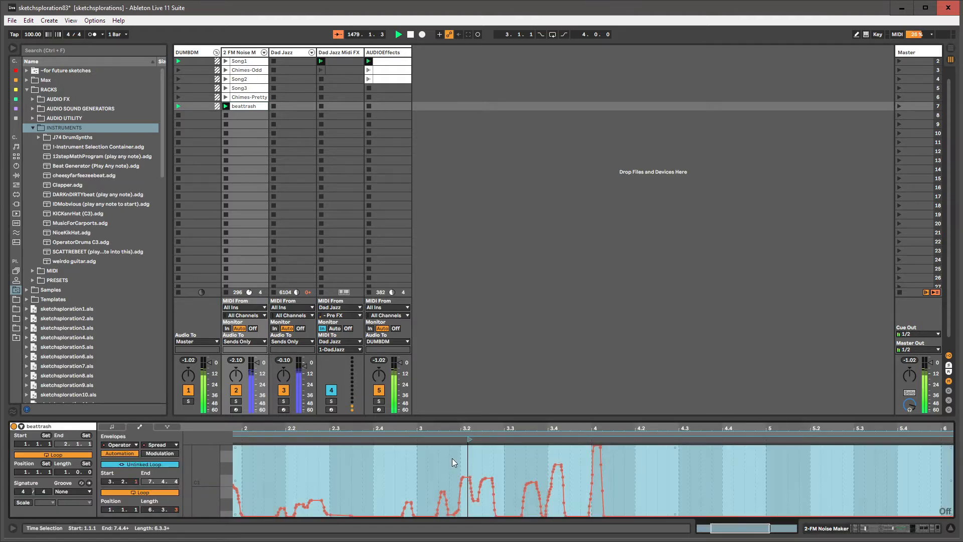
right_click(453, 459)
key(Escape)
Step: Show oscillator C's level automation envelope, unlink its loop, and set its start to 3.1.1 and loop length to 8.1.1
key(shift+Tab)
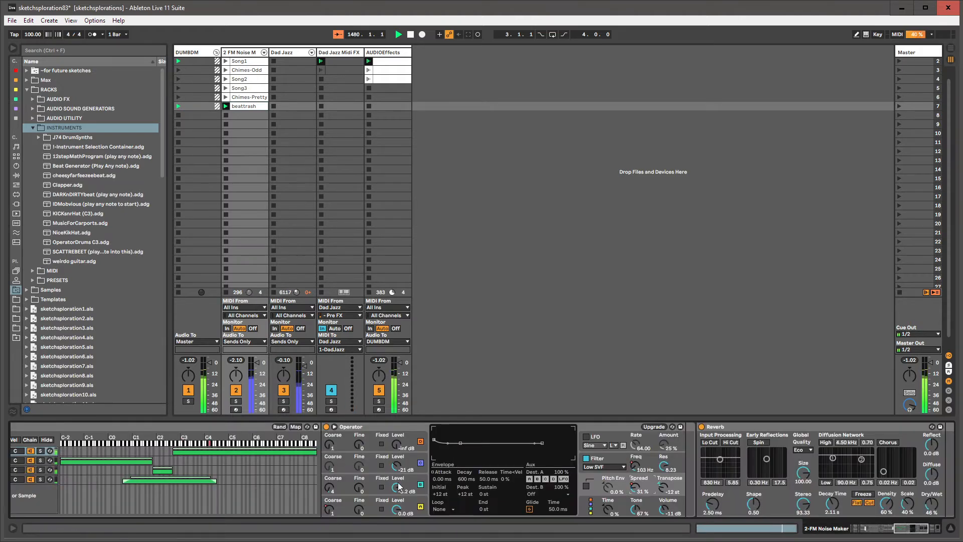
click(380, 471)
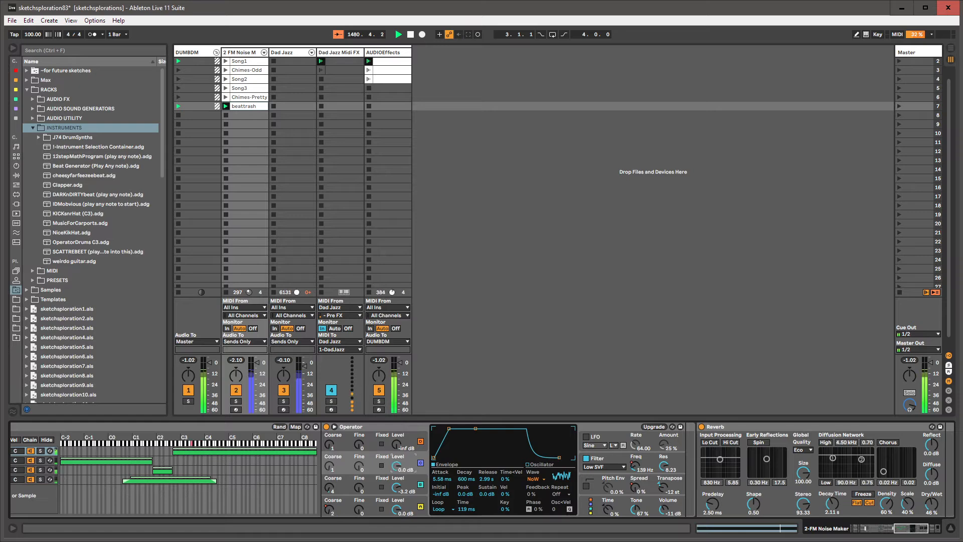
drag(394, 467, 394, 446)
key(shift+Tab)
click(141, 464)
drag(149, 510, 149, 488)
drag(235, 439, 527, 439)
drag(952, 434, 960, 435)
Step: Record oscillator C level movements into the beattrash clip's automation and select the whole recorded envelope
key(shift+Tab)
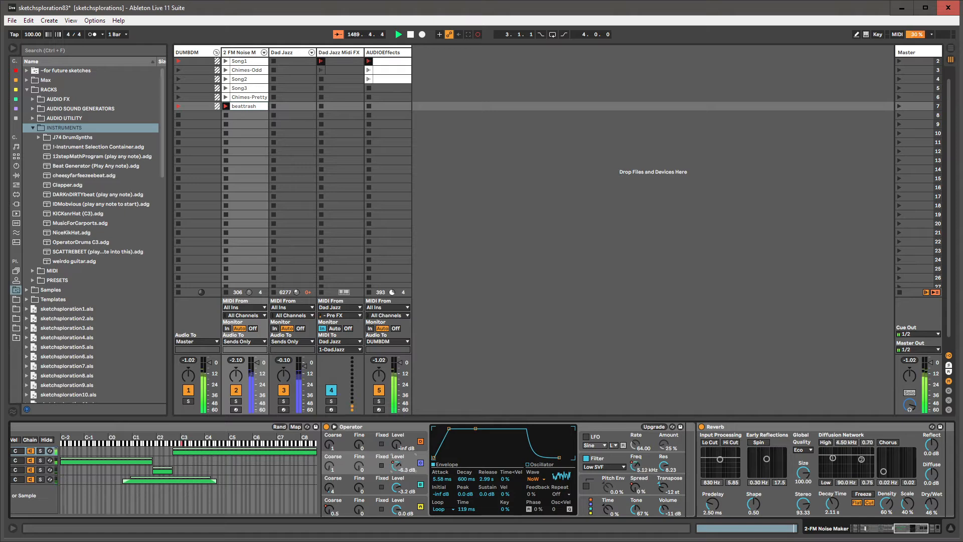
key(shift+Tab)
right_click(393, 464)
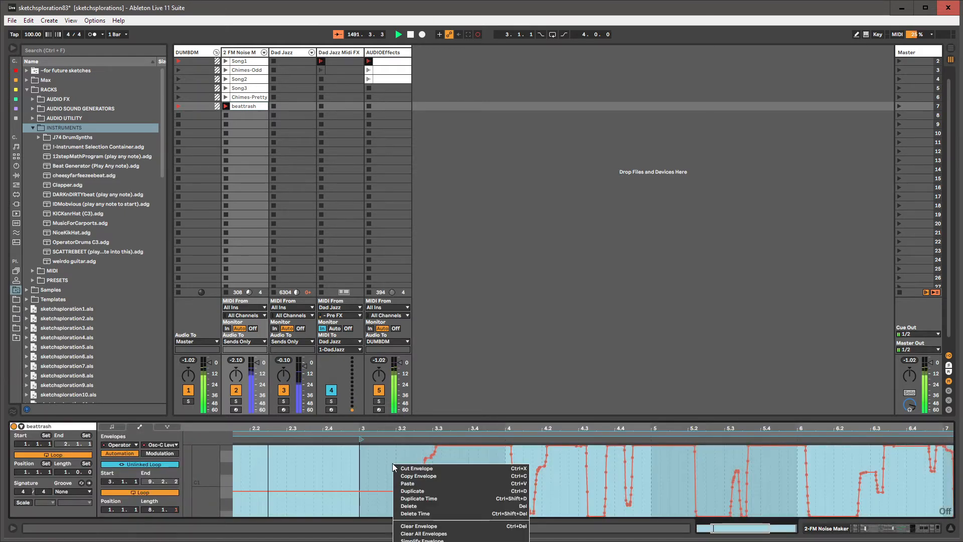
key(Escape)
key(shift+Tab)
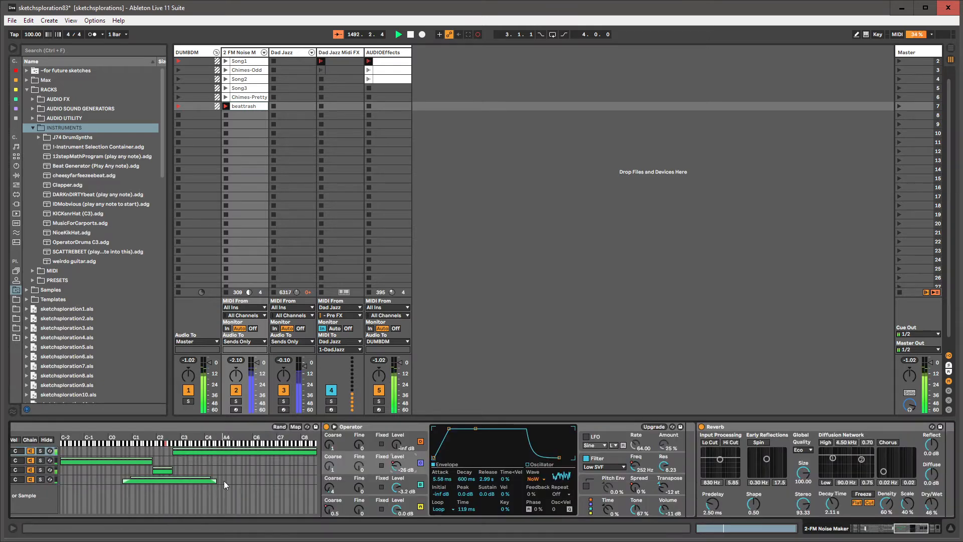
Step: Switch the third and fourth rack chains off and back on to compare their contribution to the sound
click(30, 479)
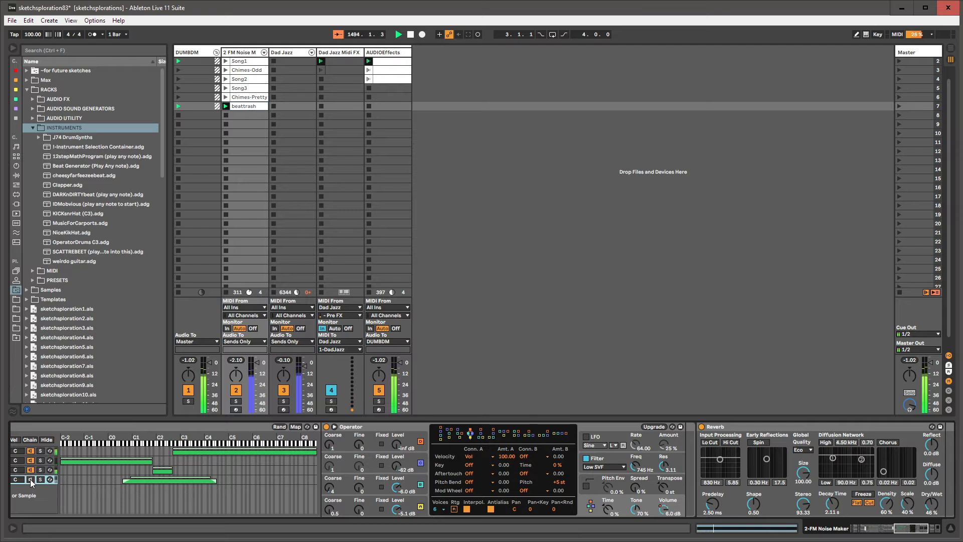
click(30, 470)
click(31, 479)
click(30, 470)
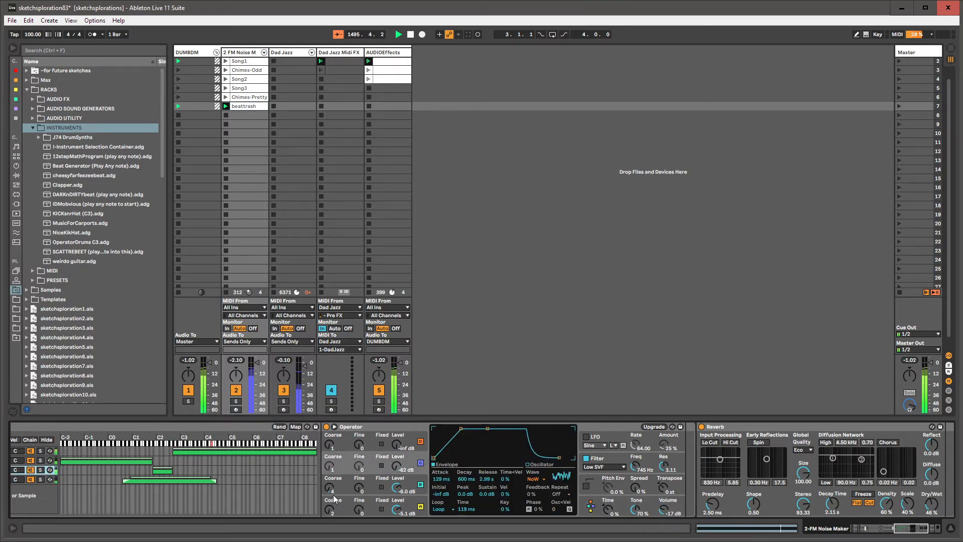
Step: Set oscillator A's Coarse envelope to an unlinked loop with start 1.4.1 and length 4.0.3, and record Coarse movements into it
drag(329, 506, 328, 513)
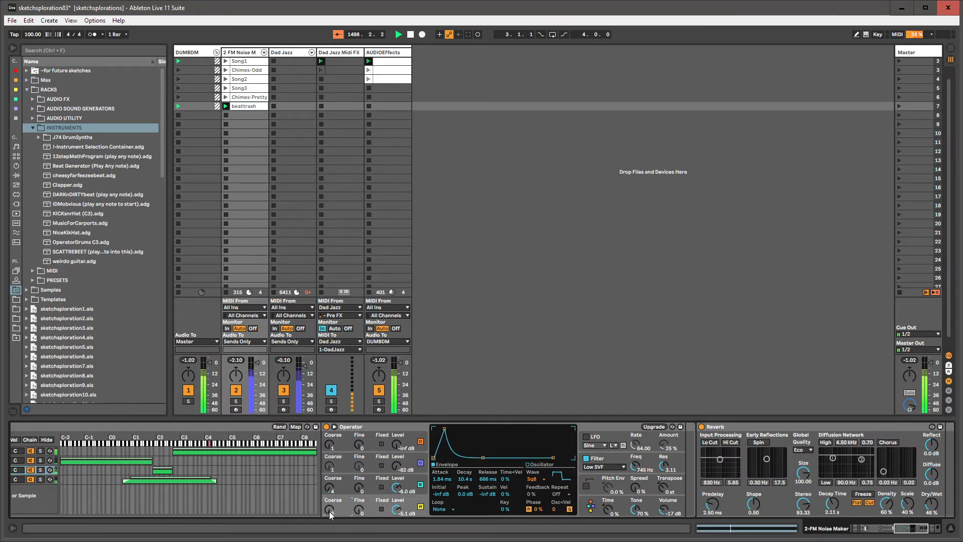
key(shift+Tab)
drag(148, 509, 149, 503)
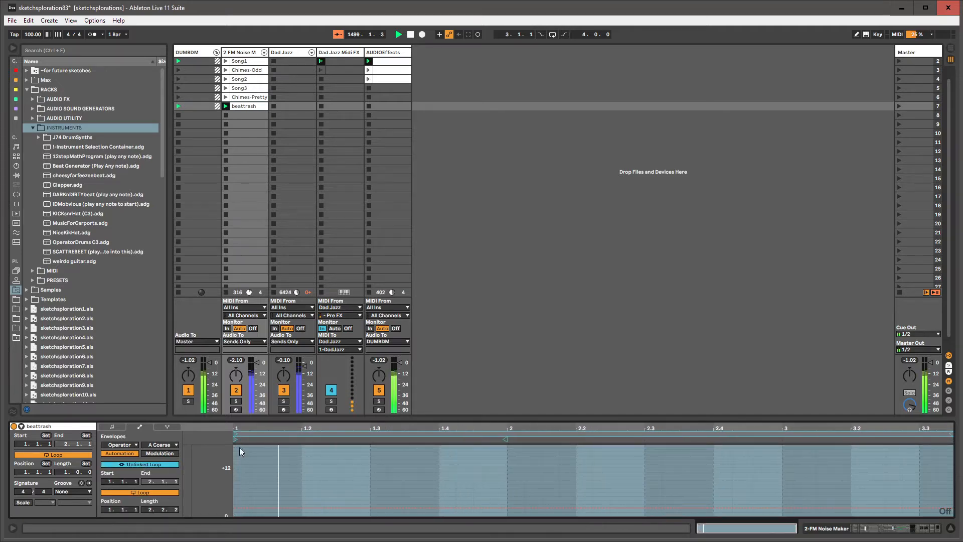
mouse_move(236, 439)
mouse_down()
mouse_move(445, 439)
mouse_move(429, 439)
mouse_up()
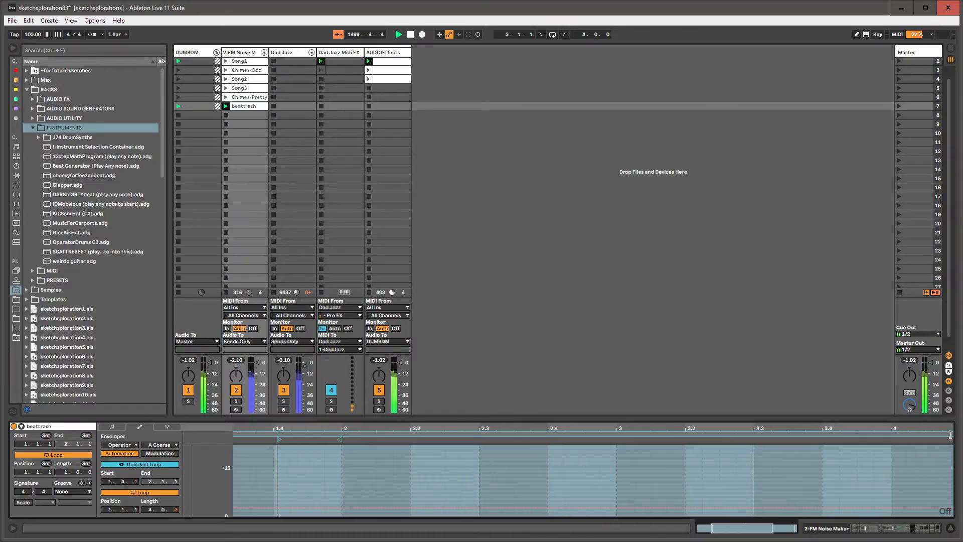
key(shift+Tab)
key(ctrl+shift+F9)
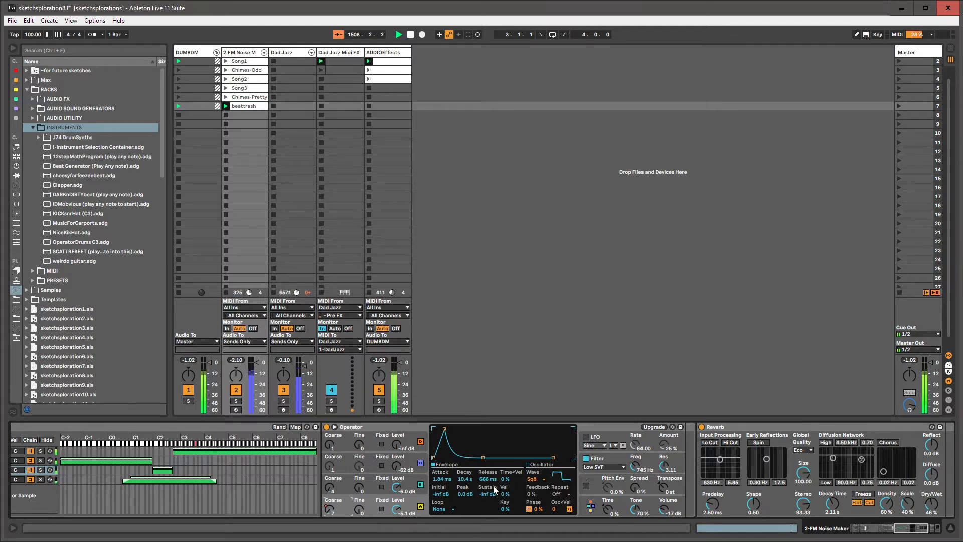
Step: Show oscillator A's attack automation envelope, unlink its loop, and set its start to 2.1.1 and loop length to 15.0.3
mouse_move(442, 479)
mouse_down()
mouse_move(442, 427)
mouse_move(441, 495)
mouse_up()
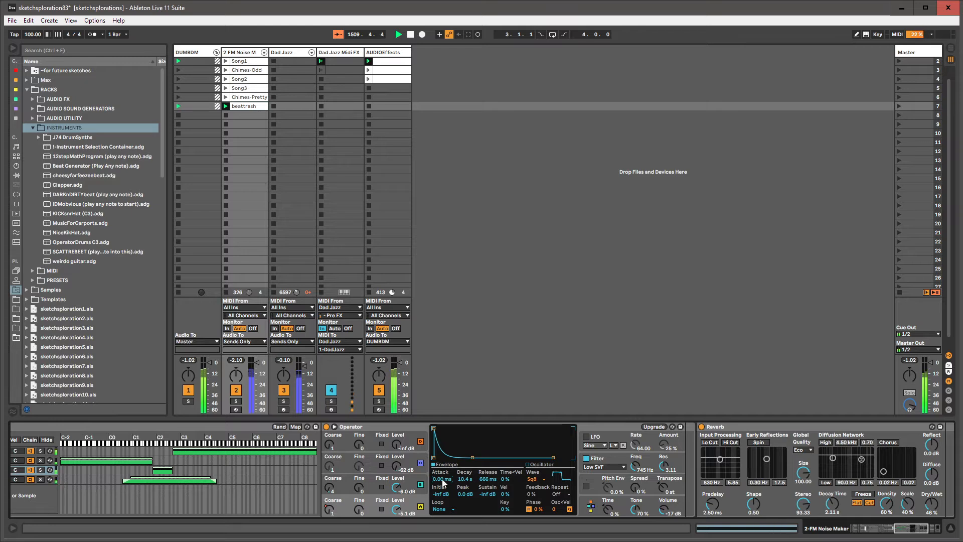
key(shift+Tab)
click(141, 465)
drag(149, 509, 149, 477)
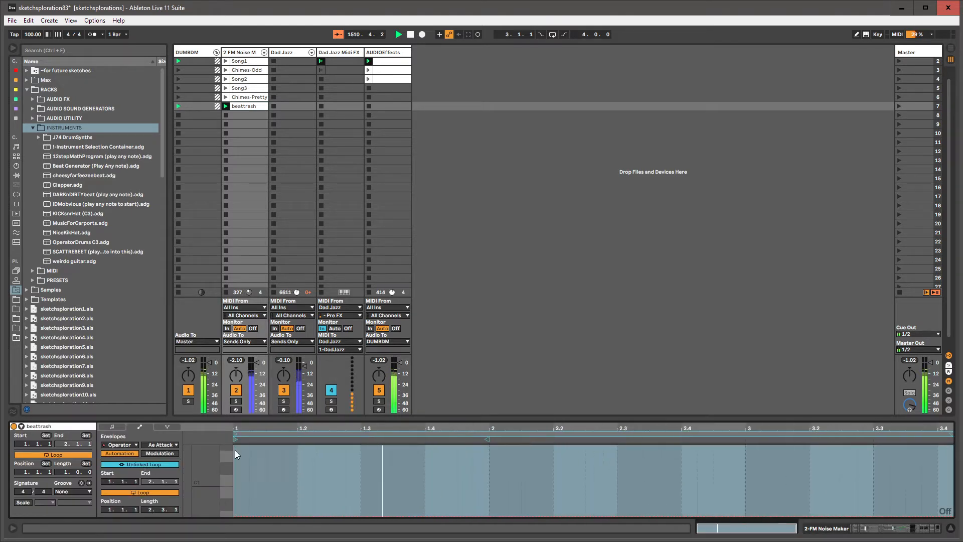
drag(235, 439, 496, 439)
drag(951, 434, 935, 435)
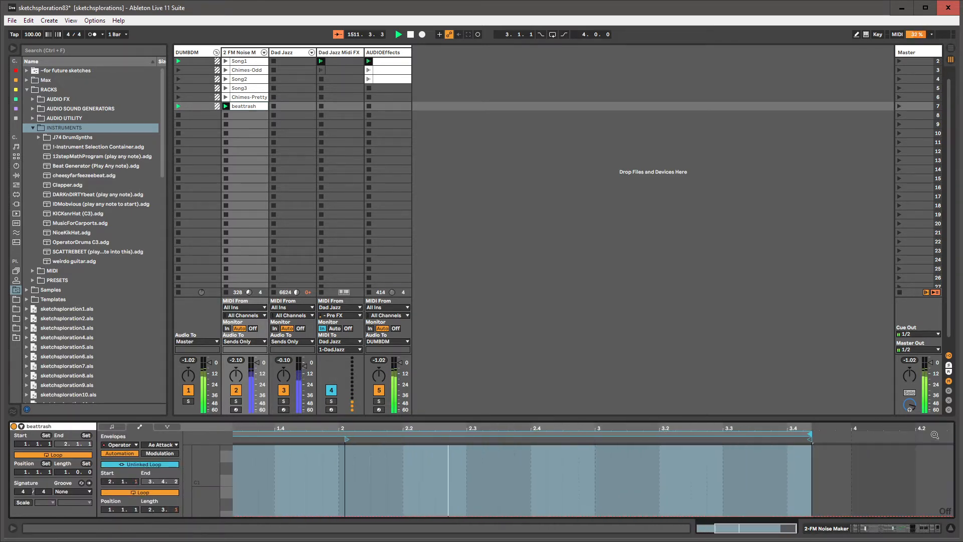
drag(149, 509, 149, 479)
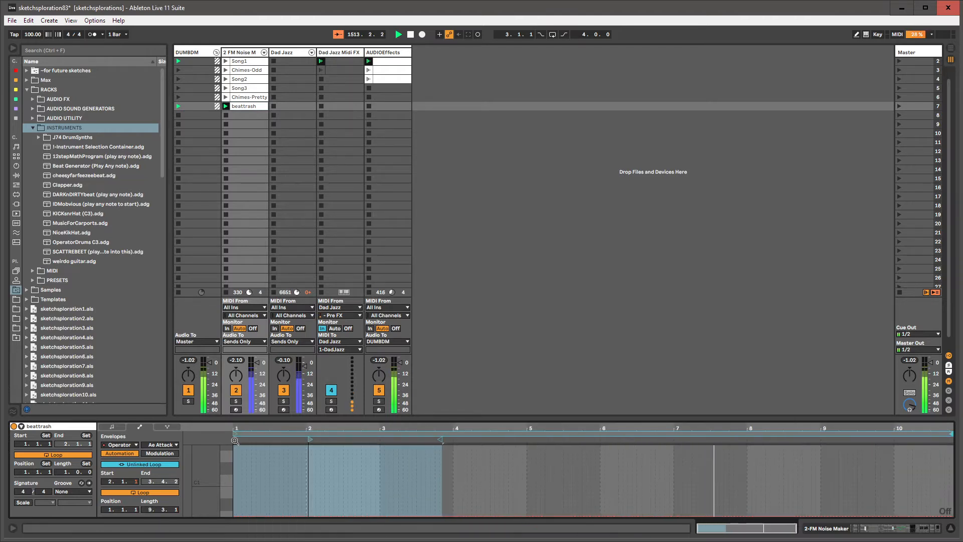
drag(951, 434, 950, 435)
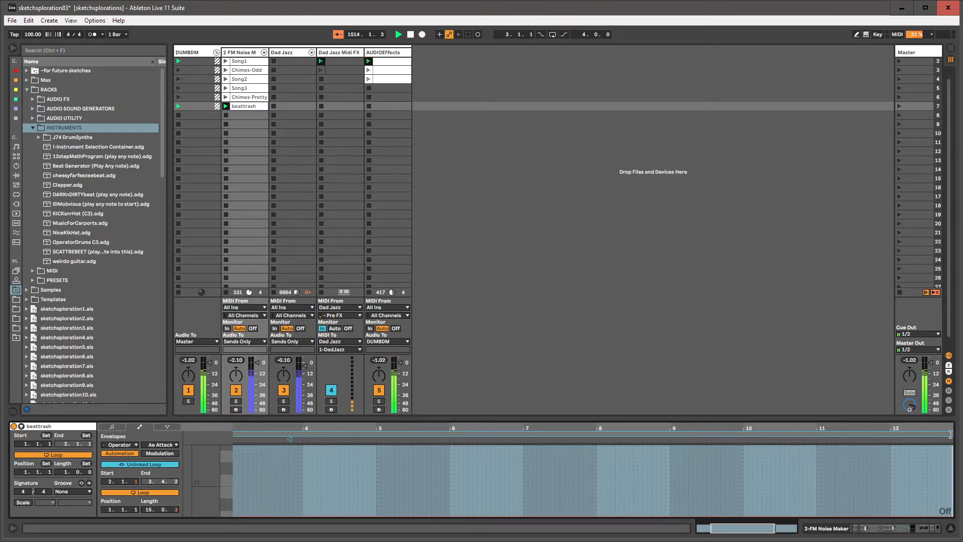
Step: Record oscillator A attack movements into the beattrash clip's automation and show the recorded envelope
key(shift+Tab)
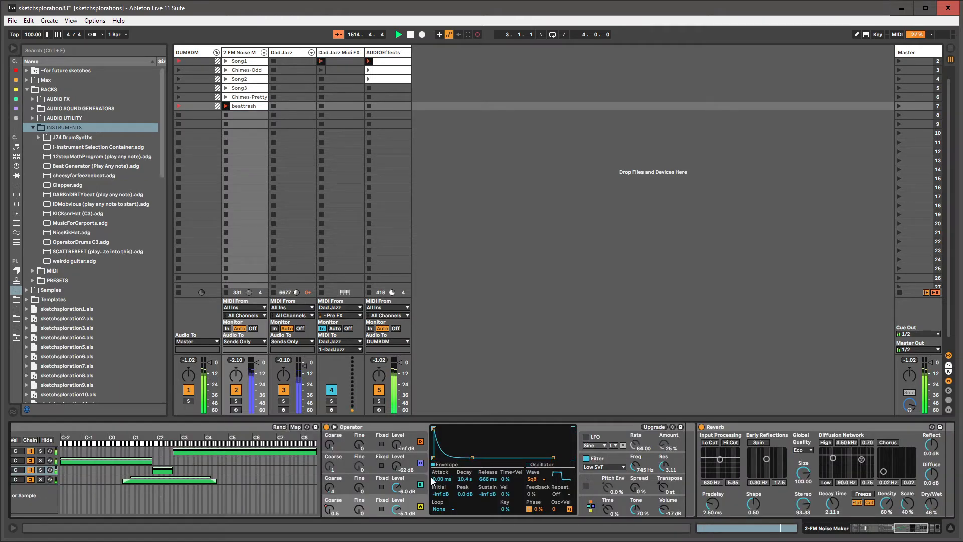
mouse_move(432, 480)
mouse_down()
mouse_move(432, 449)
mouse_move(437, 480)
mouse_up()
key(ctrl+shift+F9)
key(shift+Tab)
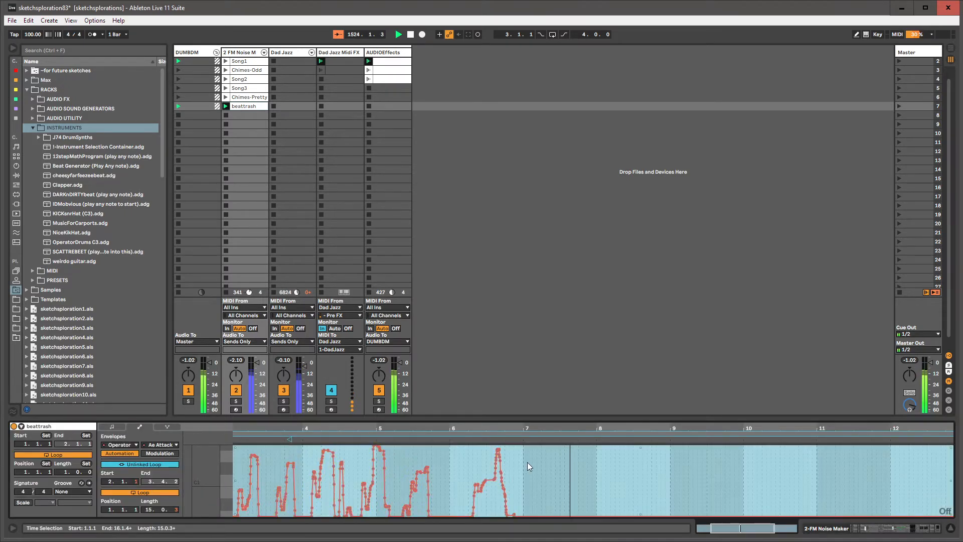
Step: Duplicate the recorded attack movements further along the loop and simplify the whole attack envelope
drag(527, 462, 237, 450)
key(ctrl+d)
click(261, 451)
key(ctrl+a)
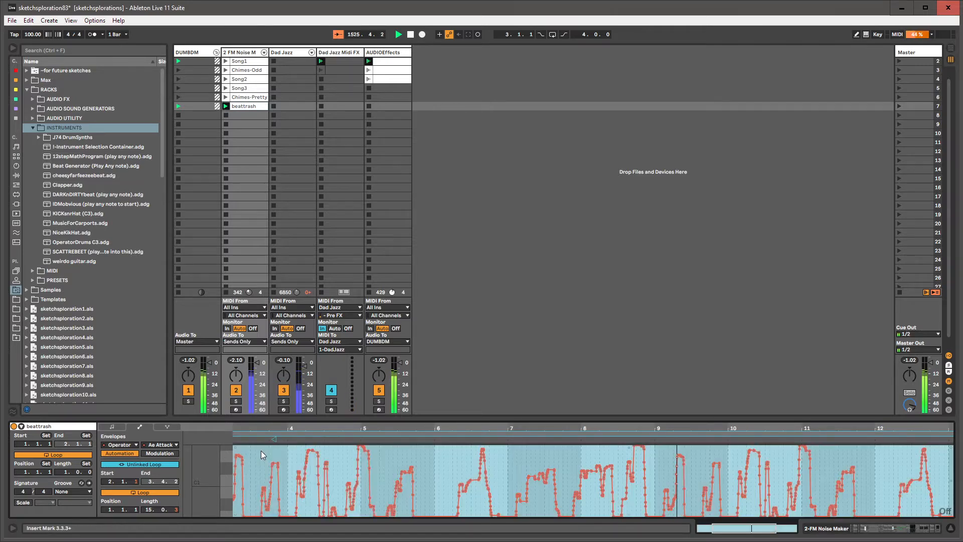
right_click(261, 450)
key(s)
key(shift+Tab)
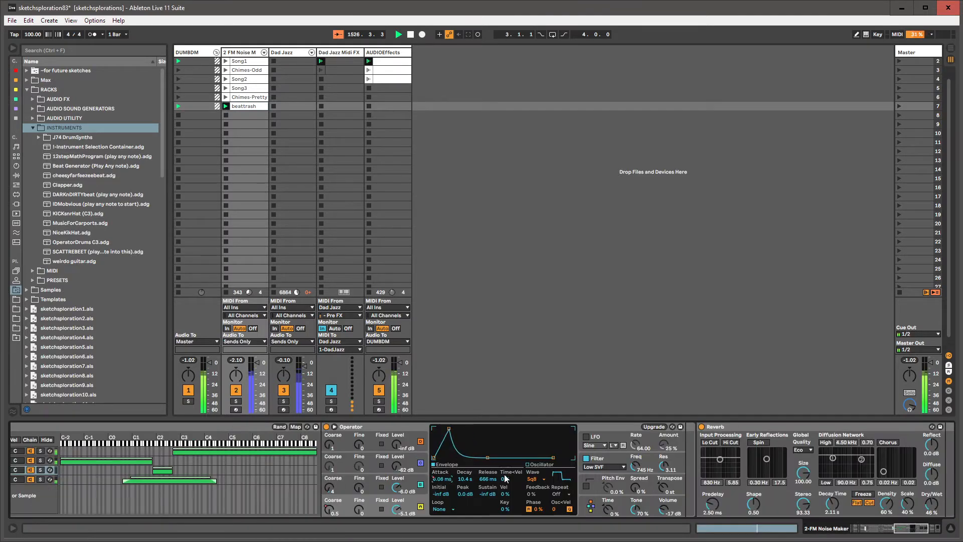
Step: Show the automation envelope of Operator's filter frequency in the beattrash clip
right_click(635, 466)
click(642, 482)
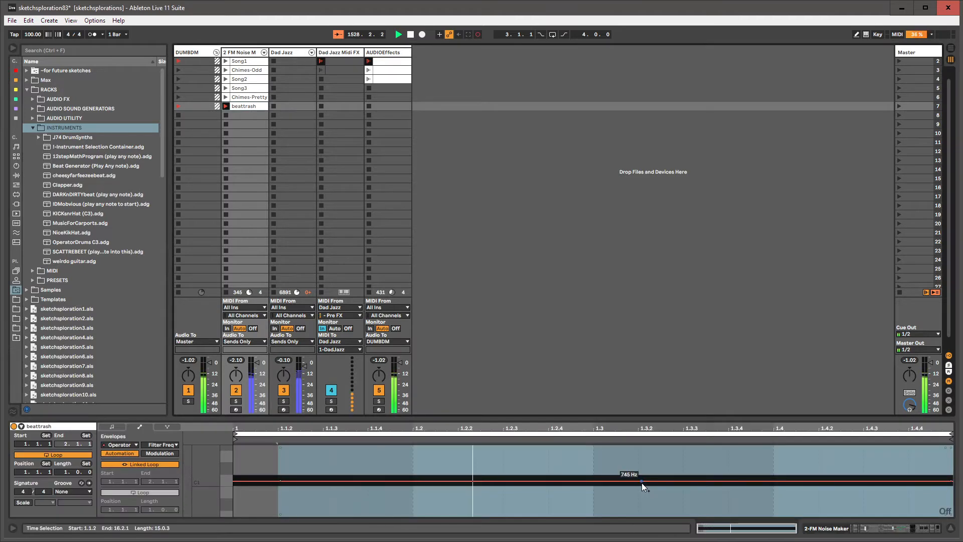
key(shift+Tab)
key(shift+Tab)
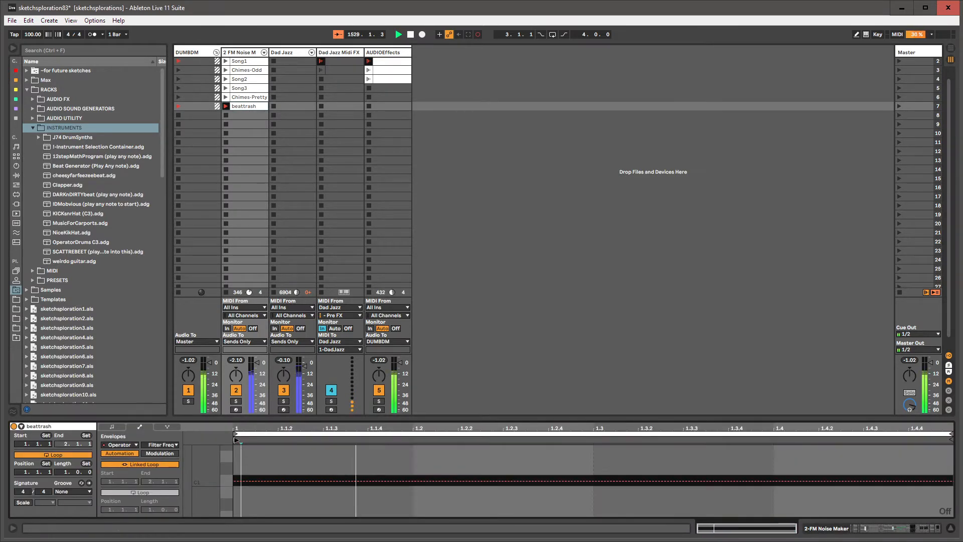
drag(950, 434, 909, 391)
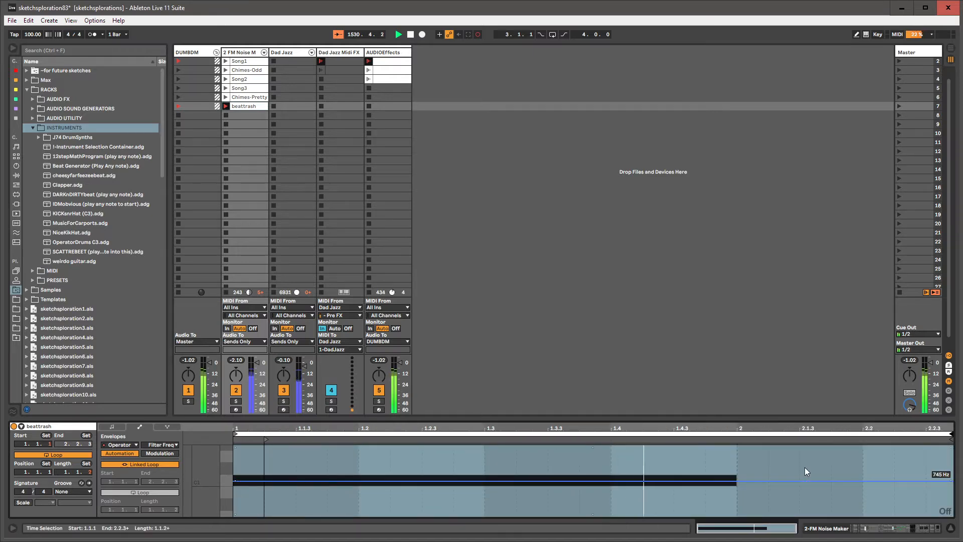
click(455, 473)
drag(951, 434, 960, 435)
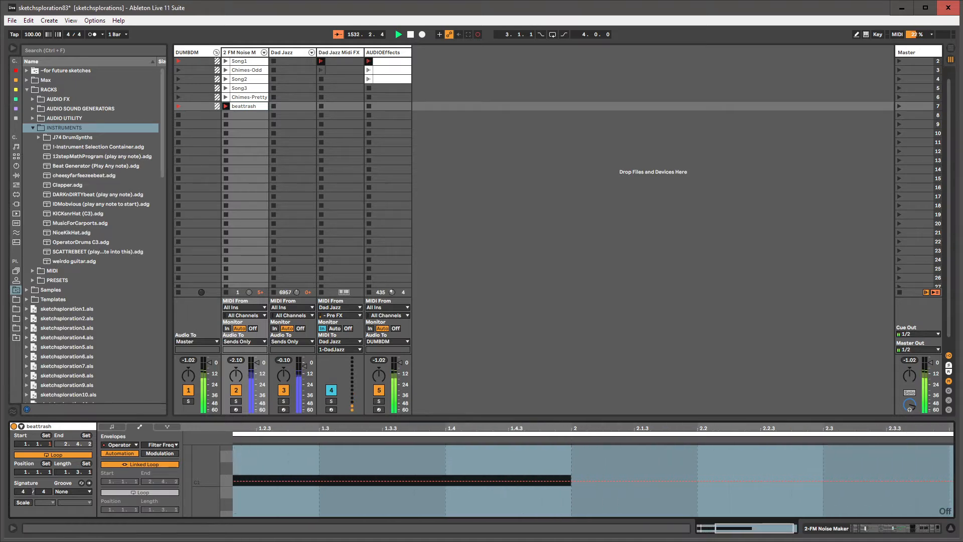
drag(785, 429, 798, 397)
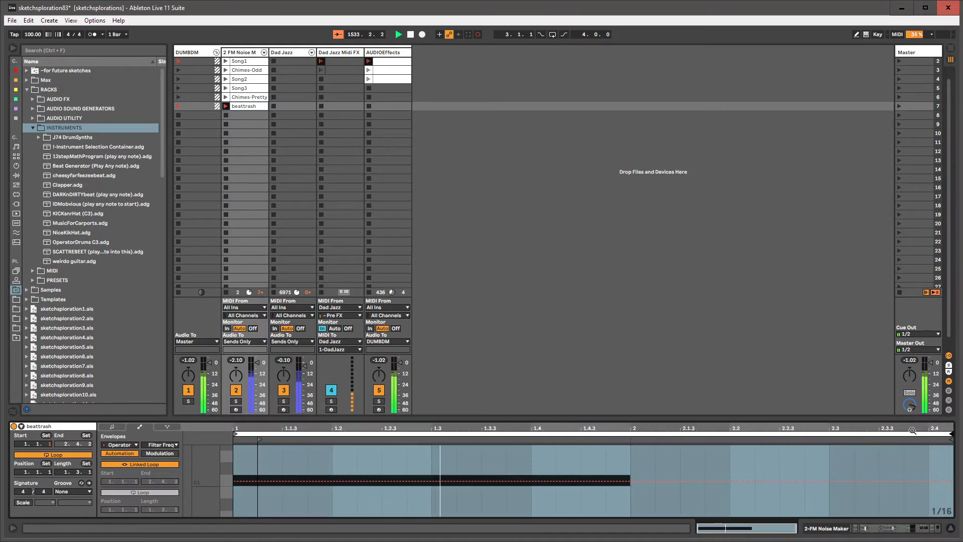
drag(951, 433, 631, 434)
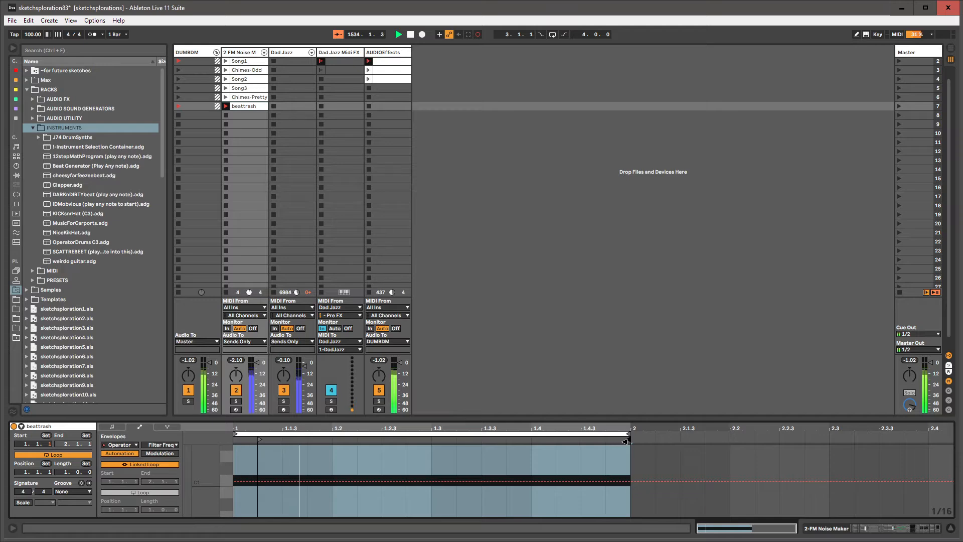
Step: Unlink the filter frequency envelope's loop and set its loop length to 6.2.2
click(146, 490)
drag(149, 510, 149, 496)
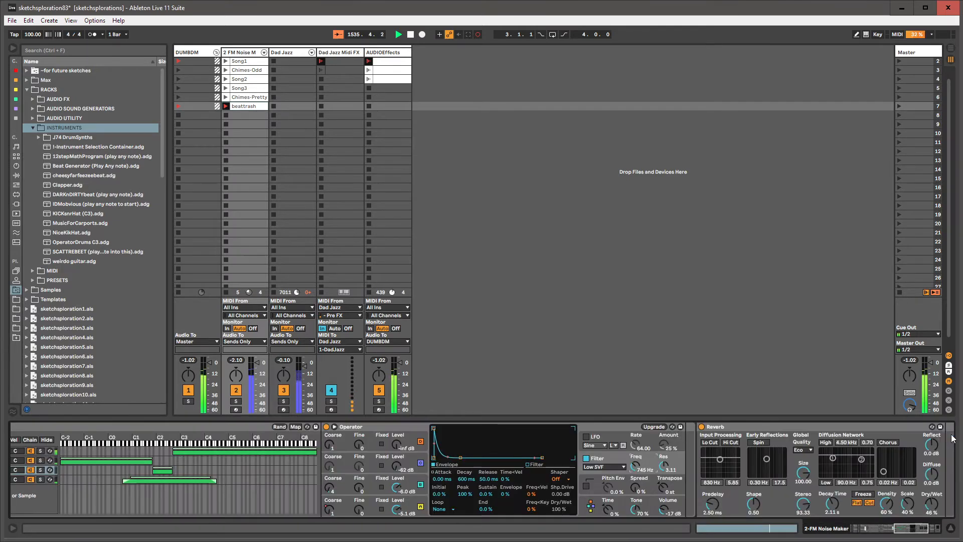
key(shift+Tab)
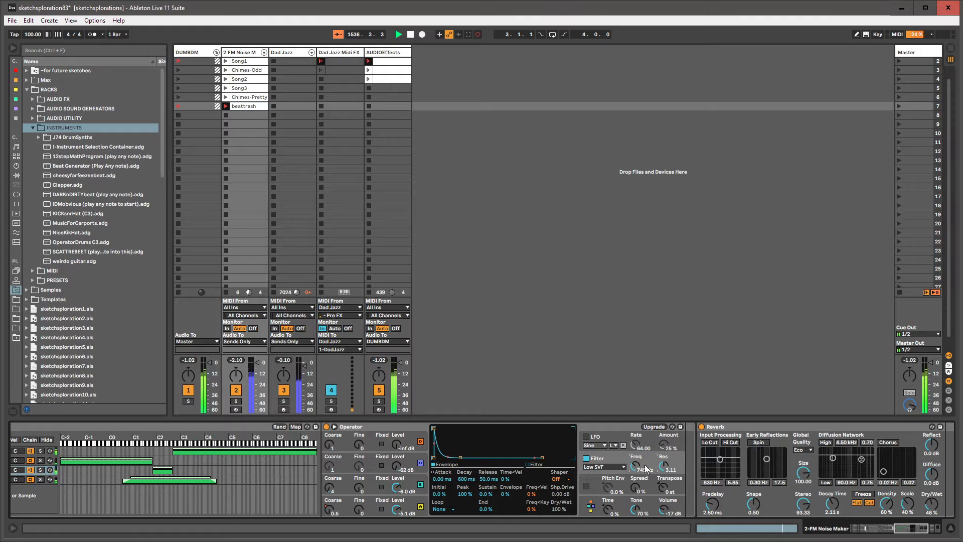
Step: Record Operator filter frequency movements into the beattrash clip's automation and select the whole recorded envelope
drag(644, 465, 644, 456)
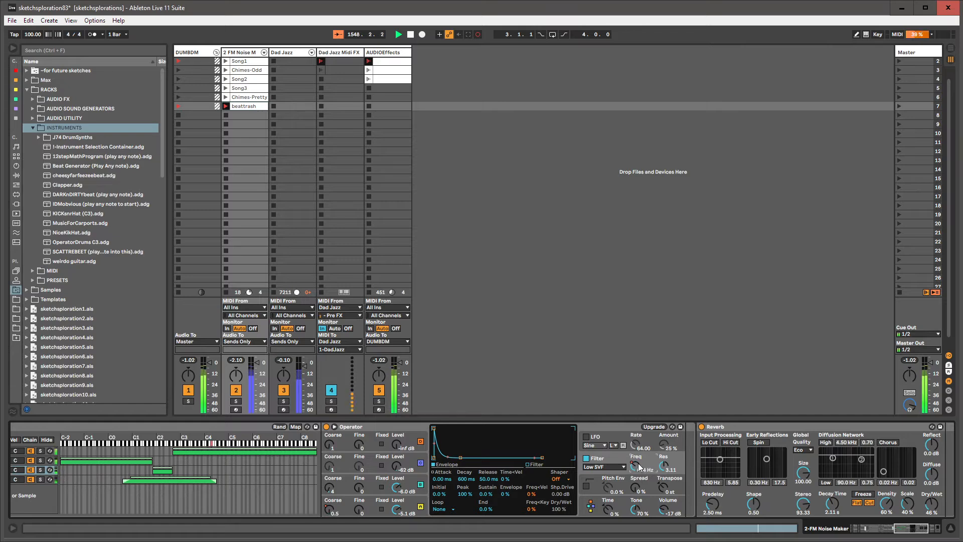
key(shift+Tab)
key(ctrl+a)
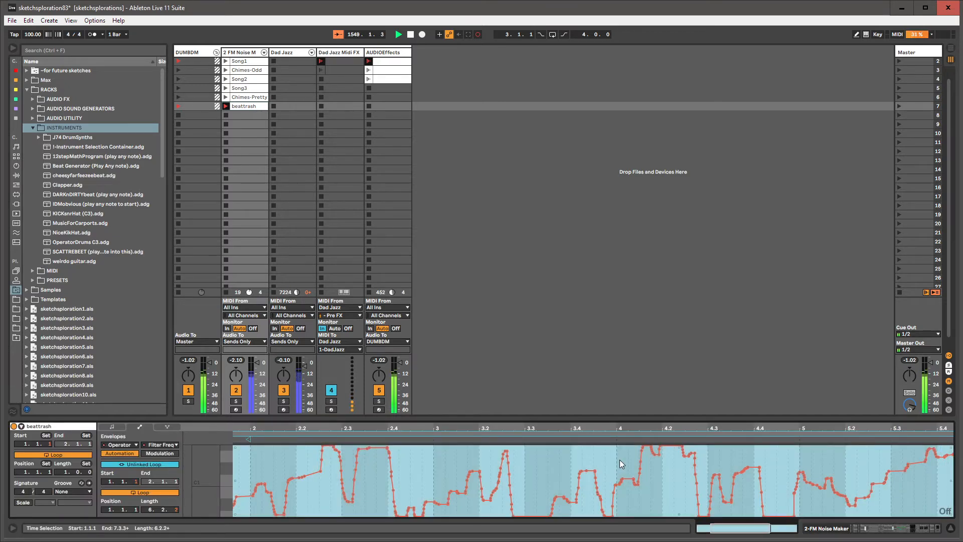
right_click(620, 460)
Step: Show the automation envelope of Operator's filter resonance, unlink its loop, and set its loop length to 3.0.2
key(shift+Tab)
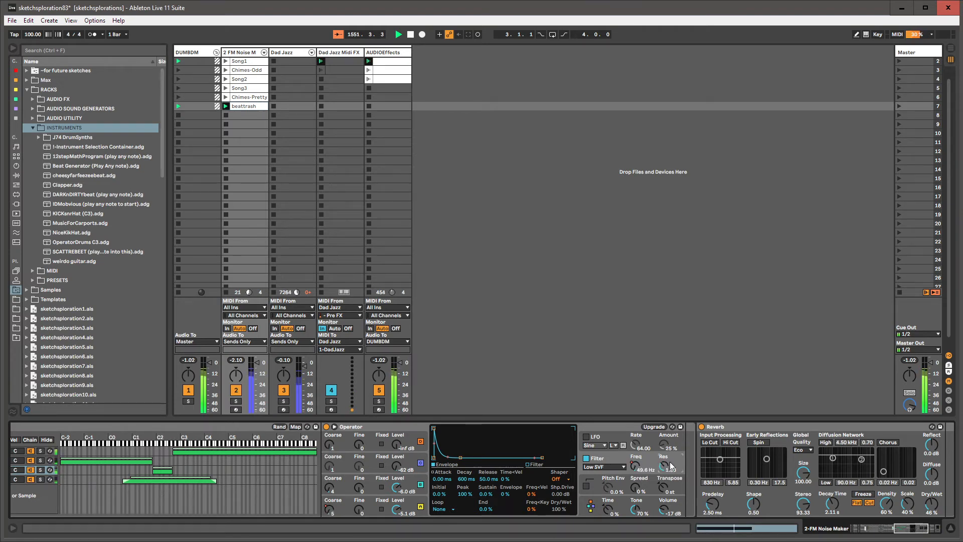
key(shift+Tab)
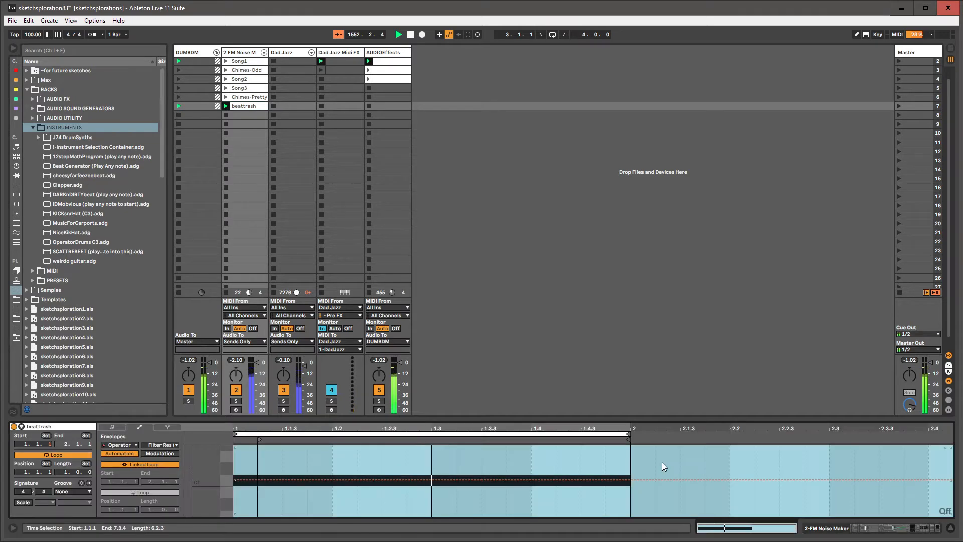
click(139, 464)
drag(149, 509, 149, 492)
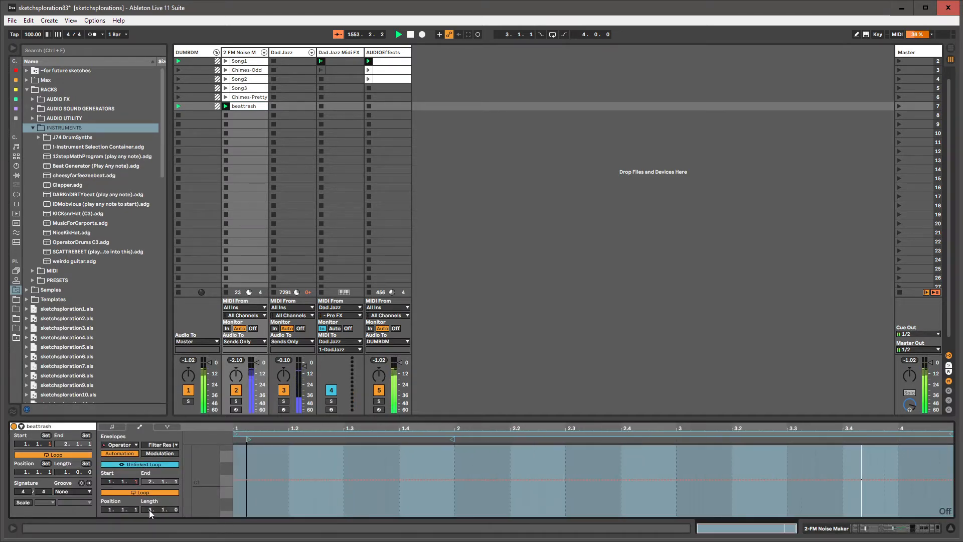
drag(951, 434, 937, 435)
key(shift+Tab)
key(shift+Tab)
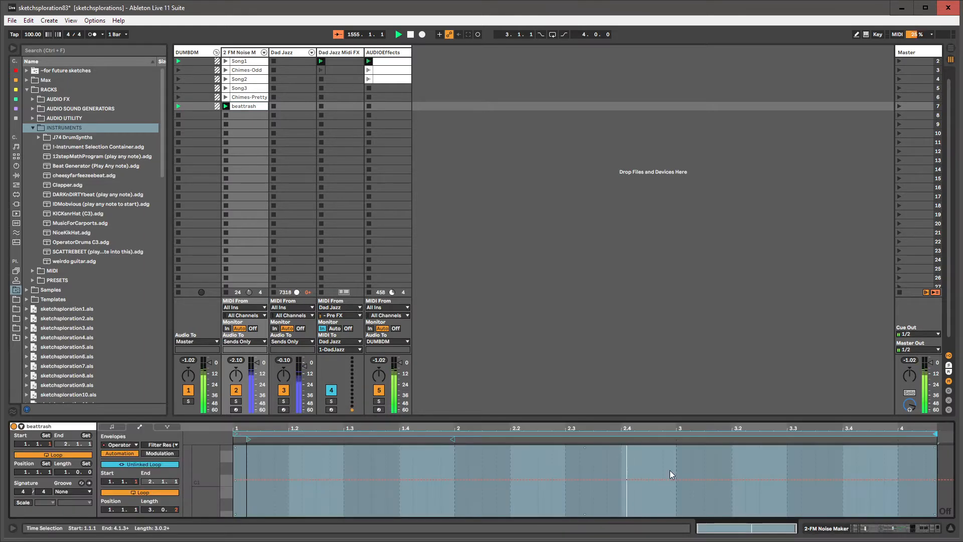
Step: Move the beattrash clip's start marker to 1.1.1 in its note view
click(113, 426)
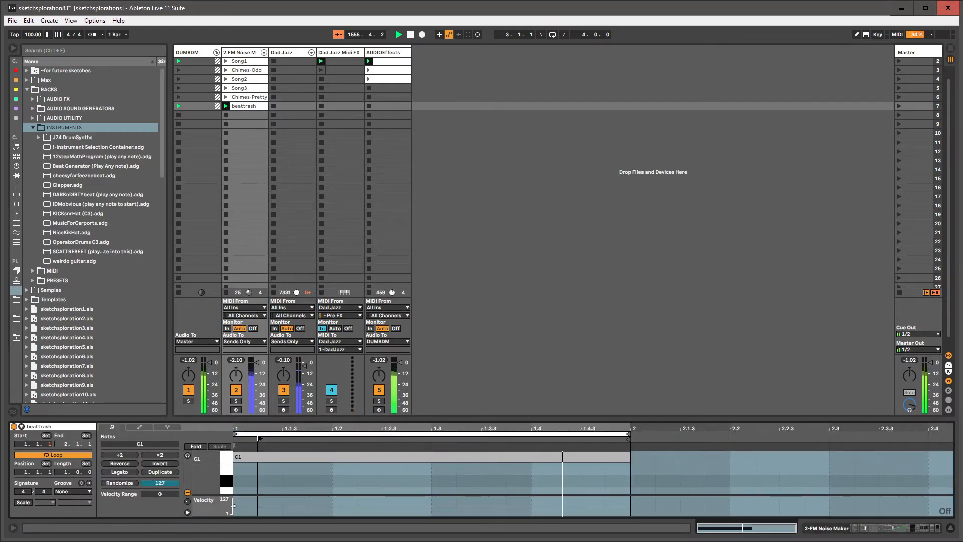
drag(249, 439, 270, 441)
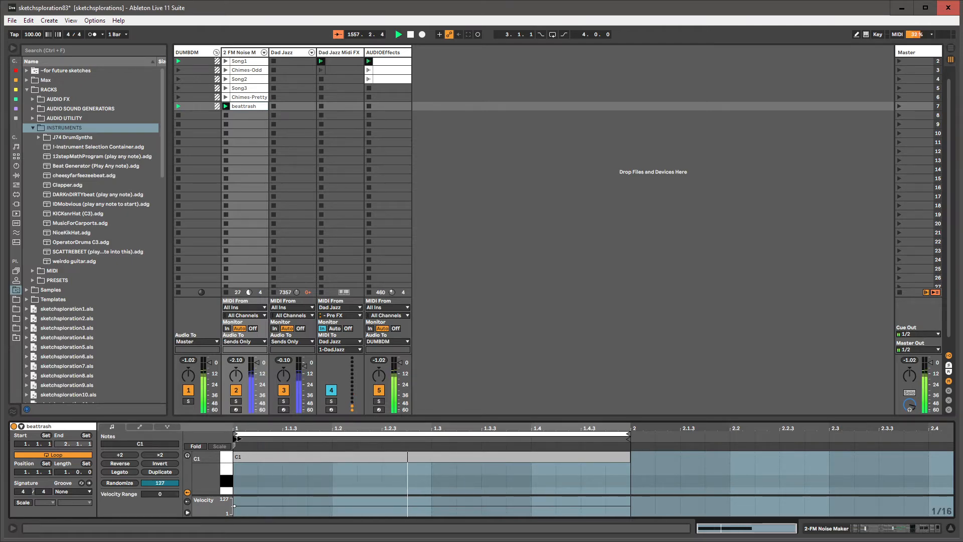
Step: Record Operator filter resonance movements into the beattrash clip's automation and show the recorded envelope
key(shift+Tab)
click(478, 35)
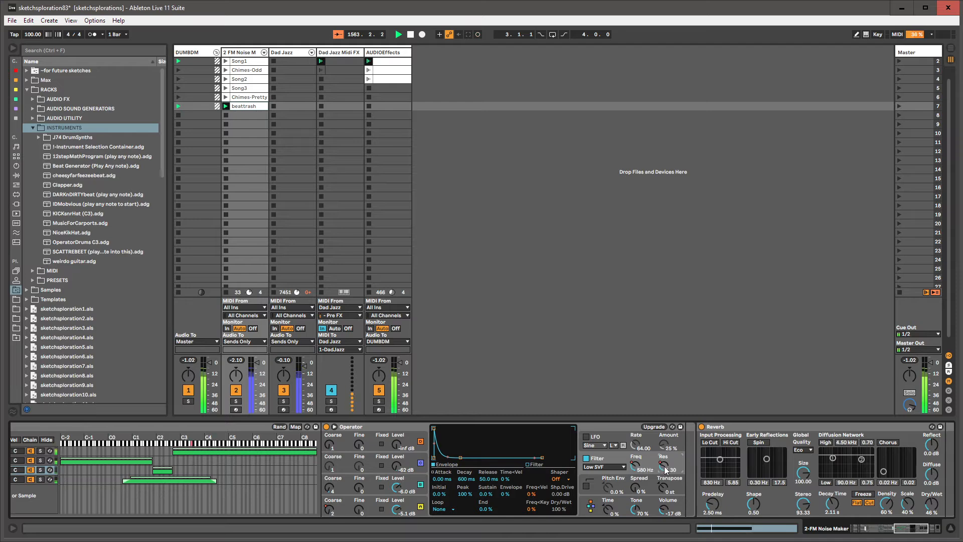
key(shift+Tab)
key(shift+Tab)
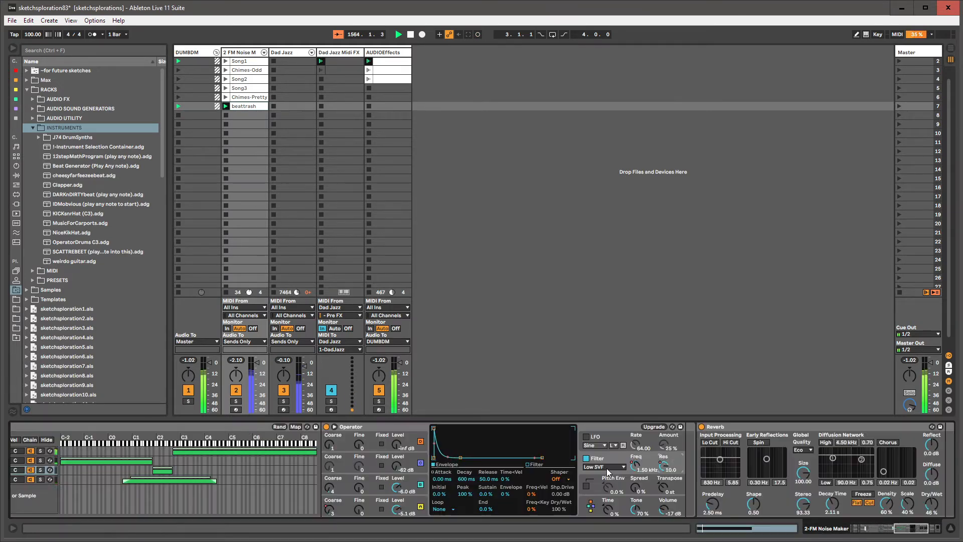
key(shift+Tab)
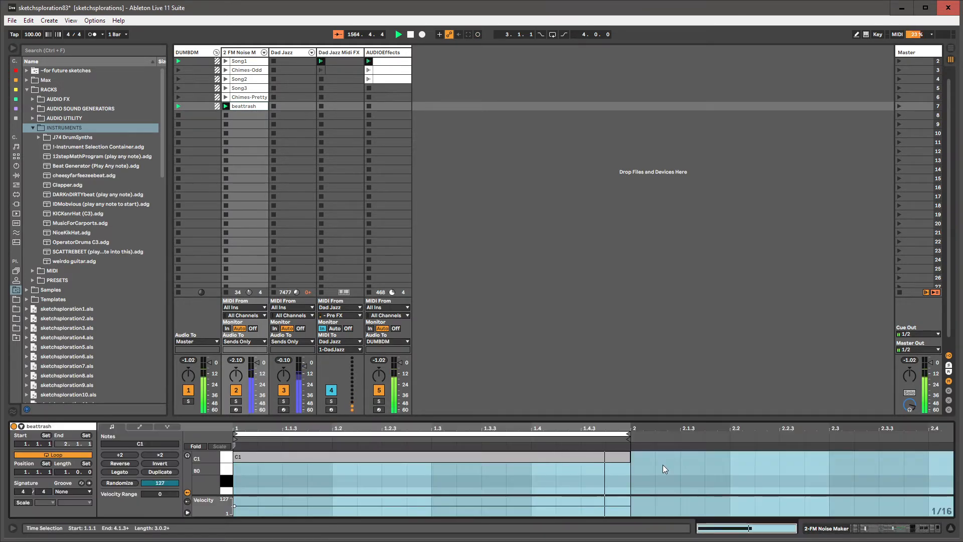
click(139, 426)
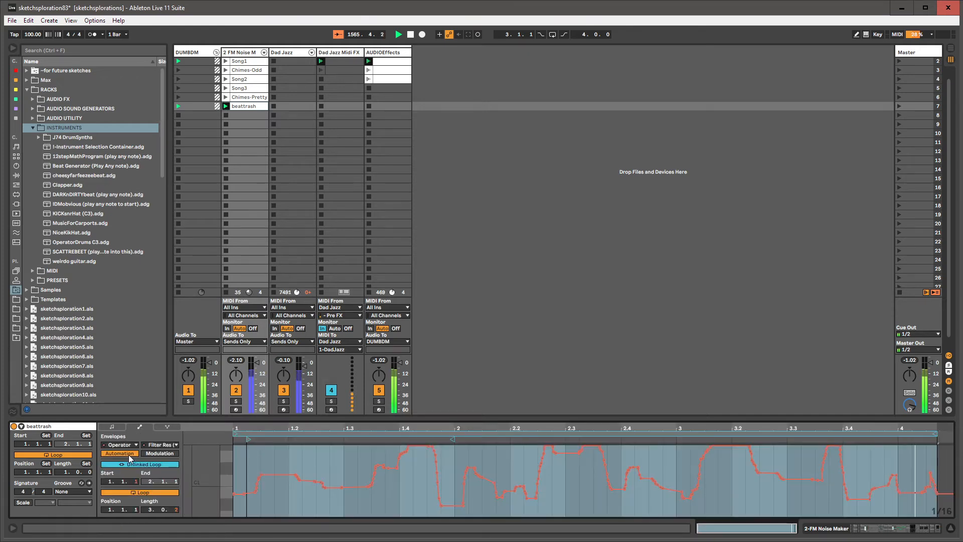
Step: Simplify the entire recorded filter resonance envelope and return to the device chain
key(ctrl+a)
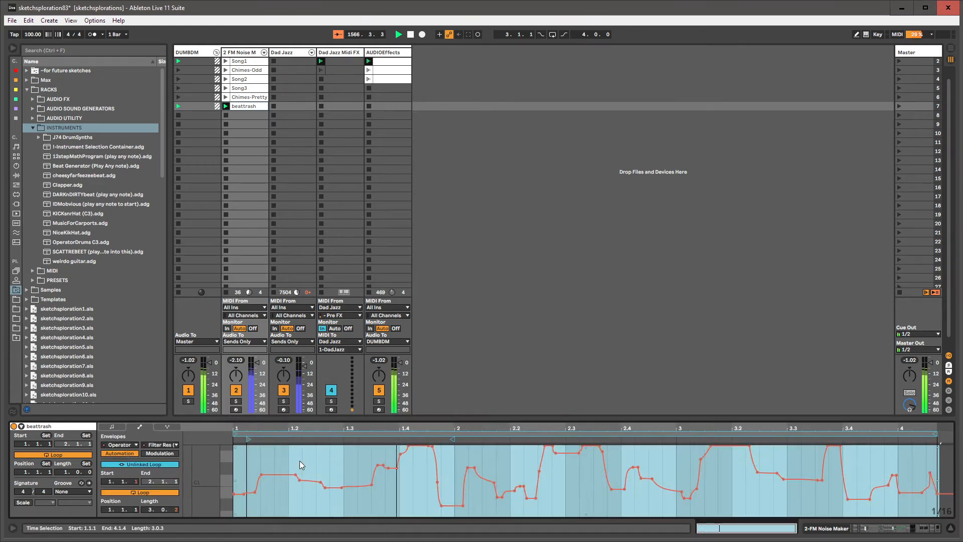
click(300, 460)
key(shift+Tab)
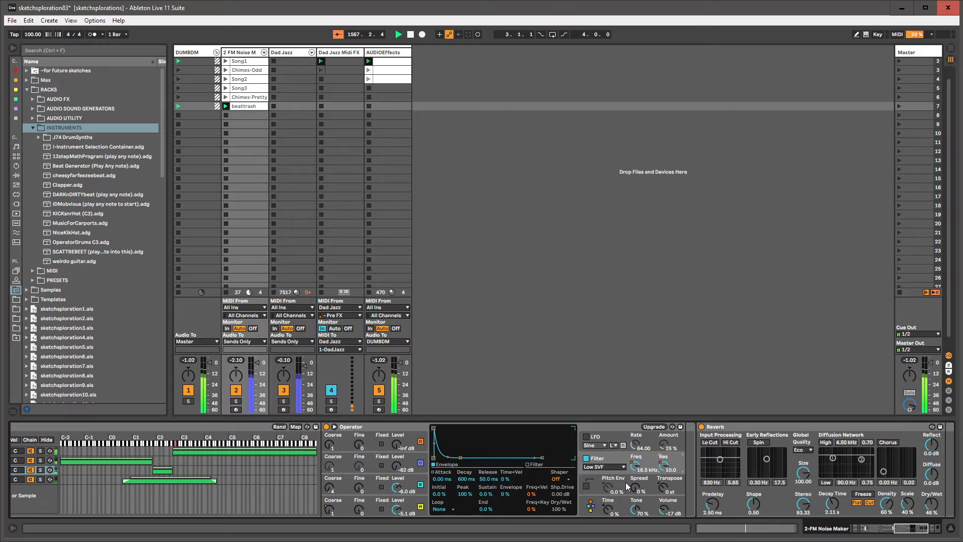
Step: Record Operator spread movements into the beattrash clip's automation and simplify the whole recorded envelope
mouse_move(627, 485)
mouse_down()
mouse_move(640, 484)
mouse_move(635, 471)
mouse_move(636, 485)
mouse_up()
key(shift+Tab)
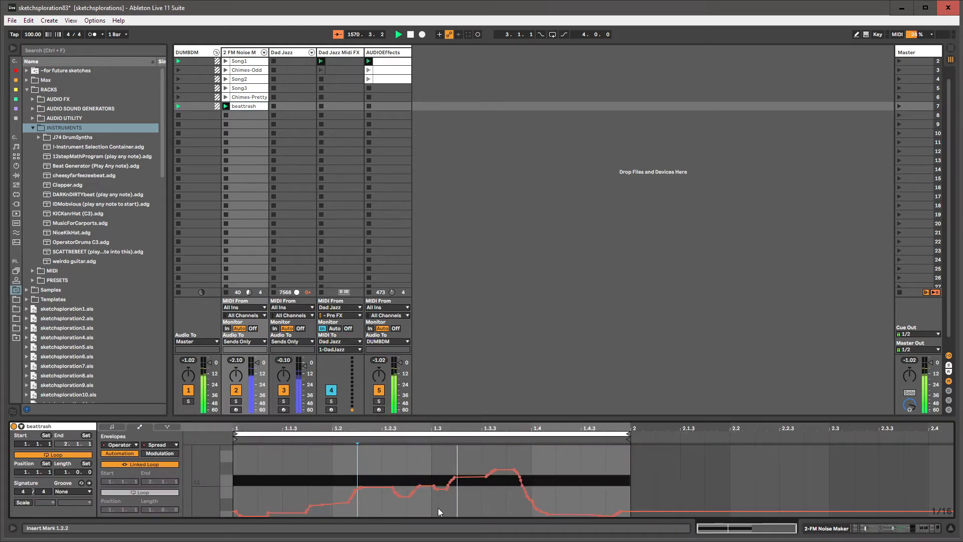
key(ctrl+a)
right_click(373, 465)
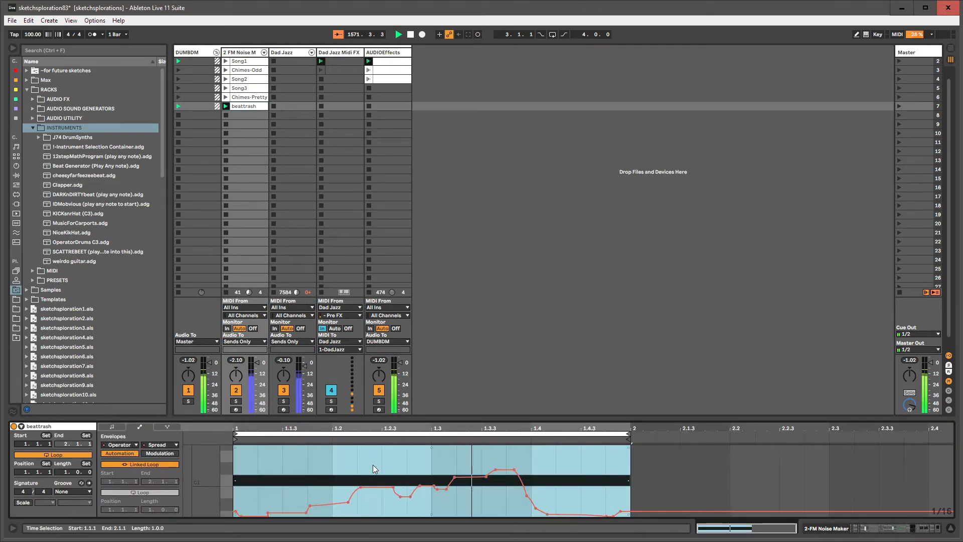
Step: Switch to the rack's second chain, record its Operator's oscillator B level movements, and show the recorded envelope
key(shift+Tab)
key(ctrl+shift+F9)
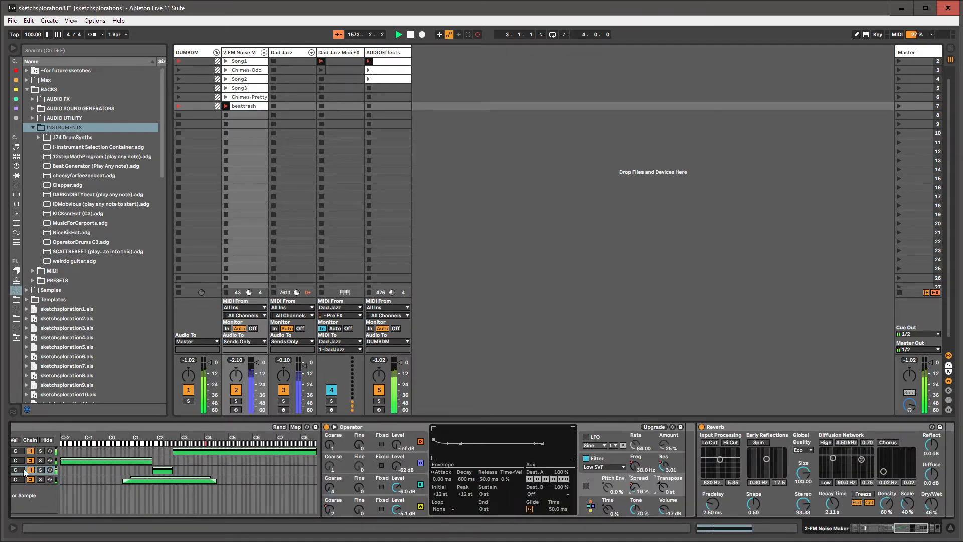
click(51, 463)
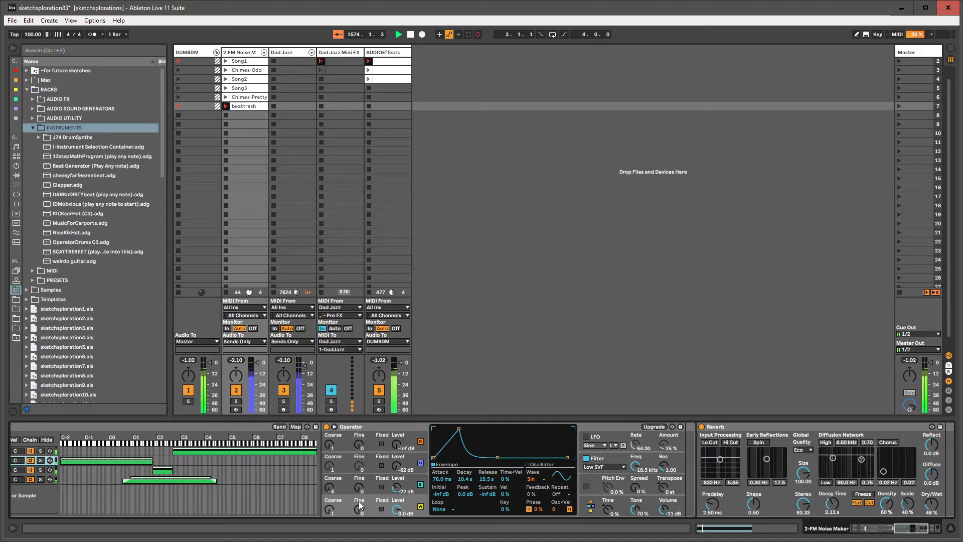
click(397, 491)
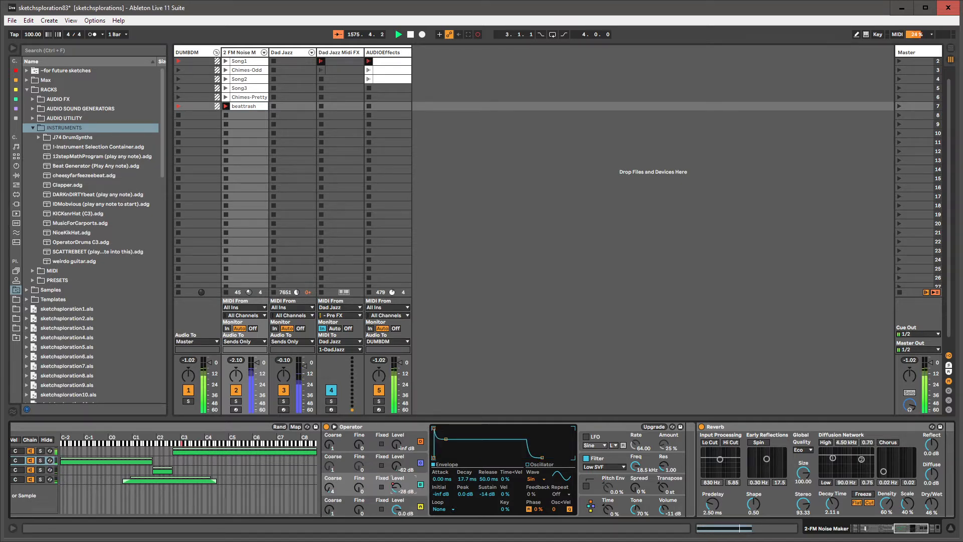
key(shift+Tab)
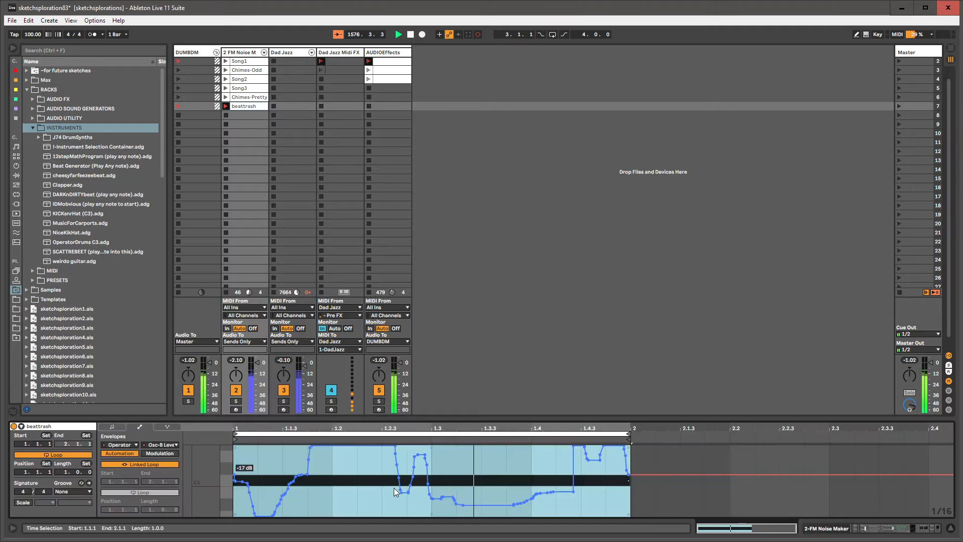
Step: Unlink the Osc-B level envelope's loop, start it at 1.4.2, and set its loop length to 6.1.1
click(145, 465)
drag(149, 510, 135, 467)
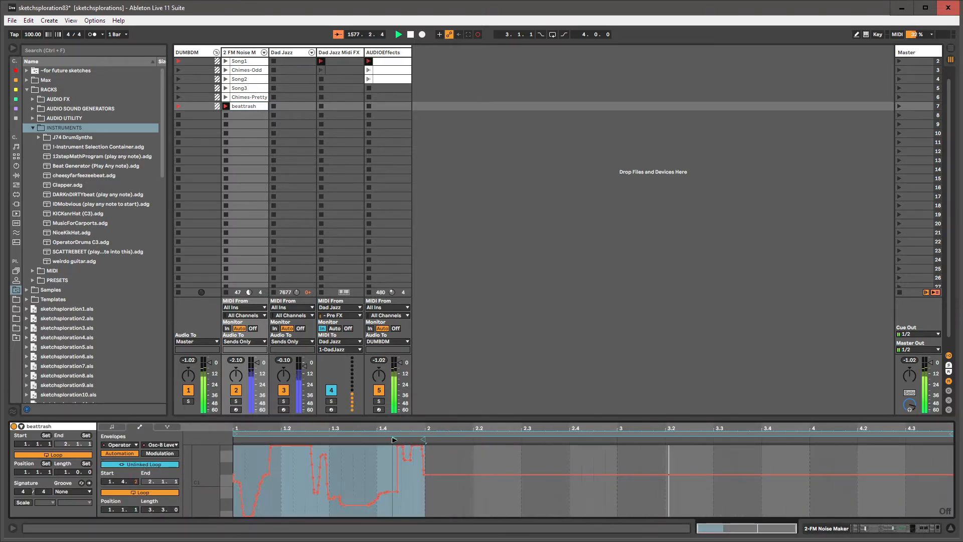
drag(163, 509, 163, 497)
Step: Record further oscillator B level movements across the unlinked loop and simplify the whole recorded envelope
key(shift+Tab)
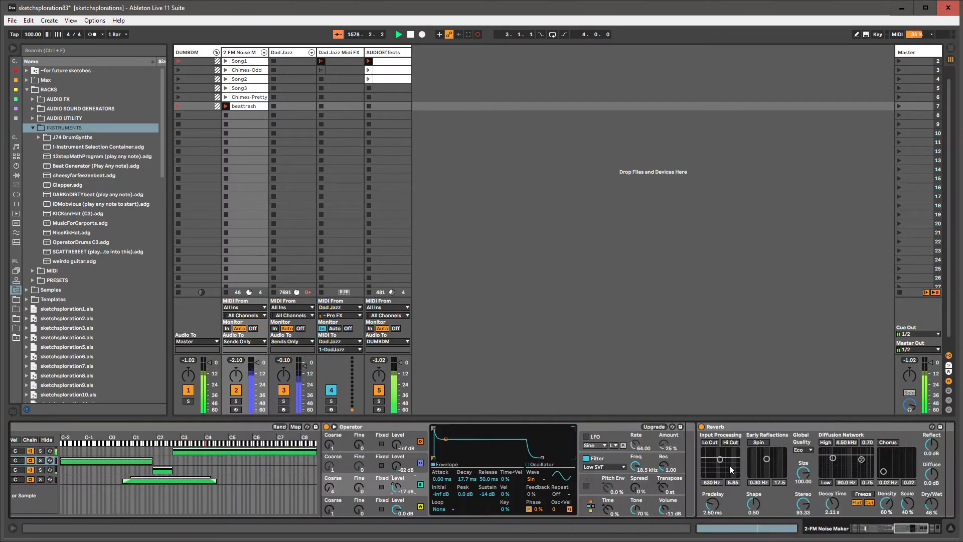
mouse_move(395, 493)
mouse_down()
mouse_move(395, 509)
mouse_move(396, 493)
mouse_up()
drag(396, 487, 397, 477)
drag(396, 488, 394, 464)
key(shift+Tab)
click(407, 490)
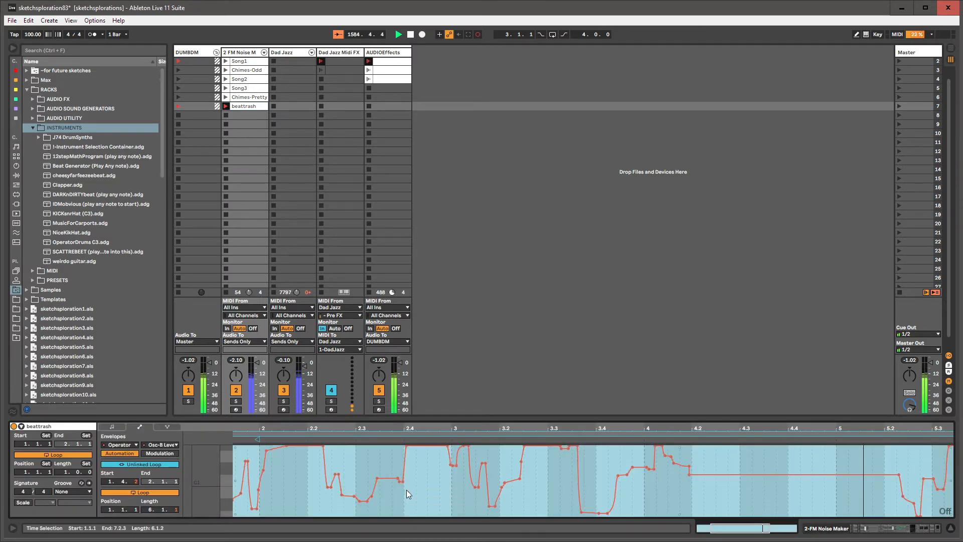
Step: Select the Osc-B level envelope from about 2.4.2 to 3.4.1 and save the set
drag(413, 425, 413, 406)
drag(442, 483, 549, 468)
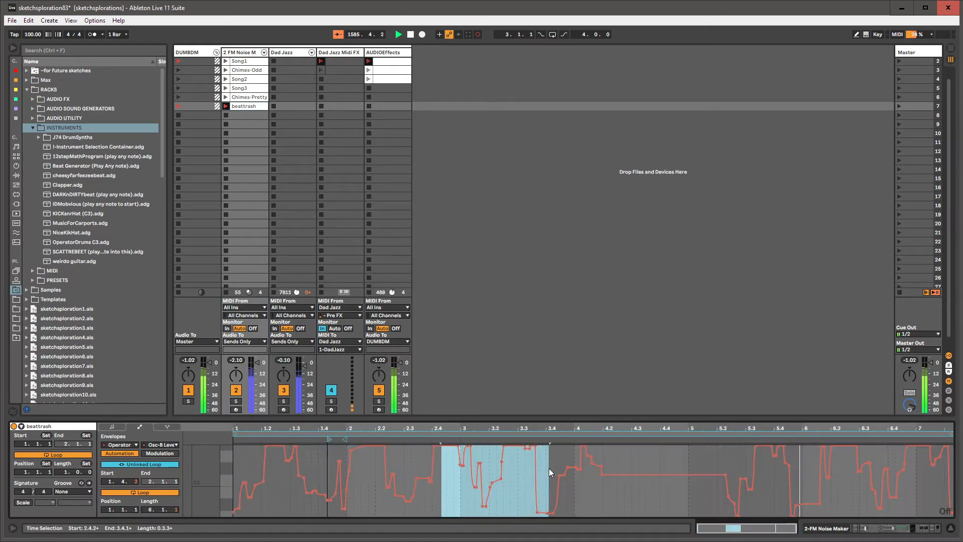
key(shift+Tab)
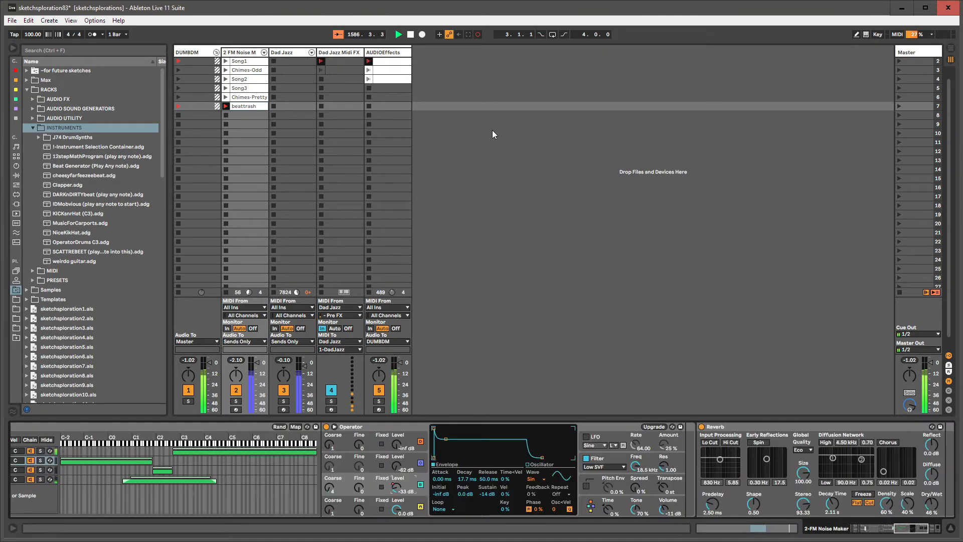
key(ctrl+s)
Step: Set the Reverb to 29% dry/wet and 1.84 s decay, and oscillator D's envelope to 193 ms decay and -17 dB sustain
drag(931, 504, 932, 519)
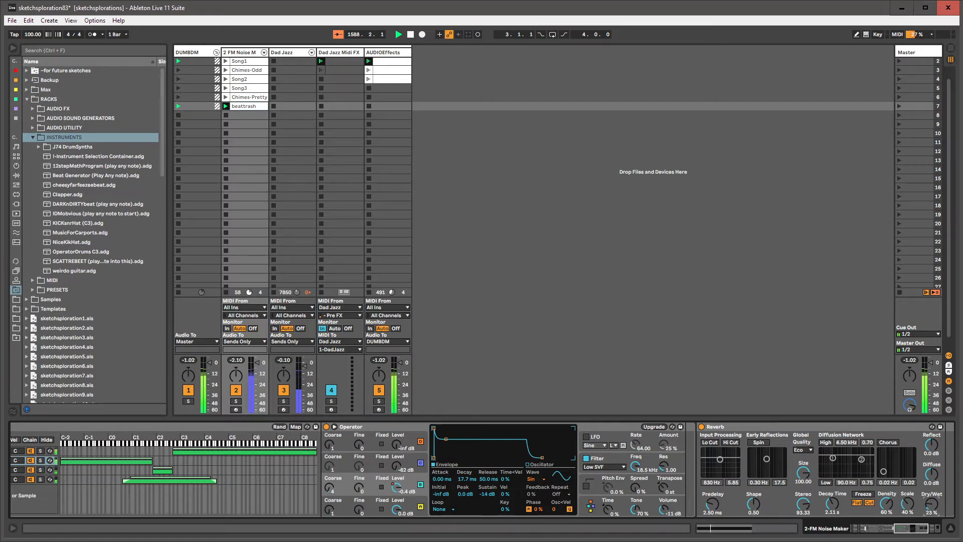
drag(832, 504, 832, 513)
click(411, 437)
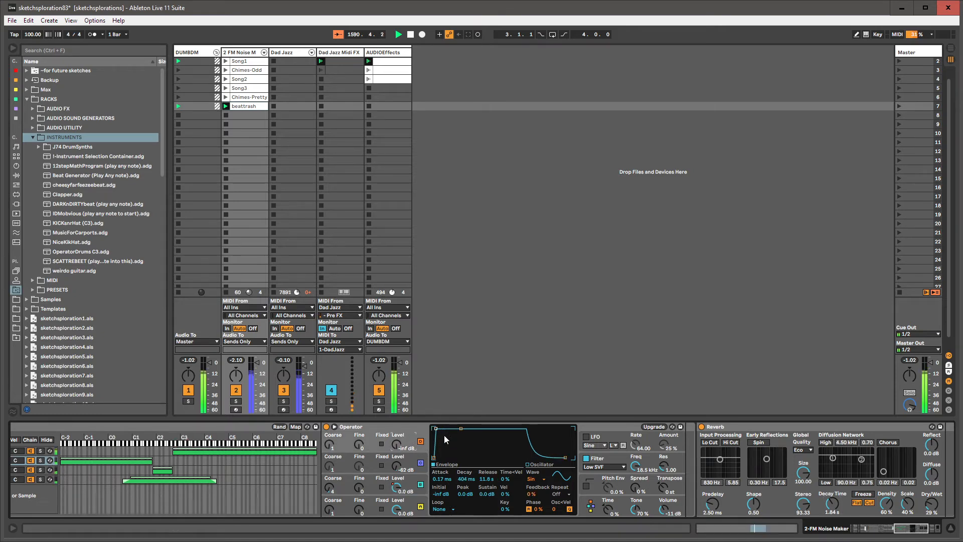
drag(461, 428, 458, 440)
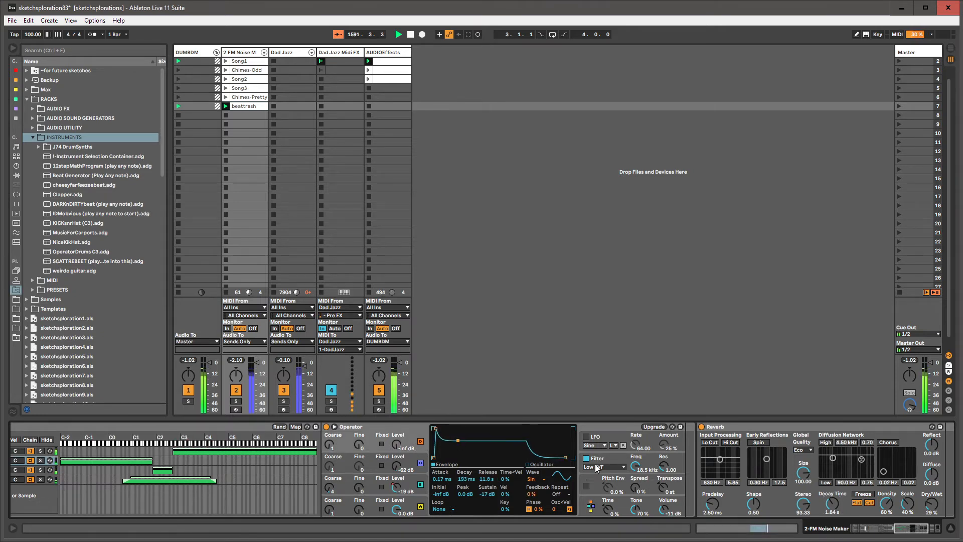
Step: Show Operator's transpose automation envelope, unlink its loop, lengthen the loop, and move its start marker forward
click(641, 485)
click(663, 490)
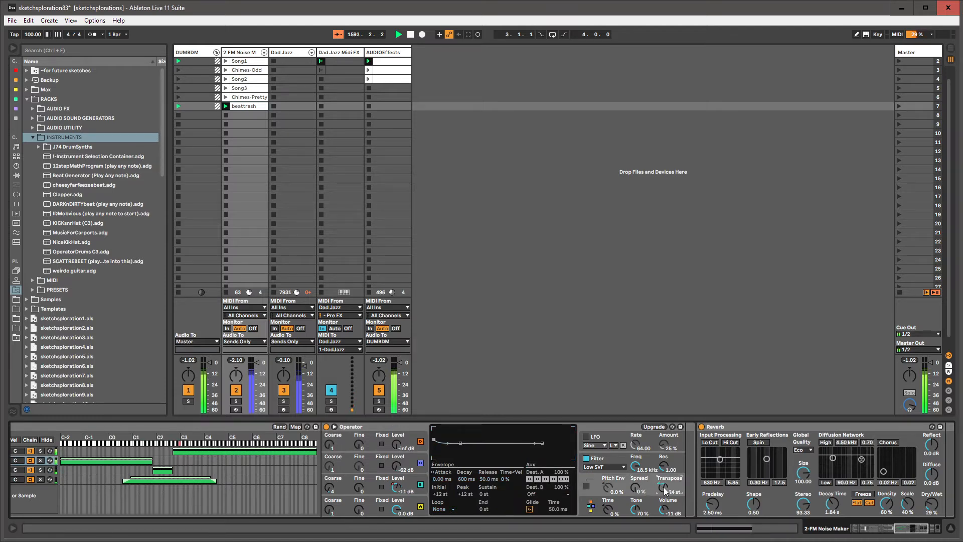
key(shift+Tab)
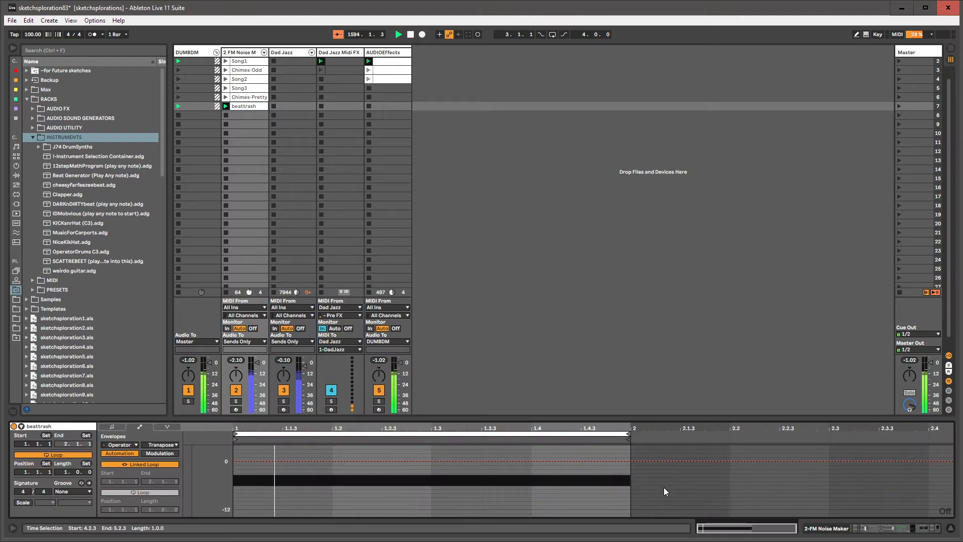
click(140, 426)
drag(149, 510, 149, 509)
drag(235, 438, 580, 439)
drag(952, 434, 951, 434)
Step: Record Operator transpose movements into the beattrash clip's unlinked automation loop and check the recorded envelope
key(shift+Tab)
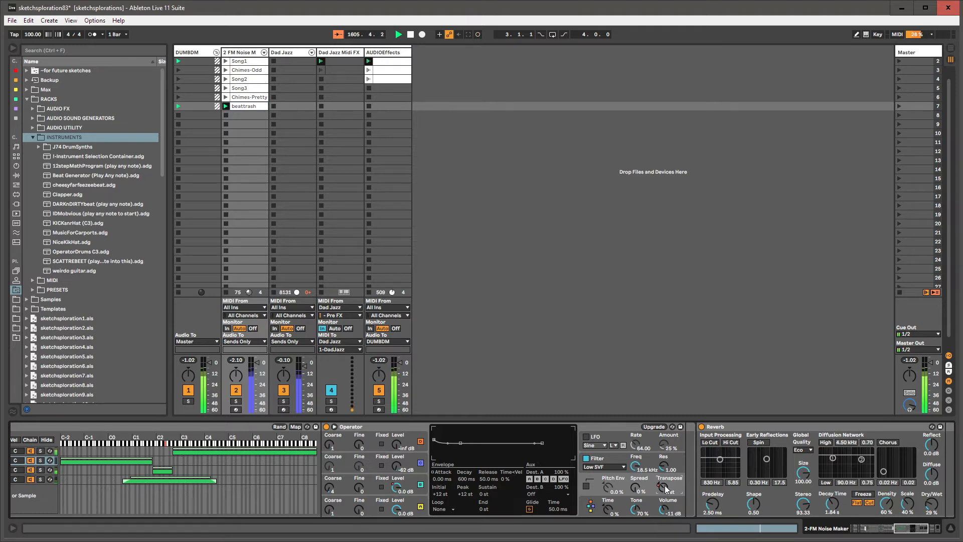
key(shift+Tab)
key(shift+Tab)
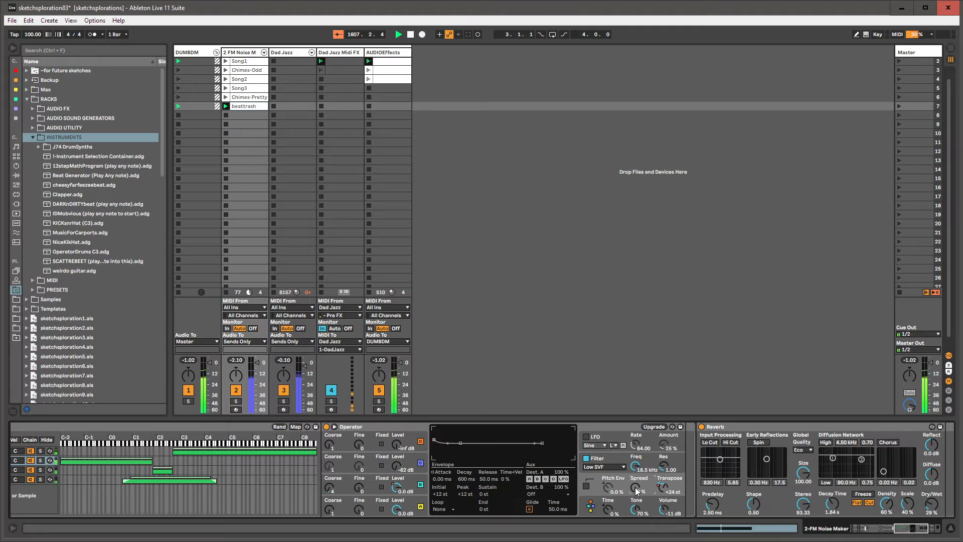
Step: Set oscillator A's attack to 44.7 ms and show its automation envelope in the beattrash clip
click(374, 505)
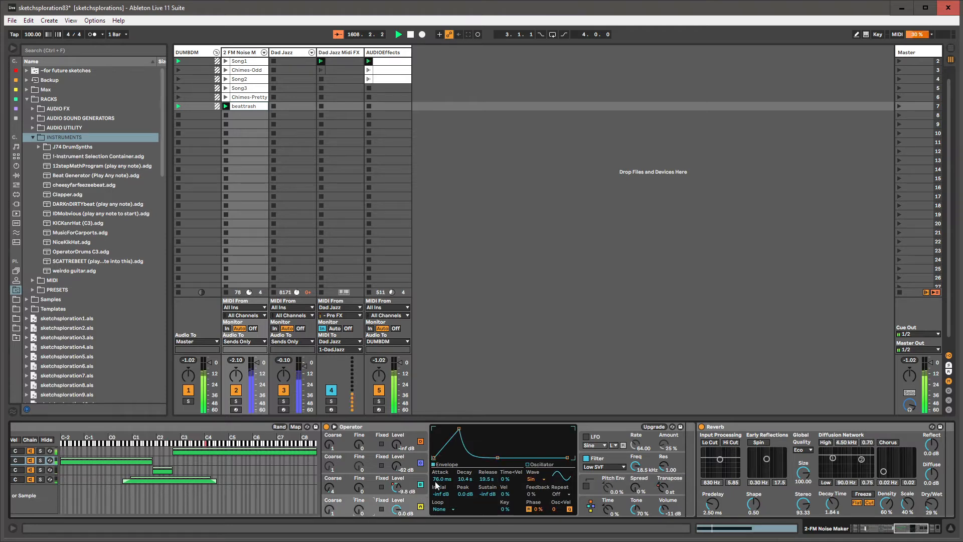
mouse_move(458, 429)
mouse_down()
mouse_move(434, 428)
mouse_move(469, 429)
mouse_move(457, 429)
mouse_up()
key(shift+Tab)
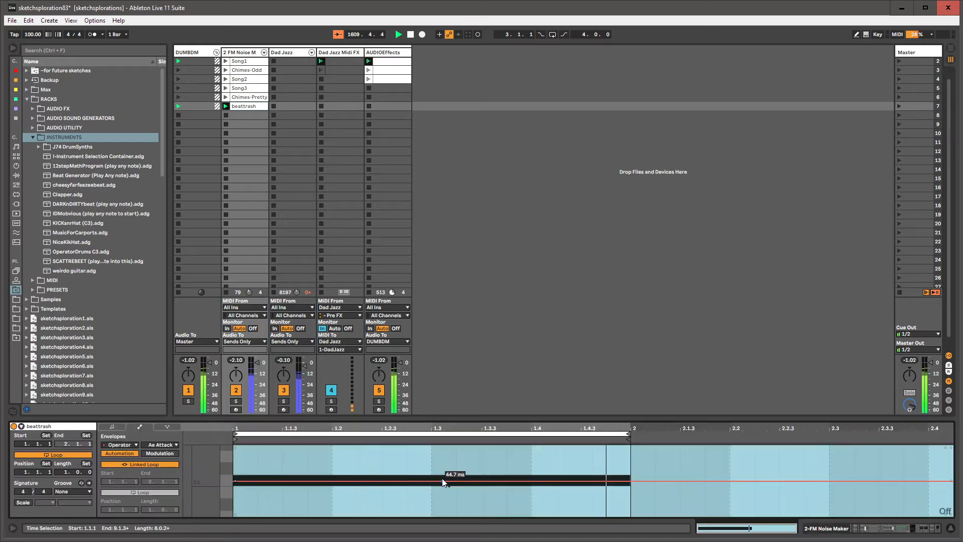
Step: Unlink the oscillator A attack envelope's loop, move its start to 2.3.2, and set its loop length to 6.2.2
click(141, 464)
drag(149, 510, 149, 485)
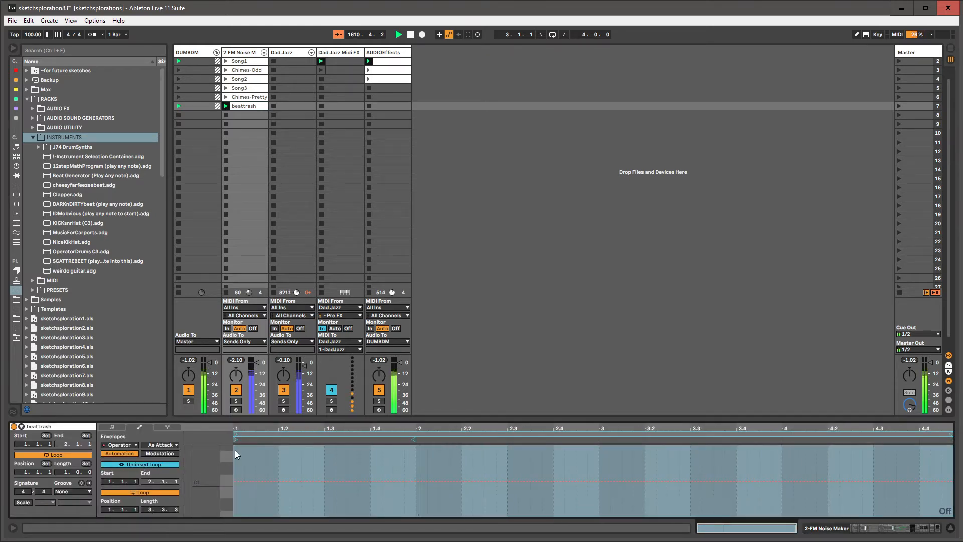
click(236, 434)
drag(236, 439, 844, 435)
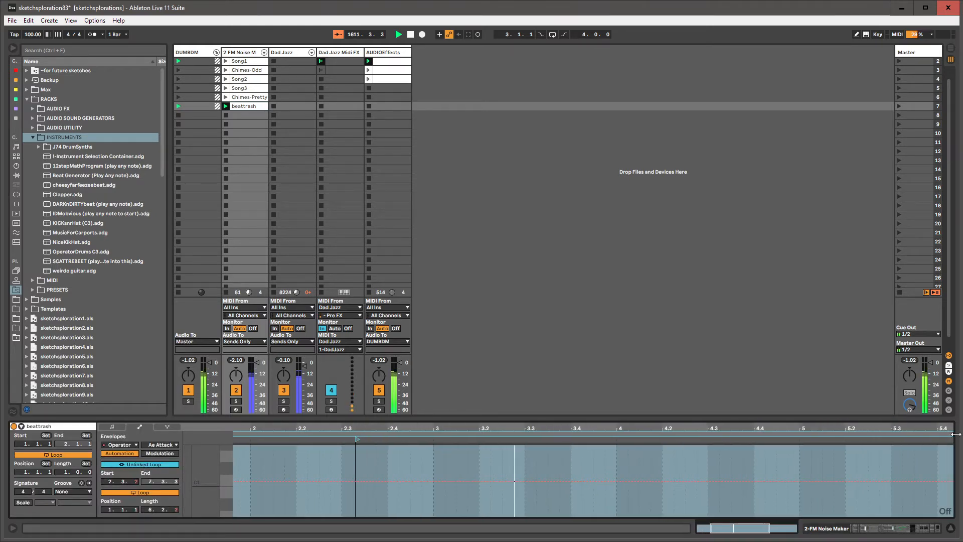
Step: Record movements of oscillator A's attack across the unlinked loop and simplify the whole recorded envelope
key(shift+Tab)
key(ctrl+shift+F9)
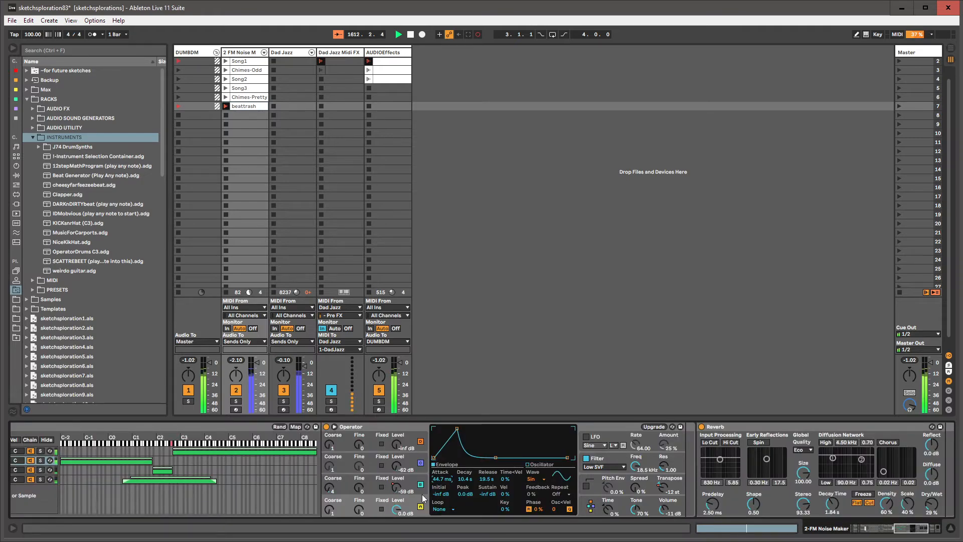
mouse_move(438, 477)
mouse_down()
mouse_move(438, 467)
mouse_move(438, 502)
mouse_move(438, 439)
mouse_move(438, 477)
mouse_up()
key(shift+Tab)
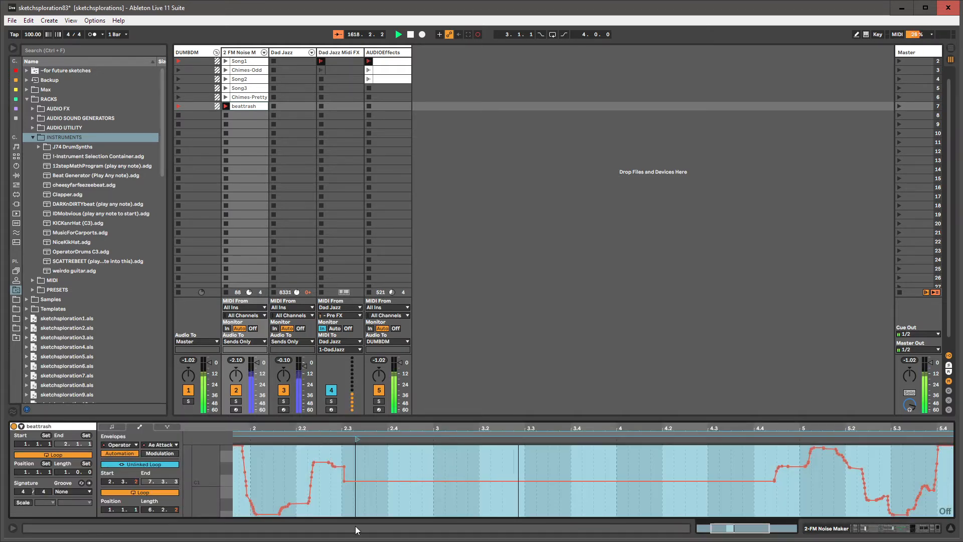
key(ctrl+a)
right_click(416, 486)
click(442, 541)
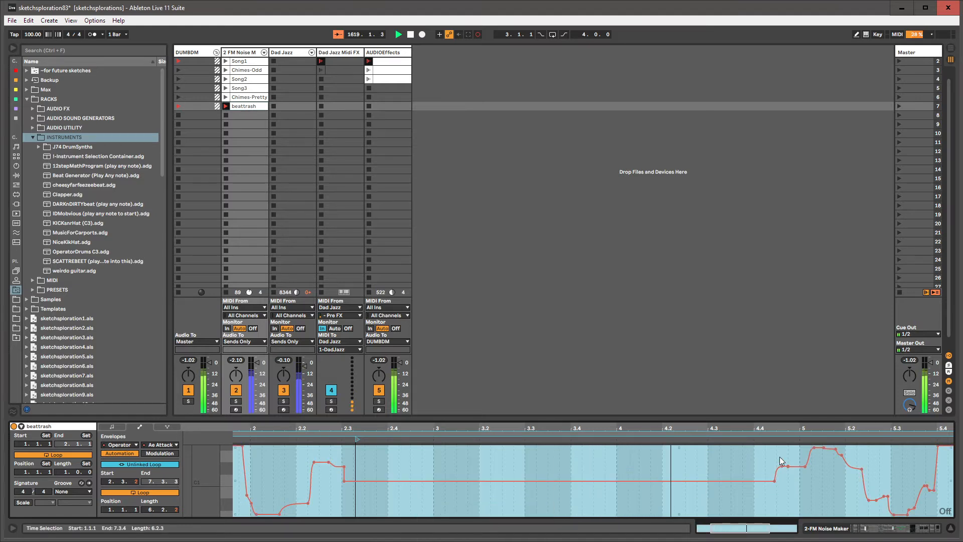
Step: Copy the attack envelope section from about 4.4.2 to 5.3.2 and paste it twice in succession from about 2.3
drag(766, 493, 907, 494)
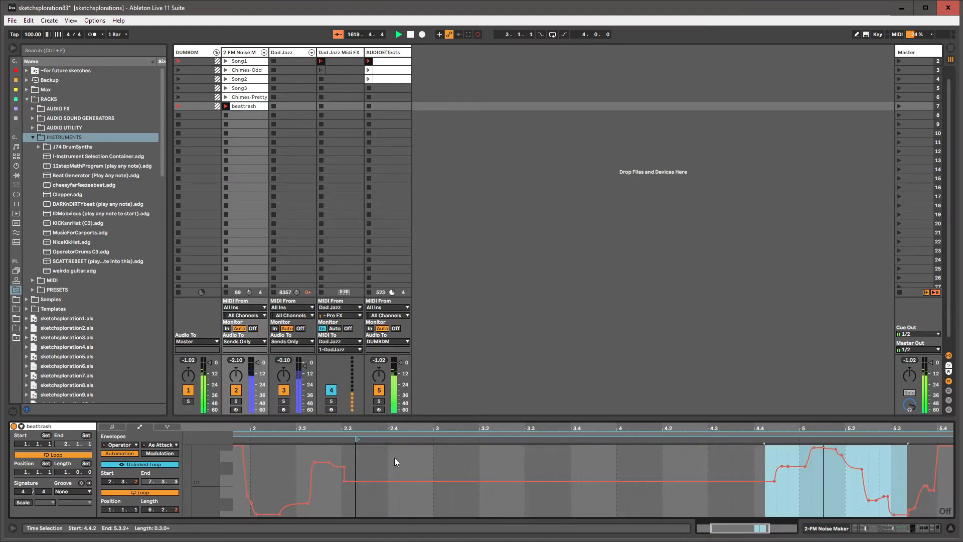
click(346, 450)
key(ctrl+v)
key(ctrl+v)
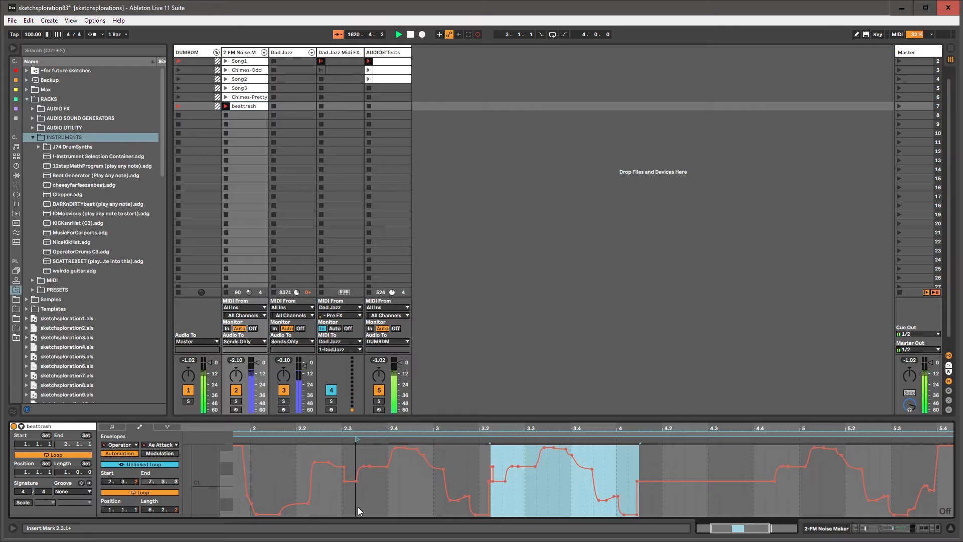
Step: Copy the attack envelope shape between about 2.3 and 3.1 and paste it at about 4.2
drag(357, 507, 459, 499)
key(ctrl+c)
click(656, 458)
key(ctrl+v)
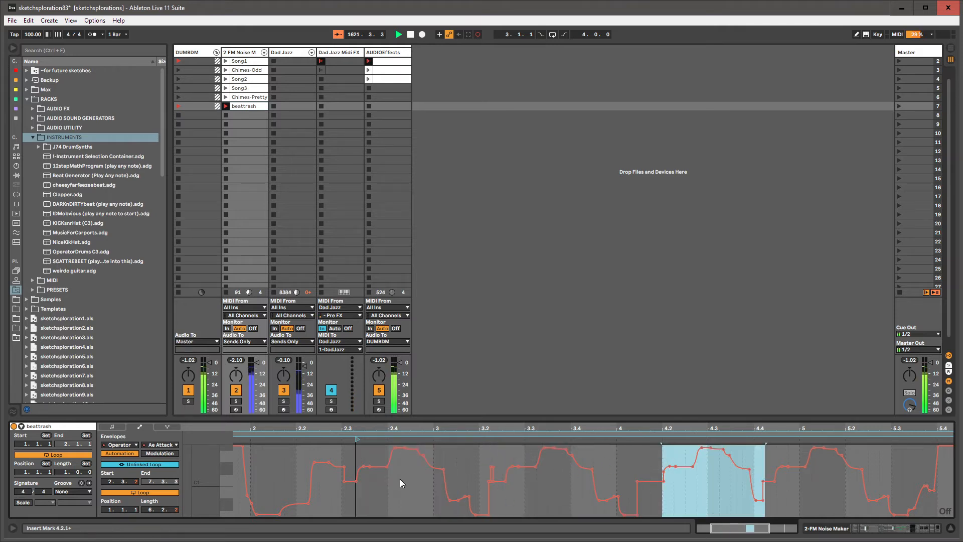
Step: Compress the attack envelope section between about 2.4.1 and 4.1.3 so that it ends at about bar 4
drag(401, 482, 641, 442)
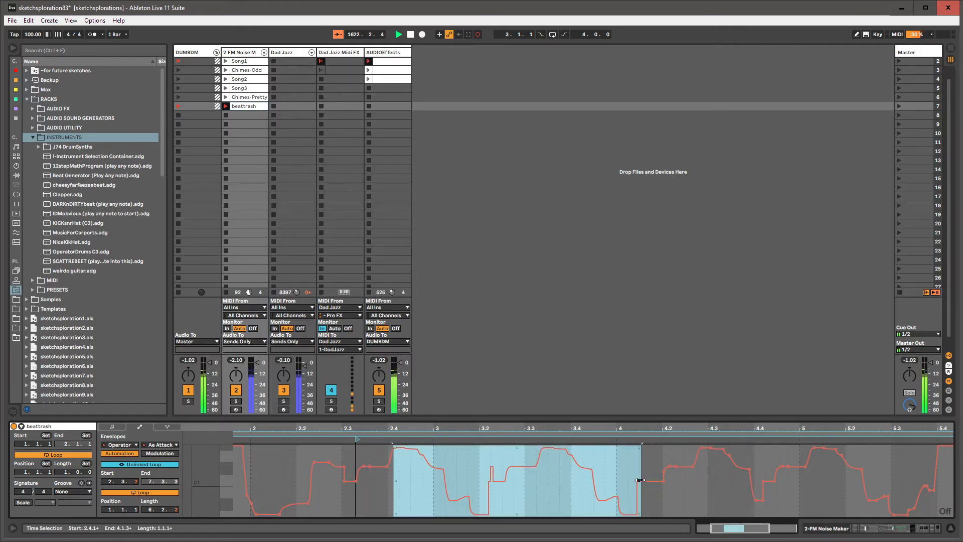
drag(640, 480, 613, 480)
click(570, 469)
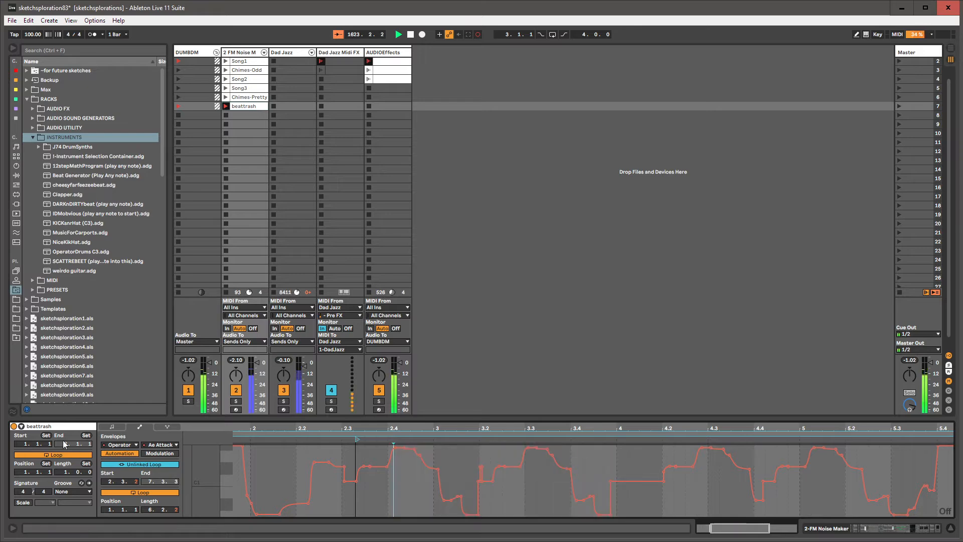
Step: Show oscillator A's coarse automation envelope, unlink its loop, start it at 2.2.3, and set its loop length to 10.0.2
key(shift+Tab)
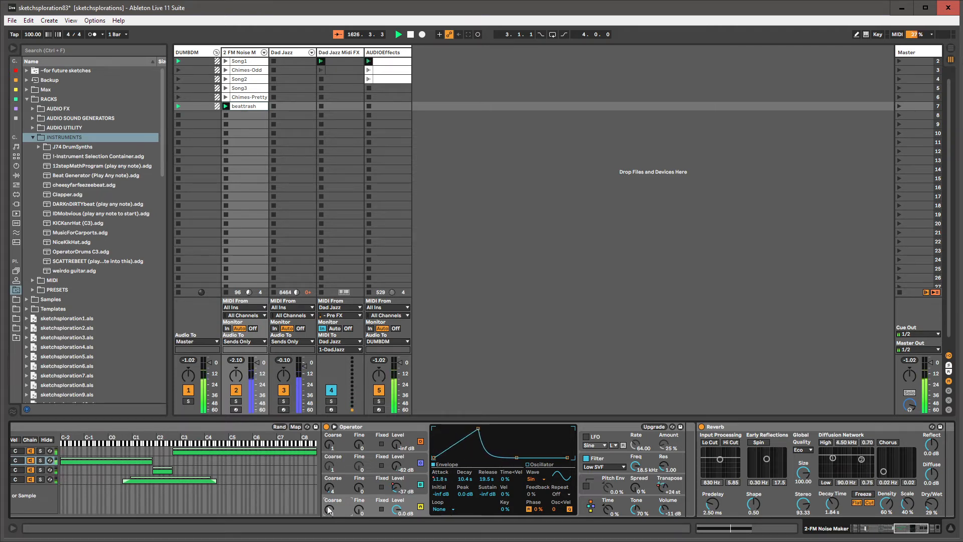
key(shift+Tab)
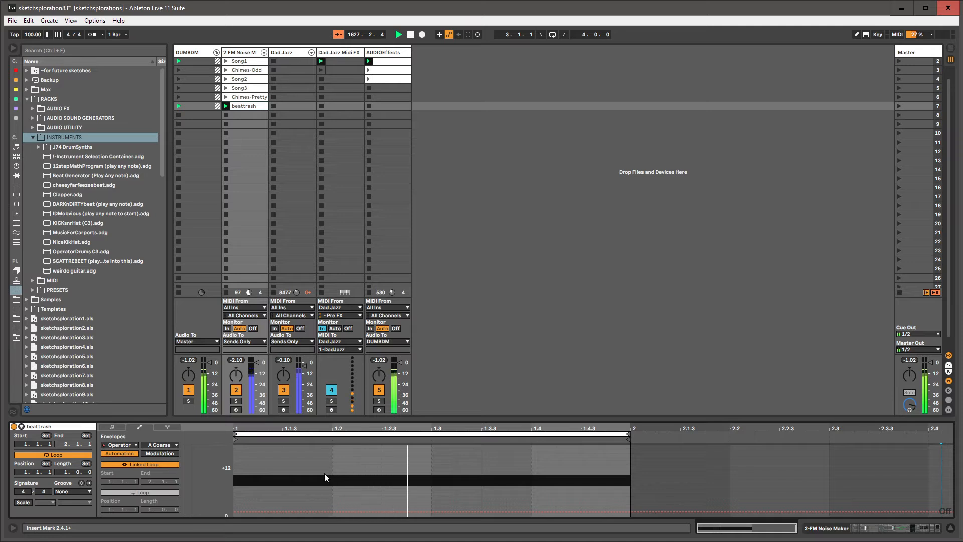
click(144, 464)
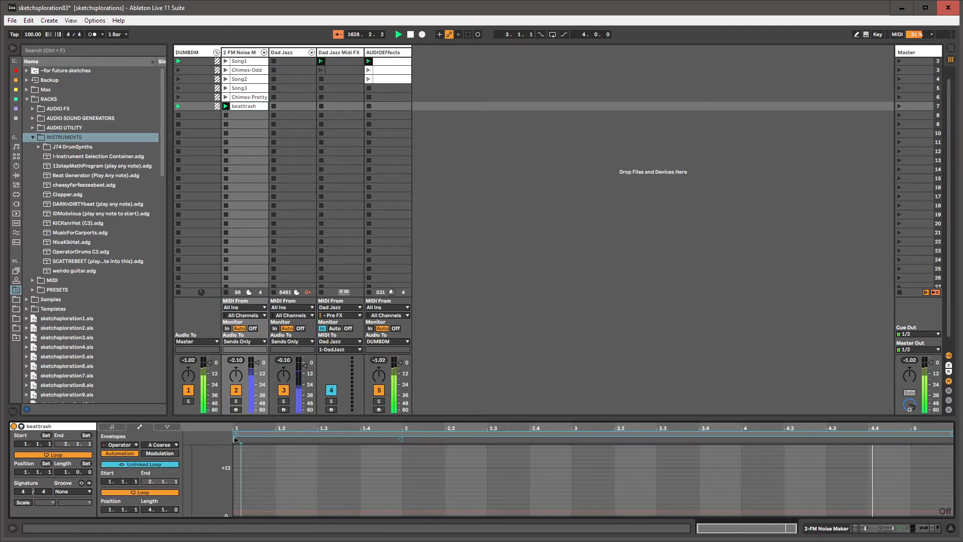
drag(236, 440, 468, 439)
drag(951, 434, 962, 434)
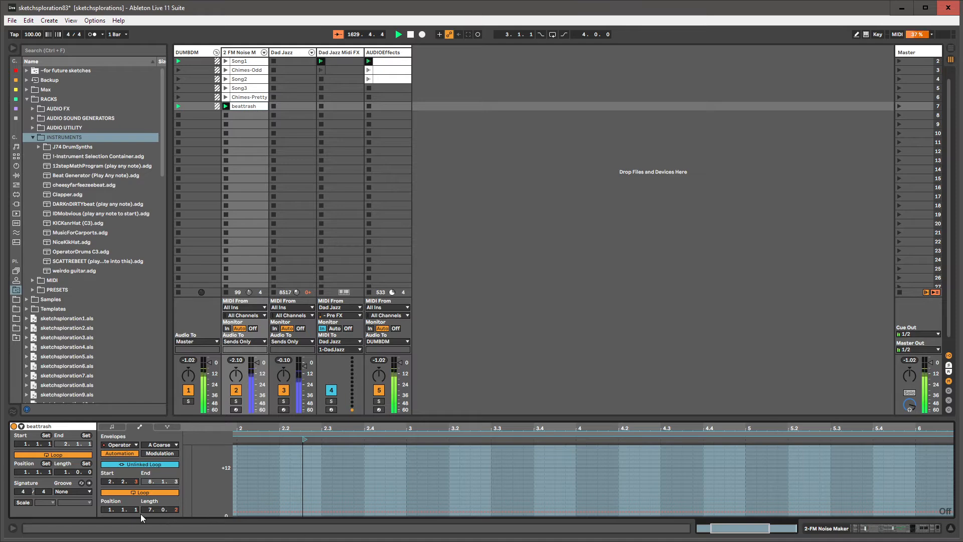
drag(142, 512, 142, 495)
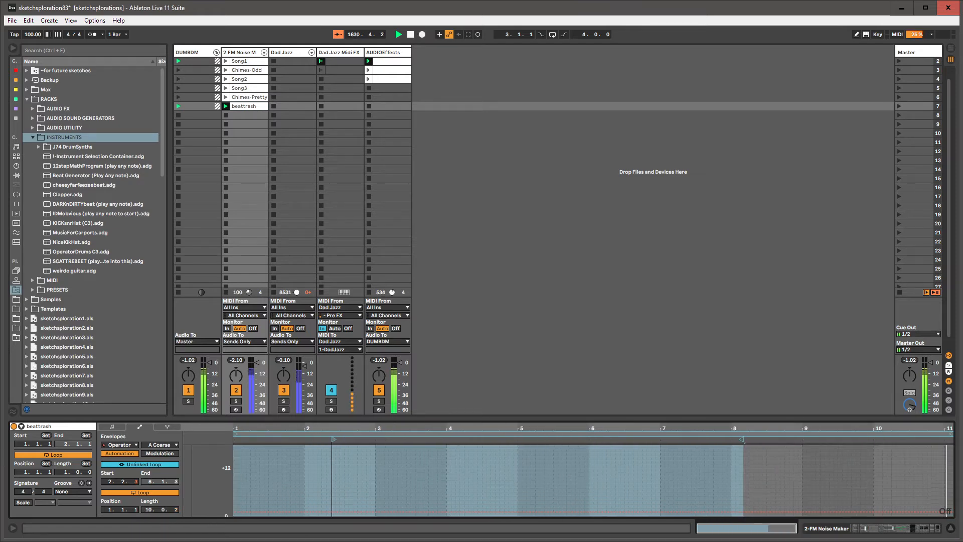
Step: Adjust the Operator's overall Time amount and bring up its automation envelope in the beattrash clip
key(shift+Tab)
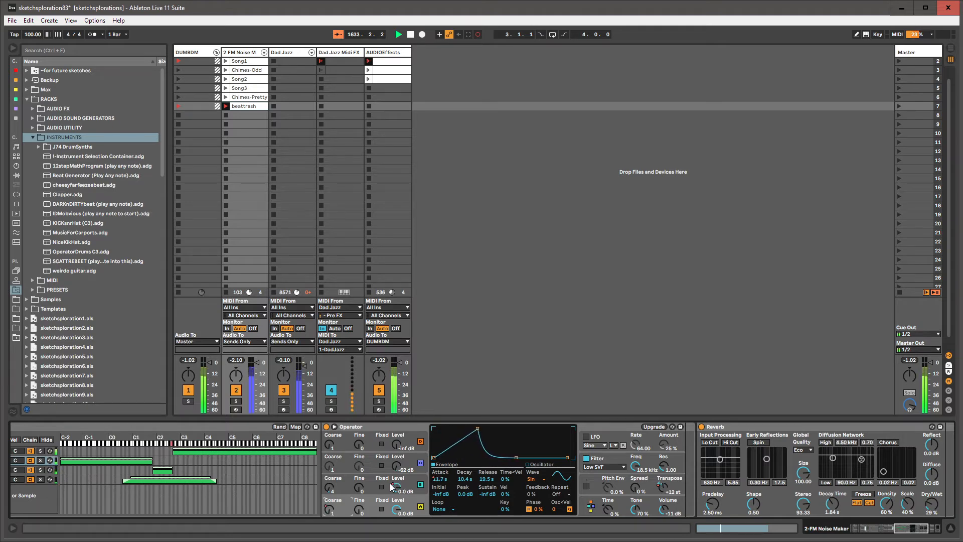
key(shift+Tab)
key(shift+Tab)
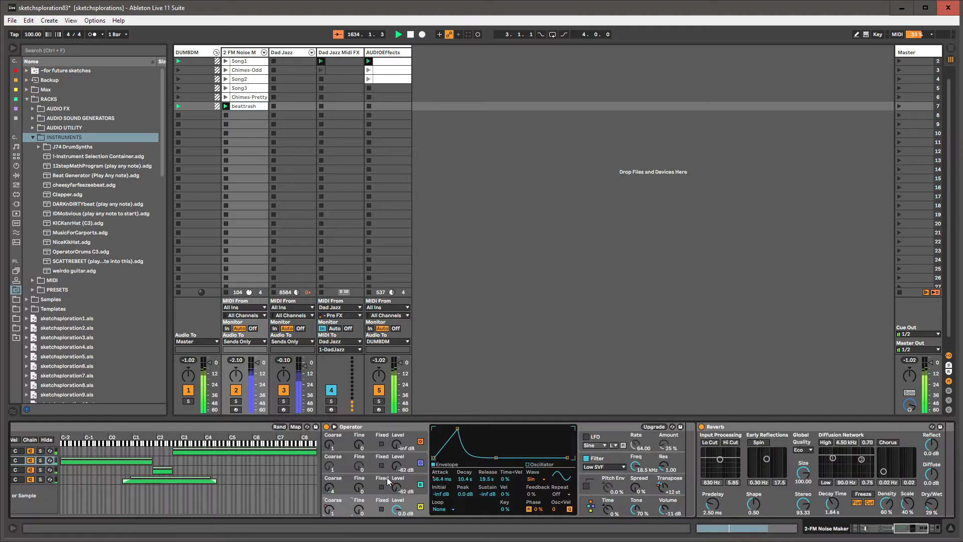
drag(607, 509, 608, 457)
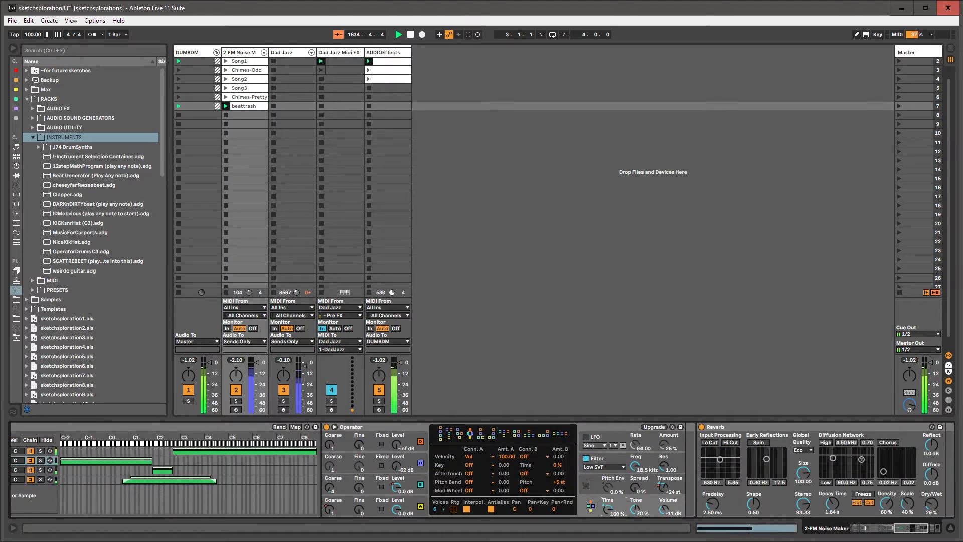
drag(608, 509, 608, 508)
key(shift+Tab)
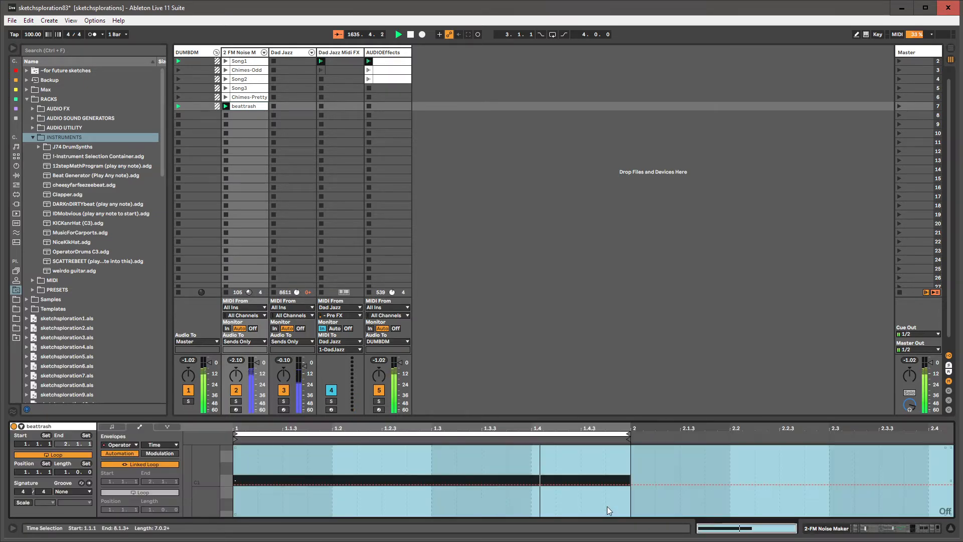
Step: Unlink the Time envelope's loop from the clip, starting at 1.3.2 with a loop length of 4.2.1
drag(235, 439, 319, 439)
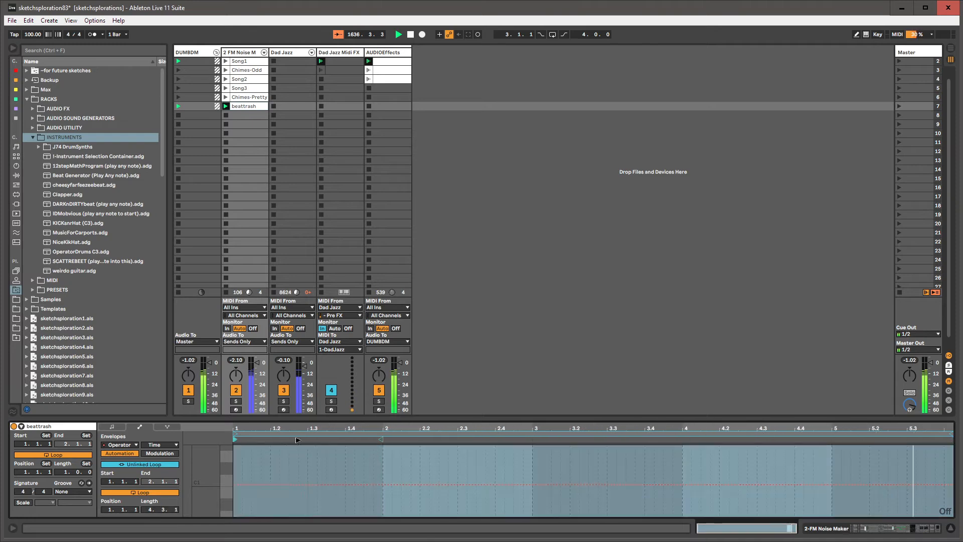
drag(952, 434, 922, 434)
Step: Record sweeping automation of the Operator's Time amount into the beattrash clip and check the resulting envelope
key(shift+Tab)
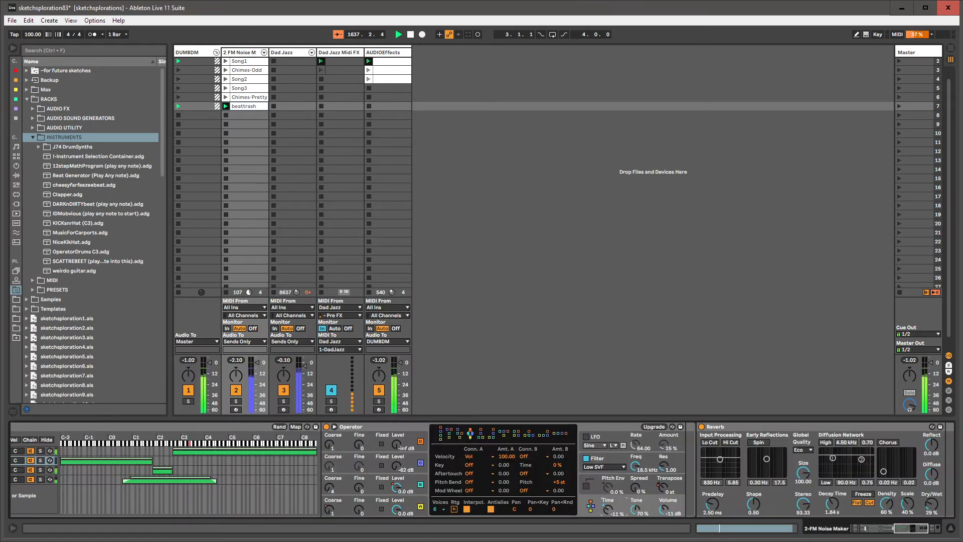
drag(607, 510, 608, 541)
key(shift+Tab)
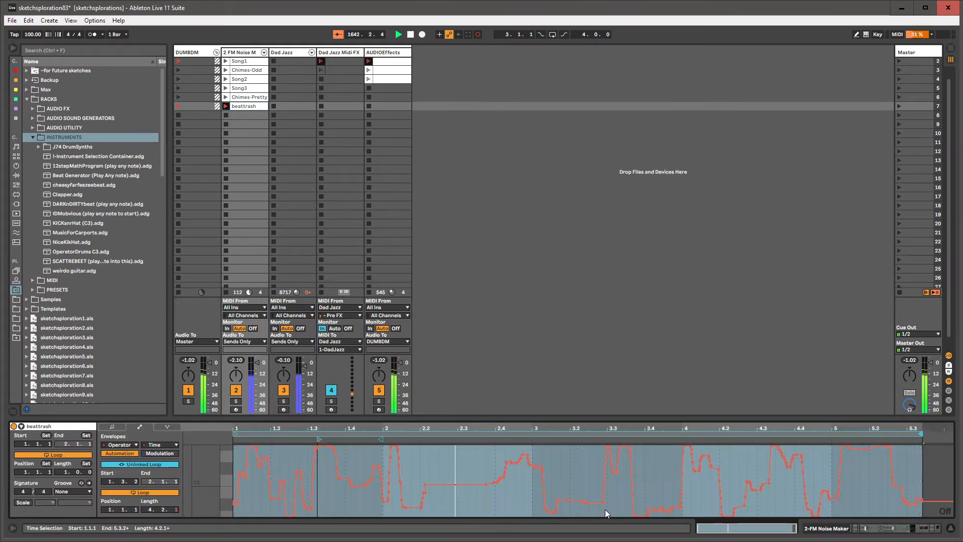
Step: Select the Kik chain in the FM Noise Maker rack and set its Operator filter resonance to about 7.78
key(shift+Tab)
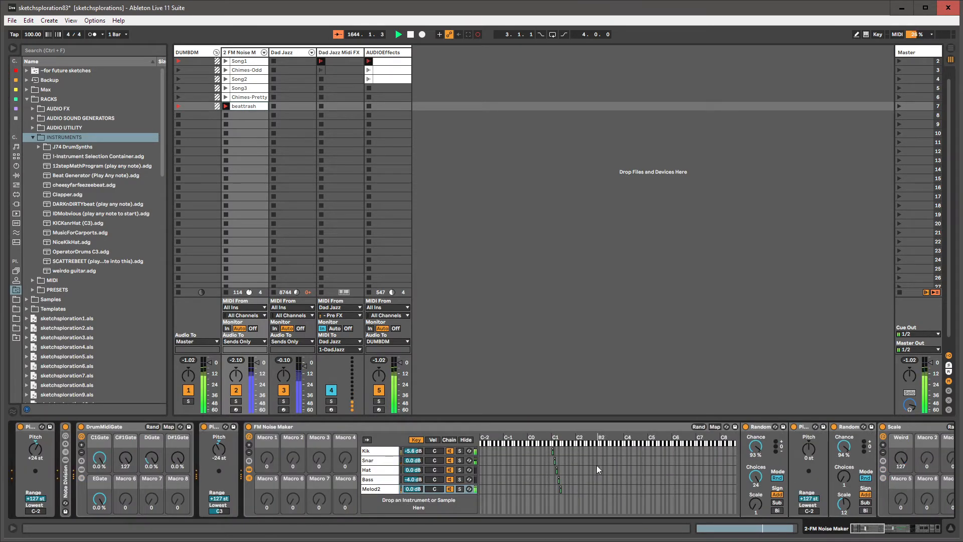
click(388, 452)
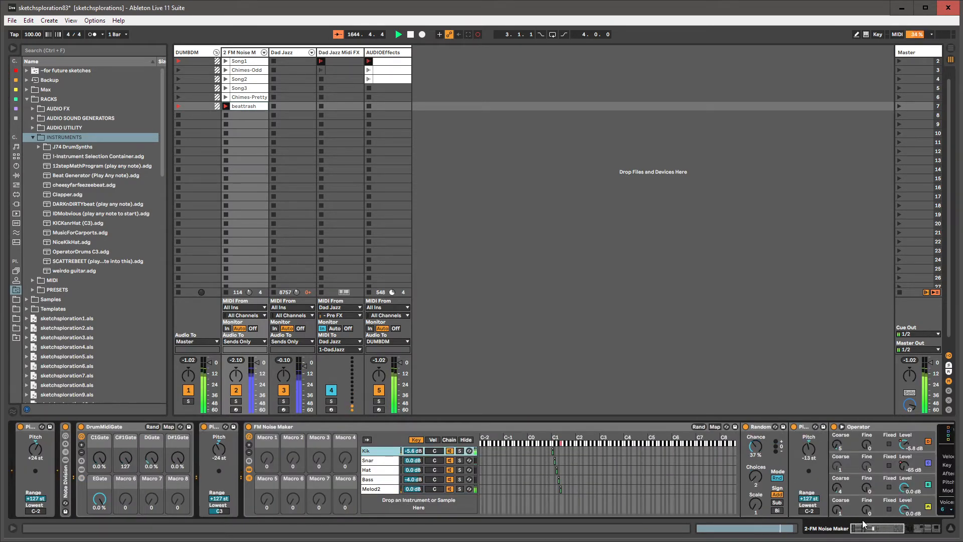
drag(865, 532, 886, 532)
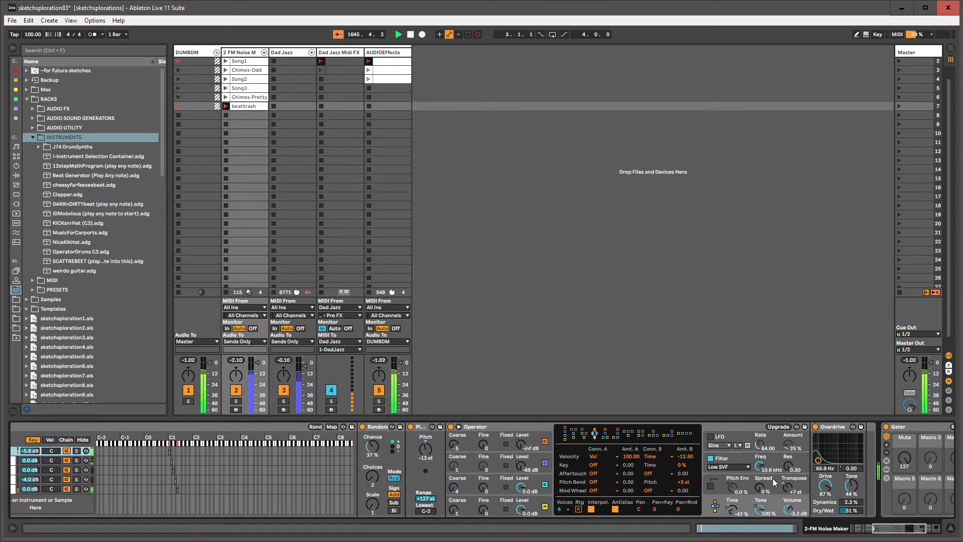
drag(786, 472, 786, 471)
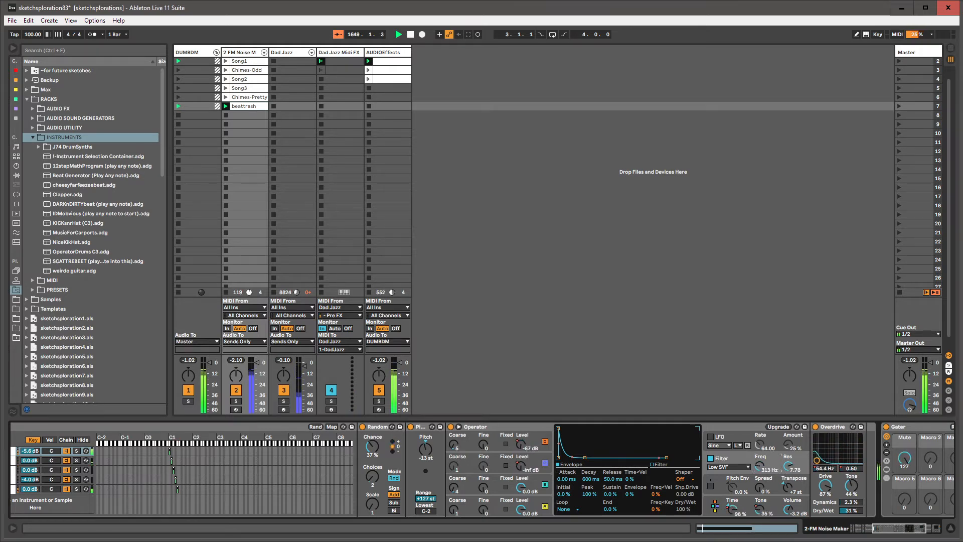
Step: Show the Kik Operator's Filter Freq automation and unlink its loop, starting at 2.1.1 with a length of 6.0.0
right_click(766, 469)
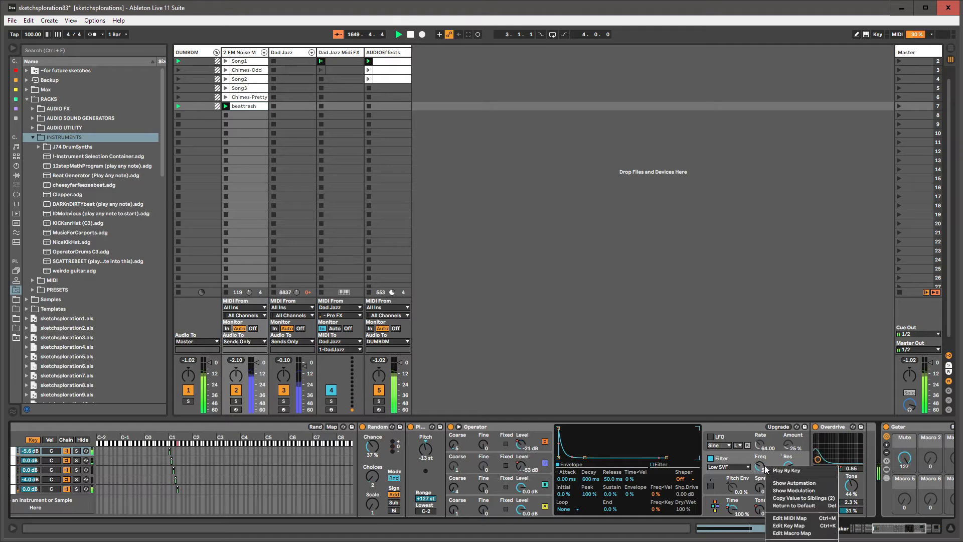
click(778, 486)
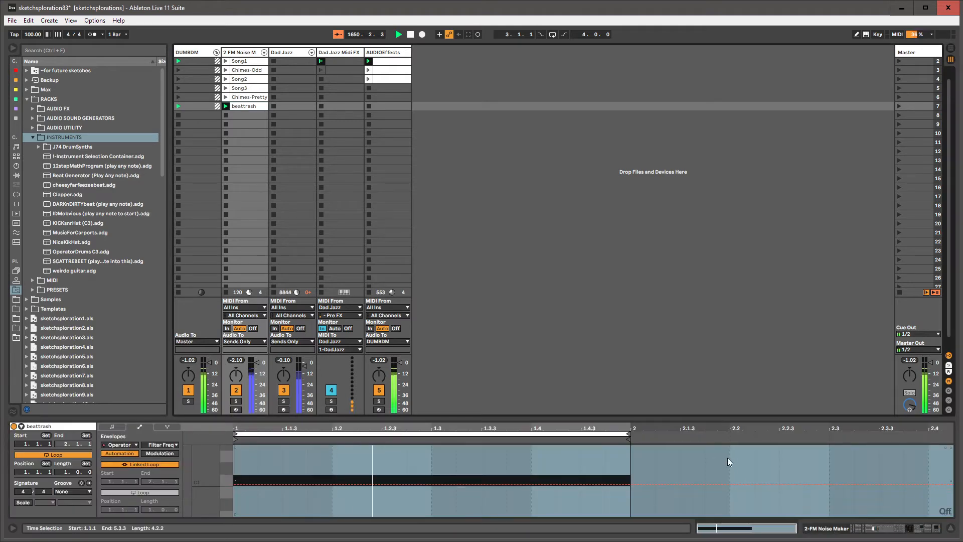
click(143, 464)
drag(148, 510, 149, 510)
drag(236, 439, 437, 440)
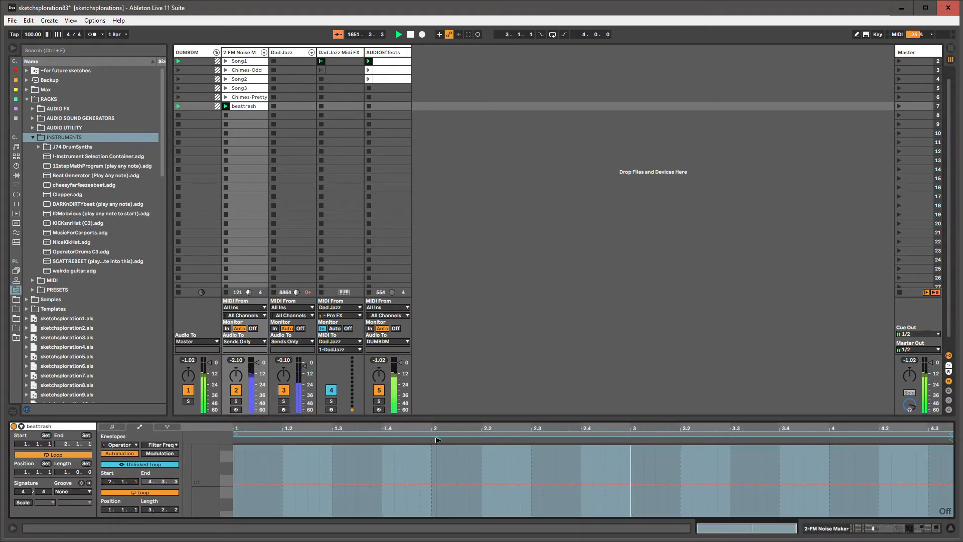
drag(951, 434, 951, 434)
Step: Record filter frequency sweeps for the Kik Operator into the beattrash clip and check the resulting envelope
key(shift+Tab)
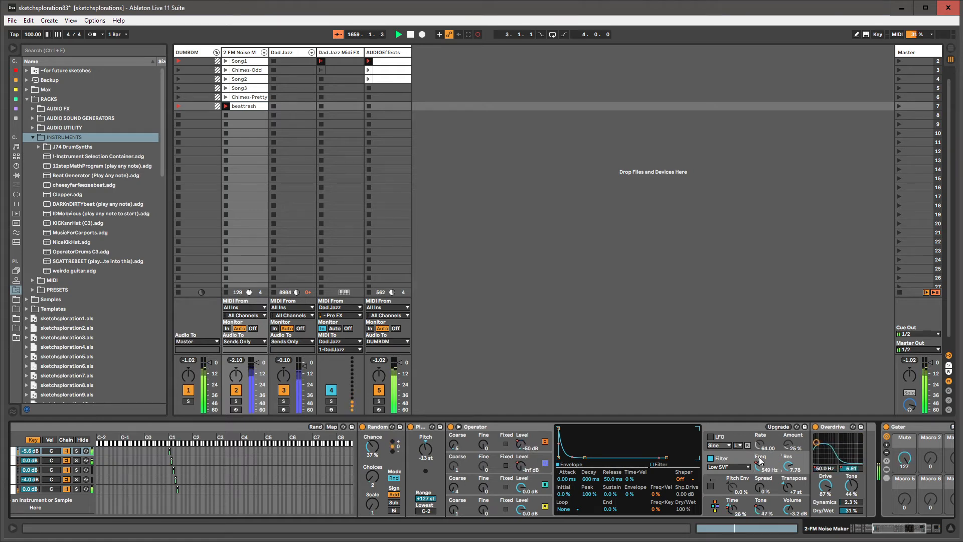
key(shift+Tab)
click(605, 494)
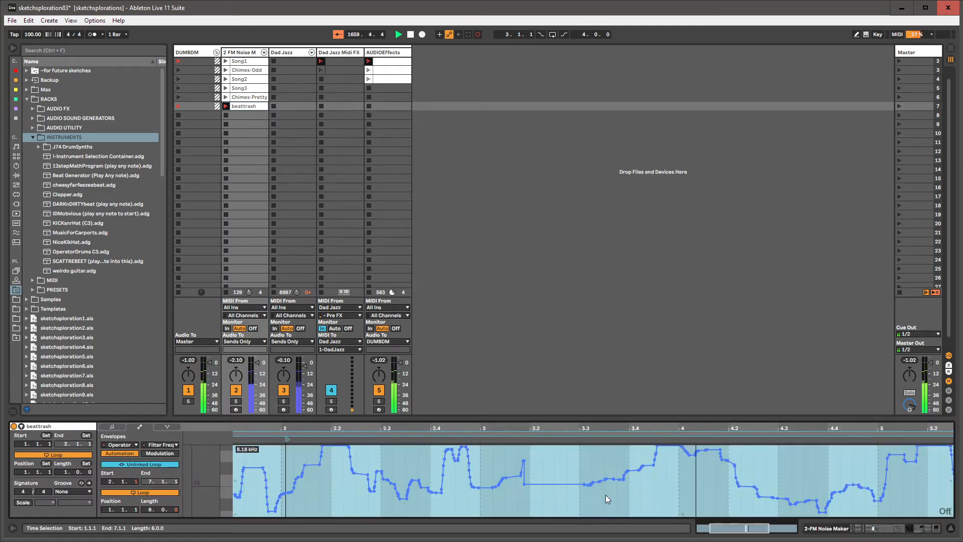
Step: Set the Kik Operator's filter resonance to 8.00 and shorten oscillator A's attack to 0.00 ms
key(shift+Tab)
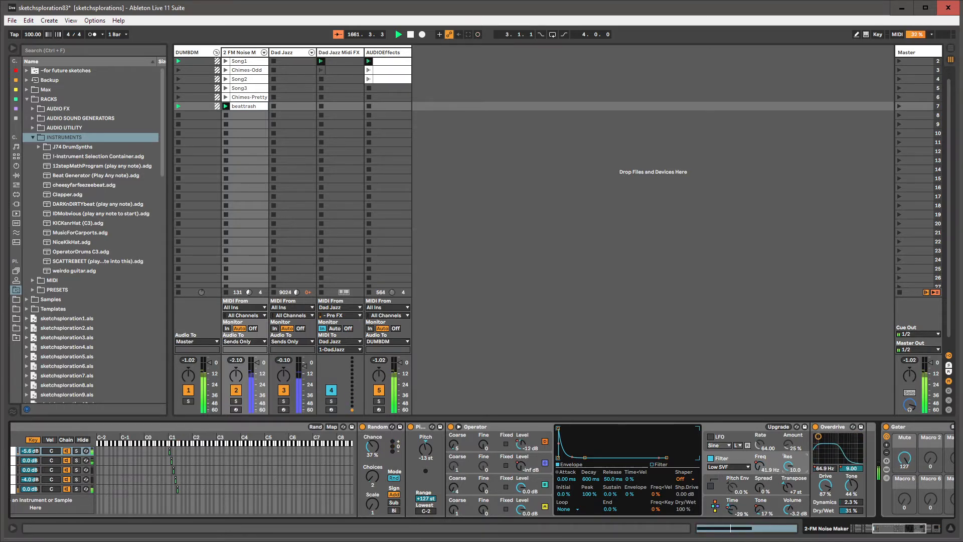
mouse_move(786, 468)
mouse_down()
mouse_move(786, 514)
mouse_move(786, 453)
mouse_move(786, 467)
mouse_up()
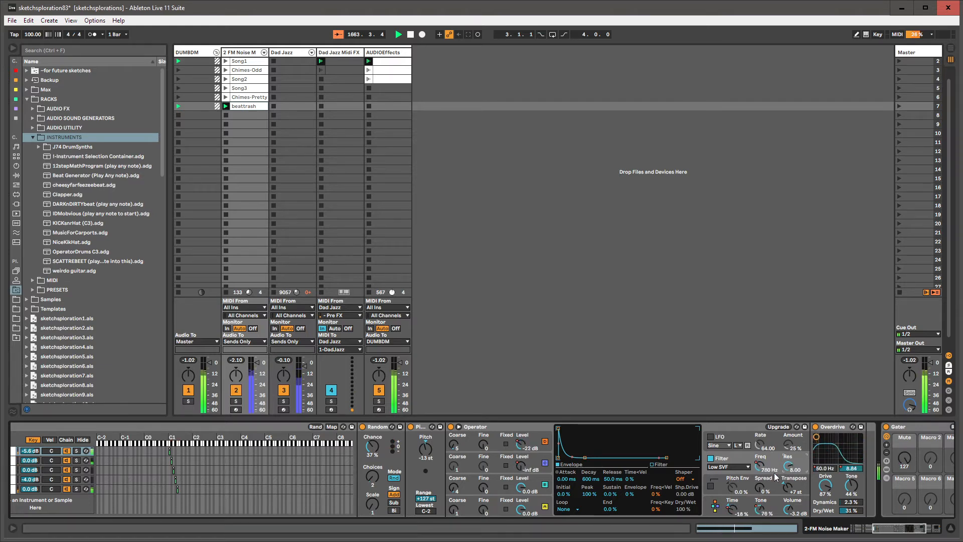
click(508, 485)
click(500, 497)
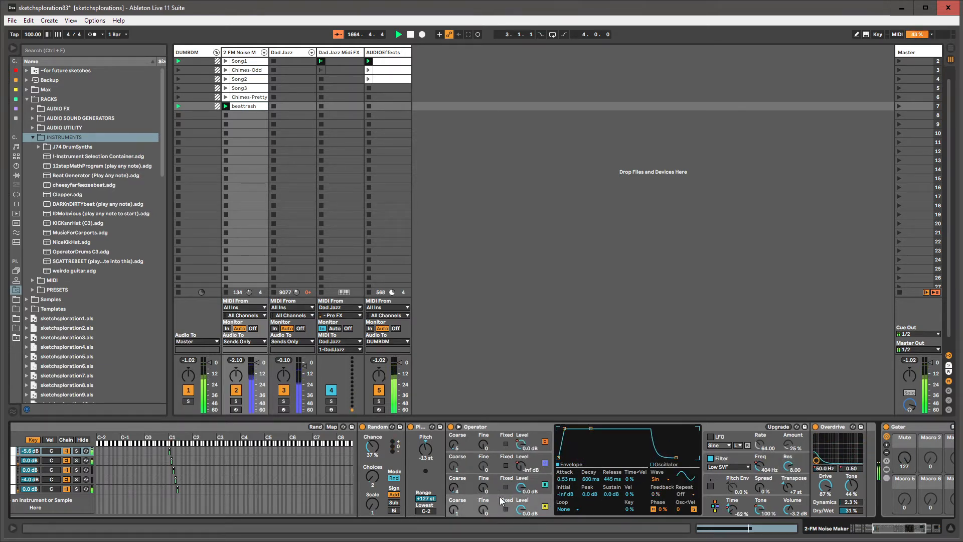
mouse_move(565, 428)
mouse_down()
mouse_move(578, 429)
mouse_move(558, 428)
mouse_up()
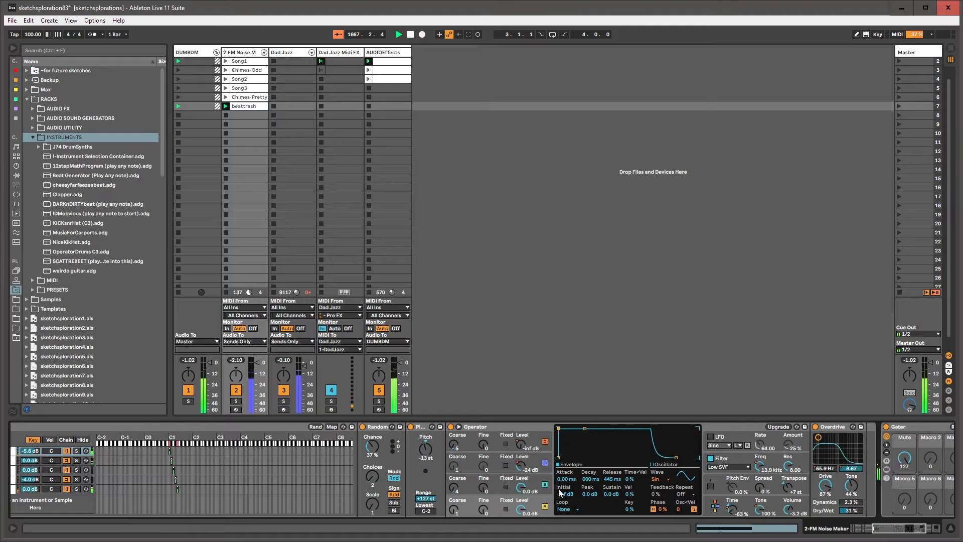
Step: Show the Ae Attack envelope in the beattrash clip and unlink its loop, starting at 1.4.2 with a length of 6.2.3
key(shift+Tab)
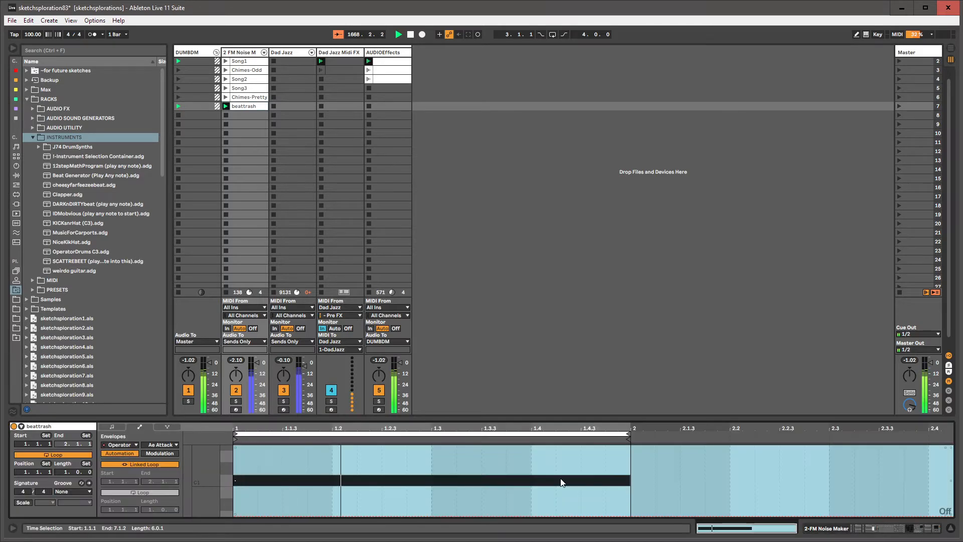
click(140, 465)
drag(149, 509, 149, 500)
right_click(241, 446)
drag(239, 439, 361, 439)
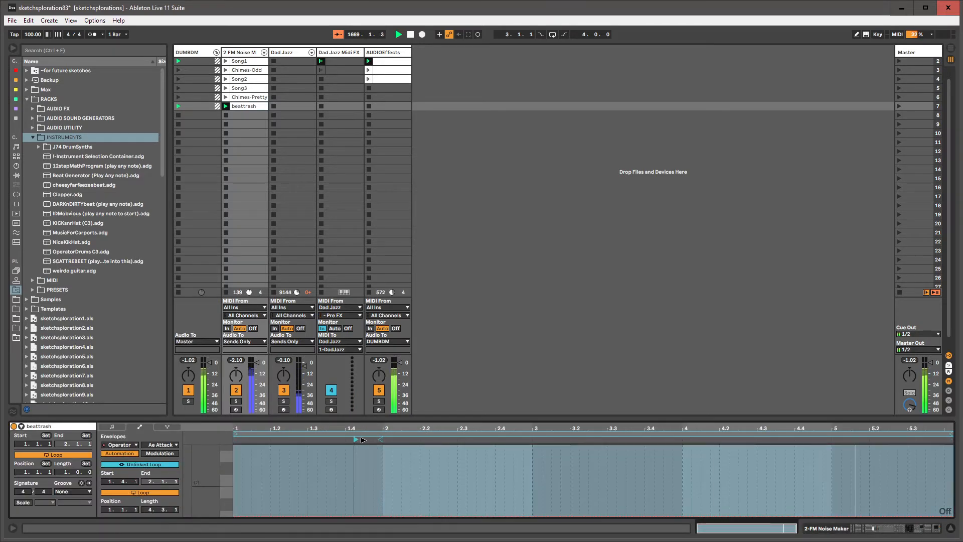
Step: Record attack time changes for oscillator A of the Kik Operator into the clip and check the resulting envelope
key(shift+Tab)
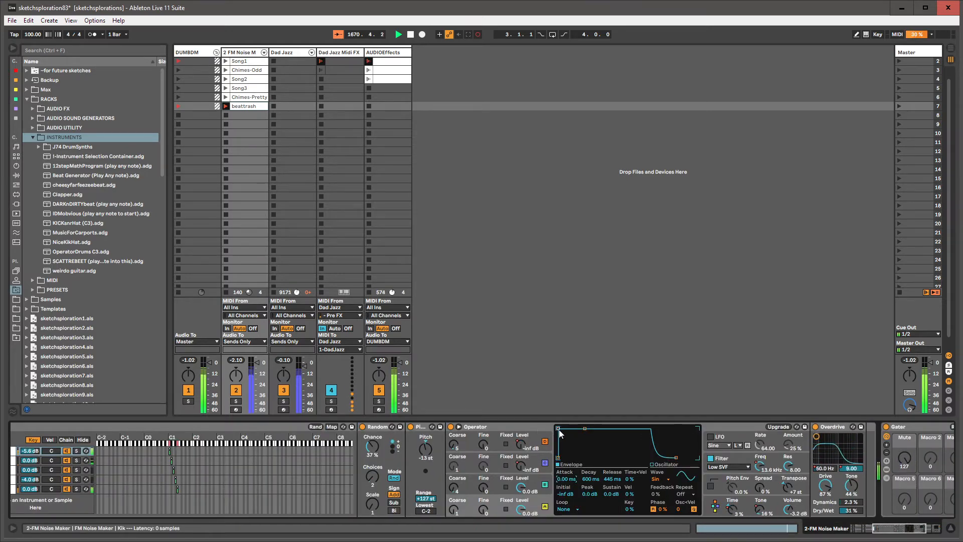
mouse_move(559, 431)
mouse_down()
mouse_move(586, 429)
mouse_move(559, 429)
mouse_up()
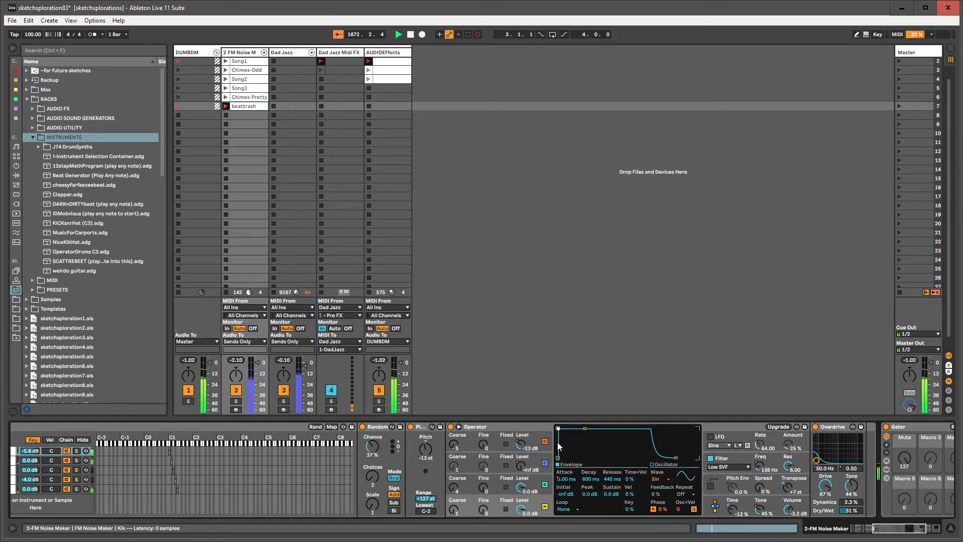
key(shift+Tab)
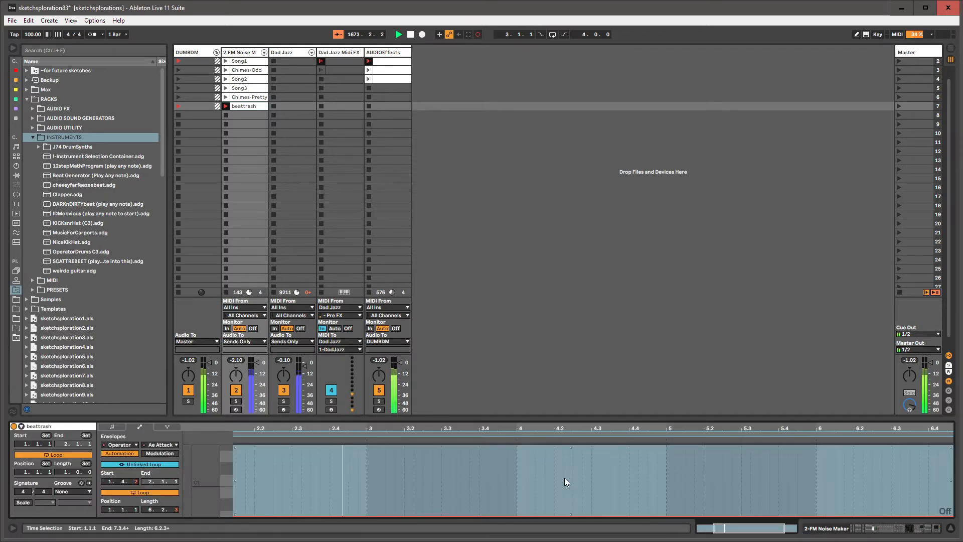
click(565, 478)
drag(558, 428, 558, 396)
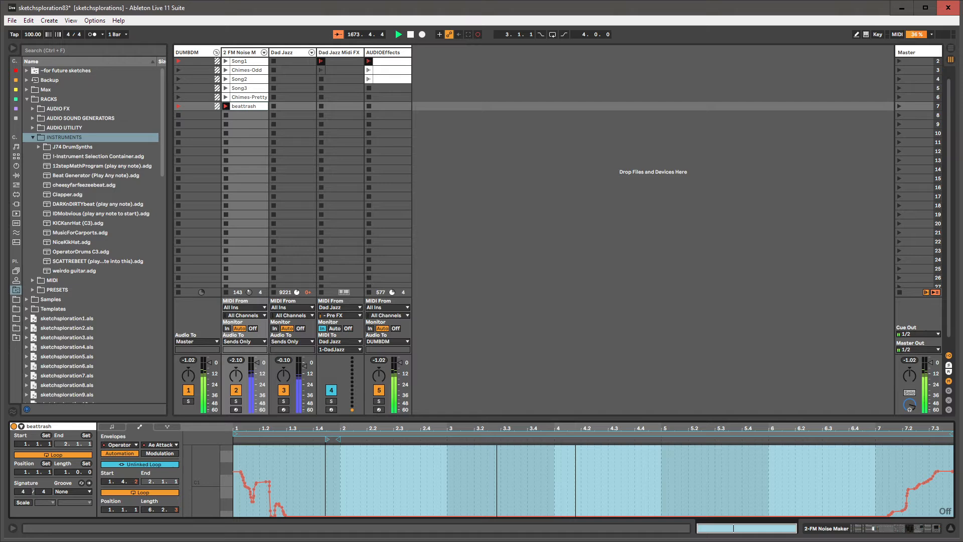
right_click(560, 468)
key(Escape)
key(shift+Tab)
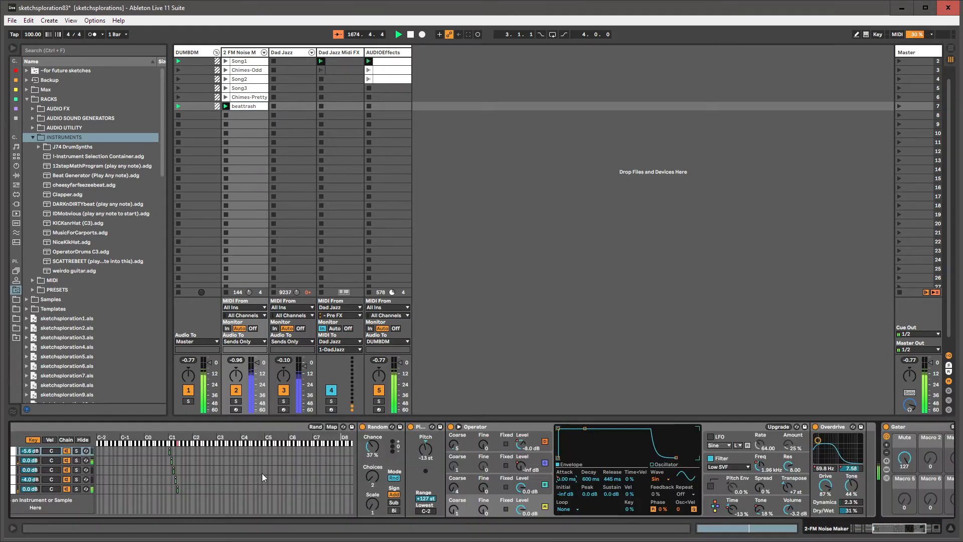
Step: Select oscillator D in the Kik chain's Operator and keep its envelope attack at 0.00 ms
click(92, 462)
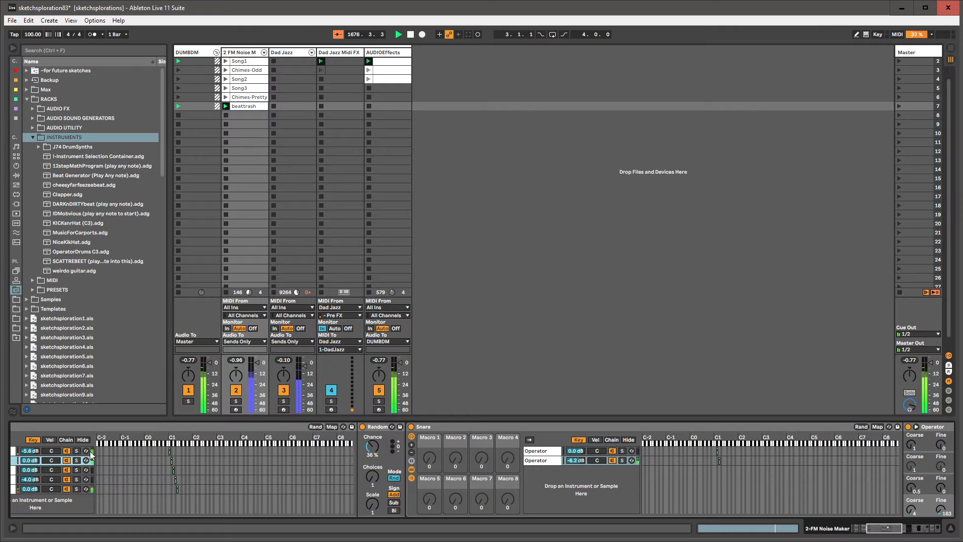
click(94, 454)
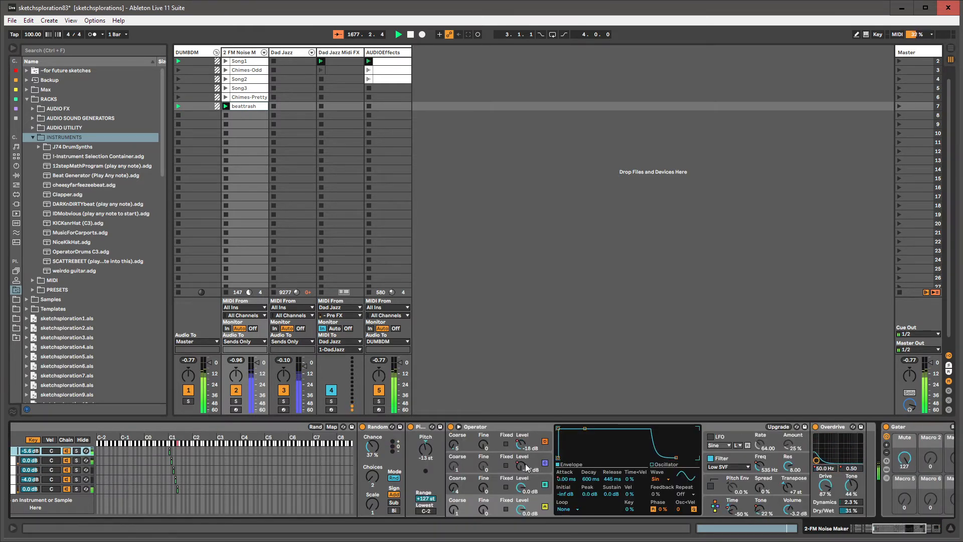
click(534, 439)
mouse_move(558, 429)
mouse_down()
mouse_move(579, 429)
mouse_move(558, 429)
mouse_up()
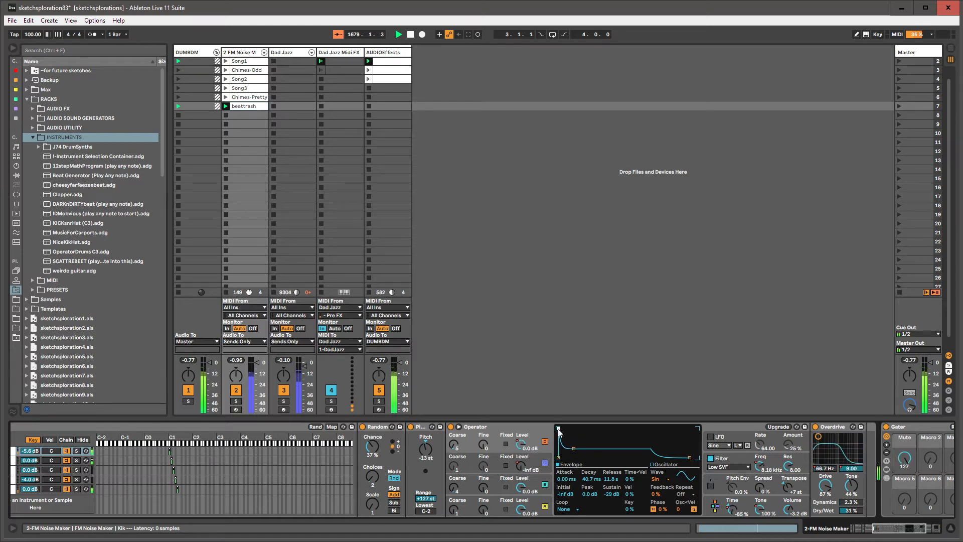
Step: Show the De Attack envelope in the beattrash clip and unlink its loop, starting at 2.4.4 and ending at 7.3.3
key(shift+Tab)
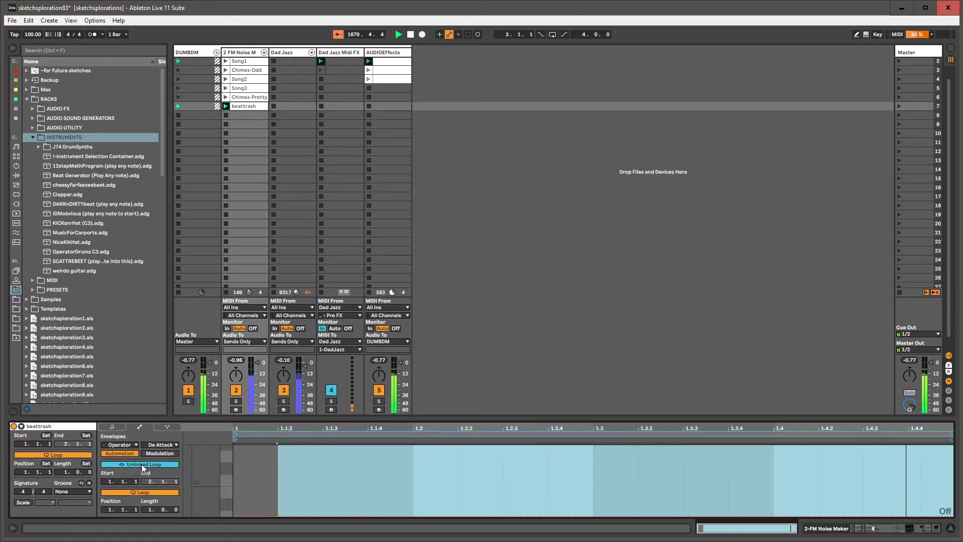
drag(234, 442, 590, 440)
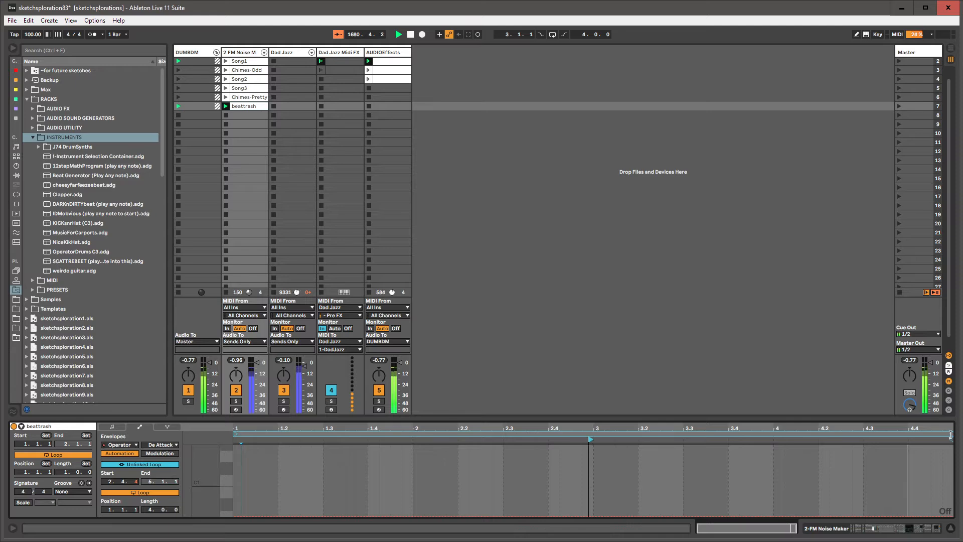
drag(951, 434, 957, 435)
Step: Record attack time changes for oscillator D of the Kik Operator into the clip and check the resulting envelope
key(shift+Tab)
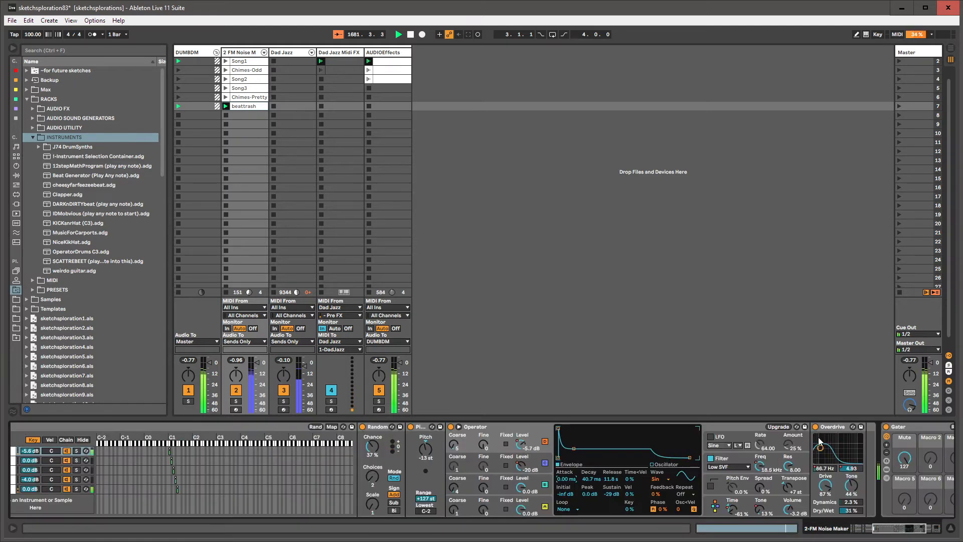
key(ctrl+shift+F9)
mouse_move(560, 479)
mouse_down()
mouse_move(560, 439)
mouse_move(561, 478)
mouse_up()
key(shift+Tab)
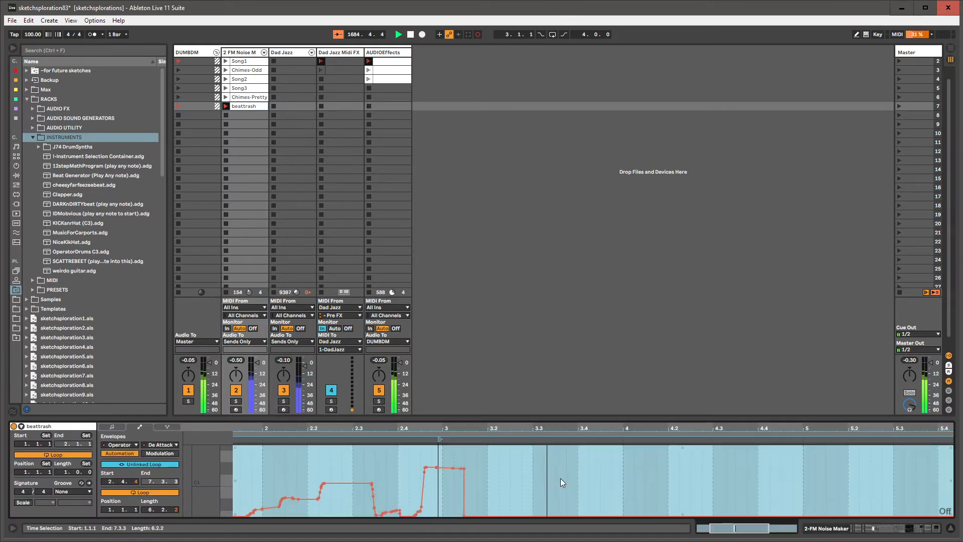
right_click(561, 478)
key(Escape)
key(shift+Tab)
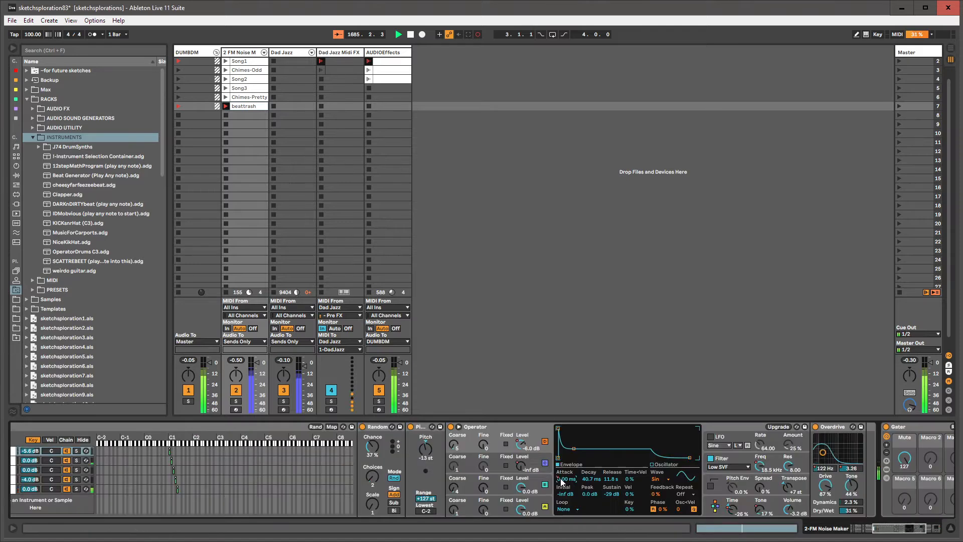
Step: Record attack time changes for oscillator C of the Kik Operator into the clip and check the resulting envelope
click(507, 464)
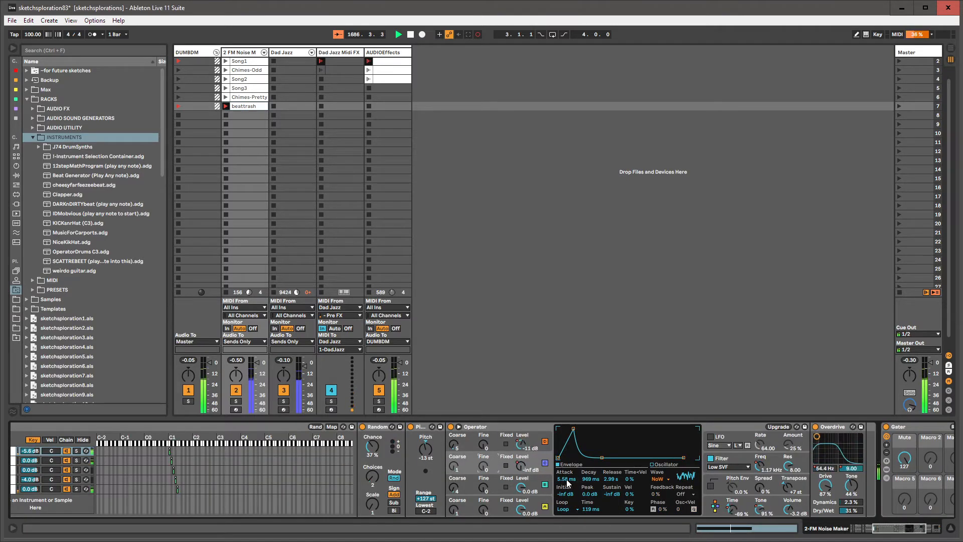
mouse_move(567, 480)
mouse_down()
mouse_move(567, 464)
mouse_move(567, 492)
mouse_up()
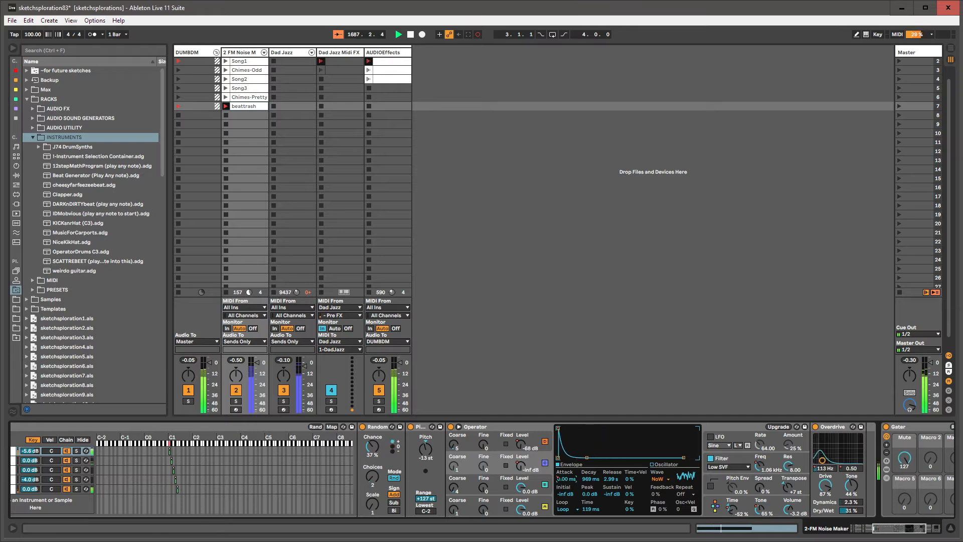
key(shift+Tab)
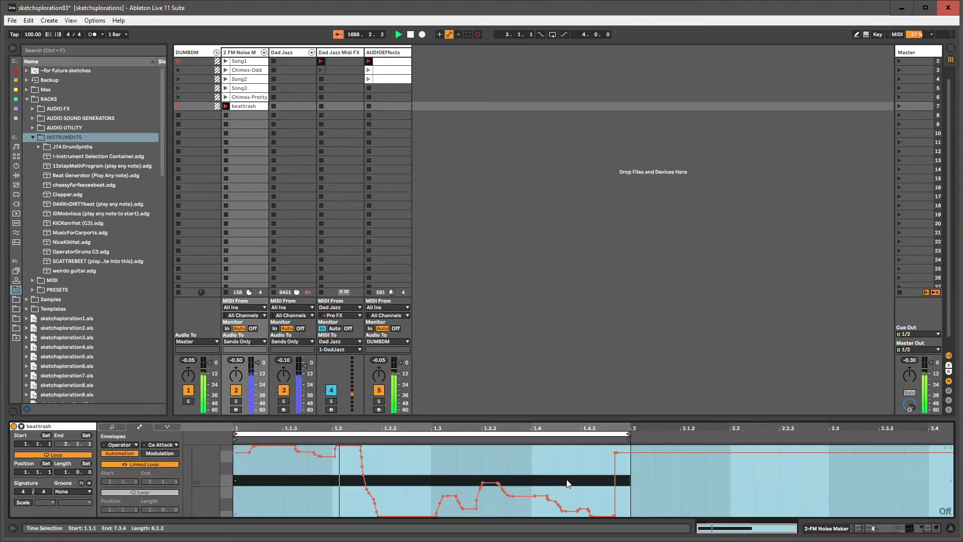
key(shift+Tab)
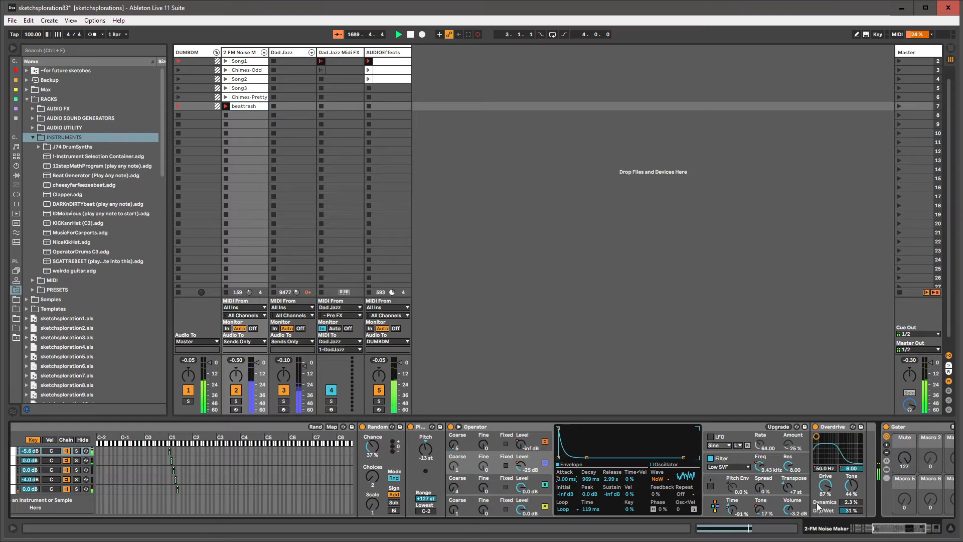
Step: In the Snar chain's second Operator, set oscillator B's decay to 188 ms and sustain to -54 dB, and the filter to 15.1 kHz with resonance 7.36
click(867, 529)
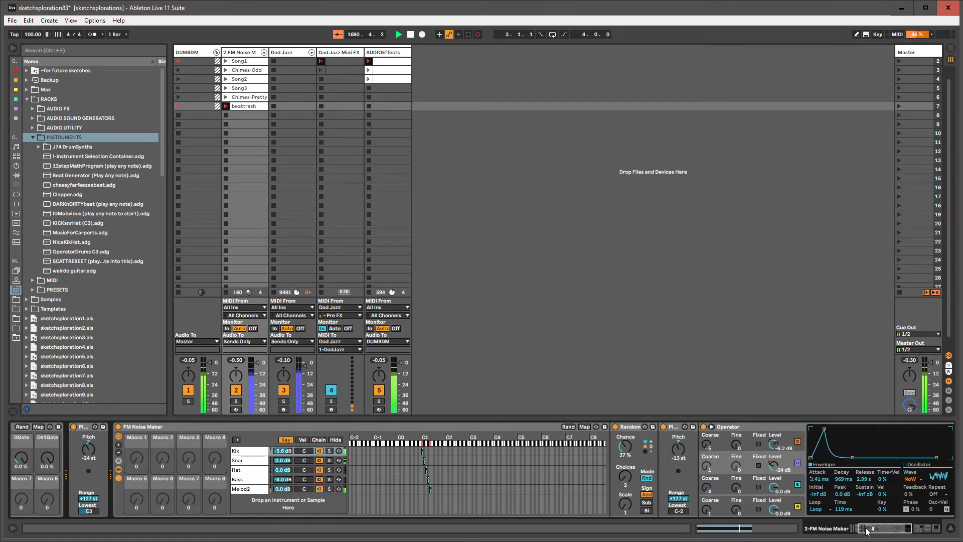
click(258, 461)
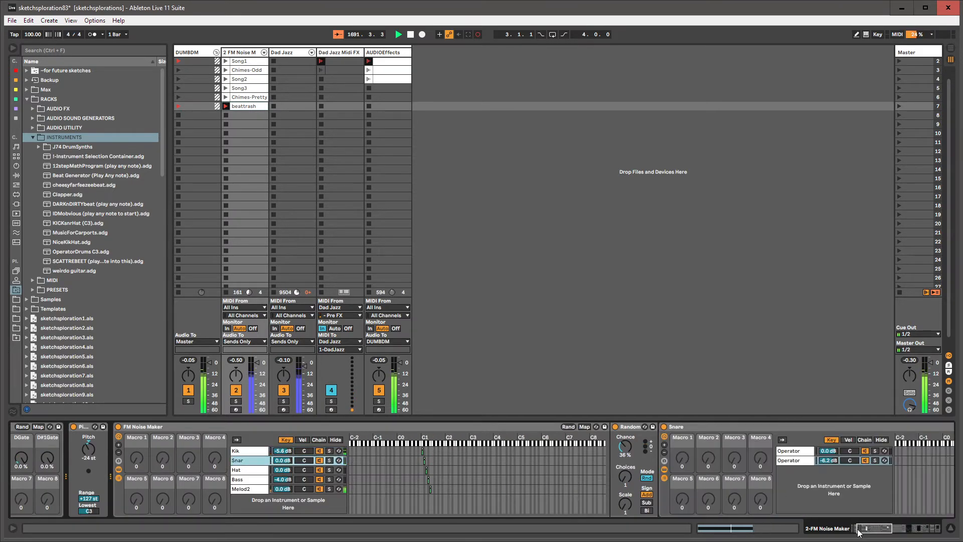
drag(866, 530, 896, 529)
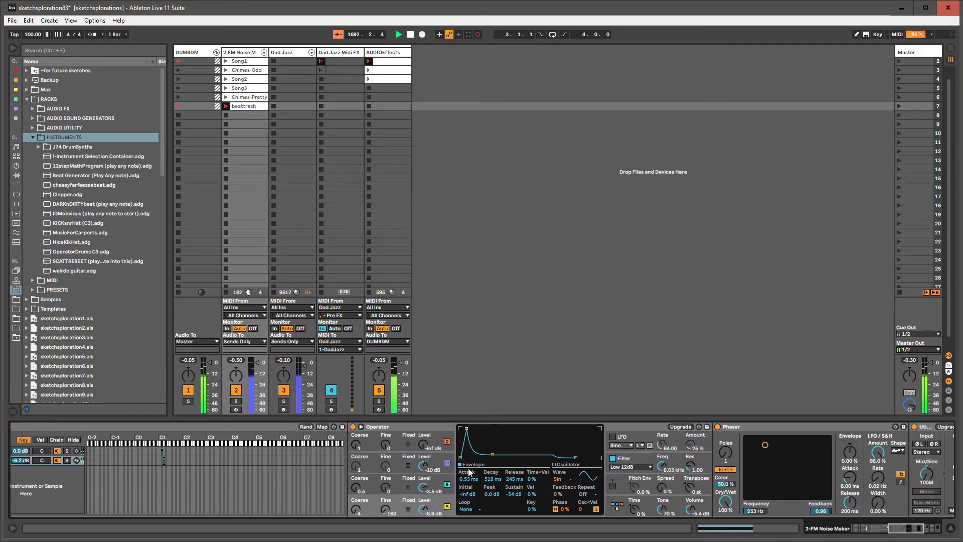
click(440, 485)
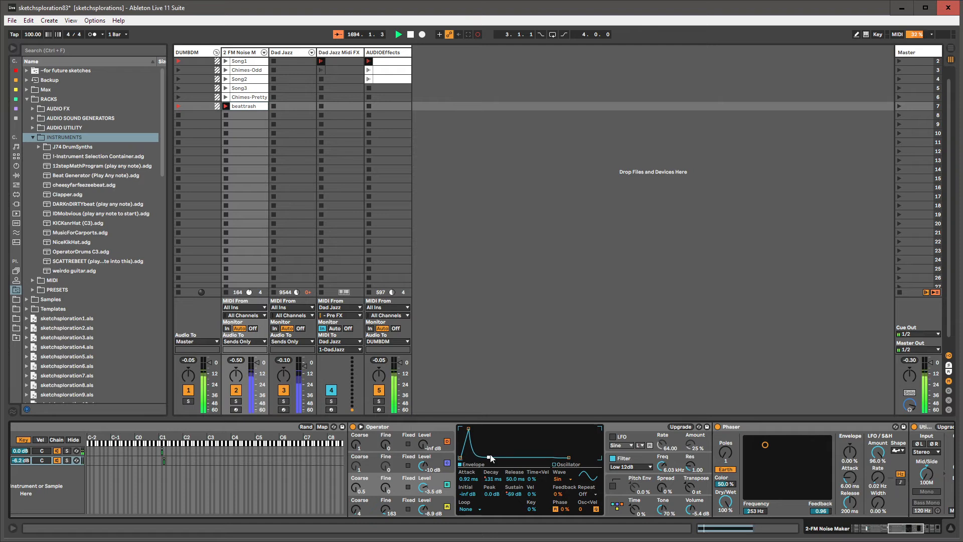
click(492, 480)
click(512, 494)
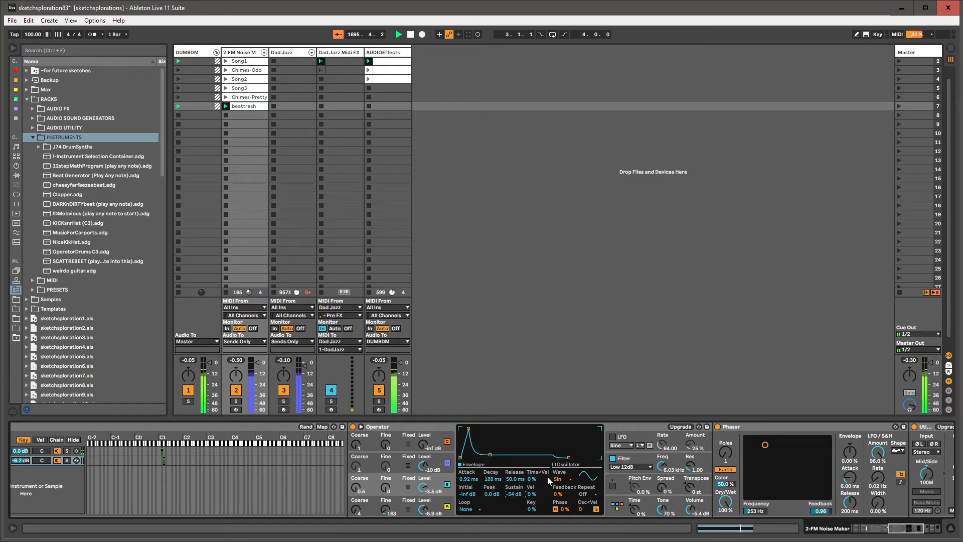
drag(691, 464, 691, 454)
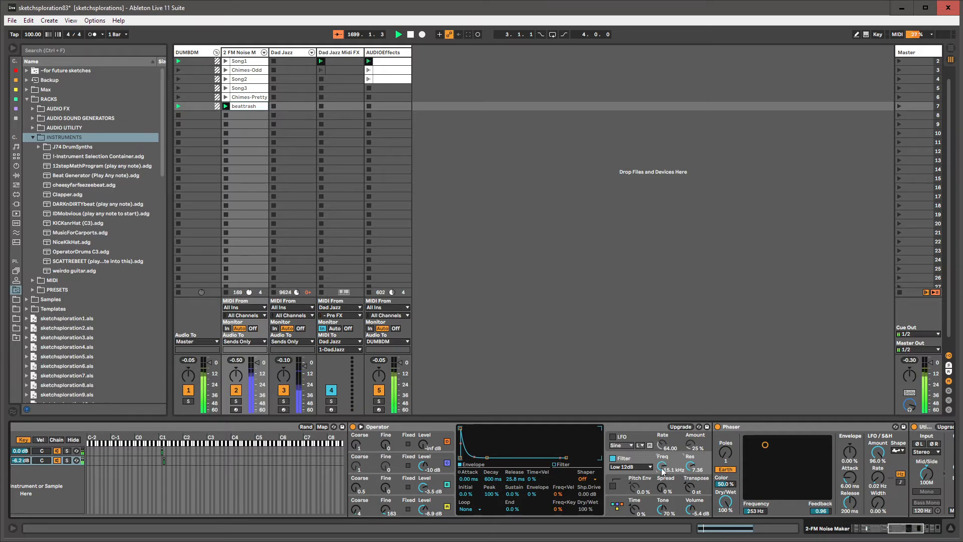
Step: Select the first Operator in the Snar chain and set its filter frequency to 18.5 kHz and resonance to 6.41
click(79, 450)
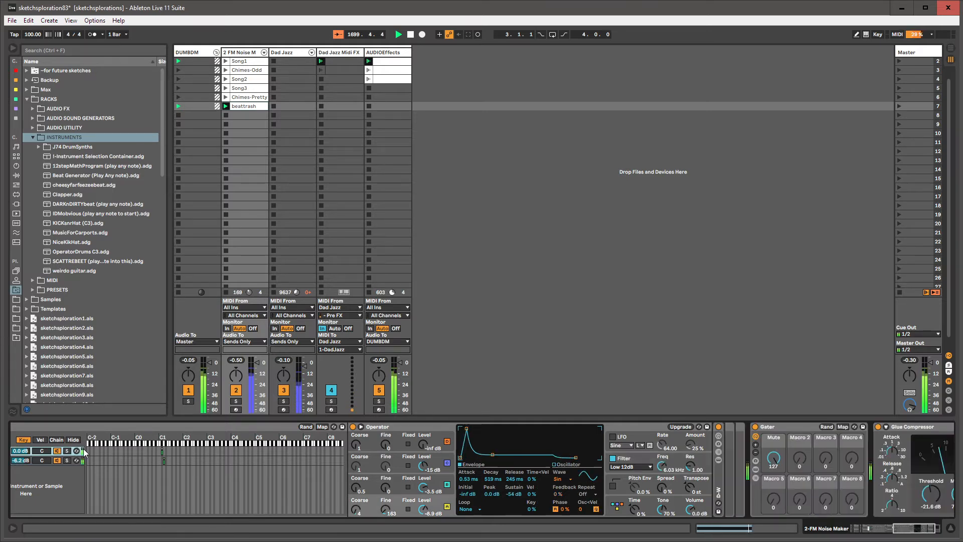
click(647, 469)
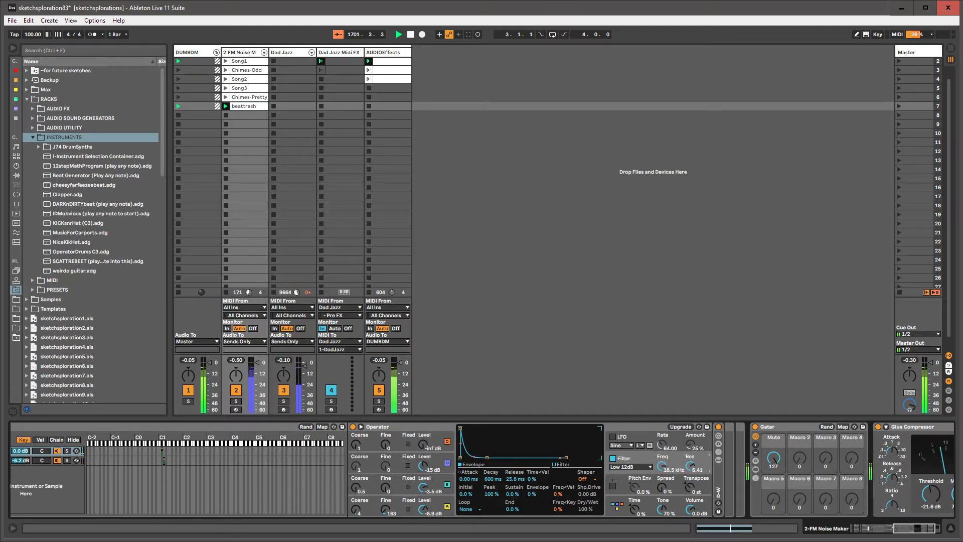
click(440, 502)
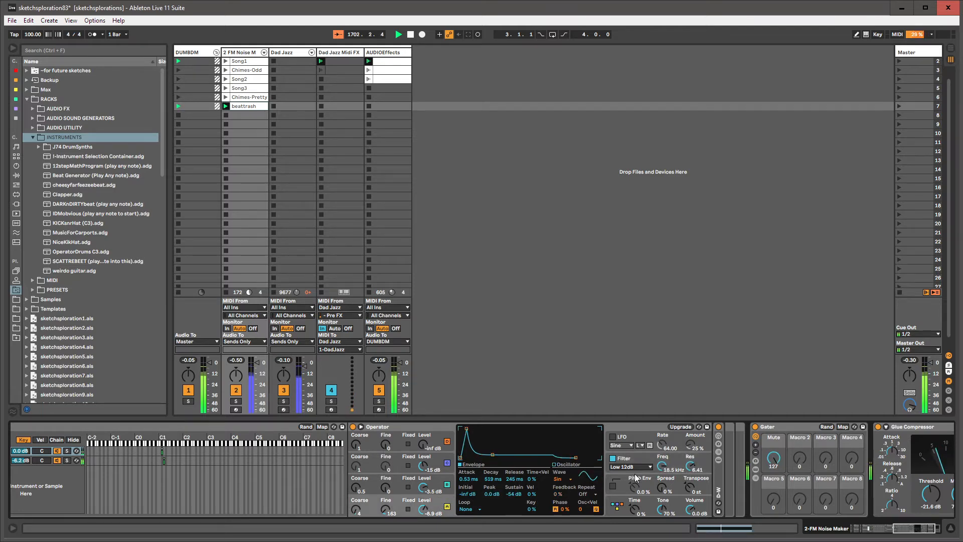
click(667, 466)
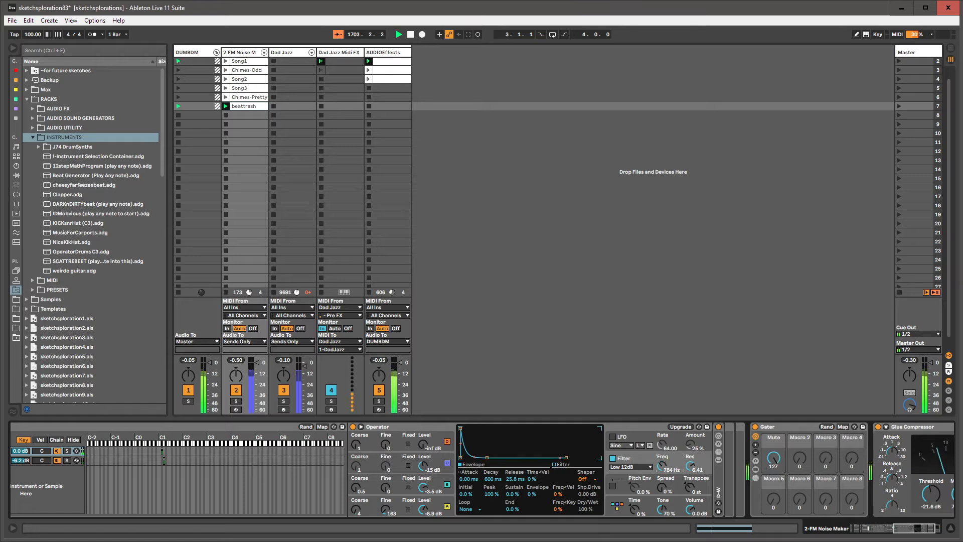
drag(664, 465, 663, 435)
Step: Show the Filter Freq envelope of that Operator in the beattrash clip and unlink its loop, starting at 2.3.3 and ending at 8.2.3
right_click(663, 465)
click(694, 488)
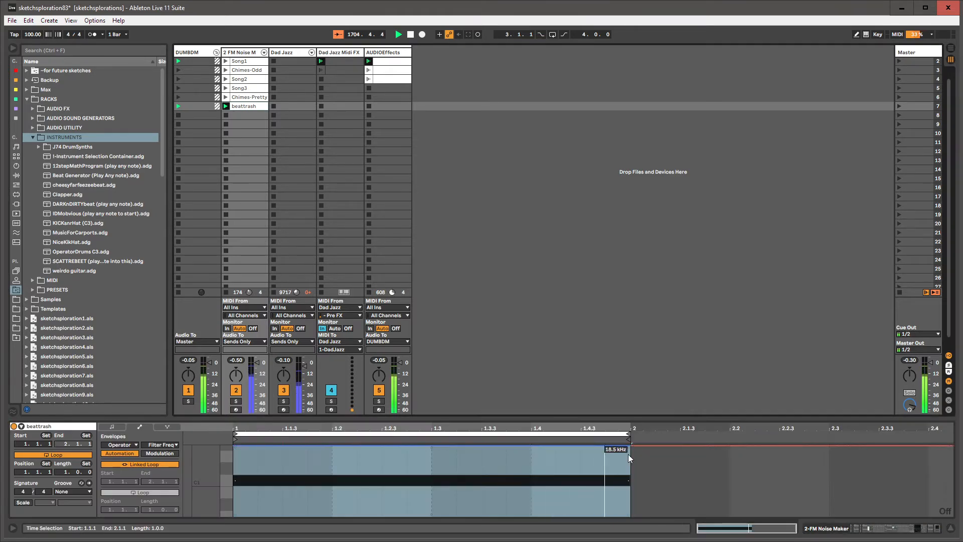
drag(149, 510, 135, 464)
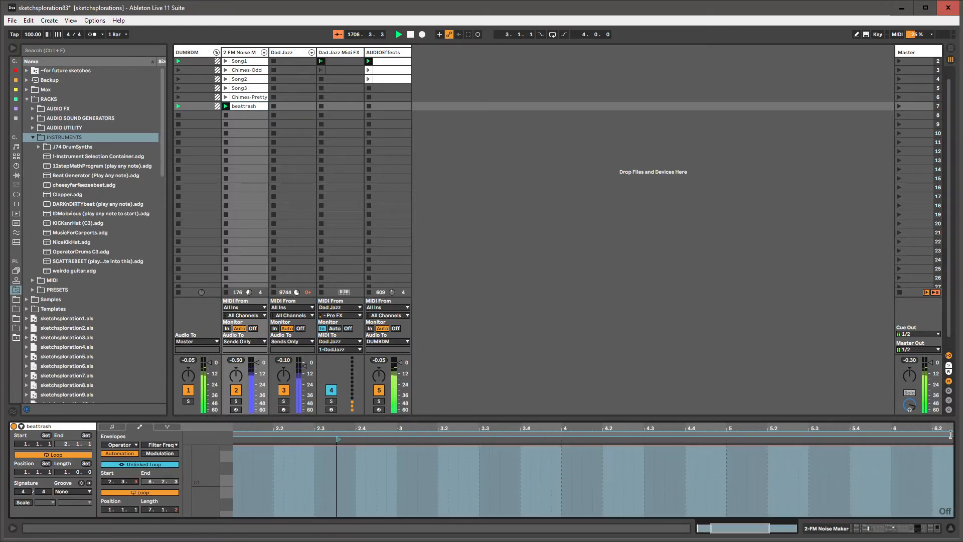
Step: Record filter frequency changes of the first Snar Operator into the clip and simplify the whole resulting envelope
key(shift+Tab)
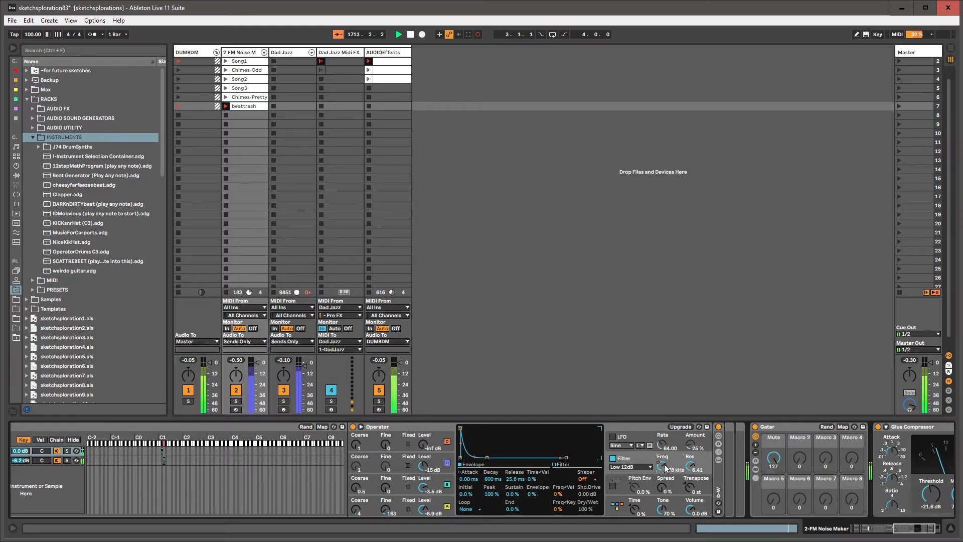
key(shift+Tab)
click(589, 491)
key(ctrl+a)
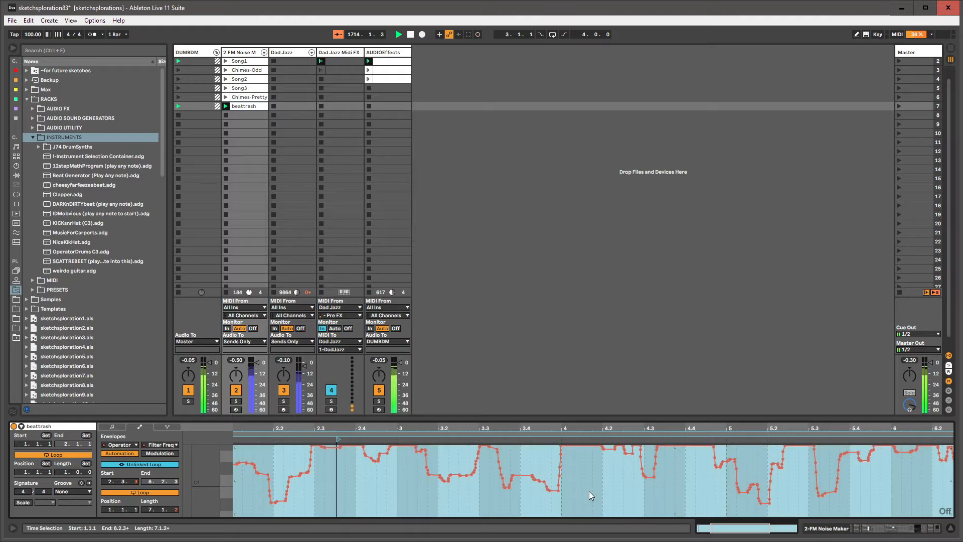
right_click(589, 492)
key(s)
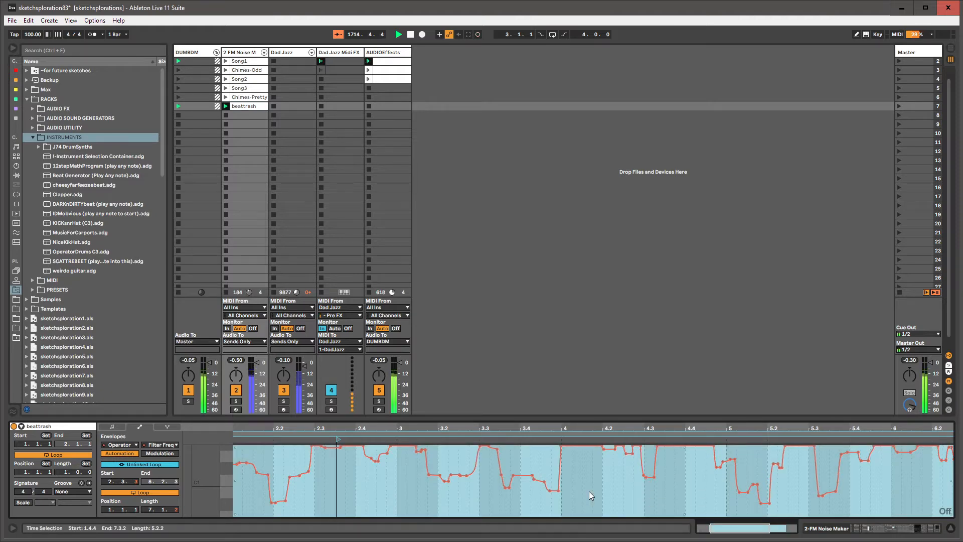
key(shift+Tab)
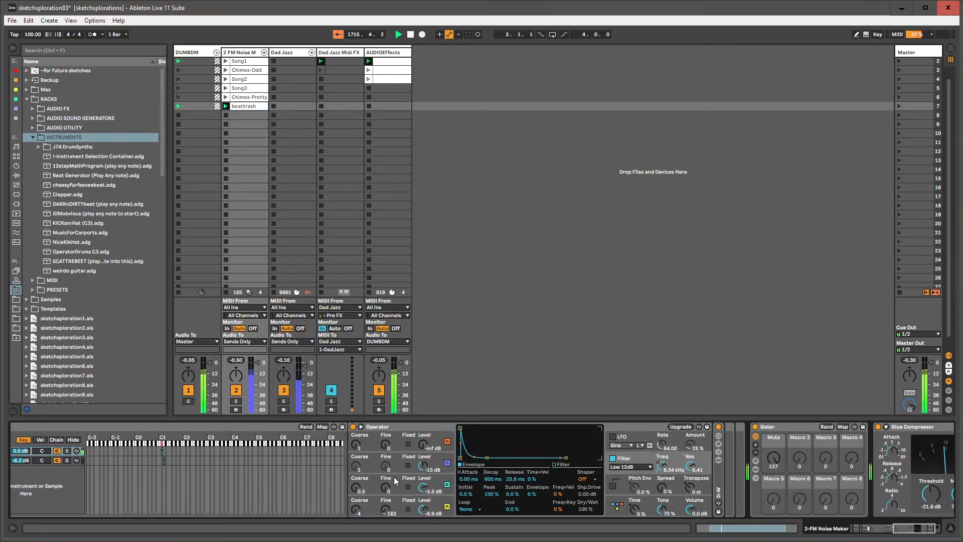
Step: Shorten the envelope attacks in the first Snar Operator to 0.00 ms for oscillator A and 0.49 ms for oscillator C
click(429, 501)
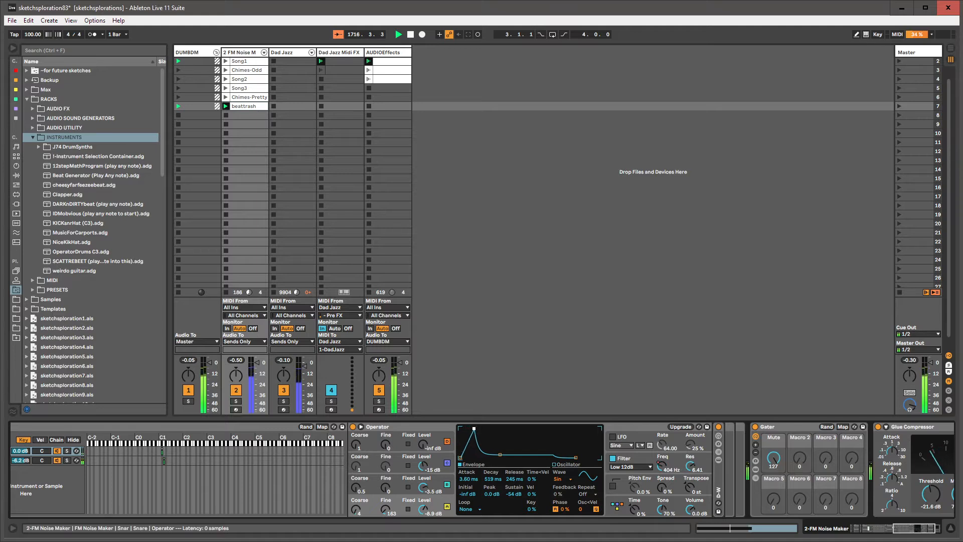
mouse_move(478, 428)
mouse_down()
mouse_move(506, 429)
mouse_move(462, 429)
mouse_up()
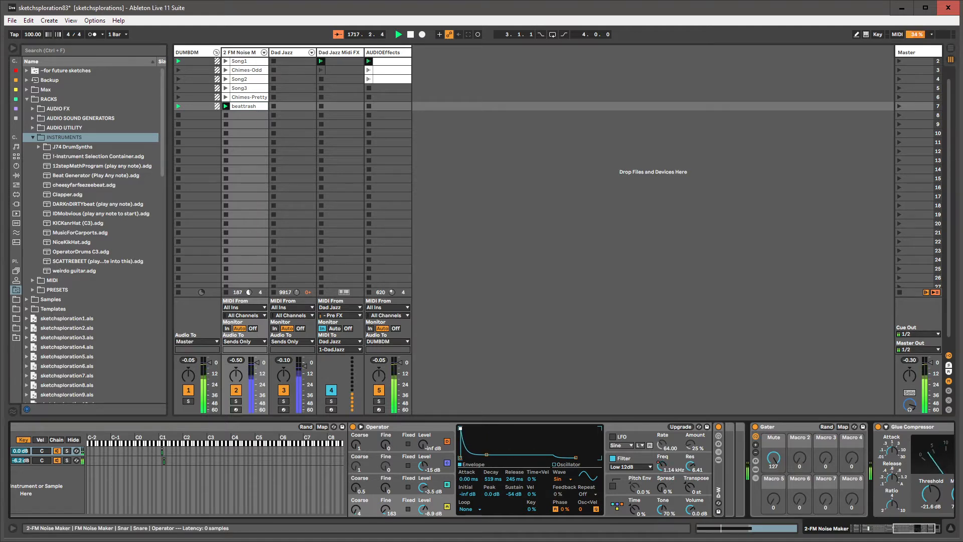
click(432, 489)
click(430, 455)
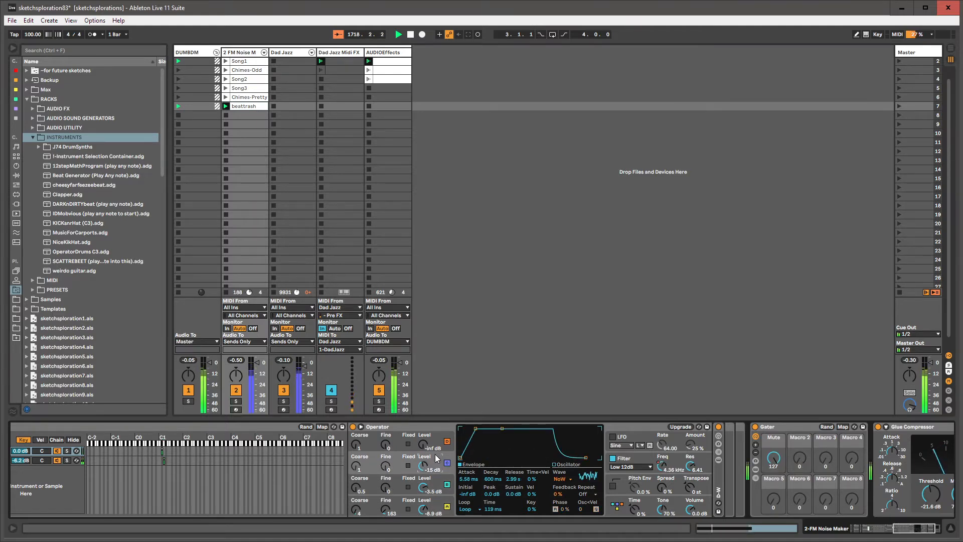
drag(493, 429, 466, 429)
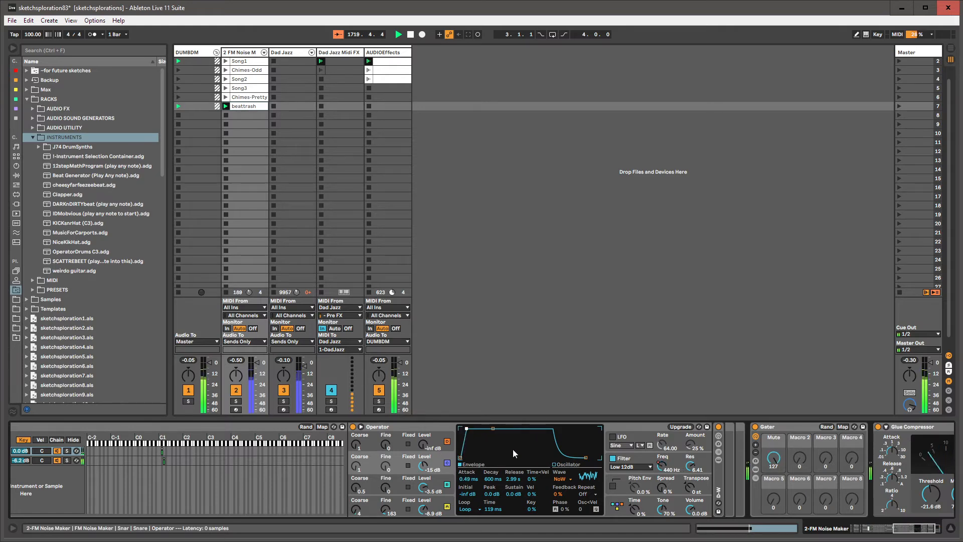
Step: Unfold the D-W effect racks in the Snar chain and set the Grain Delay pitch in the second rack's W chain to 10.1
click(878, 529)
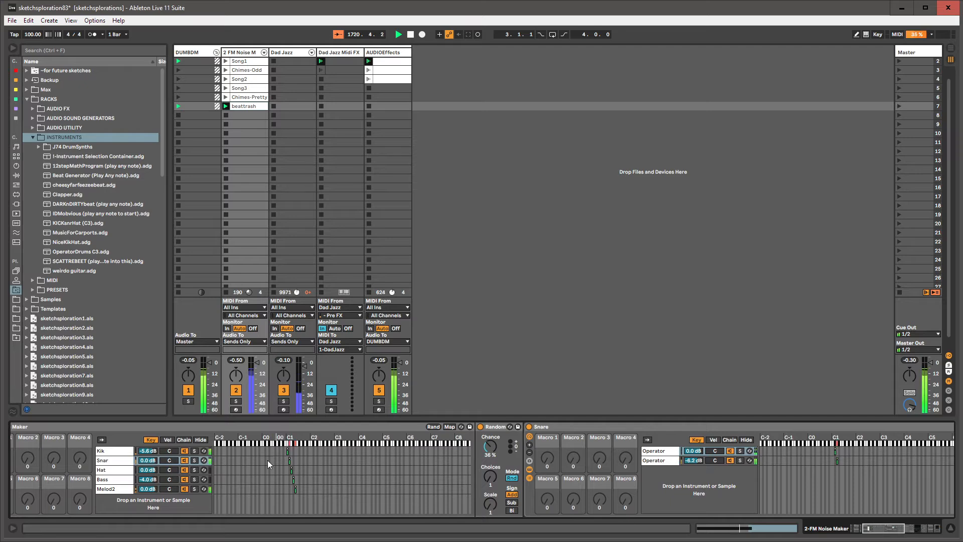
click(183, 460)
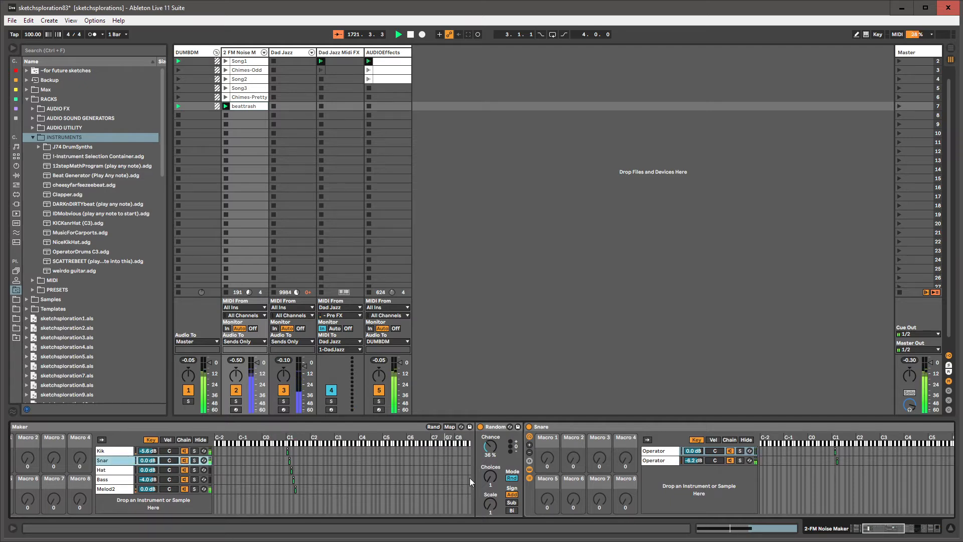
click(882, 529)
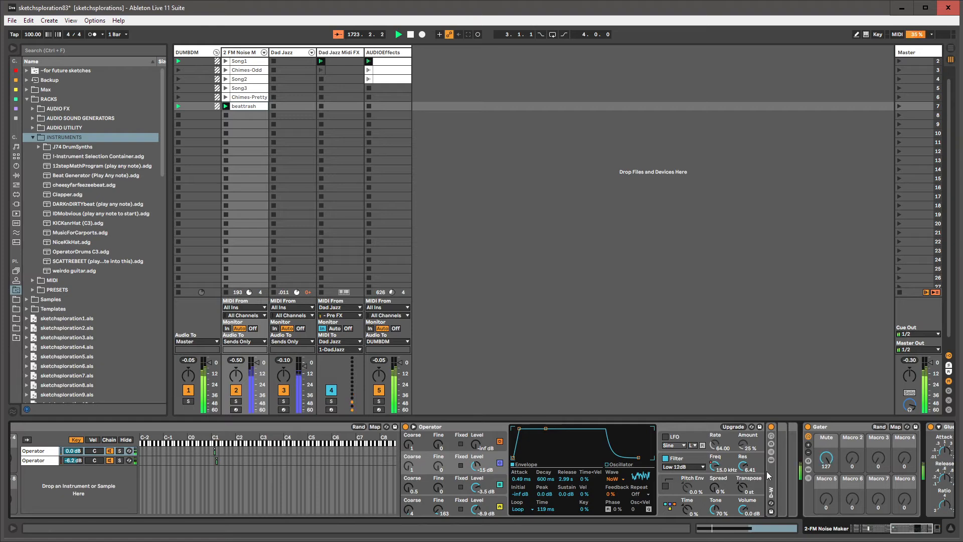
double_click(771, 477)
drag(901, 532, 923, 530)
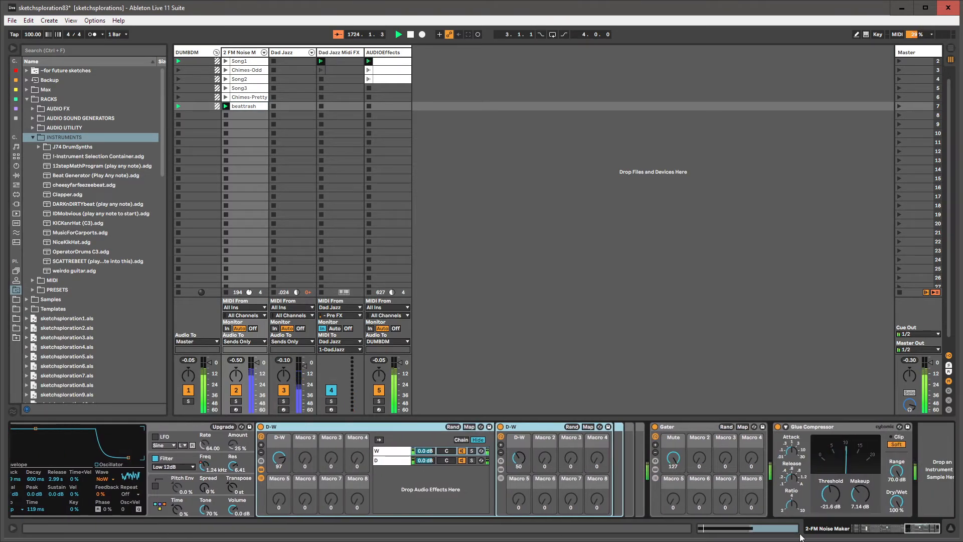
click(500, 478)
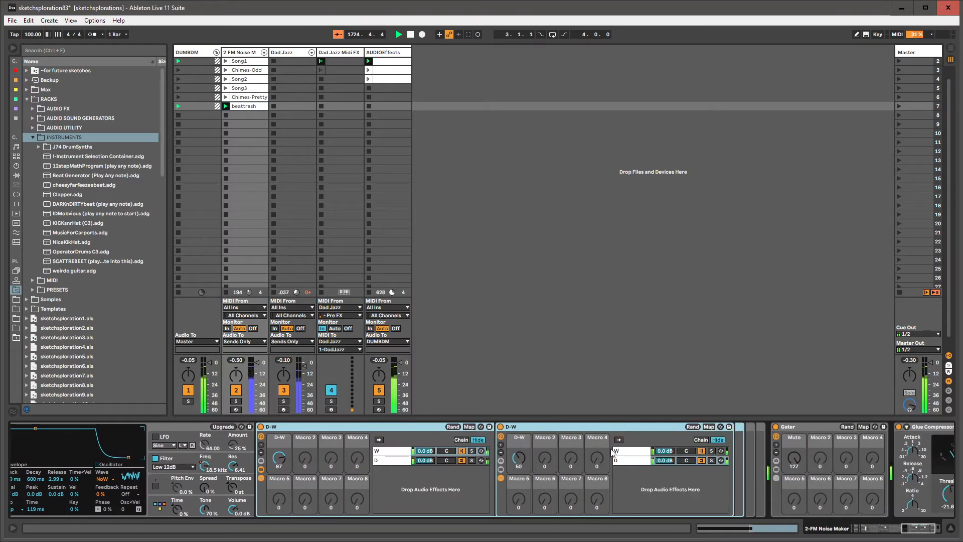
click(625, 454)
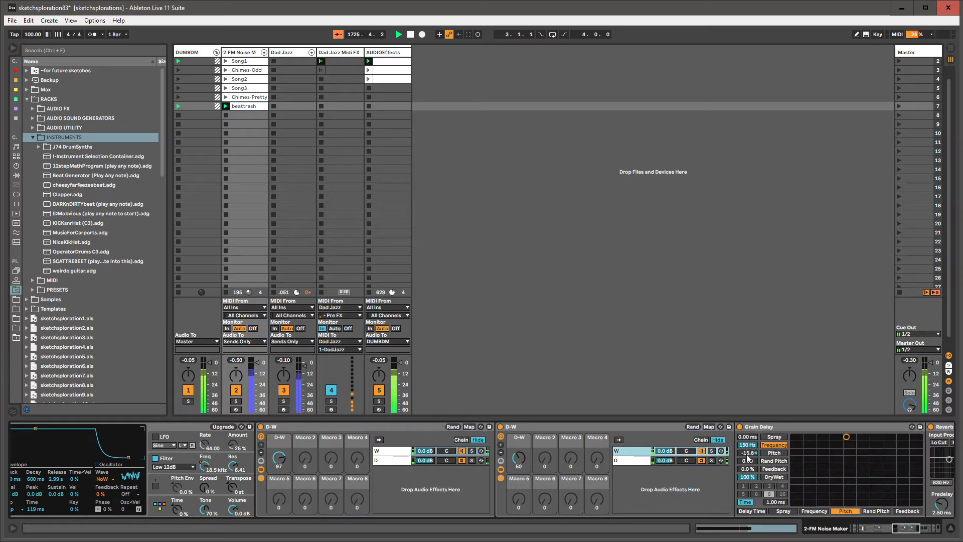
drag(747, 455, 747, 376)
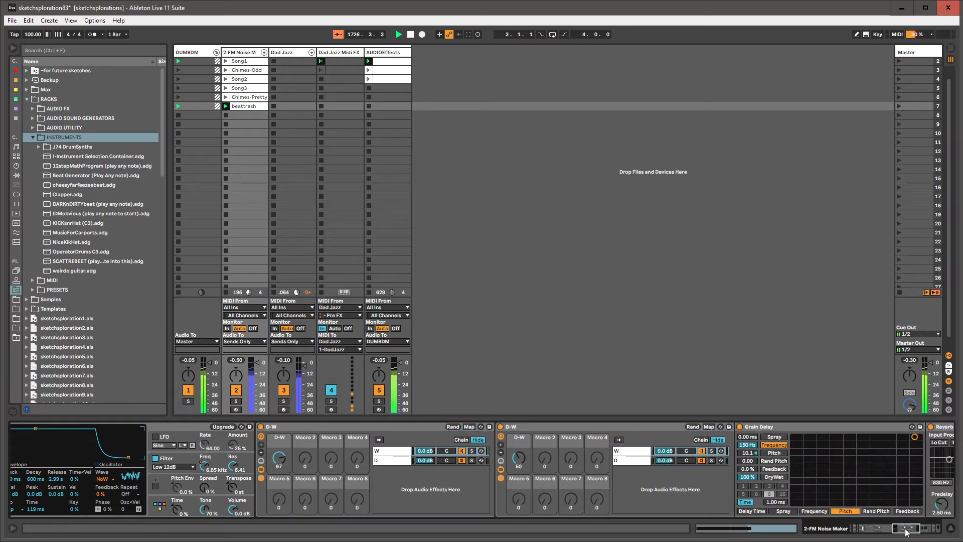
Step: Set the D-W macro of both effect racks after the Snar Operator to 127
drag(906, 533, 910, 532)
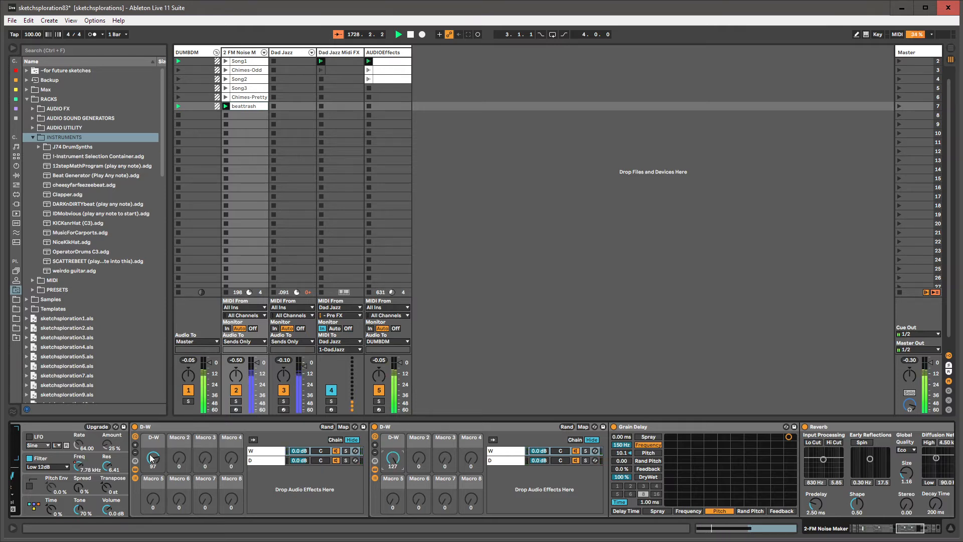
double_click(154, 428)
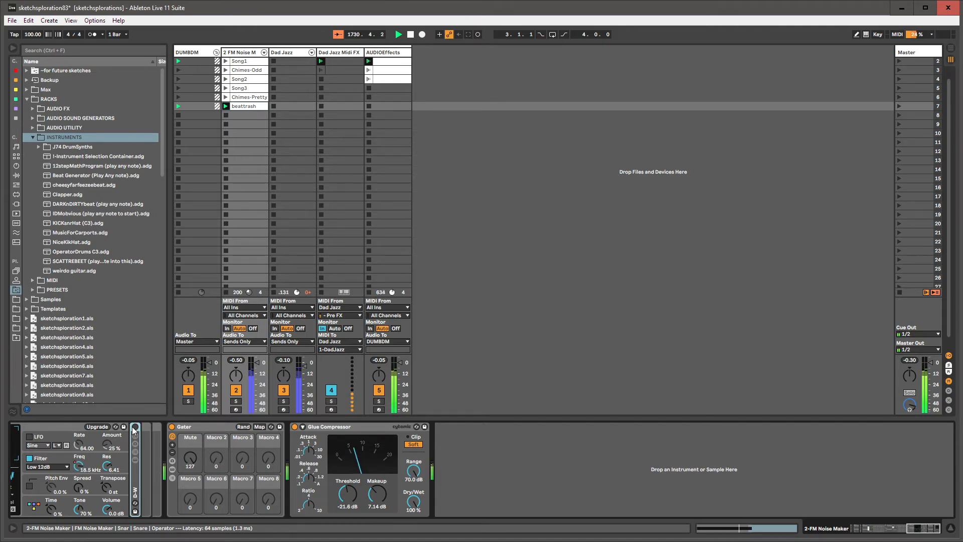
double_click(136, 437)
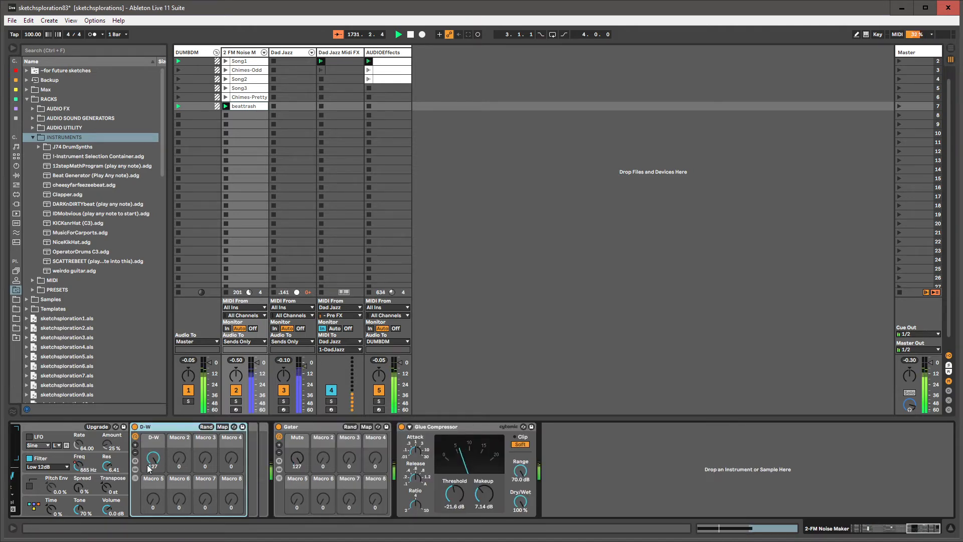
Step: Insert the ChorusPhaser-Pre11 preset after the D-W rack, lower its Chorus modulation and switch off its Phaser
click(16, 118)
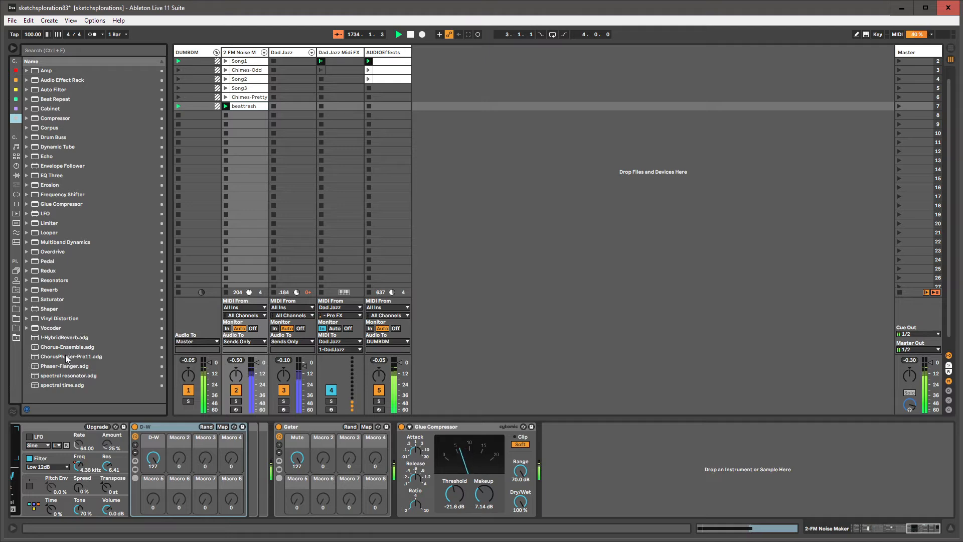
mouse_move(68, 357)
mouse_down()
mouse_move(186, 400)
mouse_move(247, 444)
mouse_up()
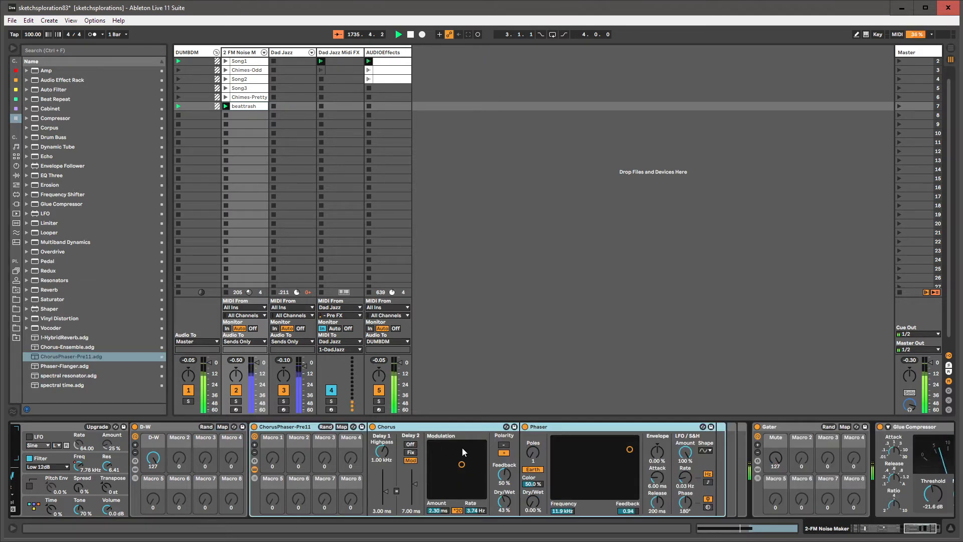
drag(478, 439, 451, 467)
click(526, 426)
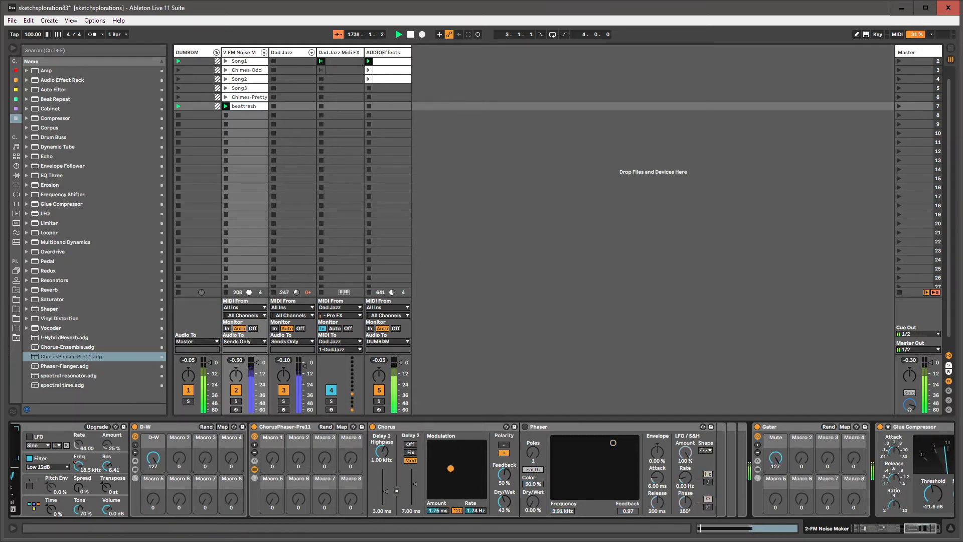
Step: Move the Chorus out of the ChorusPhaser-Pre11 rack to just after D-W and delete the remaining rack
click(439, 426)
drag(440, 425, 247, 436)
click(424, 426)
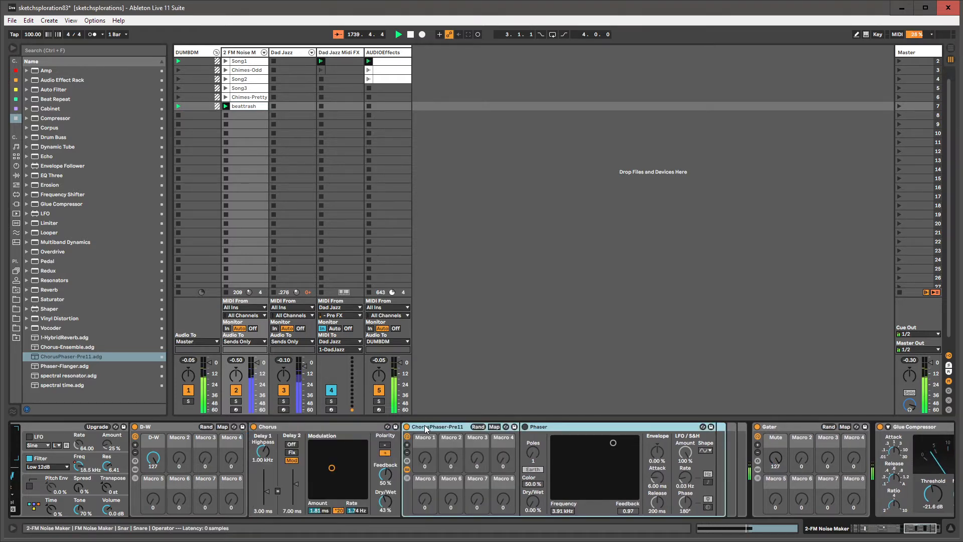
key(Delete)
Step: Set the Chorus modulation to 0.26 ms at 3.02 Hz and unlink its LFO Amount envelope with a loop length of 2.3.3
drag(331, 468, 339, 485)
click(320, 510)
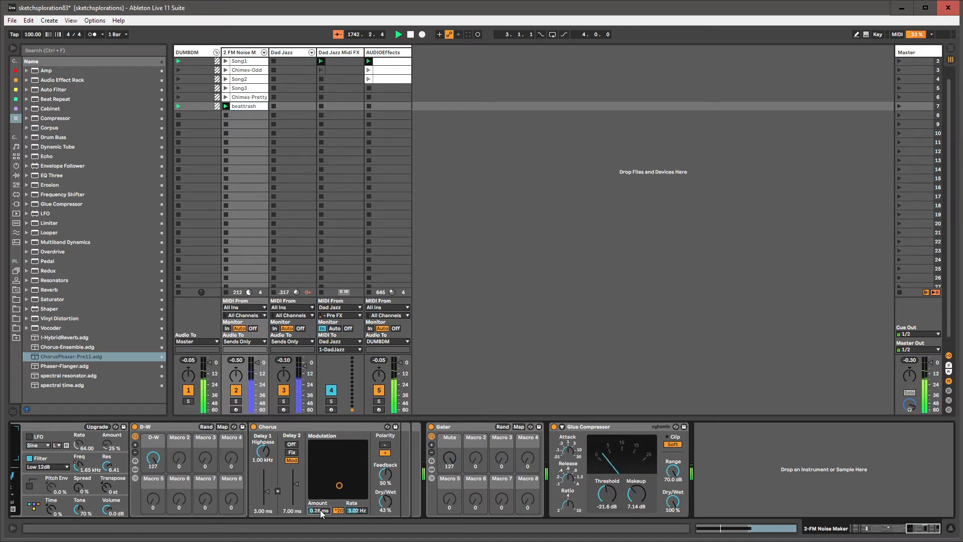
key(shift+Tab)
click(140, 464)
click(149, 509)
text(1.3)
key(Return)
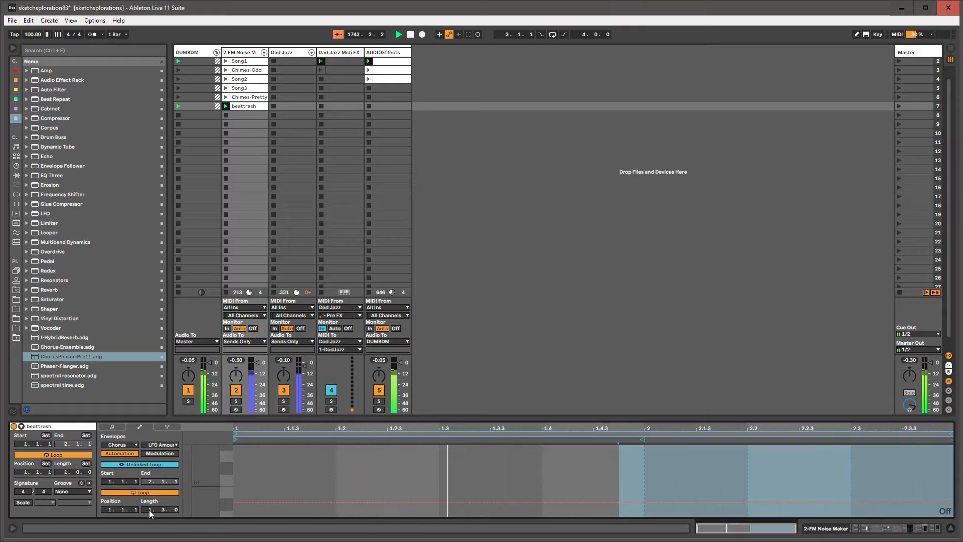
click(241, 458)
drag(248, 452, 954, 439)
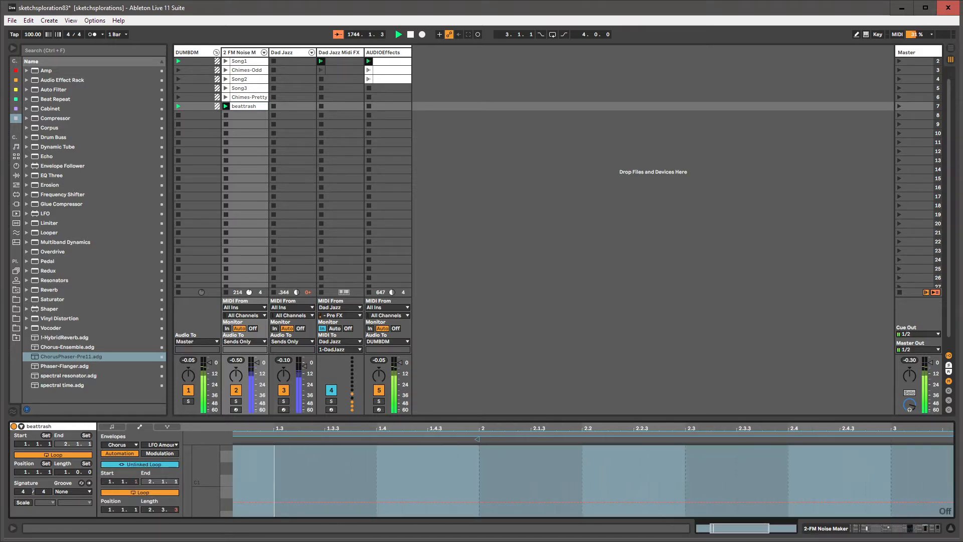
Step: Unlink the Chorus LFO Rate envelope in the beattrash clip and extend its loop length to 6.3.0
key(shift+Tab)
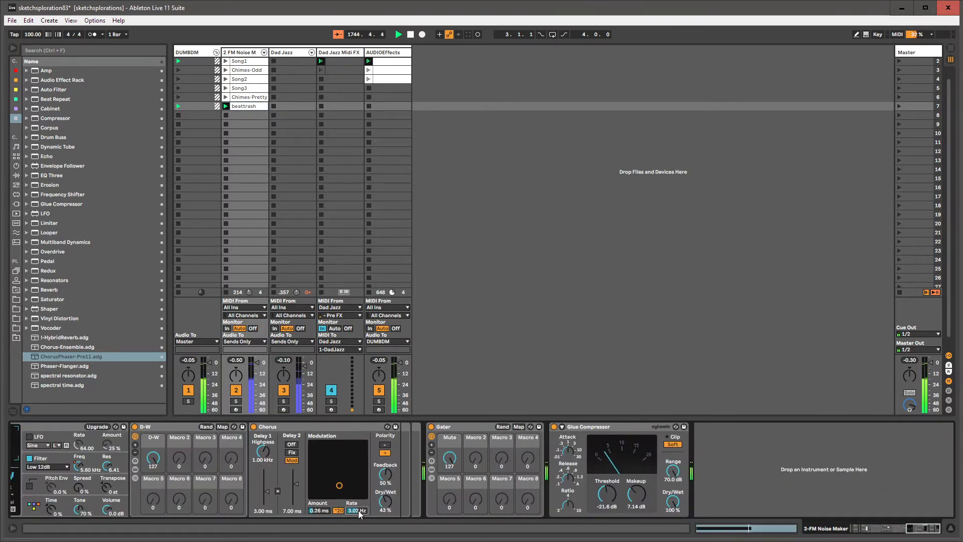
key(shift+Tab)
click(141, 465)
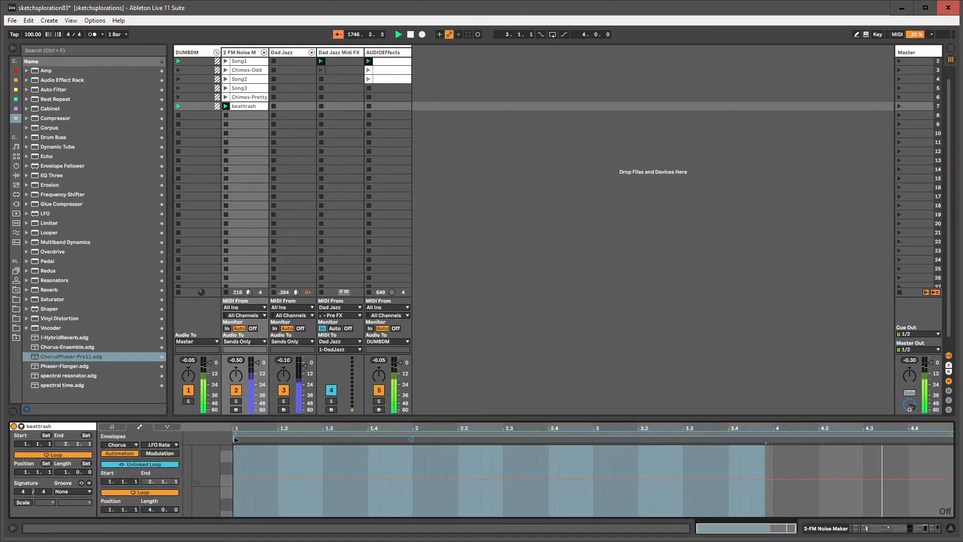
drag(236, 439, 358, 439)
key(shift+Tab)
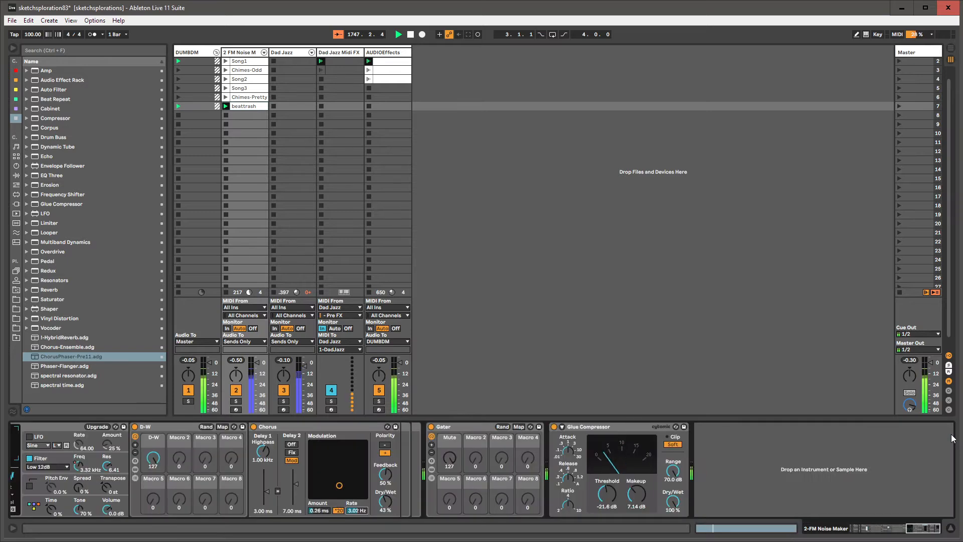
Step: Record sweeping changes of the Chorus modulation amount and rate into the beattrash clip as automation
key(ctrl+shift+F9)
drag(339, 485, 352, 443)
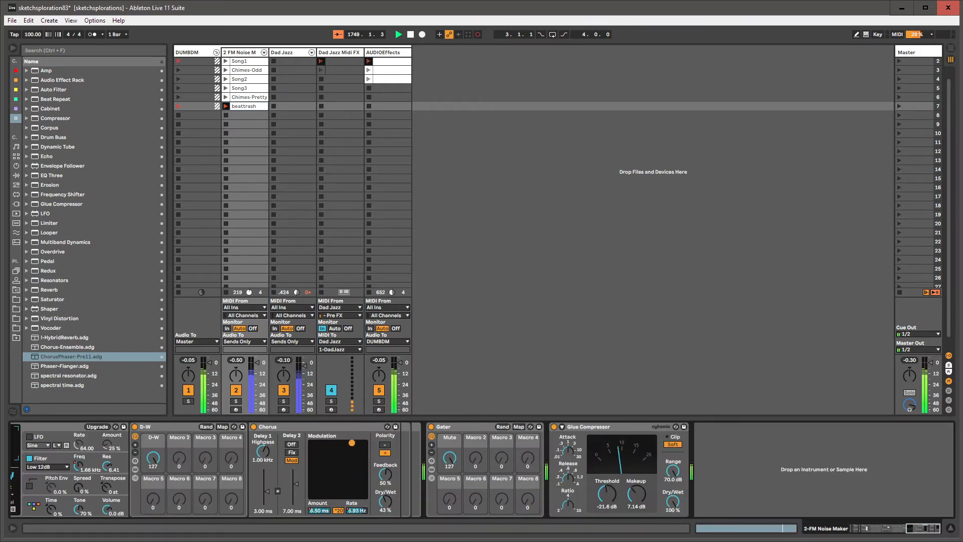
drag(318, 495, 343, 480)
drag(365, 443, 330, 445)
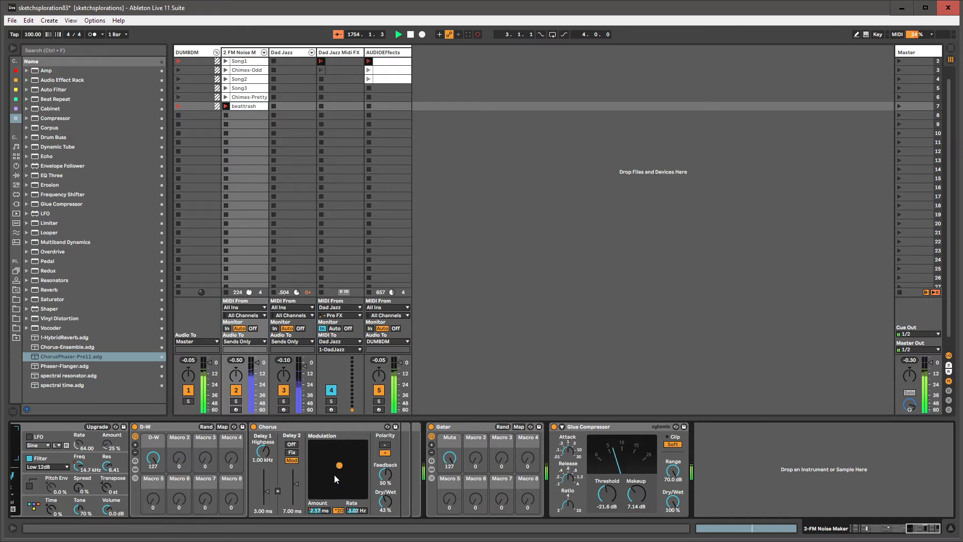
Step: Examine the recorded LFO Amount and LFO Rate envelopes of the Chorus, selecting the whole LFO Rate envelope
key(shift+Tab)
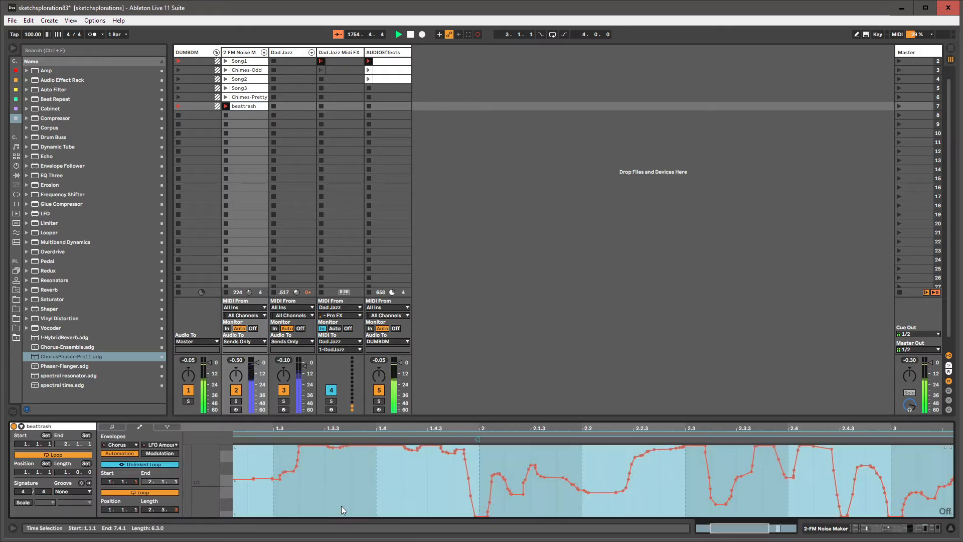
right_click(341, 505)
key(Escape)
key(shift+Tab)
click(351, 510)
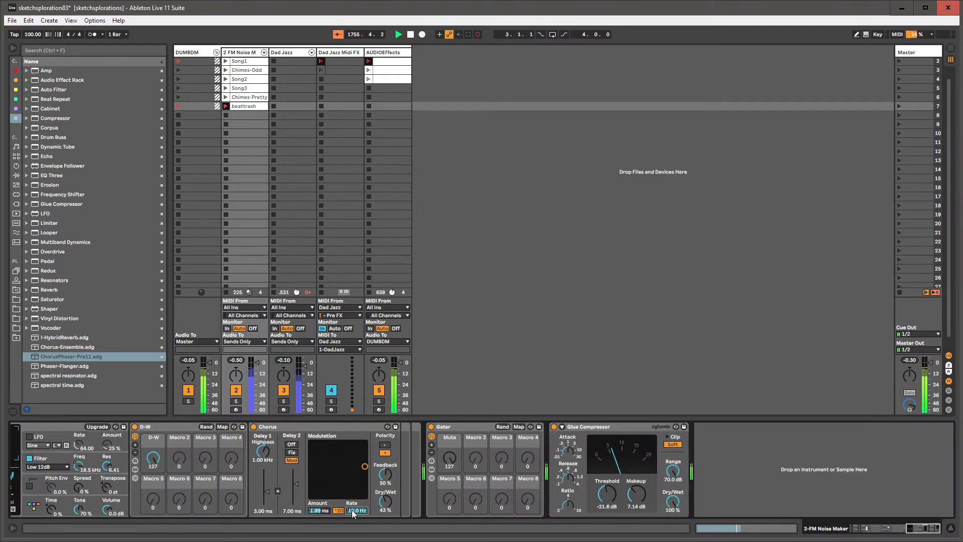
key(shift+Tab)
click(384, 502)
key(ctrl+a)
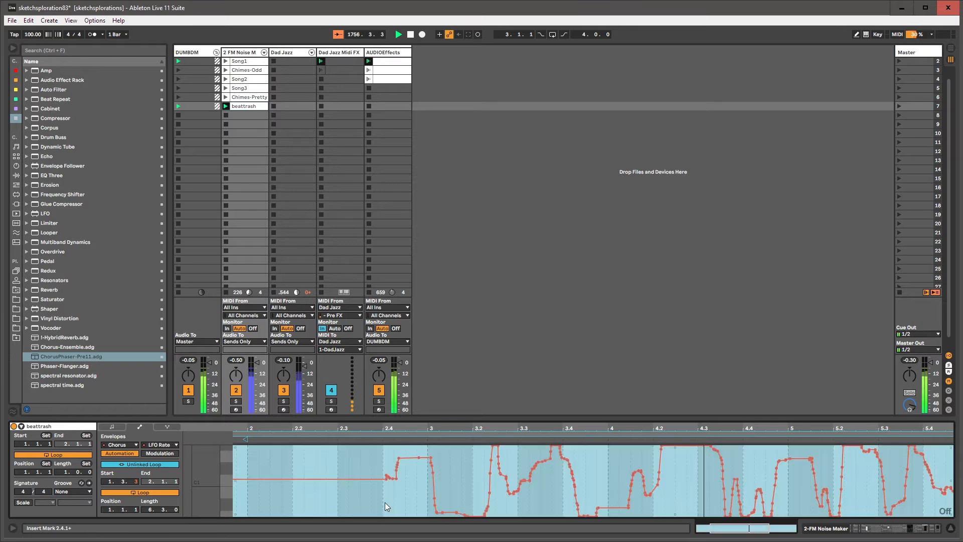
Step: Switch off the Gater rack and draw several separate switched-on stretches in its Device On envelope
key(shift+Tab)
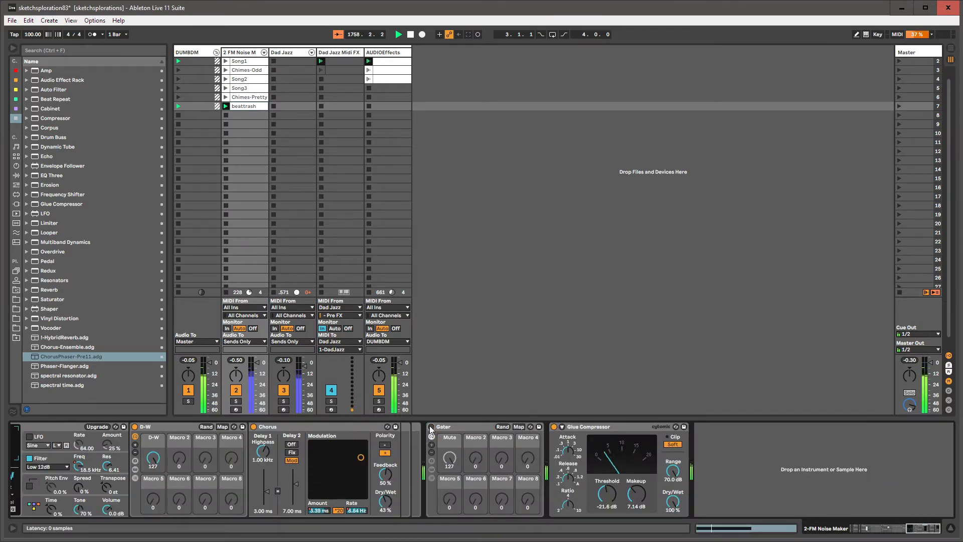
key(shift+Tab)
key(b)
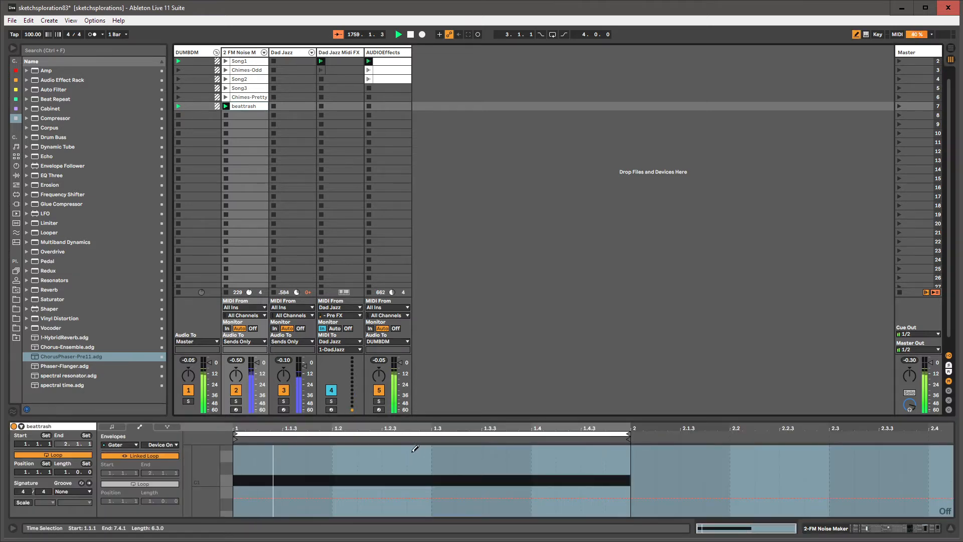
drag(542, 459, 598, 459)
drag(286, 459, 394, 459)
Step: Unlink the loop of the Gater's Device On envelope and lengthen it beyond one bar
click(153, 454)
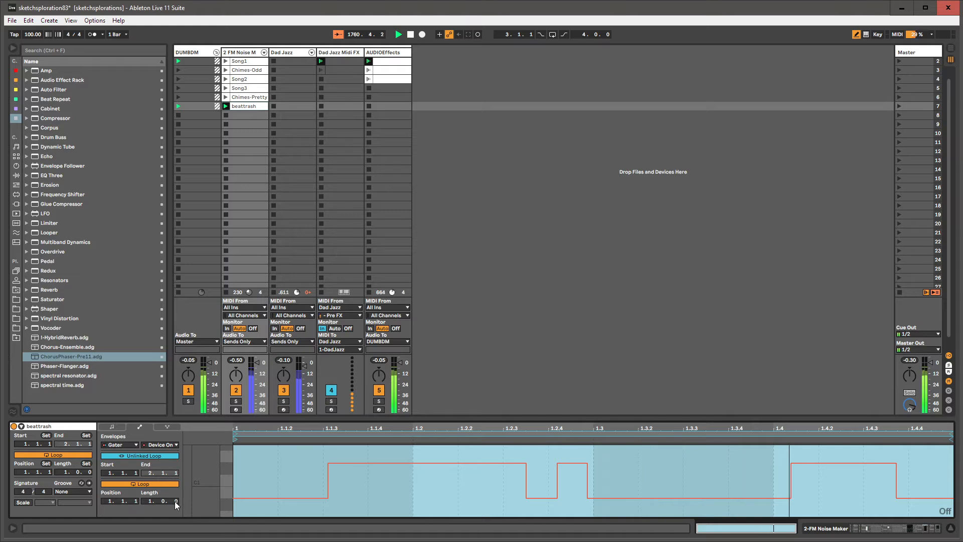
drag(174, 501, 175, 490)
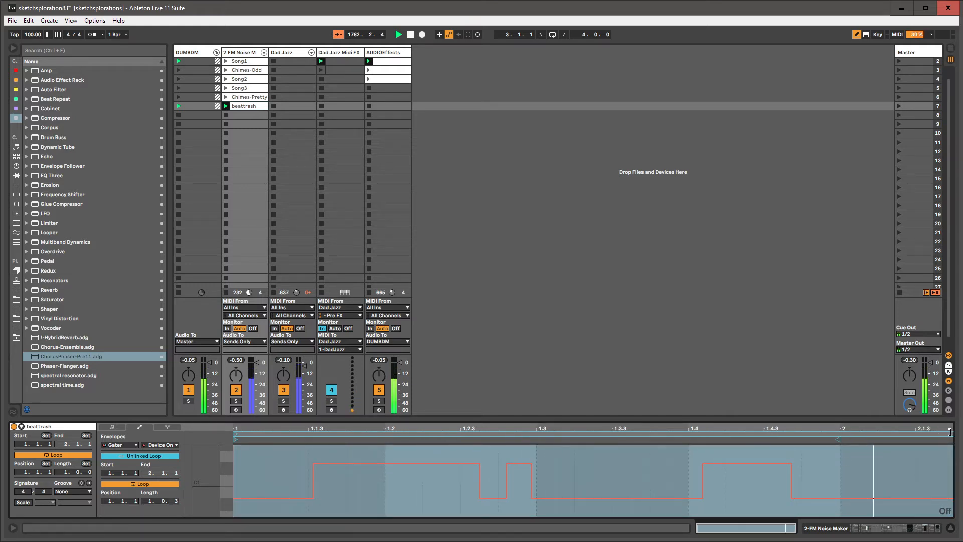
drag(174, 501, 175, 484)
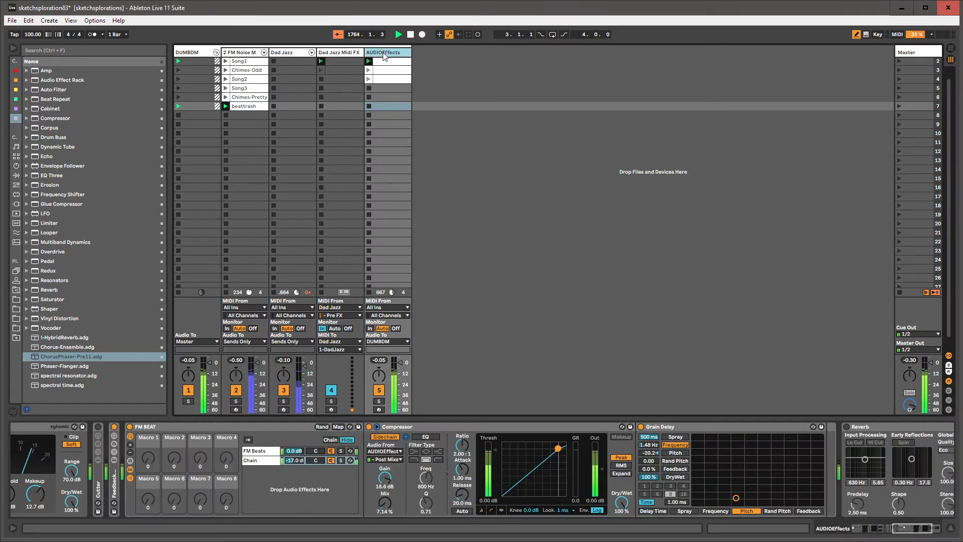
Step: Record wide pitch changes of the Grain Delay on the AUDIOEffects track into its playing clips
click(386, 106)
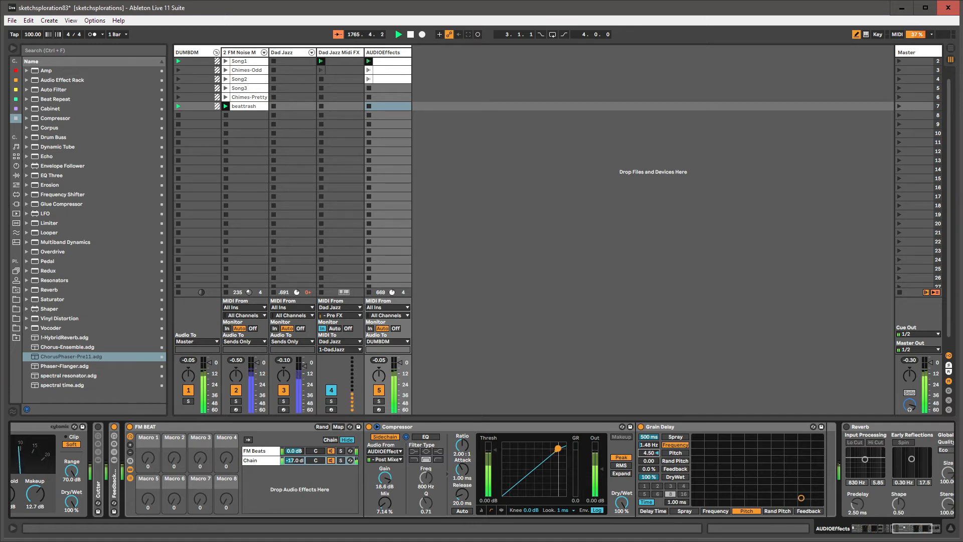
click(369, 62)
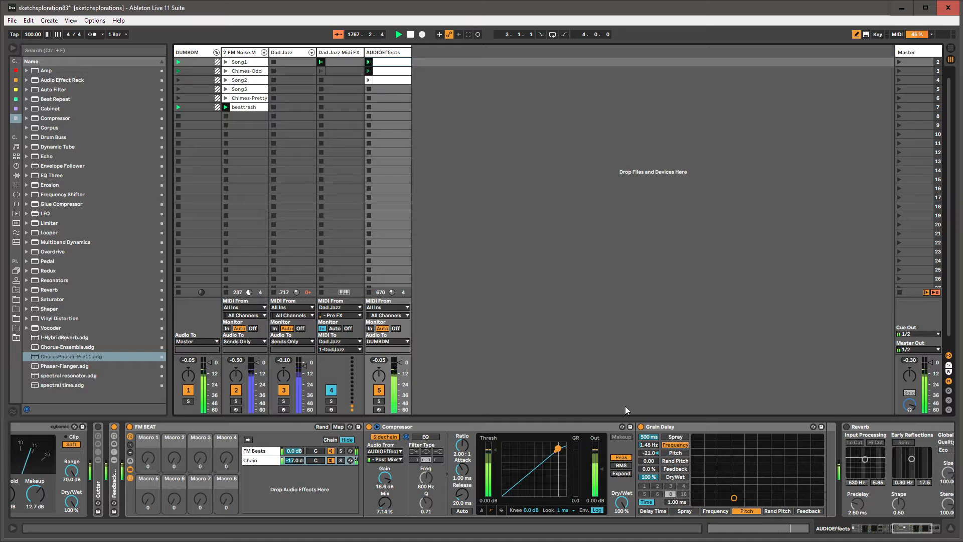
key(ctrl+shift+F9)
drag(648, 452, 648, 513)
drag(648, 453, 647, 492)
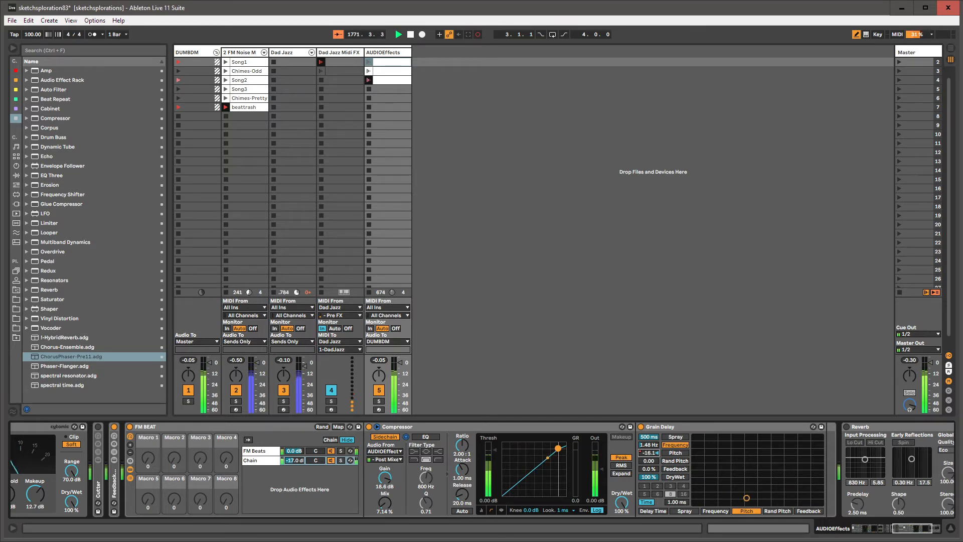
drag(648, 458, 648, 535)
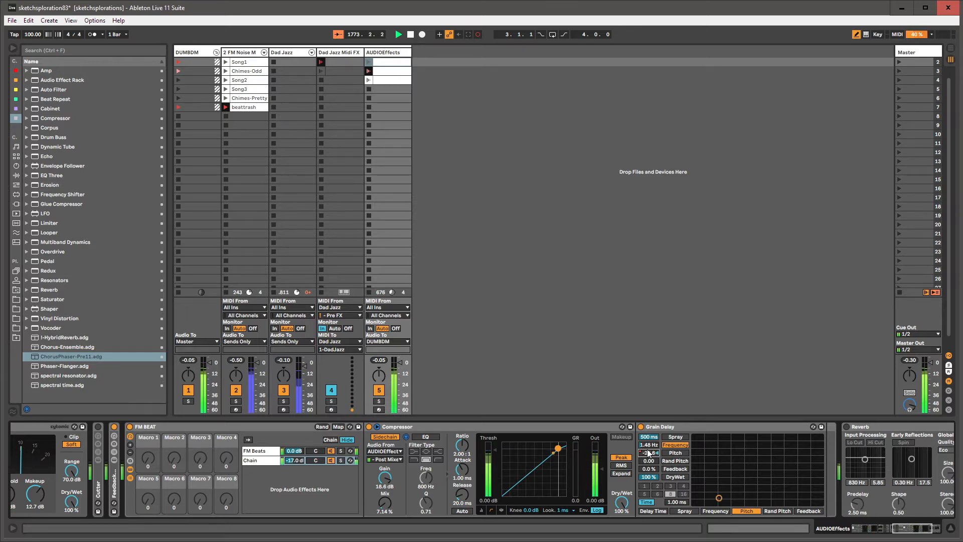
Step: Record sweeping spray changes of the same Grain Delay into the AUDIOEffects clips and stop automation recording
mouse_move(648, 437)
mouse_down()
mouse_move(648, 538)
mouse_move(648, 496)
mouse_up()
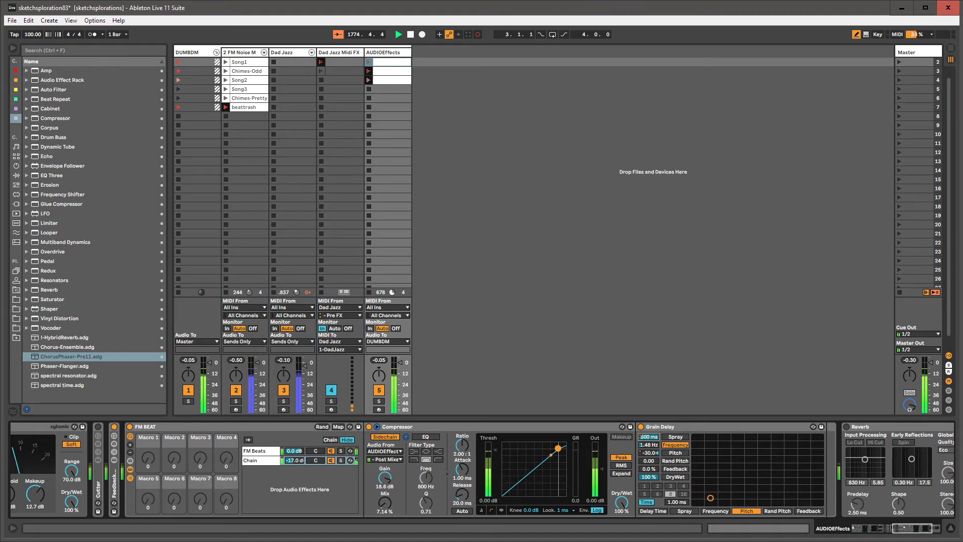
drag(647, 446, 647, 532)
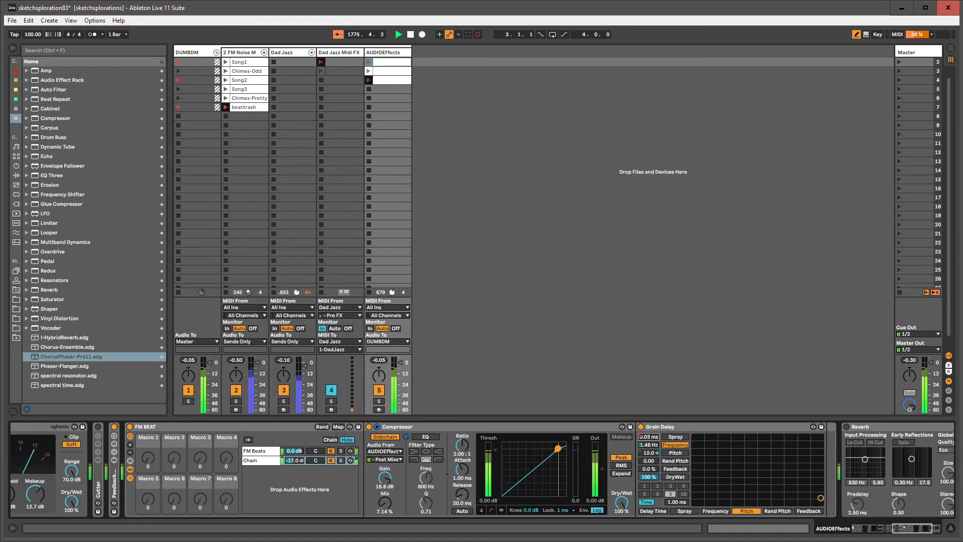
mouse_move(647, 438)
mouse_down()
mouse_move(647, 519)
mouse_move(647, 437)
mouse_up()
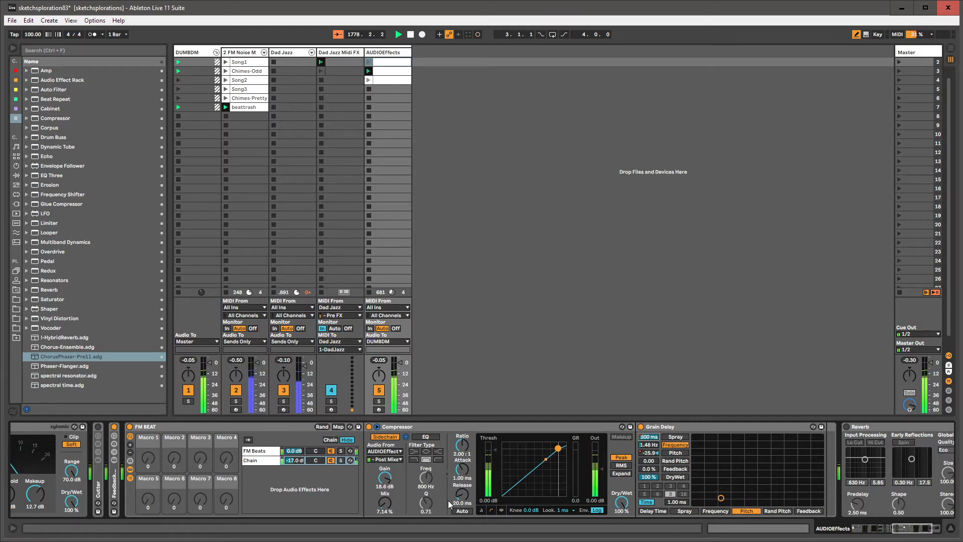
Step: Turn on the Reverb after the Grain Delay with 17% Dry/Wet, 0.1% density and 100% scale, enabling its Chorus, High filter and Spin
scroll(831, 504, right, 5)
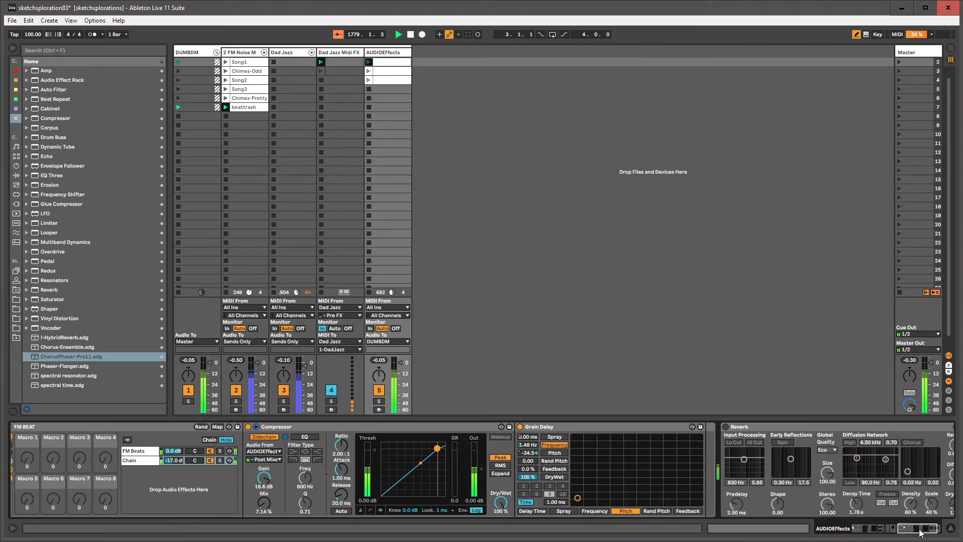
click(655, 426)
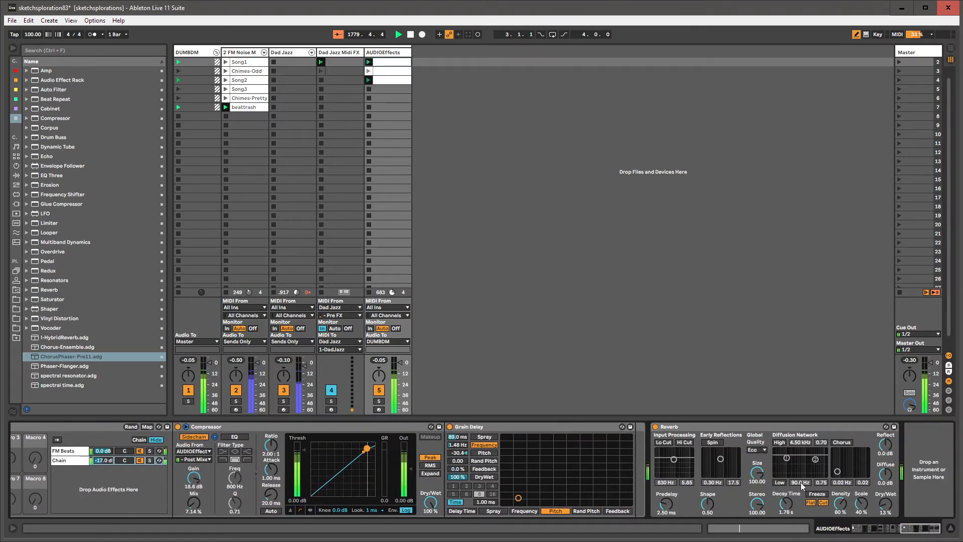
drag(885, 504, 848, 524)
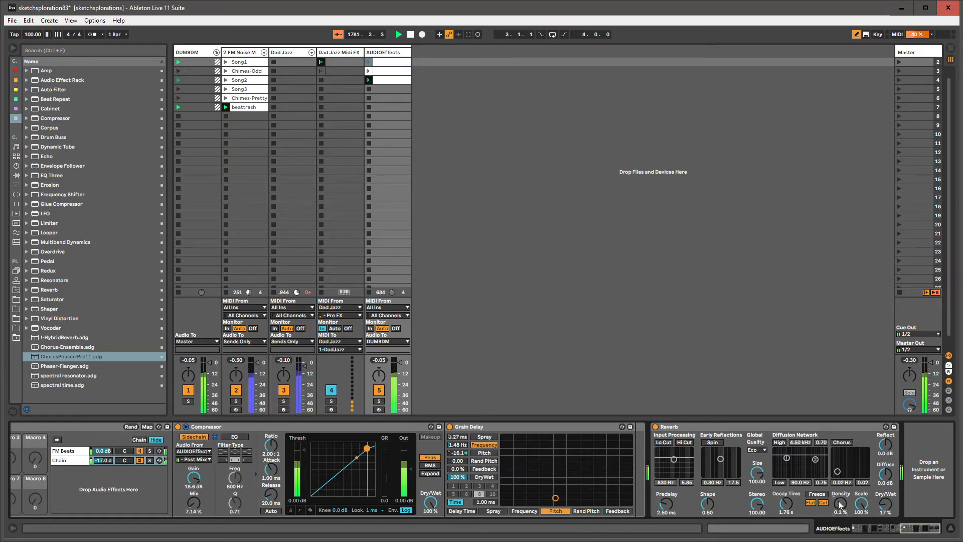
click(835, 444)
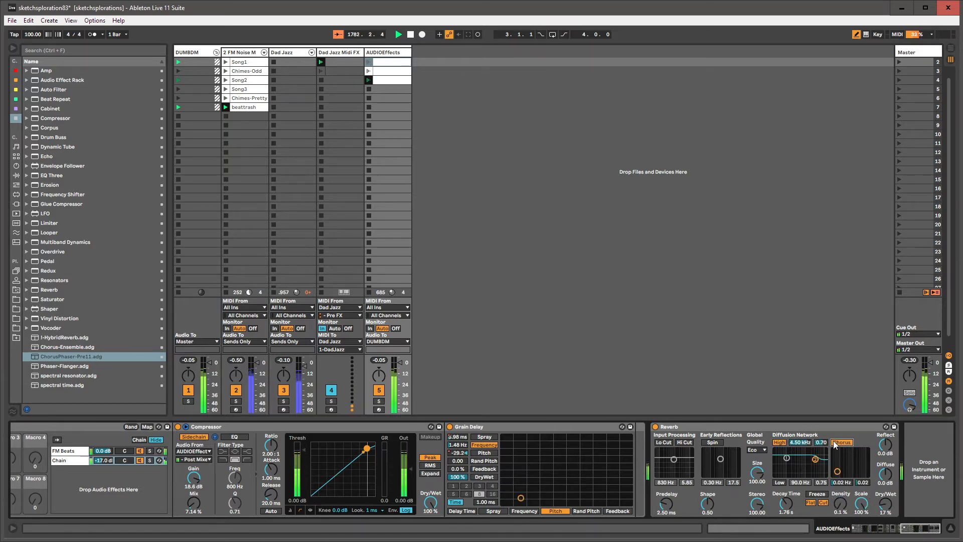
click(718, 444)
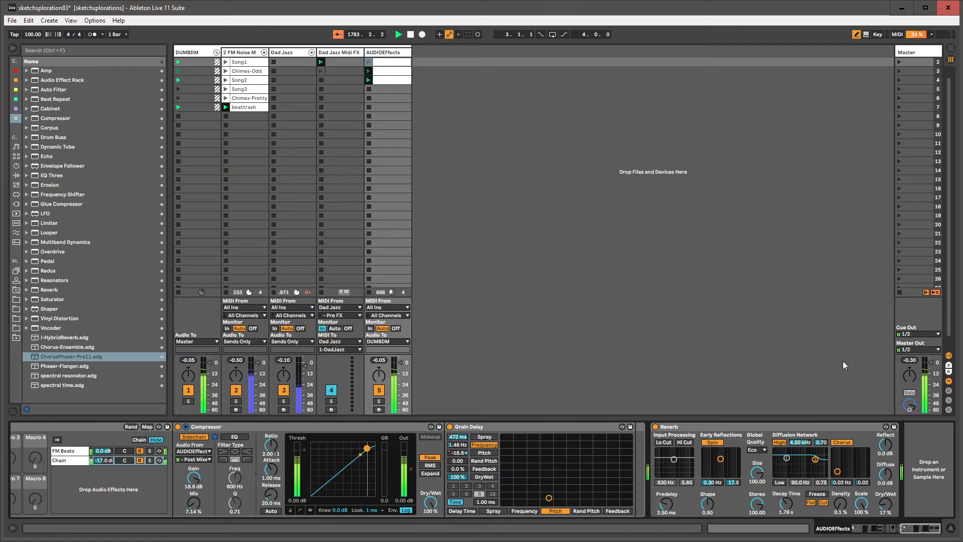
Step: Adjust the Reverb Dry/Wet, unlink its envelope in the AUDIOEffects clip and extend the envelope loop to about five bars
drag(885, 504, 884, 524)
key(shift+Tab)
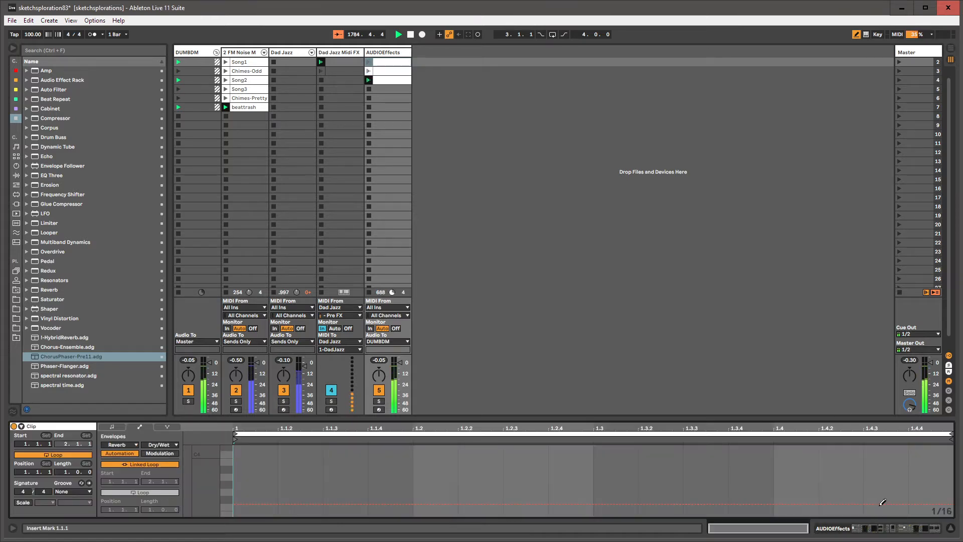
click(145, 465)
drag(149, 509, 149, 491)
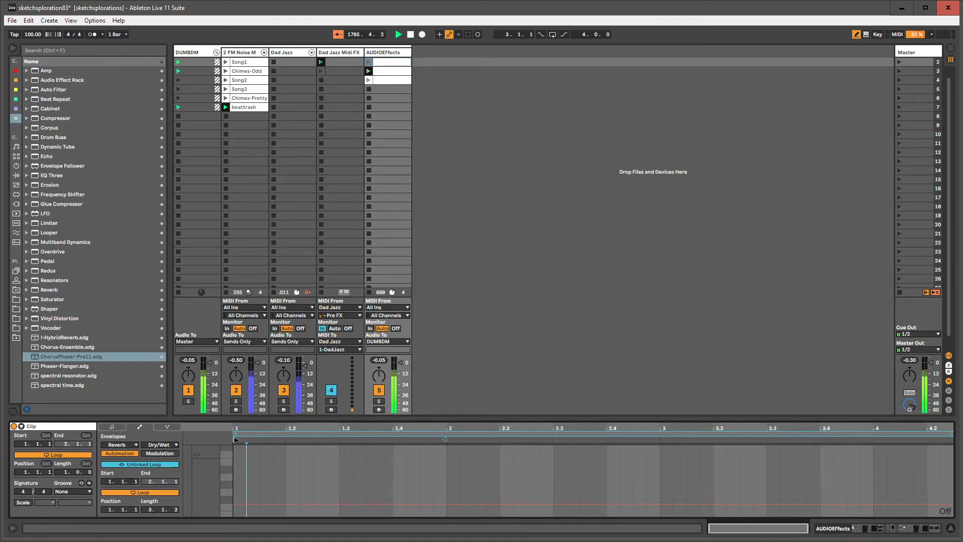
drag(950, 434, 962, 435)
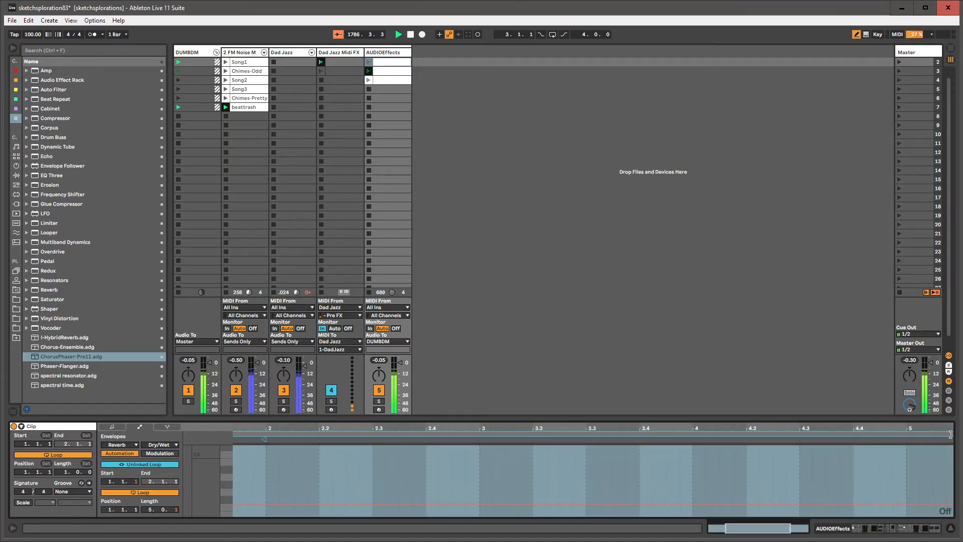
Step: Redraw the Reverb Dry/Wet envelope in the first AUDIOEffects clip as a single ramped spike around 2.2, with the start at zero
key(shift+Tab)
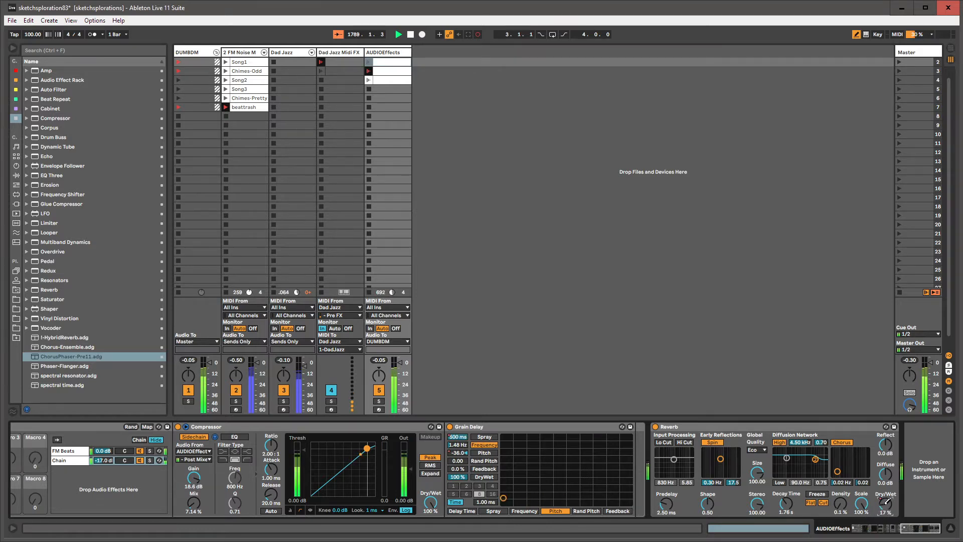
key(shift+Tab)
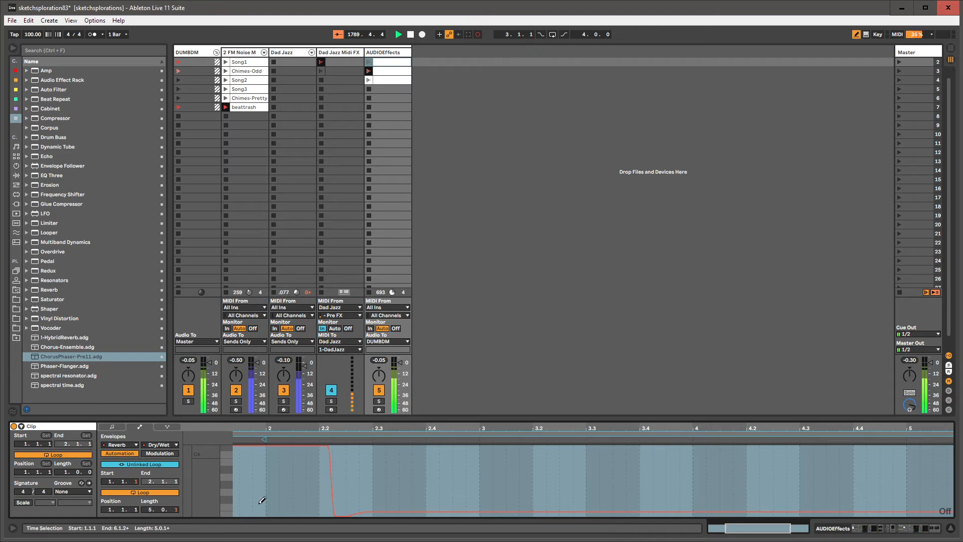
key(b)
drag(318, 445, 291, 517)
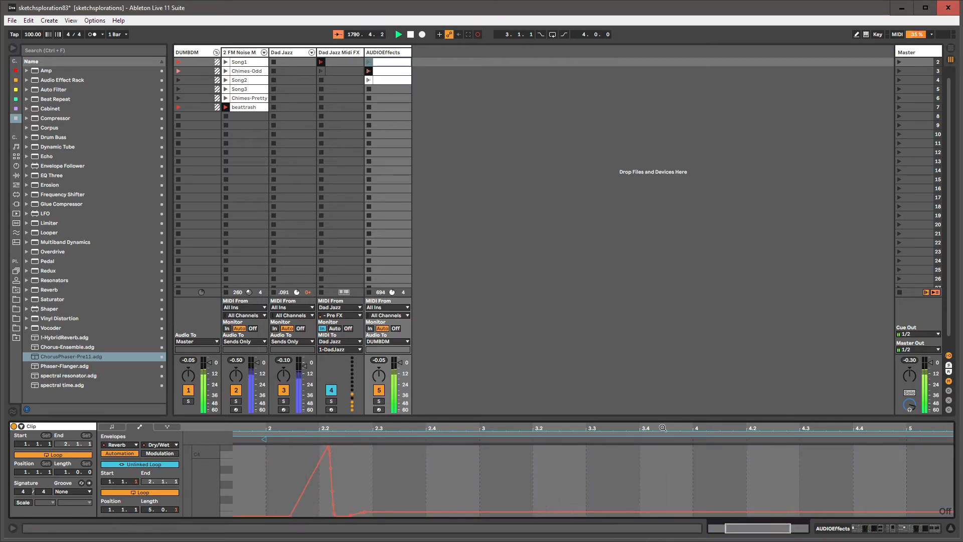
drag(661, 427, 635, 428)
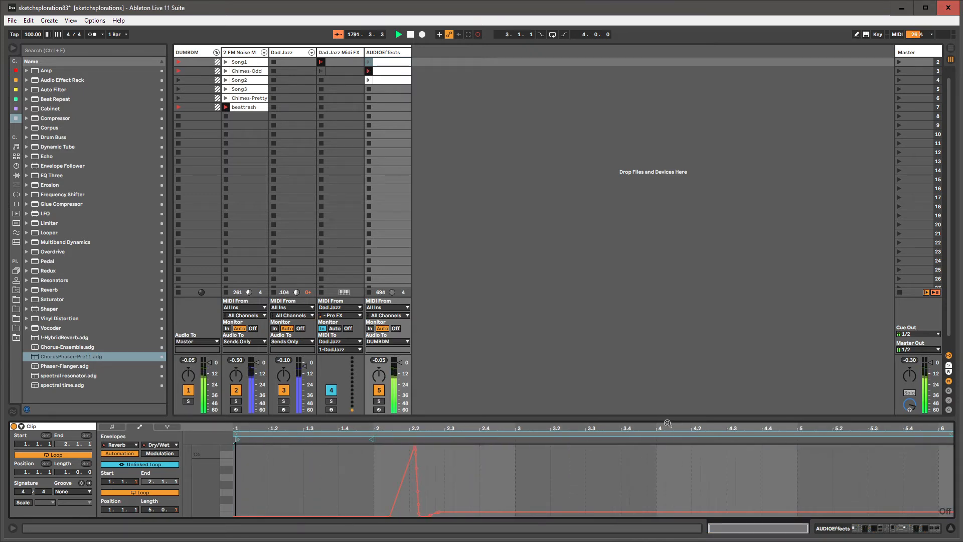
Step: Flatten the Reverb Dry/Wet envelope of the second AUDIOEffects clip to its minimum along the whole clip
click(380, 54)
click(390, 71)
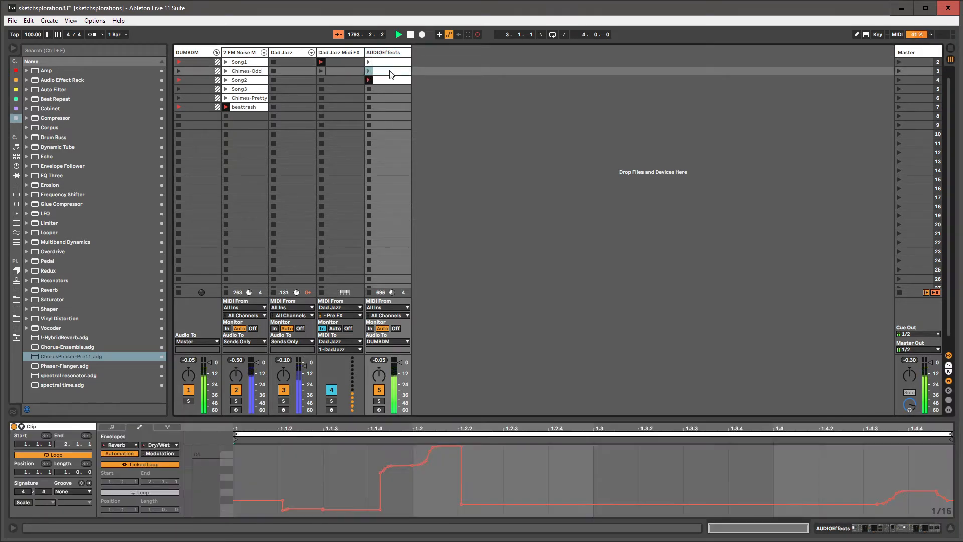
key(b)
drag(281, 512, 898, 513)
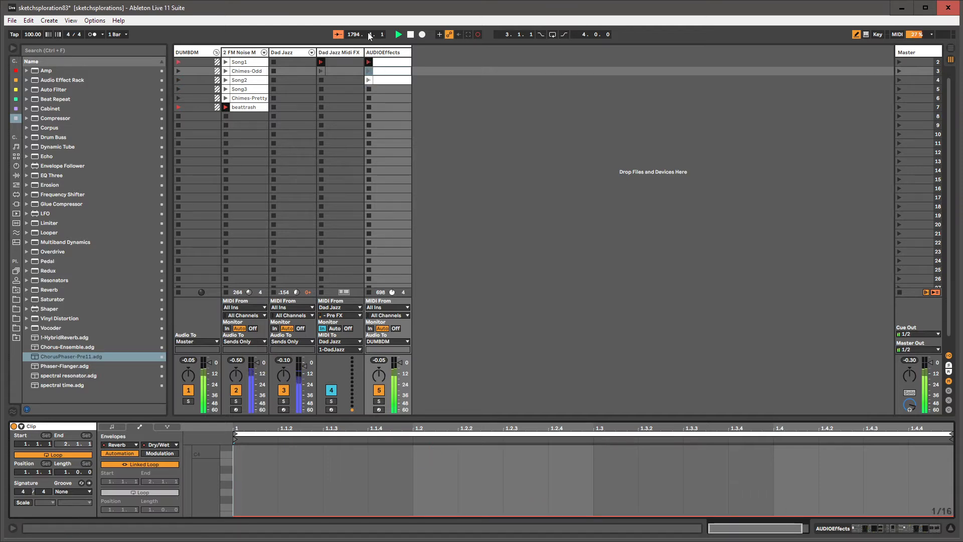
Step: Check the Reverb Dry/Wet envelopes of the AUDIOEffects clips and add a fourth clip to the track in scene 5
click(386, 62)
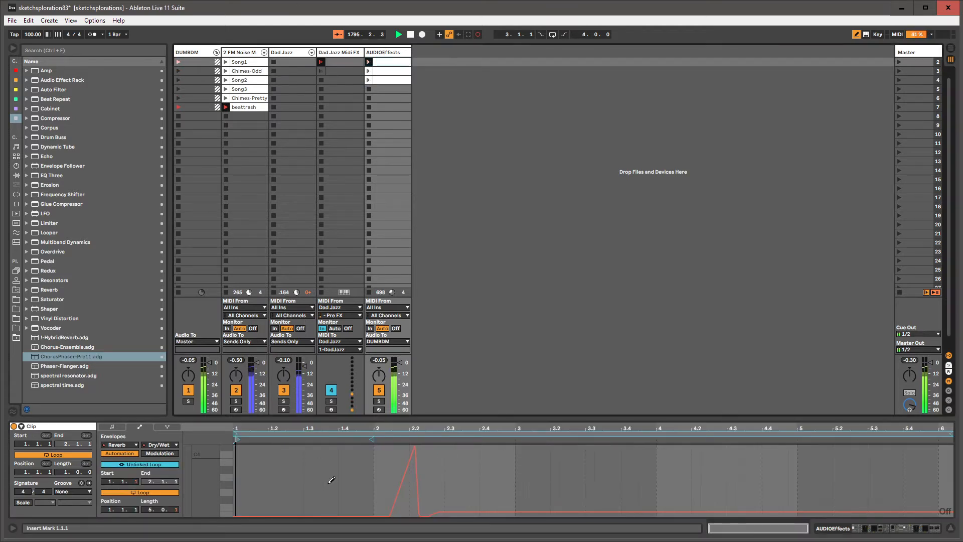
click(385, 81)
click(385, 89)
key(Delete)
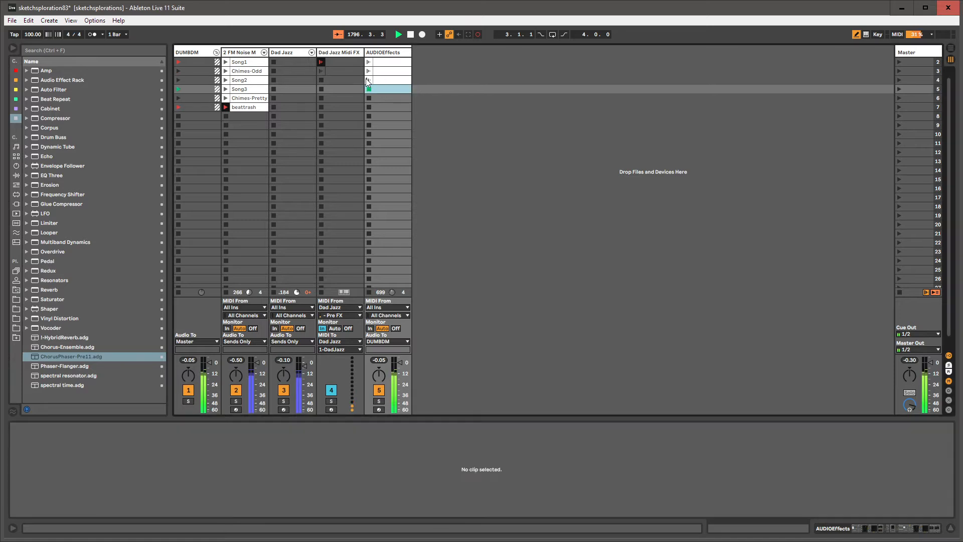
click(394, 80)
click(395, 71)
click(395, 80)
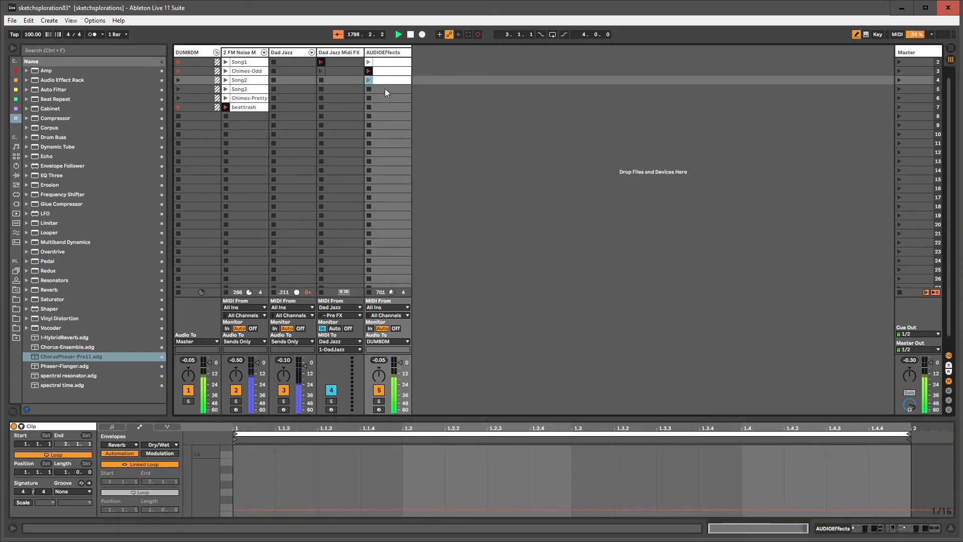
click(384, 89)
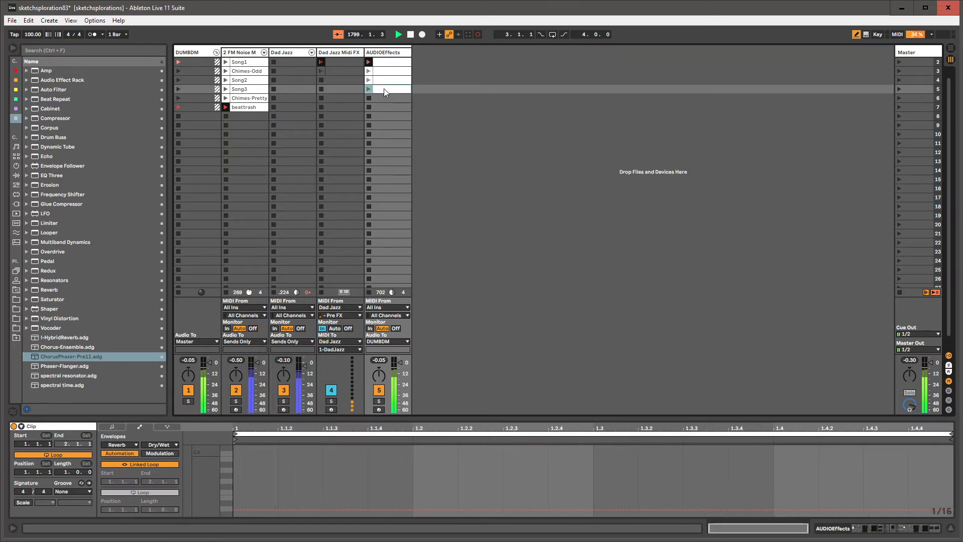
Step: Turn on Follow Action for the new AUDIOEffects clip with the action Other, and compare the first clips' launch settings
click(110, 426)
click(22, 427)
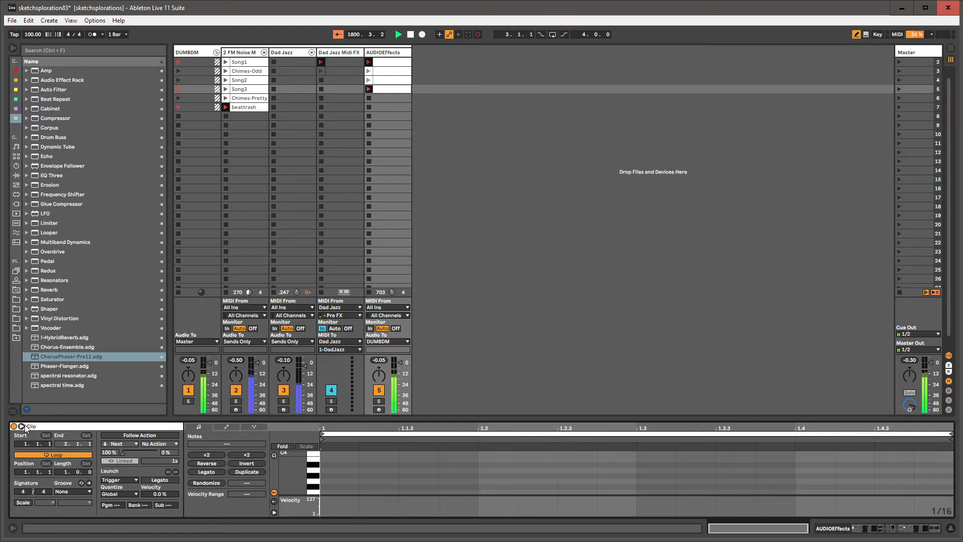
click(111, 437)
click(119, 445)
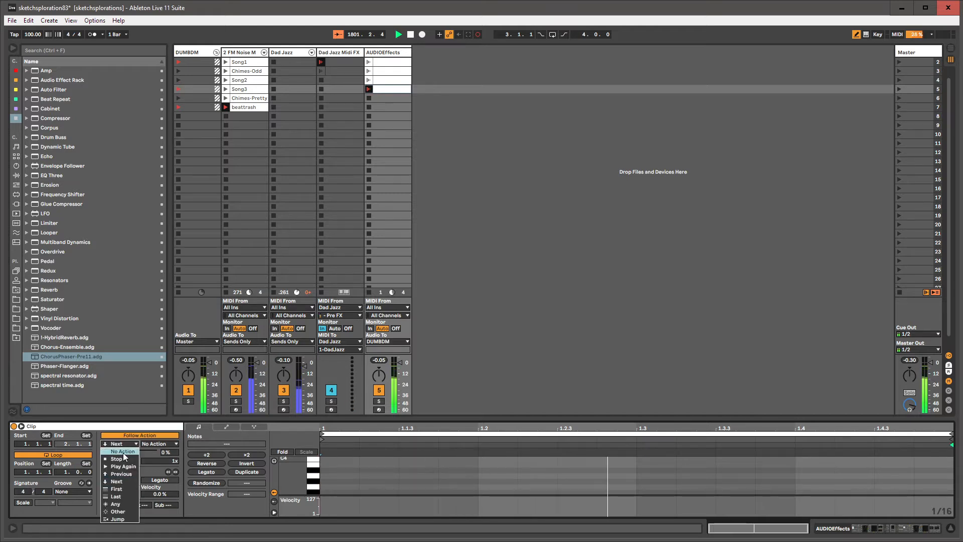
click(122, 518)
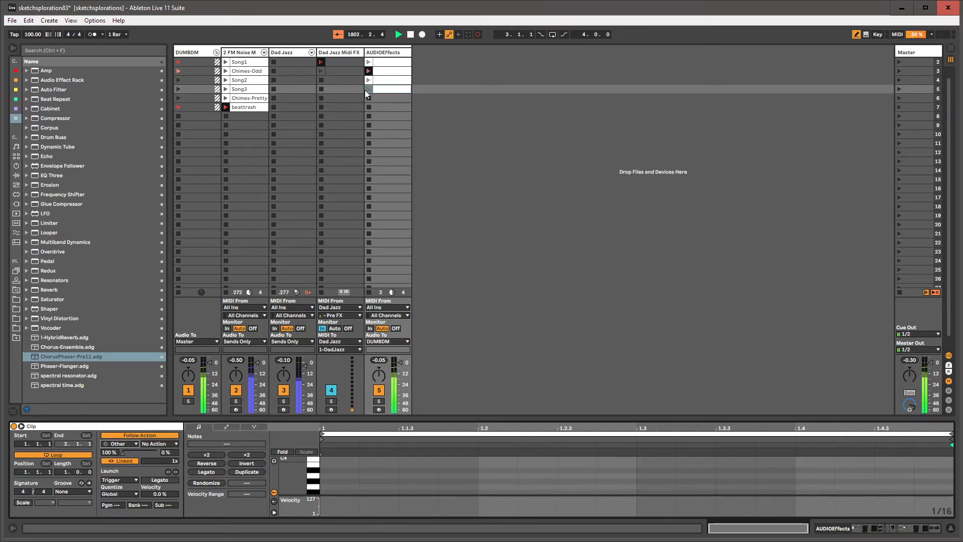
click(380, 89)
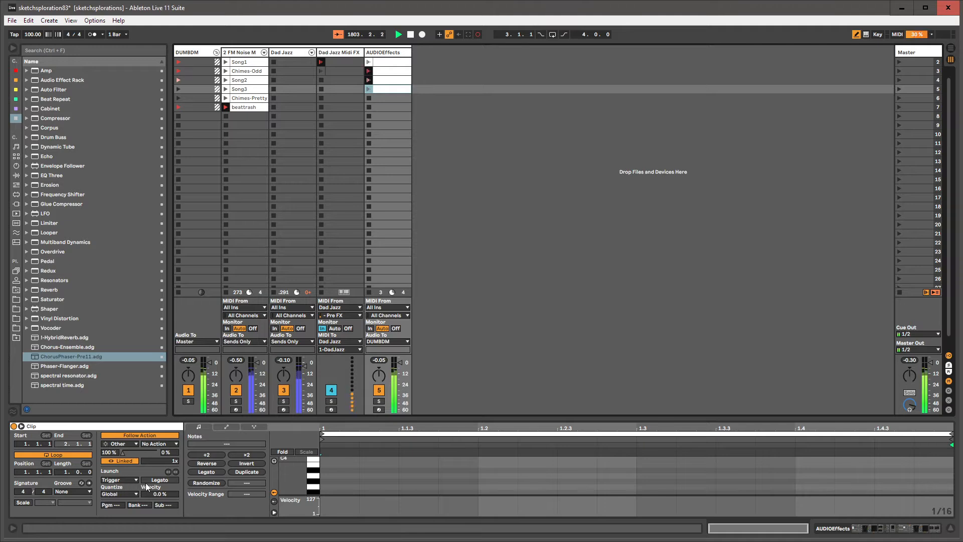
click(396, 62)
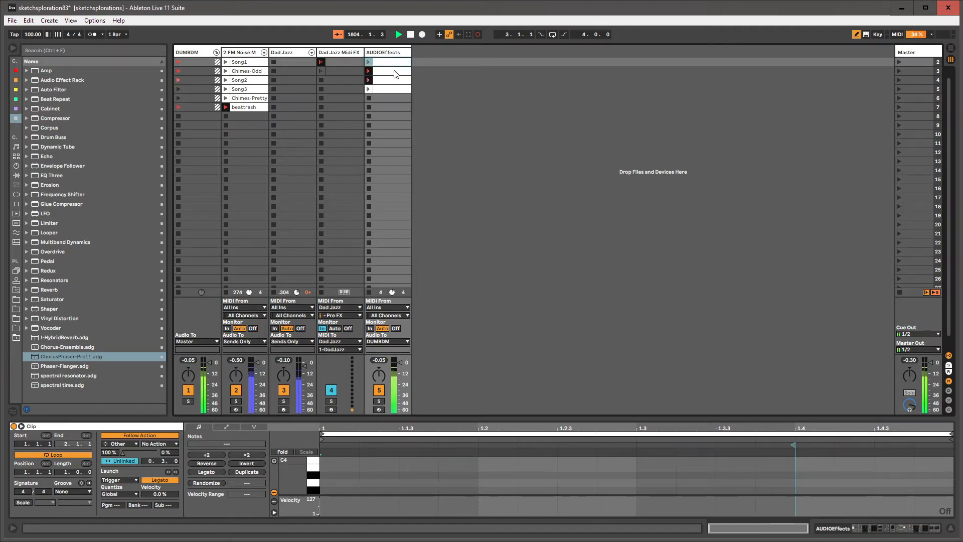
click(394, 72)
Step: Rename the EGate macro of the DrumMidiGate rack on the FM Noise Maker track as melody and hide the FM Noise Maker rack's chains and devices
double_click(247, 53)
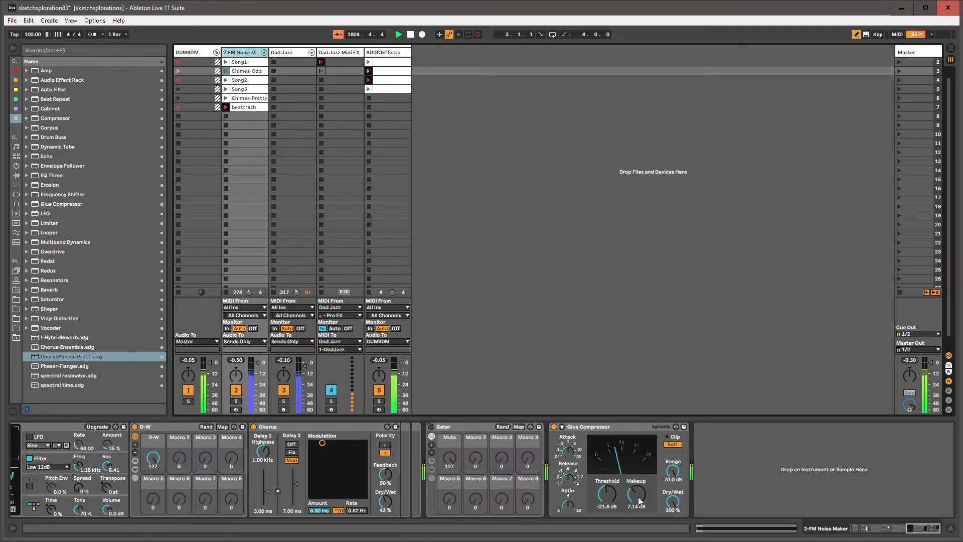
drag(908, 535, 856, 531)
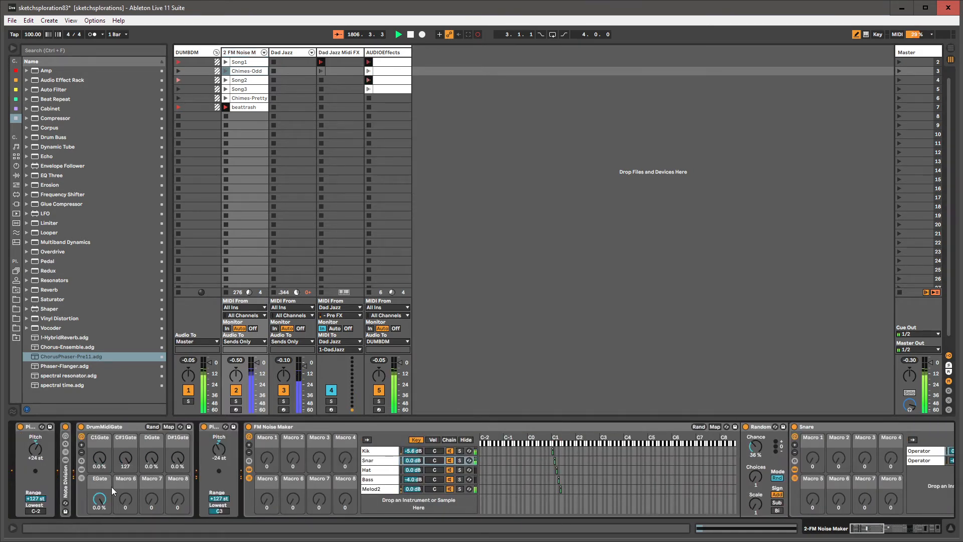
click(93, 483)
key(ctrl+r)
text(melody)
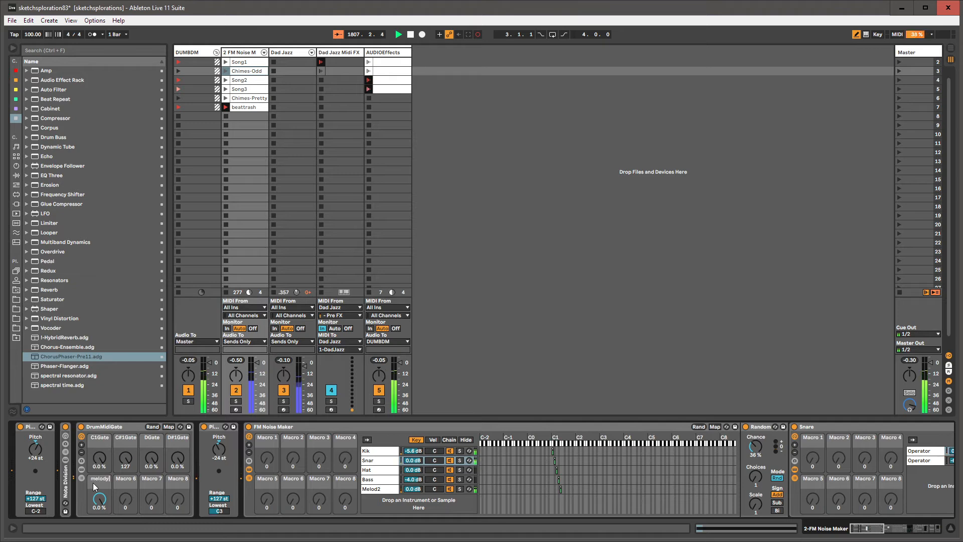
key(Return)
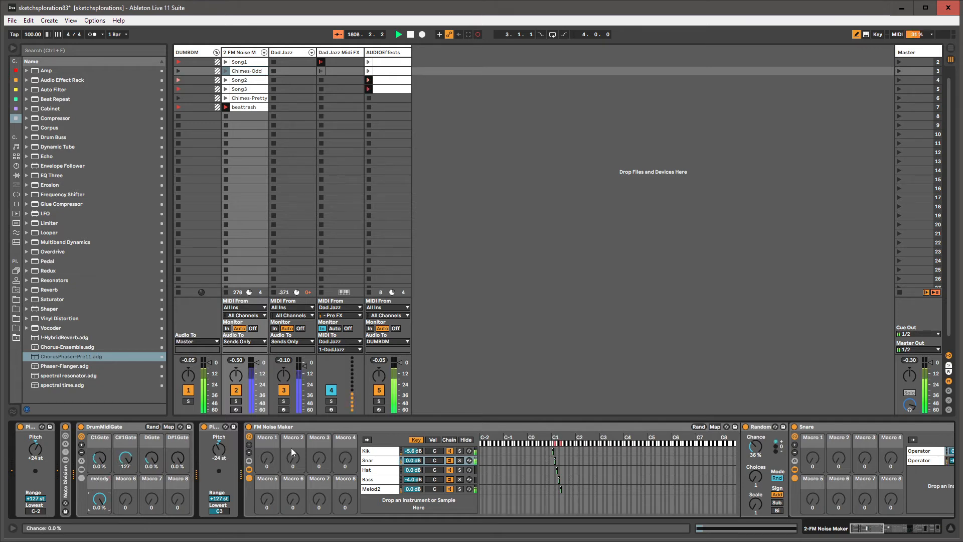
click(271, 428)
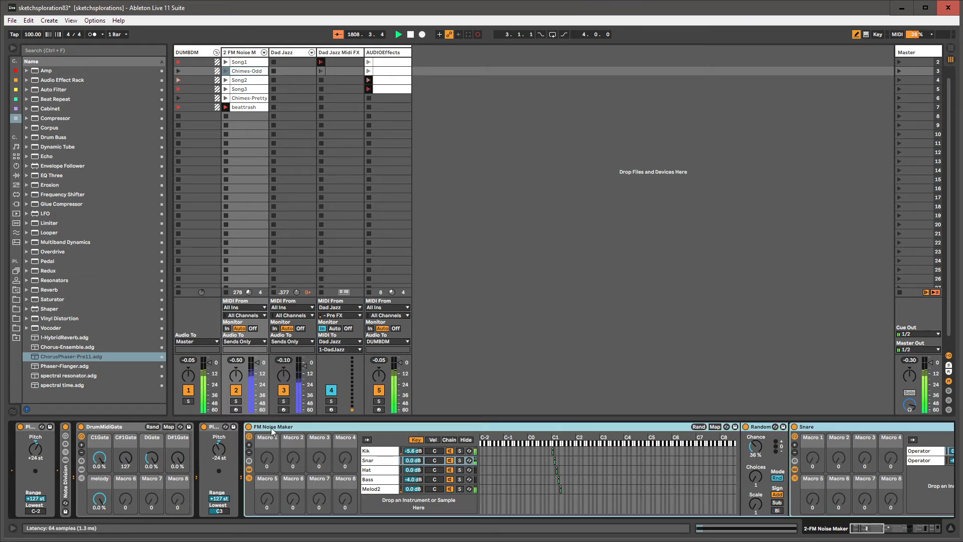
click(250, 477)
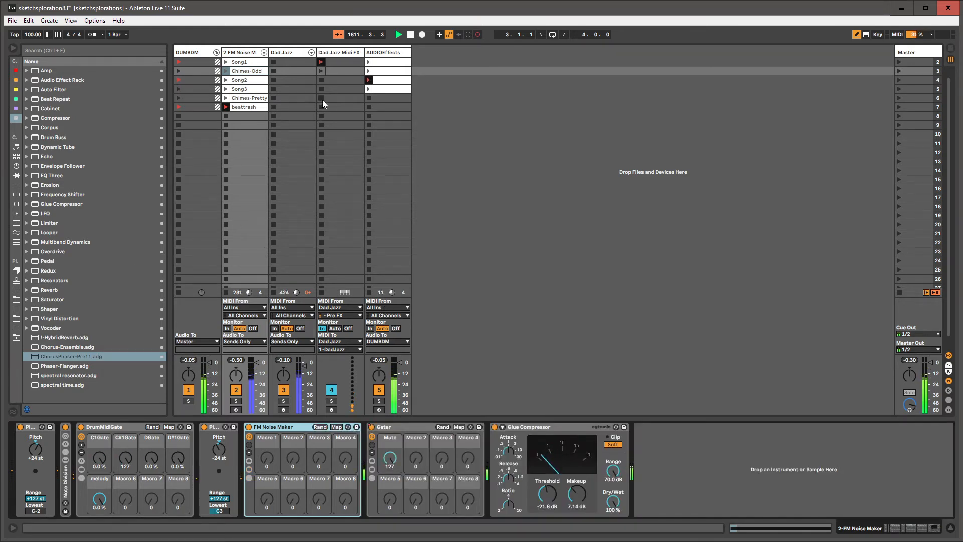
Step: Keep the Dad Jazz Midi FX track routed to 1-DadJazz and add a Pitch MIDI effect after its Note Length
click(339, 53)
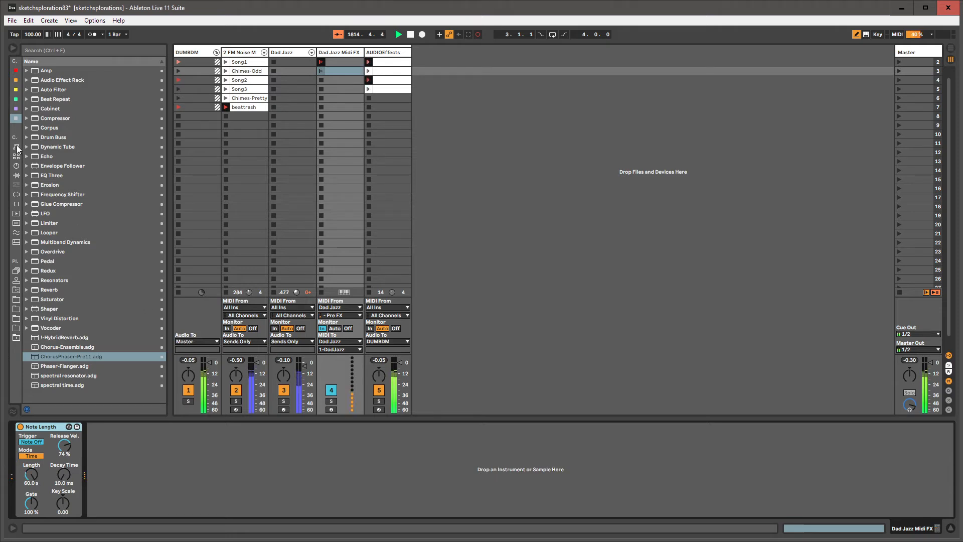
click(337, 350)
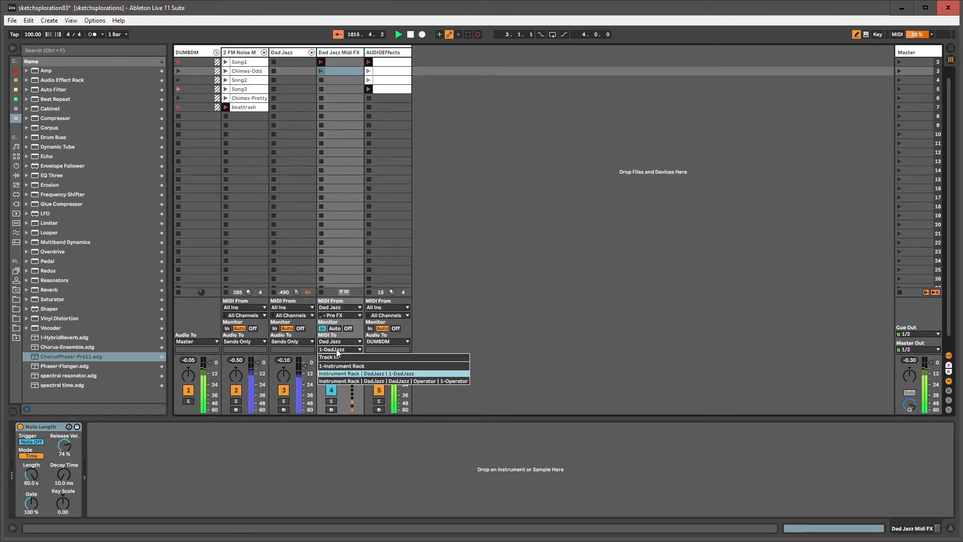
click(340, 374)
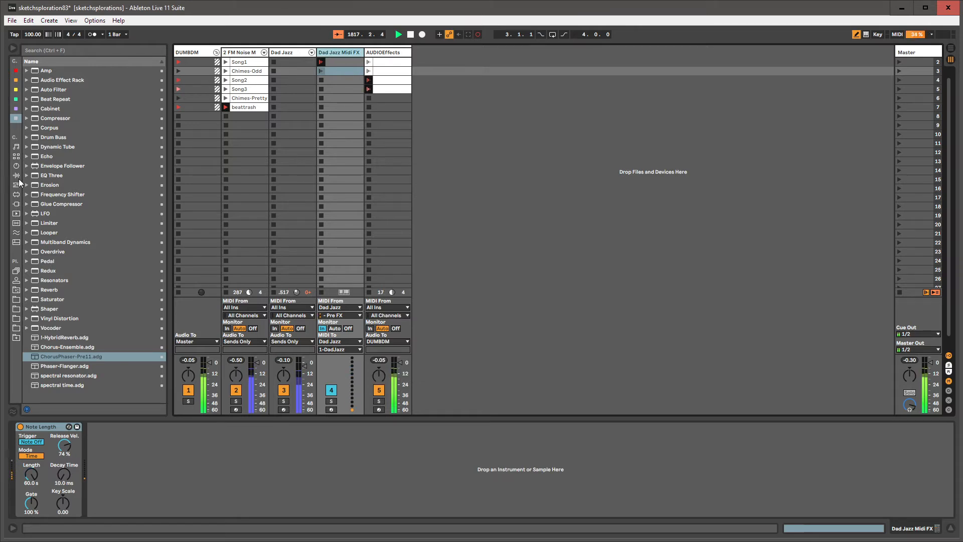
click(16, 175)
click(16, 186)
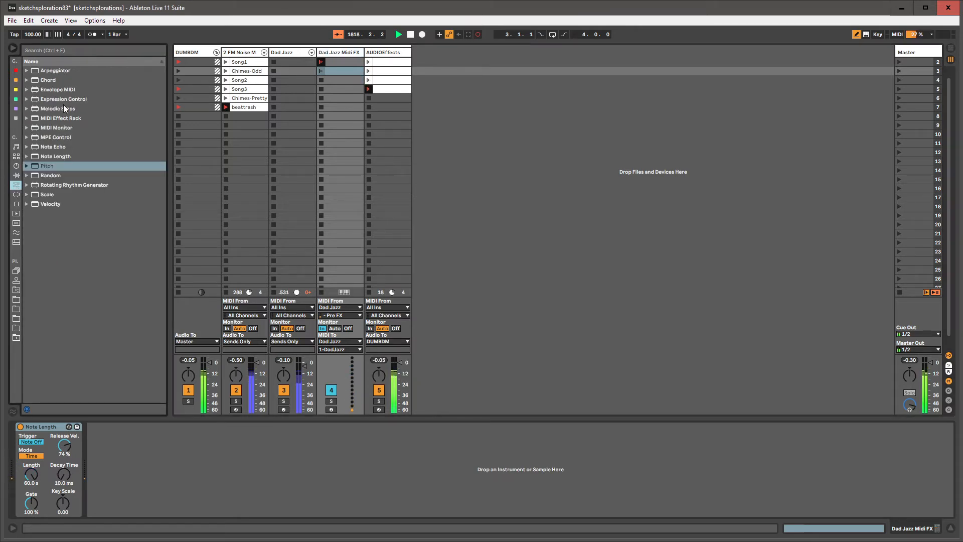
drag(43, 166, 86, 436)
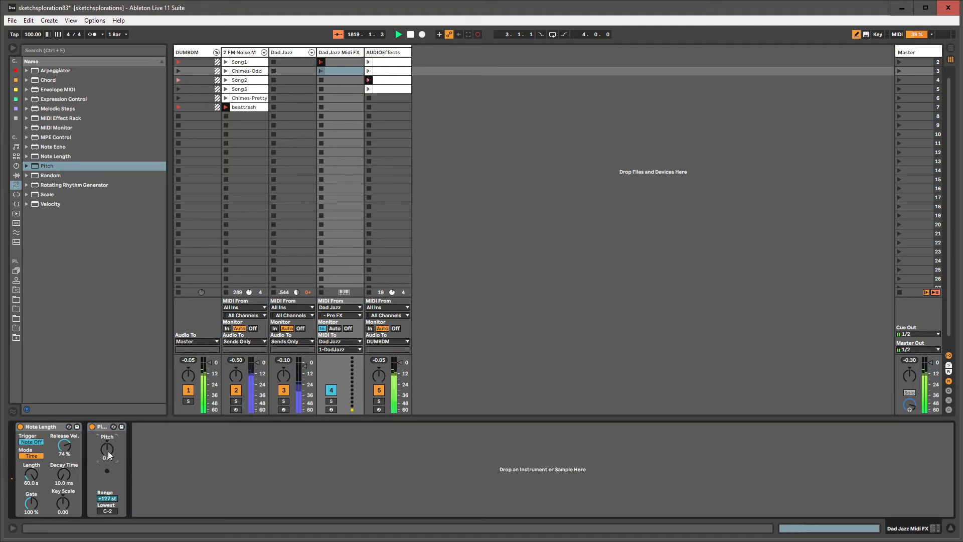
Step: Record a Pitch device change to +24 st into the Dad Jazz Midi FX clips and stop automation recording
text(2)
key(Return)
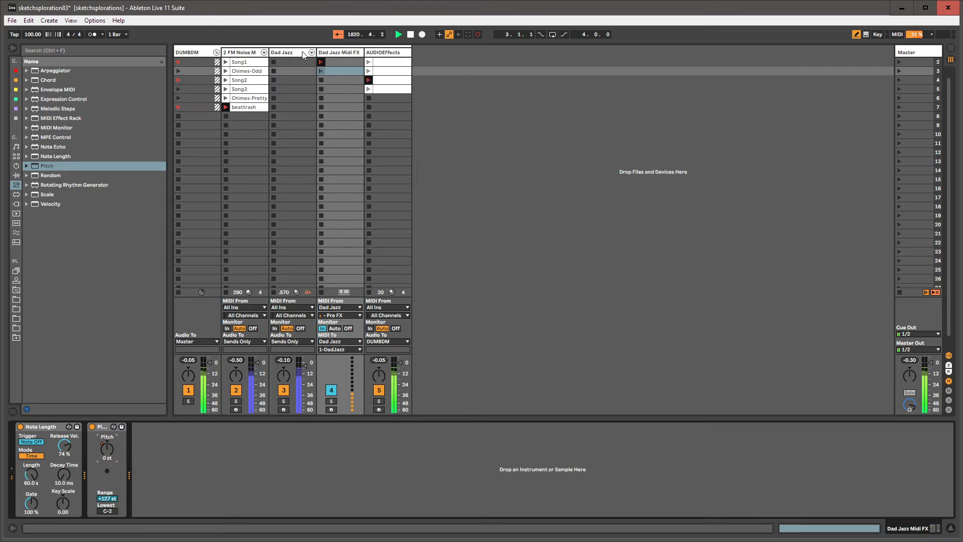
click(325, 63)
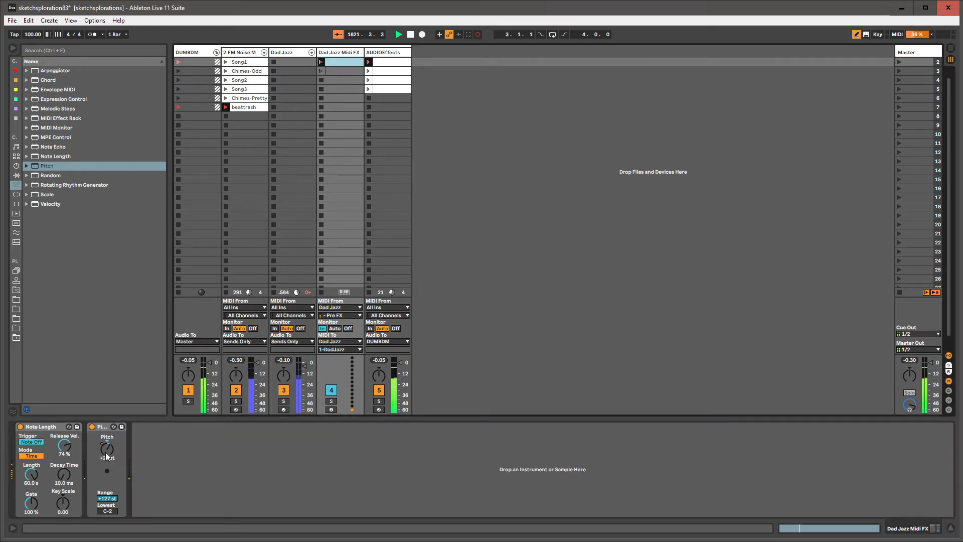
click(108, 450)
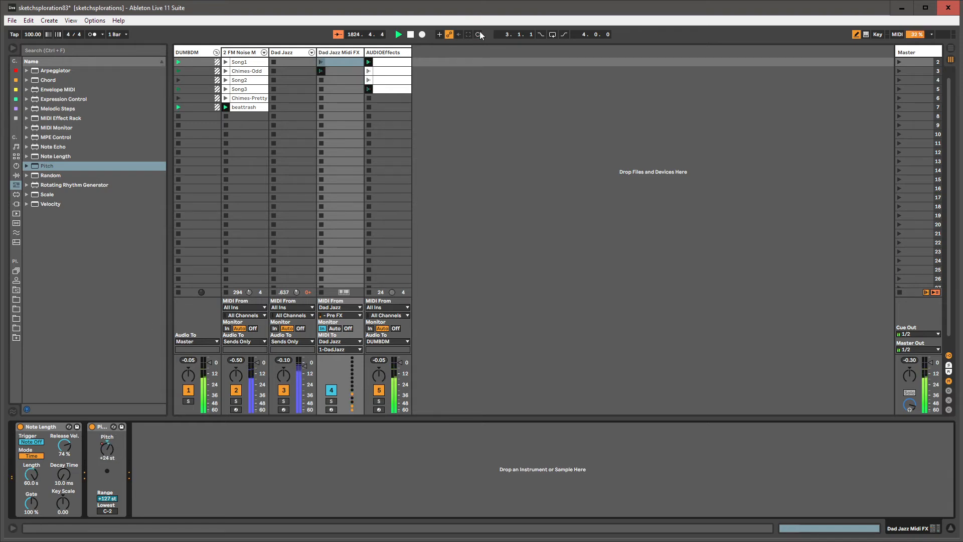
Step: Look through the Dad Jazz track's device chain and save the set
click(190, 52)
click(282, 53)
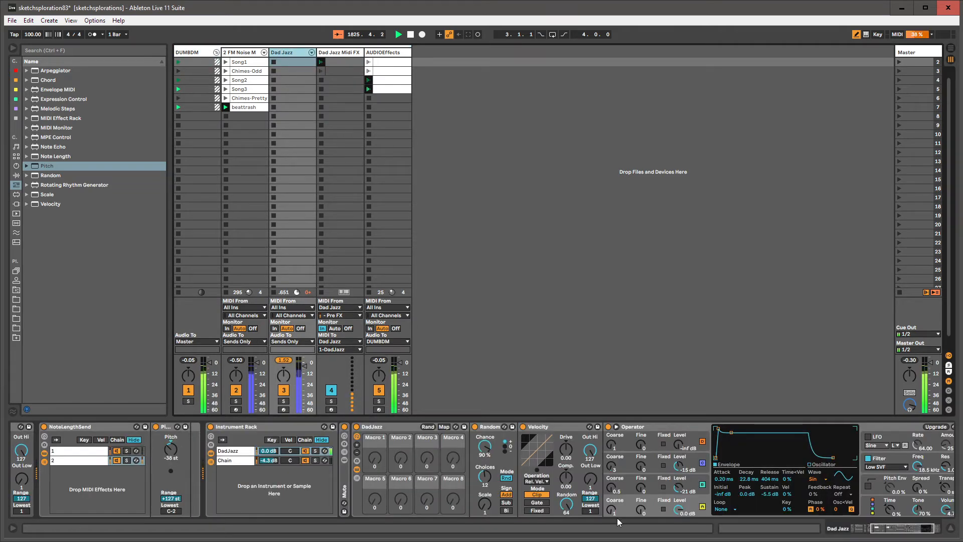
scroll(877, 497, down, 2)
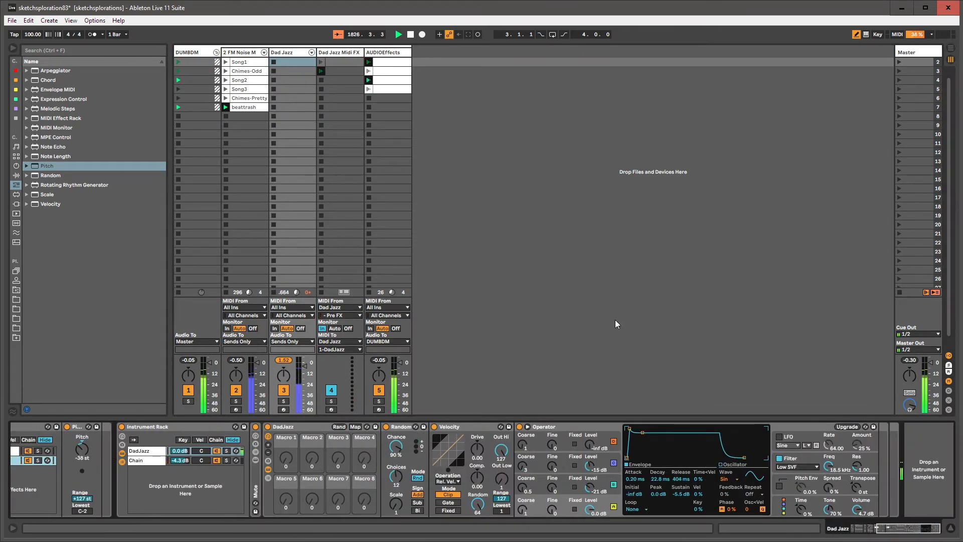
key(ctrl+s)
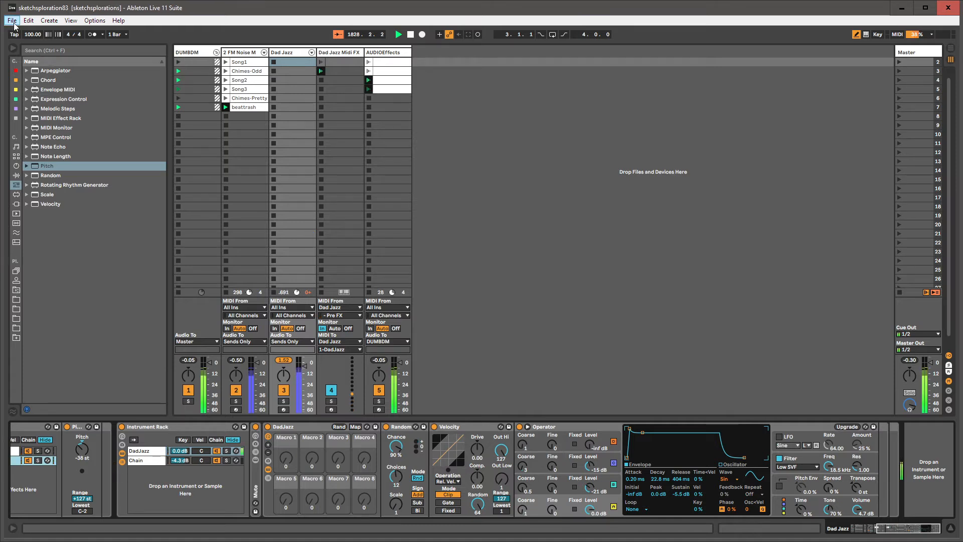
Step: Try a faster tempo up to 143 BPM, settle on 104 BPM and show the Master track's devices
drag(29, 34, 30, 2)
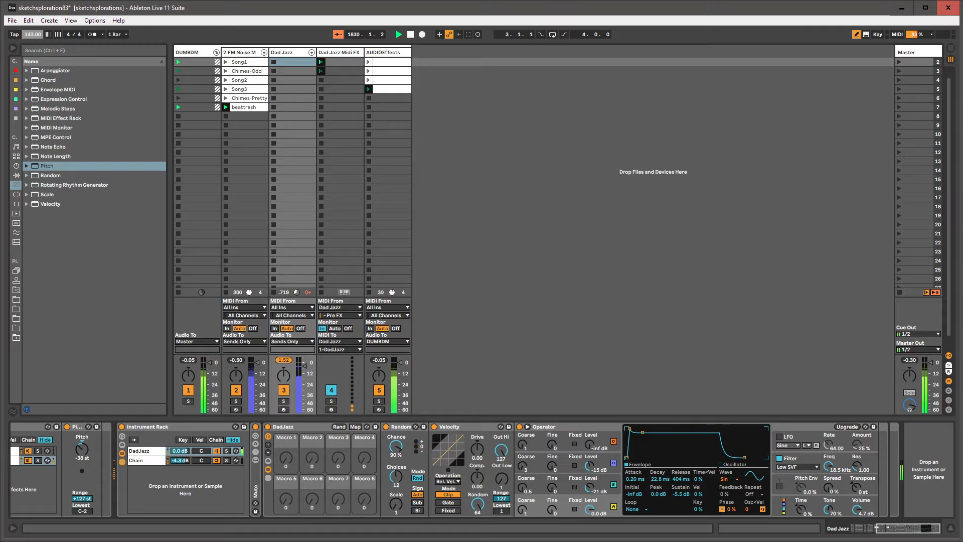
drag(29, 35, 30, 38)
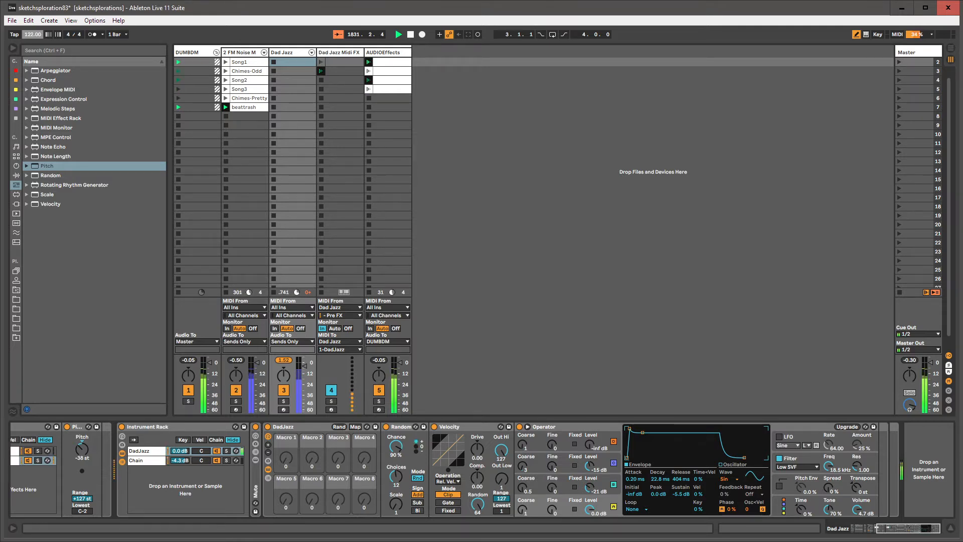
click(917, 61)
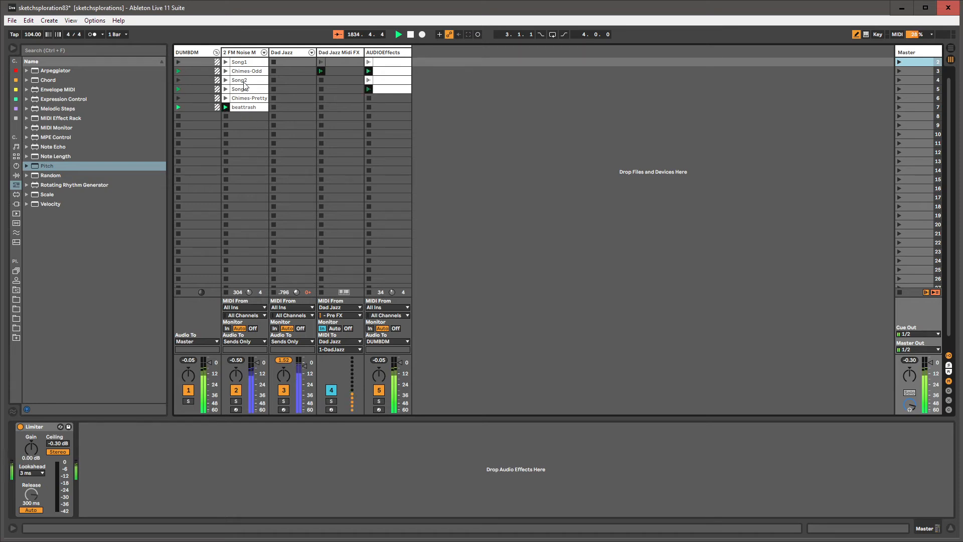
Step: Move the beattrash clip on the FM Noise Maker track to scene 1, above Song1
click(243, 62)
shift+click(246, 100)
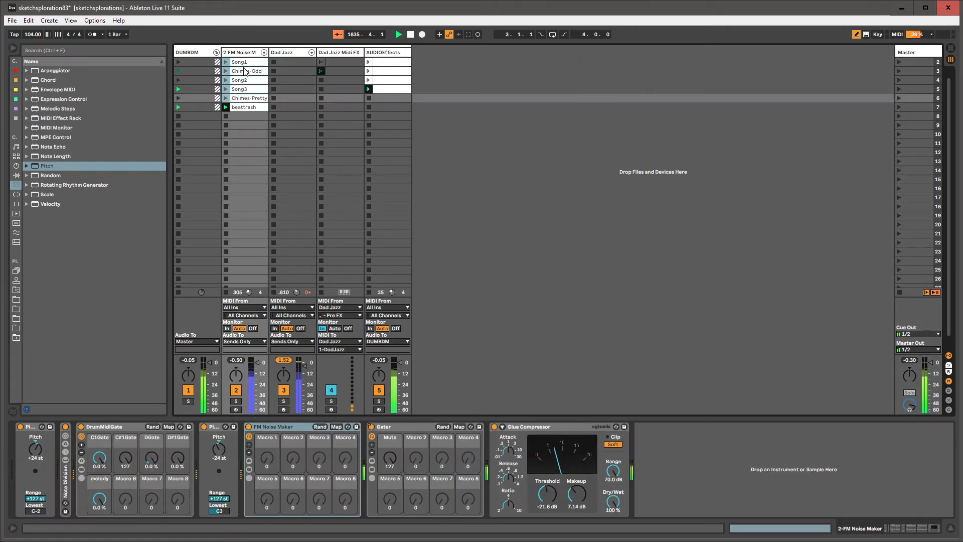
drag(246, 100, 250, 65)
click(247, 108)
shift+click(246, 152)
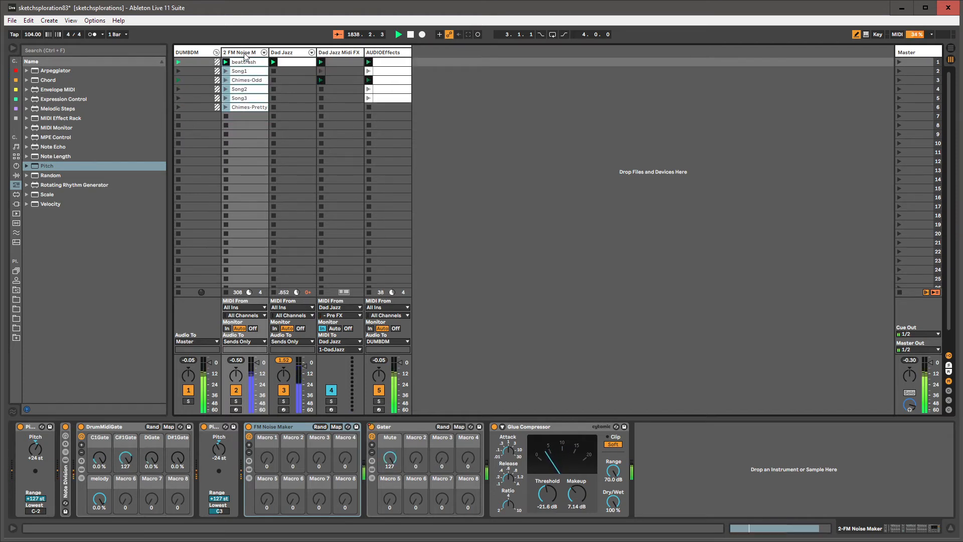
Step: Enable an unlinked Next follow action on the beattrash clip with a follow action time of 1.3.2
click(244, 63)
double_click(238, 64)
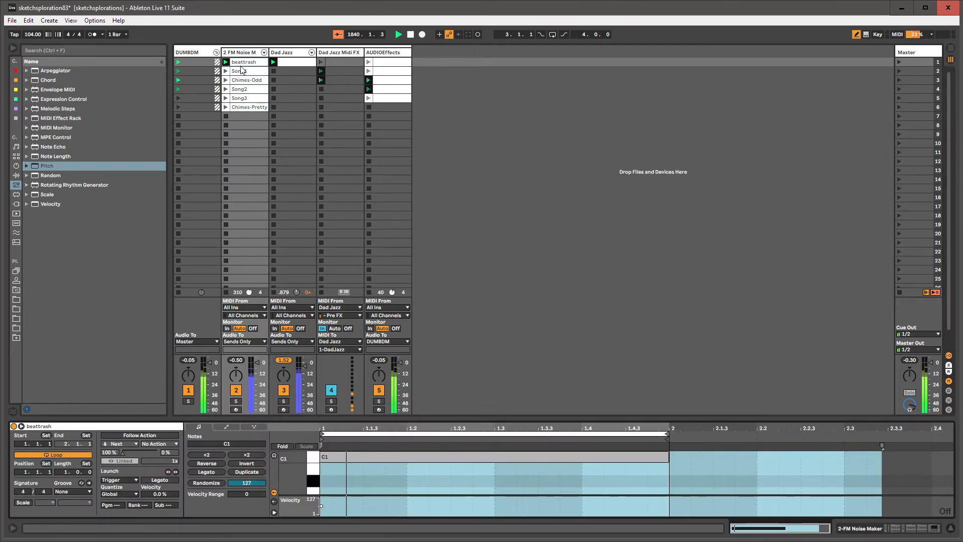
click(241, 71)
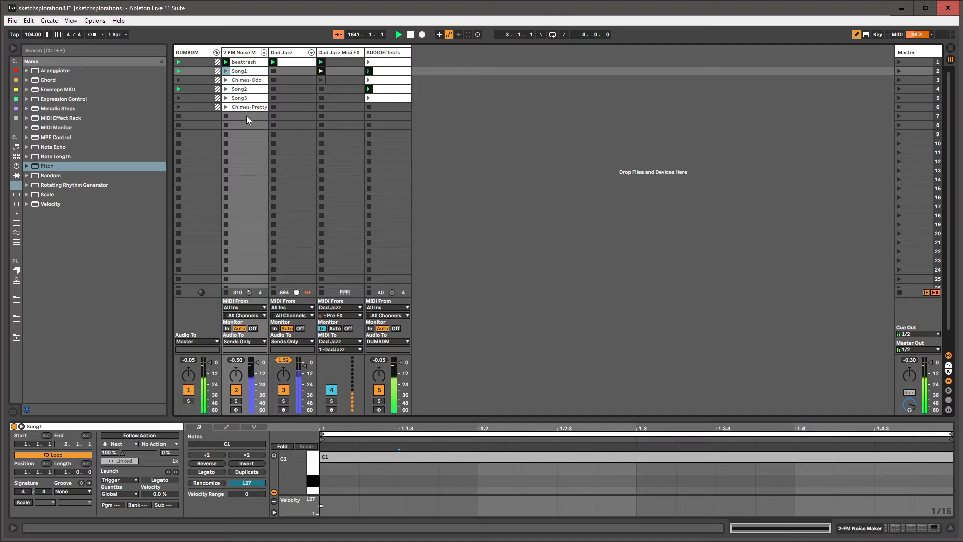
click(246, 107)
click(251, 64)
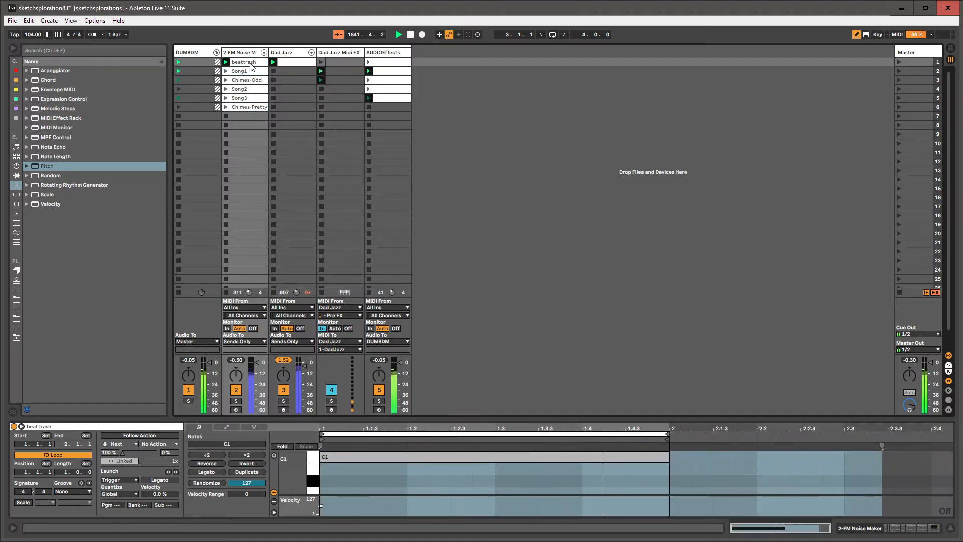
click(139, 435)
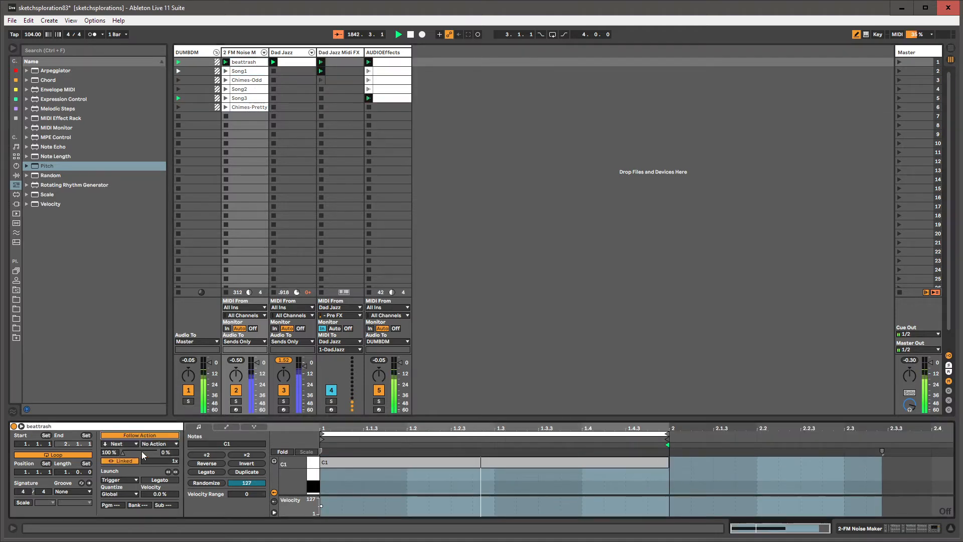
click(117, 460)
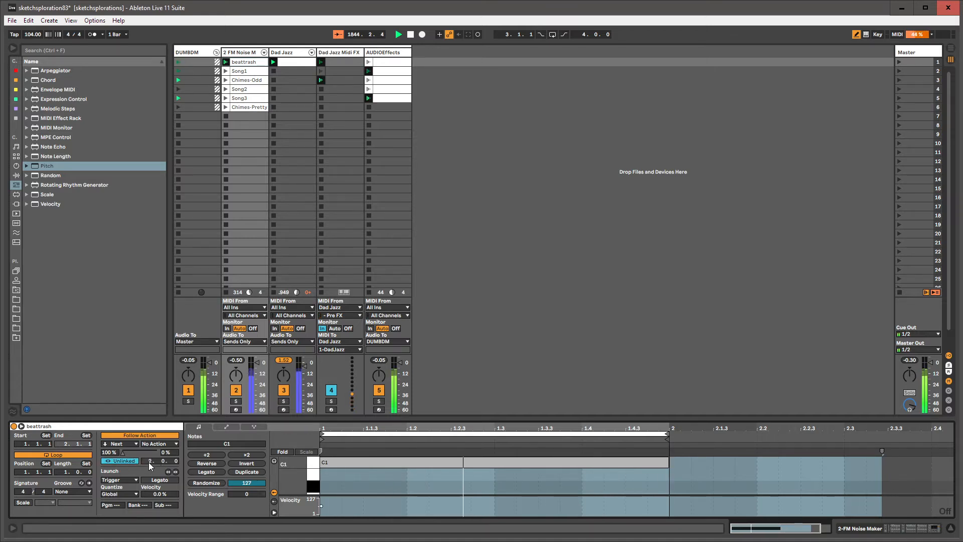
mouse_move(163, 460)
mouse_down()
mouse_move(174, 450)
mouse_move(175, 464)
mouse_up()
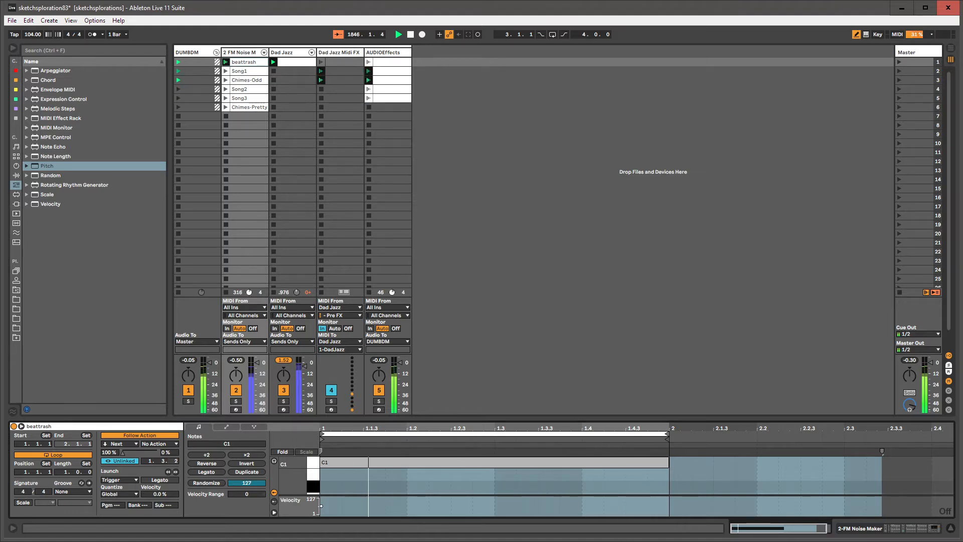
Step: Enable an unlinked First follow action with a time of 0.2.0 on the five clips from Song1 to Chimes-Pretty
click(246, 73)
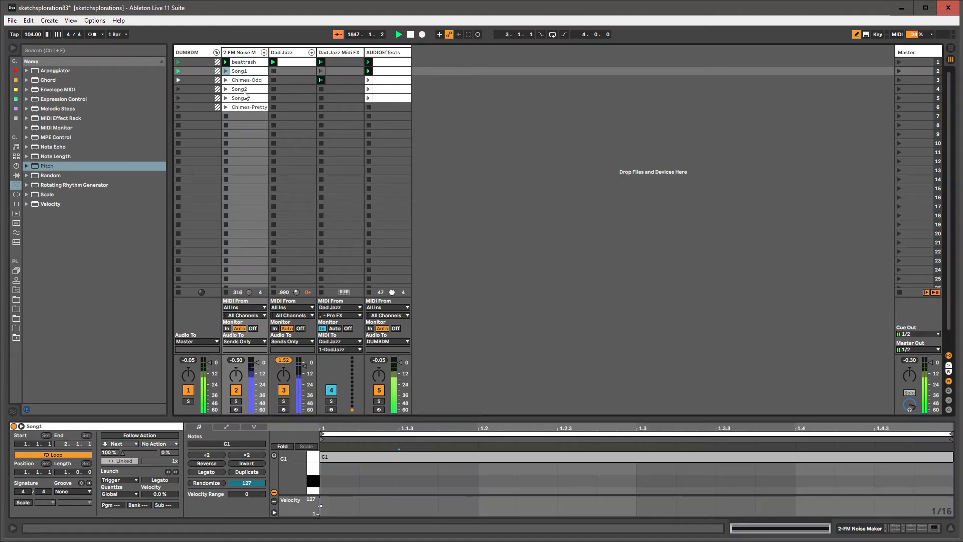
shift+click(245, 107)
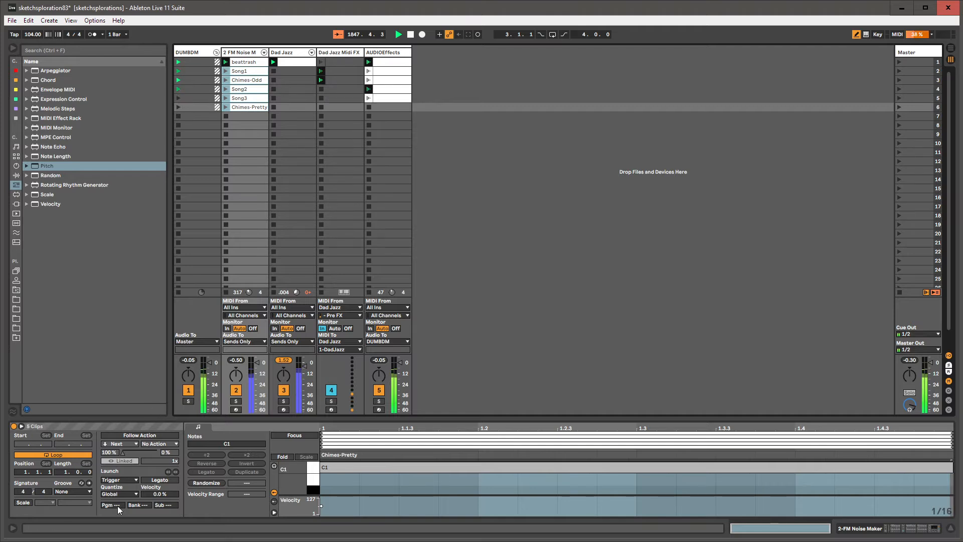
click(122, 435)
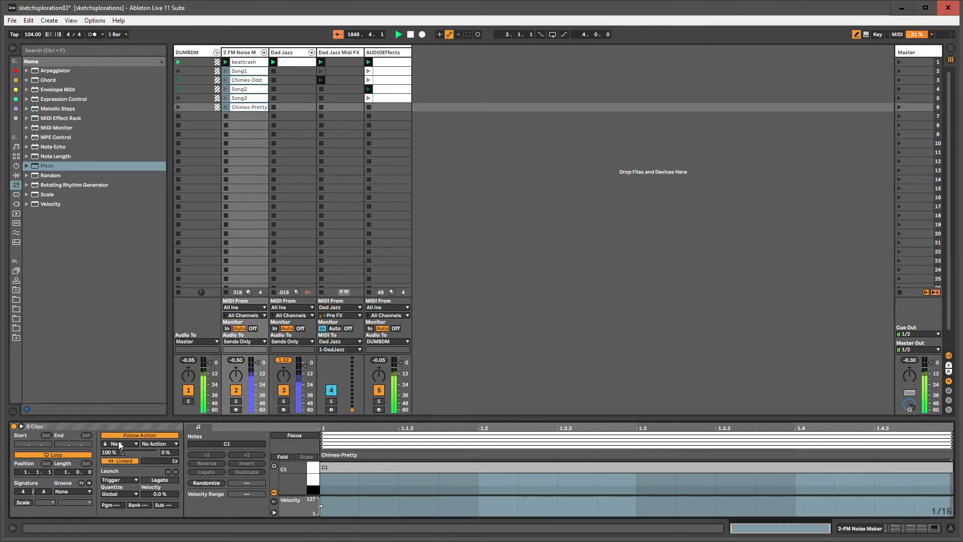
click(120, 444)
click(116, 488)
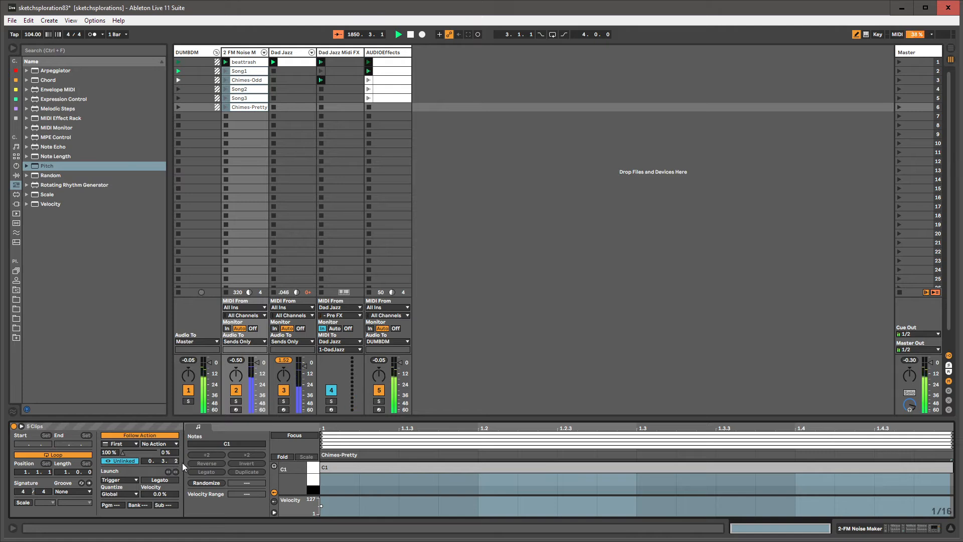
scroll(162, 461, down, 1)
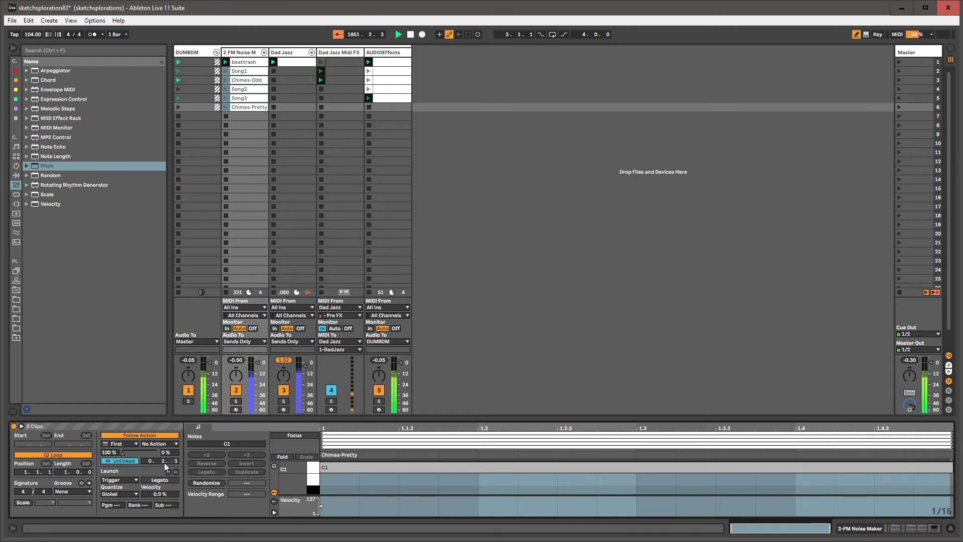
scroll(164, 463, down, 1)
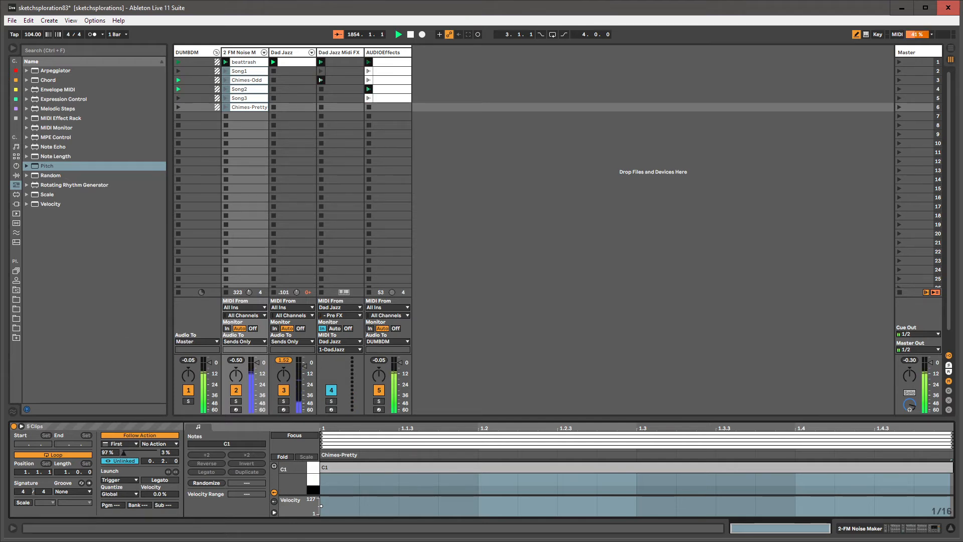
Step: Set the five clips' second follow action to Play Again, with chances of 91% and 9%, and turn on Legato
click(162, 445)
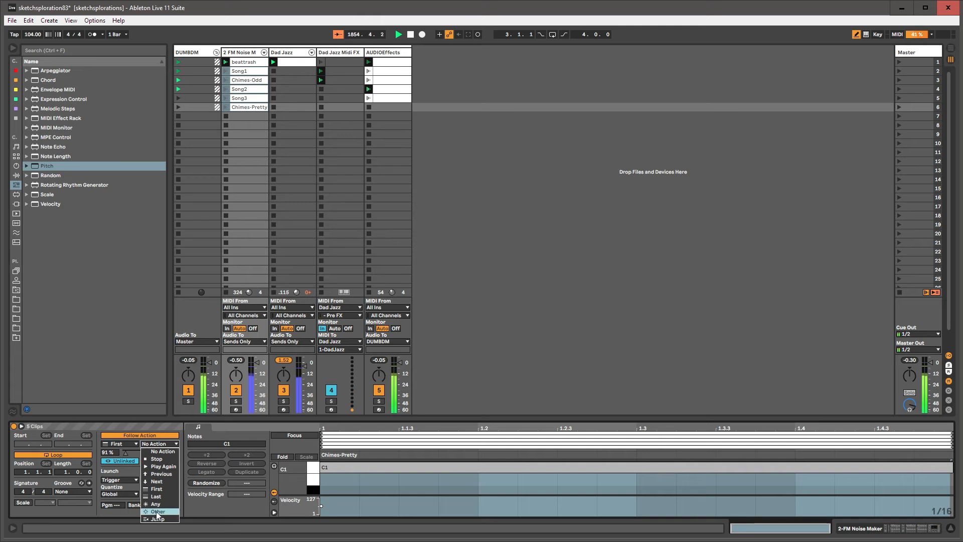
click(160, 466)
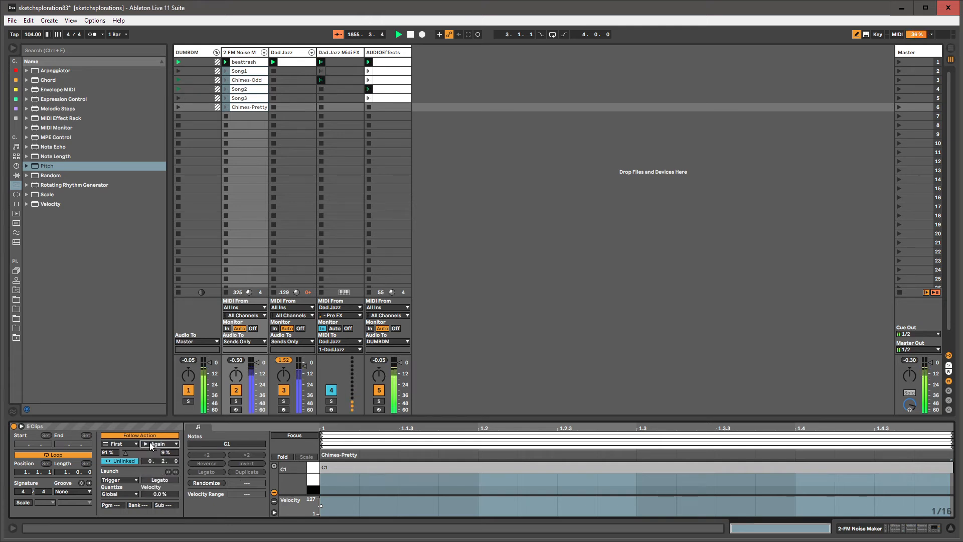
click(154, 481)
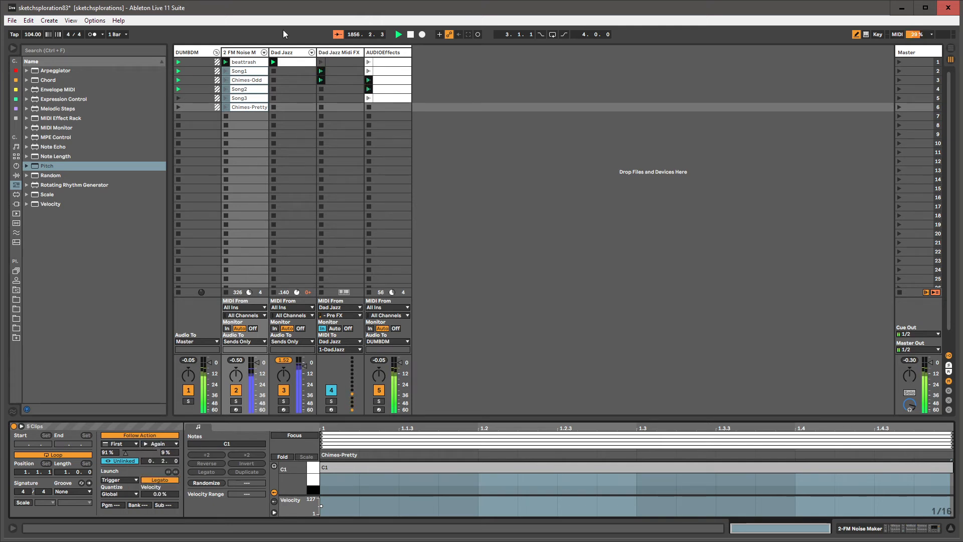
Step: Turn on Legato for the beattrash clip and make Play Again its second follow action
click(250, 63)
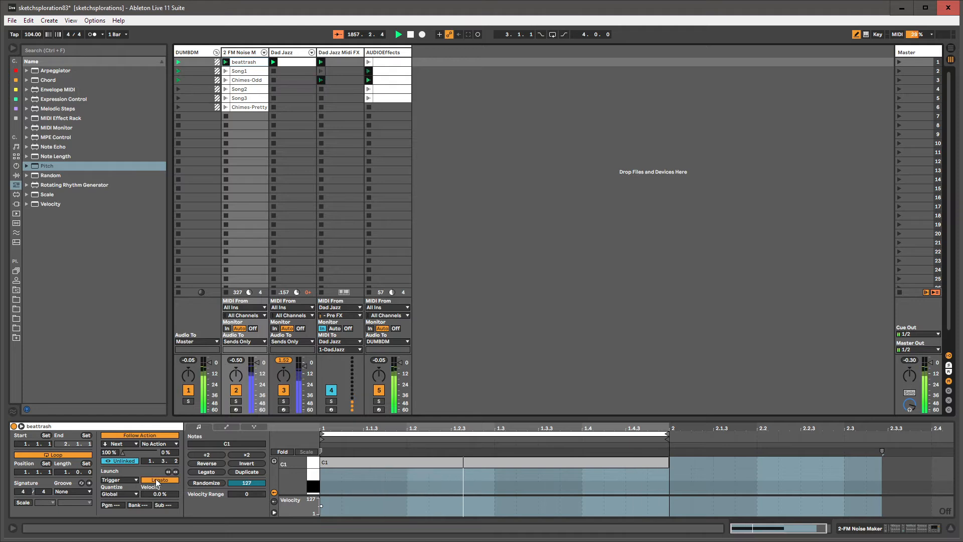
drag(123, 452, 126, 450)
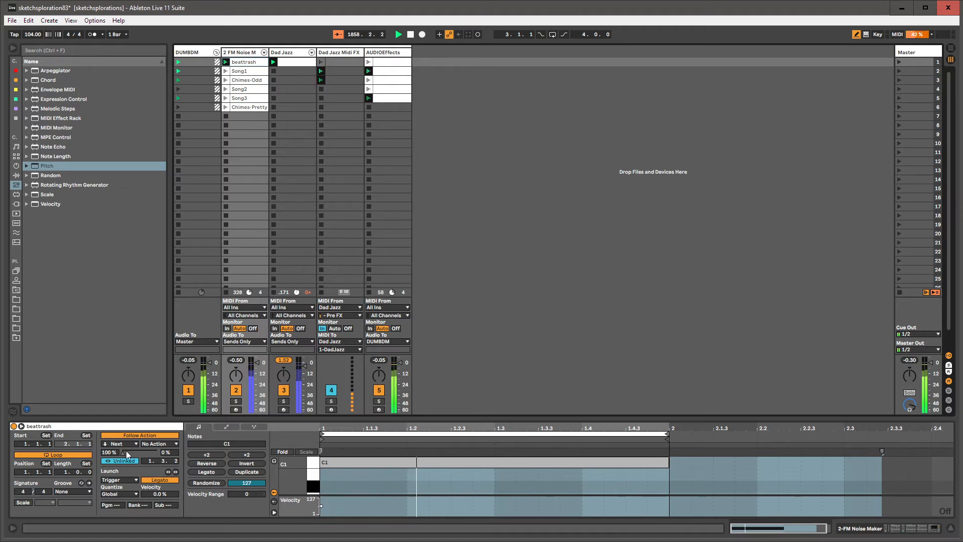
click(158, 443)
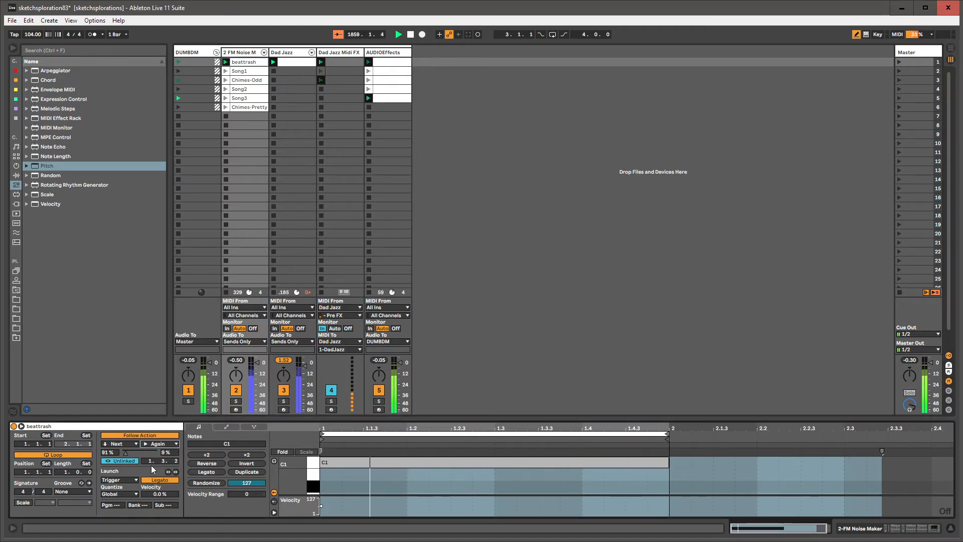
click(154, 467)
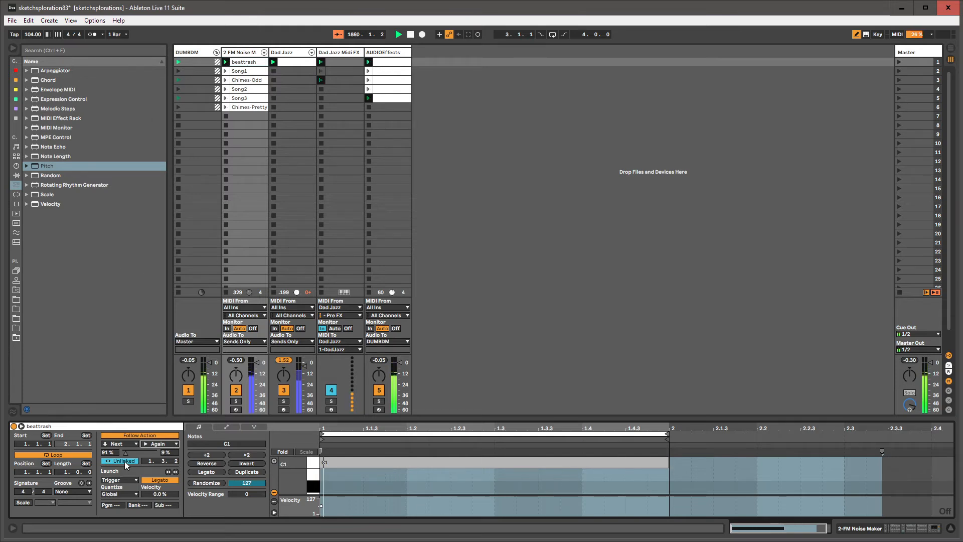
Step: Change beattrash's first follow action to Other and balance the two action chances at 53% and 47%
drag(126, 452, 128, 452)
click(134, 447)
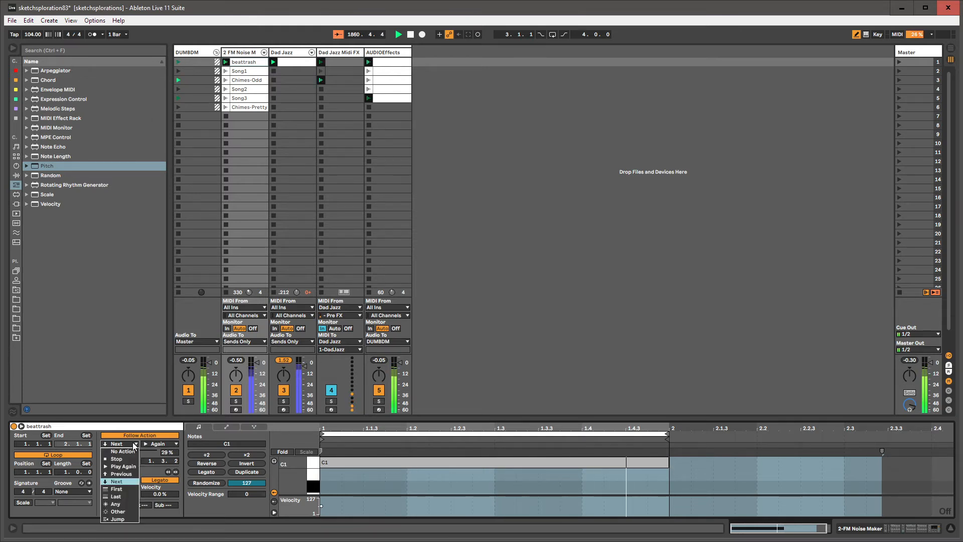
click(124, 513)
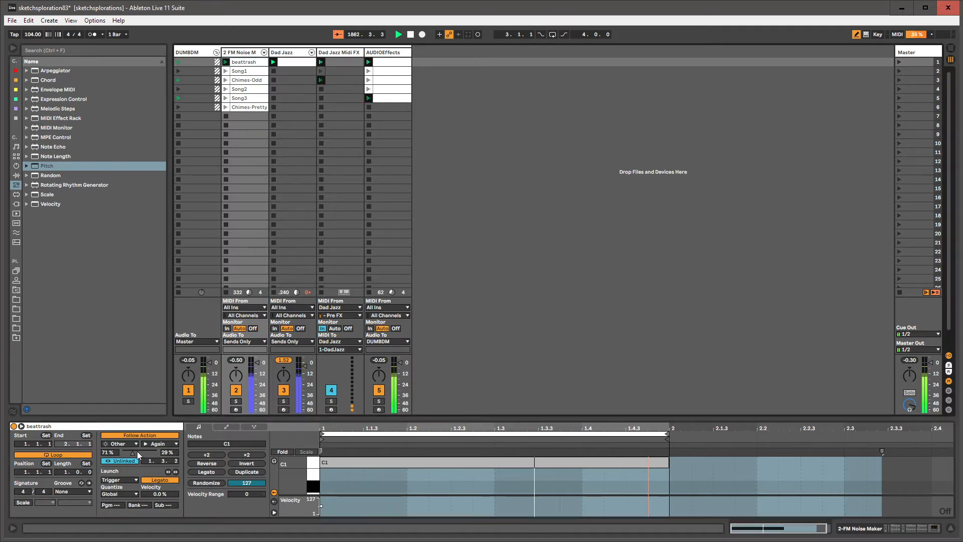
drag(133, 452, 138, 452)
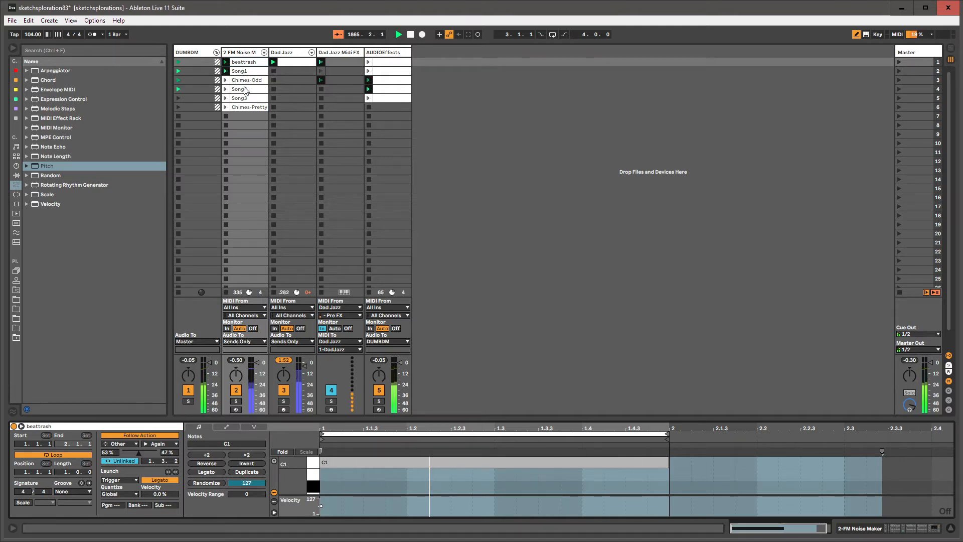
Step: Look through the FM Noise Maker devices, the beattrash clip and the AUDIOEffects device chain, including its Feedbackstart rack
click(243, 52)
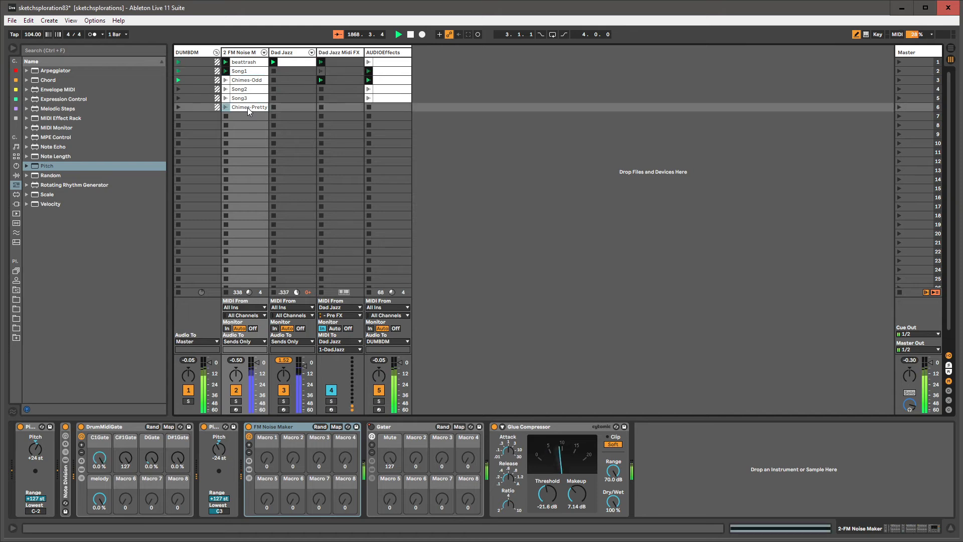
click(242, 63)
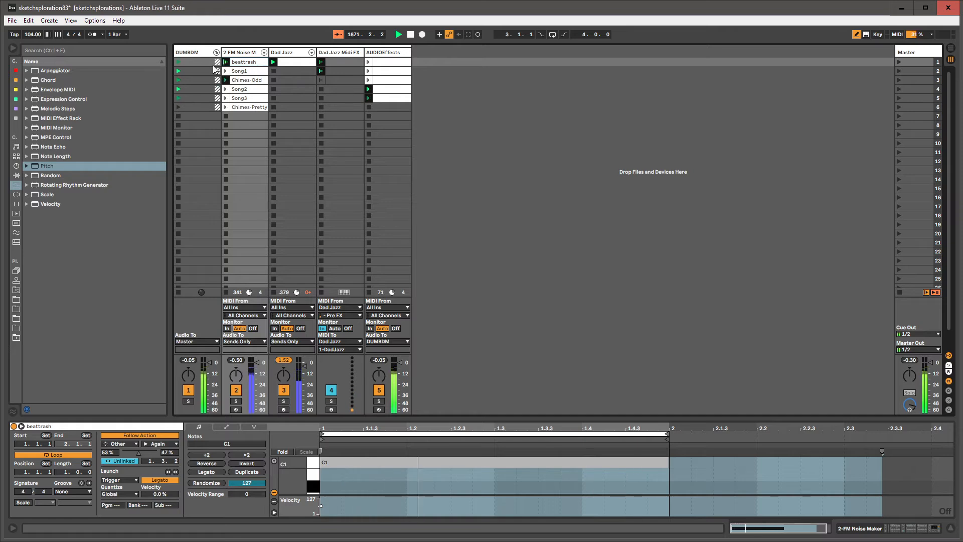
click(384, 52)
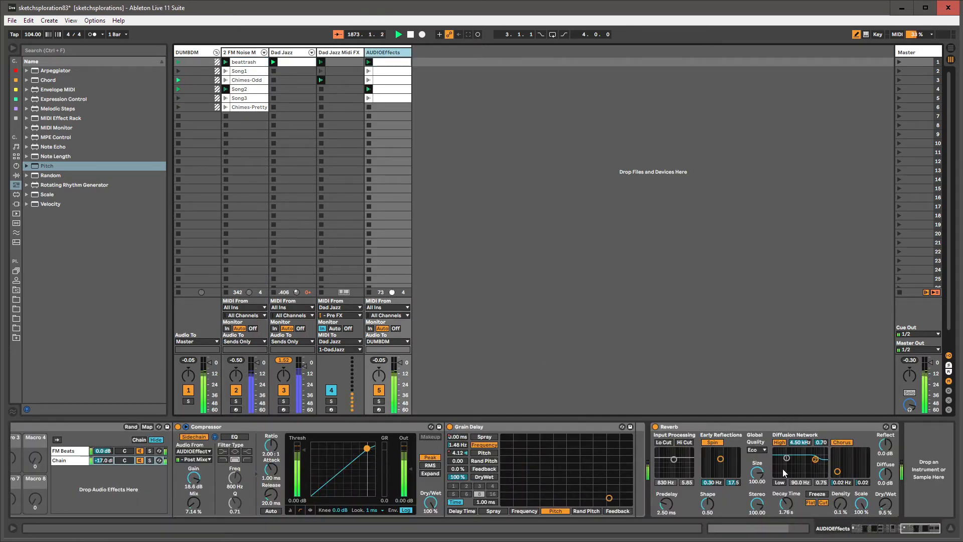
drag(909, 529, 892, 529)
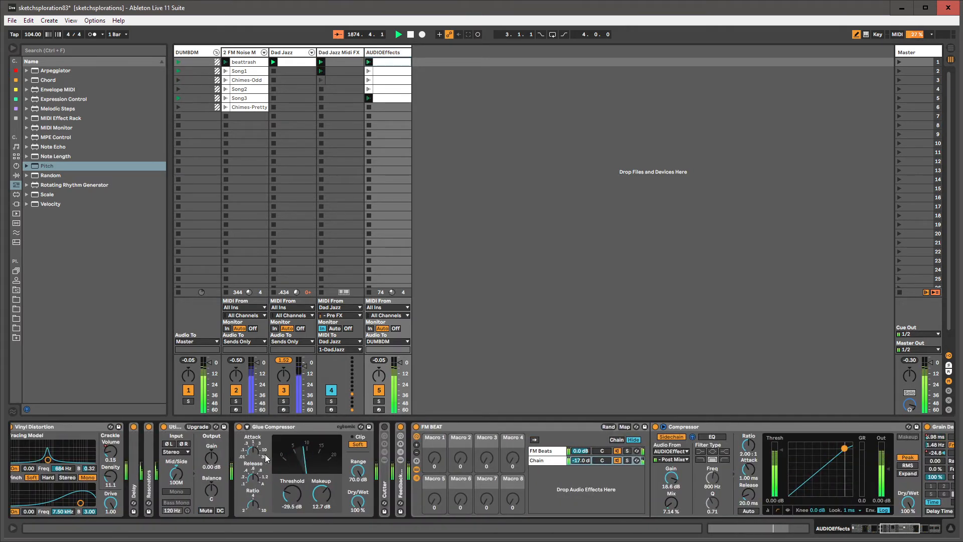
double_click(401, 477)
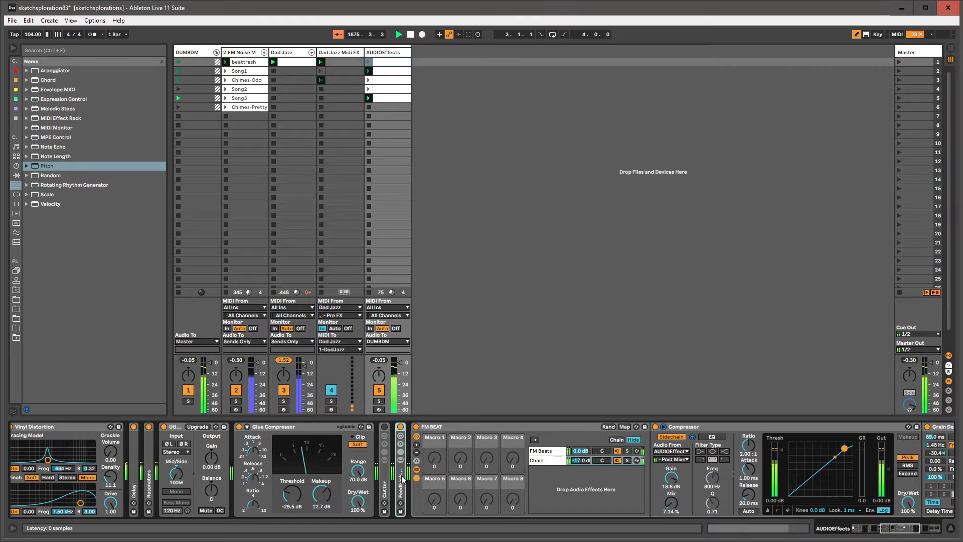
double_click(427, 426)
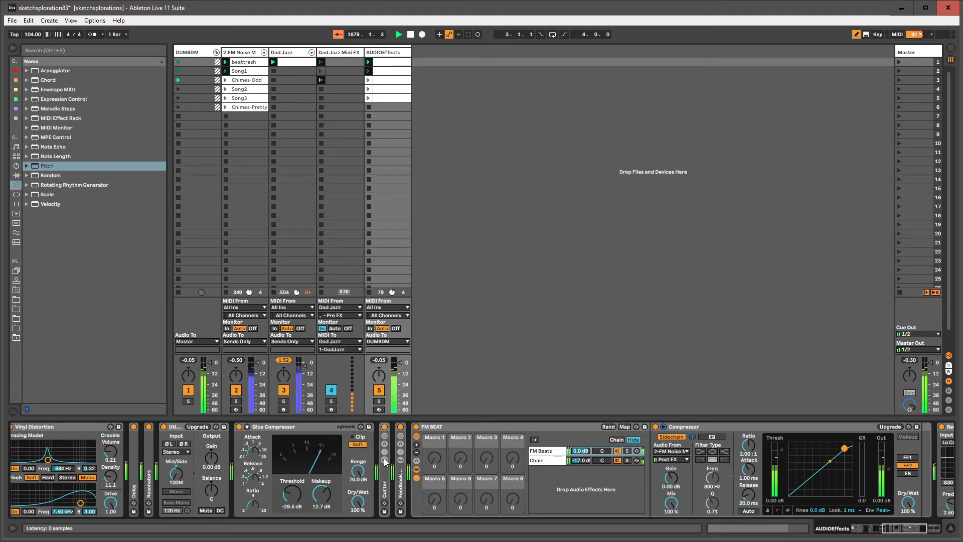
Step: Unfold the Cutter rack on AUDIOEffects, test its D-W macro between 0 and 127, and record D-W automation into the clips
double_click(385, 434)
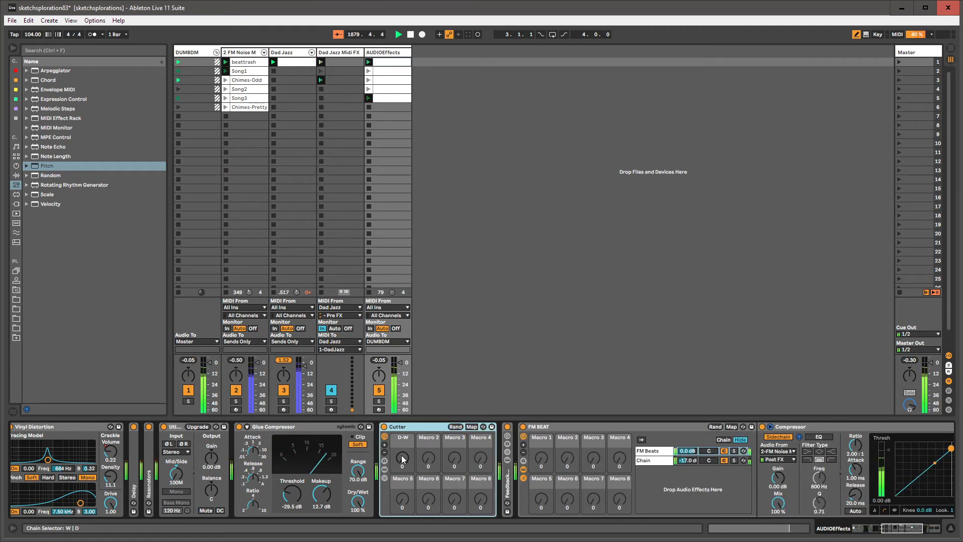
drag(402, 459, 403, 391)
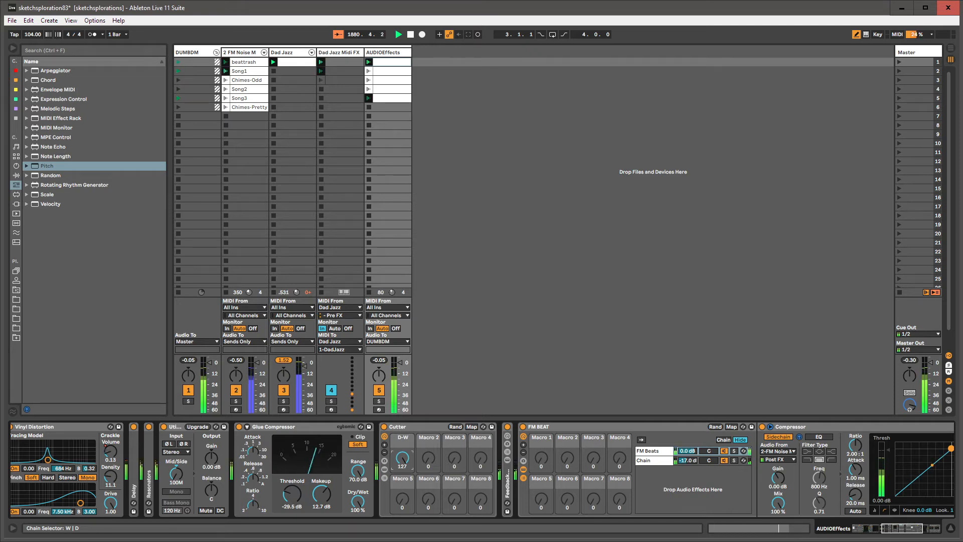
drag(402, 459, 403, 524)
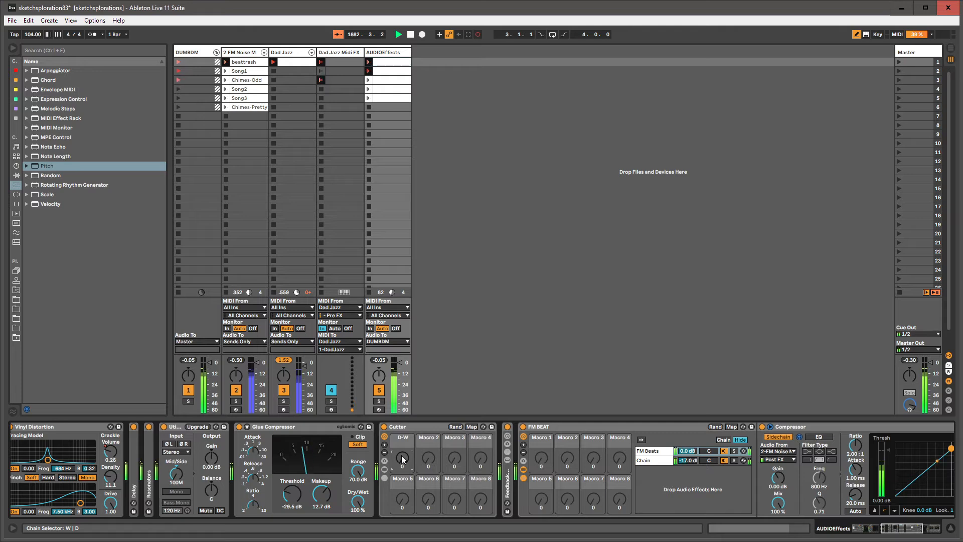
drag(402, 458, 402, 396)
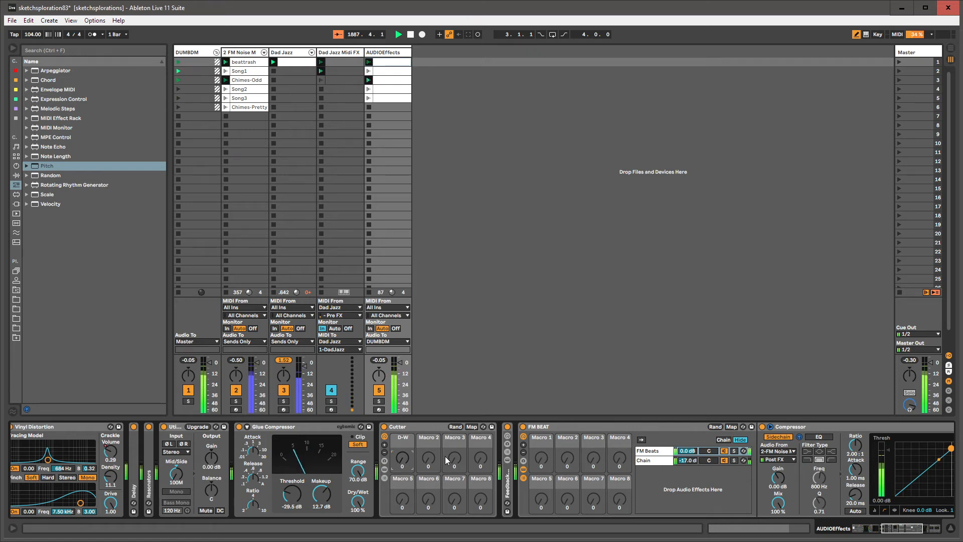
Step: Unfold the Feedbackstart rack on AUDIOEffects to check its chain, fold it again and look over the FM BEAT rack
double_click(509, 486)
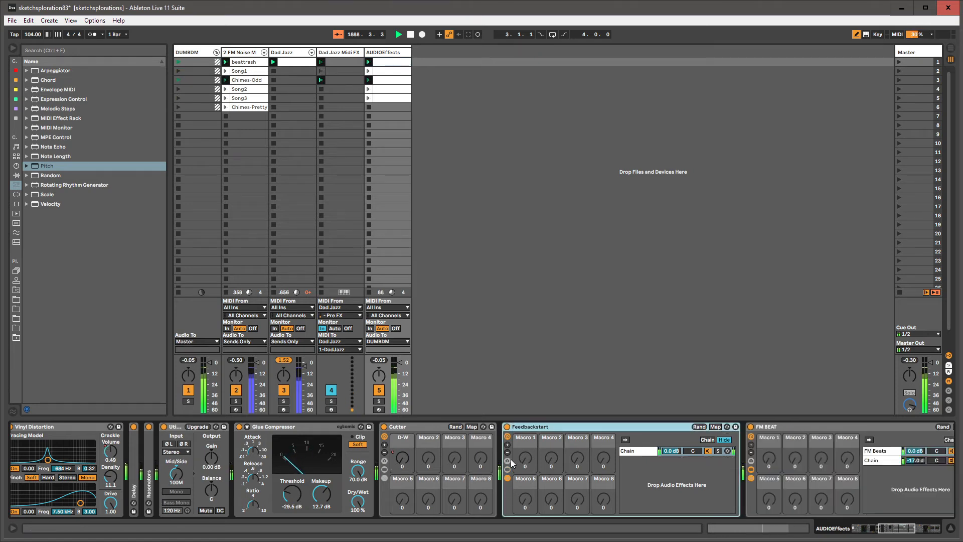
click(633, 451)
double_click(522, 427)
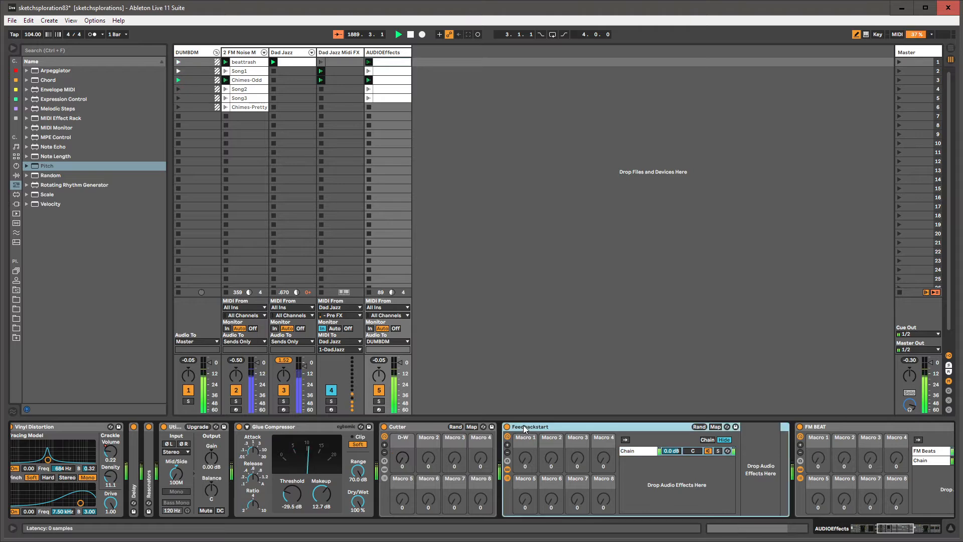
drag(905, 525, 906, 527)
click(489, 427)
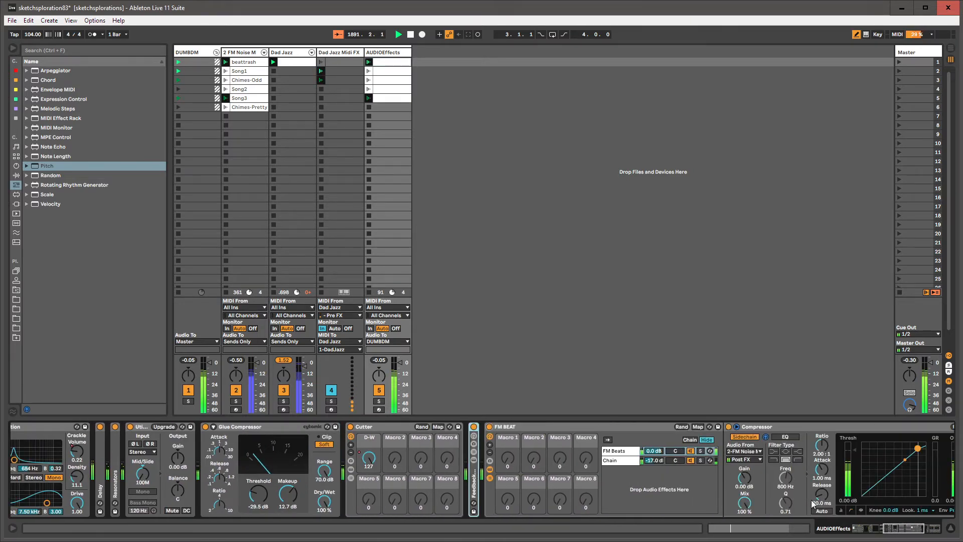
click(560, 429)
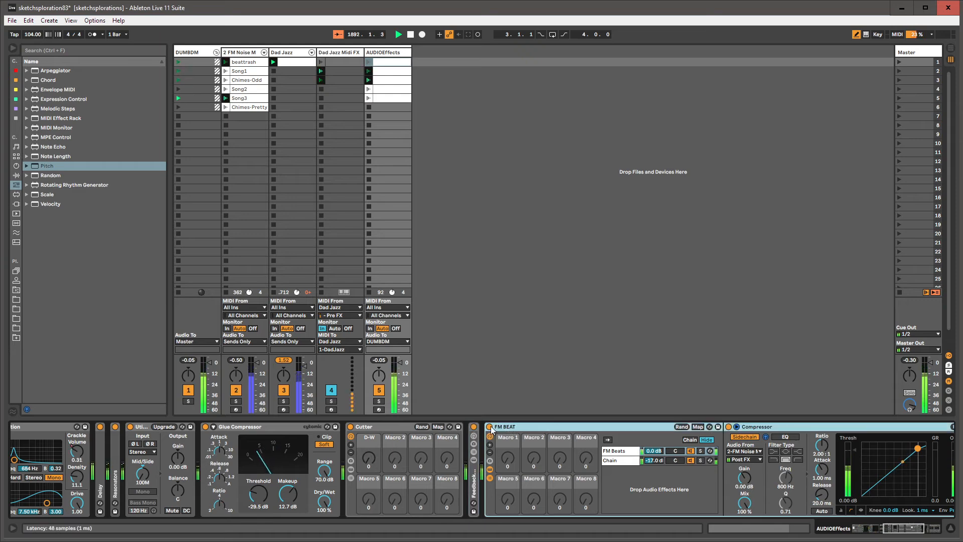
Step: Draw the FM BEAT rack's Device On envelope at off across the whole AUDIOEffects clip in scene 5
click(385, 98)
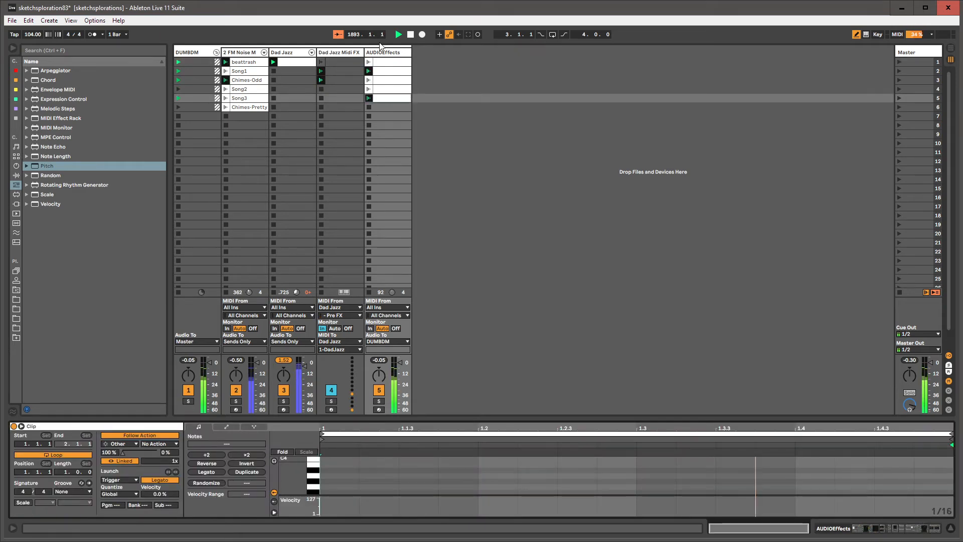
click(421, 375)
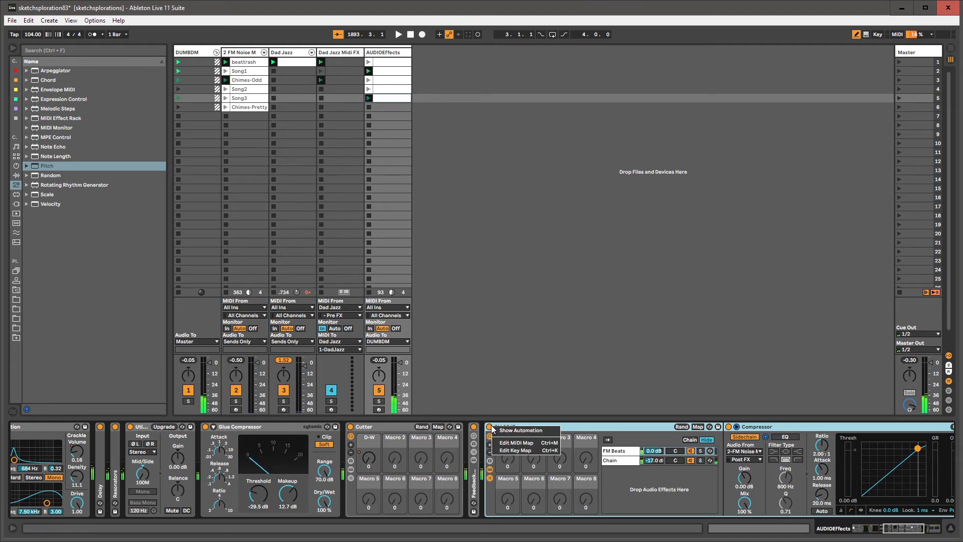
click(378, 98)
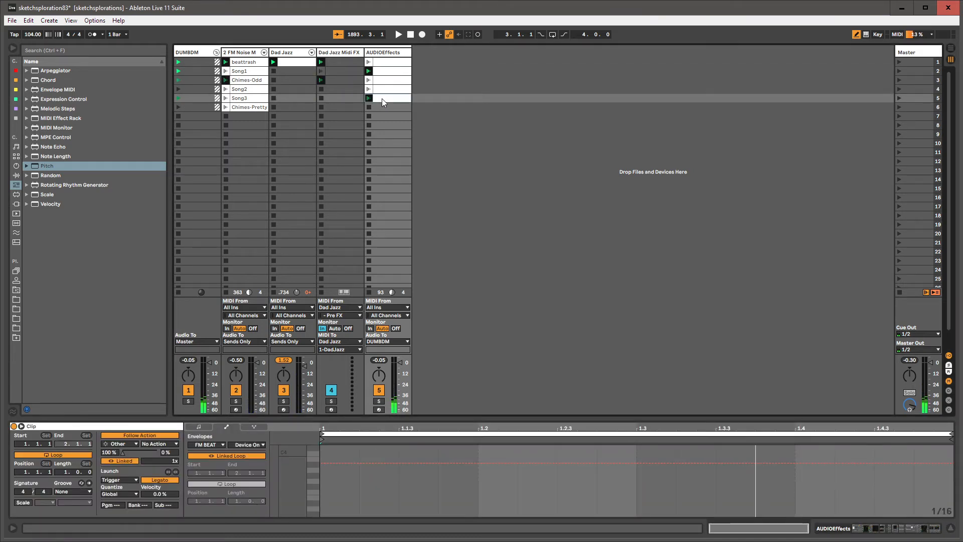
mouse_move(828, 505)
mouse_down()
mouse_move(919, 499)
mouse_move(460, 452)
mouse_move(346, 512)
mouse_move(714, 521)
mouse_move(812, 501)
mouse_move(499, 499)
mouse_up()
key(b)
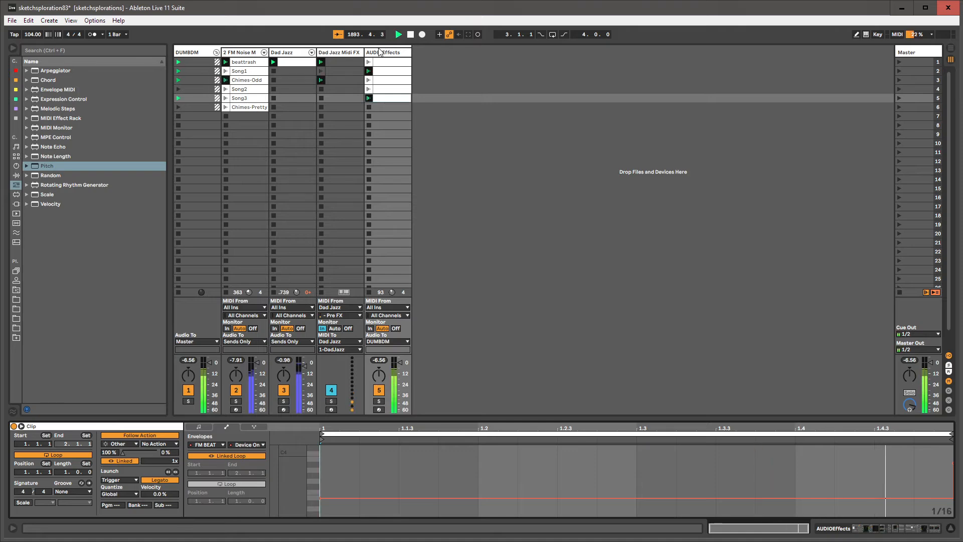
Step: Examine the FM BEAT rack's chains and view the FM Beats chain's Speaker On envelope in the scene 5 AUDIOEffects clip
click(380, 53)
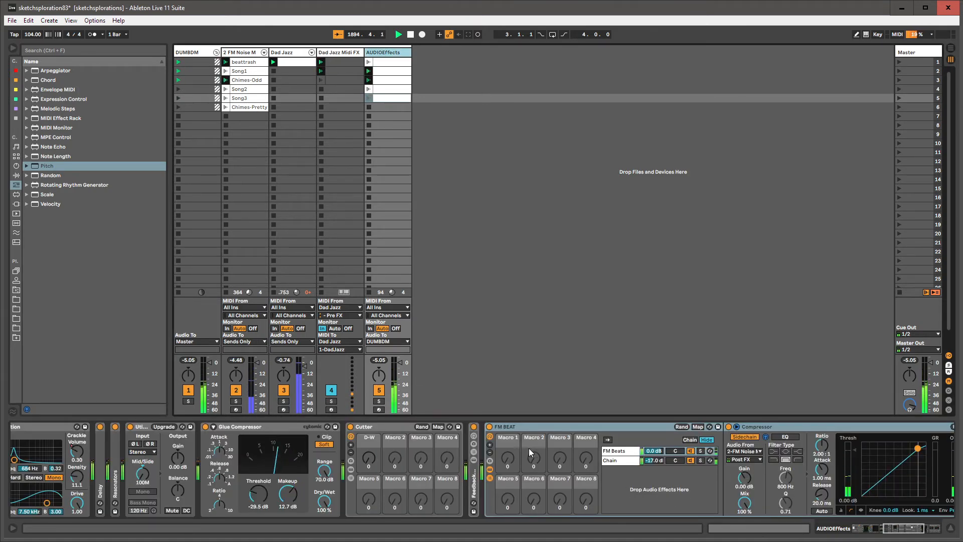
click(504, 426)
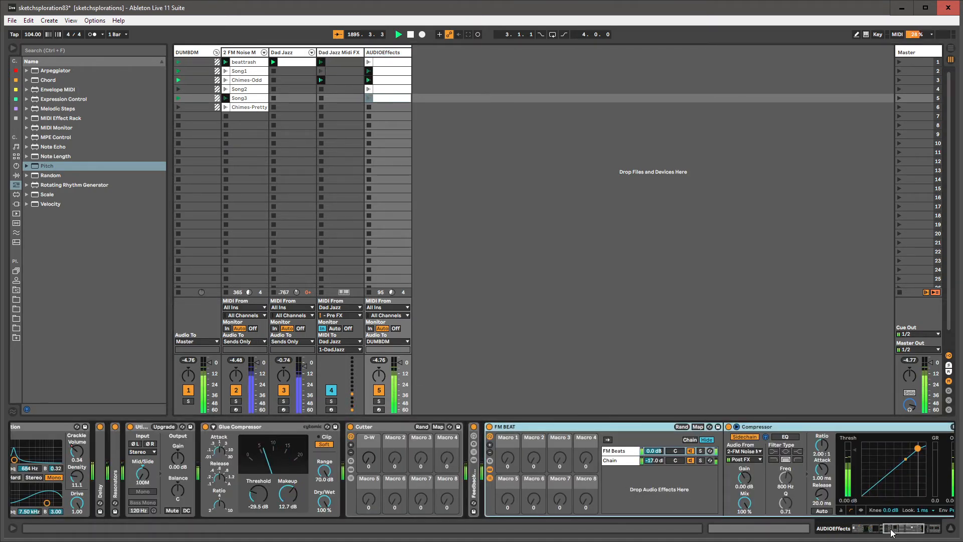
mouse_move(892, 533)
mouse_down()
mouse_move(919, 531)
mouse_move(904, 527)
mouse_up()
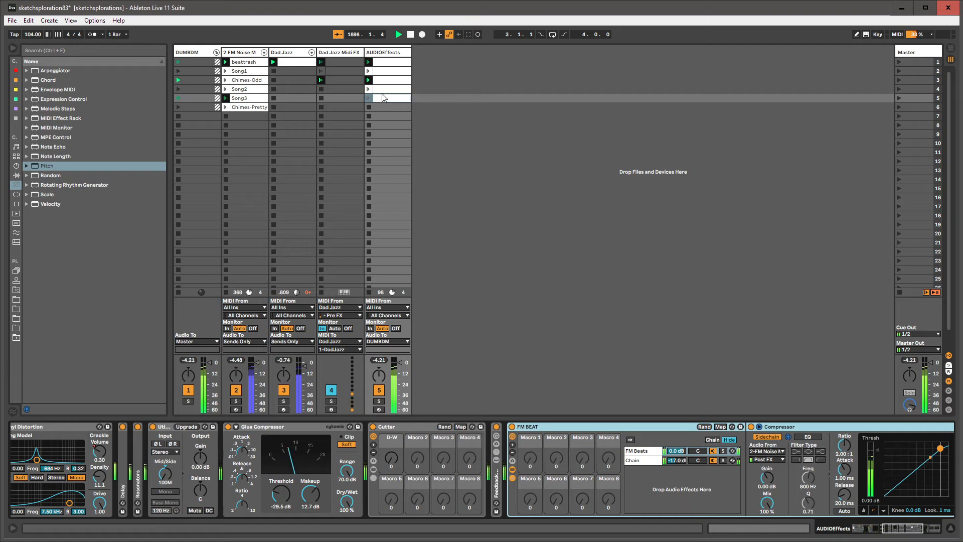
click(641, 450)
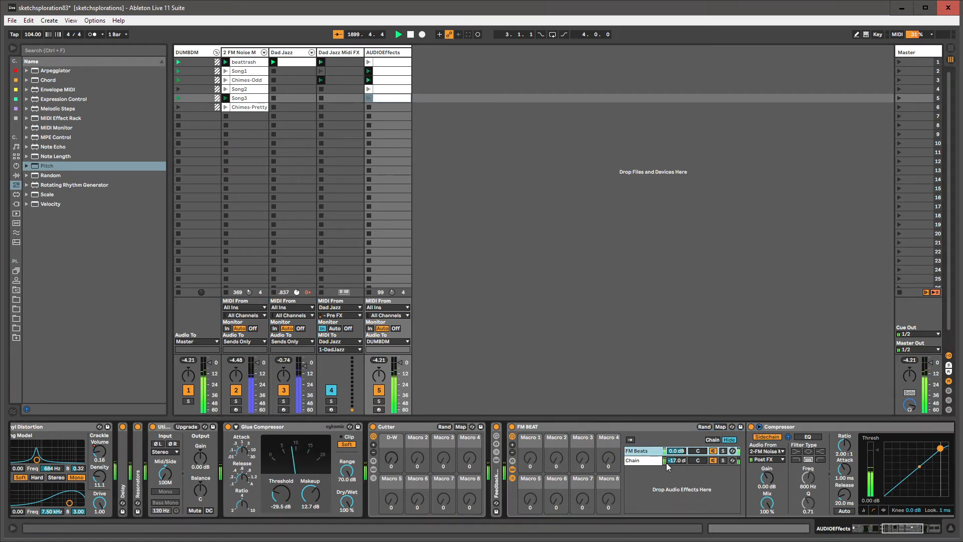
right_click(713, 451)
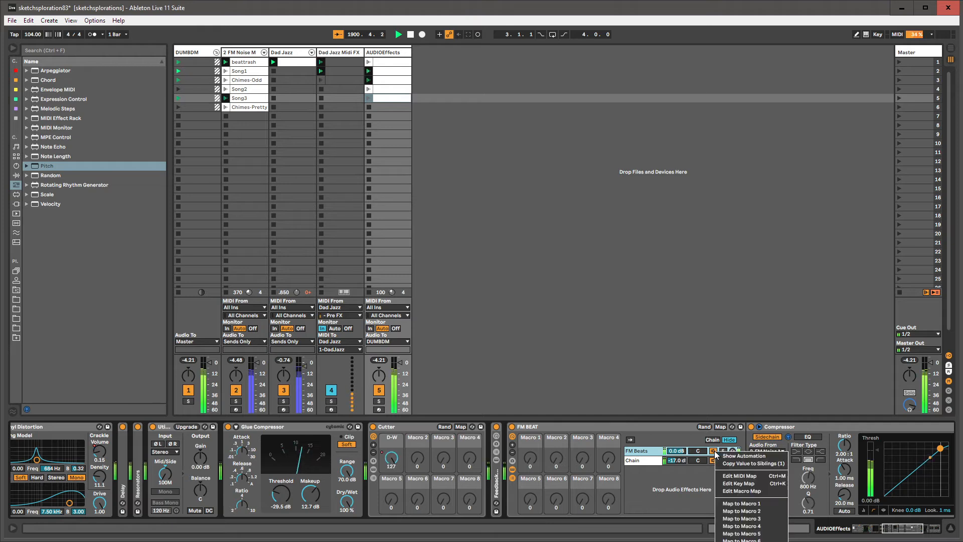
click(645, 423)
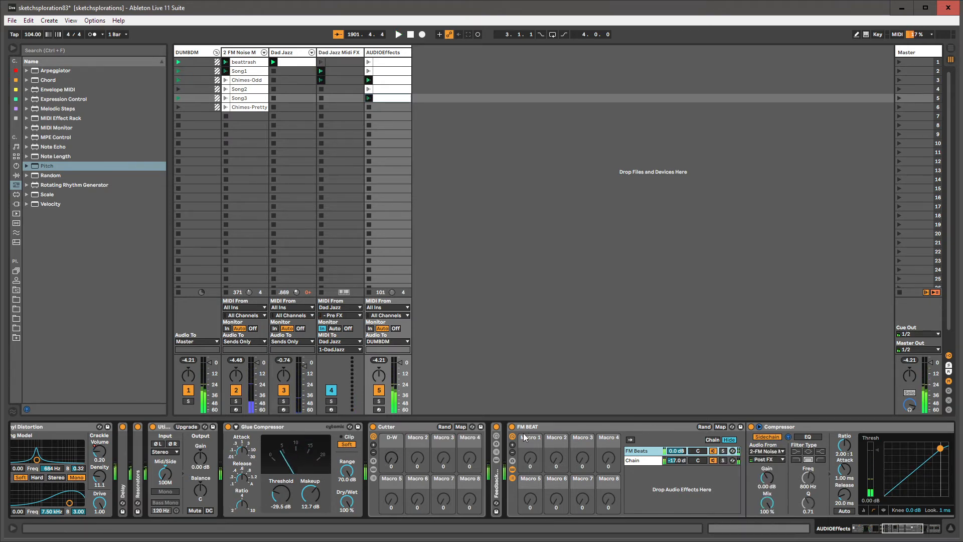
double_click(392, 98)
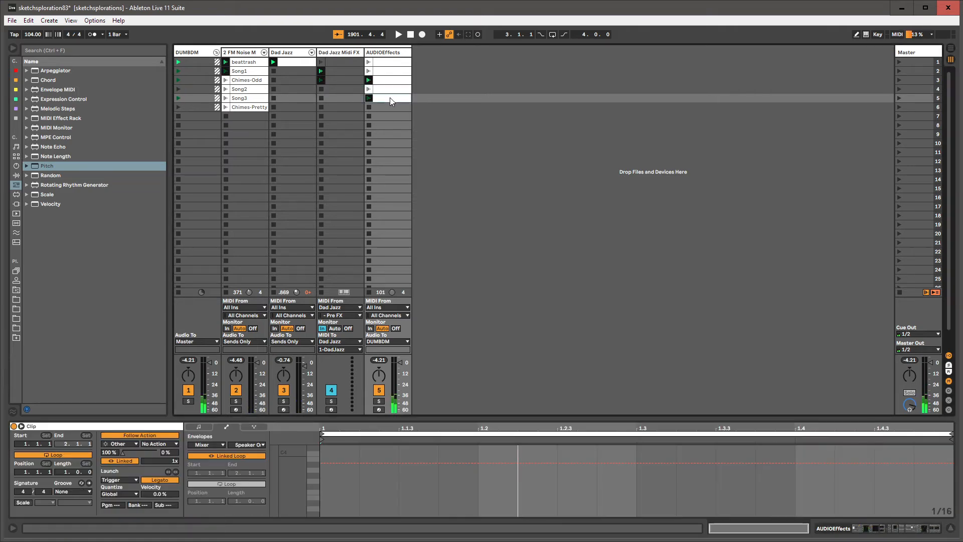
double_click(396, 53)
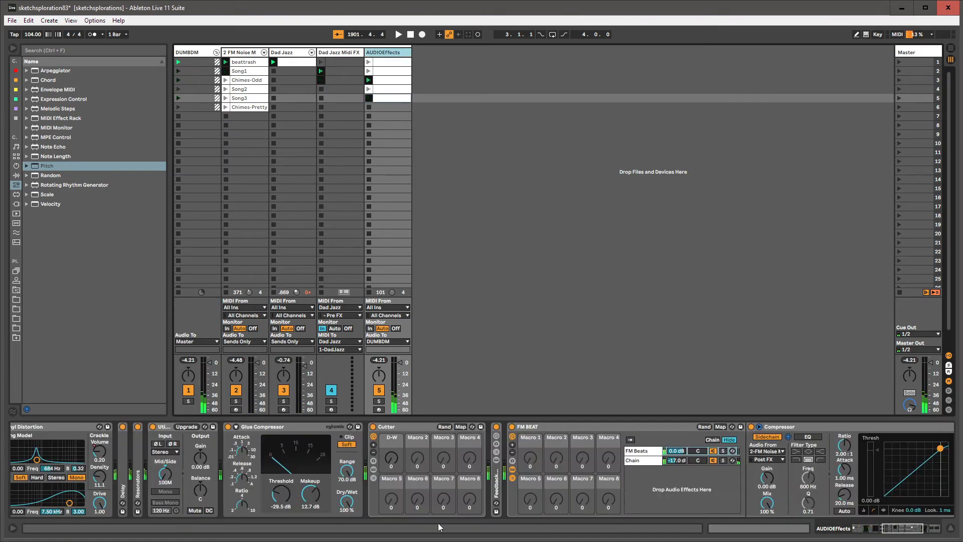
Step: Delete the FM BEAT rack's Device On envelope from the AUDIOEffects clip in scene 5
right_click(511, 427)
click(516, 432)
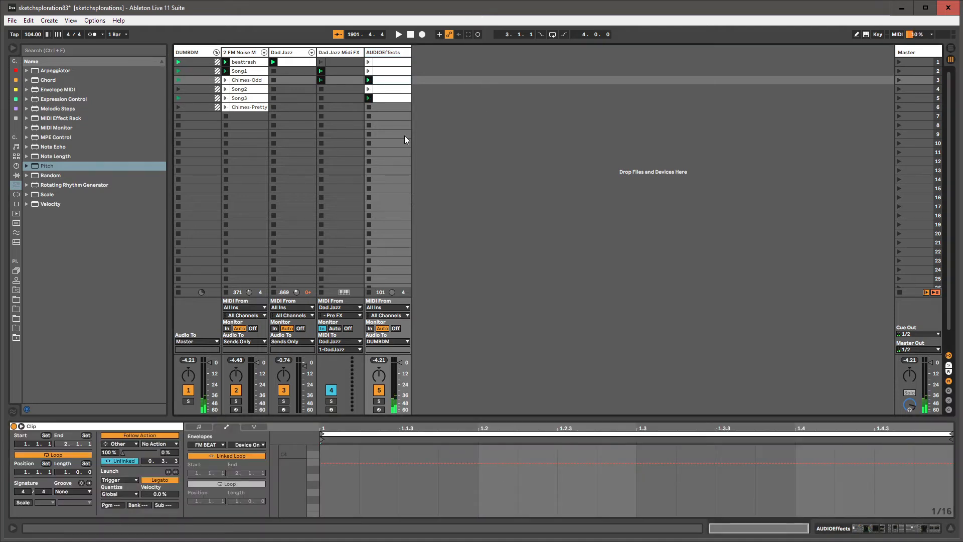
click(396, 99)
click(370, 98)
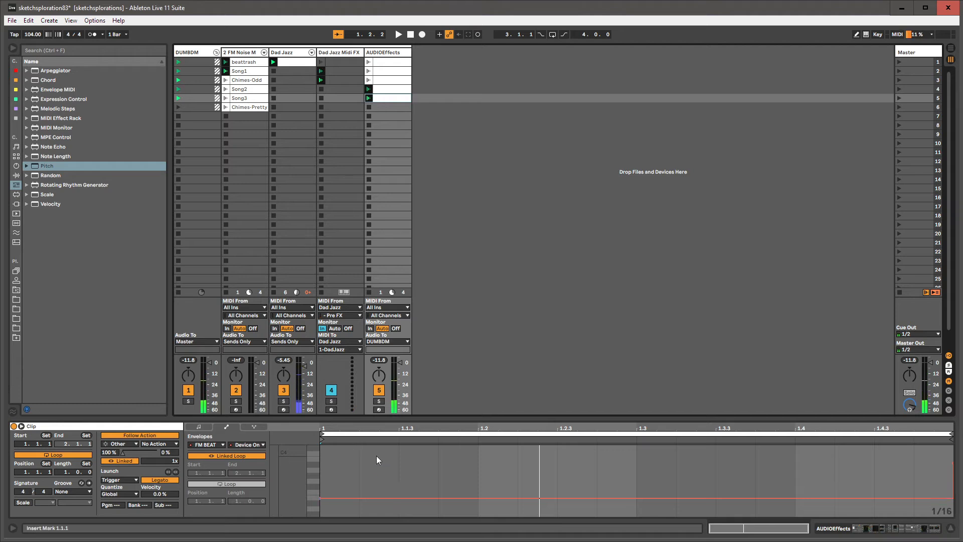
click(411, 453)
key(ctrl+a)
key(Delete)
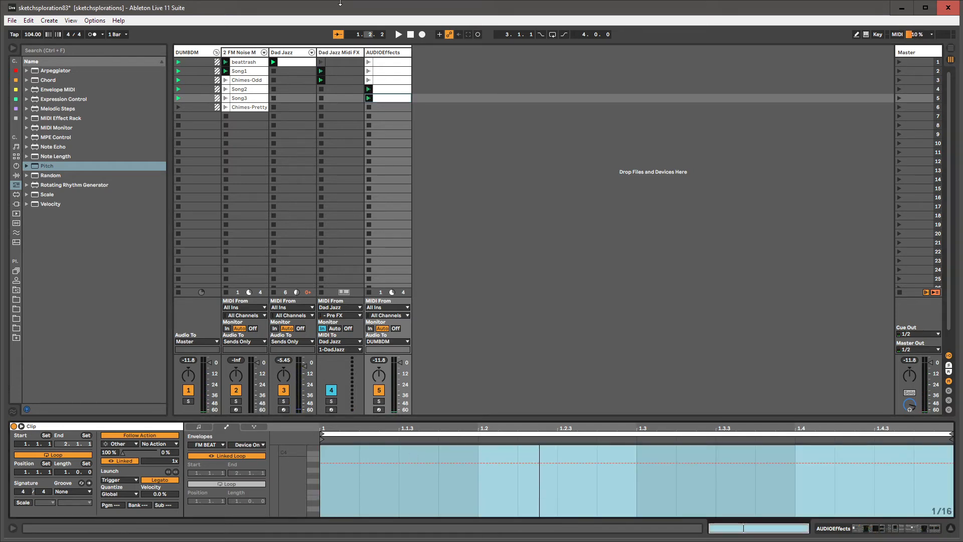
Step: Draw the FM Beats chain's Speaker On envelope at off across the scene 5 AUDIOEffects clip and resume playback
click(387, 53)
click(638, 452)
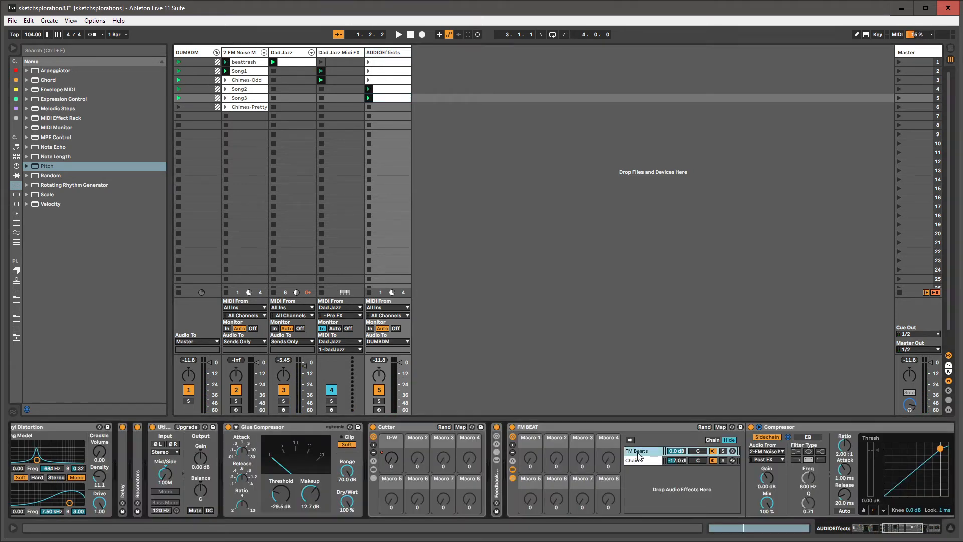
right_click(713, 452)
click(726, 457)
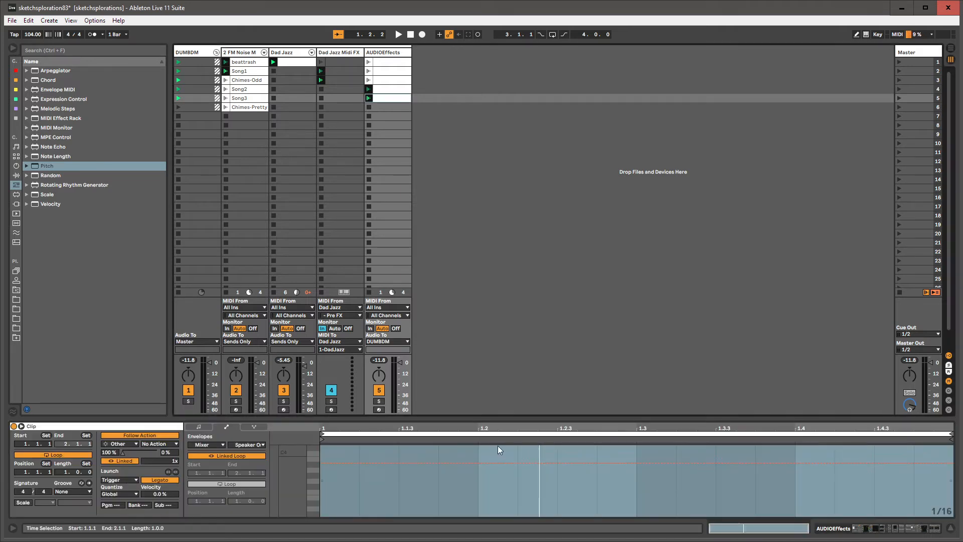
drag(344, 497, 946, 499)
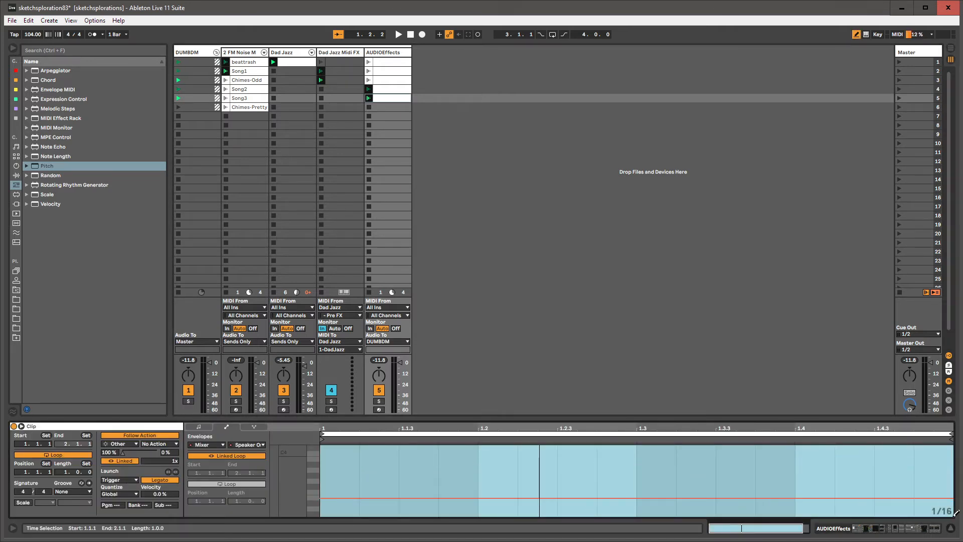
key(b)
key(shift+space)
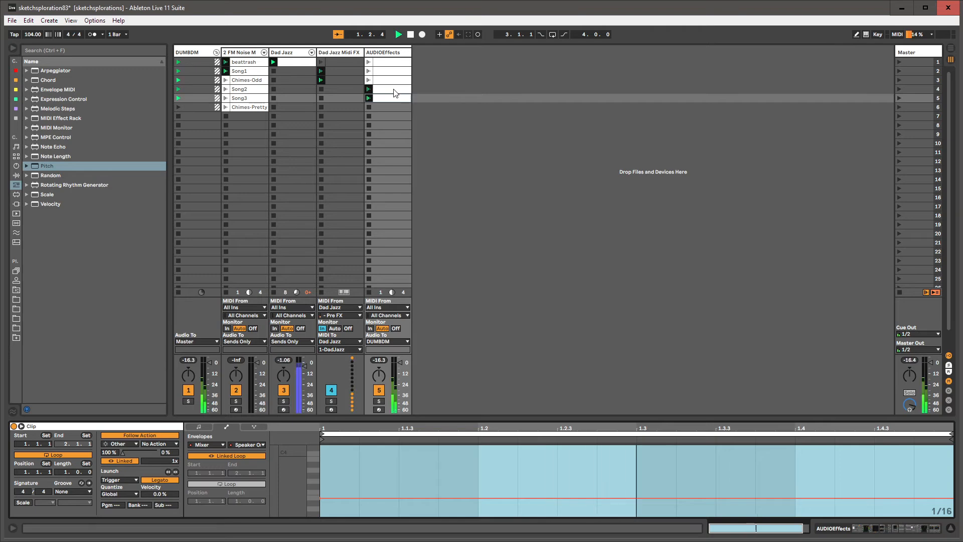
Step: Unfold the Delay on AUDIOEffects and adjust the Grain Delay's dry/wet amount while recording automation into the clips
double_click(391, 53)
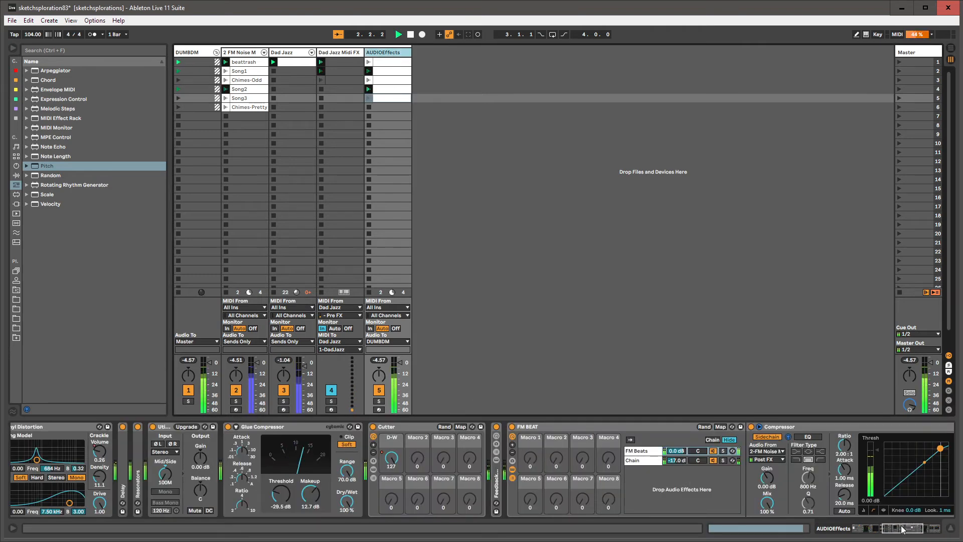
drag(903, 529, 871, 531)
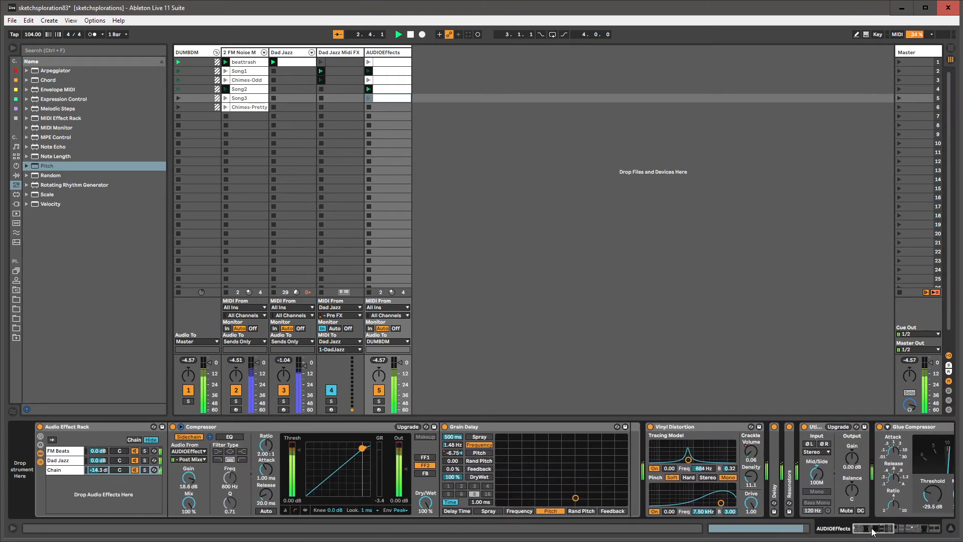
double_click(774, 492)
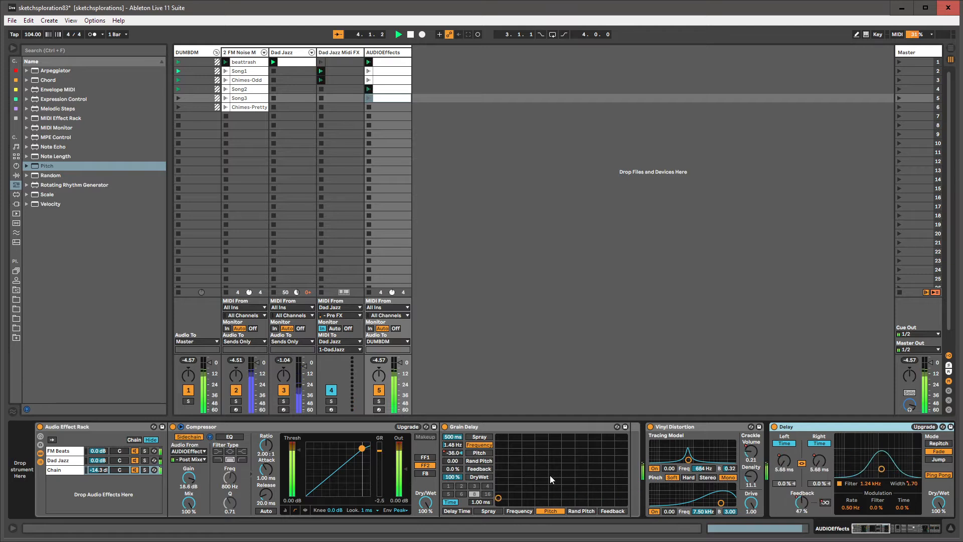
click(507, 427)
click(823, 502)
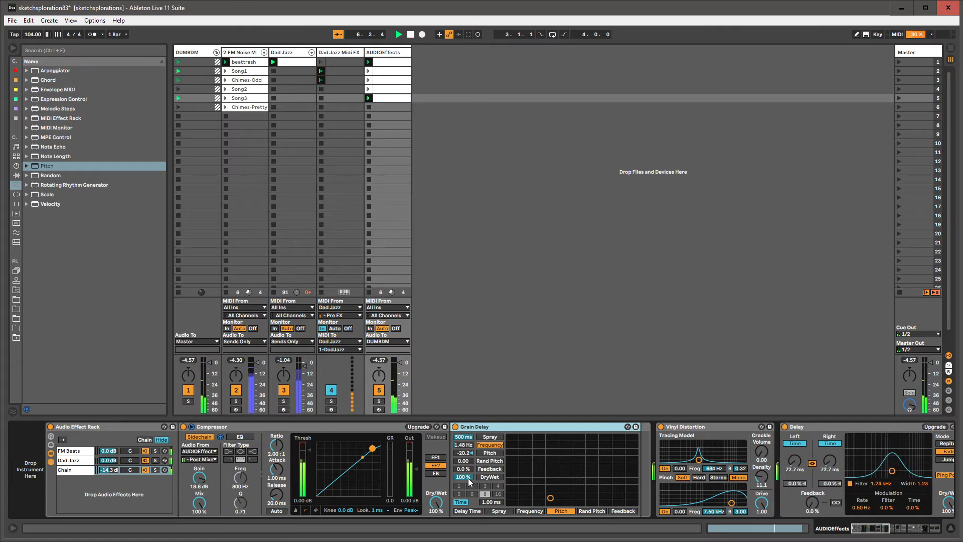
mouse_move(468, 478)
mouse_down()
mouse_move(468, 529)
mouse_move(468, 479)
mouse_up()
mouse_move(468, 478)
mouse_down()
mouse_move(468, 529)
mouse_move(468, 479)
mouse_up()
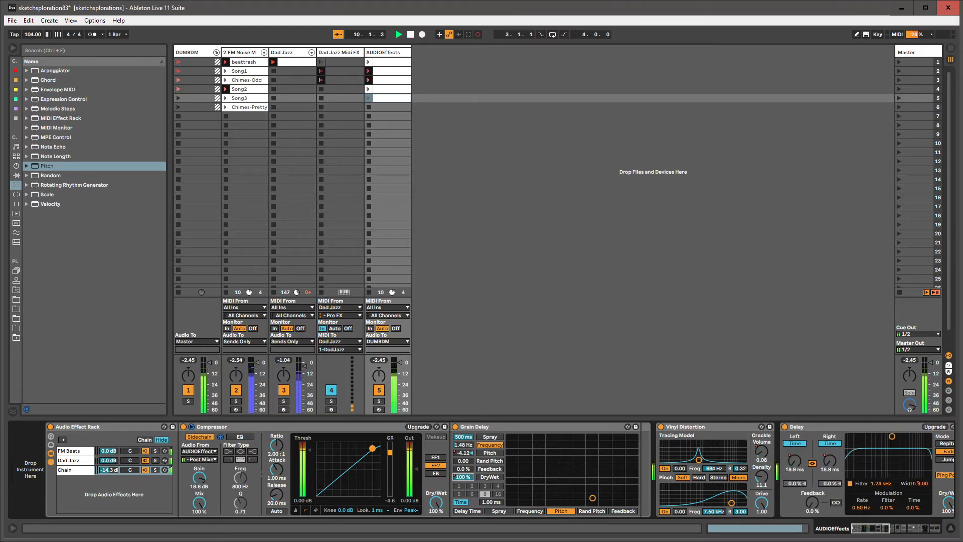
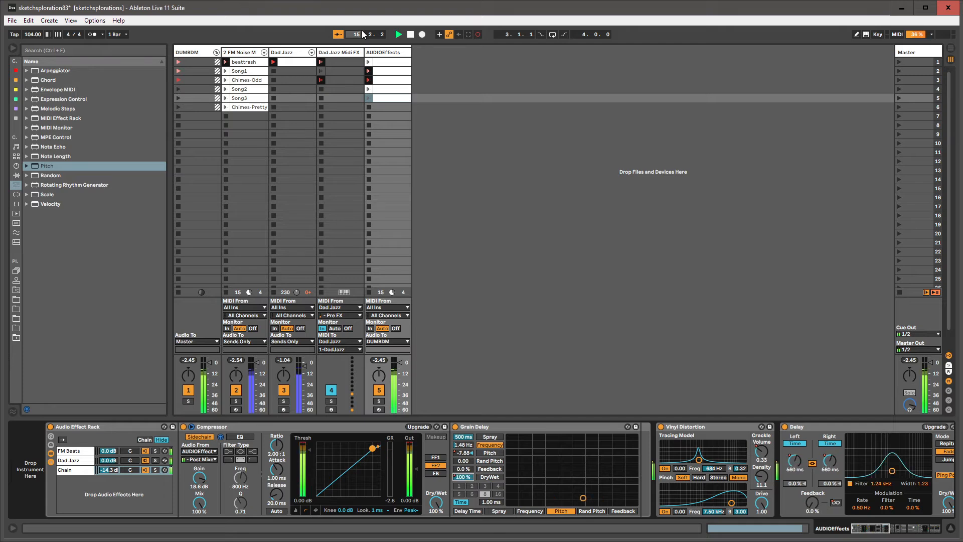
Step: Show the FM Noise Maker rack's chains and devices, and examine the Melody rack inside its Melod2 chain
click(382, 53)
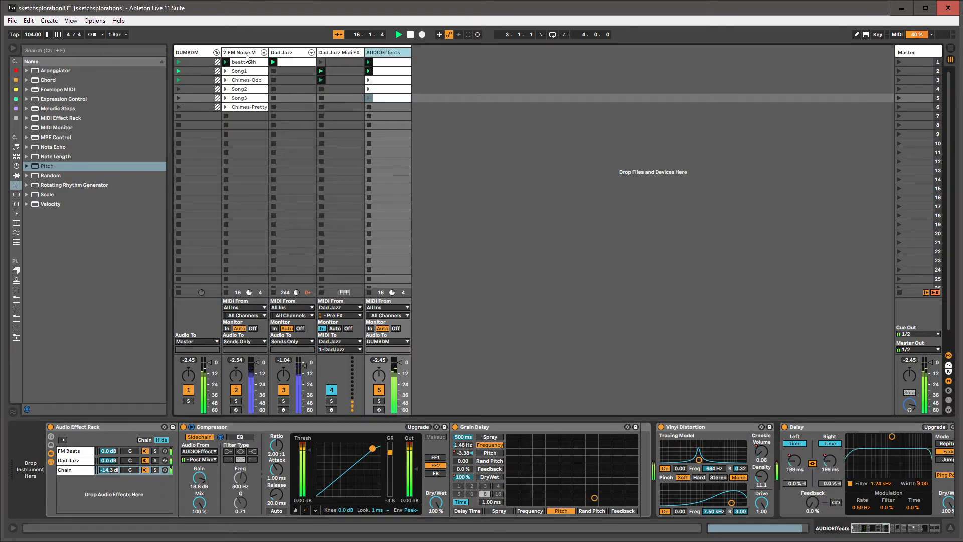
double_click(243, 53)
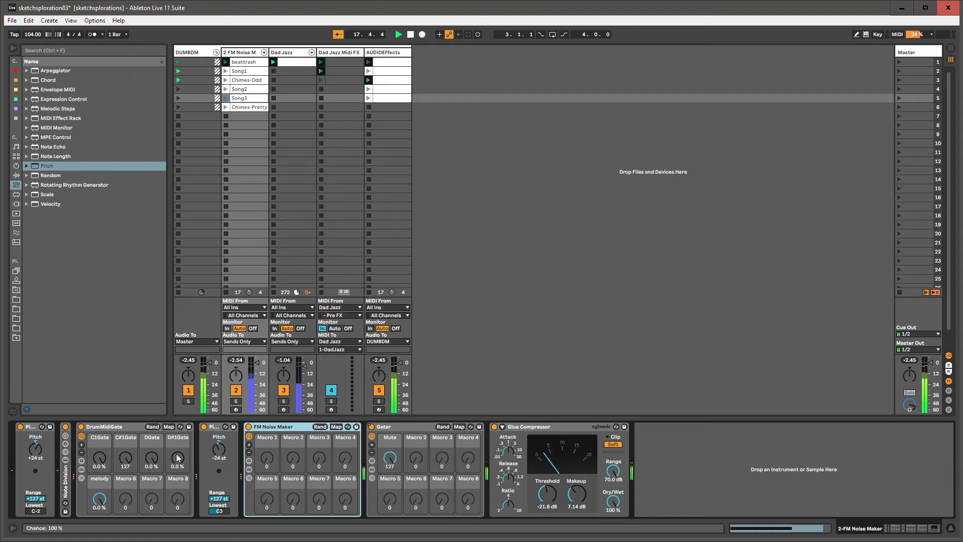
click(248, 478)
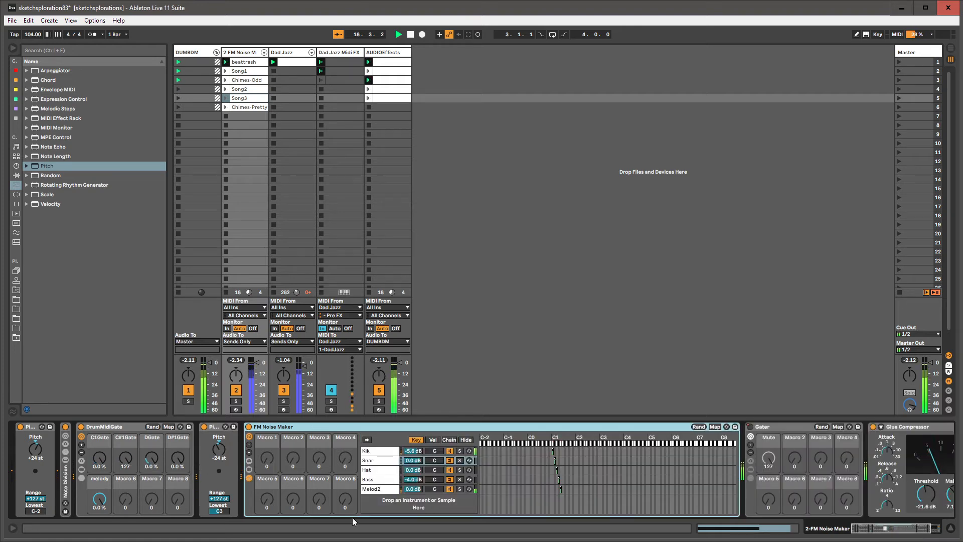
click(378, 492)
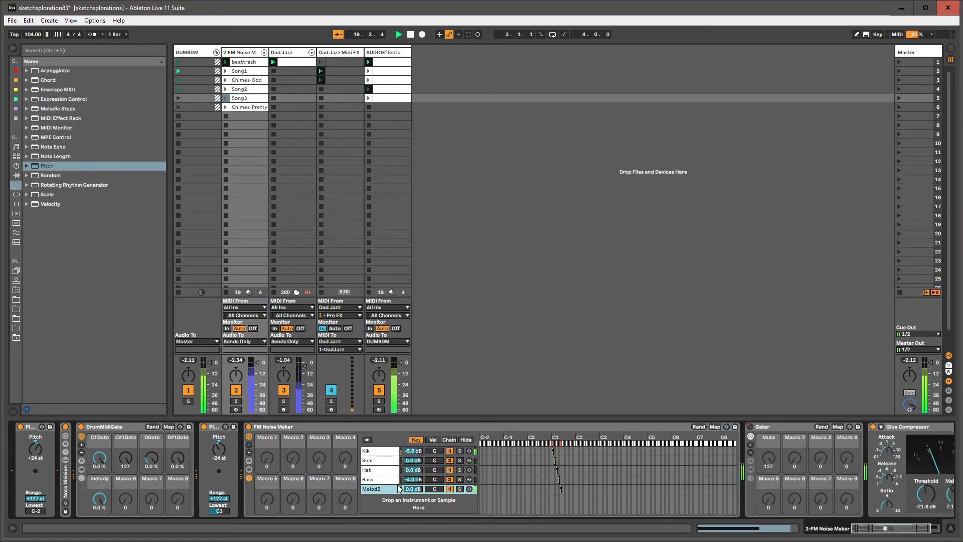
click(249, 470)
drag(848, 528, 887, 531)
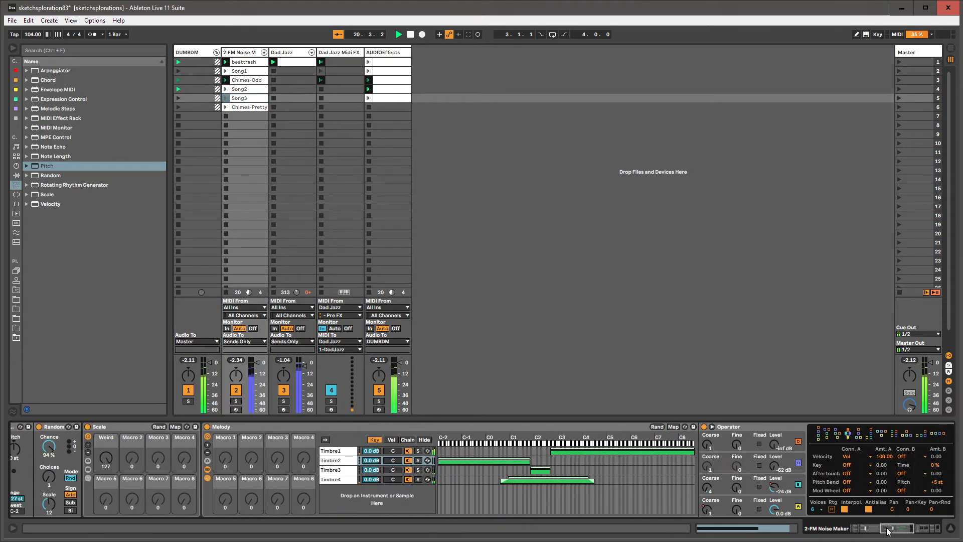
click(241, 427)
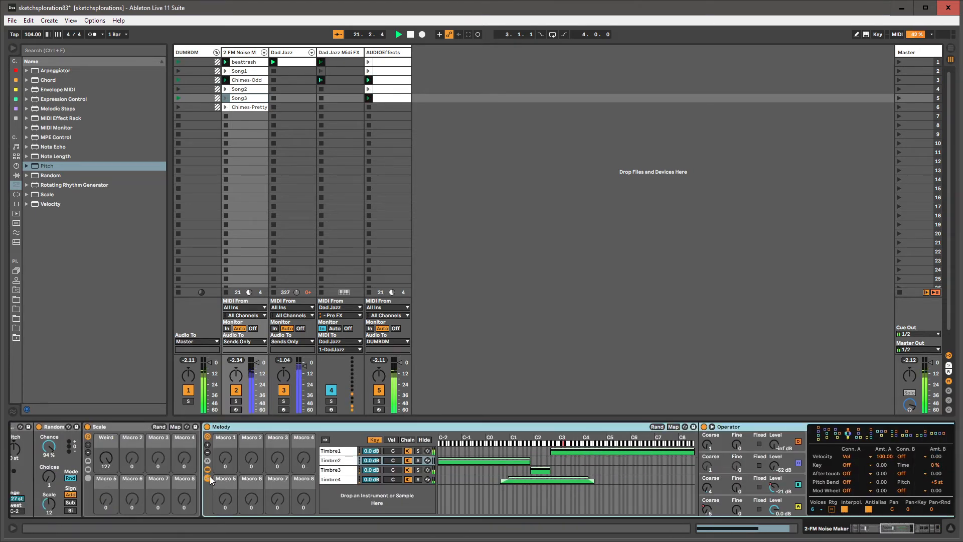
Step: Collapse the chain list and devices of the FM Noise Maker's Melody rack and save the set
click(207, 478)
click(325, 440)
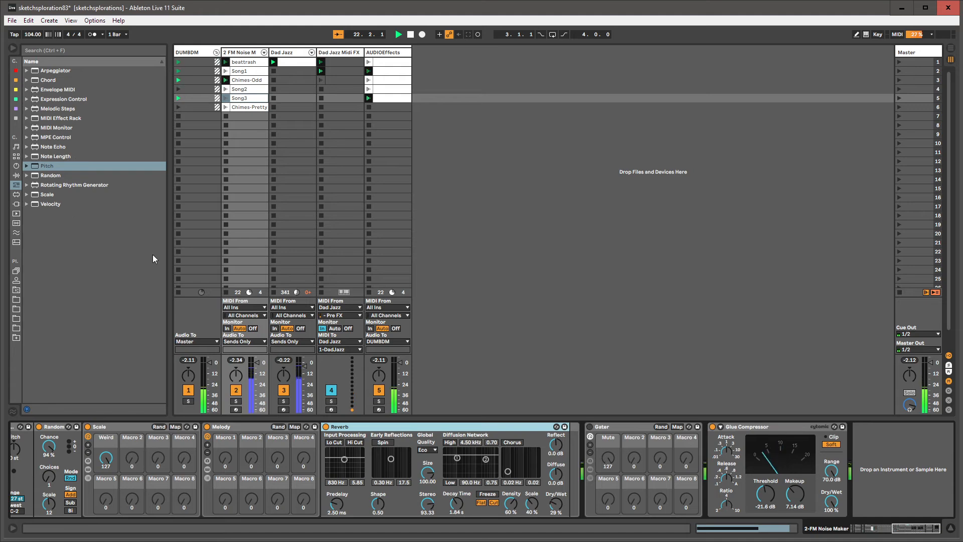
key(ctrl+s)
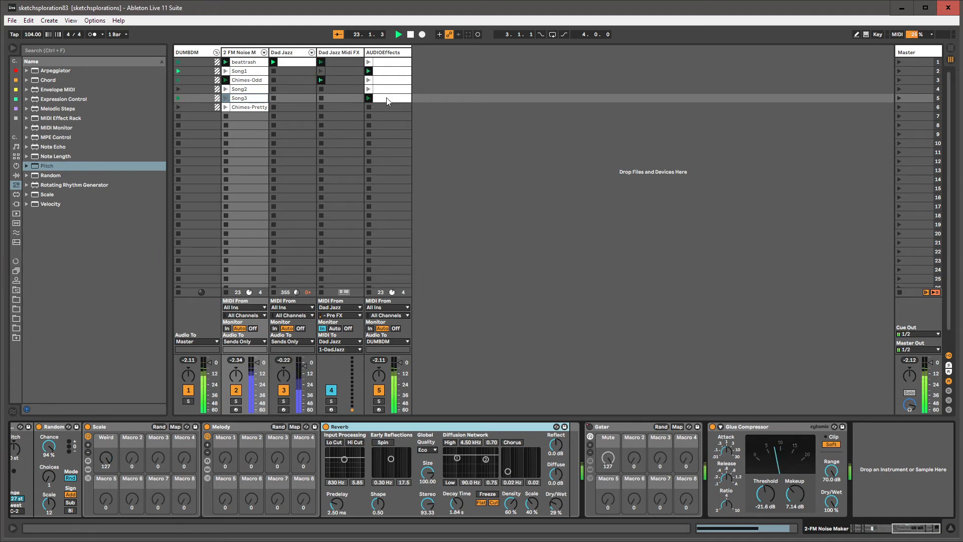
Step: Unlink the follow action of the scene 5 AUDIOEffects clip and set its action time to 0.2.0
click(387, 97)
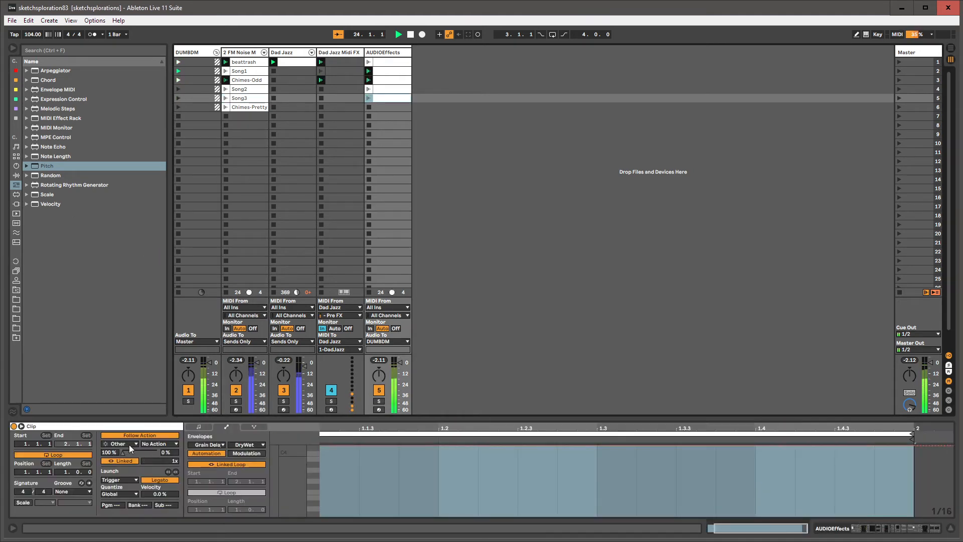
click(122, 460)
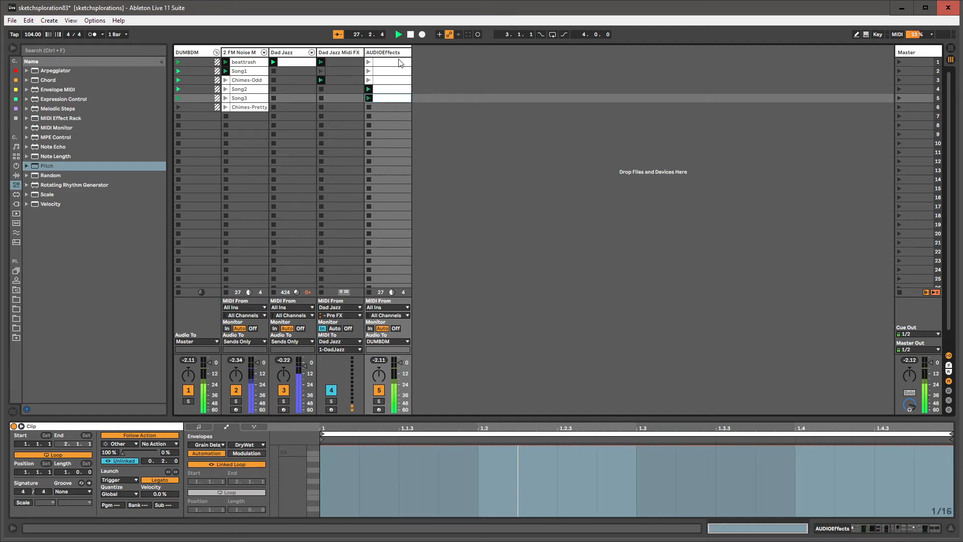
Step: Examine both chains of the FM BEAT rack on AUDIOEffects and set the second chain's volume to -12.4 dB
click(383, 62)
double_click(385, 54)
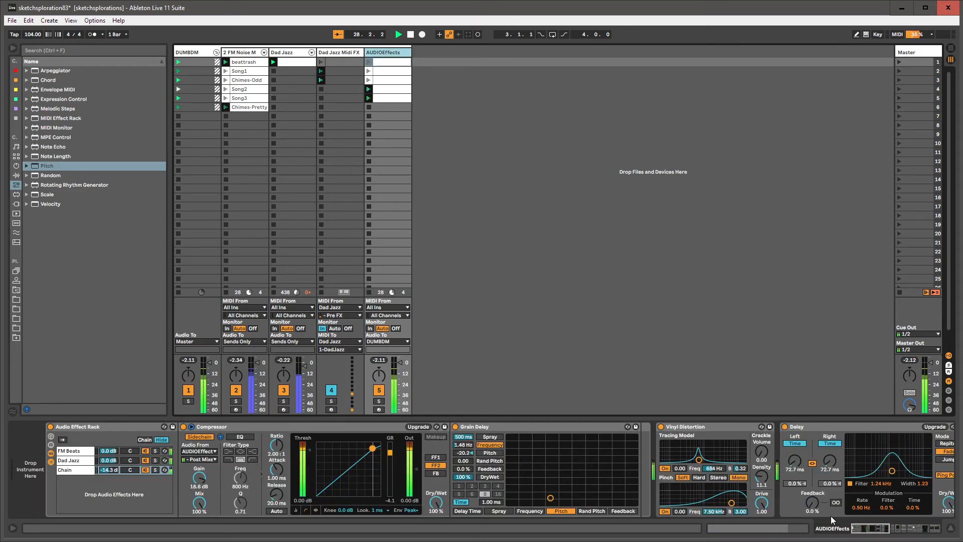
drag(870, 529, 908, 532)
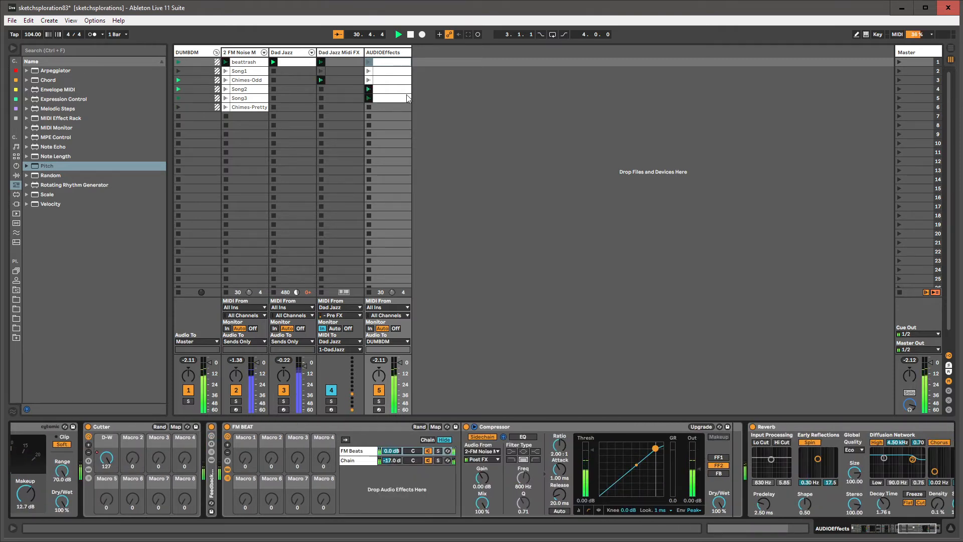
click(389, 99)
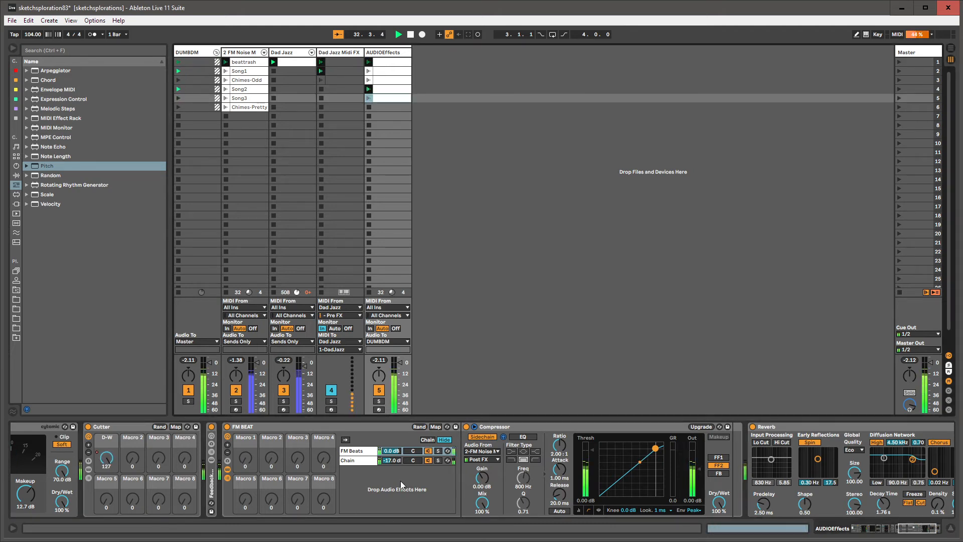
click(366, 454)
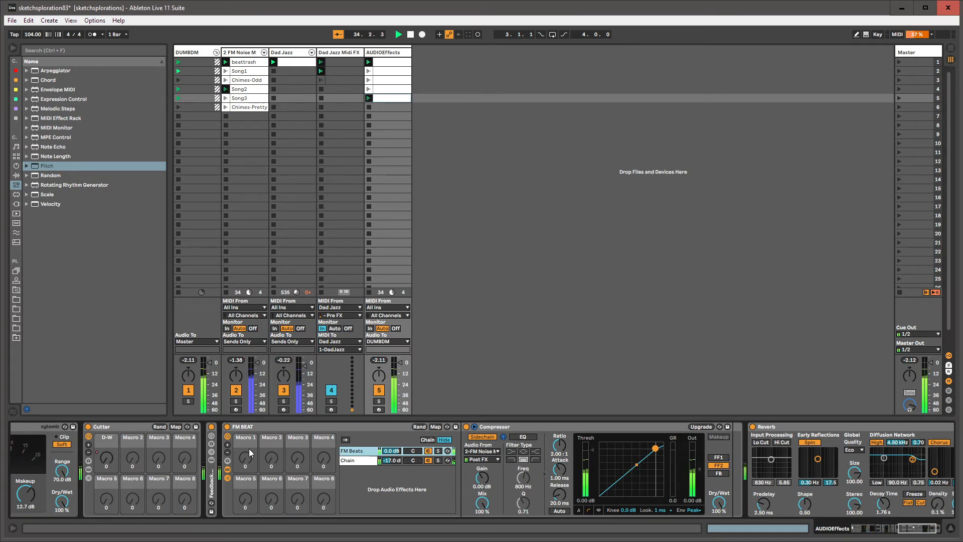
click(351, 460)
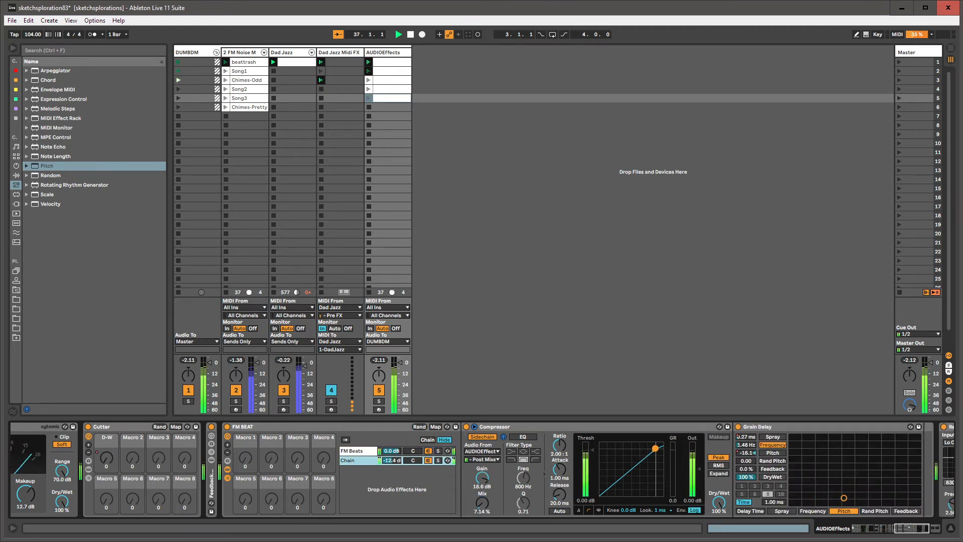
click(355, 451)
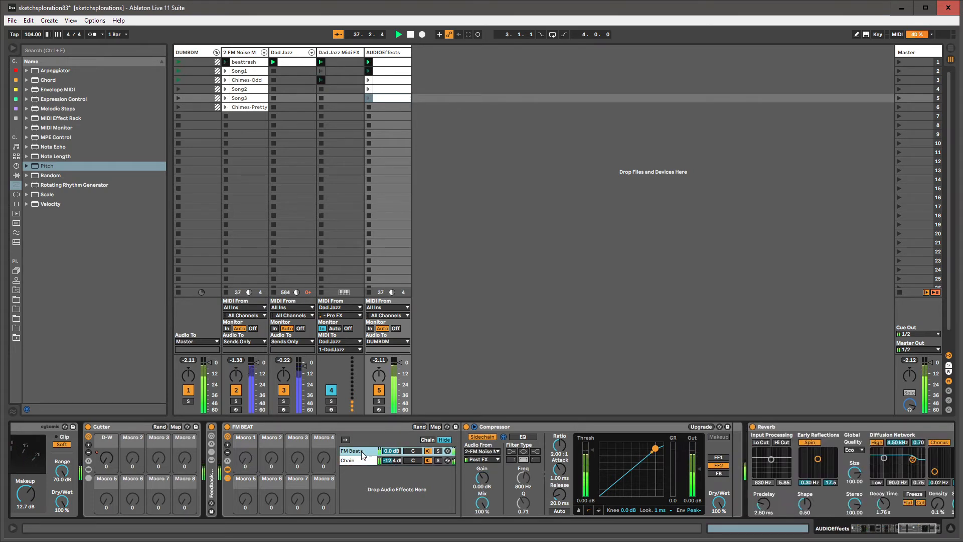
Step: Draw the FM Beats chain's Speaker On envelope at on for the sixteenth at 1.1.2 in the scene 5 AUDIOEffects clip
key(space)
click(369, 98)
key(space)
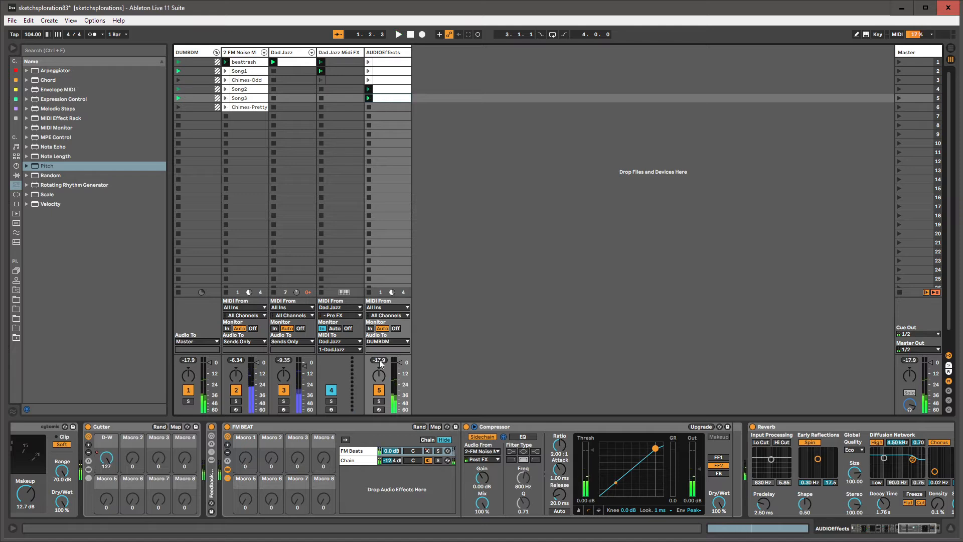
right_click(427, 451)
click(432, 458)
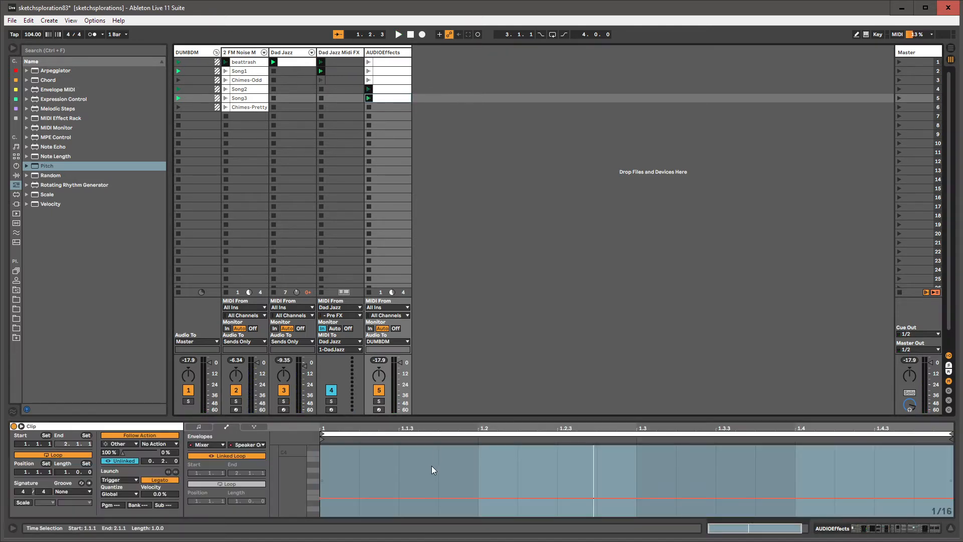
click(363, 456)
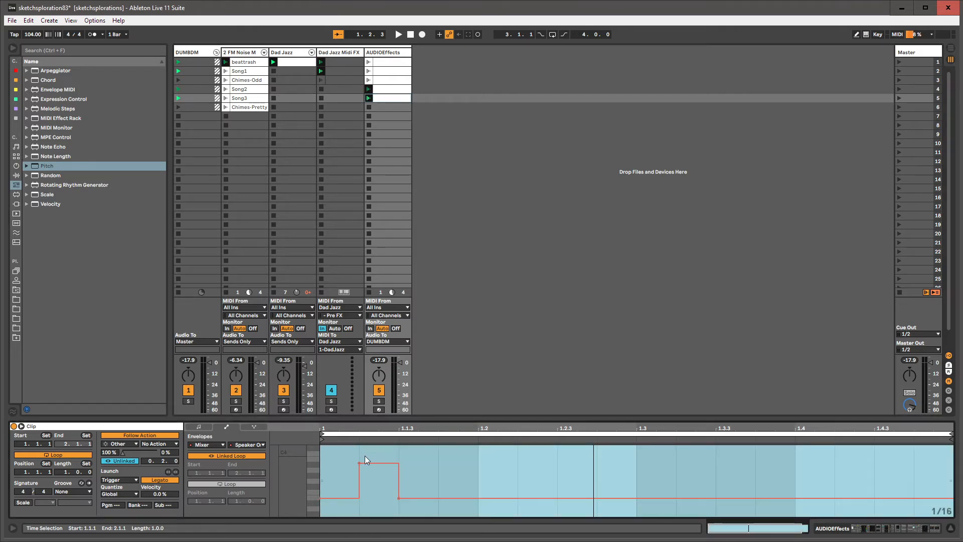
key(Right)
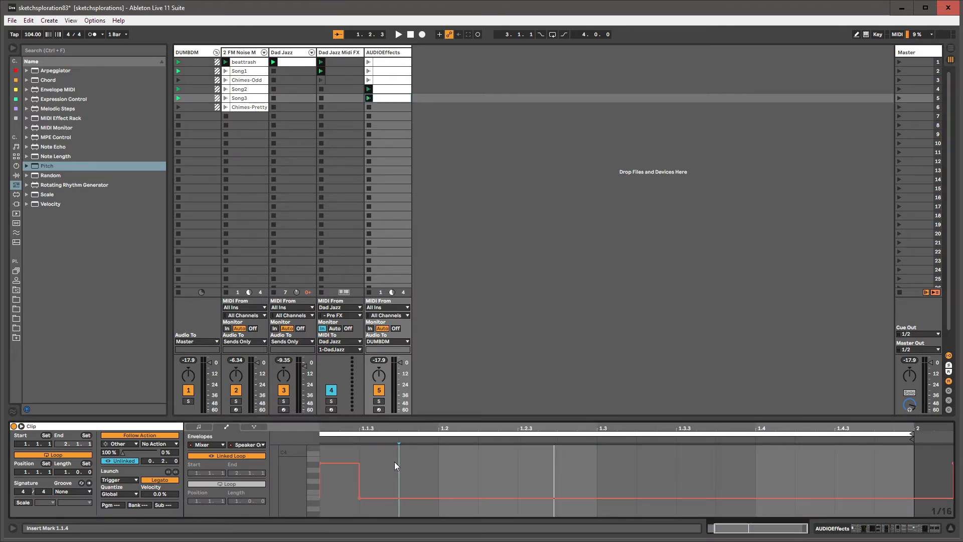
key(ctrl+a)
key(Tab)
key(Tab)
key(shift+Tab)
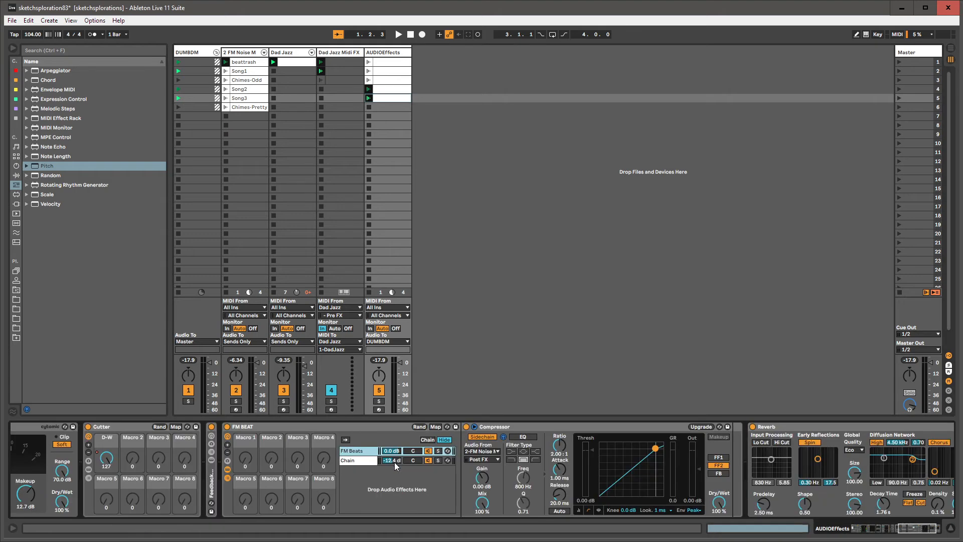
Step: Draw the FM BEAT rack's second chain's Speaker On envelope at off from 1.1.2 across the scene 5 clip and resume playback
right_click(429, 459)
click(436, 466)
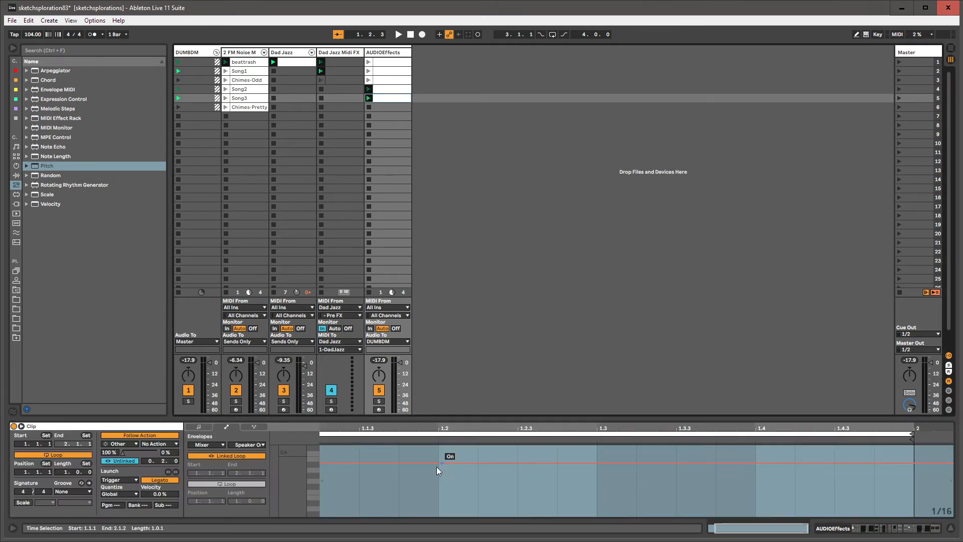
mouse_move(337, 485)
mouse_down()
mouse_move(452, 500)
mouse_move(912, 499)
mouse_up()
key(b)
key(space)
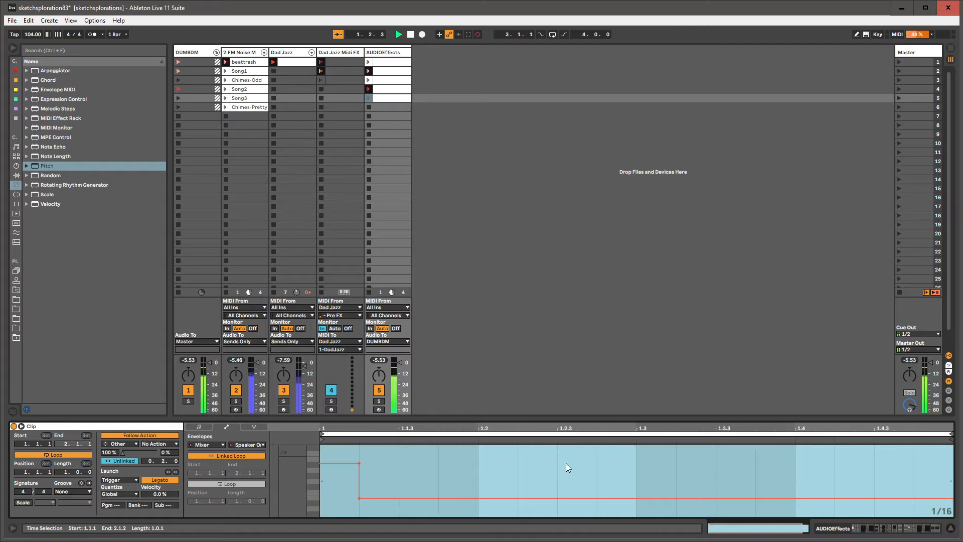
key(shift+Tab)
key(shift+Tab)
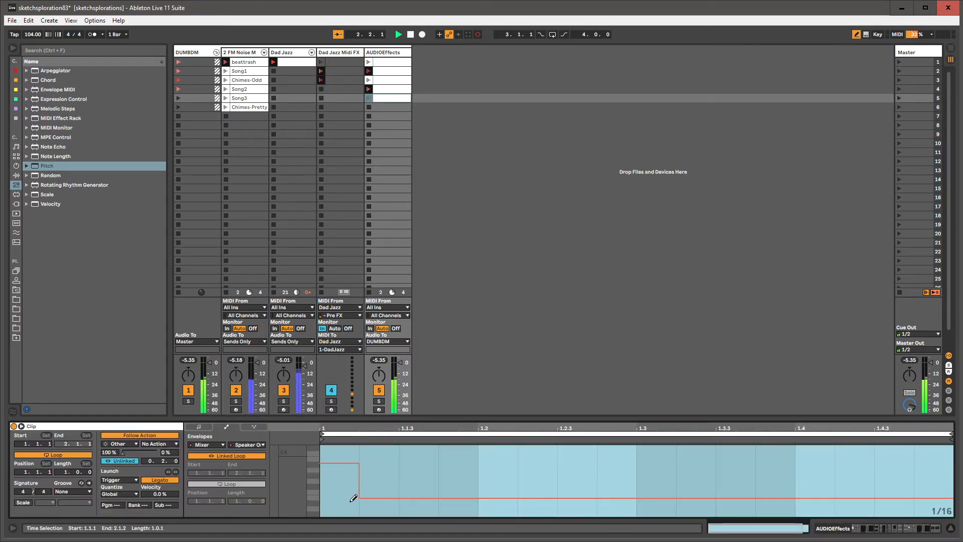
key(b)
key(shift+Tab)
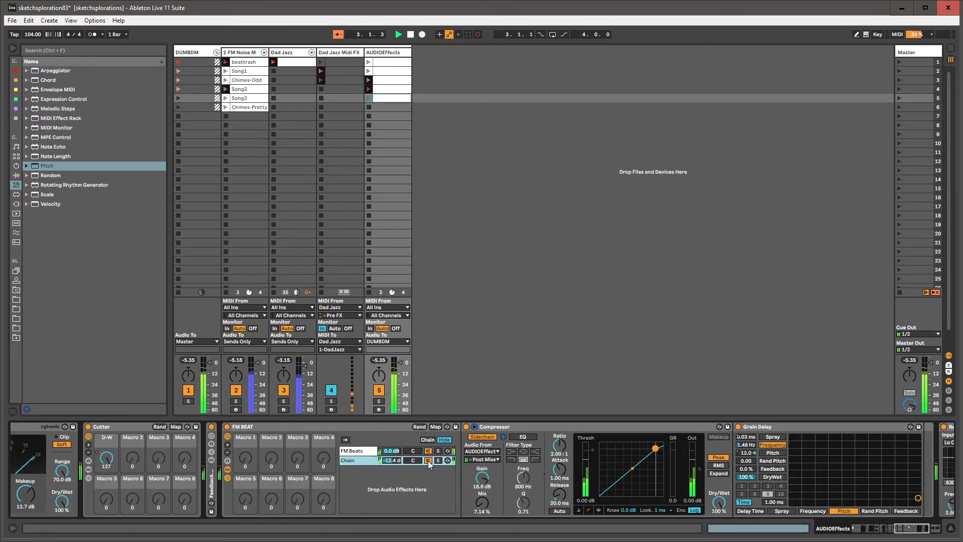
Step: Set the song tempo to 120 BPM with the FM Noise Maker track selected
click(245, 52)
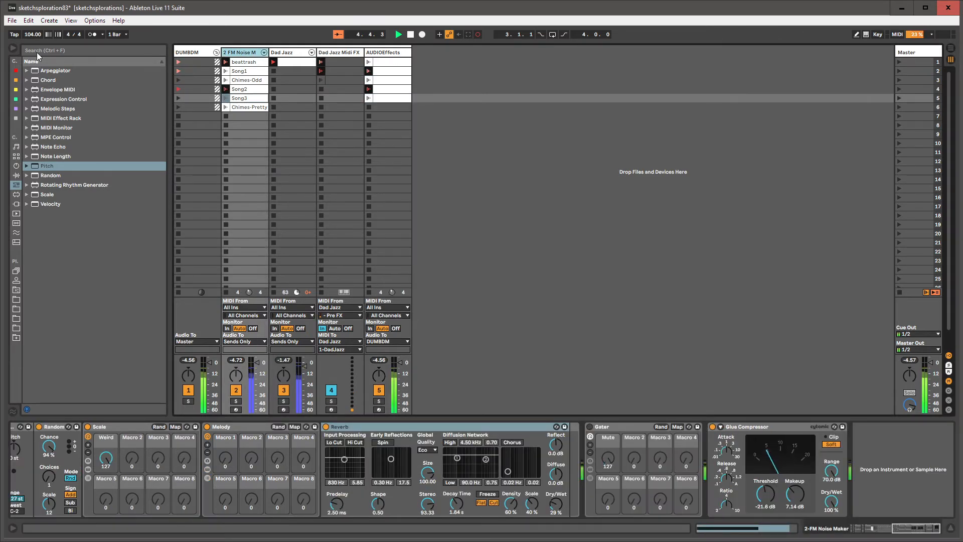
click(33, 34)
text(120)
key(Return)
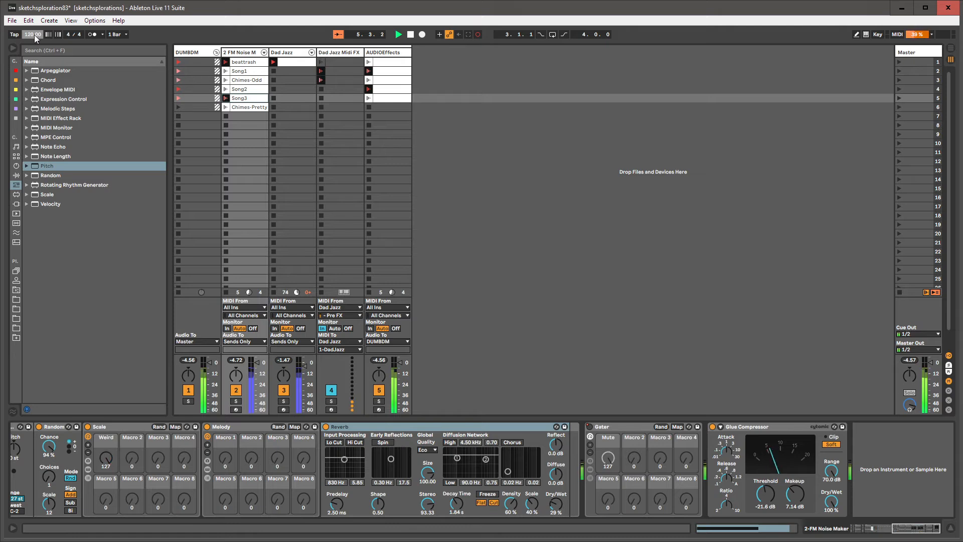
Step: Name scene 1 PLAY and widen the Master track until the scene tempo and signature columns show
click(915, 62)
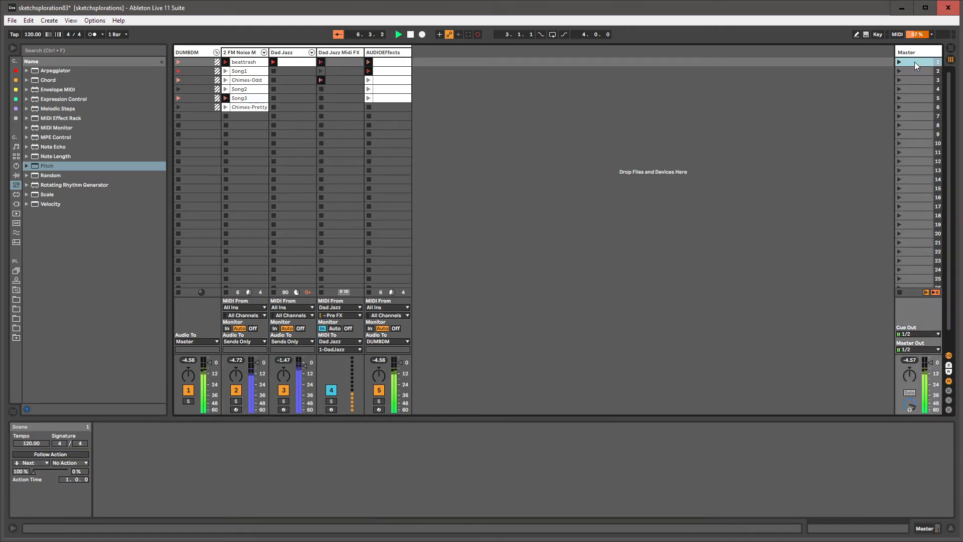
text(PLAY)
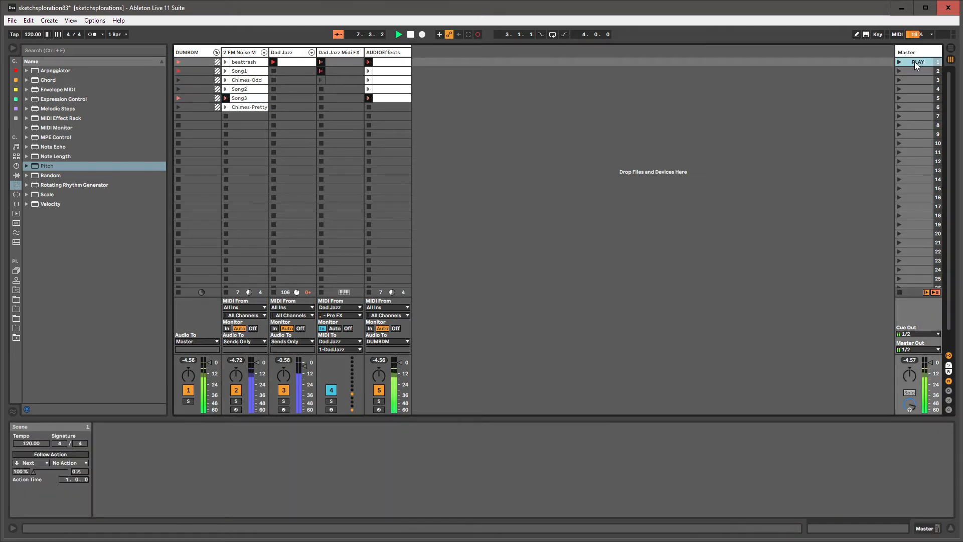
drag(895, 53, 804, 52)
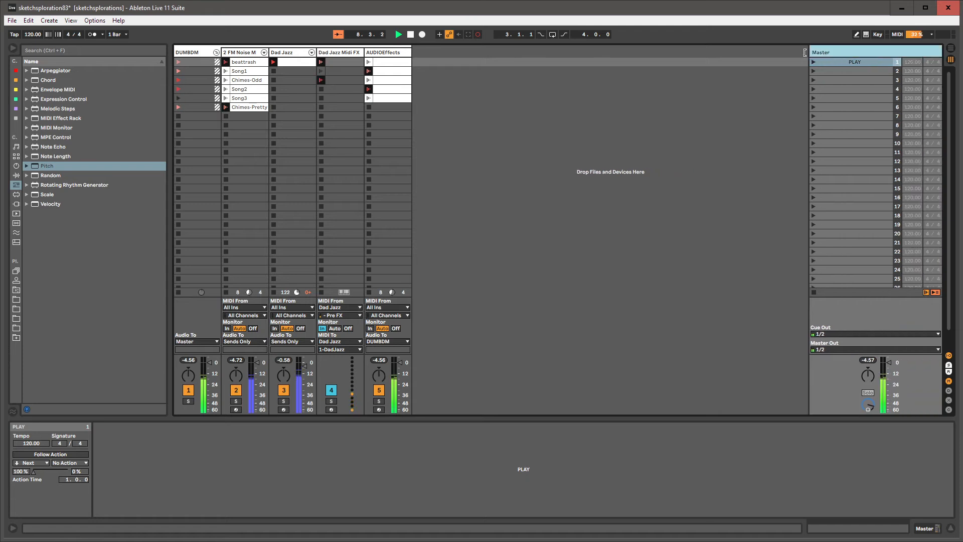
click(848, 64)
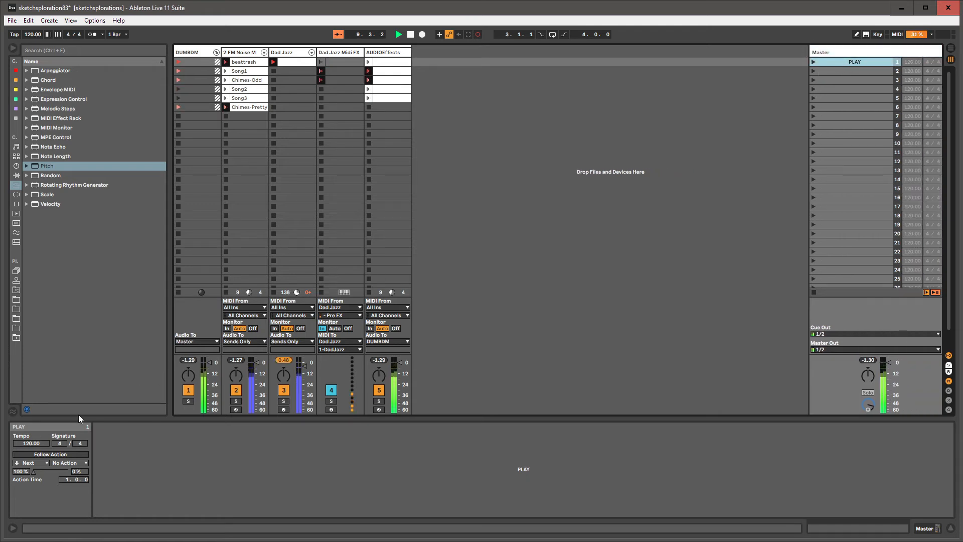
Step: Enable Follow Action for scenes 1 through 6 together
click(836, 107)
shift+click(837, 62)
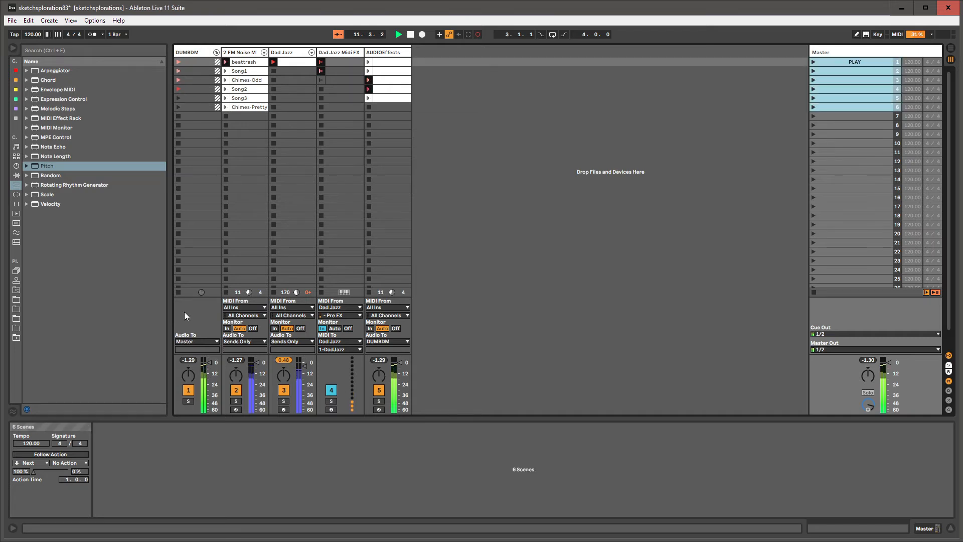
click(32, 453)
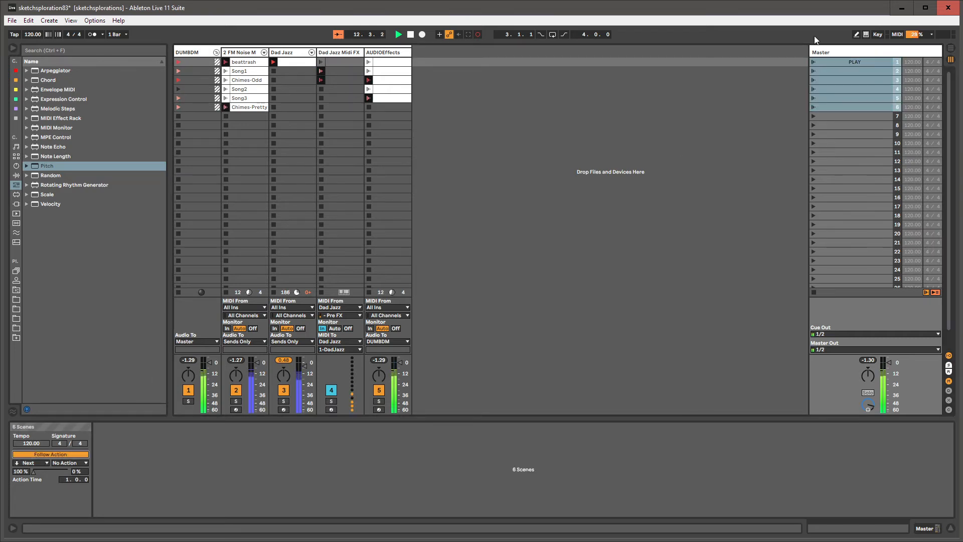
click(36, 462)
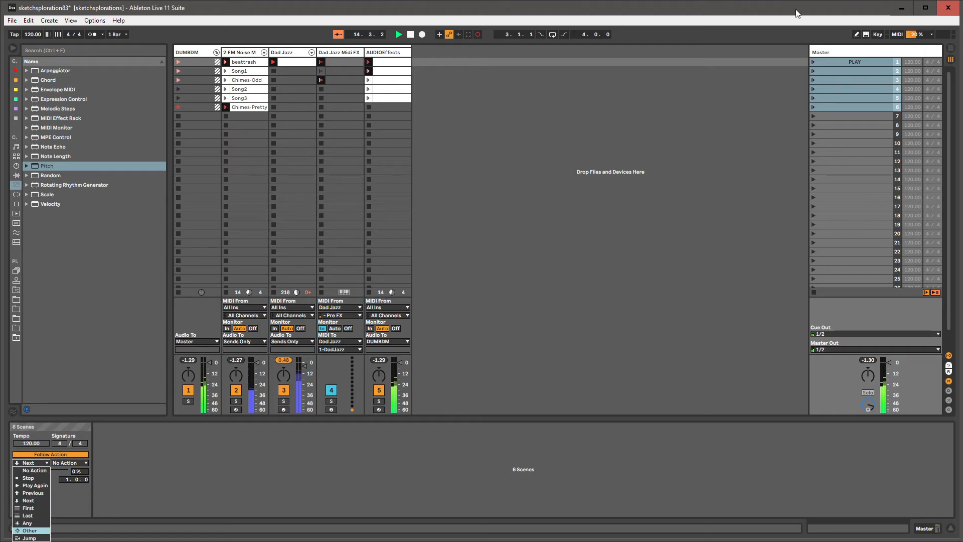
key(Escape)
Step: Set the PLAY scene's follow actions to Other at 51% and Play Again at 49%
click(847, 61)
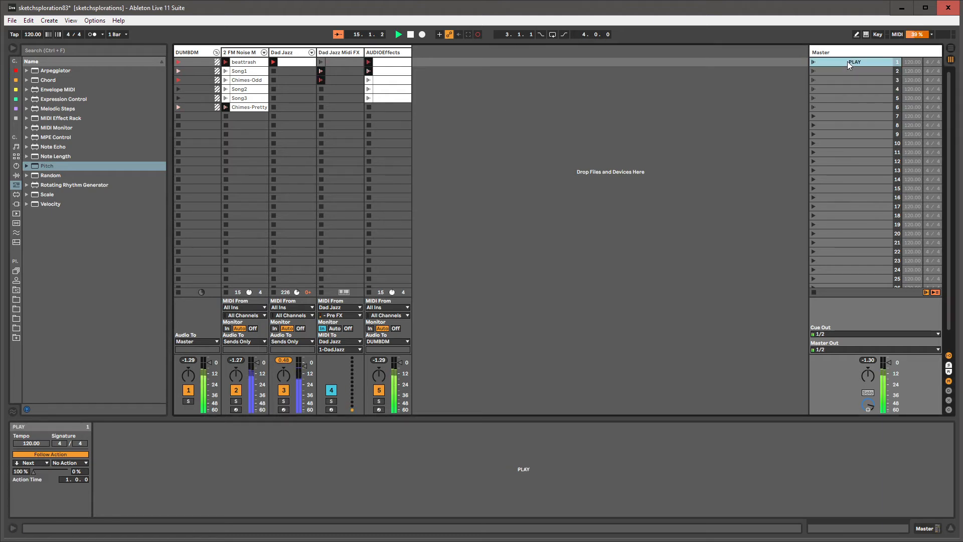
click(35, 460)
click(30, 532)
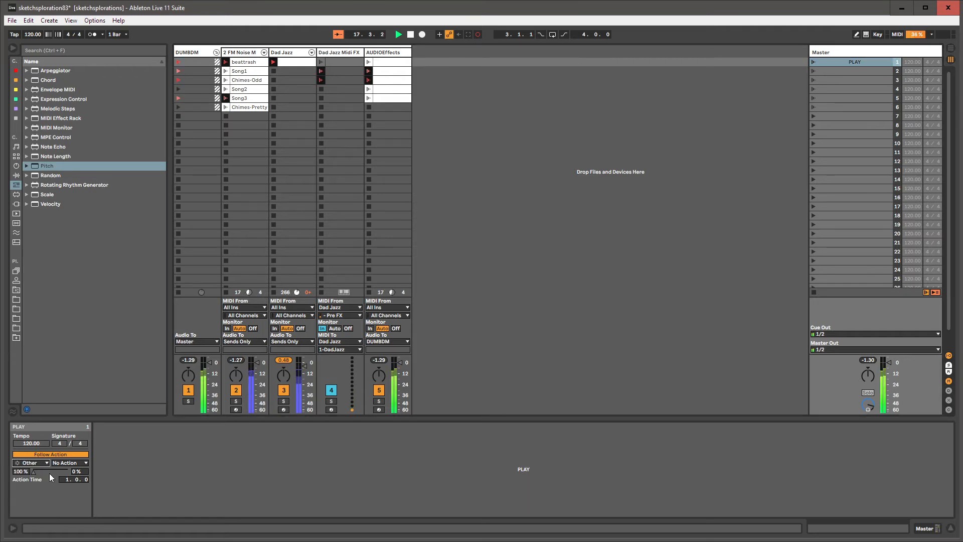
click(49, 471)
click(65, 462)
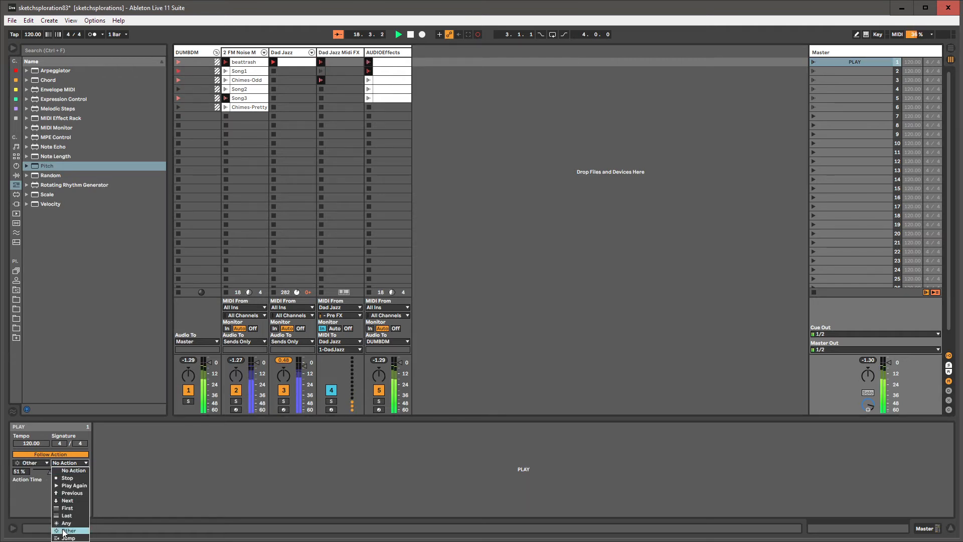
click(73, 485)
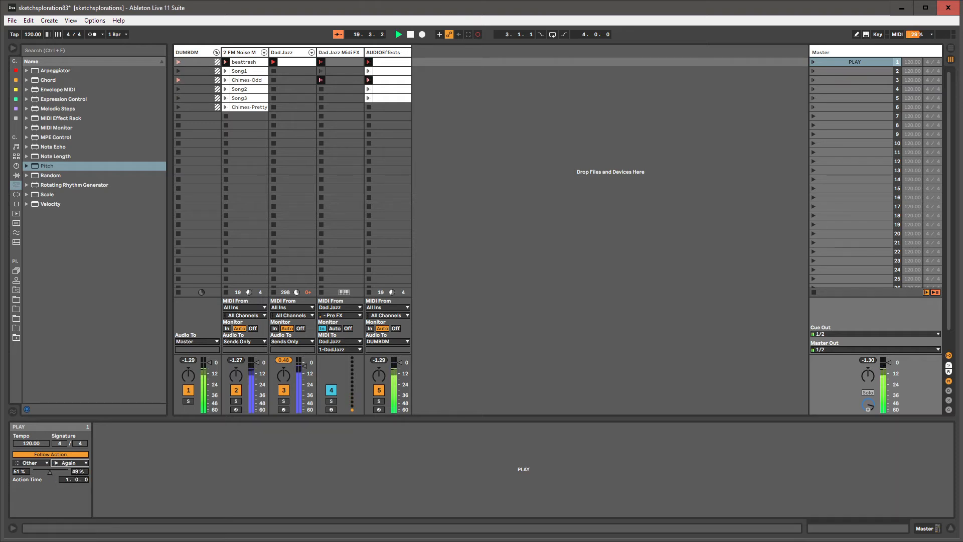
Step: Set the PLAY scene's own tempo to 21 BPM
click(830, 71)
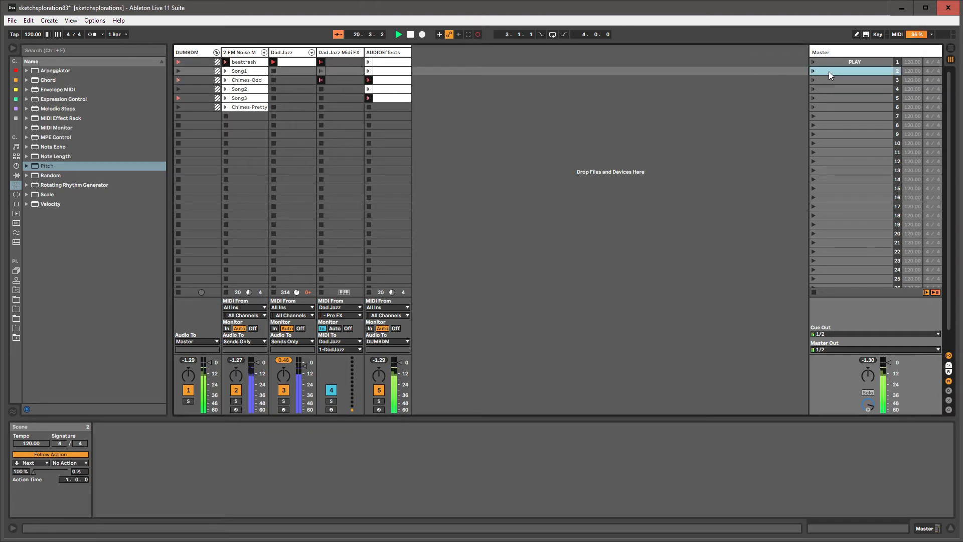
click(831, 62)
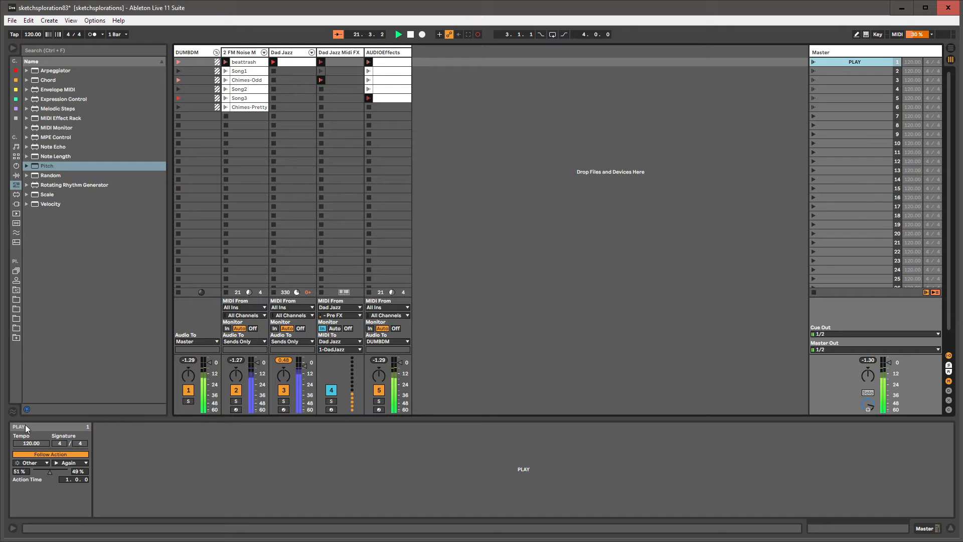
drag(28, 445, 28, 497)
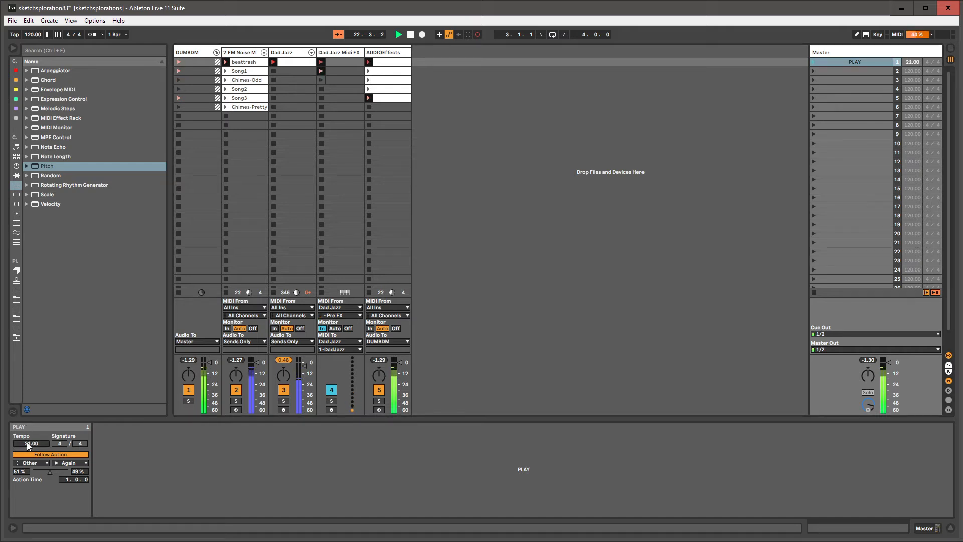
Step: Set the scene tempos to 100 BPM for PLAY, 30 BPM for scene 2 and 50 BPM for scene 3
click(859, 73)
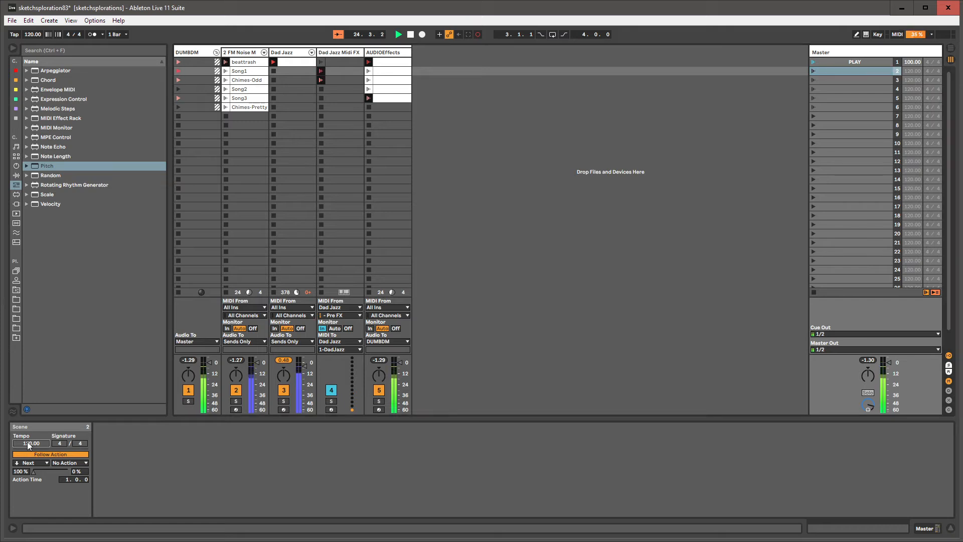
drag(28, 444, 27, 439)
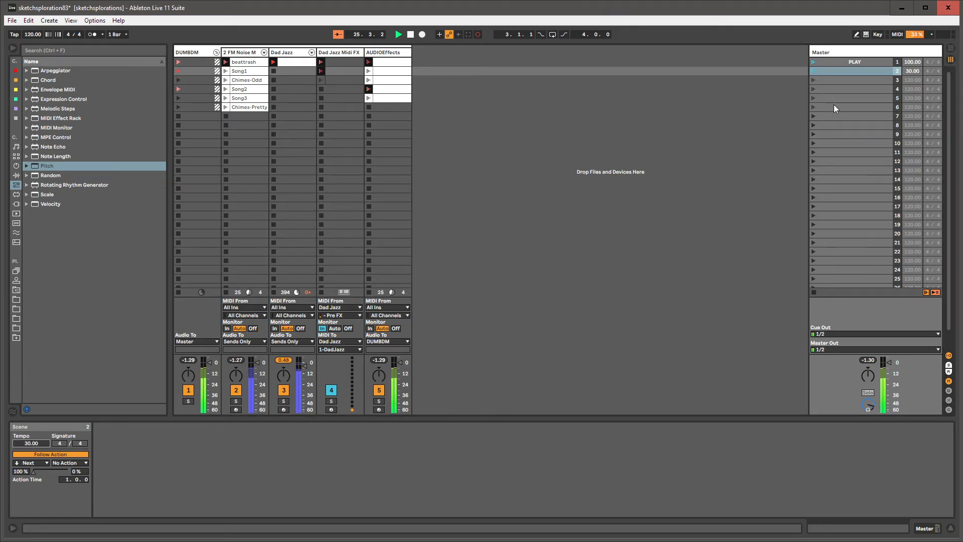
click(842, 79)
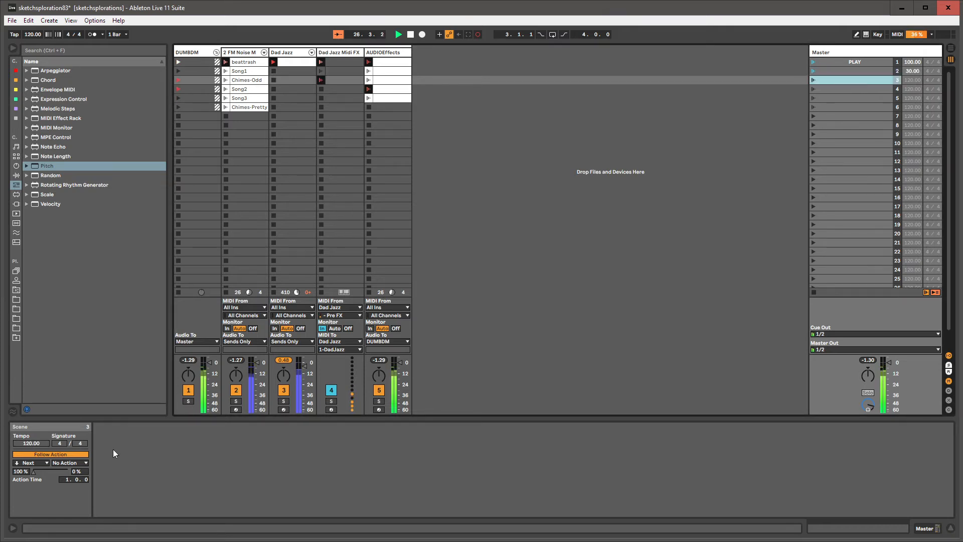
click(28, 444)
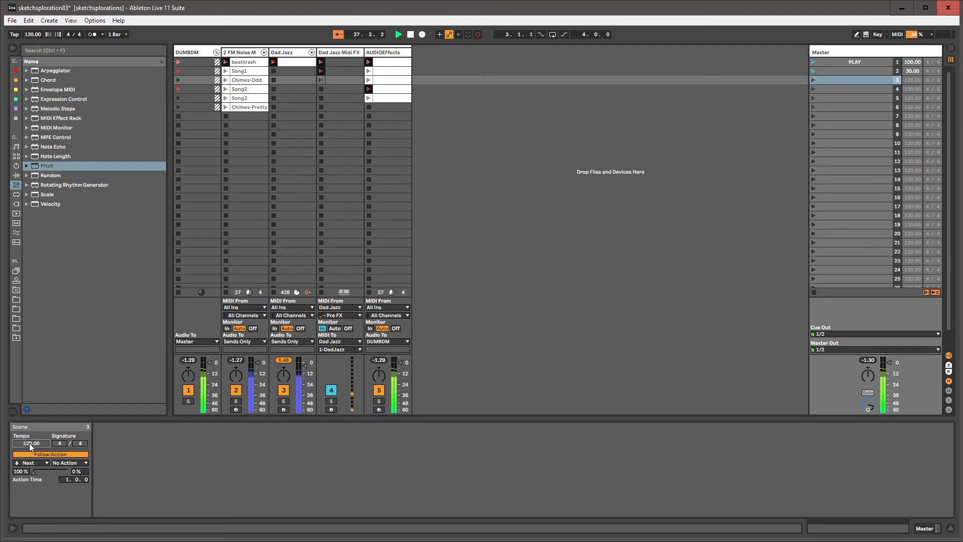
text(50)
key(Return)
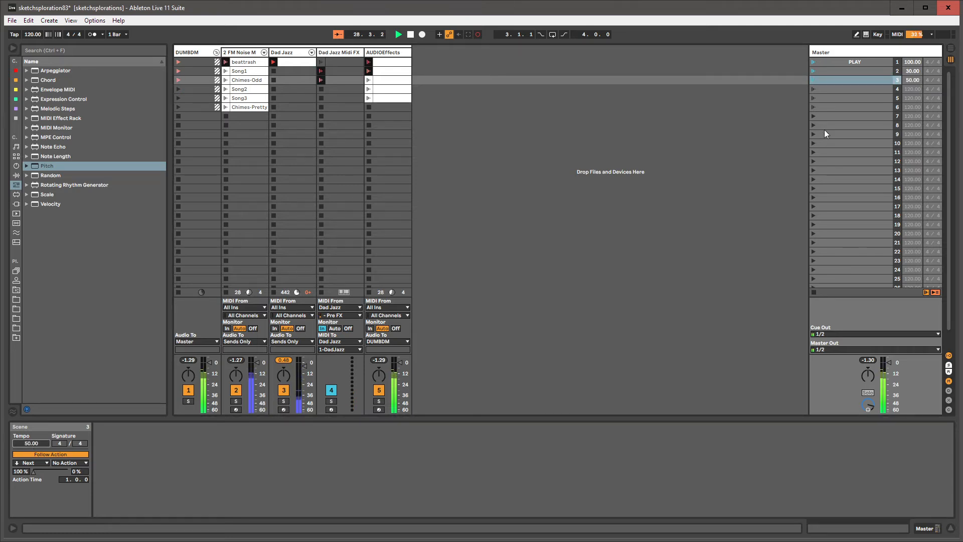
Step: Give scene 4 its own tempo of 120 BPM and scene 5 its own tempo of 140 BPM
click(830, 88)
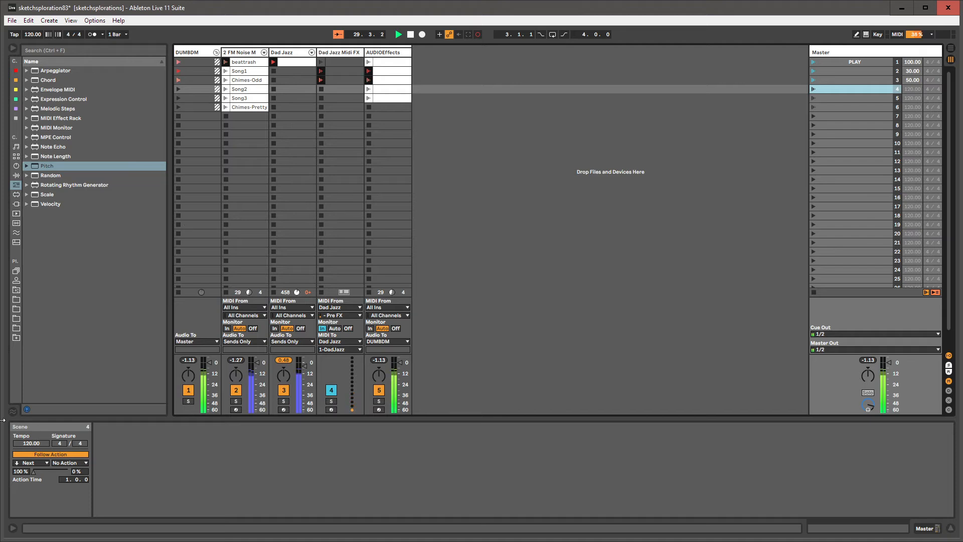
click(35, 444)
key(Return)
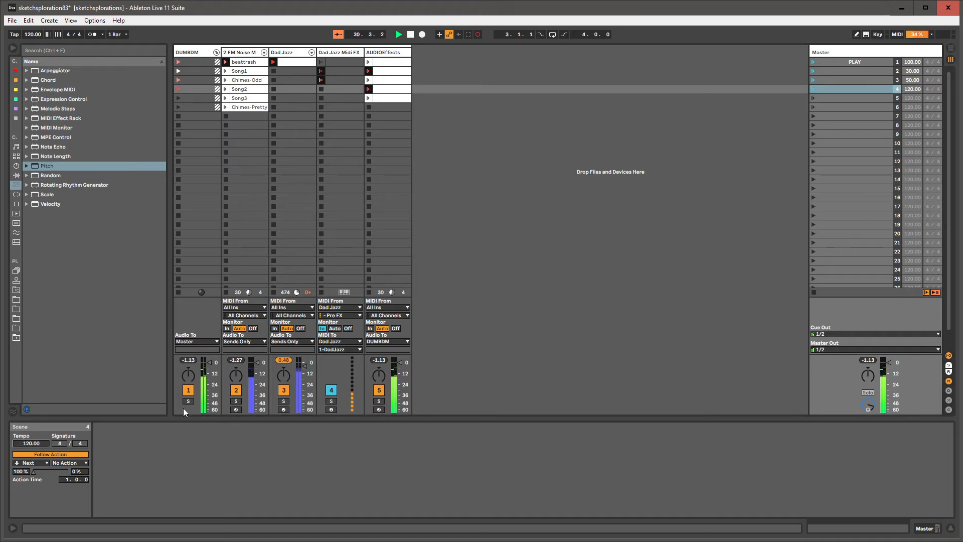
click(869, 98)
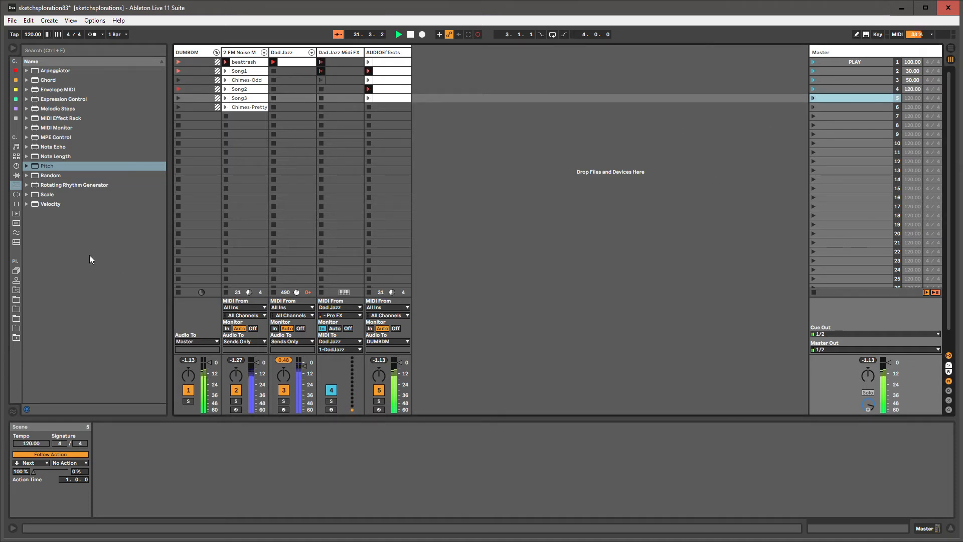
click(29, 442)
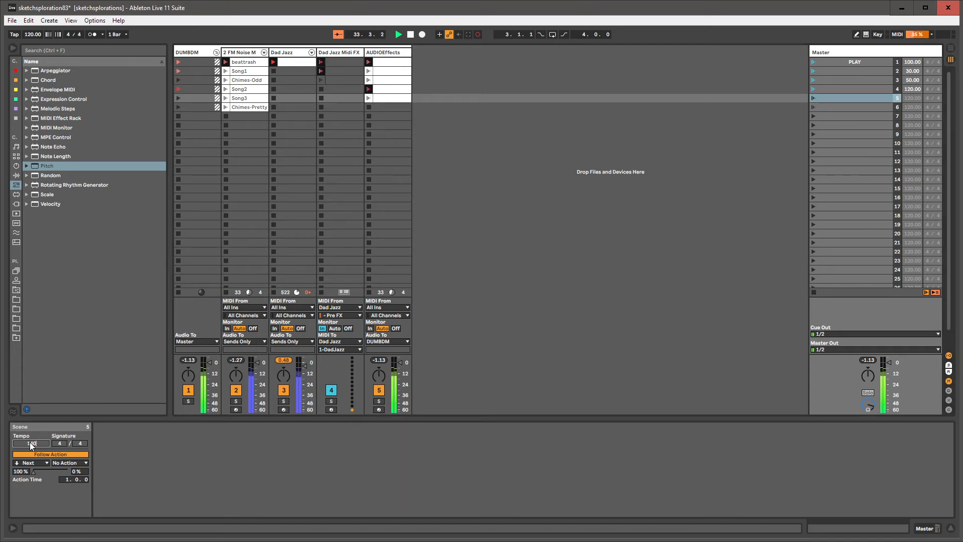
key(Return)
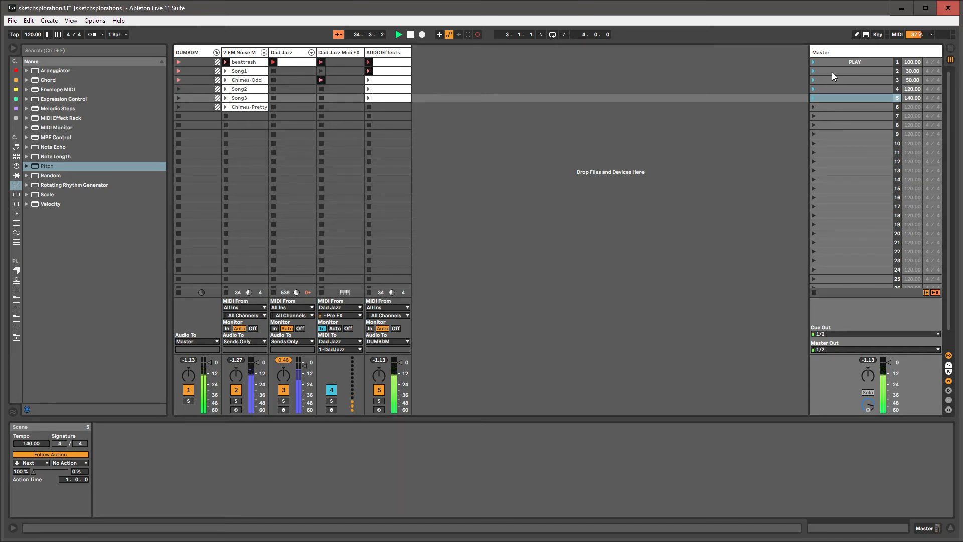
Step: Set the follow actions of scenes 2 through 5 together to First at 94% and Other at 6%
shift+click(832, 71)
click(30, 463)
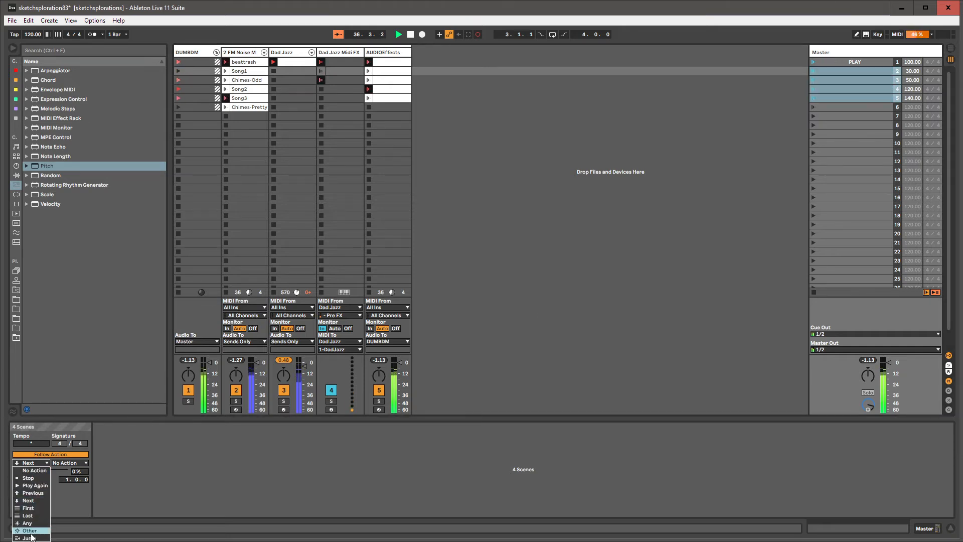
click(36, 507)
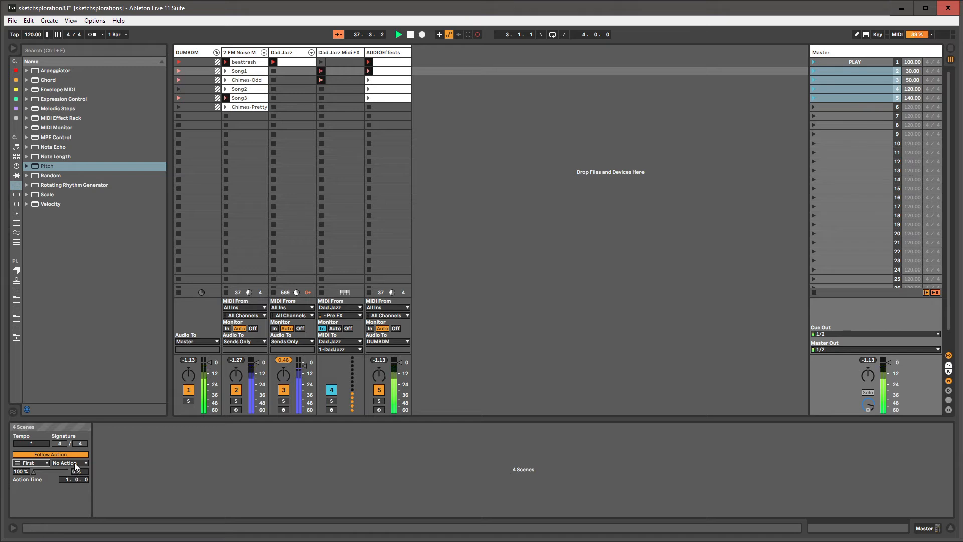
click(75, 463)
click(69, 530)
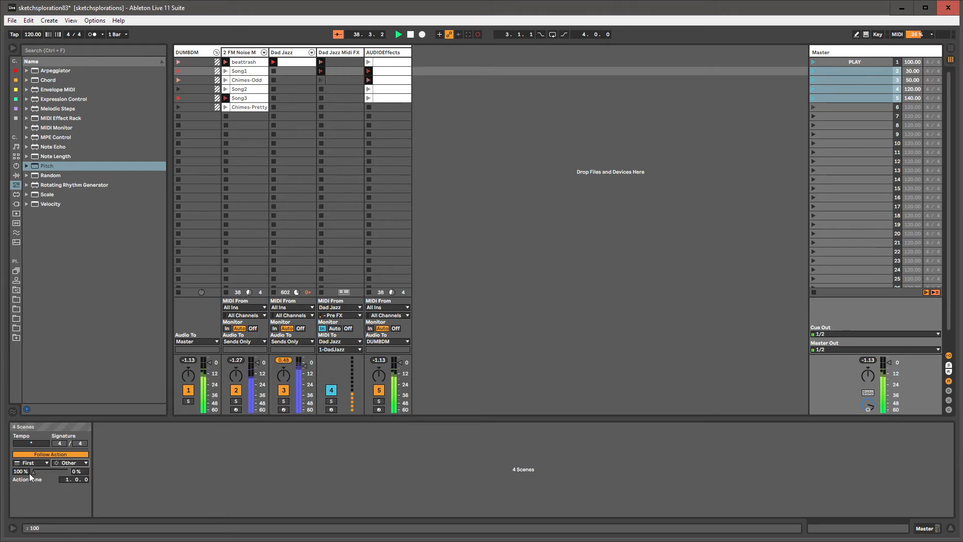
drag(33, 472, 35, 472)
Step: Set the follow action time of scenes 2 through 5 to 0.1.0, and raise scenes 2 through 4 to 0.2.0
drag(79, 480, 86, 498)
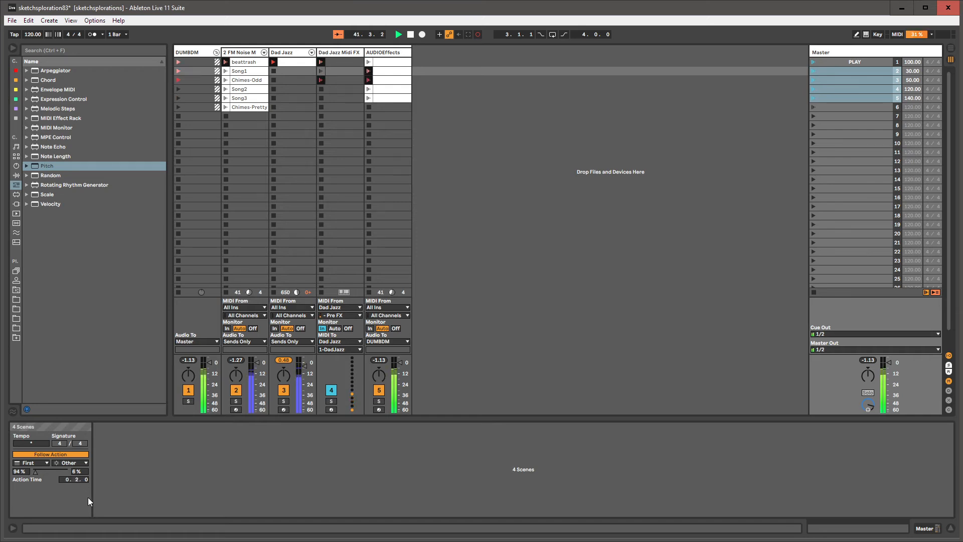
key(Down)
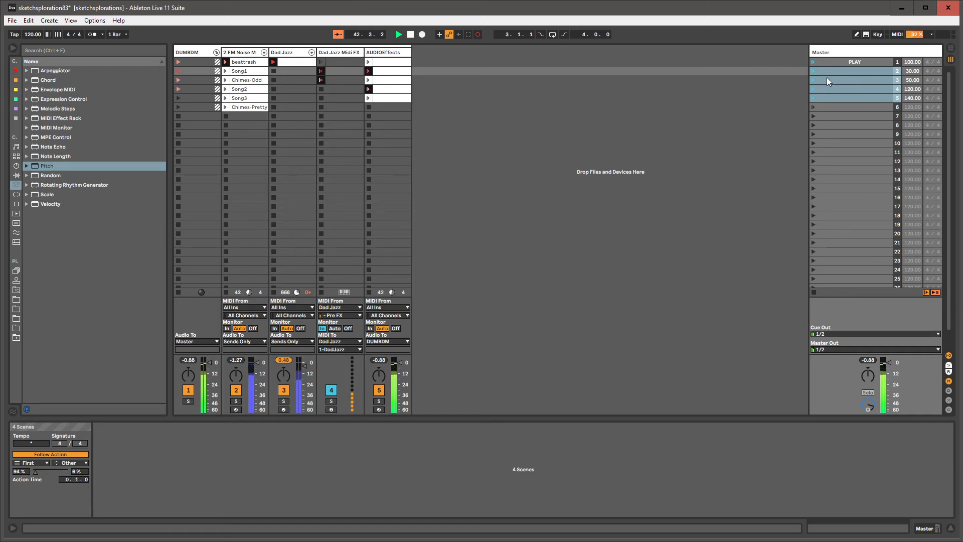
click(833, 98)
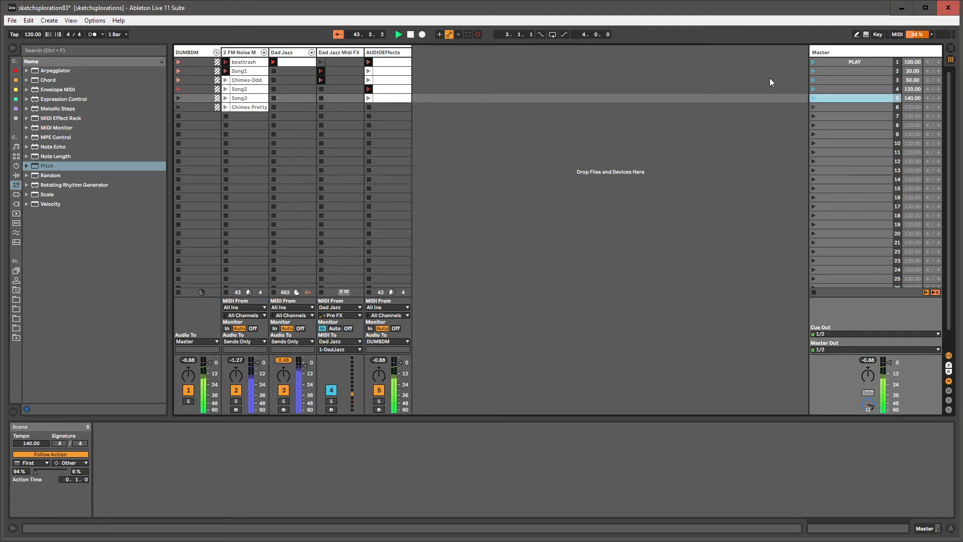
drag(829, 91, 829, 74)
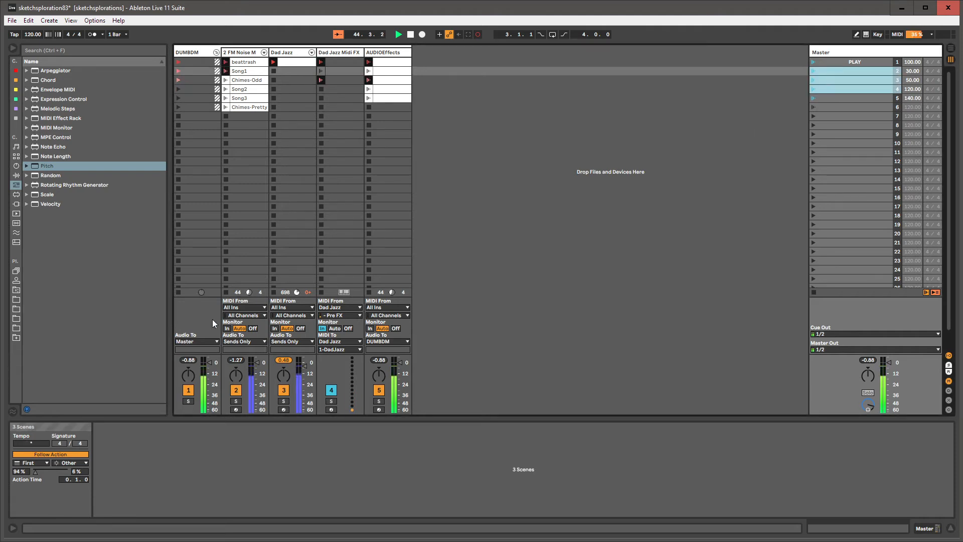
click(76, 482)
key(Up)
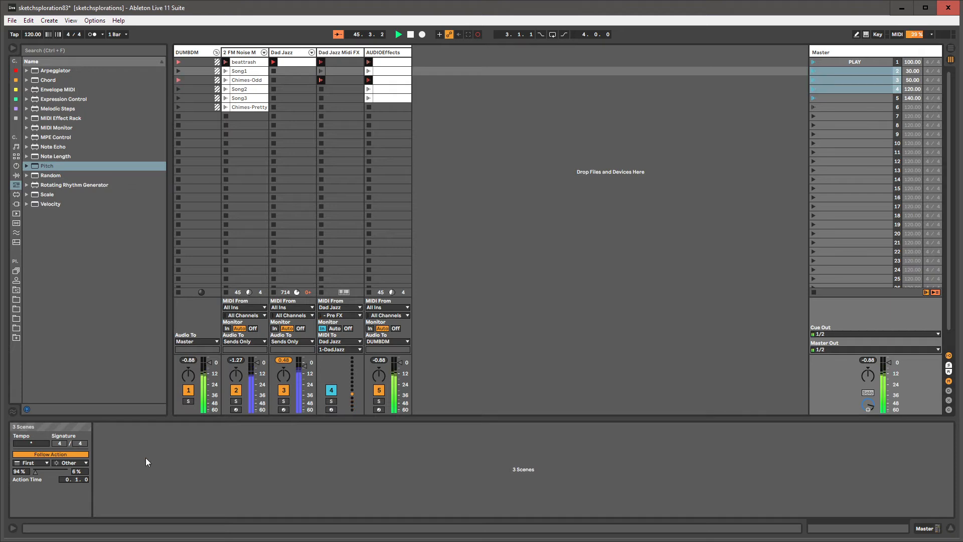
Step: Launch the PLAY scene and set its follow action chances to 56% Other and 44% Again
click(815, 61)
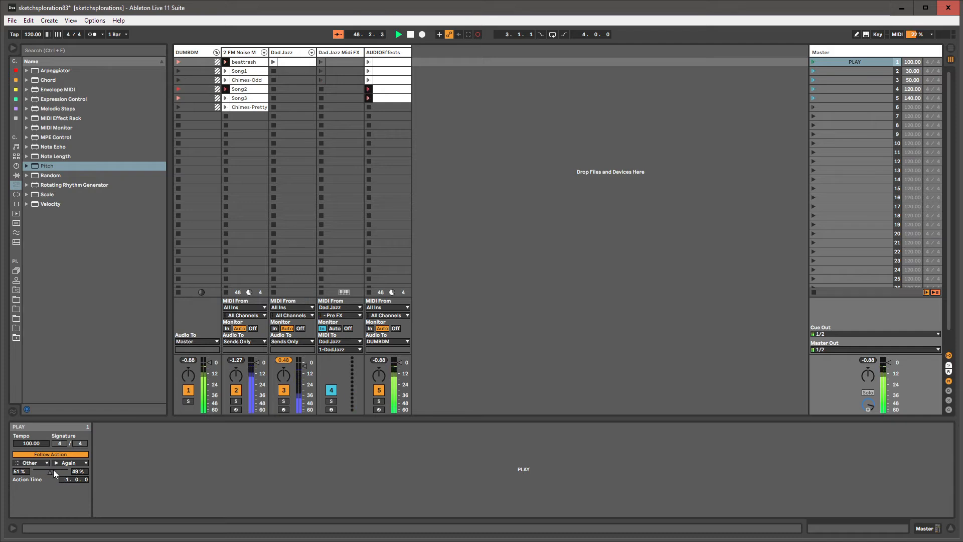
drag(55, 473, 48, 475)
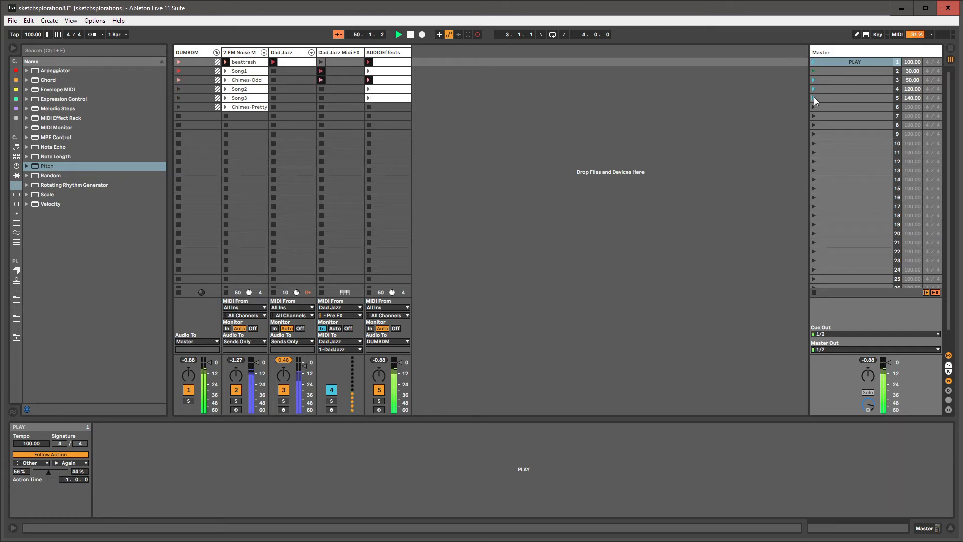
Step: Check the settings of scene 6, the PLAY scene, and the Song1, beattrash and Chimes-Odd clips during playback
click(832, 100)
click(836, 106)
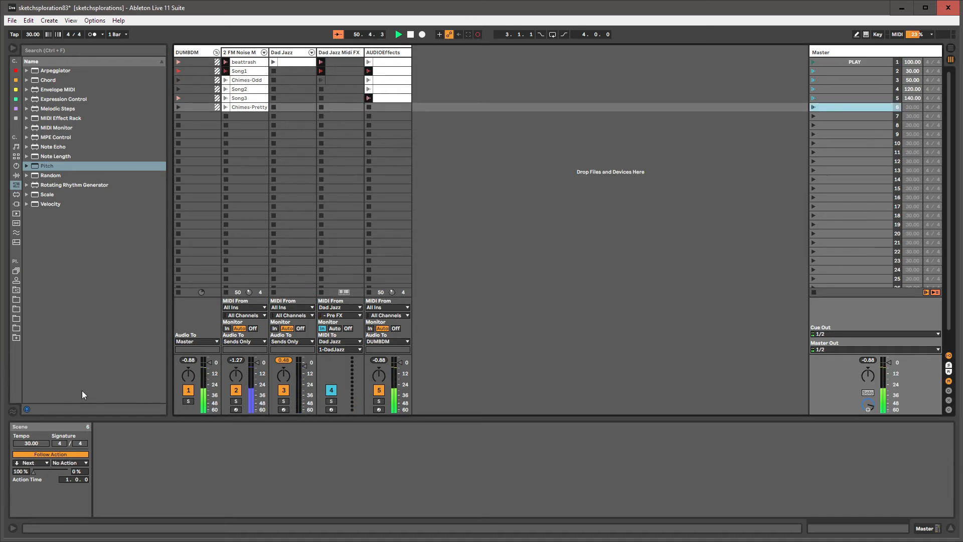
click(846, 105)
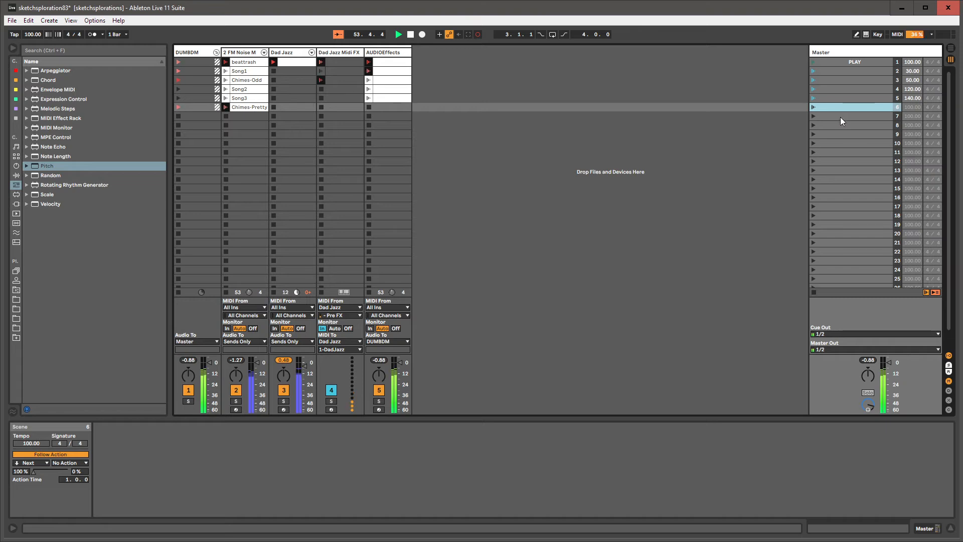
click(854, 62)
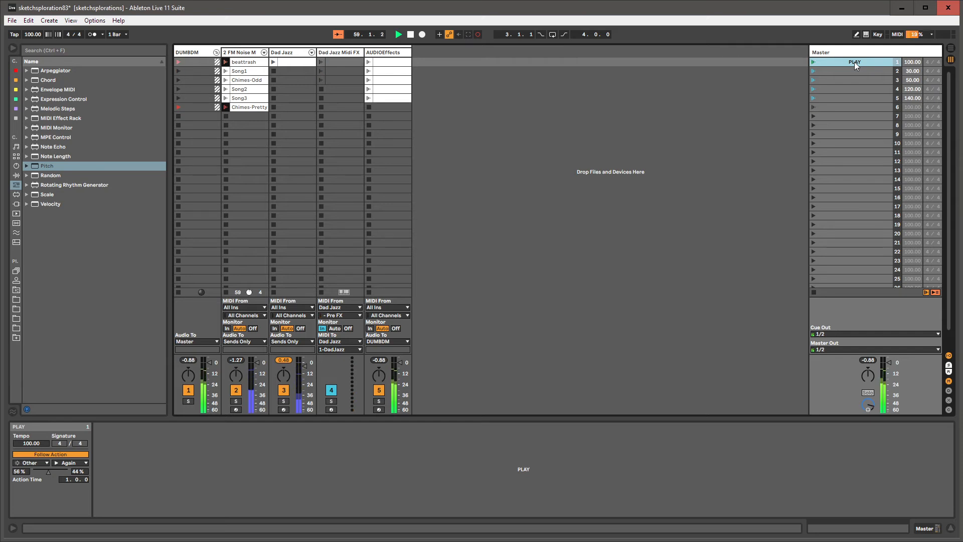
click(243, 71)
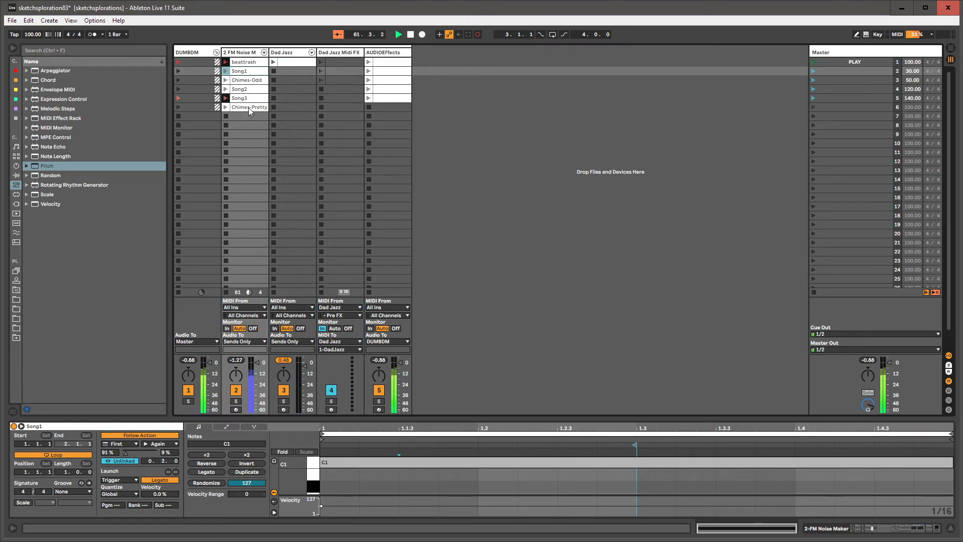
click(248, 63)
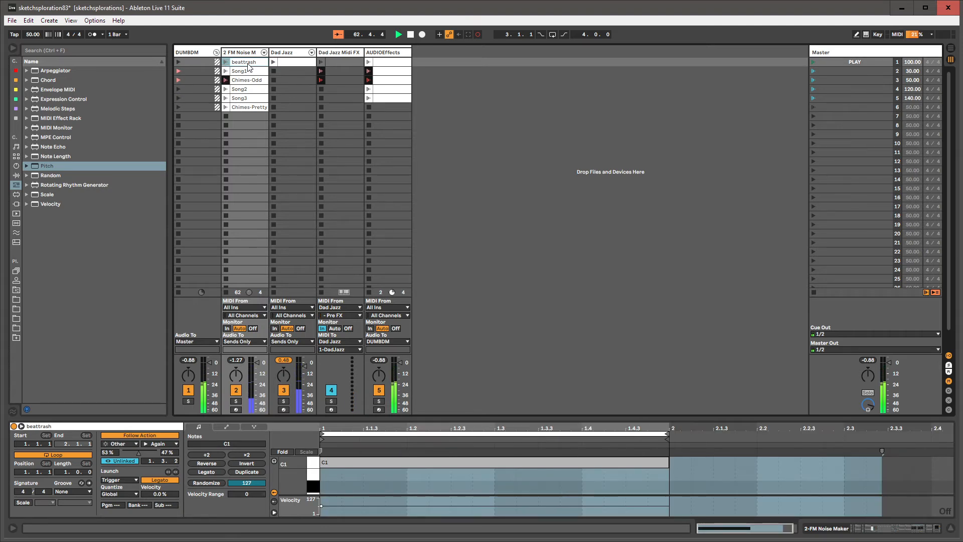
click(249, 83)
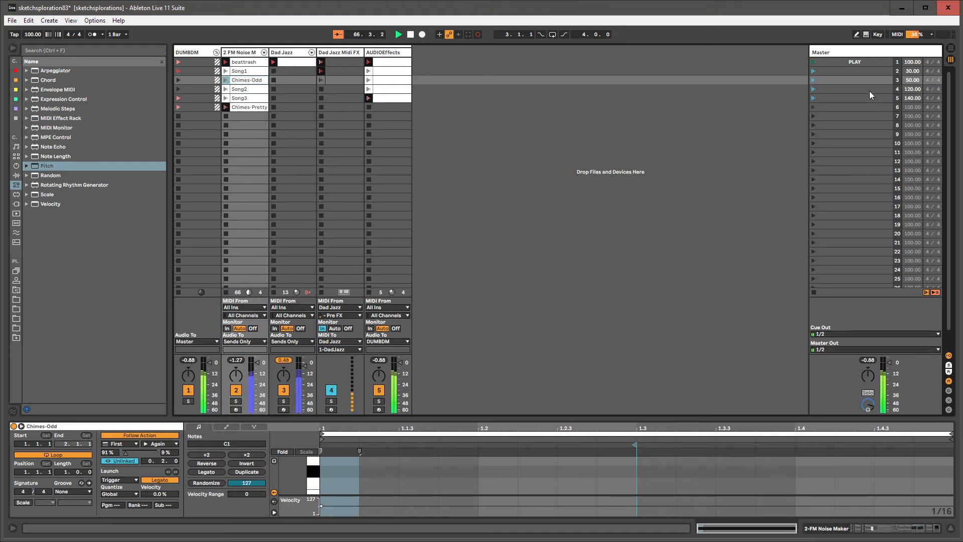
Step: Change scene 2's tempo to 80 BPM and check the follow action settings of scenes 5 and 2
click(866, 73)
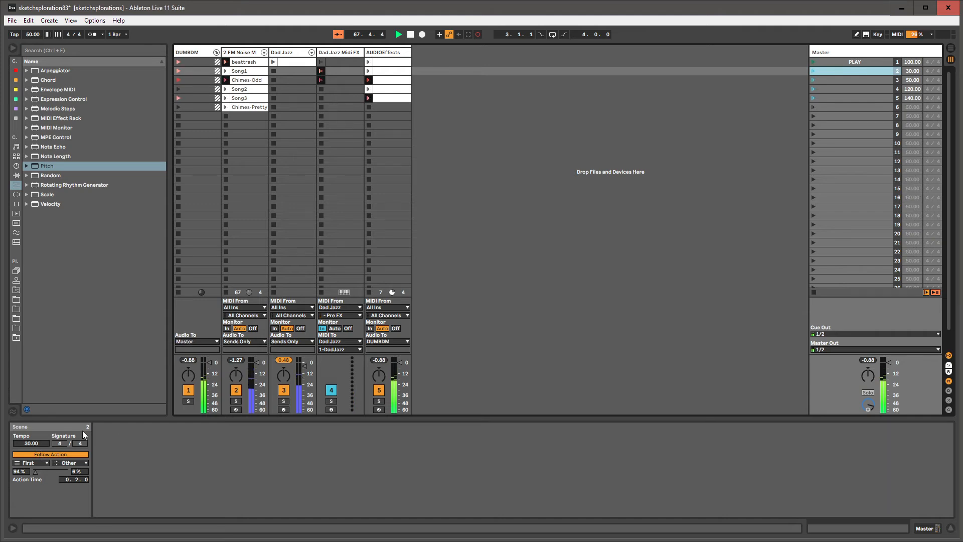
text(80)
key(Return)
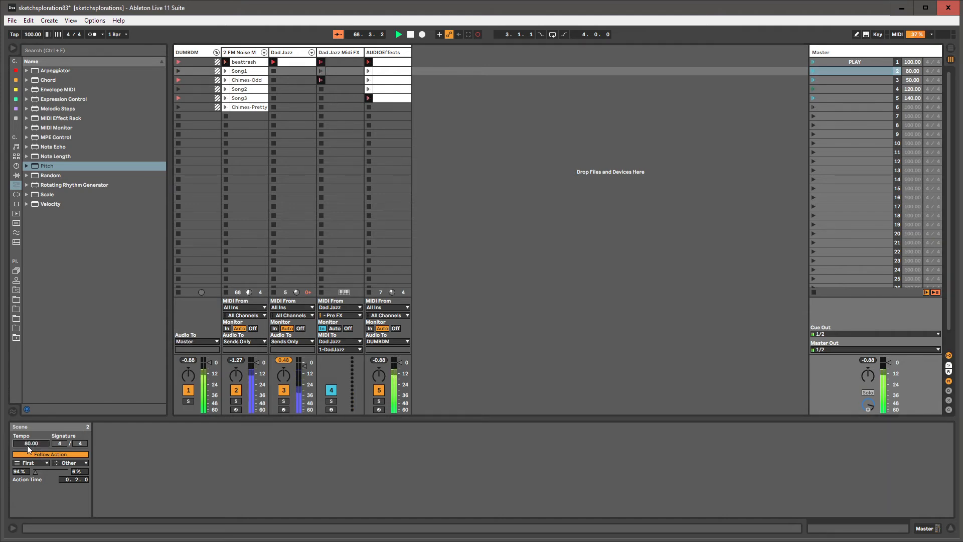
click(826, 98)
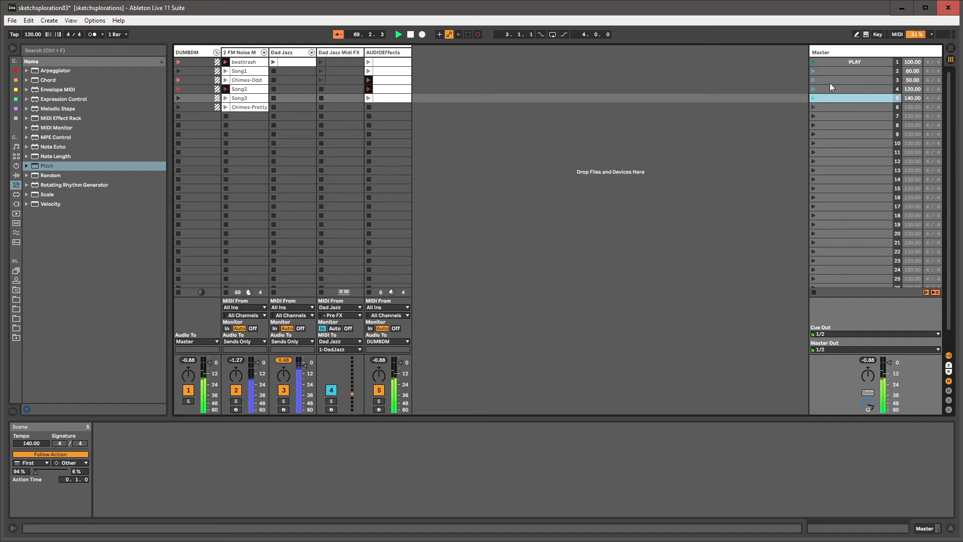
click(836, 69)
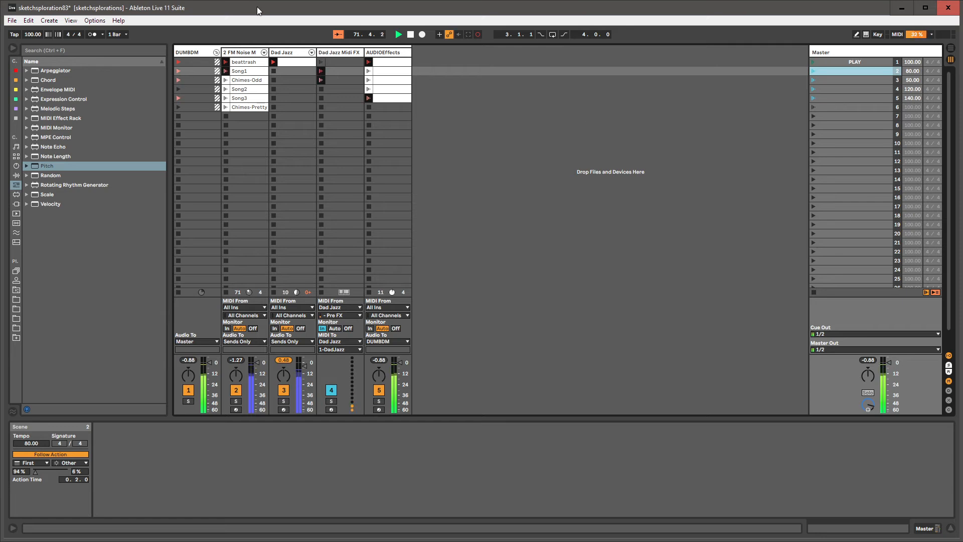
Step: Look through the tracks one by one and display the 2-FM Noise Maker track's device chain
click(389, 61)
click(333, 54)
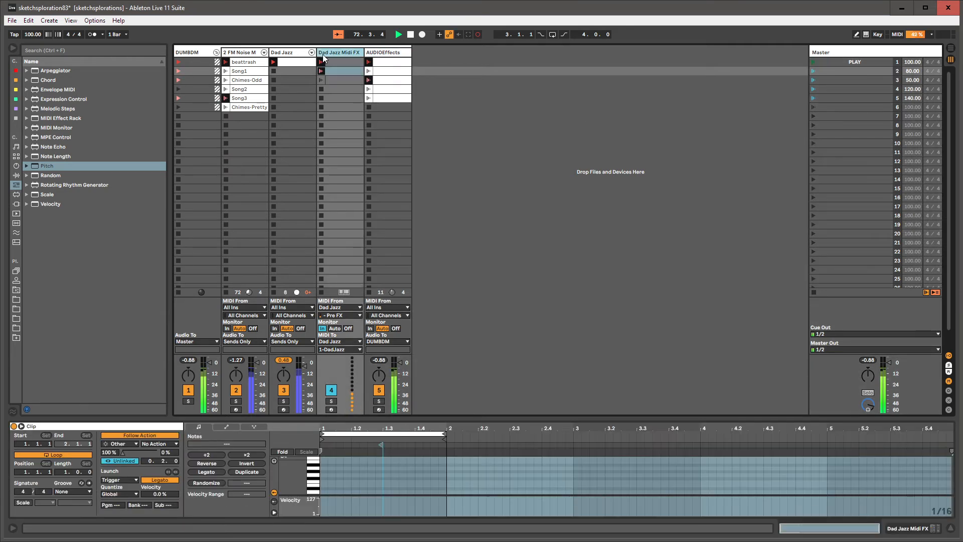
click(287, 54)
click(242, 53)
click(194, 54)
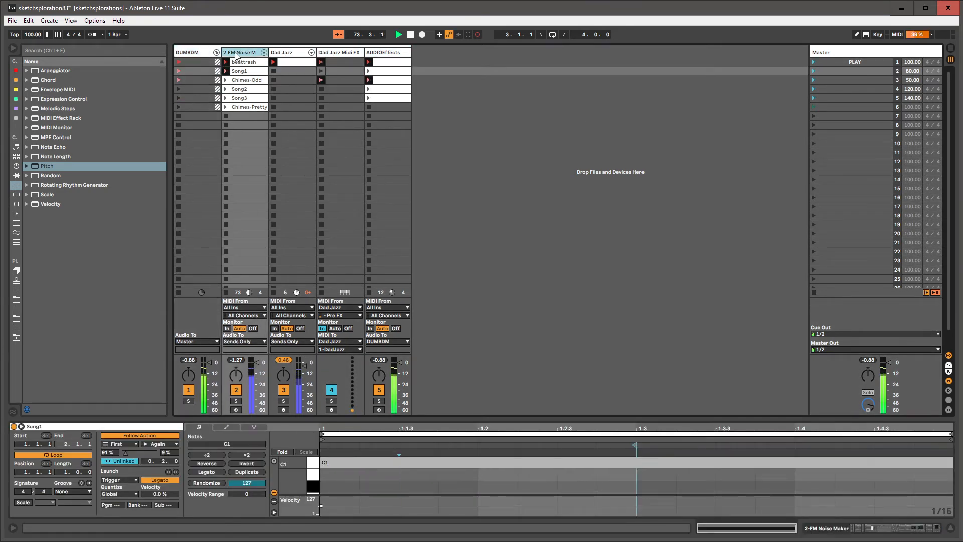
click(254, 54)
double_click(254, 53)
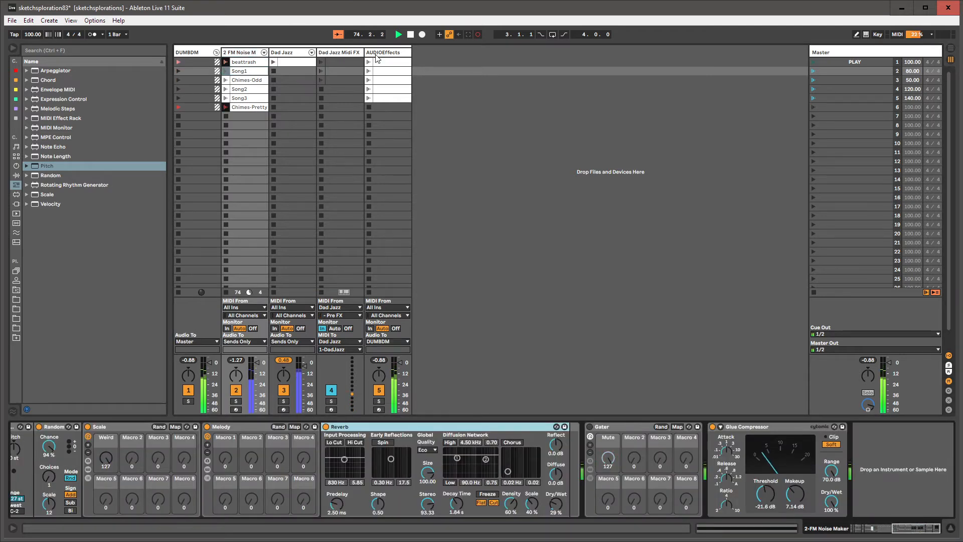
Step: Lower the volume of the second chain in AUDIOEffects' FM BEAT rack to about -52 dB and show the devices after it
click(380, 53)
mouse_move(393, 460)
mouse_down()
mouse_move(392, 433)
mouse_move(393, 477)
mouse_up()
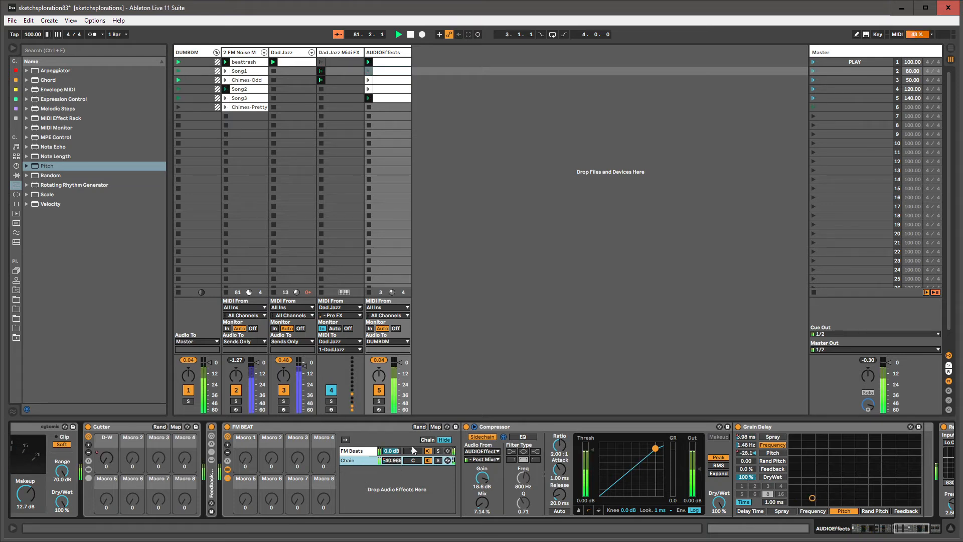
click(916, 529)
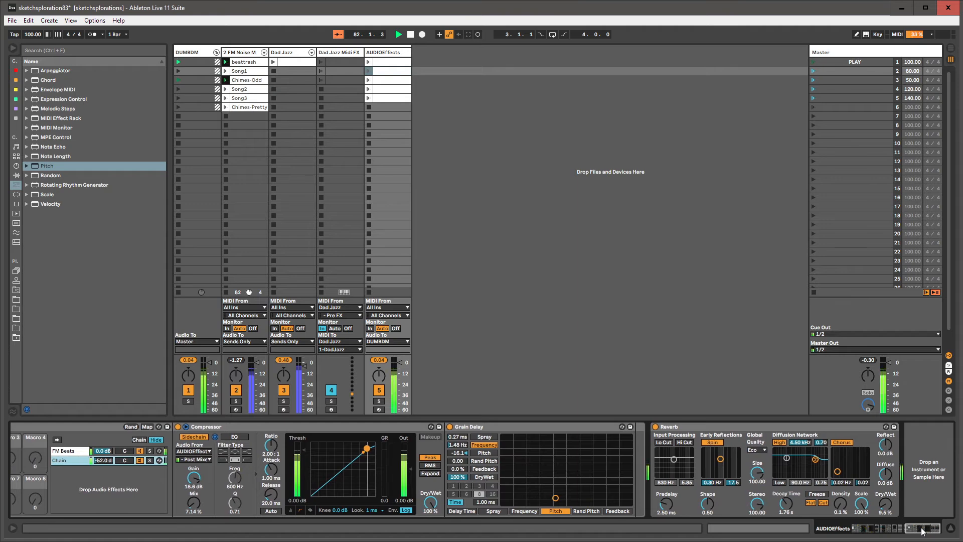
Step: Set scene 3's tempo to 85 BPM
click(893, 529)
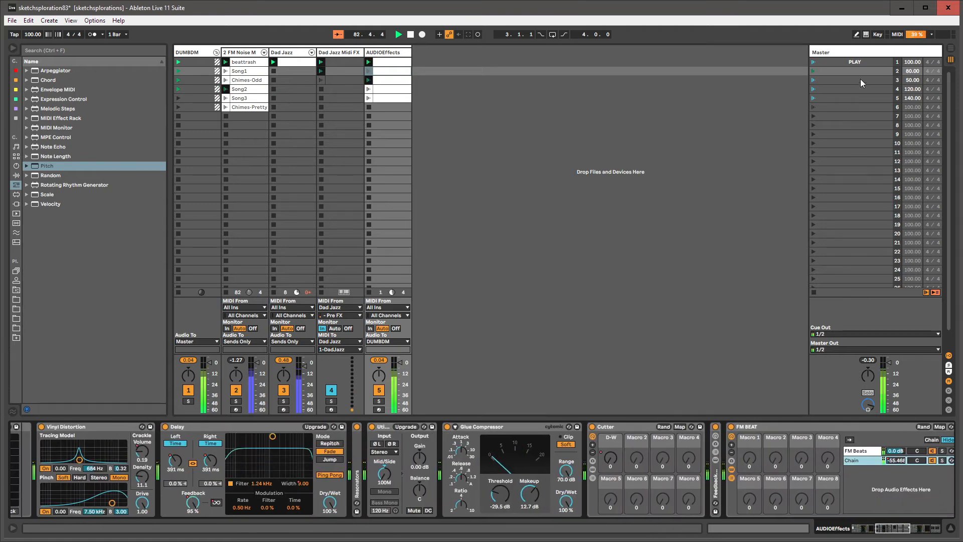
click(860, 79)
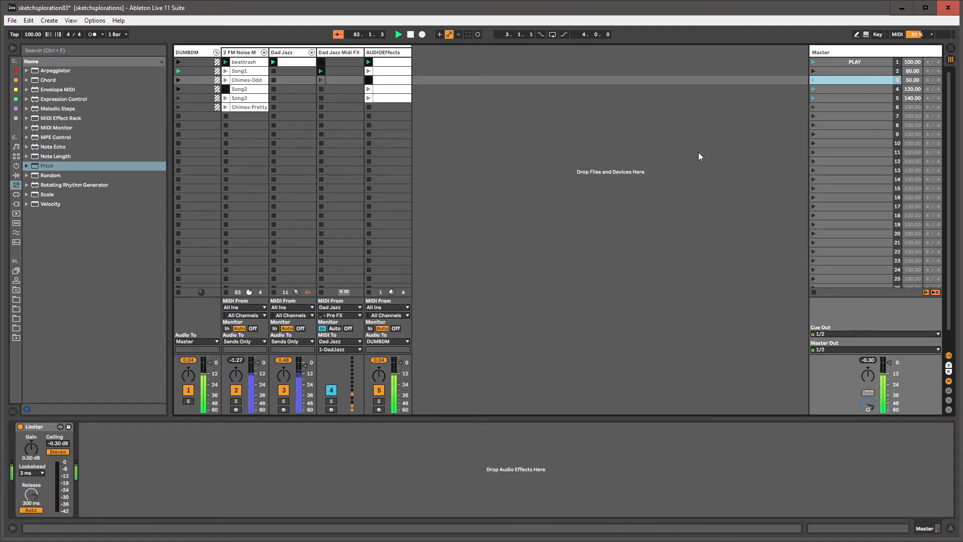
click(829, 81)
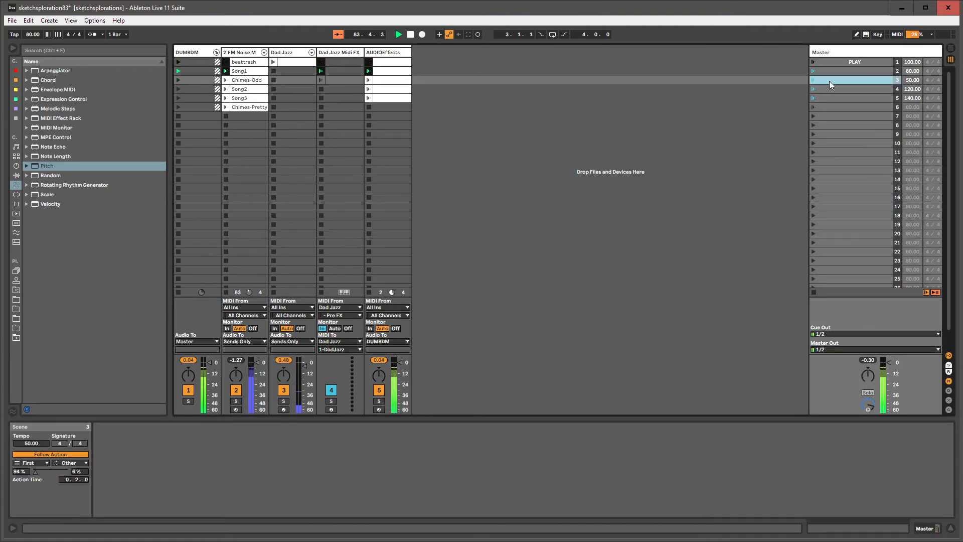
click(35, 445)
text(85)
key(Return)
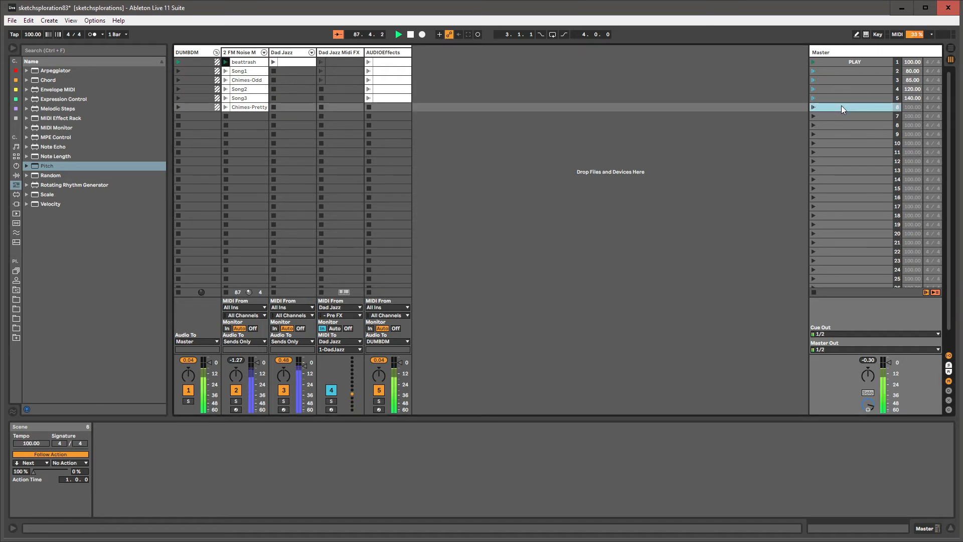
Step: Set scene 6's tempo to 180 BPM
click(32, 443)
text(1)
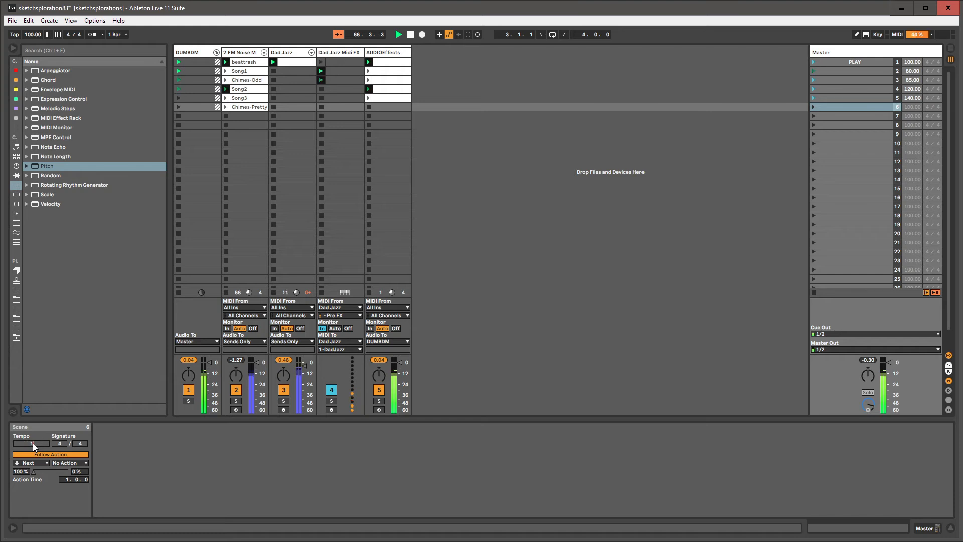
text(80.00)
key(Return)
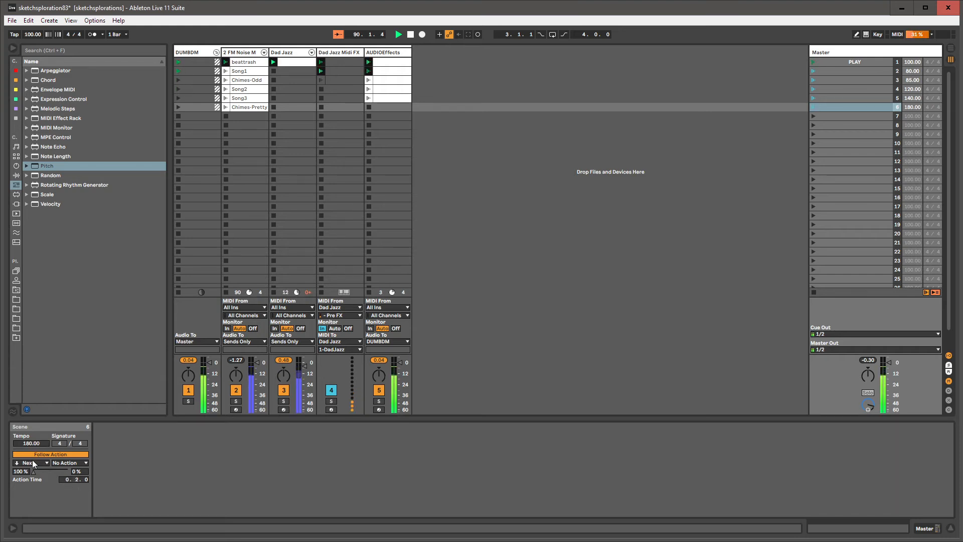
Step: Set scene 6's follow action to First with an action time of 0.1.0
click(33, 461)
click(76, 480)
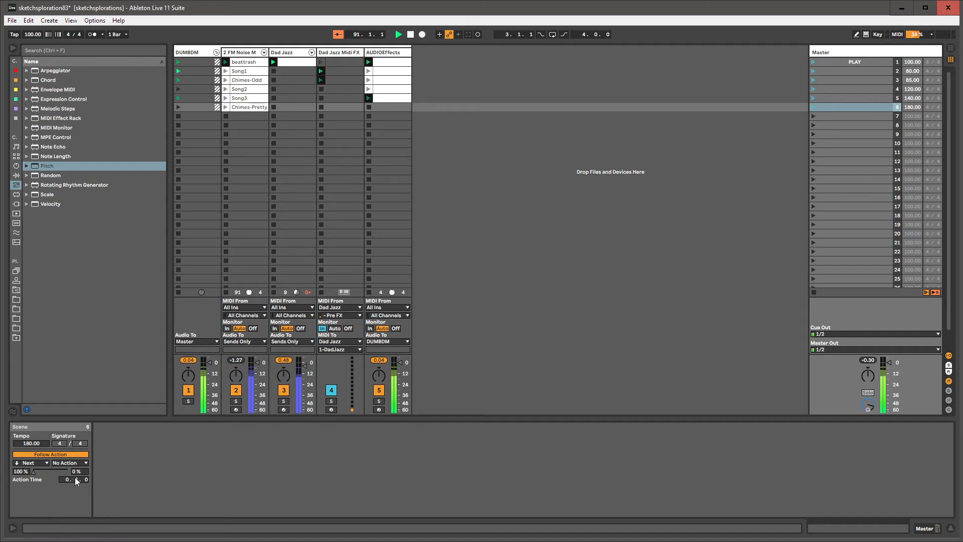
click(35, 463)
click(30, 527)
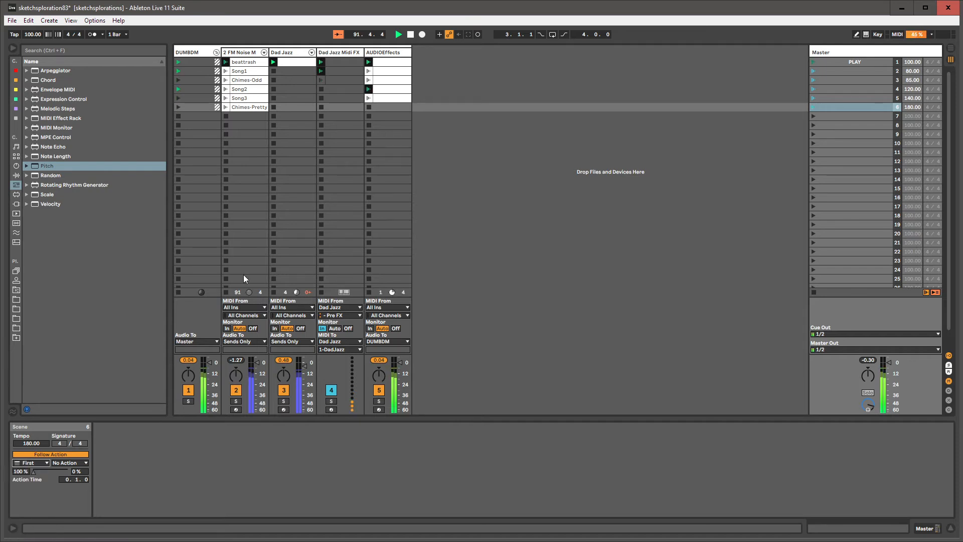
Step: Check the settings of the PLAY scene and the beattrash clip, and display the 2-FM Noise Maker track's device chain
click(842, 61)
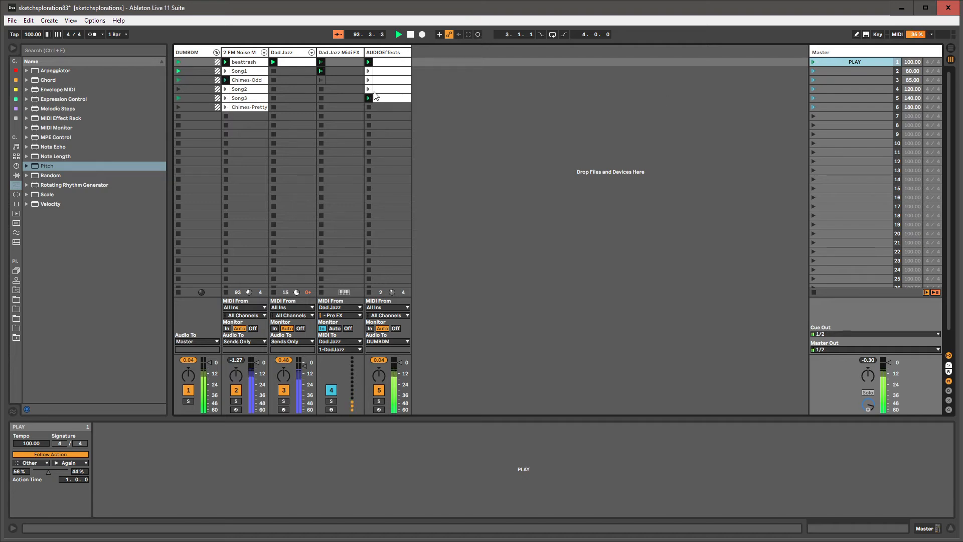
click(243, 62)
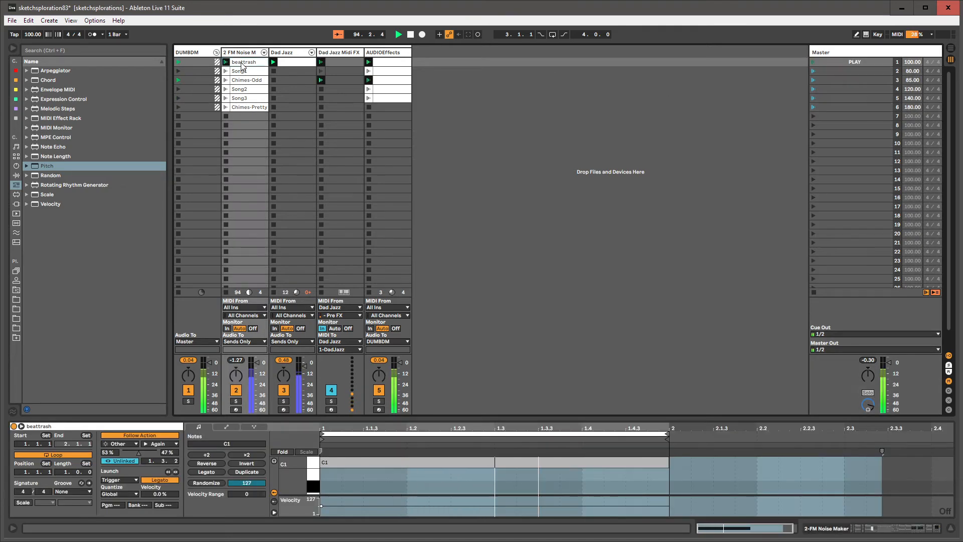
double_click(242, 53)
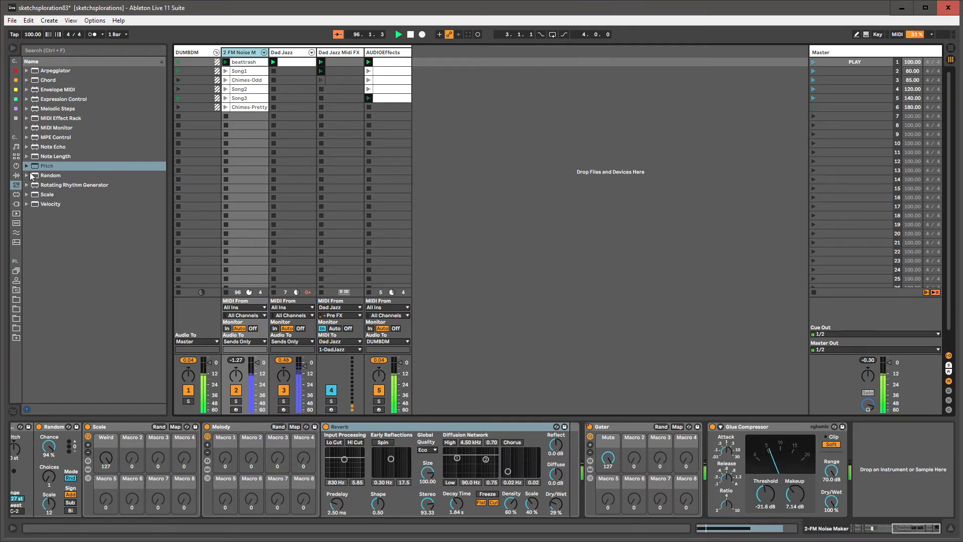
Step: Browse the user folders for effects and expand the Max folder's Audio devices
click(17, 175)
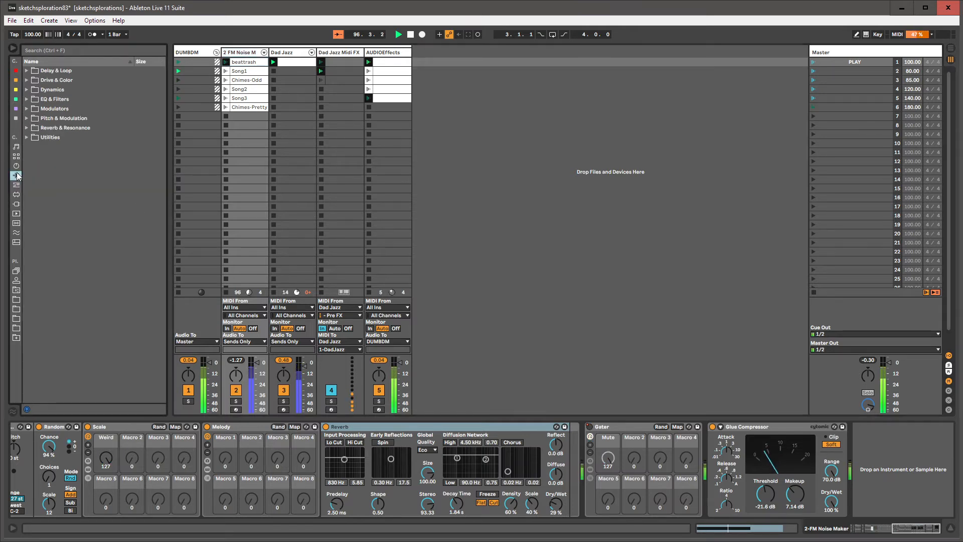
click(16, 290)
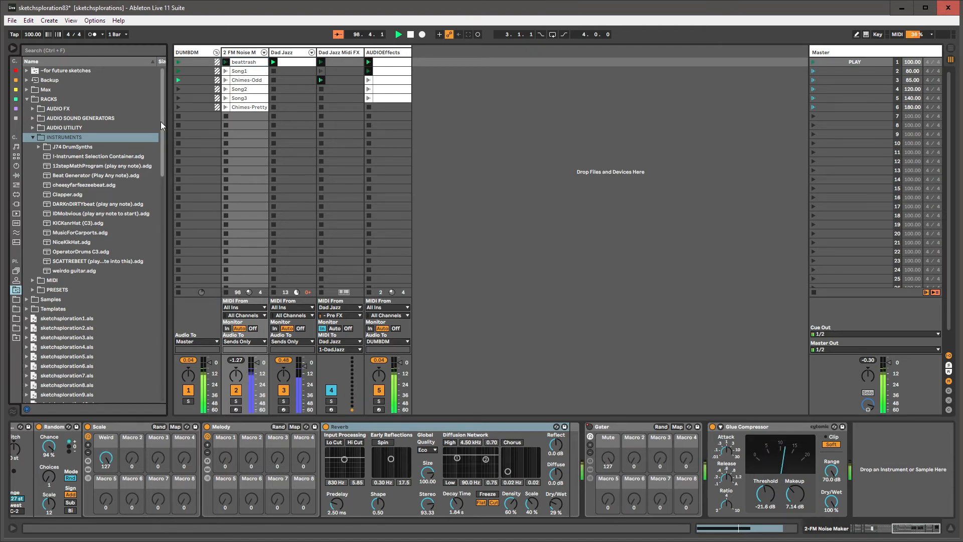
click(31, 134)
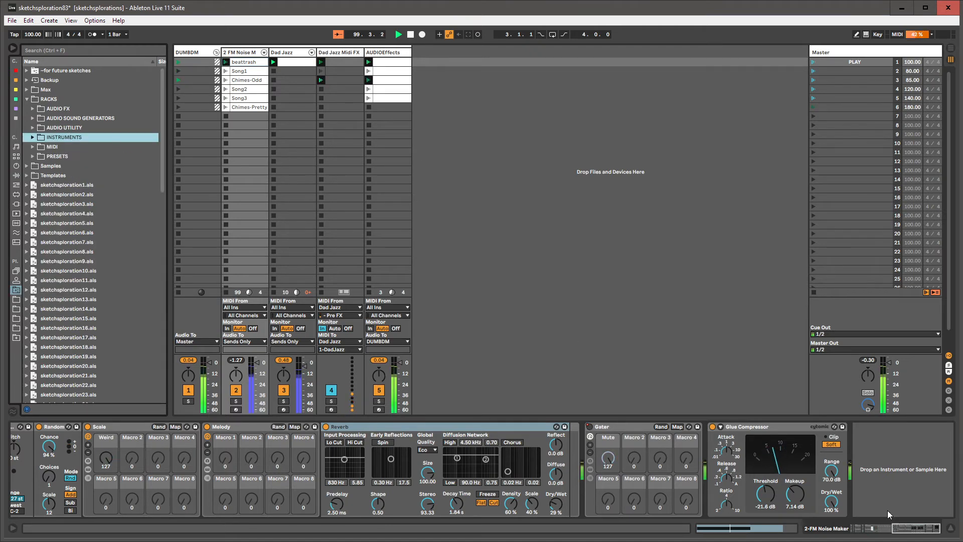
drag(913, 529, 871, 527)
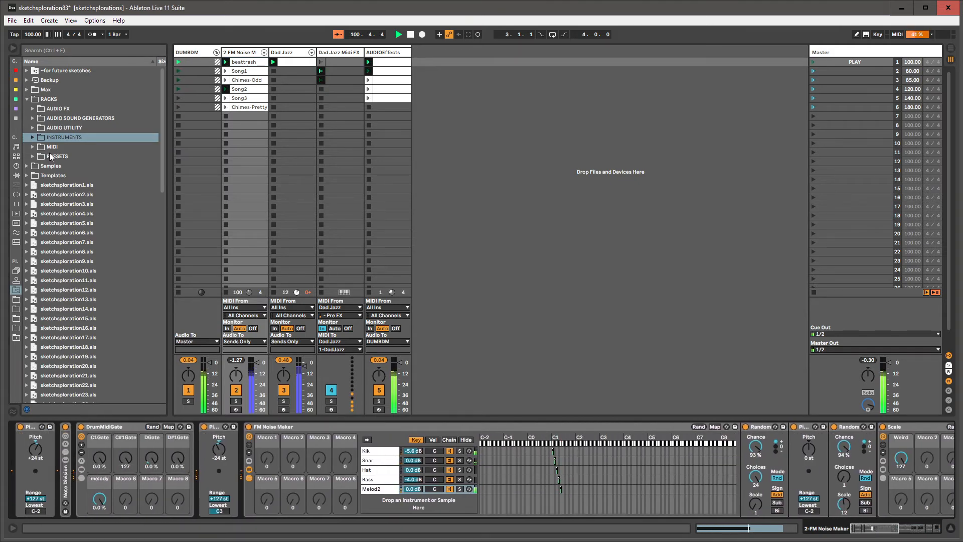
click(29, 89)
click(33, 99)
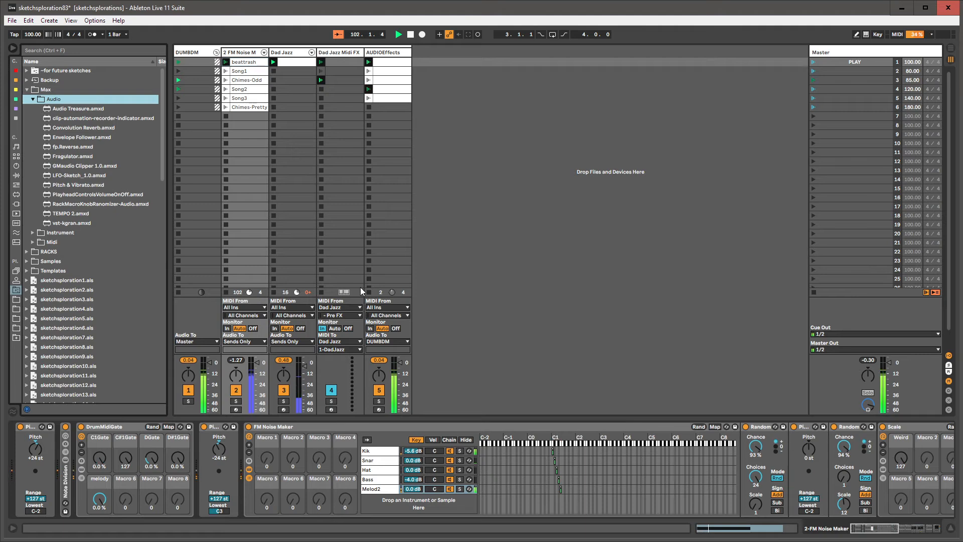
Step: Insert fp.Reverse before the Reverb in FM Noise Maker's Melod2 chain and save the set
click(490, 480)
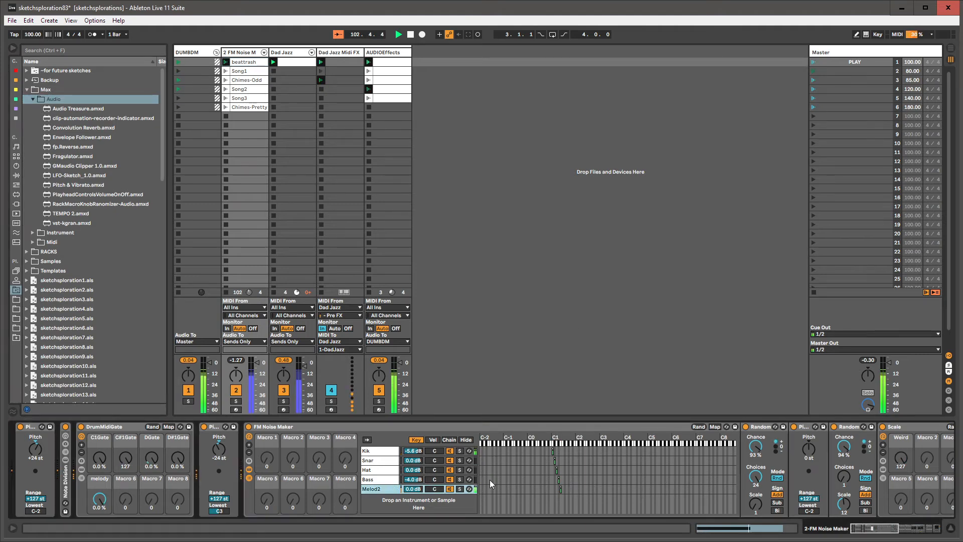
drag(871, 528, 904, 527)
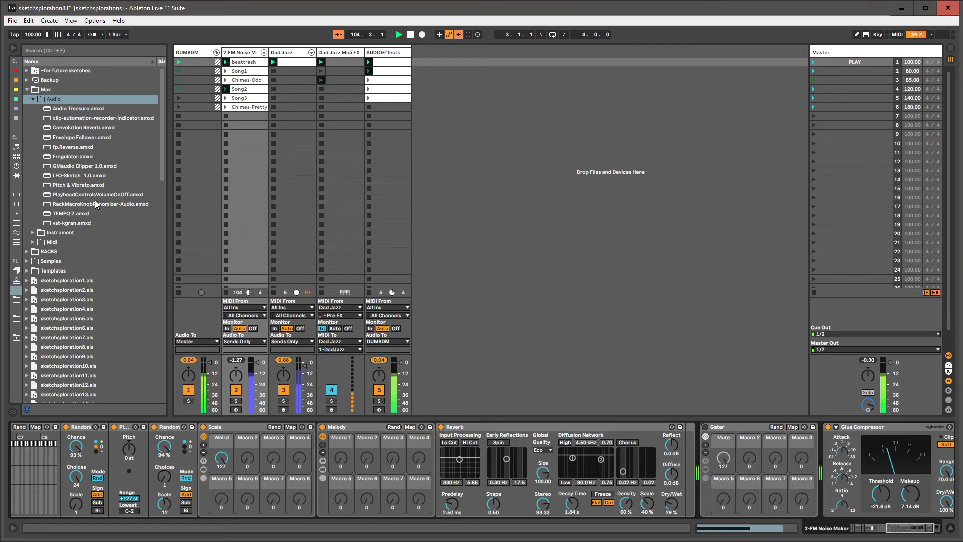
click(71, 147)
drag(88, 175, 423, 442)
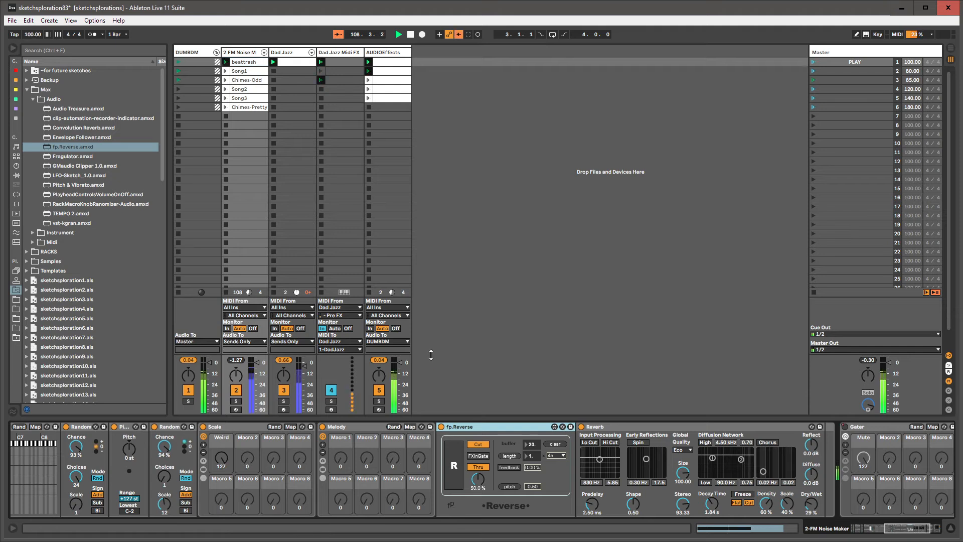
key(ctrl+s)
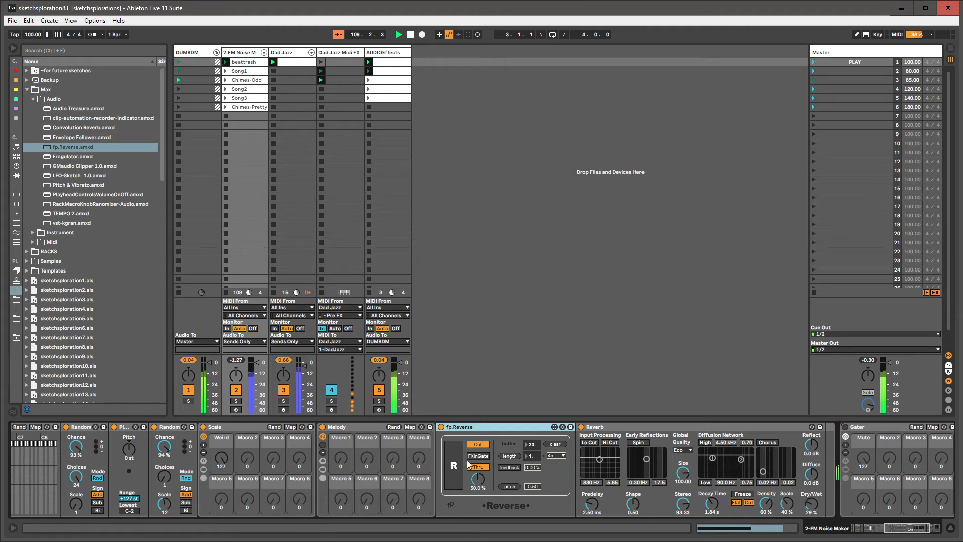
Step: Toggle fp.Reverse's R switch on and off repeatedly to audition the reverse effect during playback
click(460, 465)
click(460, 466)
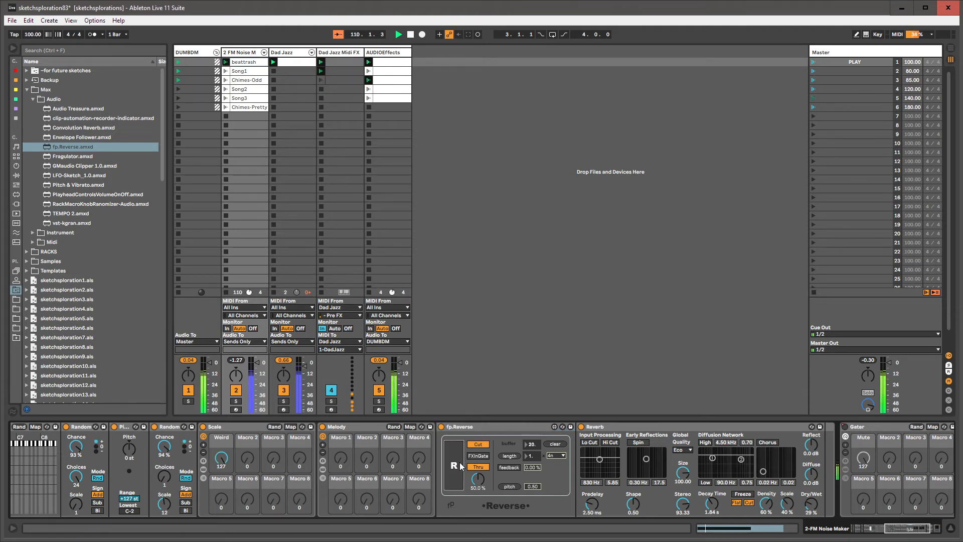
click(461, 466)
click(461, 466)
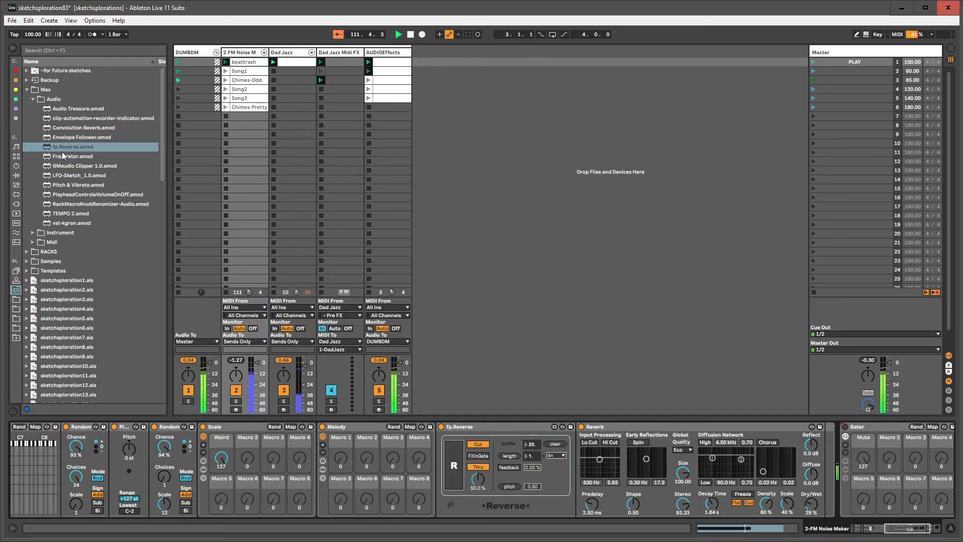
click(452, 454)
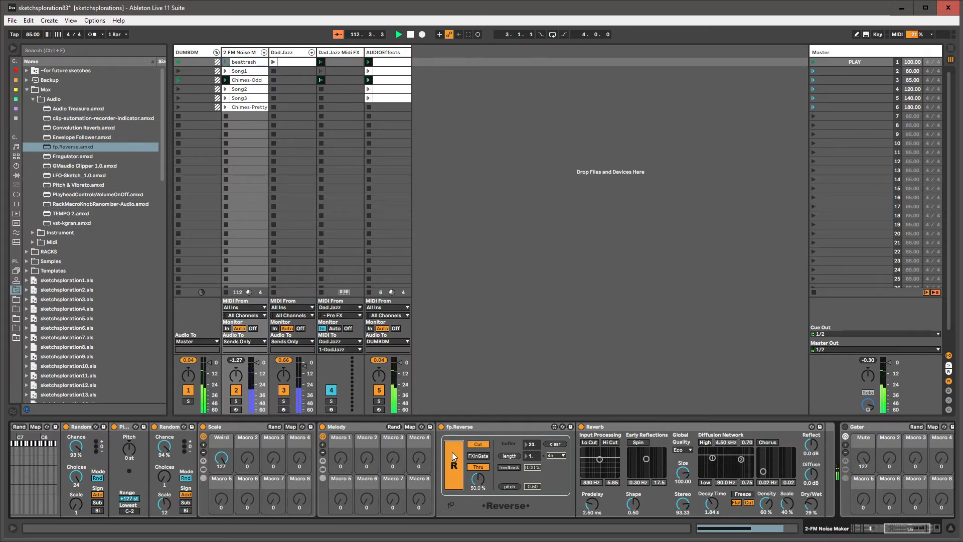
click(452, 452)
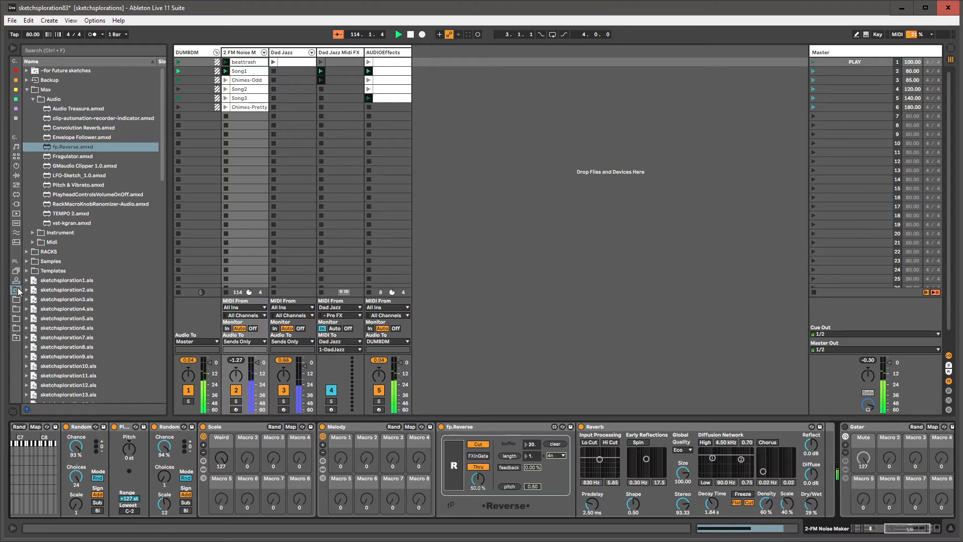
click(16, 194)
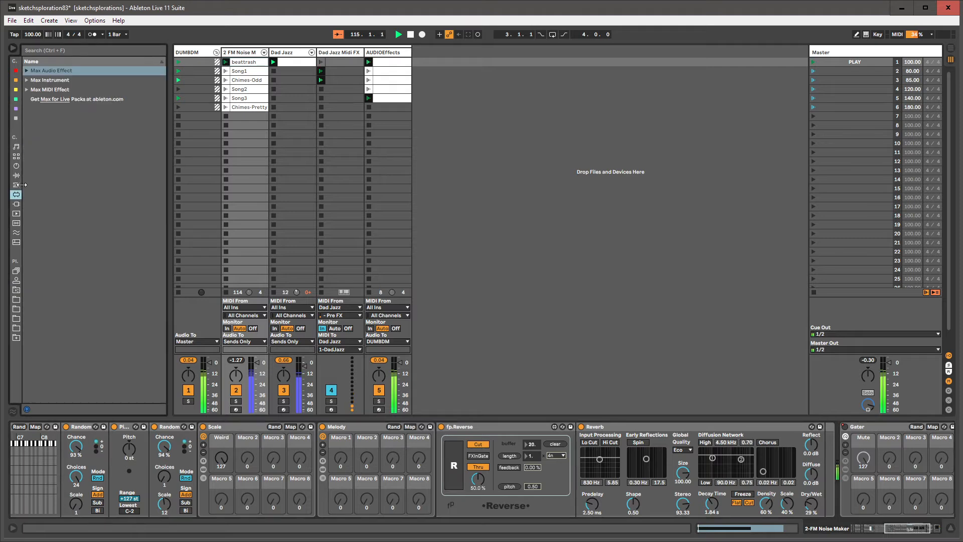
click(27, 71)
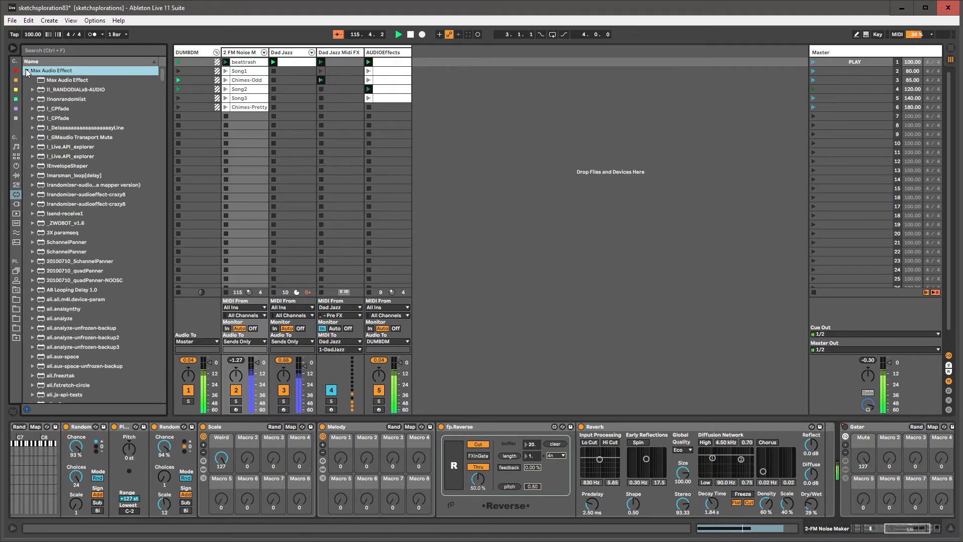
click(27, 71)
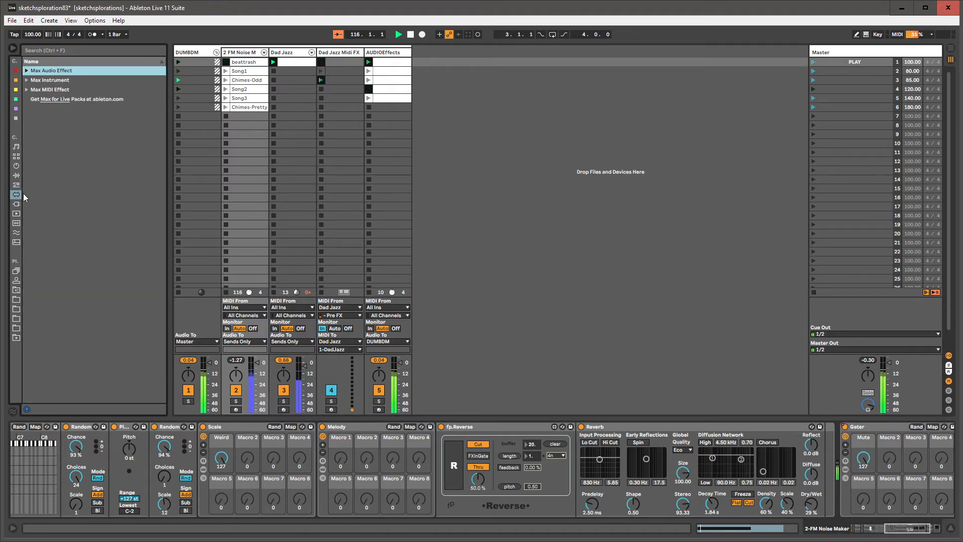
Step: Insert an LFO with the Random waveform before fp.Reverse in the Melod2 chain and map it to fp.Reverse's R switch
click(16, 118)
click(453, 461)
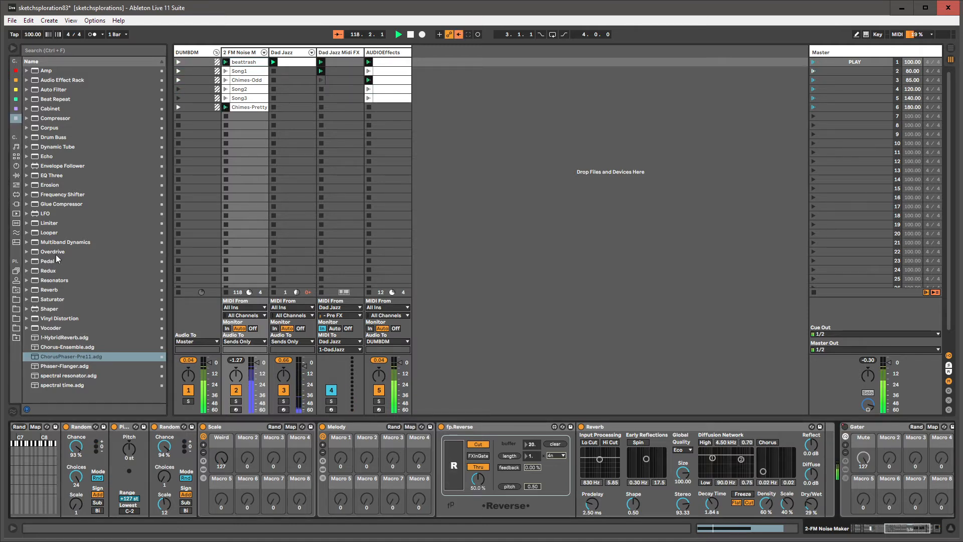
click(46, 214)
drag(46, 217, 243, 65)
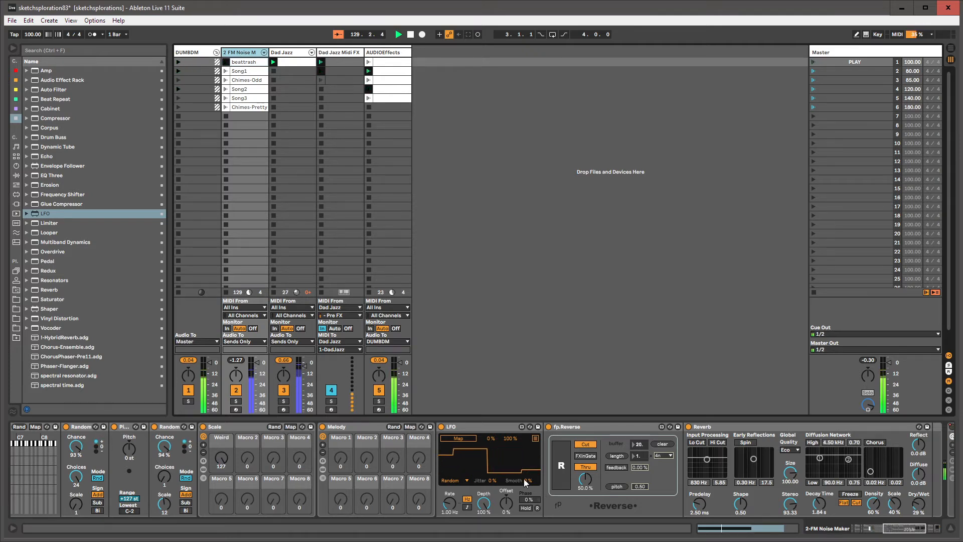
click(457, 437)
click(554, 448)
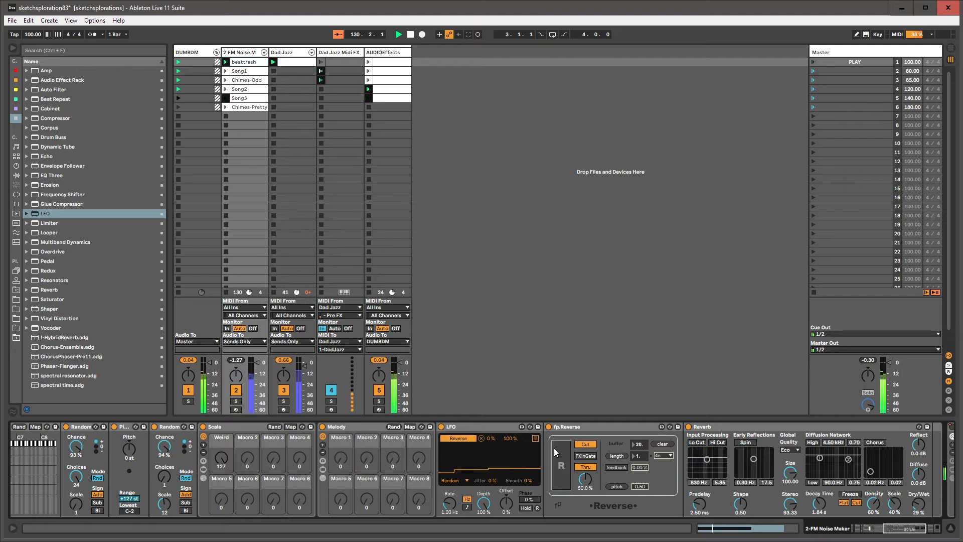
click(456, 481)
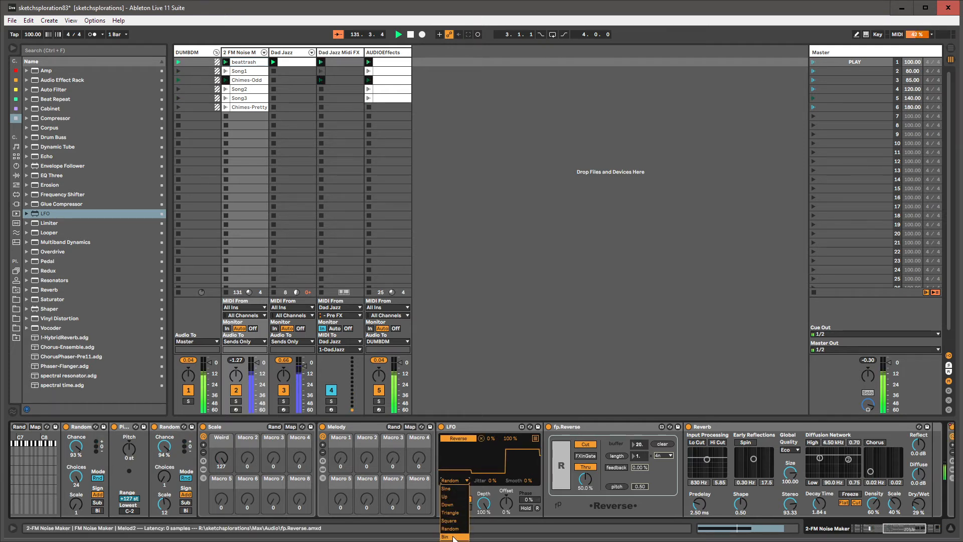
click(560, 503)
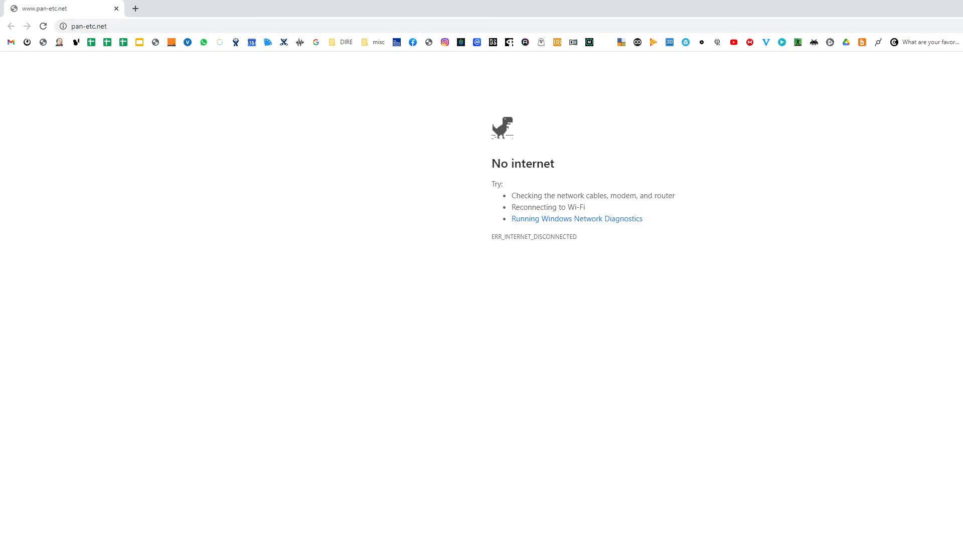
key(alt+Tab)
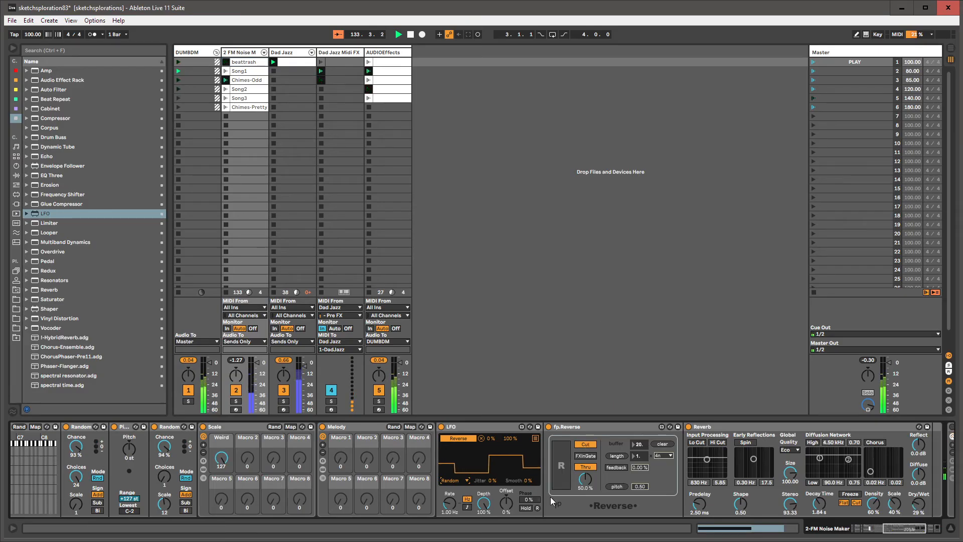
Step: Save the set with the LFO selected, and select the 2-FM Noise Maker track
click(590, 428)
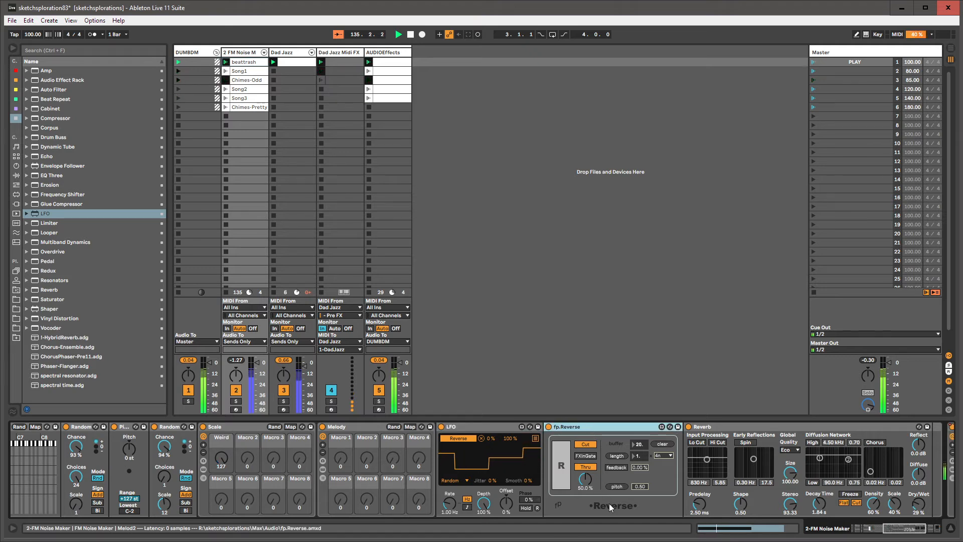
click(478, 428)
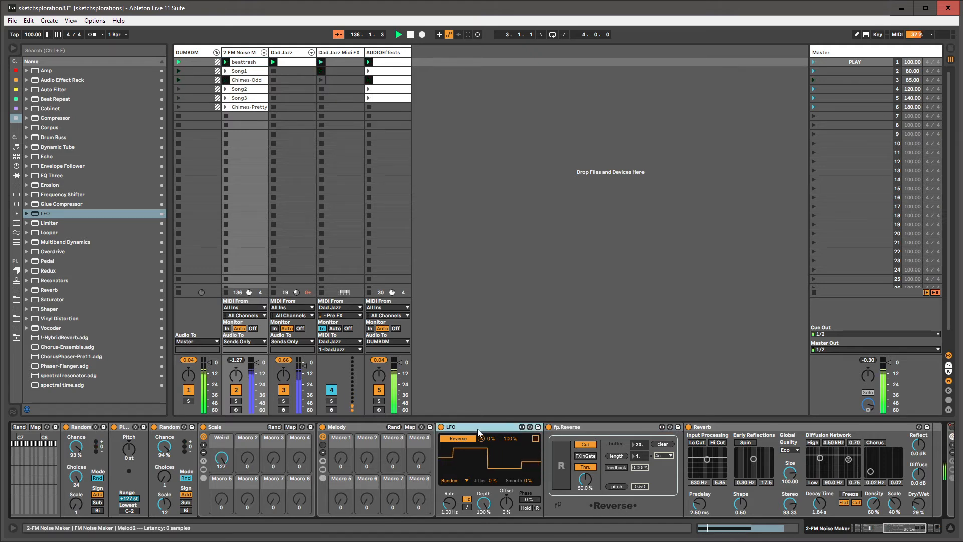
key(ctrl+s)
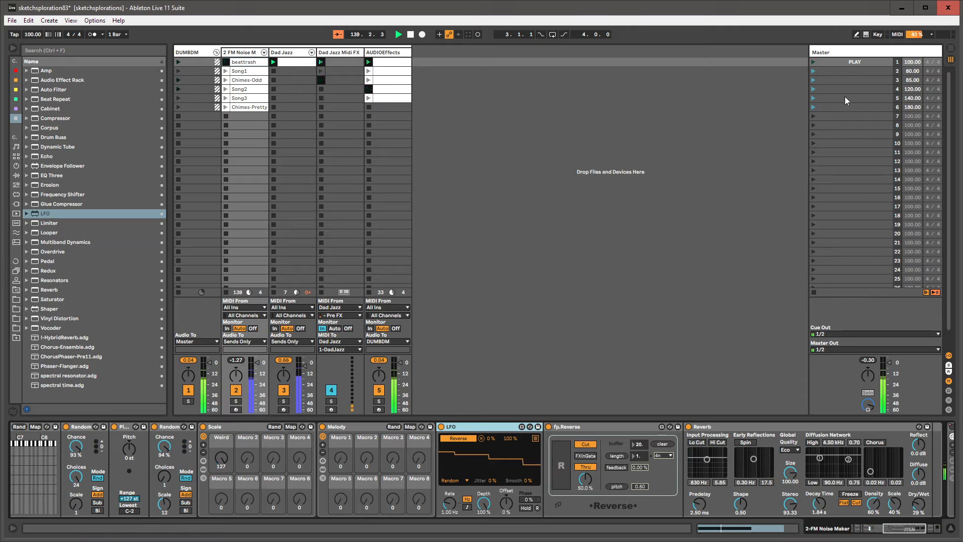
click(240, 53)
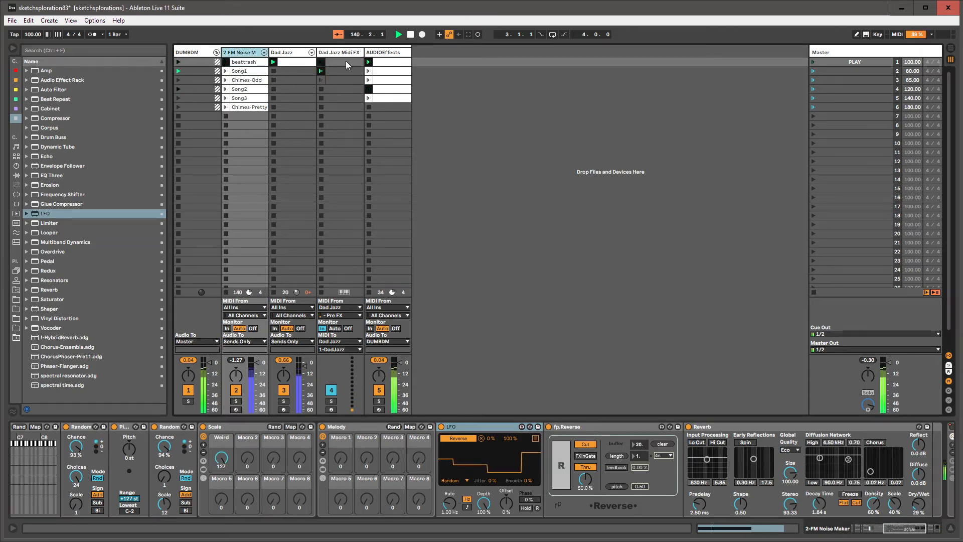
Step: Add the Auto Pan preset "tremelo" to the Bass chain of the FM Noise Maker rack, between Operator and Gater
click(380, 54)
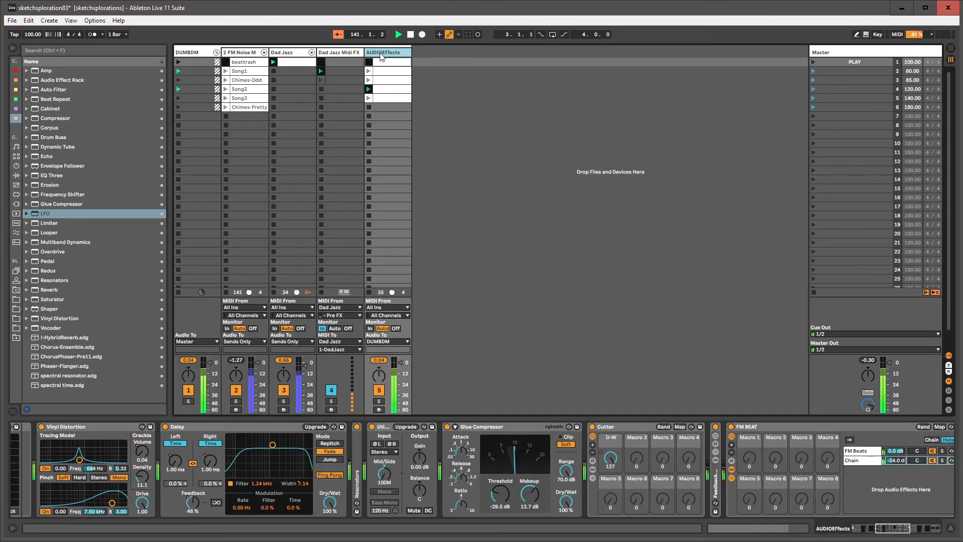
click(242, 53)
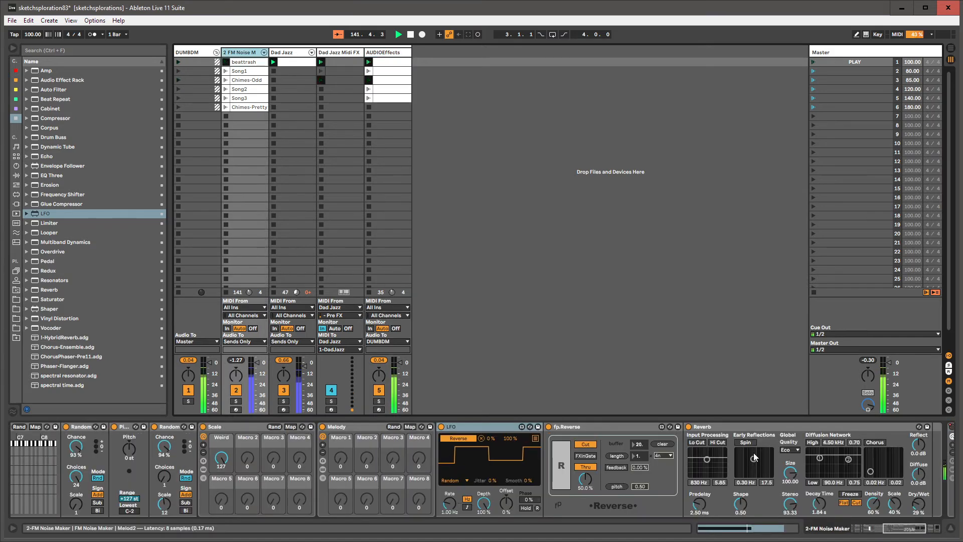
drag(904, 528, 844, 529)
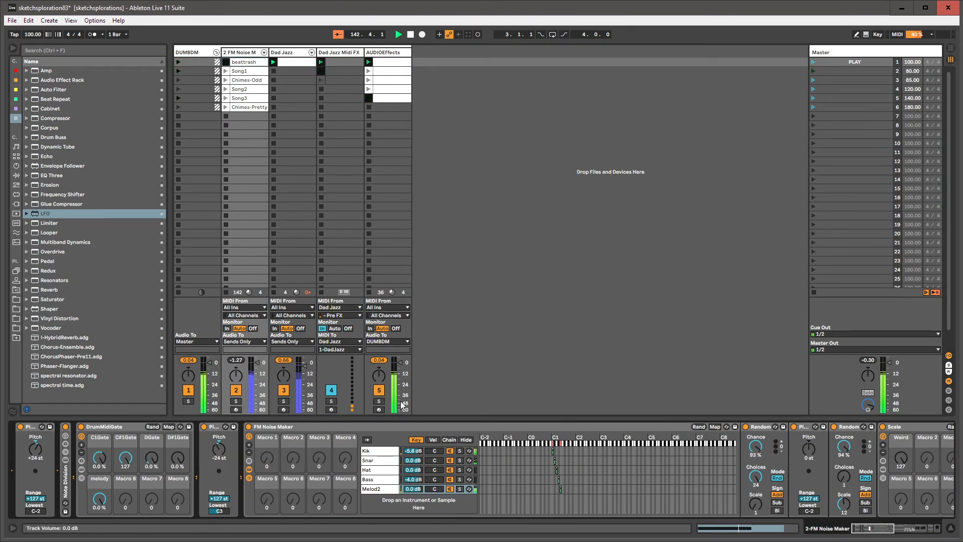
click(389, 480)
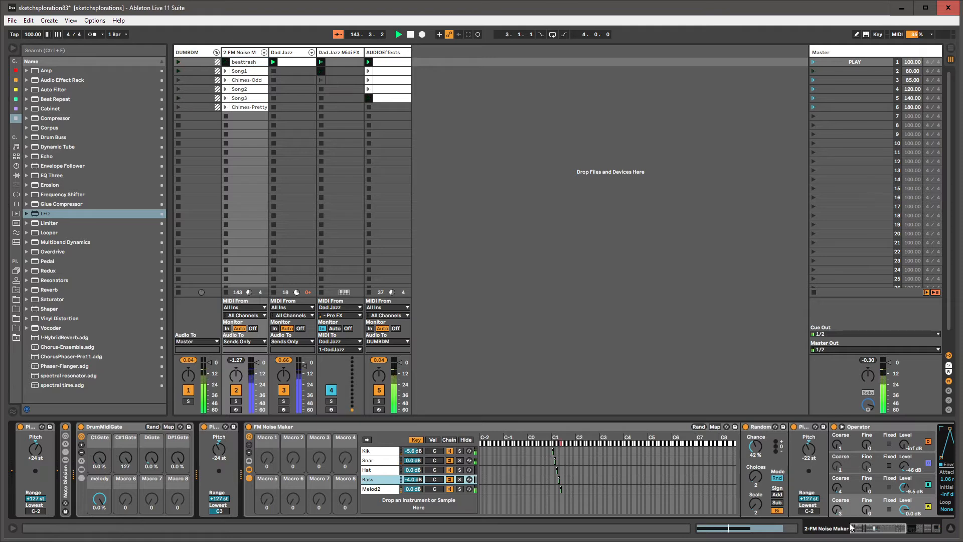
drag(852, 526, 912, 526)
key(ctrl+f)
text(auto pan)
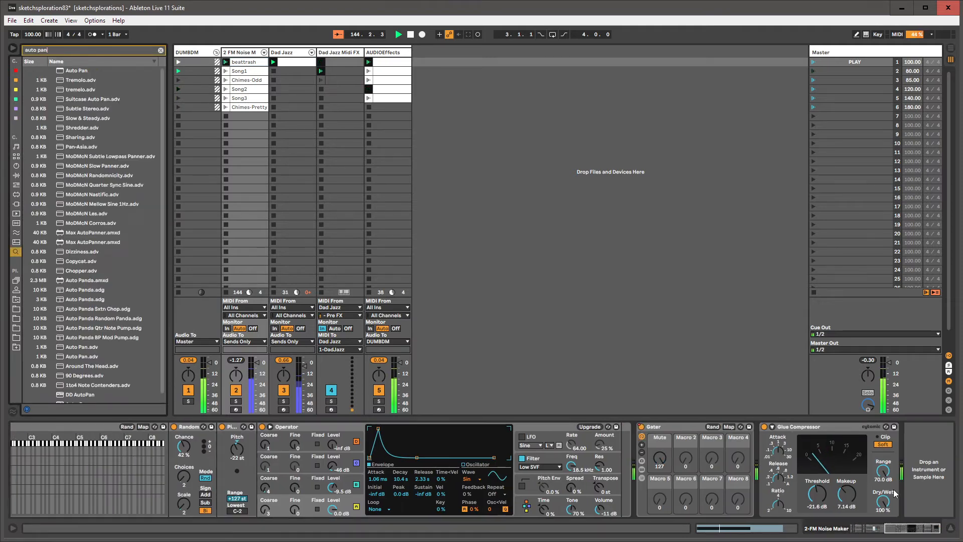
key(Down)
key(Return)
key(Escape)
drag(875, 426, 562, 442)
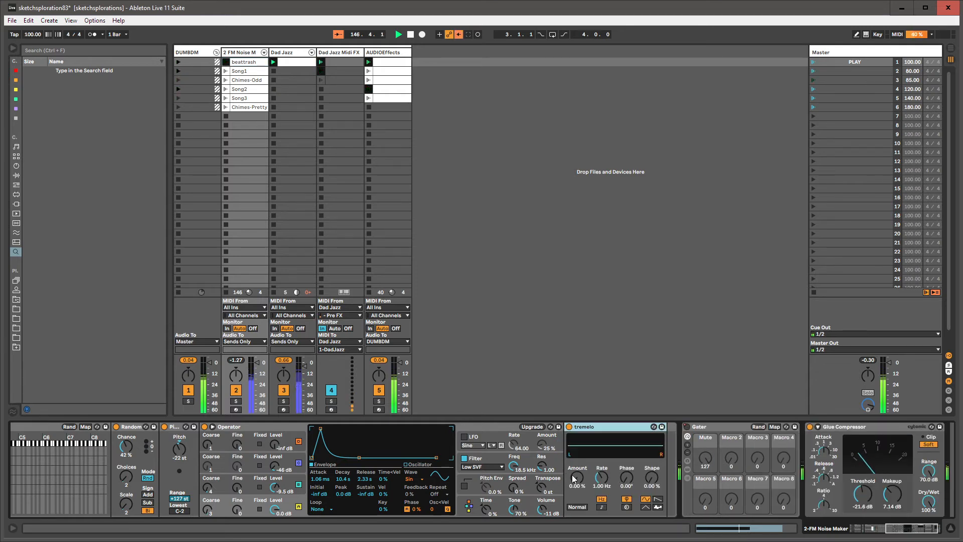
Step: Set the tremelo device's amount to 100 % and its rate to about 0.92 Hz
drag(576, 479, 601, 471)
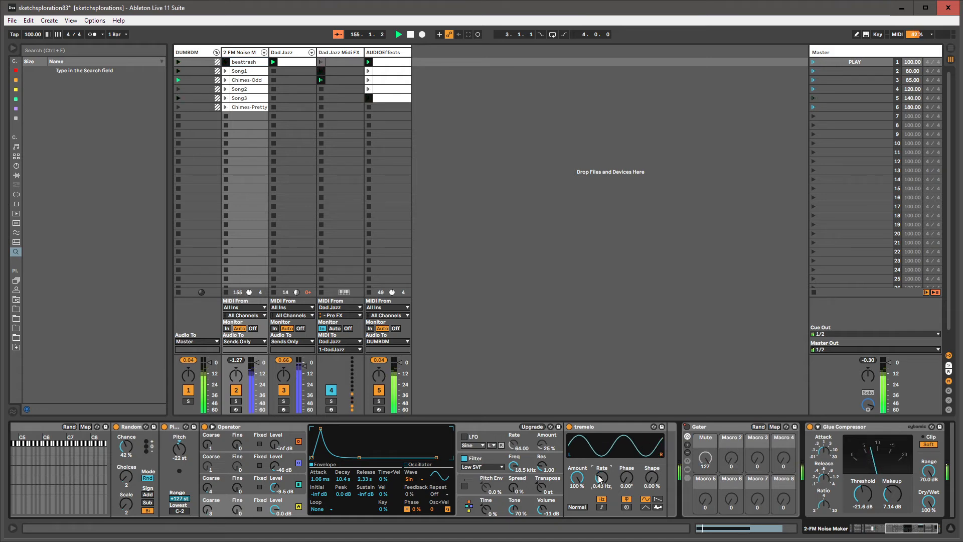
drag(599, 476, 598, 475)
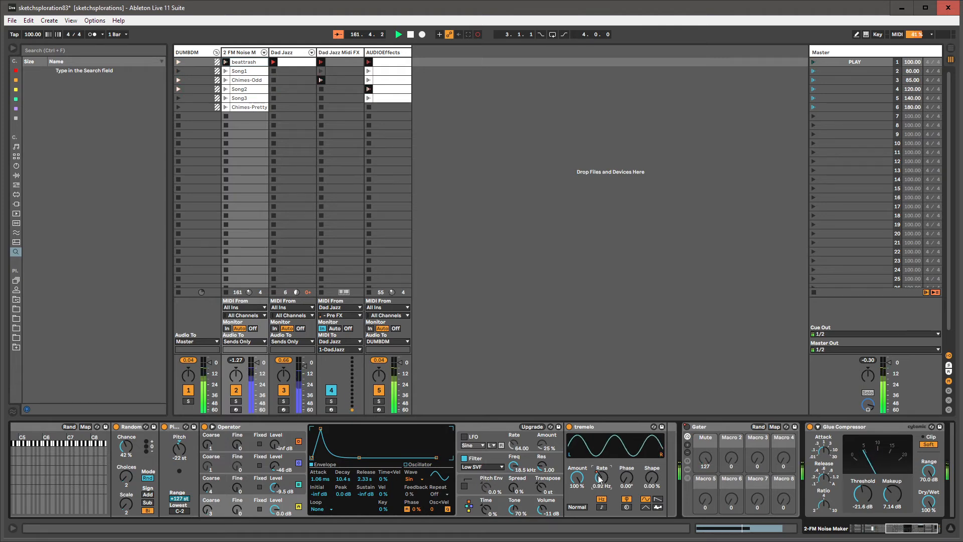
Step: Open the first Operator chain in the Snar chain's nested Snare rack and lower its Chorus Dry/Wet
click(874, 529)
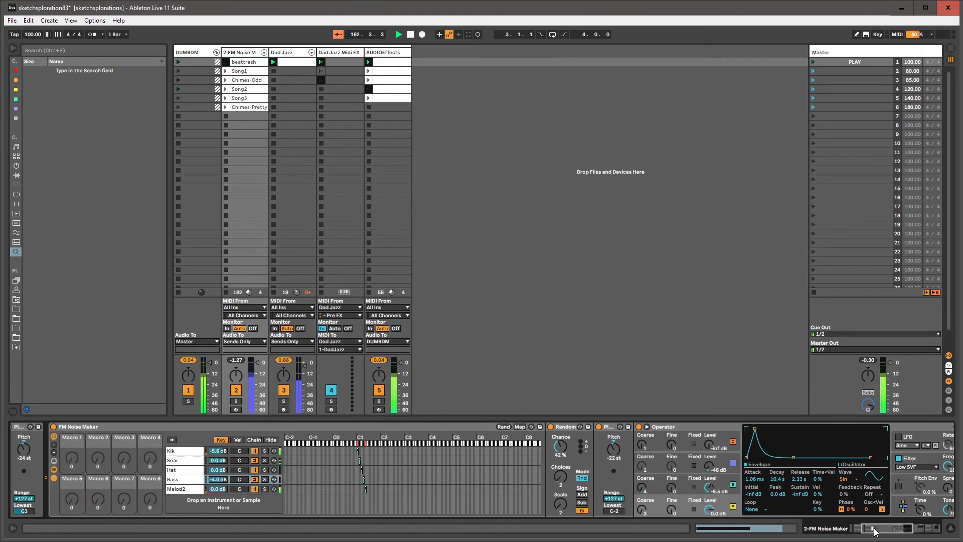
click(185, 462)
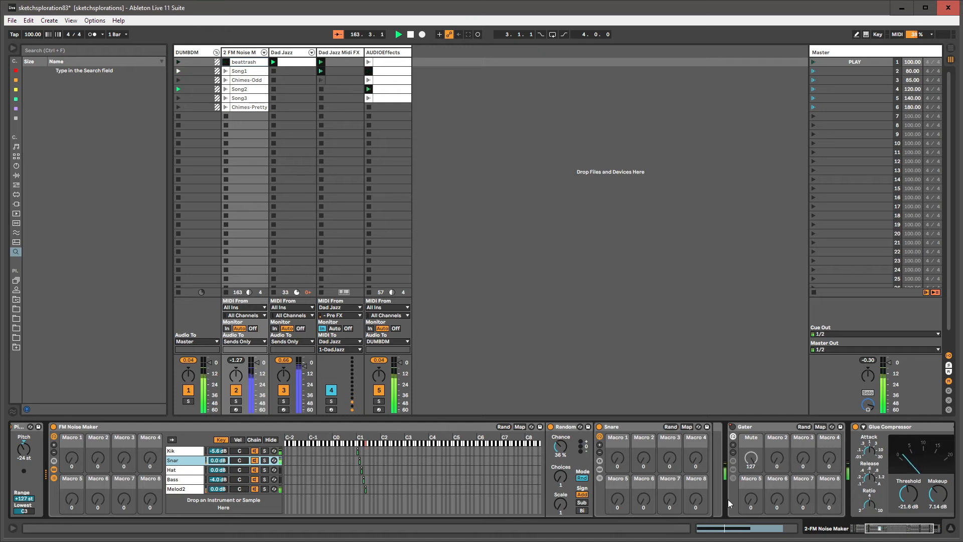
click(599, 478)
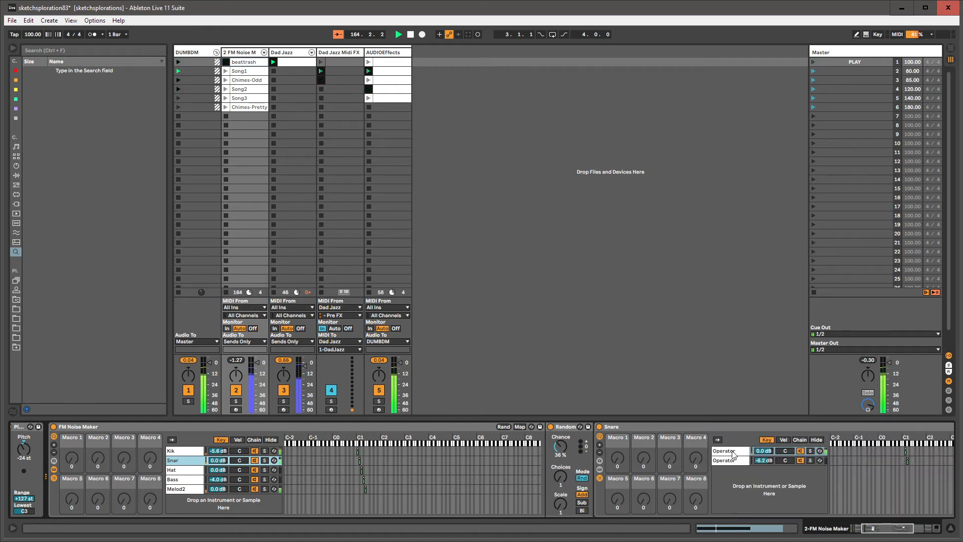
drag(873, 529, 905, 528)
click(297, 451)
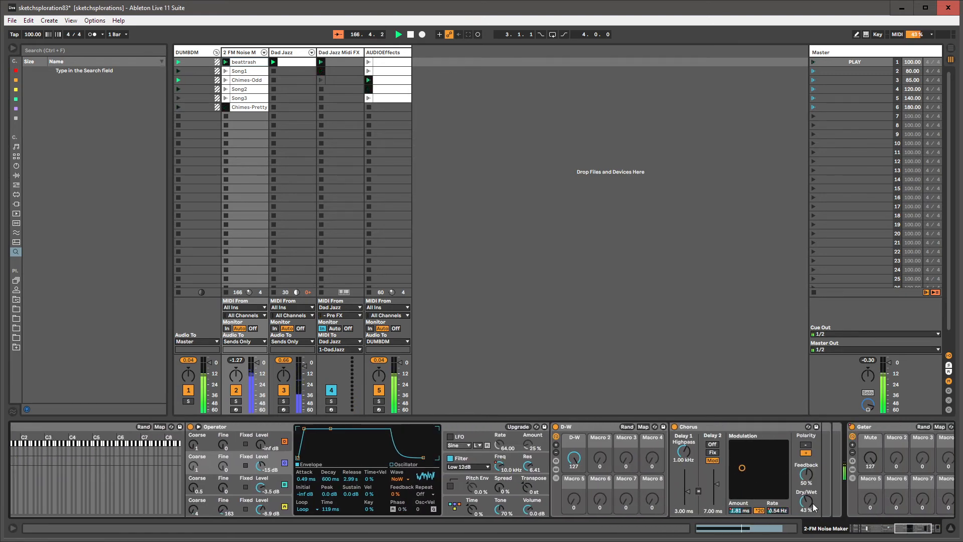
mouse_move(812, 507)
mouse_down()
mouse_move(813, 532)
mouse_move(811, 494)
mouse_move(812, 509)
mouse_up()
key(ctrl+shift+F9)
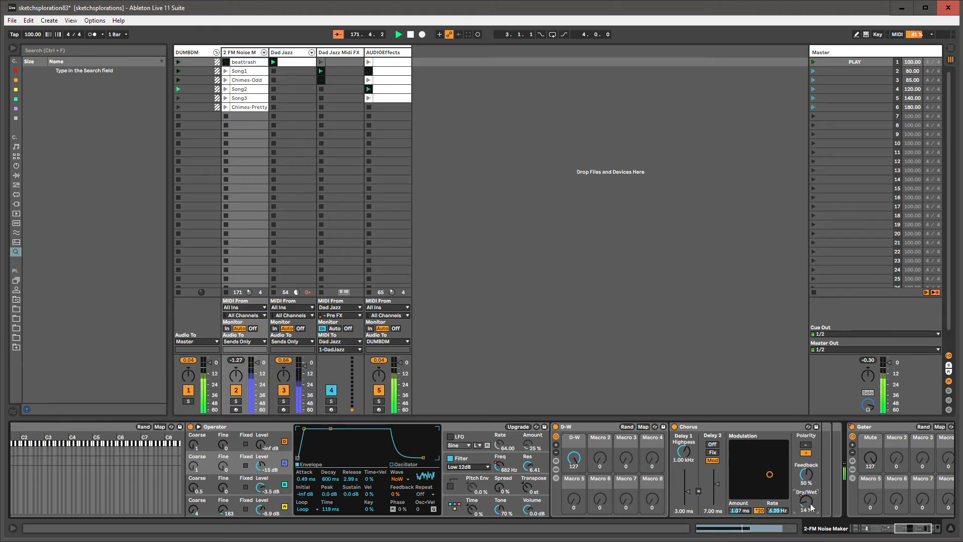
Step: Turn the D-W macro before the Chorus down to 0 and save the Live set
click(581, 447)
drag(575, 457, 574, 487)
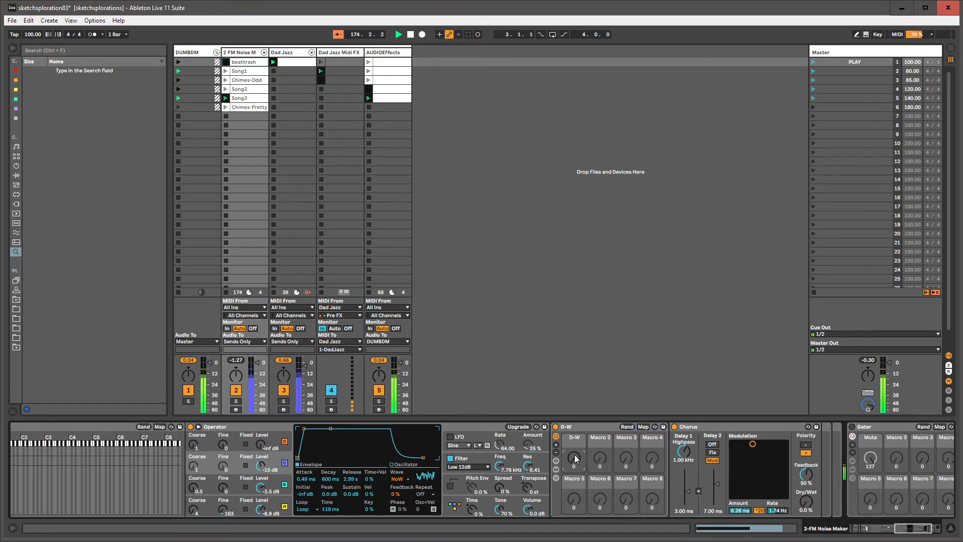
key(ctrl+shift+F9)
drag(575, 457, 575, 464)
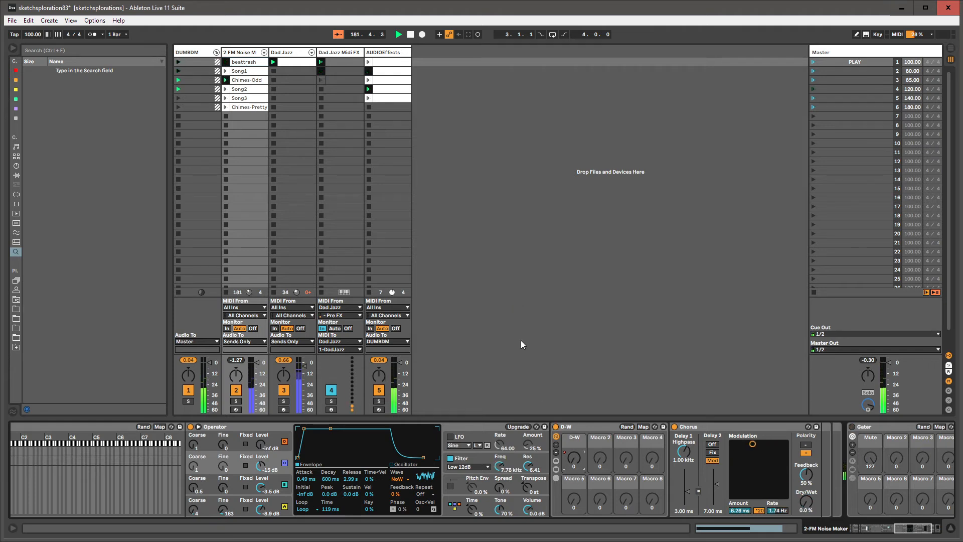
key(ctrl+s)
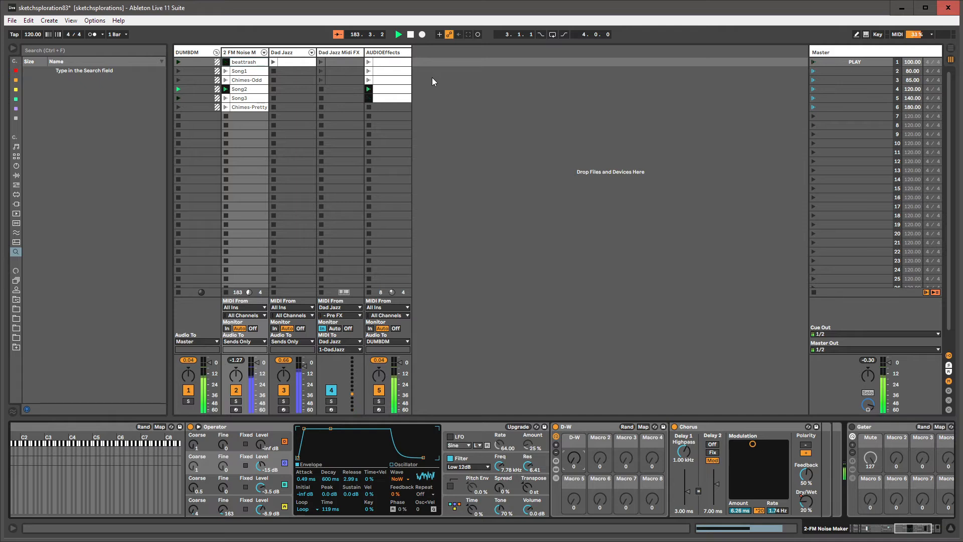
Step: Insert a new MIDI track and move it in front of the DUMBDM group
click(847, 62)
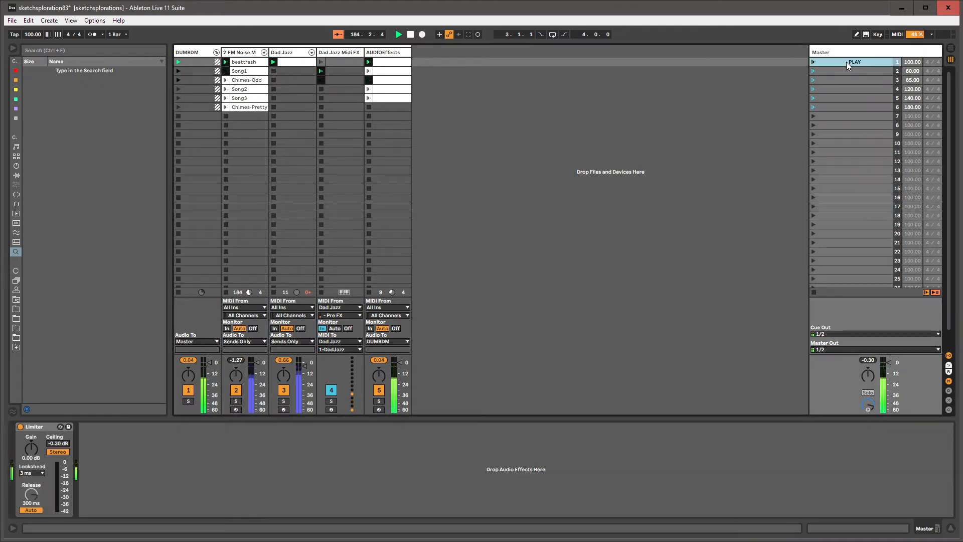
click(847, 62)
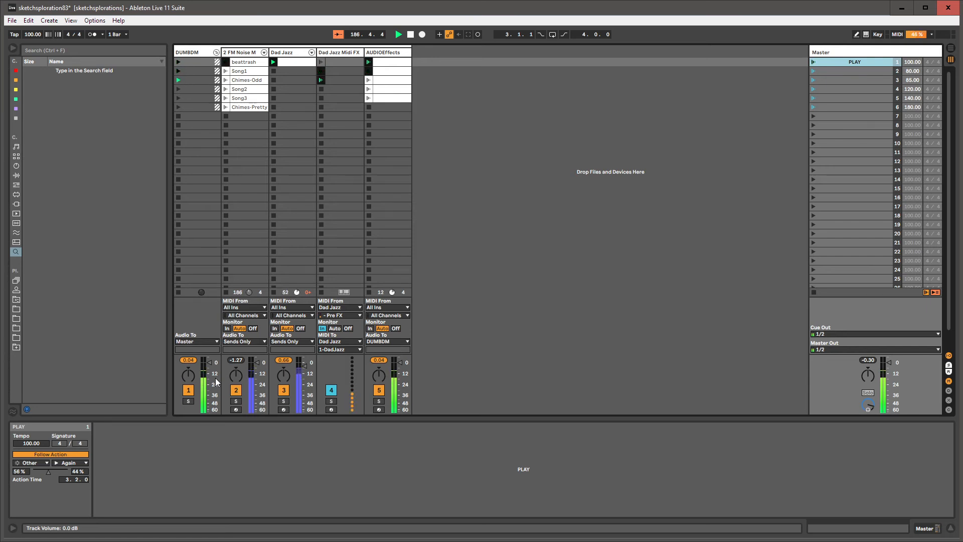
click(199, 52)
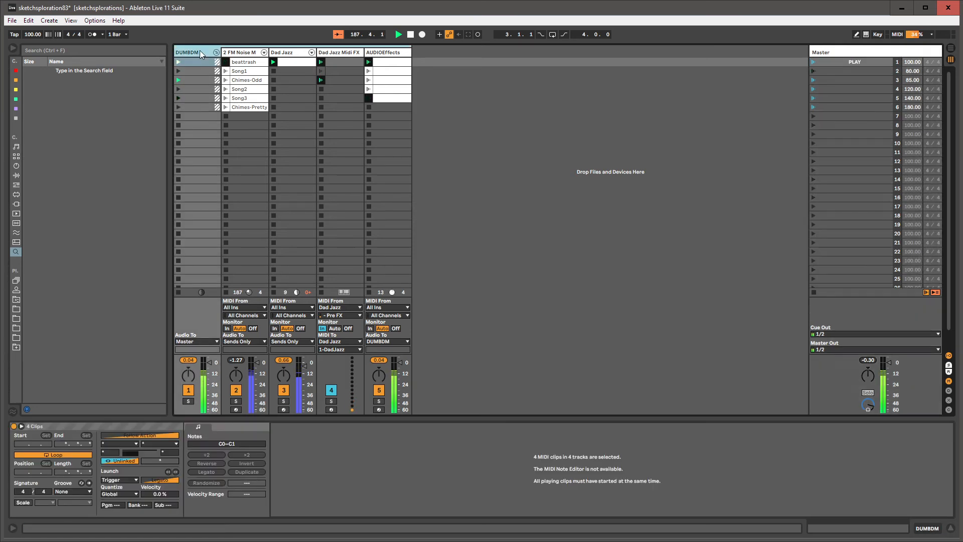
key(ctrl+shift+t)
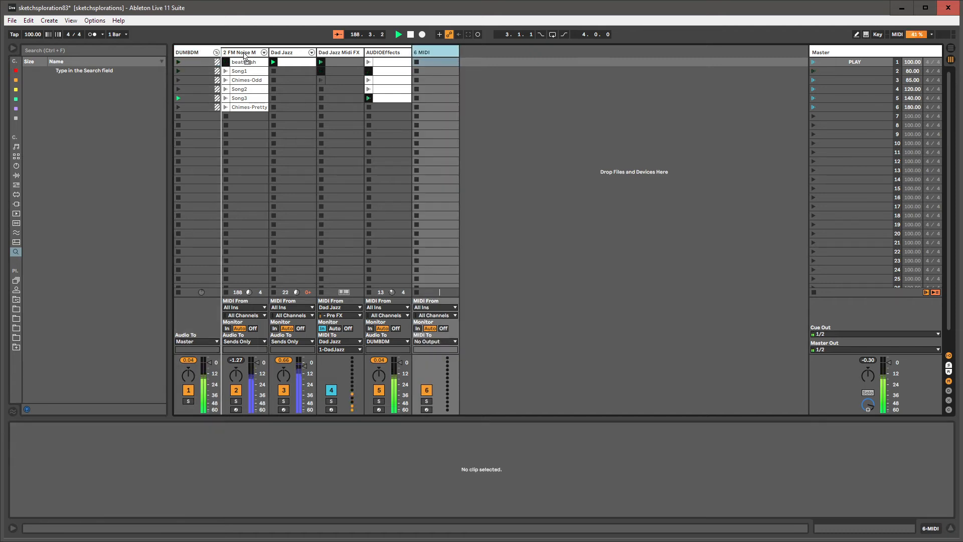
drag(244, 55, 180, 52)
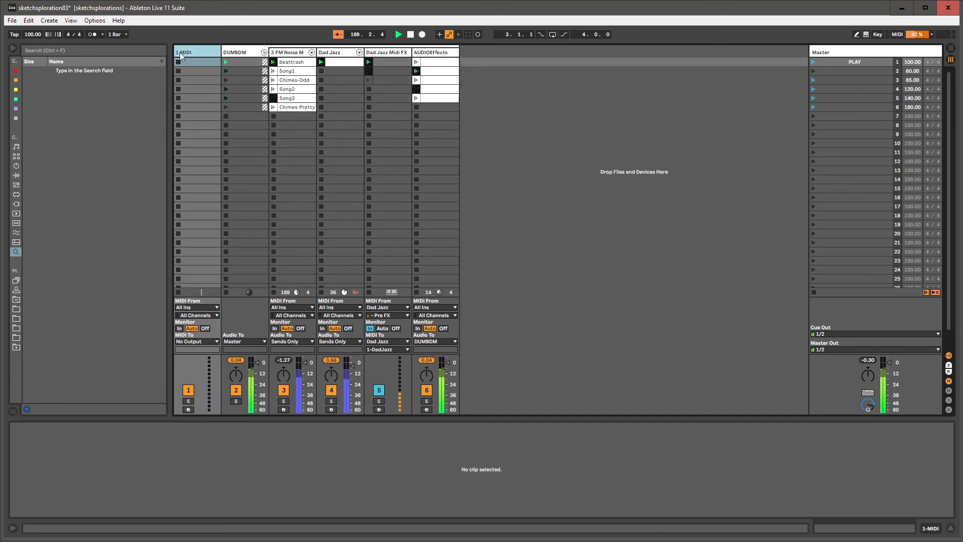
Step: Examine the DUMBDM group and its clip slots alongside the new MIDI track
click(239, 52)
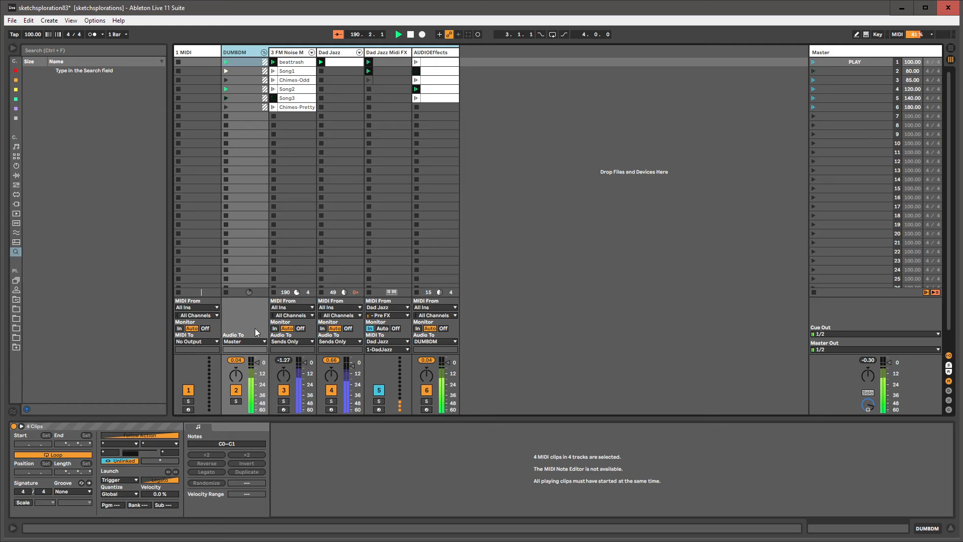
click(188, 53)
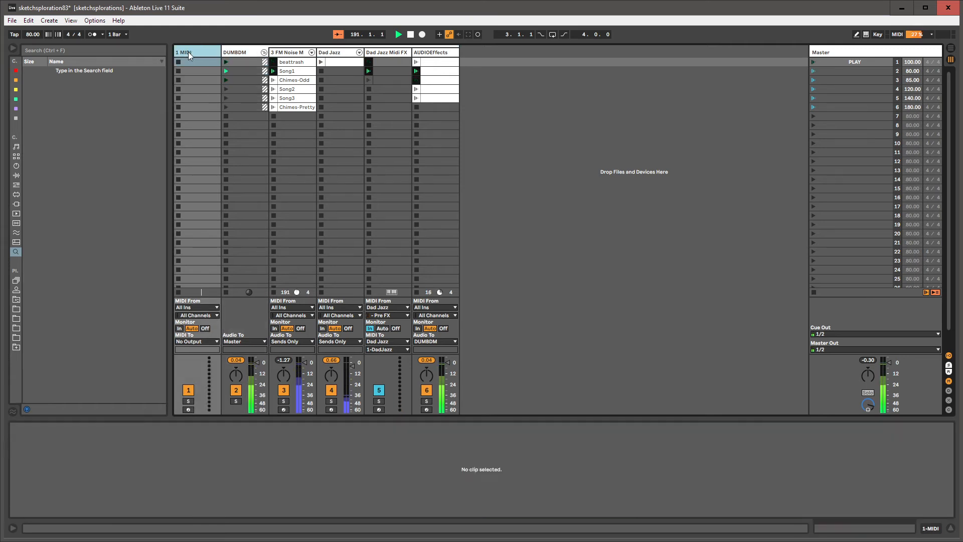
click(236, 52)
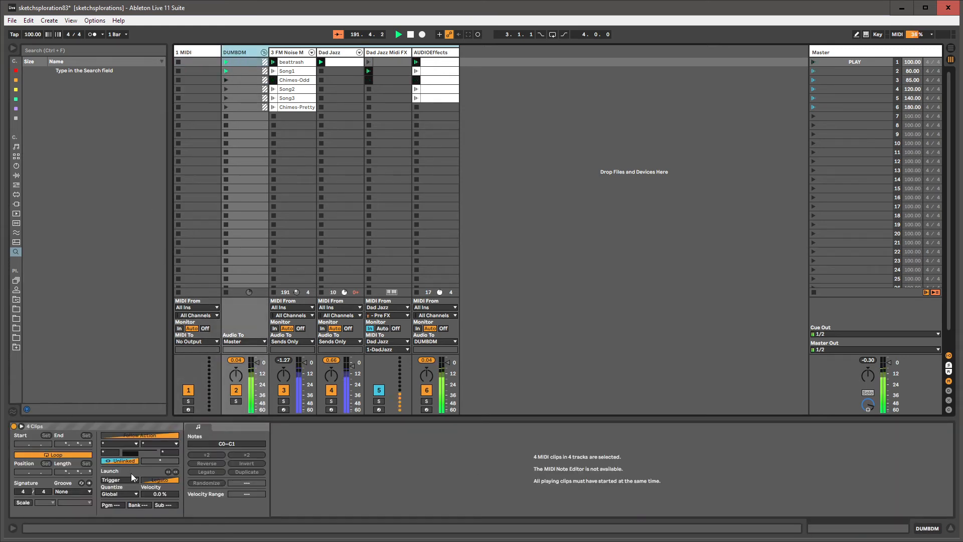
click(258, 108)
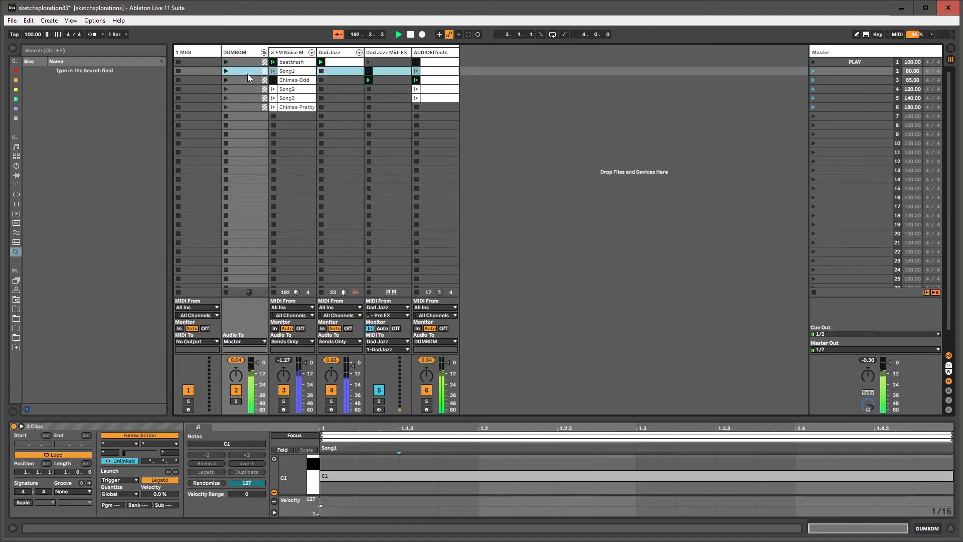
click(245, 55)
click(280, 144)
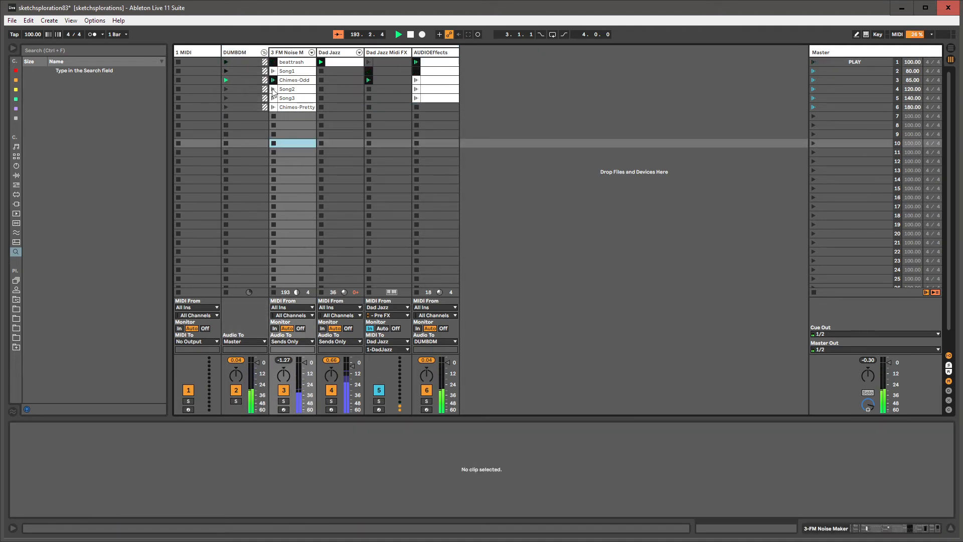
click(240, 53)
Step: Find the Gate effect by searching for "gate" and load it on the new MIDI track
click(206, 51)
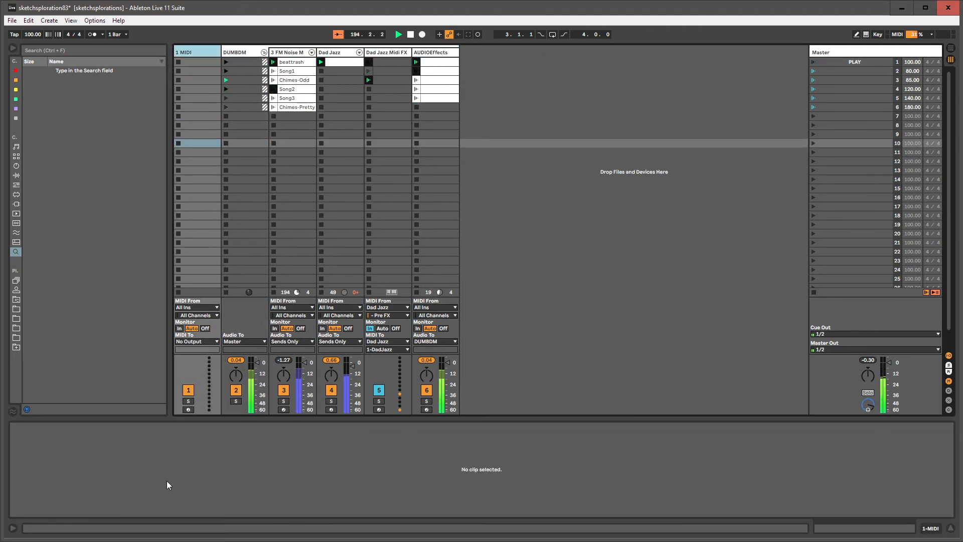
click(240, 342)
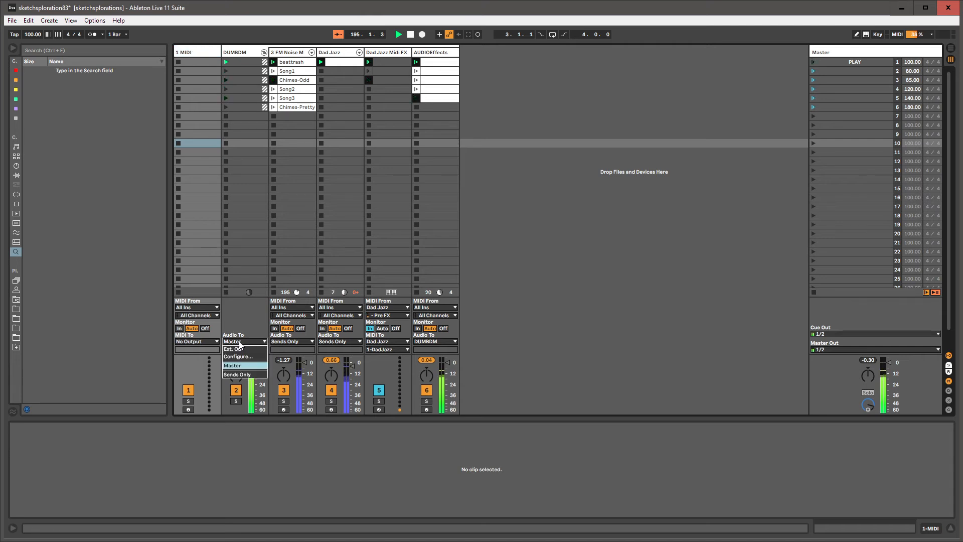
click(240, 327)
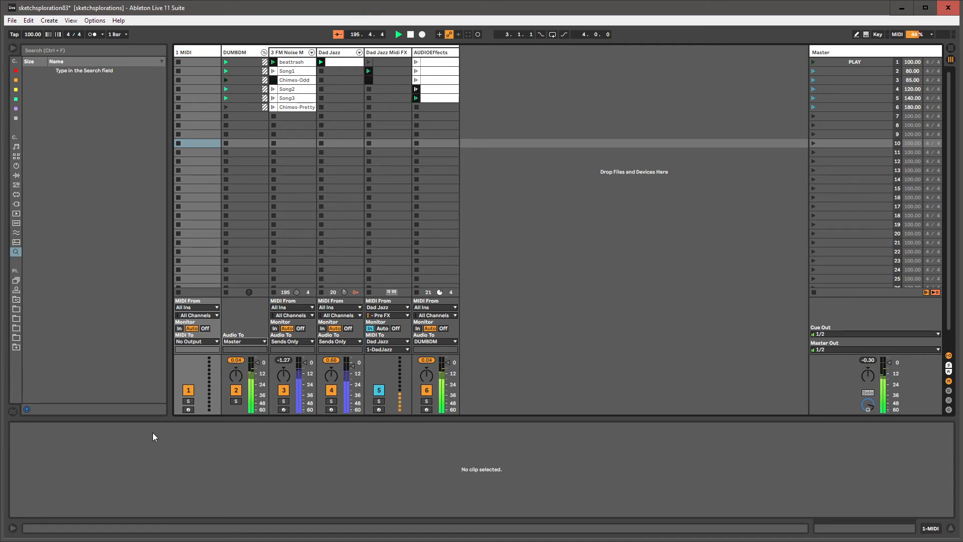
key(ctrl+f)
text(gate)
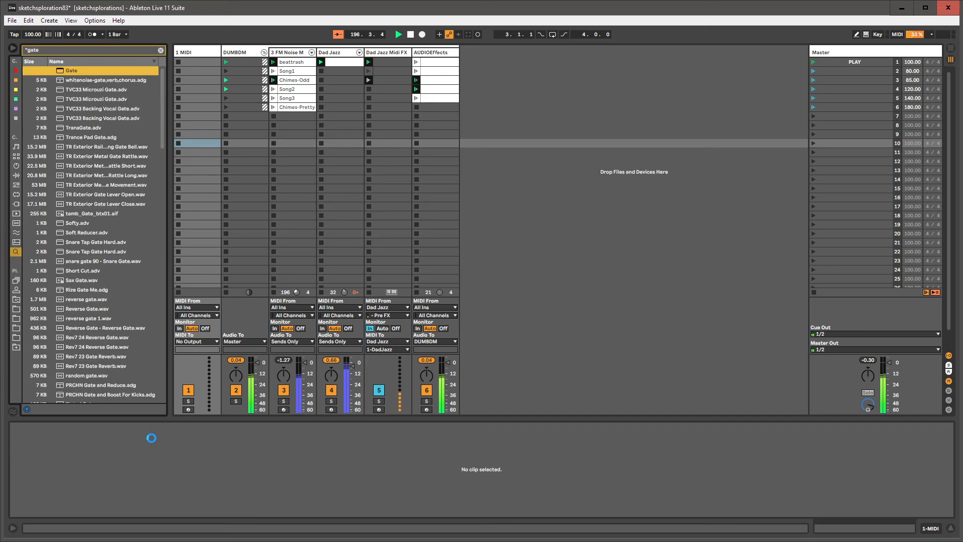
Step: Set the Gate's sidechain audio source to the DUMBDM group
click(65, 452)
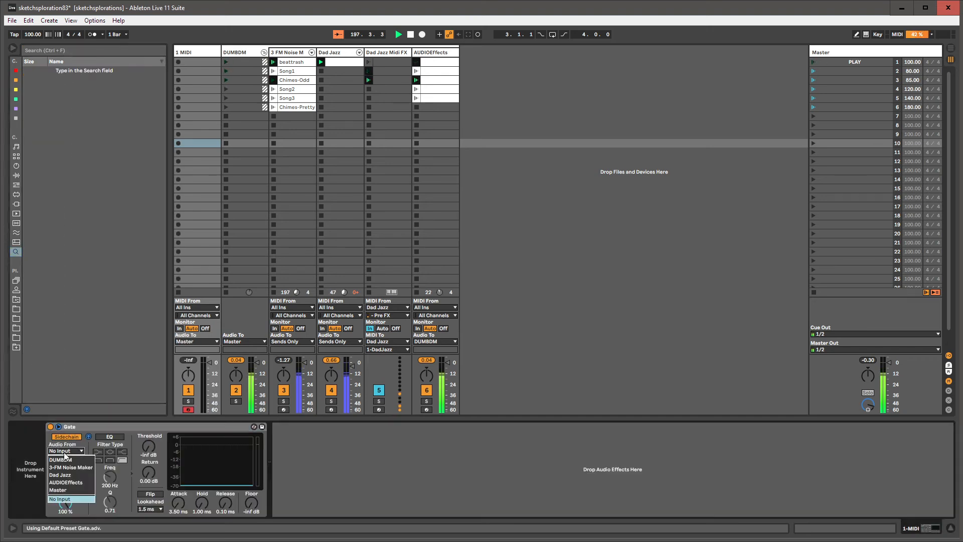
click(67, 460)
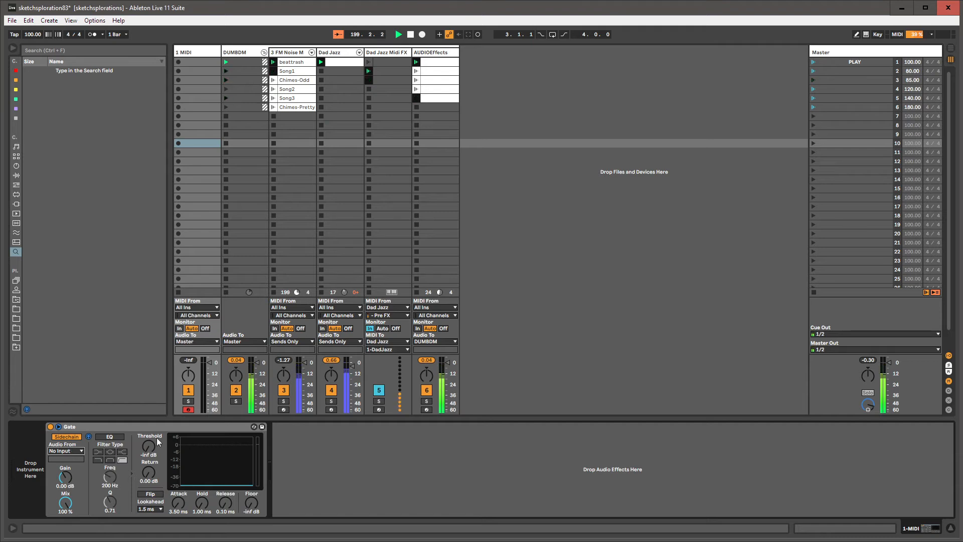
click(121, 427)
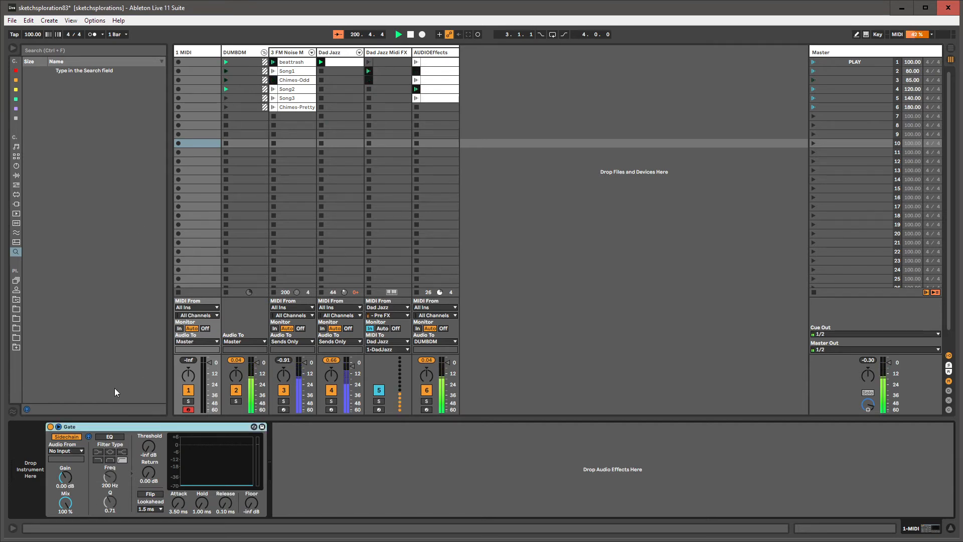
click(70, 452)
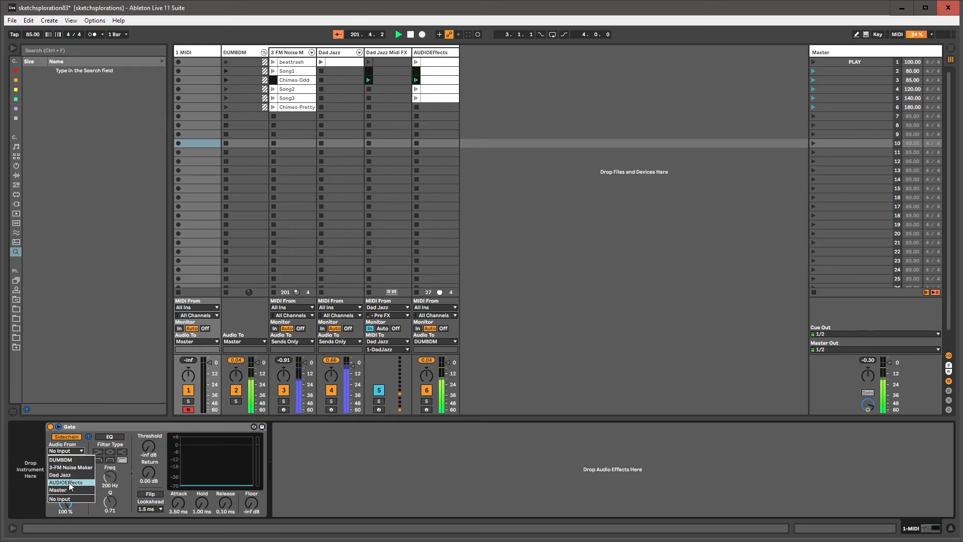
click(72, 459)
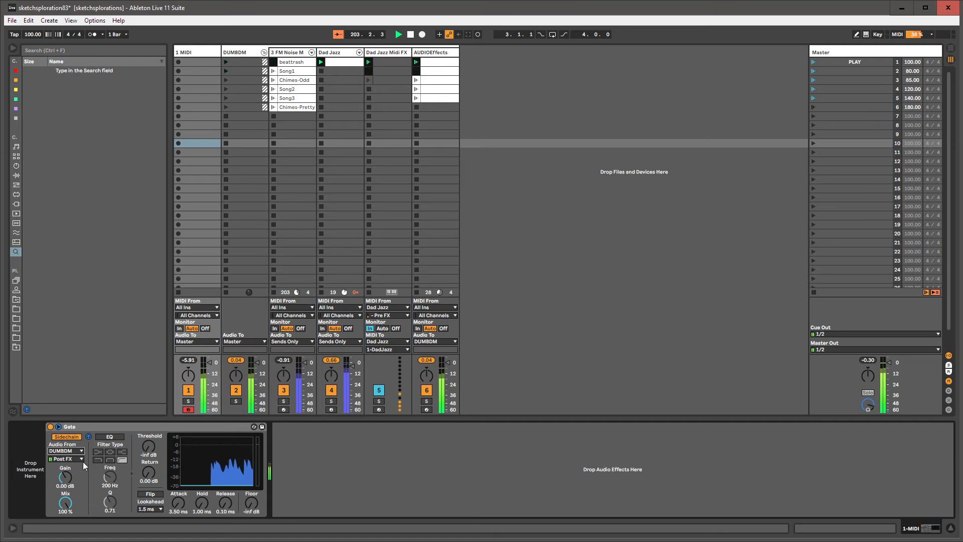
Step: Route the DUMBDM group's audio output to Sends Only
click(258, 341)
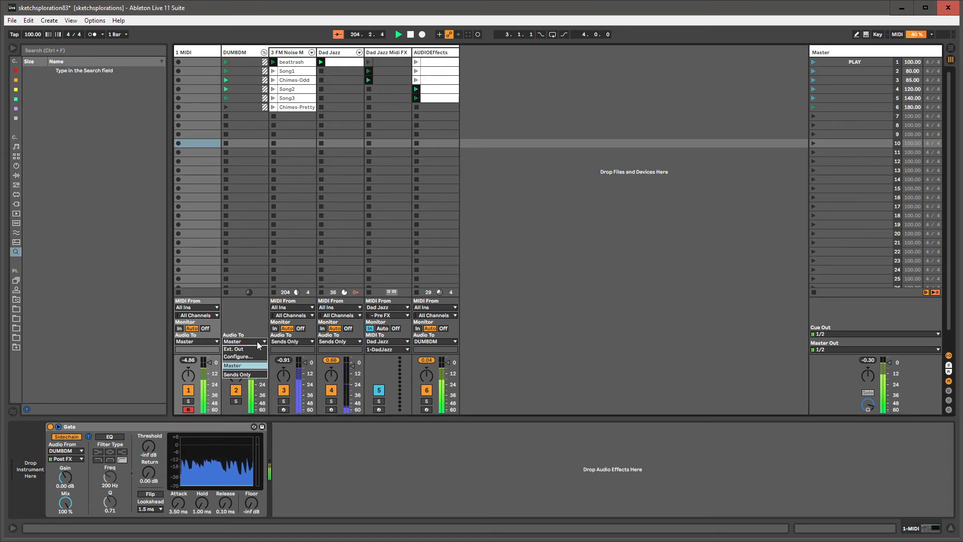
click(250, 375)
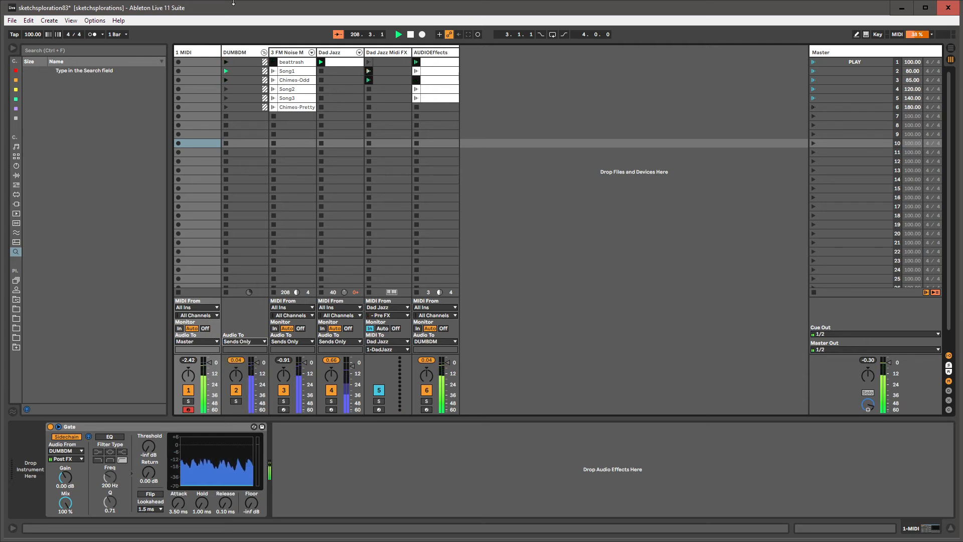
Step: Remove the stop buttons from all empty clip slots across the tracks
drag(205, 60, 257, 325)
key(ctrl+e)
scroll(605, 157, up, 2)
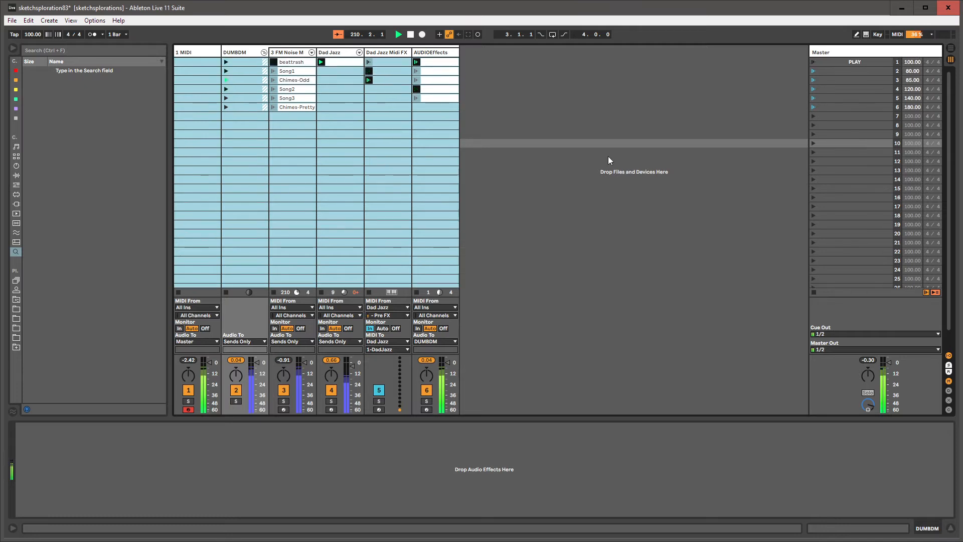
Step: Delete the empty scenes 7 through 28, leaving the six tempo scenes
click(853, 121)
click(853, 112)
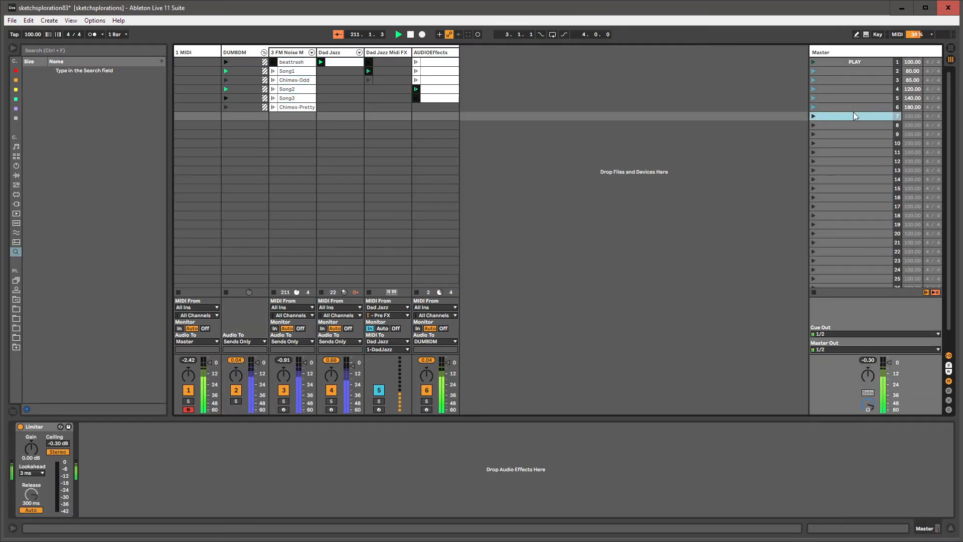
scroll(853, 112, down, 1)
shift+click(860, 282)
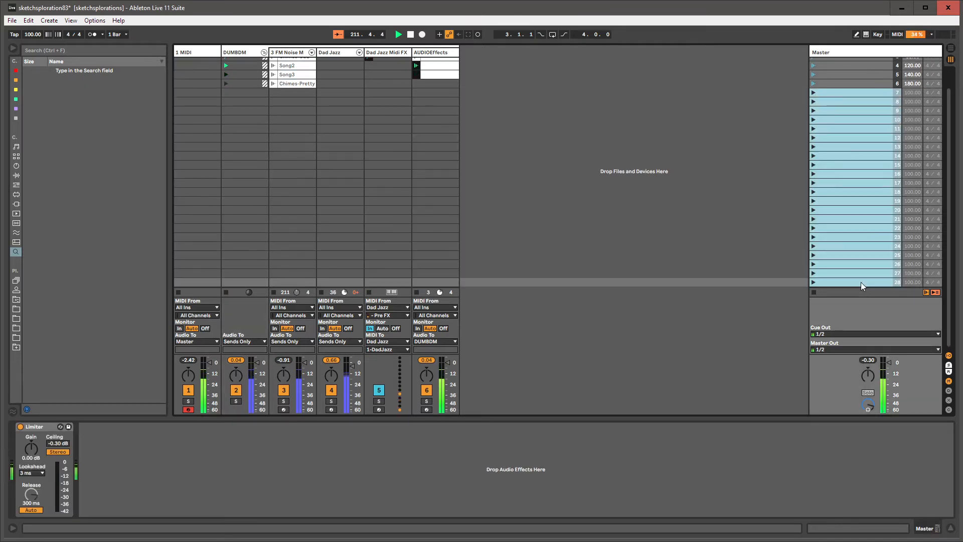
key(Delete)
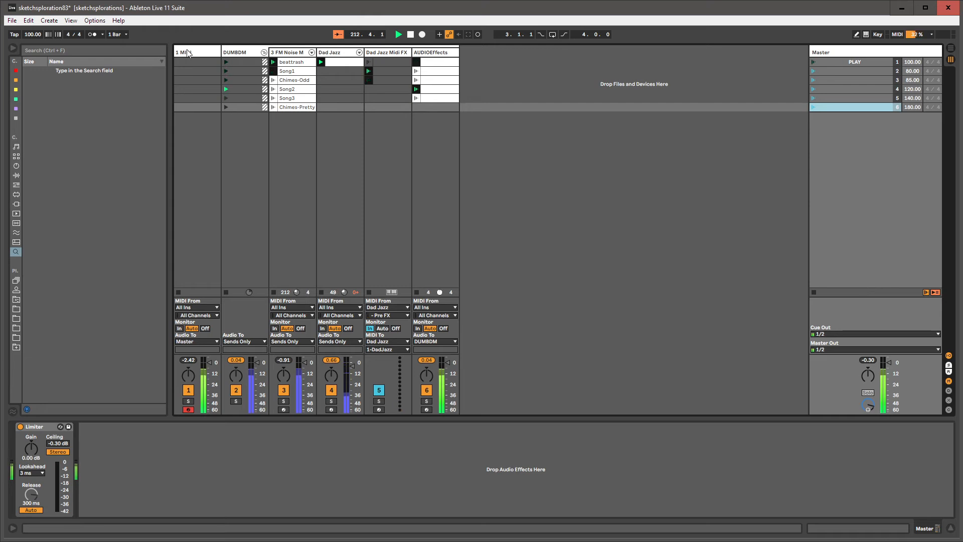
Step: Create an empty clip in the first slot of the 1 MIDI track and launch it
double_click(204, 62)
click(178, 63)
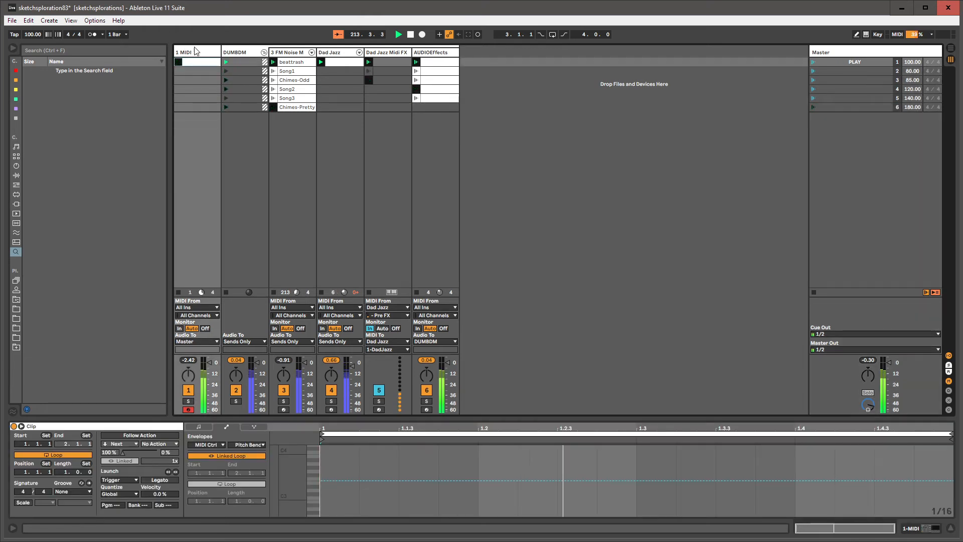
Step: Load Fragulator.amxd from the project's Max Audio folder after the Gate on the 1 MIDI track
click(195, 52)
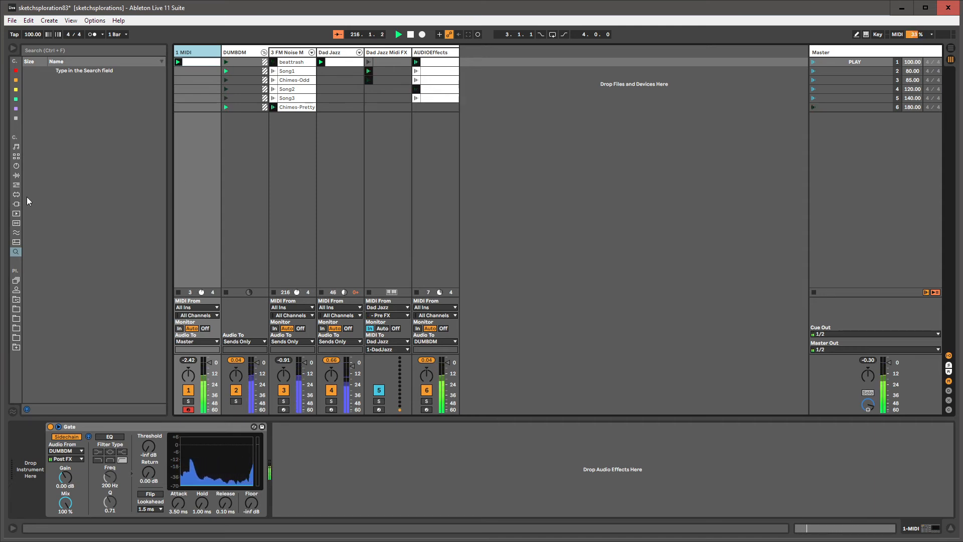
click(16, 176)
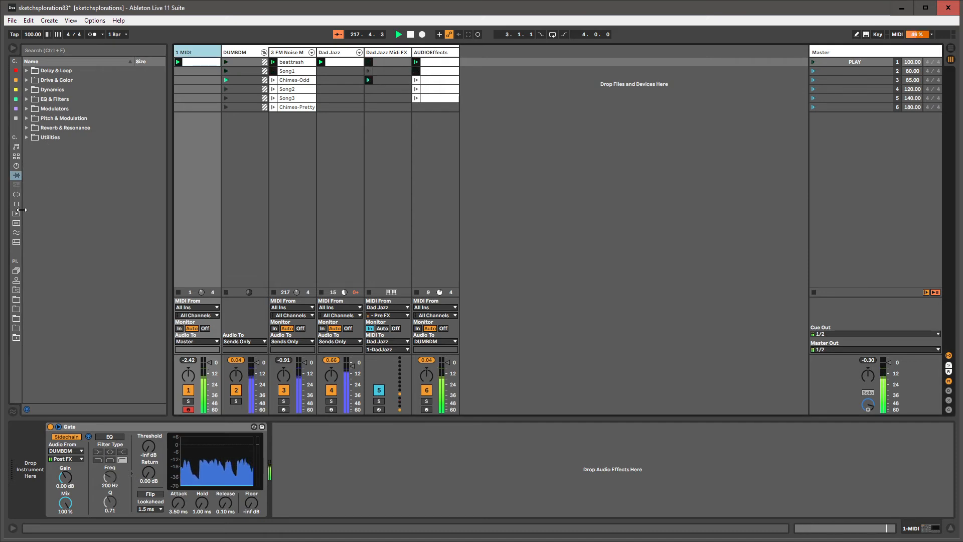
click(15, 289)
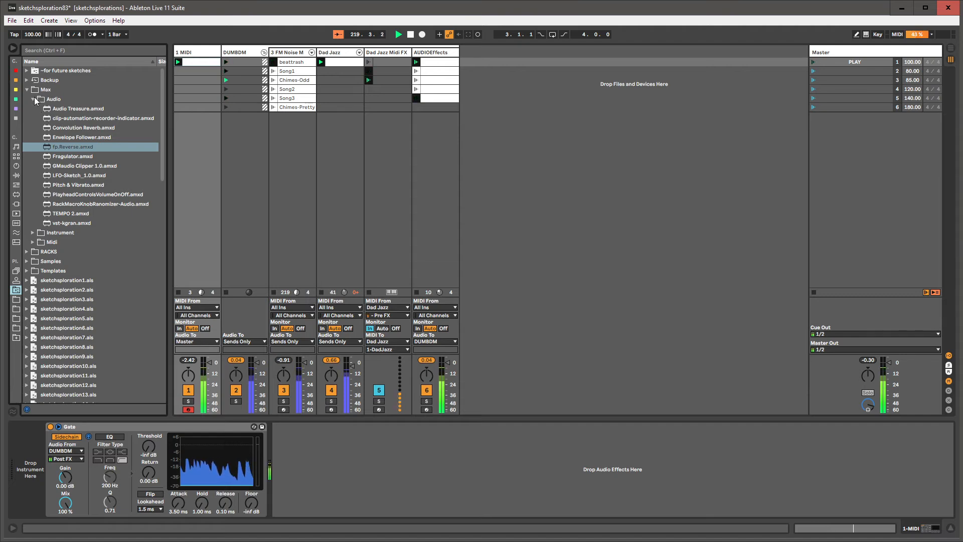
click(64, 155)
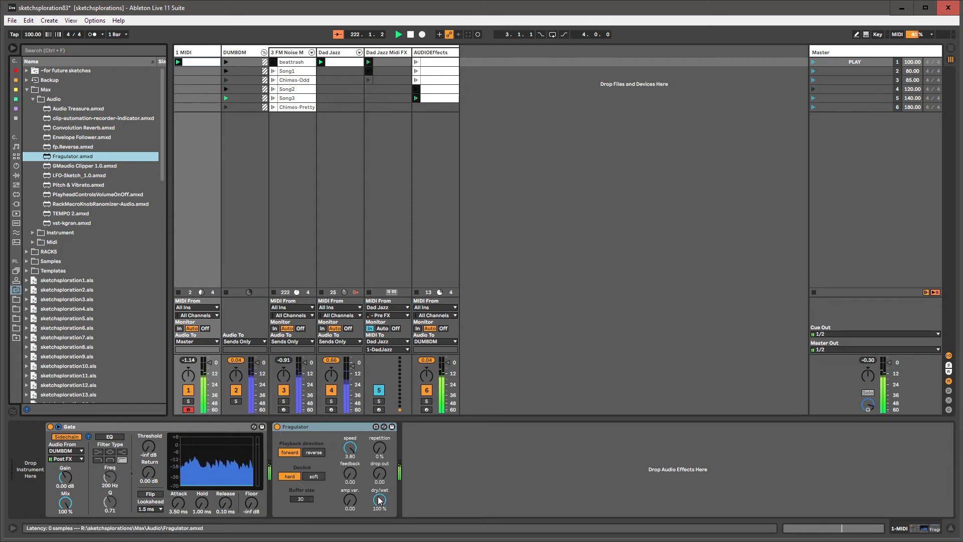
Step: Set the loop length of the 1 MIDI clip to 8 bars, with the envelope loop linked
mouse_move(380, 500)
mouse_down()
mouse_move(381, 534)
mouse_move(381, 500)
mouse_up()
click(202, 59)
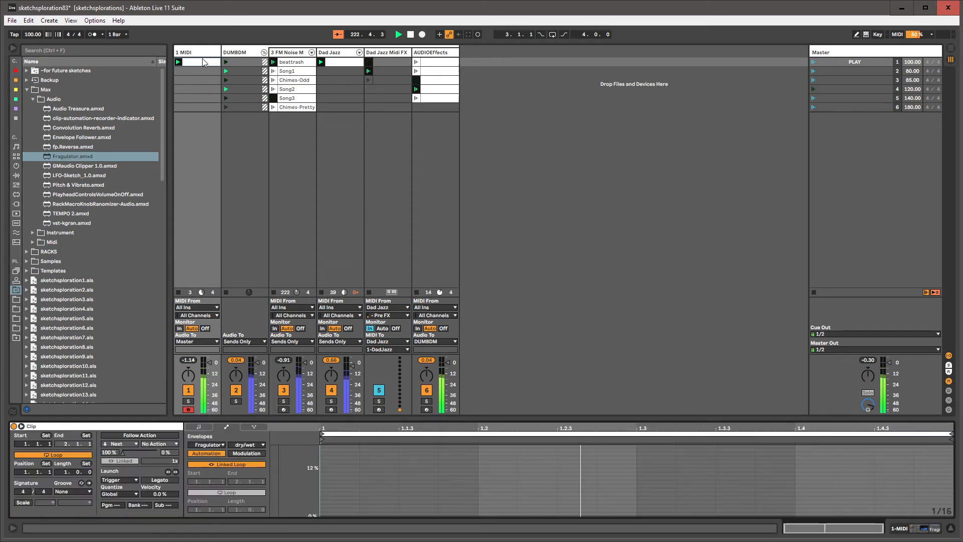
click(215, 465)
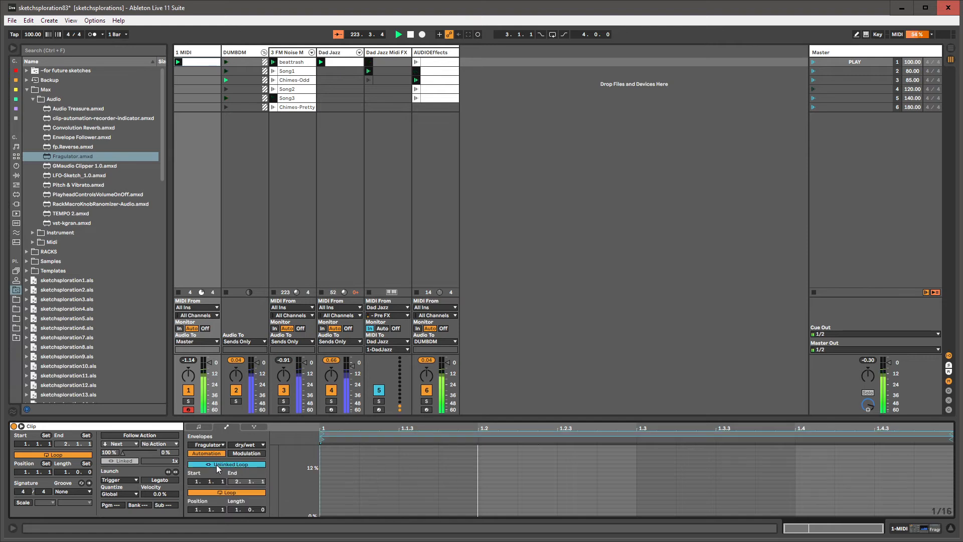
click(243, 465)
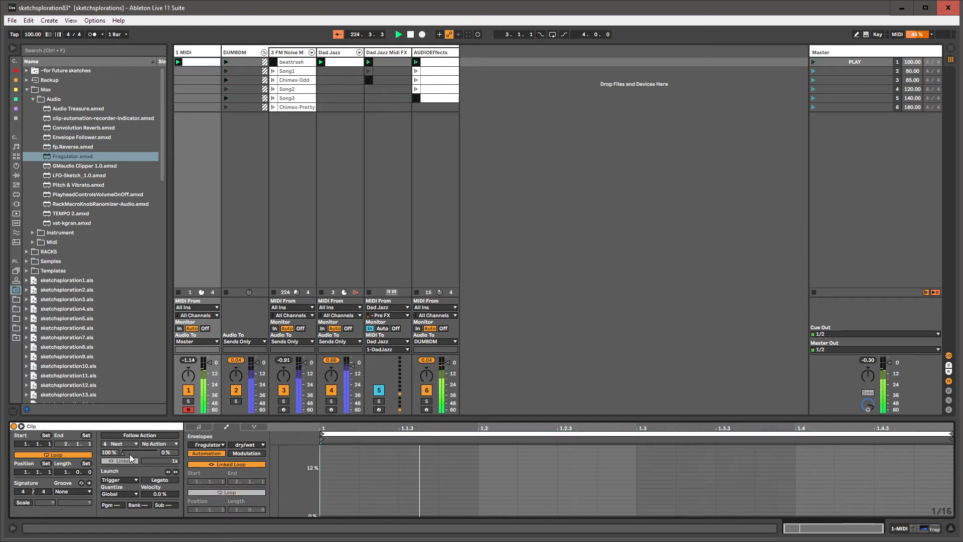
click(64, 475)
key(Up)
key(Up)
key(Up)
key(Up)
key(Up)
key(Up)
key(Up)
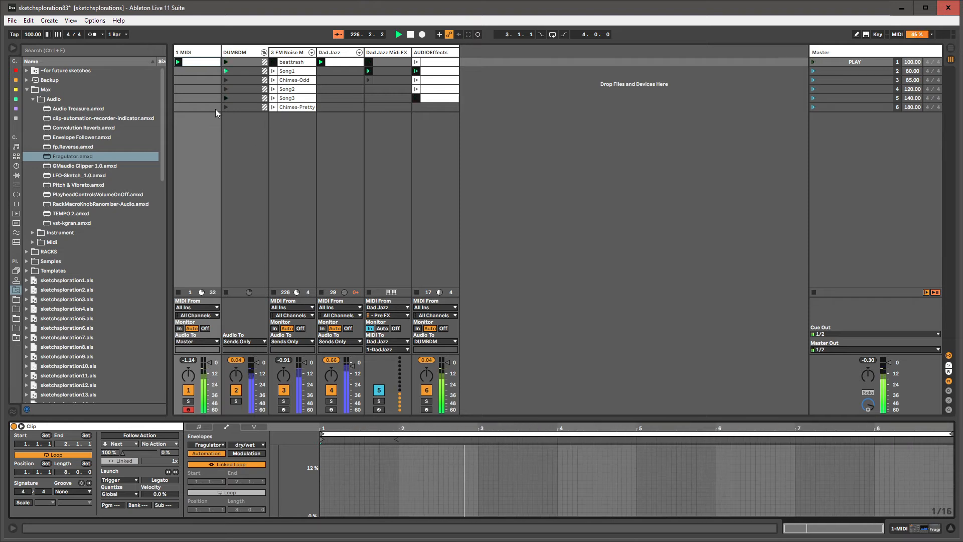
Step: Set the Fragulator to forward playback, soft declick and a buffer size of 103
click(203, 54)
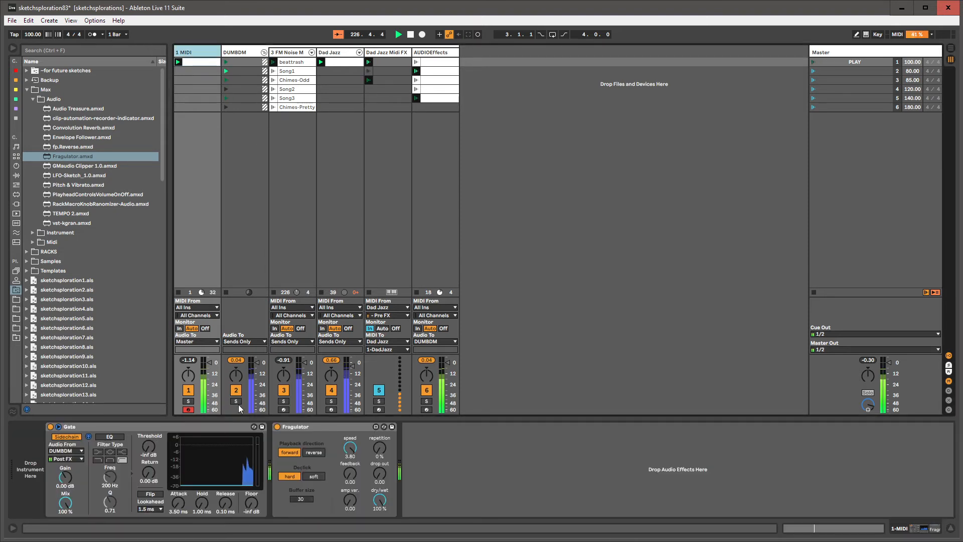
click(323, 427)
click(314, 453)
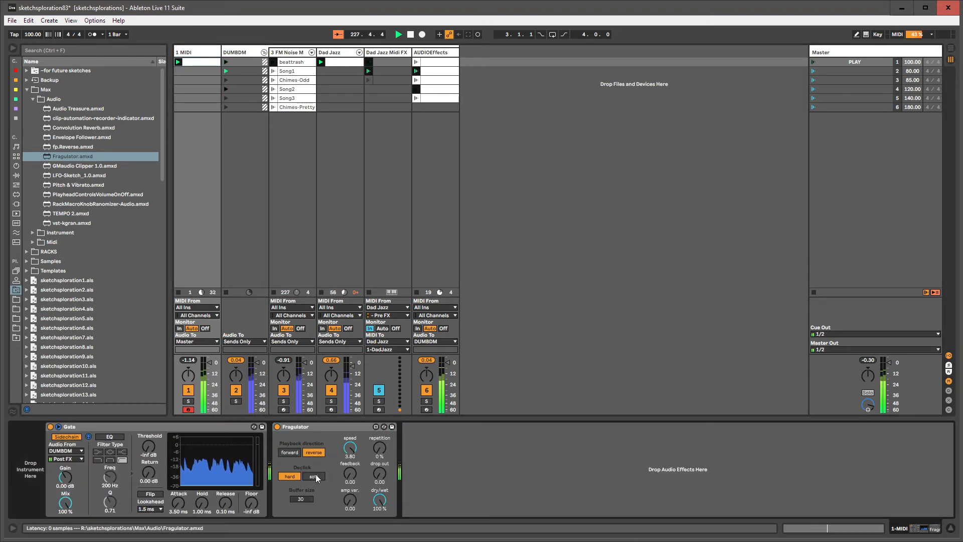
click(314, 475)
click(291, 453)
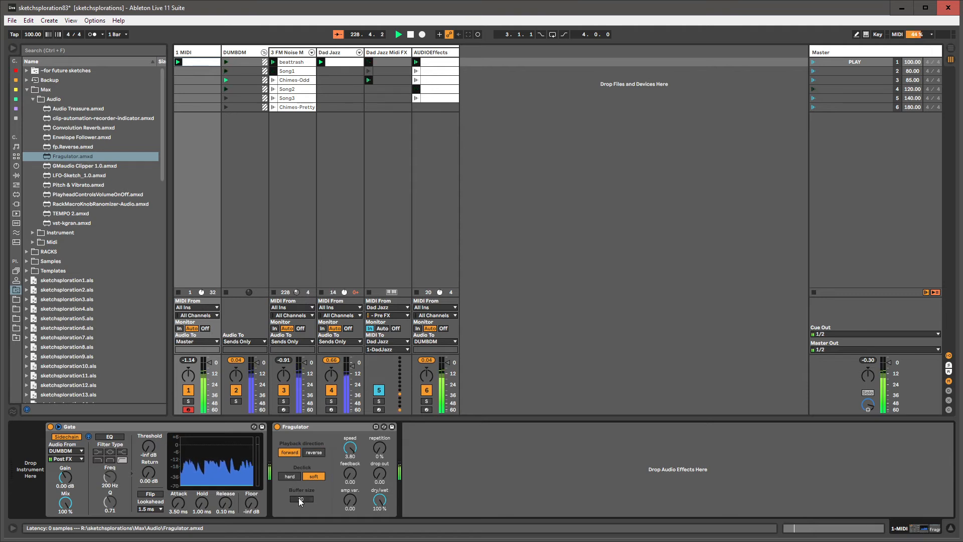
mouse_move(299, 498)
mouse_down()
mouse_move(299, 512)
mouse_move(300, 481)
mouse_up()
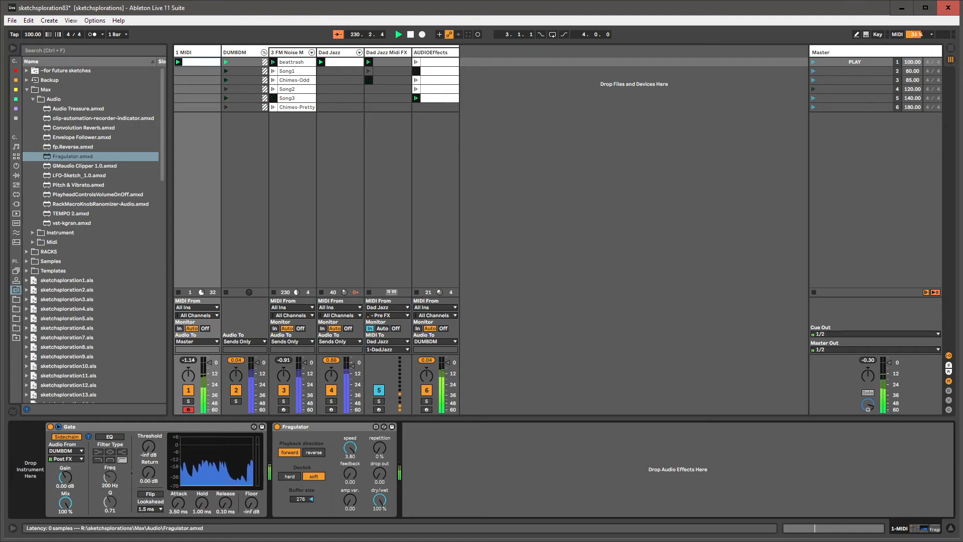
right_click(299, 499)
click(294, 486)
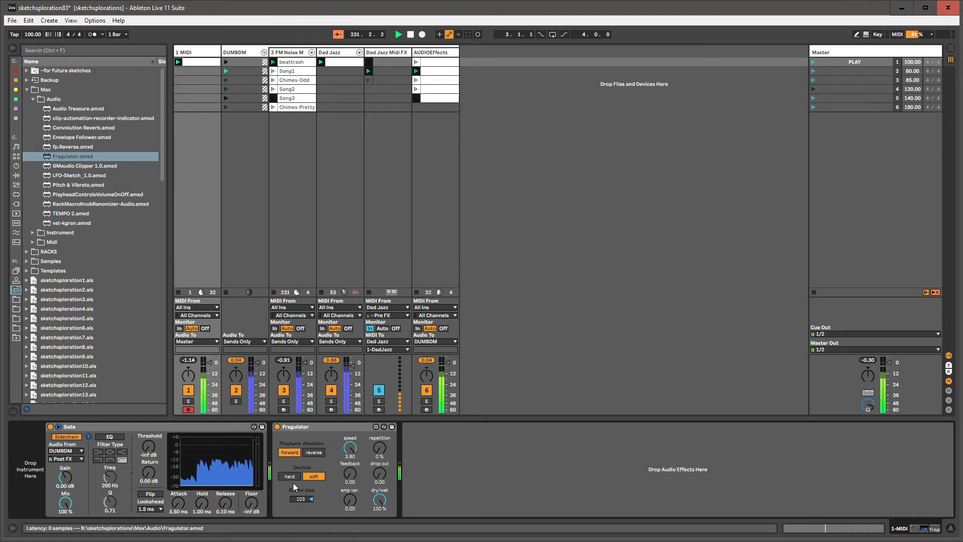
Step: Unlink the clip's Fragulator buffer envelope and set its start to 1.4.1 and loop length to 12.3.0
double_click(298, 497)
key(shift+Tab)
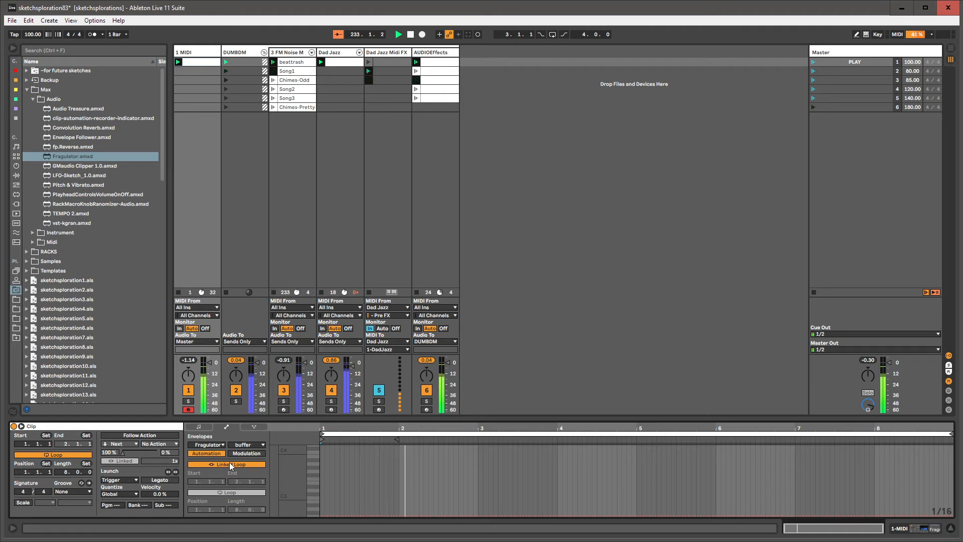
click(21, 426)
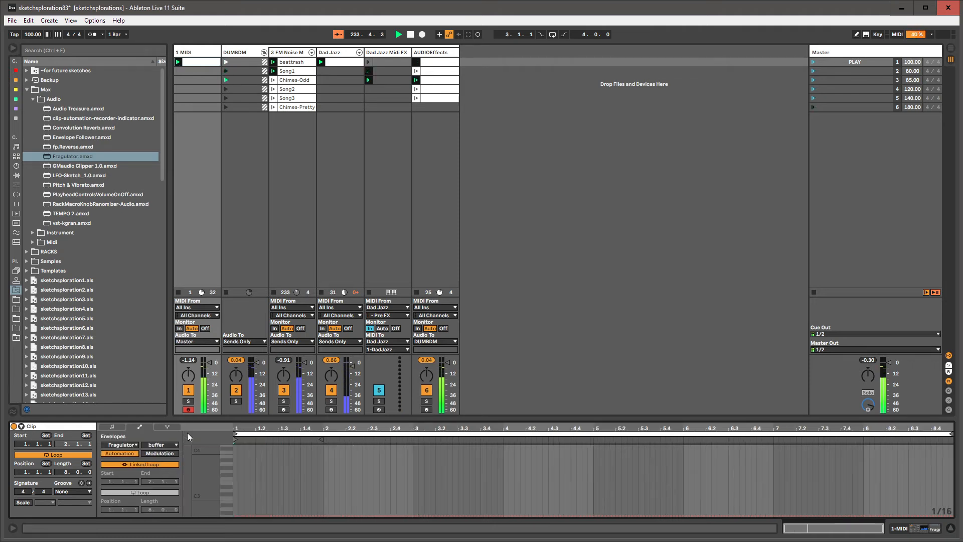
click(142, 465)
drag(149, 510, 149, 505)
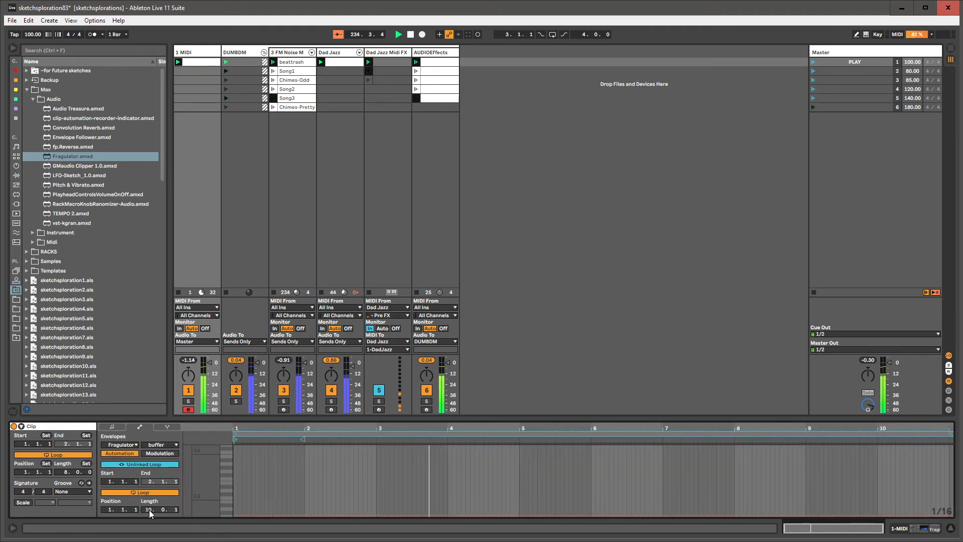
drag(236, 440, 289, 440)
drag(950, 435, 953, 434)
Step: Record varying buffer size movements on the Fragulator as automation in the 1 MIDI clip
key(shift+Tab)
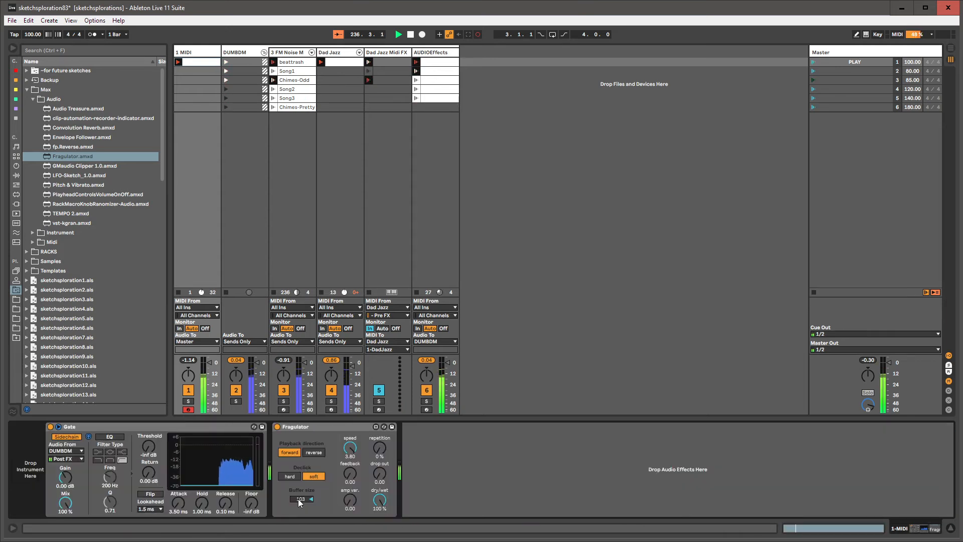
mouse_move(298, 499)
mouse_down()
mouse_move(298, 465)
mouse_move(298, 501)
mouse_up()
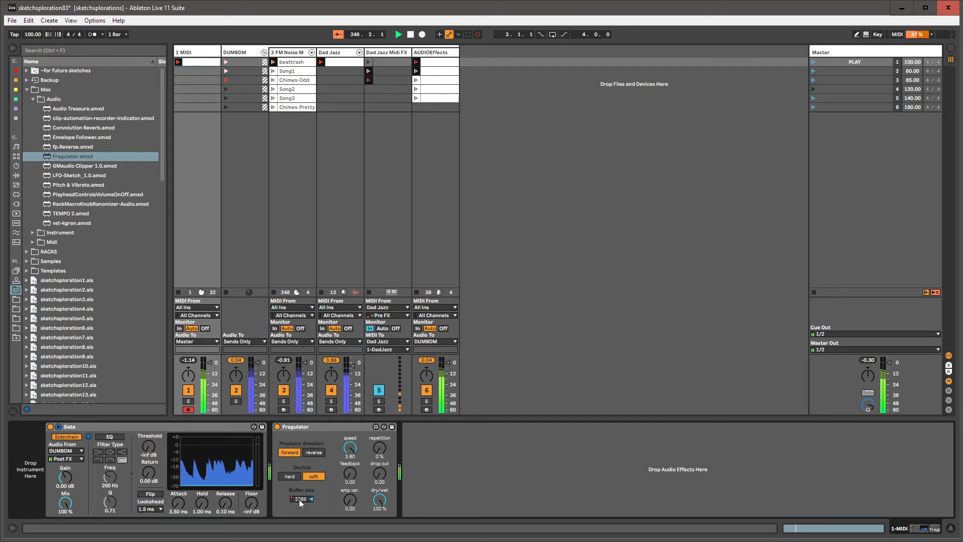
key(shift+Tab)
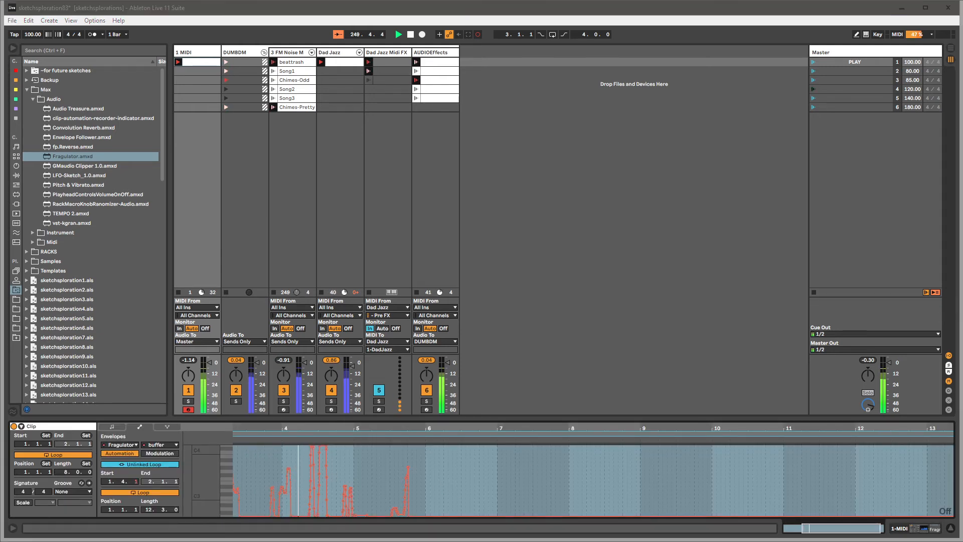
click(534, 473)
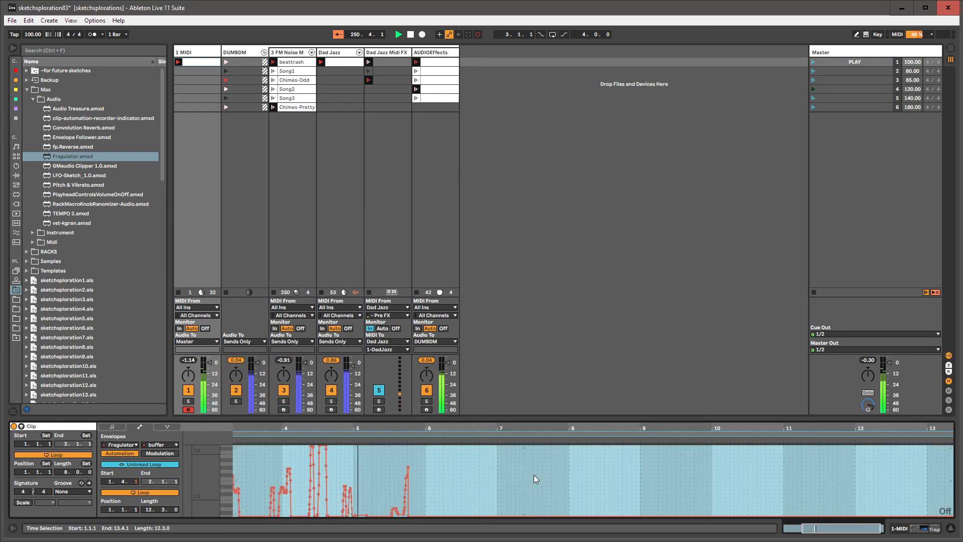
right_click(534, 474)
key(Escape)
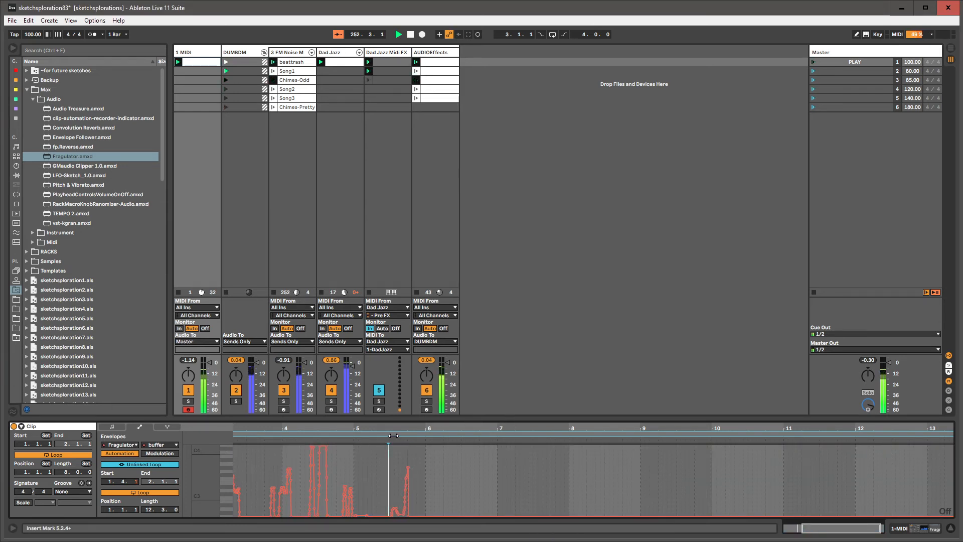
Step: Duplicate the recorded buffer automation from about 1.2.3 to 8.1.3 into the rest of the envelope loop
drag(249, 473, 254, 472)
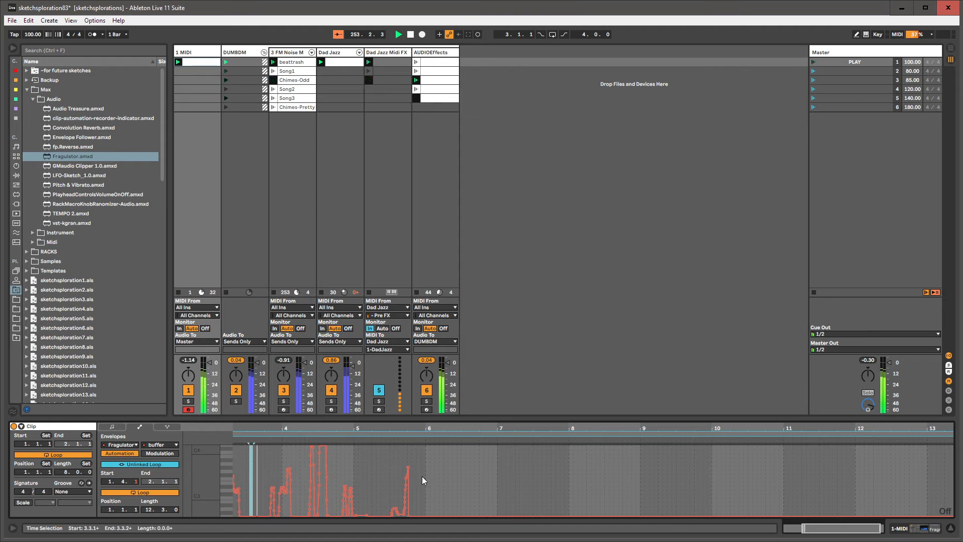
drag(423, 477, 640, 489)
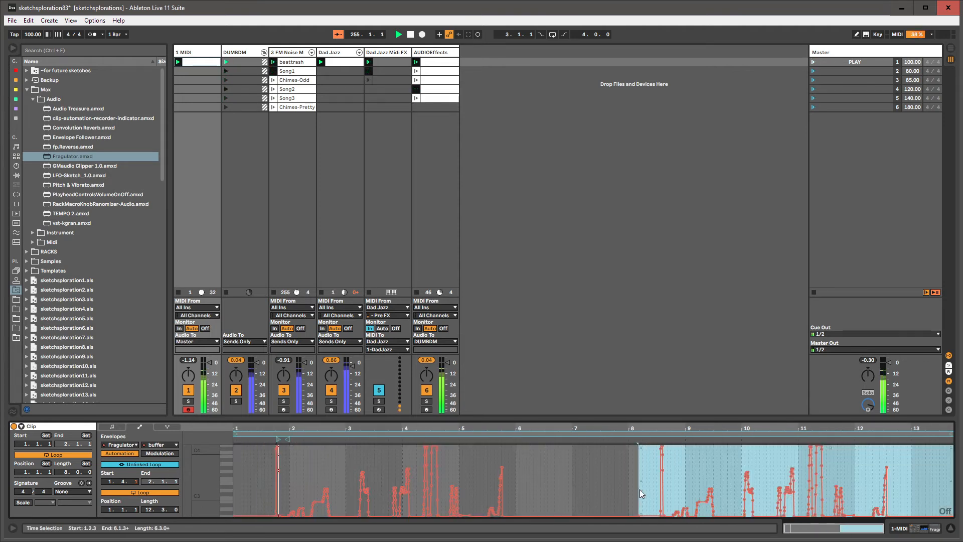
click(539, 492)
key(ctrl+a)
right_click(487, 477)
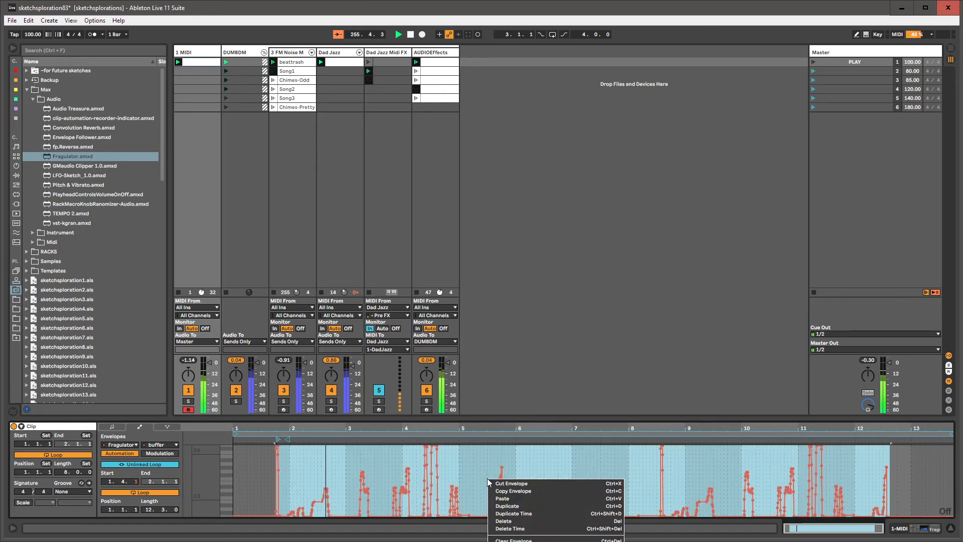
key(Escape)
Step: Set the Fragulator to reverse playback with soft declick and lower its dry/wet to 41 %
key(shift+Tab)
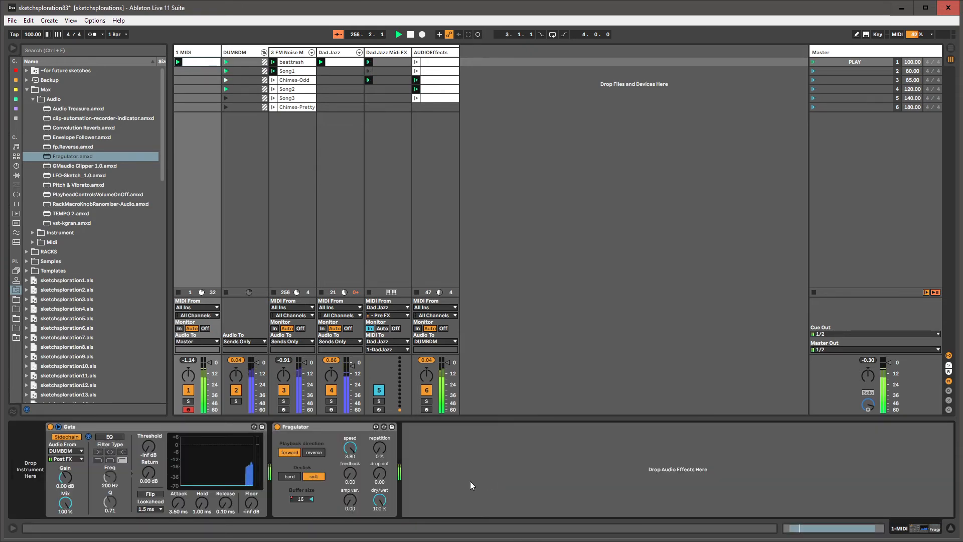
click(291, 476)
click(314, 476)
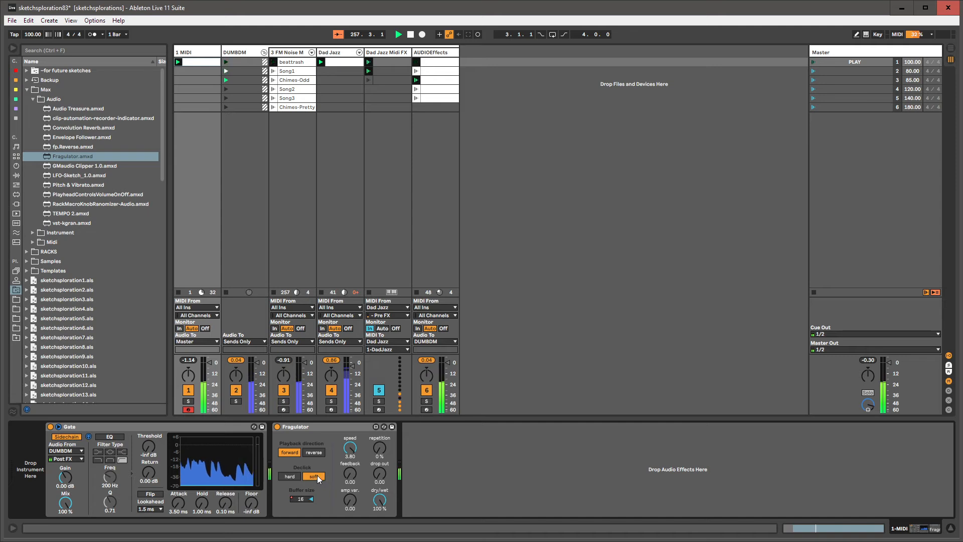
click(306, 453)
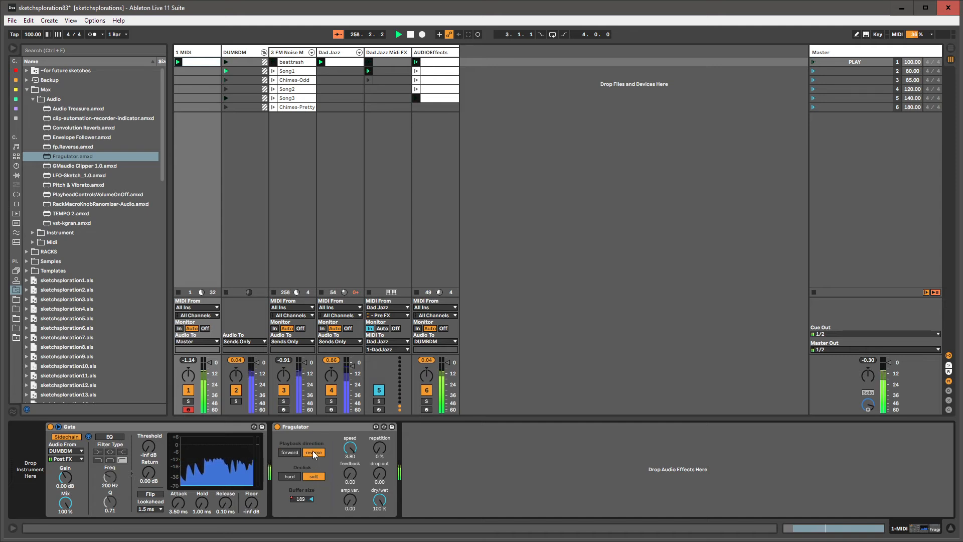
drag(377, 498, 377, 526)
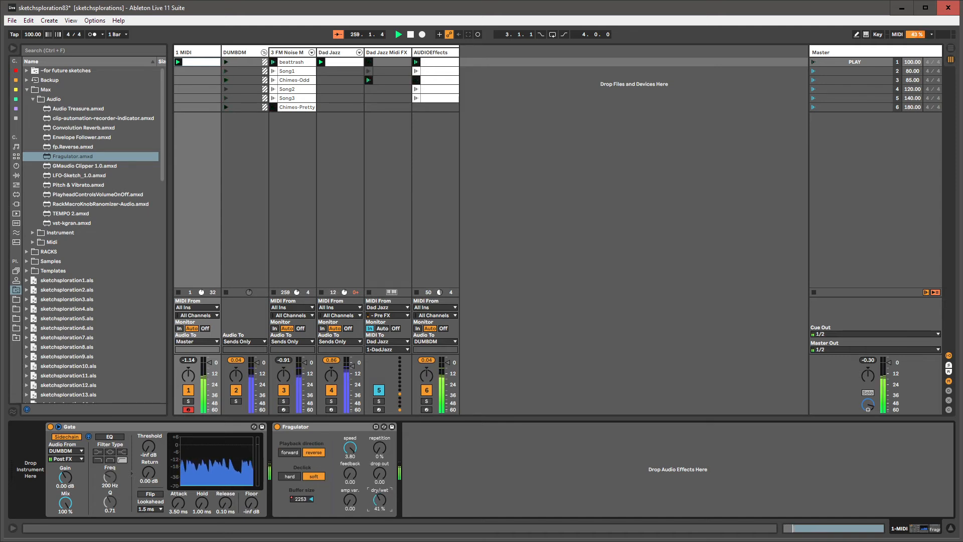
Step: Record alternating forward and reverse playback direction changes on the Fragulator as clip automation
click(290, 452)
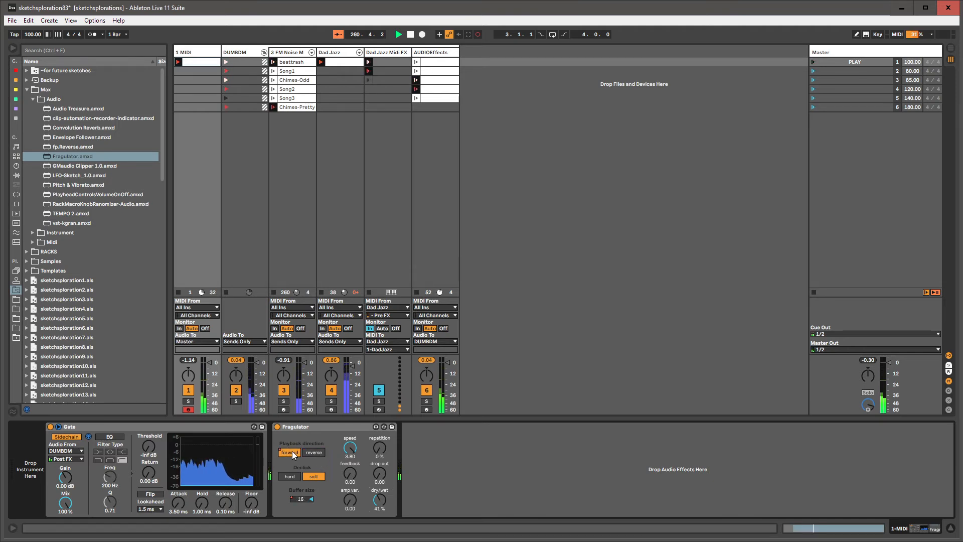
click(310, 451)
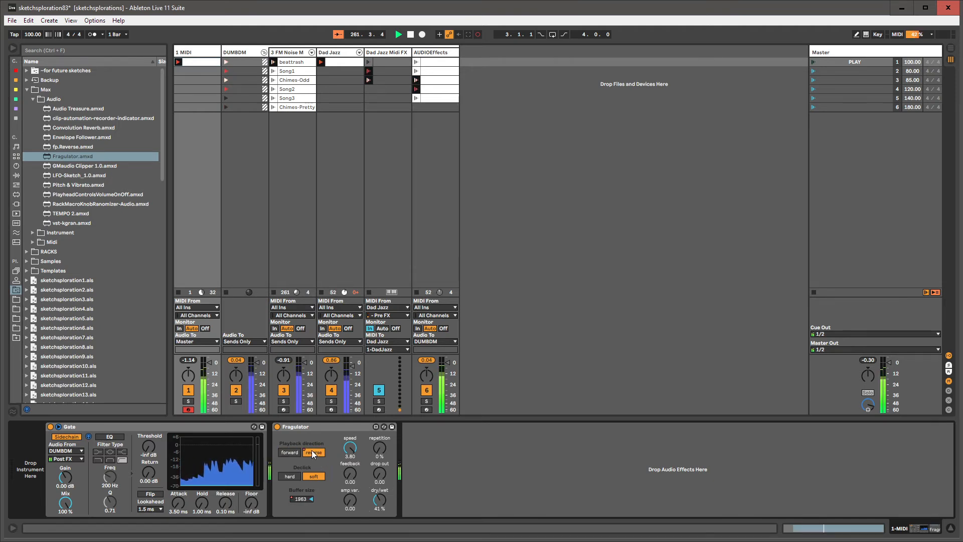
click(313, 452)
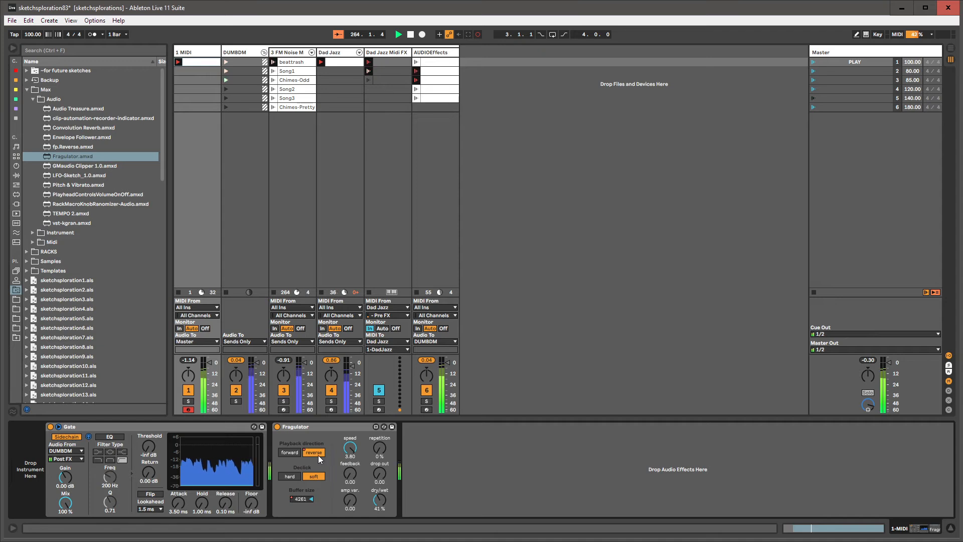
click(308, 454)
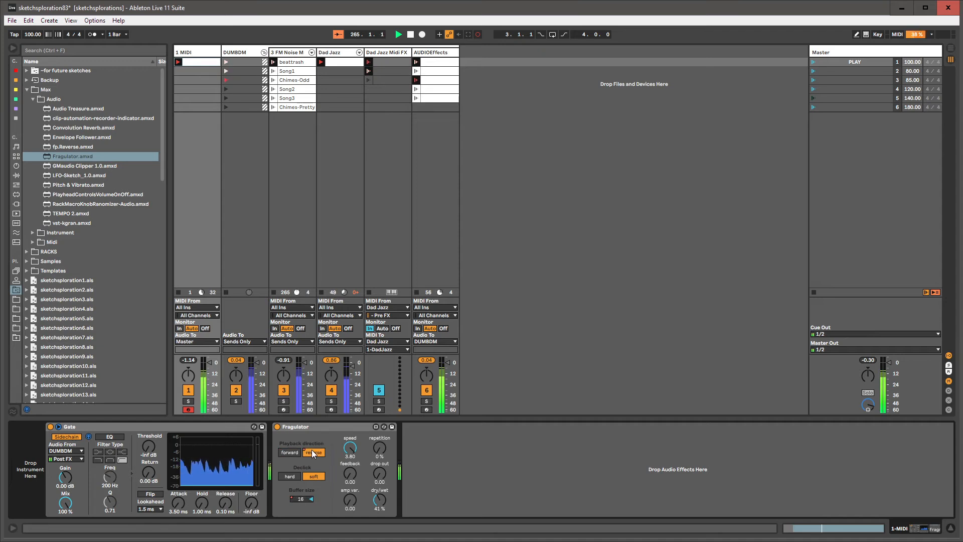
Step: Duplicate and copy the recorded playback direction automation through the rest of the envelope up to the end of bar 8
key(shift+Tab)
click(333, 460)
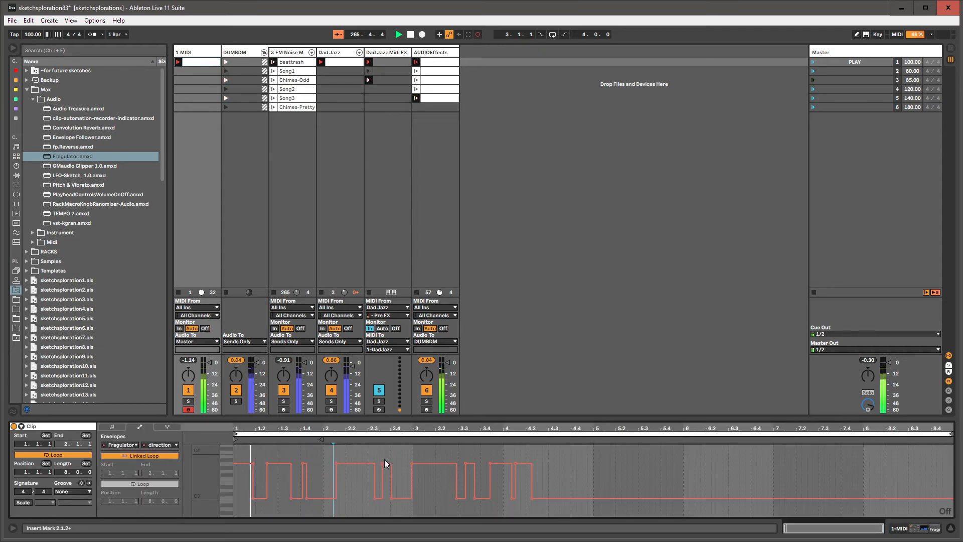
drag(560, 462, 260, 454)
key(ctrl+d)
click(566, 467)
drag(561, 462, 823, 456)
key(ctrl+c)
click(442, 448)
key(ctrl+v)
key(ctrl+c)
click(874, 455)
key(ctrl+v)
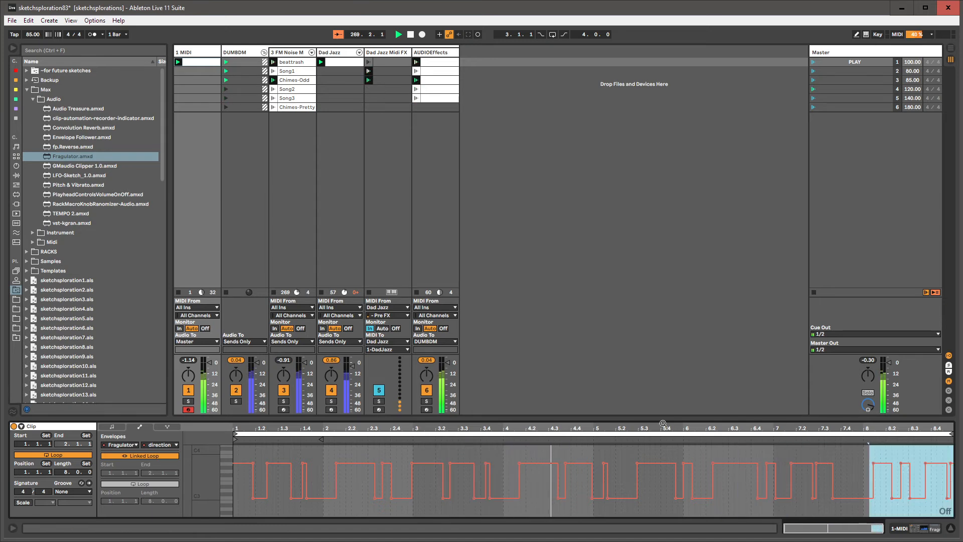
Step: Unlink the direction envelope from the clip, extend its loop to a length of 8.0.0, and save the Live set
click(131, 456)
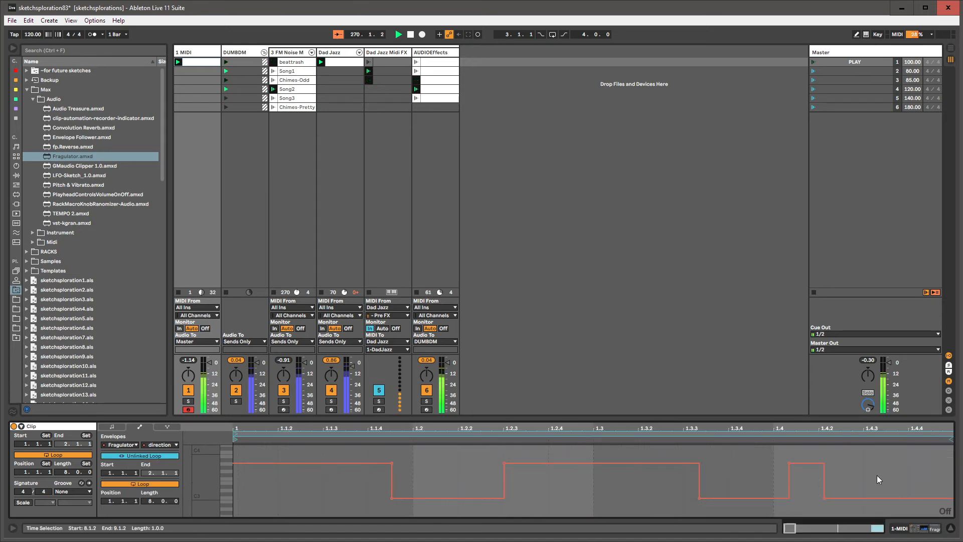
click(951, 434)
drag(951, 434, 947, 434)
key(x)
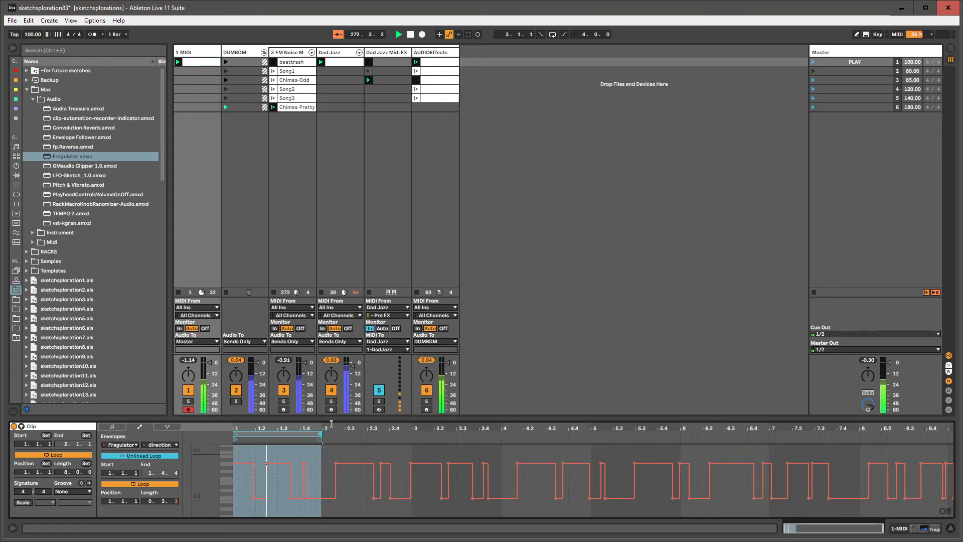
drag(319, 434, 918, 446)
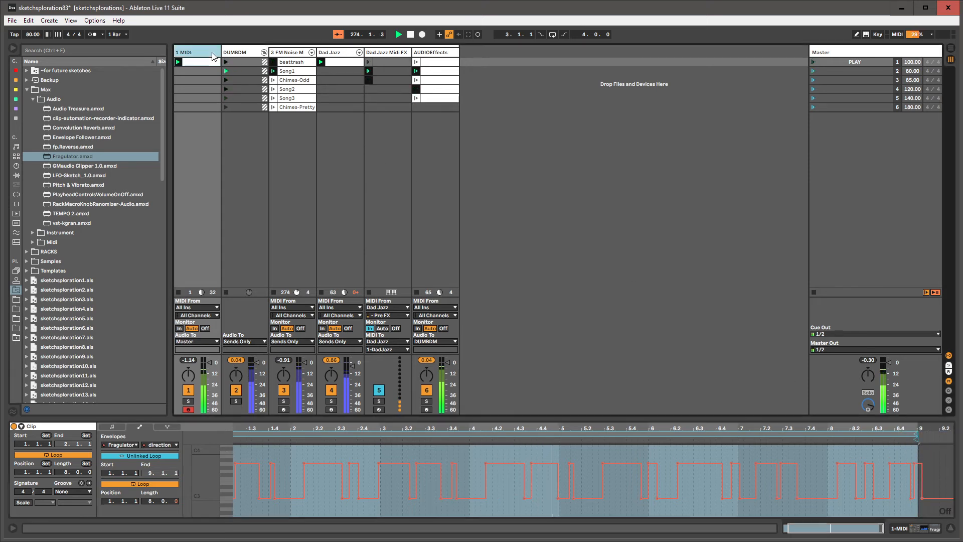
key(shift+Tab)
key(ctrl+s)
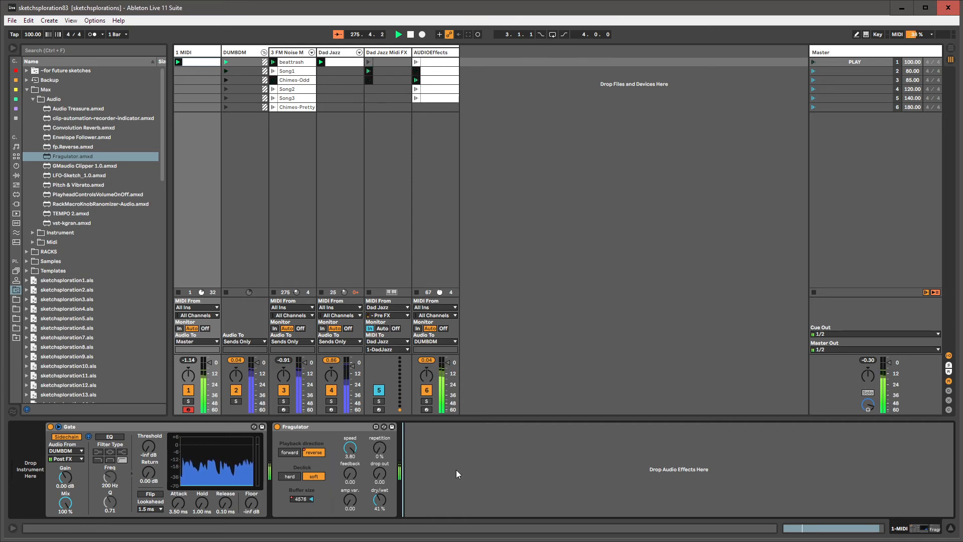
Step: Unlink the clip's Fragulator repetition envelope and set its start to 1.2.1 and loop length to 14.2.3
mouse_move(381, 451)
mouse_down()
mouse_move(381, 396)
mouse_move(381, 451)
mouse_up()
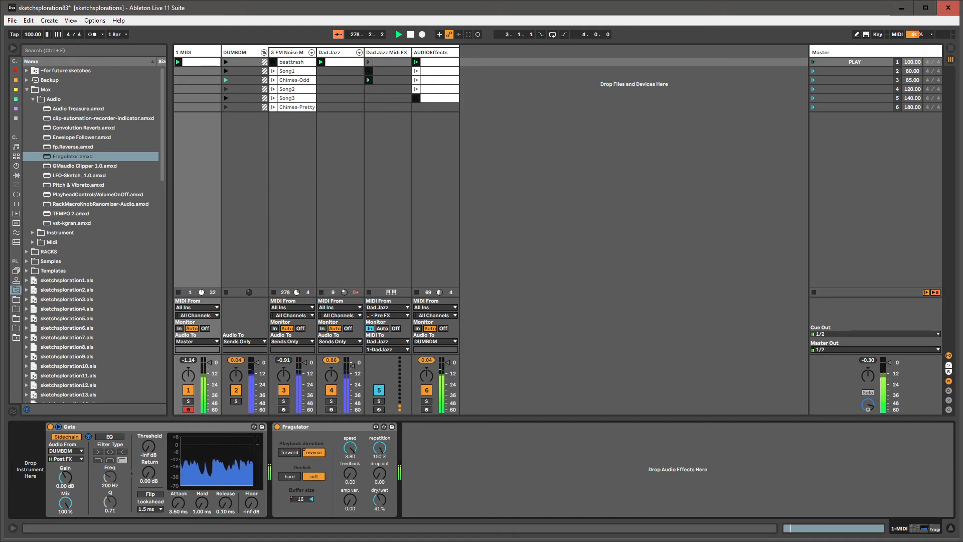
key(shift+Tab)
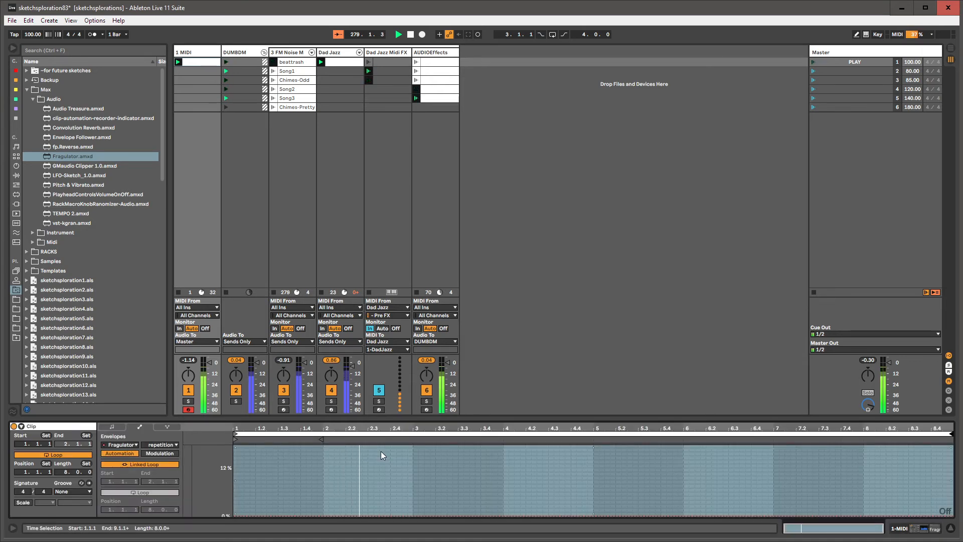
drag(149, 509, 150, 506)
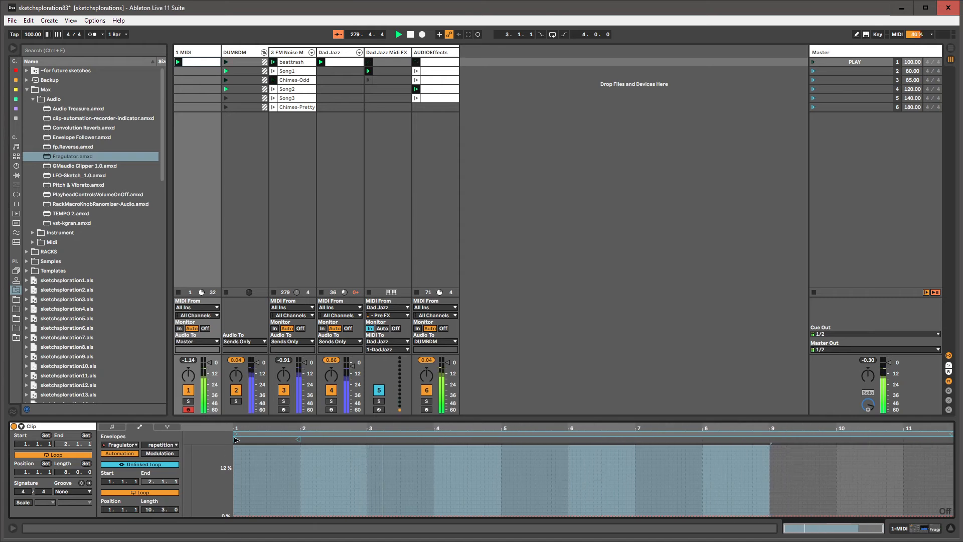
Step: Record varying repetition movements on the Fragulator as automation in the 1 MIDI clip
key(shift+Tab)
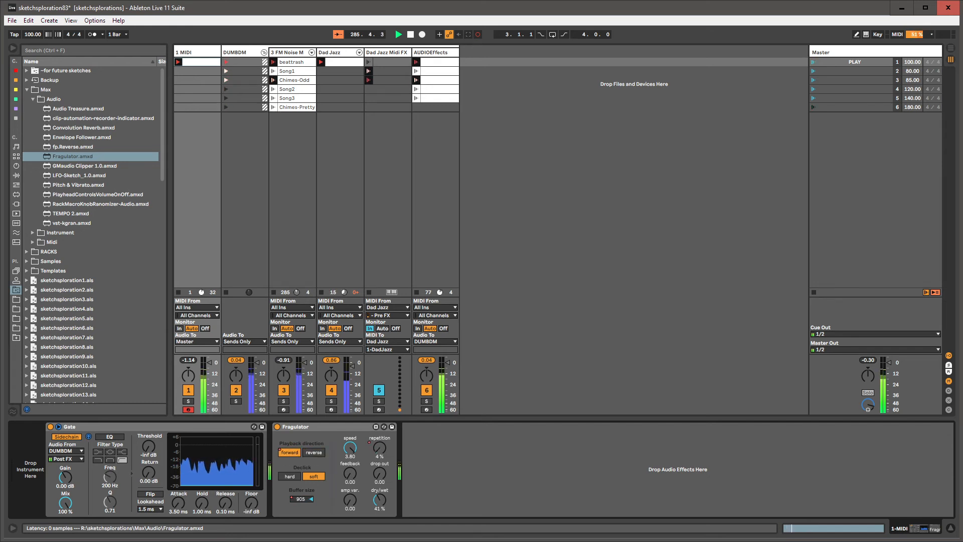
drag(381, 448, 382, 428)
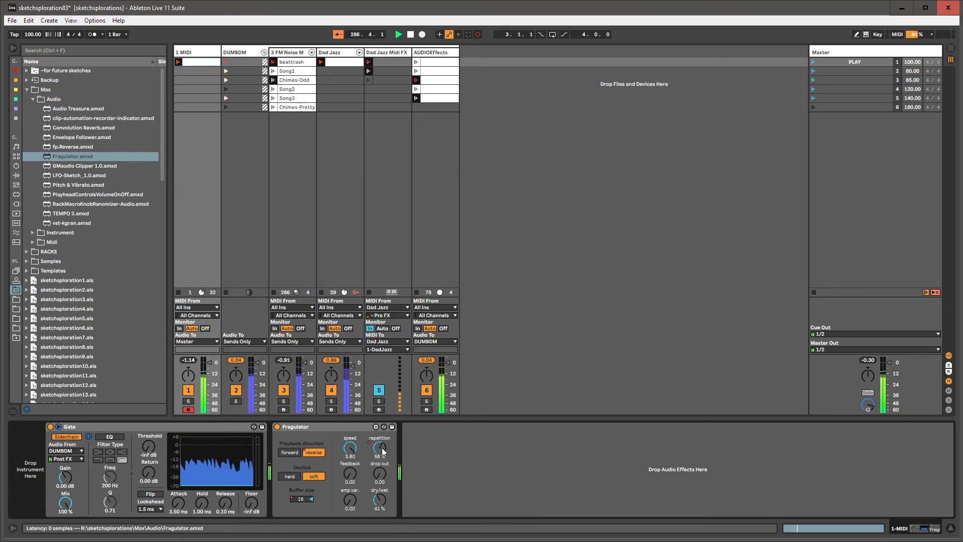
key(ctrl+shift+F9)
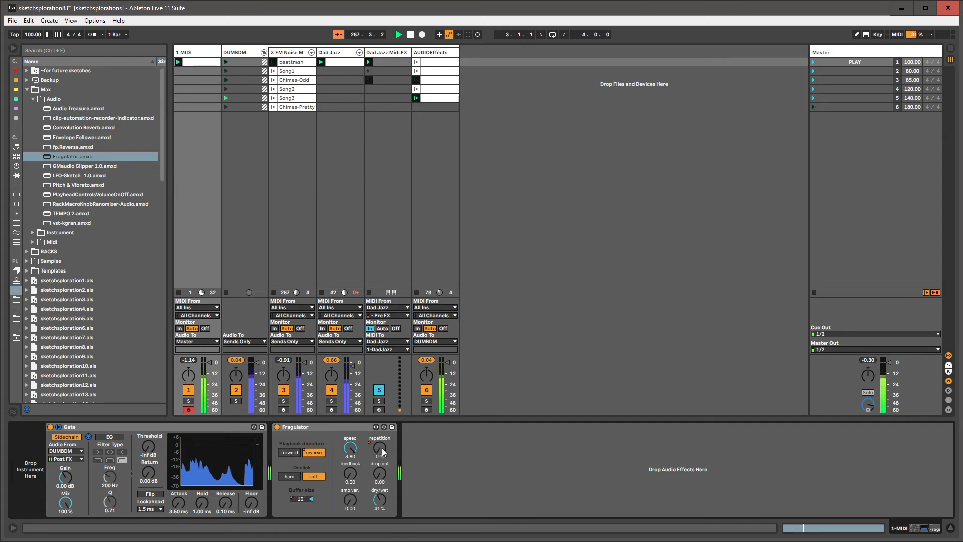
Step: Duplicate the recorded repetition automation into the envelope stretch from about 6.4.3 to 12.4.1
key(shift+Tab)
drag(444, 465, 185, 455)
key(ctrl+d)
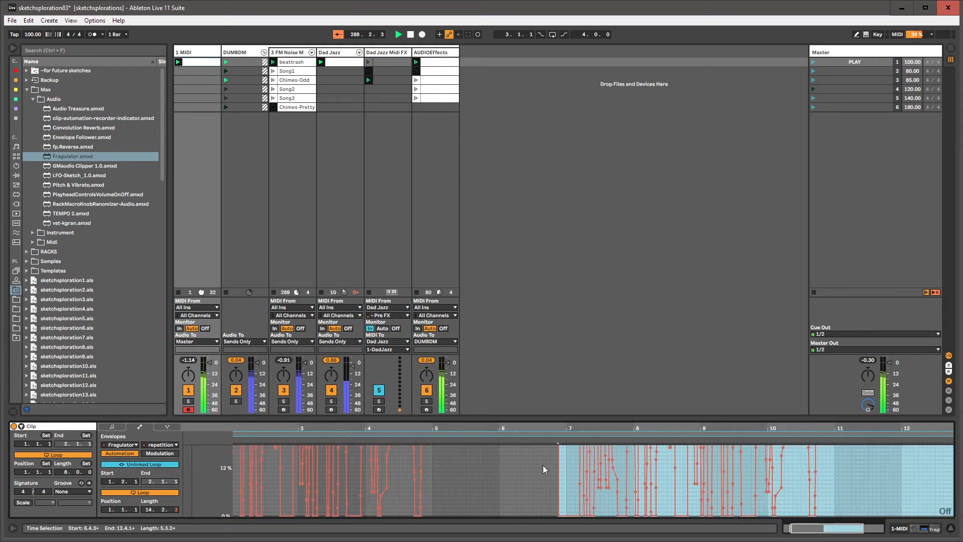
click(525, 474)
key(ctrl+a)
key(shift+Tab)
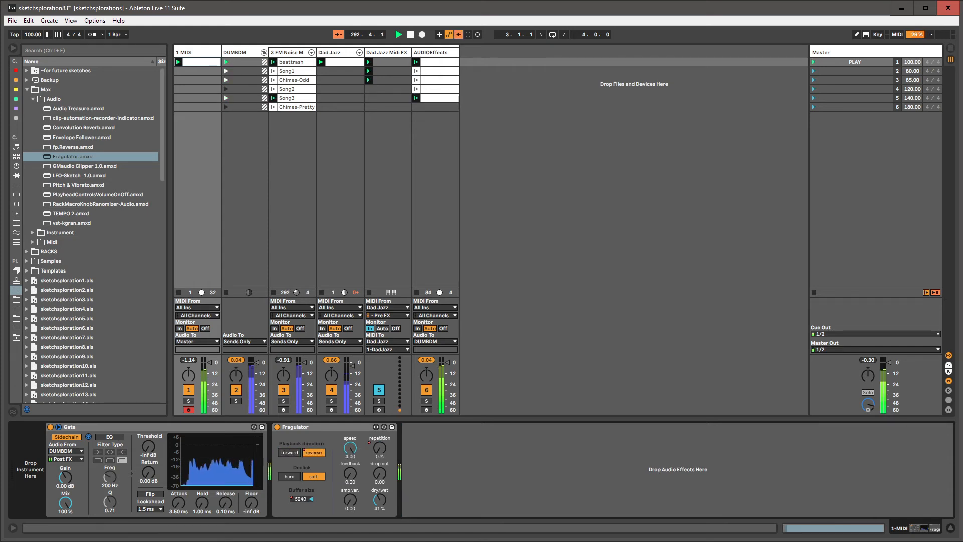
Step: Unlink the clip's Fragulator feedback envelope and set its start to 2.3.4 and loop length to 21.1.2
drag(348, 471, 348, 411)
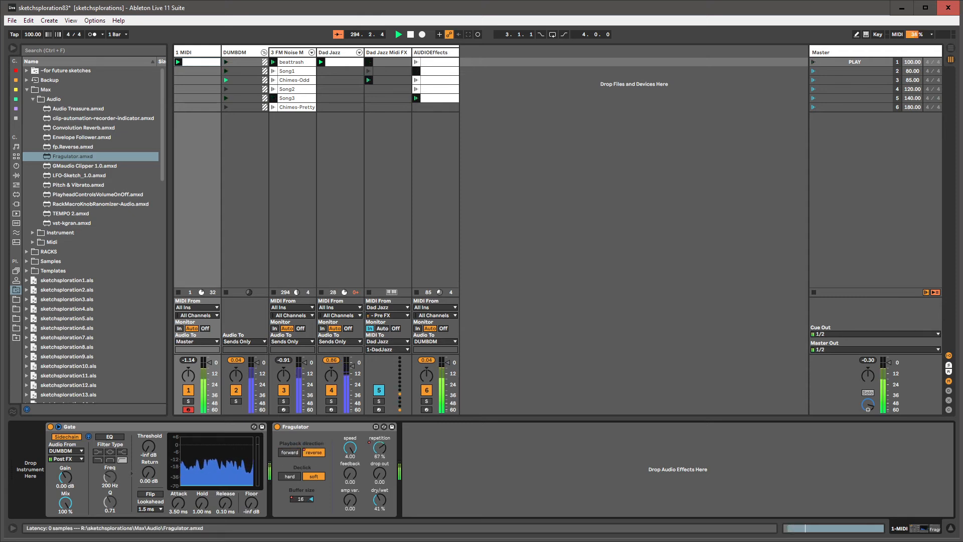
key(shift+Tab)
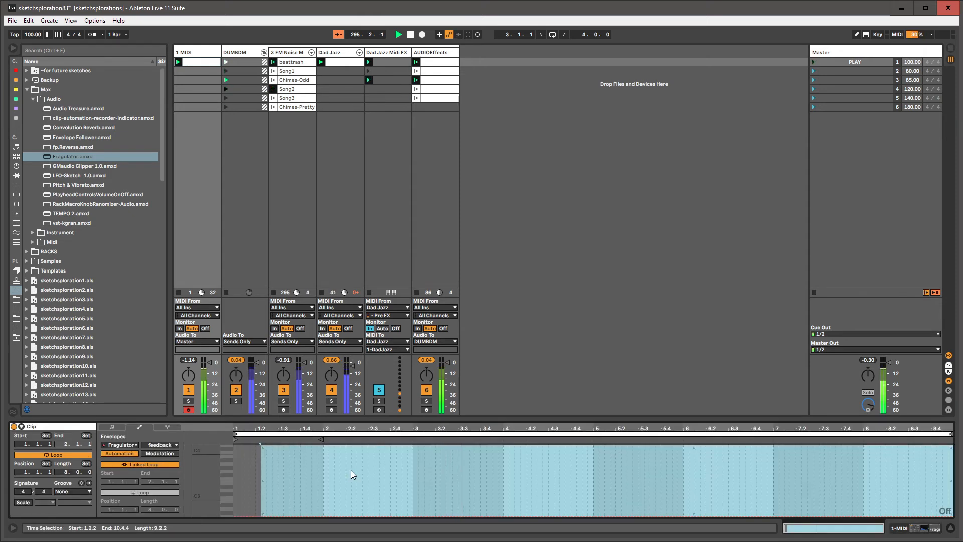
drag(149, 510, 149, 486)
click(241, 450)
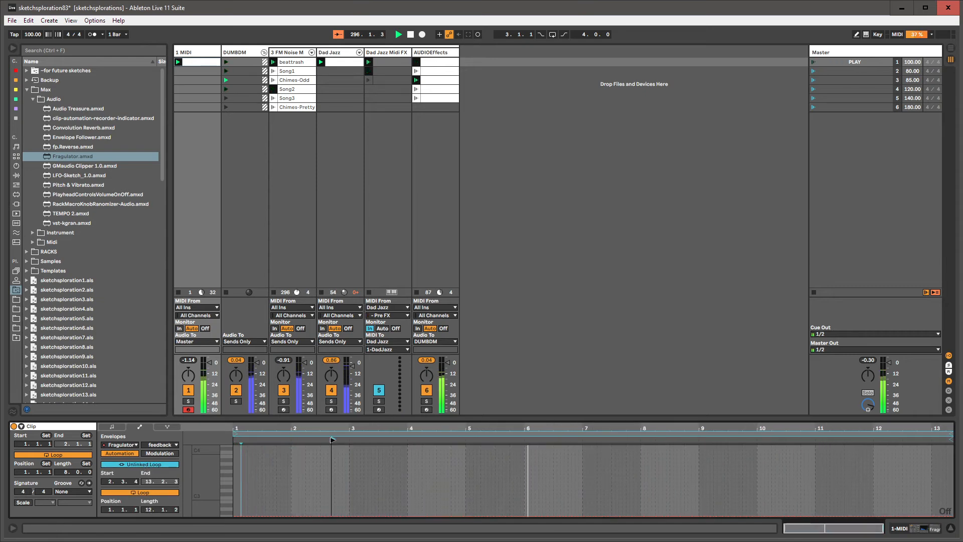
drag(950, 434, 952, 438)
Step: Record varying feedback movements on the Fragulator as automation in the 1 MIDI clip
key(shift+Tab)
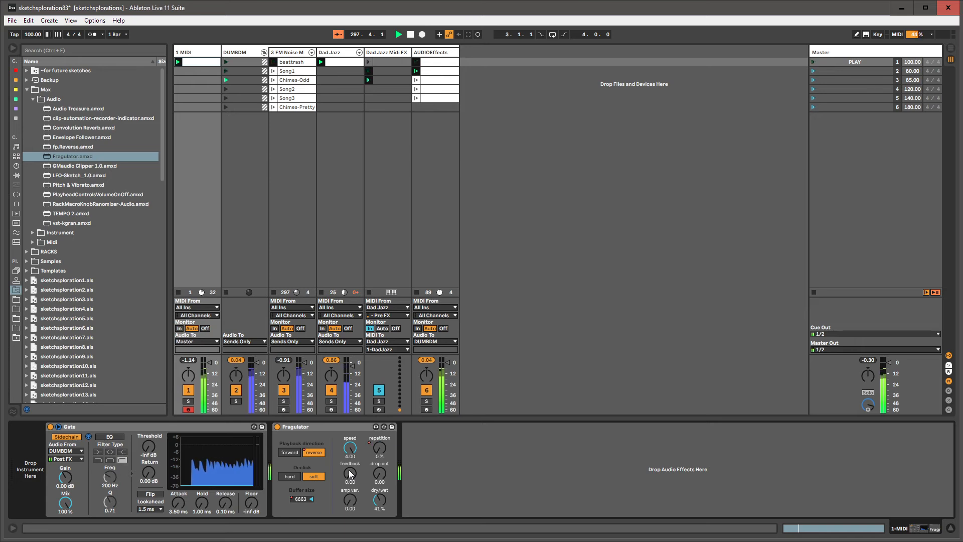
mouse_move(350, 474)
mouse_down()
mouse_move(349, 444)
mouse_move(350, 474)
mouse_up()
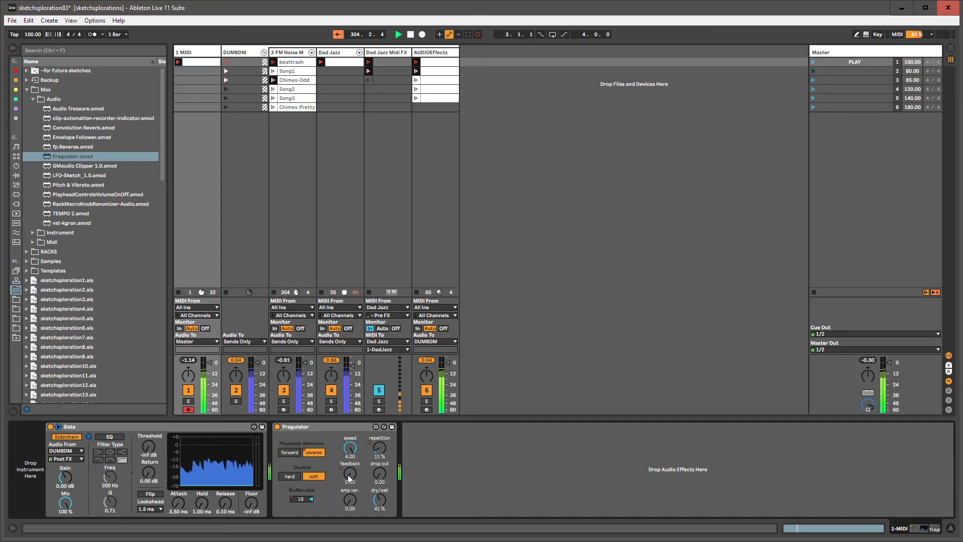
key(shift+Tab)
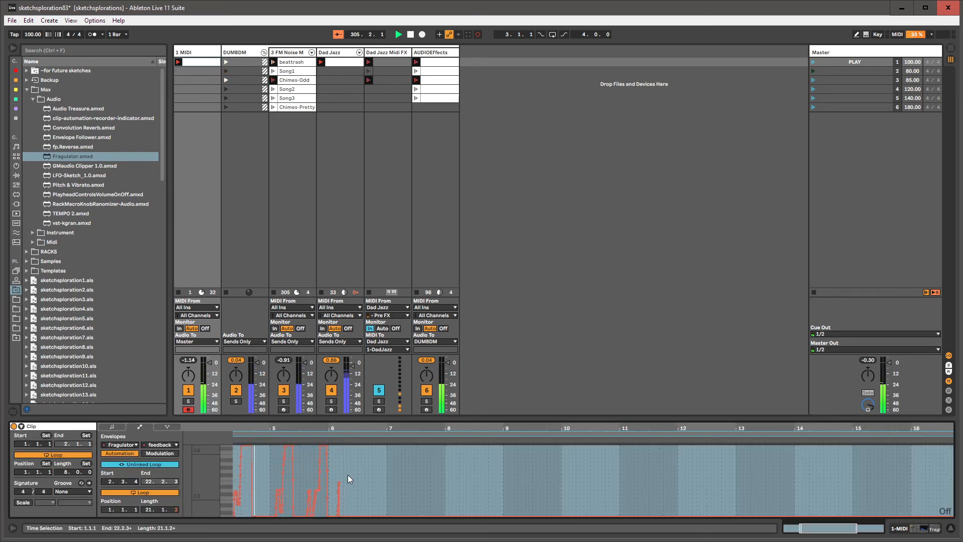
Step: Duplicate the recorded feedback automation from about 1.4.3 to 10.4.2 into the following stretch of the envelope
key(ctrl+a)
click(381, 474)
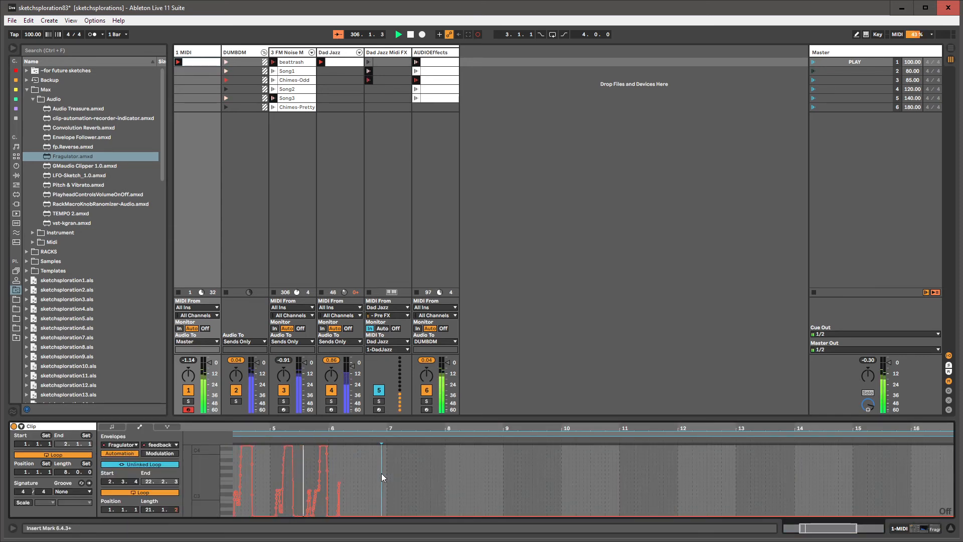
drag(388, 426, 388, 409)
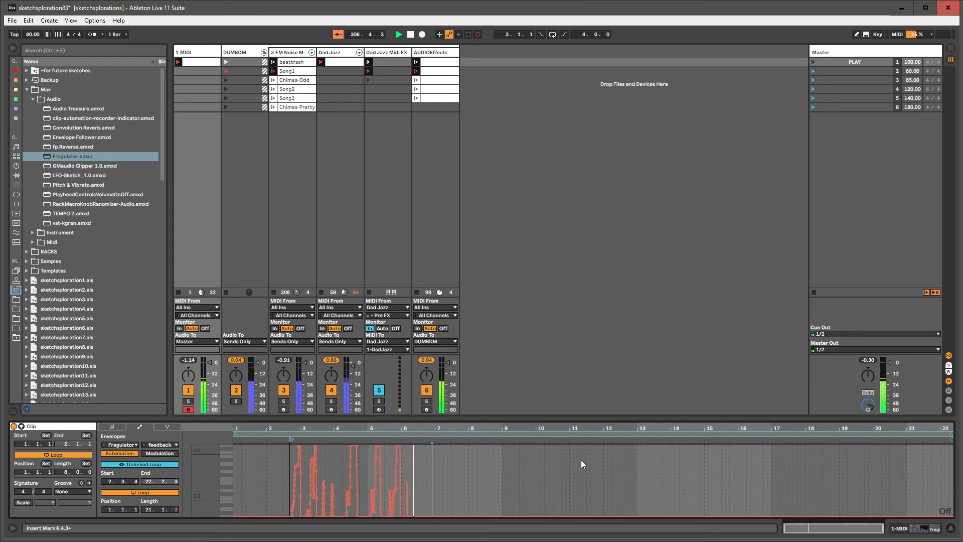
drag(563, 459, 263, 458)
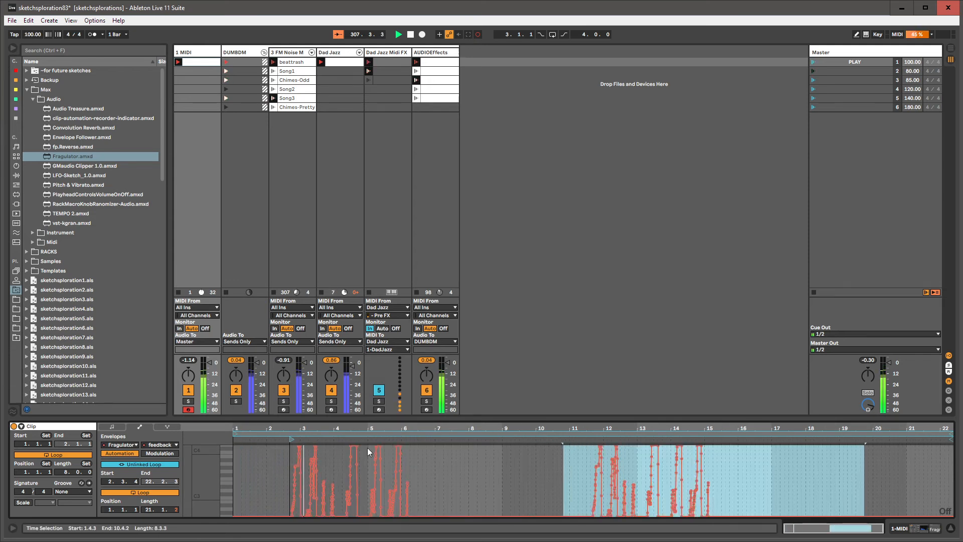
click(461, 458)
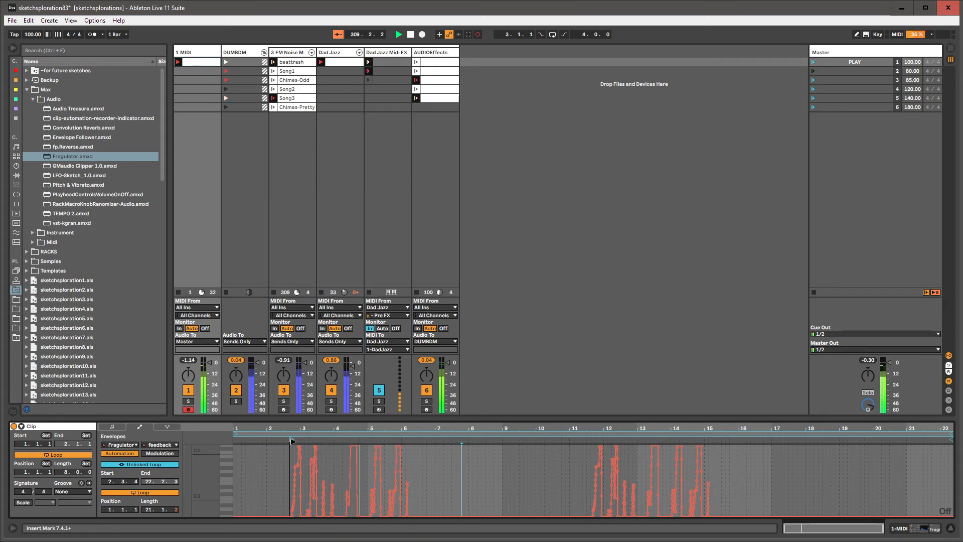
key(ctrl+a)
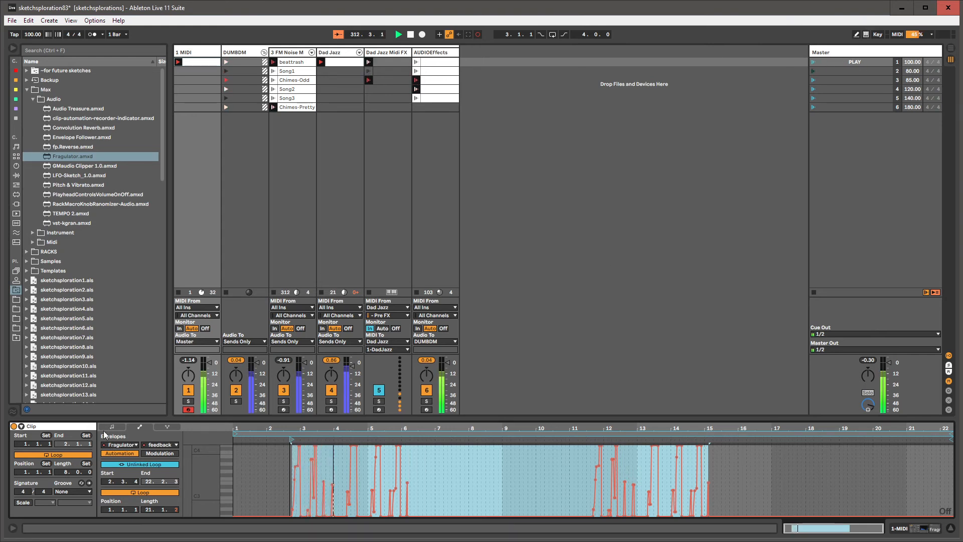
Step: Relaunch the 1 MIDI clip and enable Legato in its launch settings, with Follow Action off
click(15, 427)
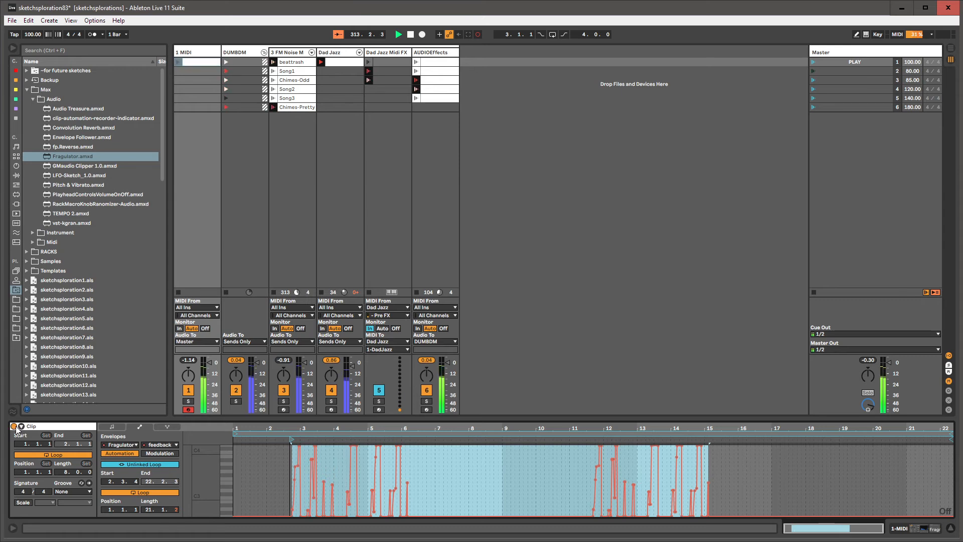
click(22, 427)
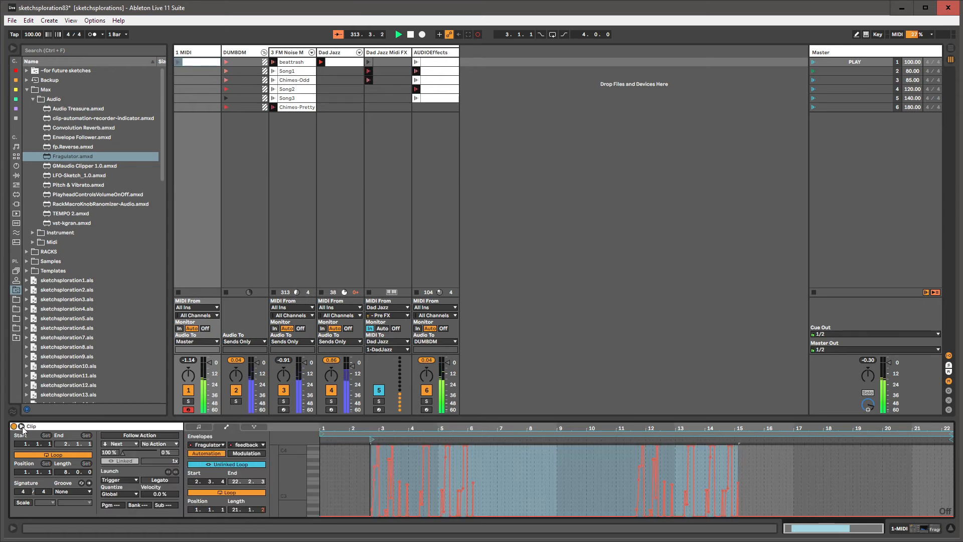
click(178, 62)
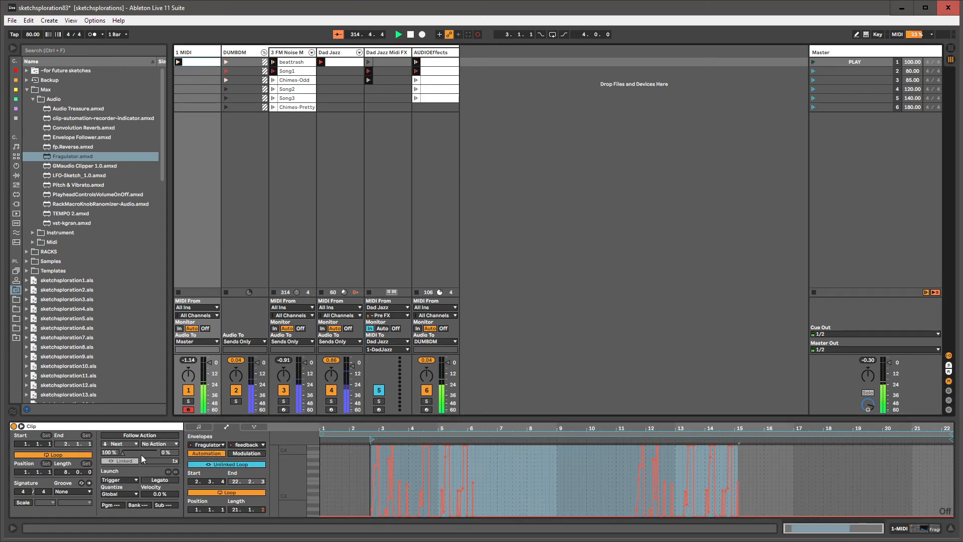
click(143, 436)
click(149, 480)
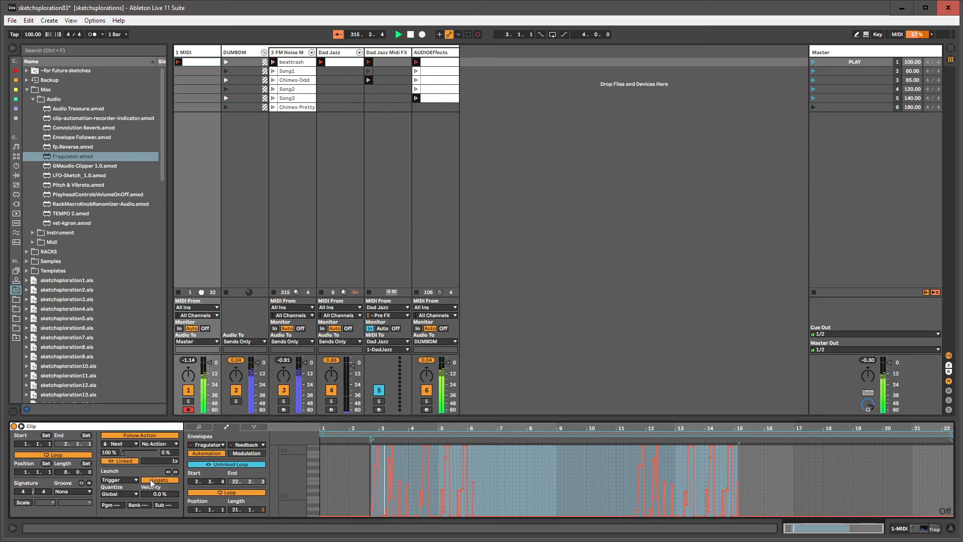
click(151, 435)
click(21, 426)
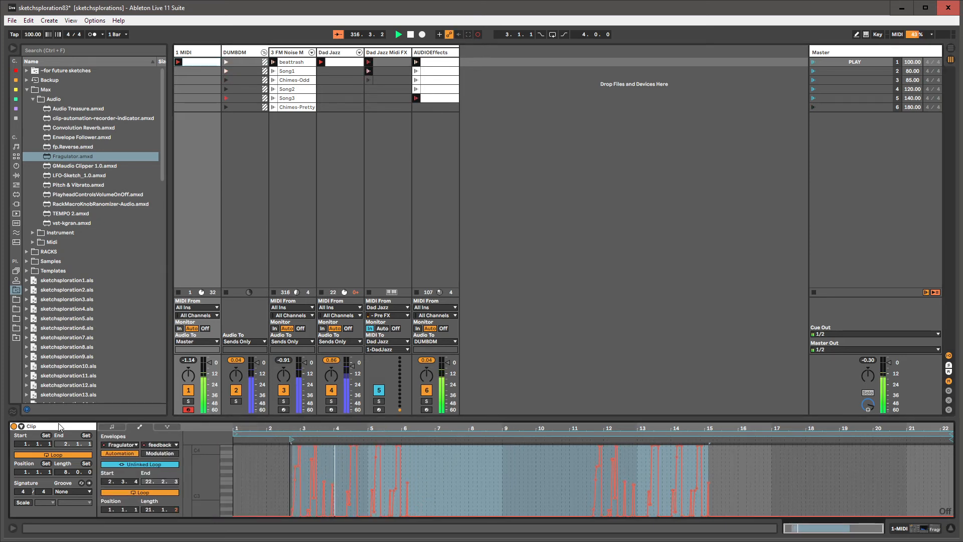
Step: Fill the gaps in the feedback envelope with copied sections of the recorded automation, around bars 8 to 11 and 15 to 18
drag(471, 490, 298, 470)
key(ctrl+d)
drag(595, 459, 485, 464)
key(ctrl+c)
click(831, 463)
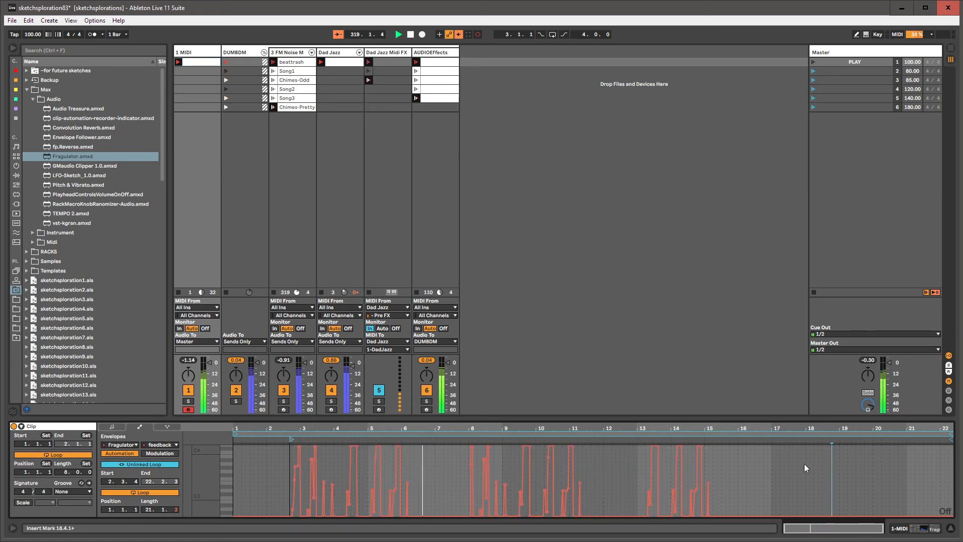
key(ctrl+v)
drag(940, 481, 512, 489)
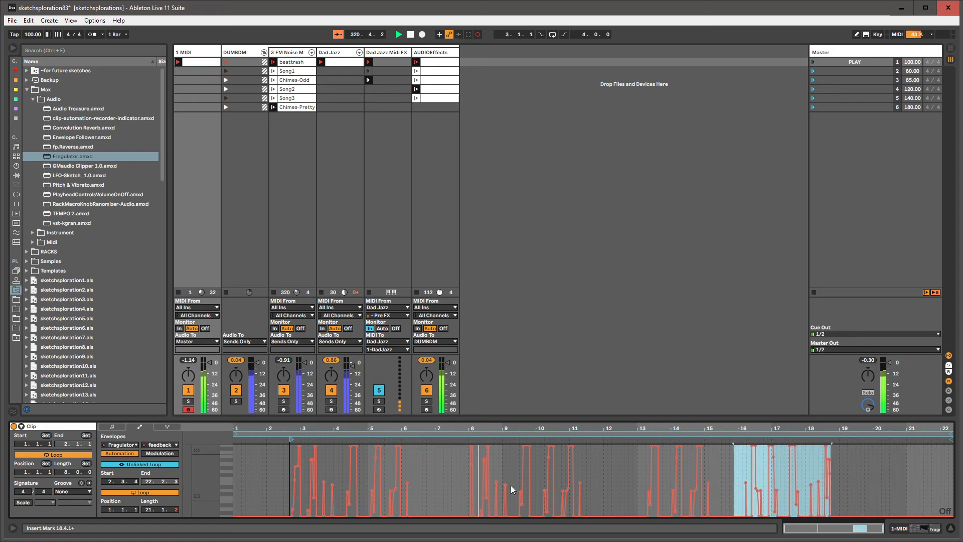
Step: Record varying drop out movements on the 1 MIDI track's Fragulator and unlink the resulting clip envelope
click(201, 52)
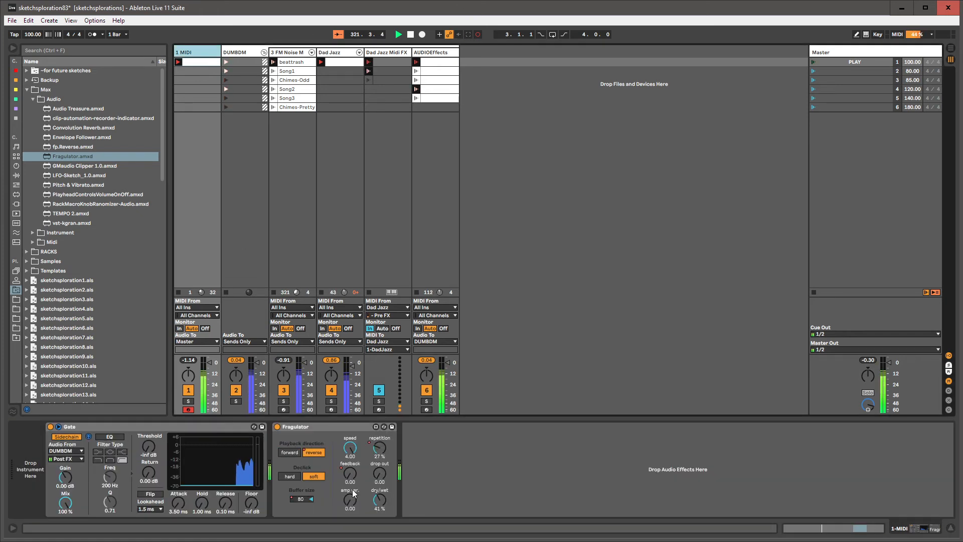
click(379, 473)
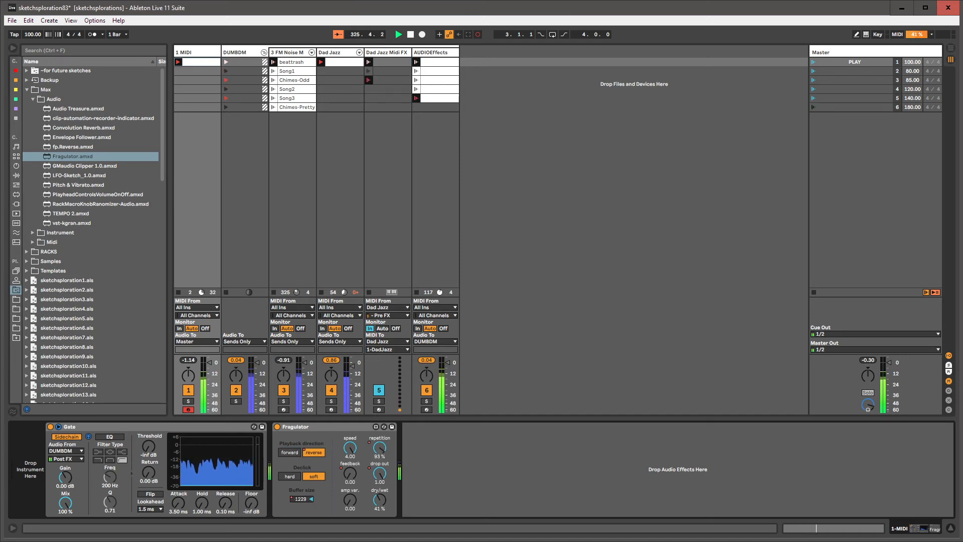
key(shift+Tab)
click(389, 472)
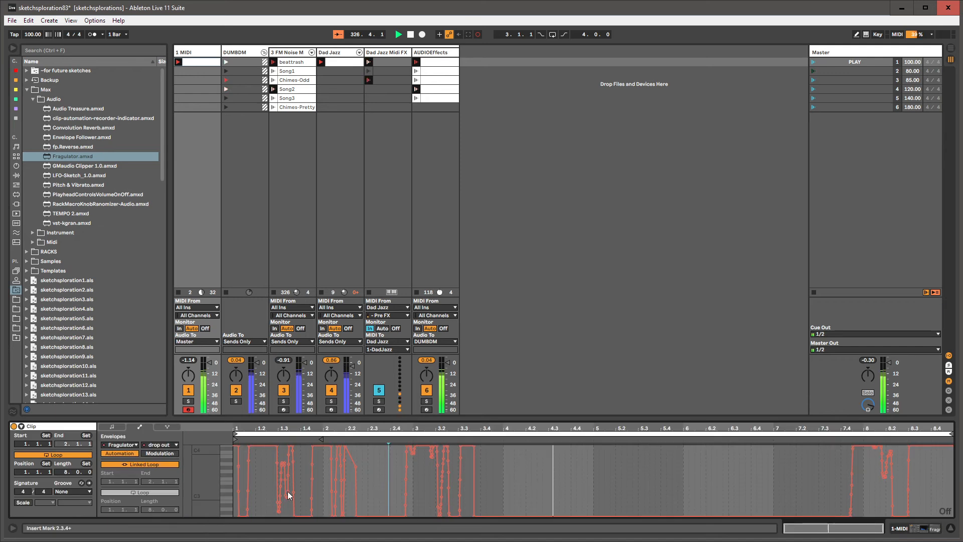
click(159, 466)
Step: Copy the drop out automation around bar 8 to about bar 4 and simplify the whole envelope
double_click(850, 426)
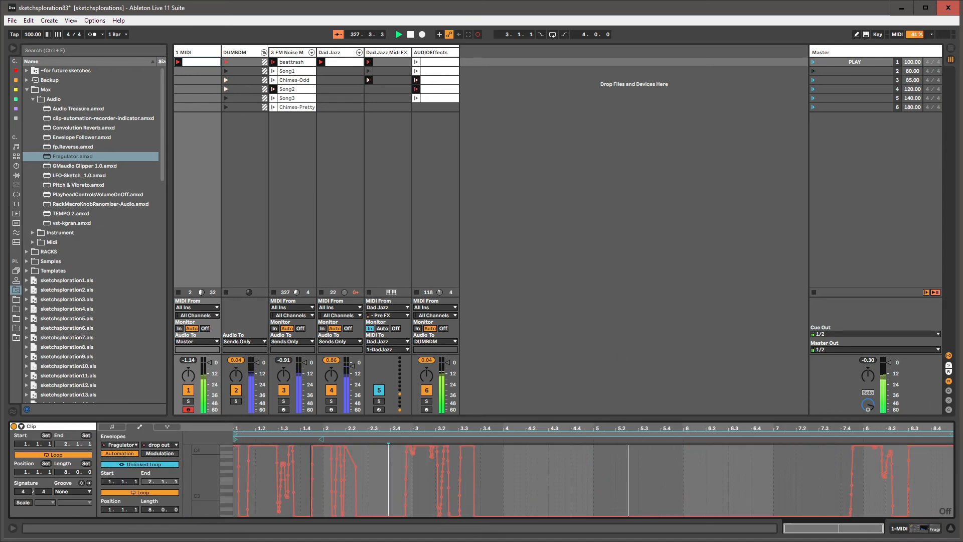
drag(840, 468, 935, 468)
click(502, 474)
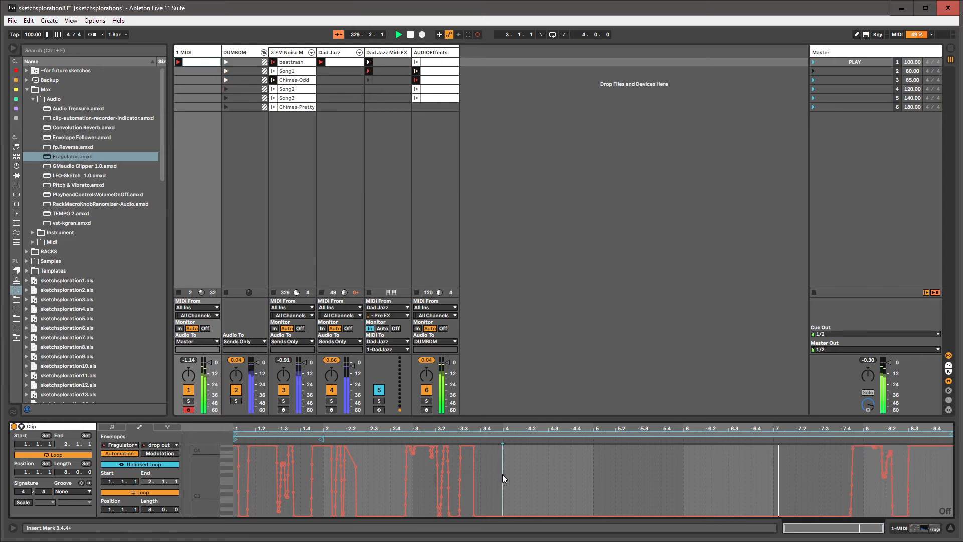
key(ctrl+v)
key(ctrl+a)
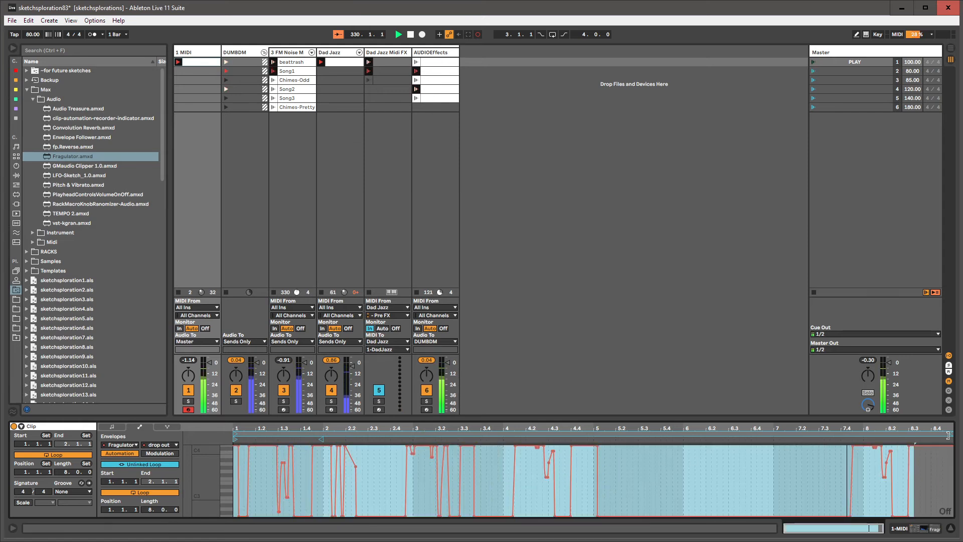
Step: Shorten the drop out envelope's loop length to 4.0.3 and clear the leftover automation from about bar 7 onward
drag(951, 433, 613, 428)
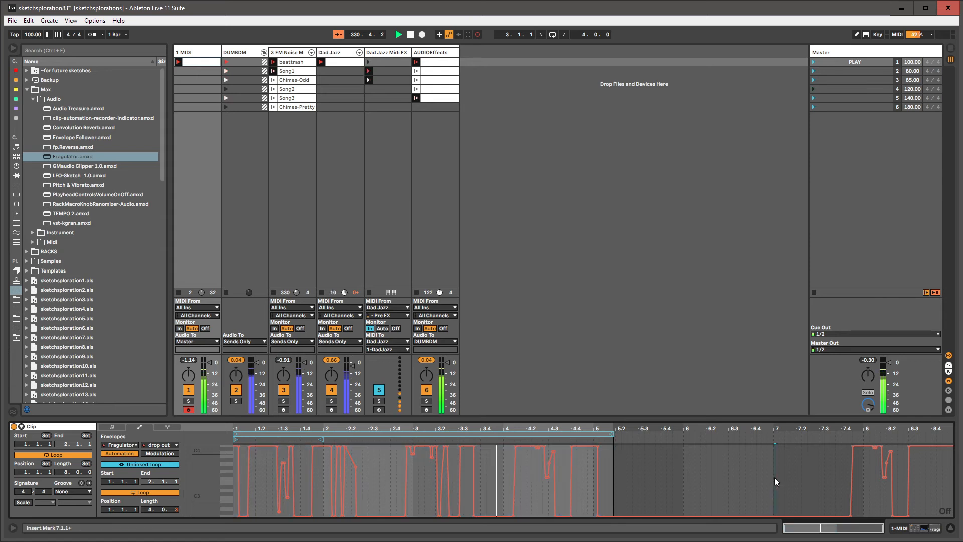
drag(777, 477, 953, 478)
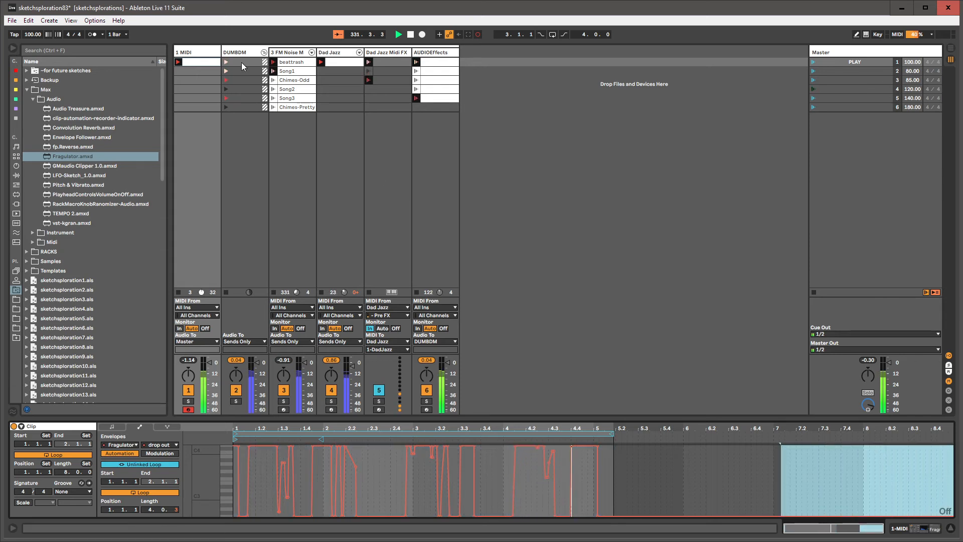
Step: Record varying dry/wet movements on the Fragulator and unlink the resulting clip envelope
key(shift+Tab)
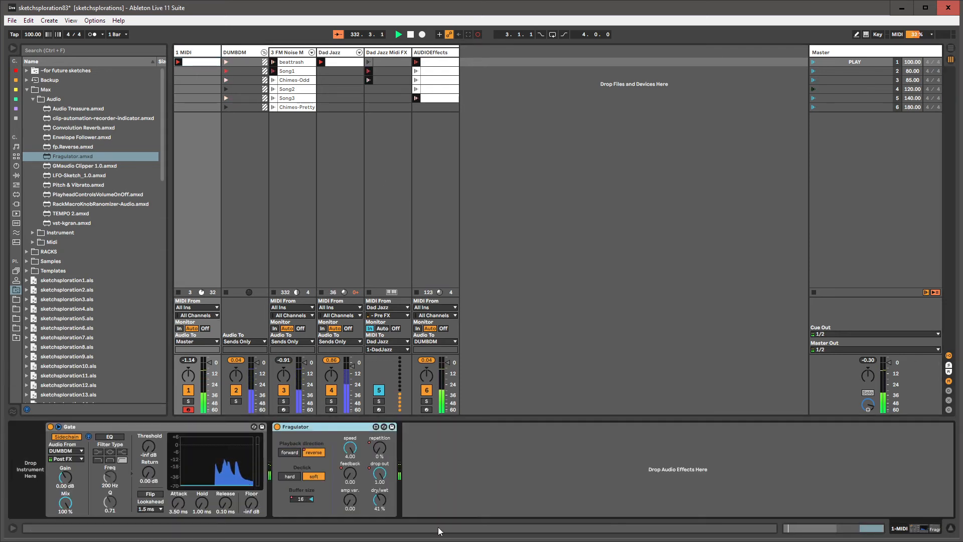
drag(379, 500, 379, 527)
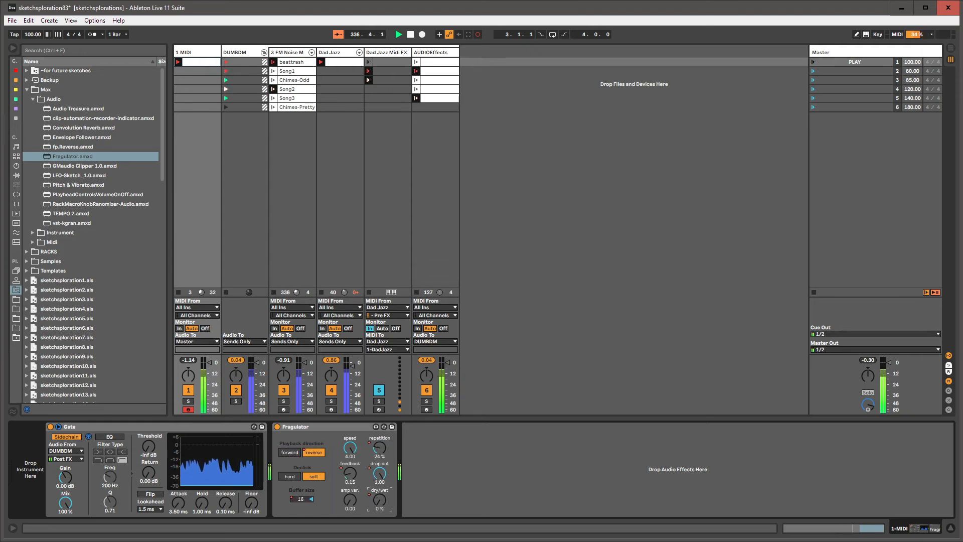
key(shift+Tab)
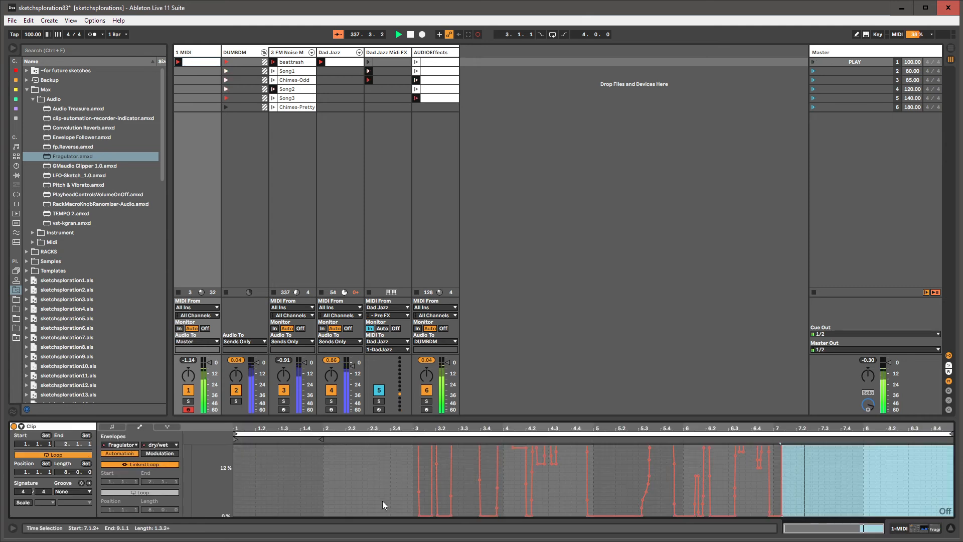
click(384, 503)
click(122, 462)
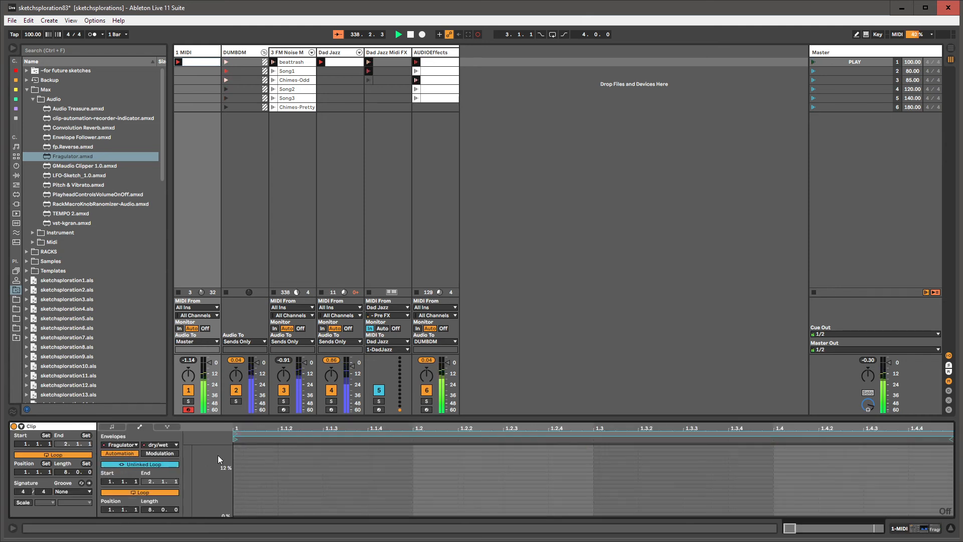
Step: Set the dry/wet envelope's start and loop position to 2.4.3 and its loop length to 4.1.3
drag(614, 440, 615, 401)
drag(235, 434, 405, 434)
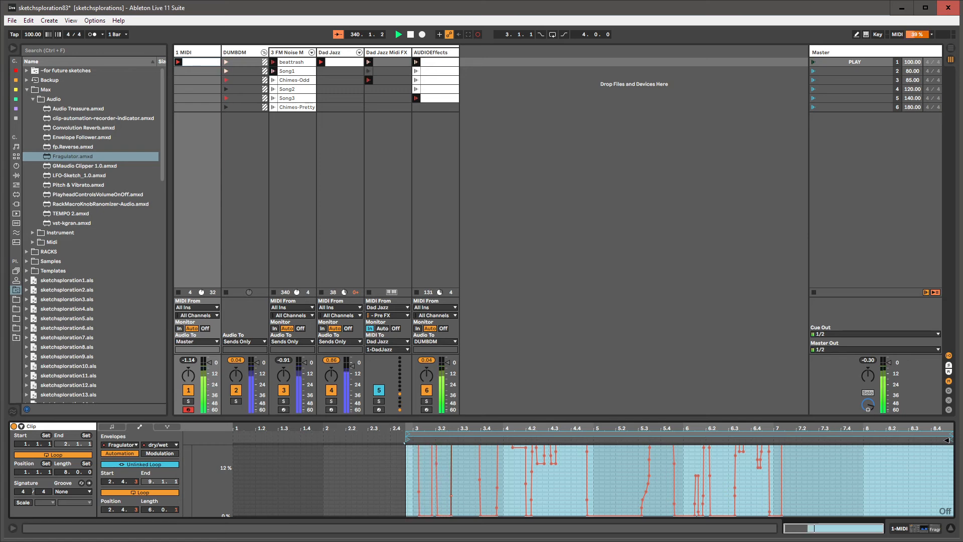
drag(952, 431, 809, 445)
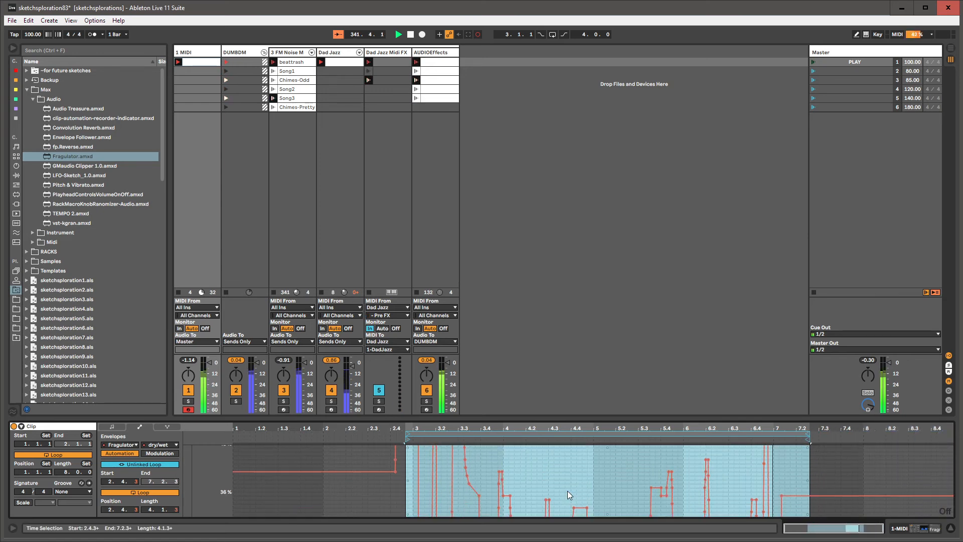
Step: Redraw the opening of the dry/wet envelope freehand as flatter, sustained levels from about 2.4 to 3.3
key(b)
drag(407, 472, 464, 469)
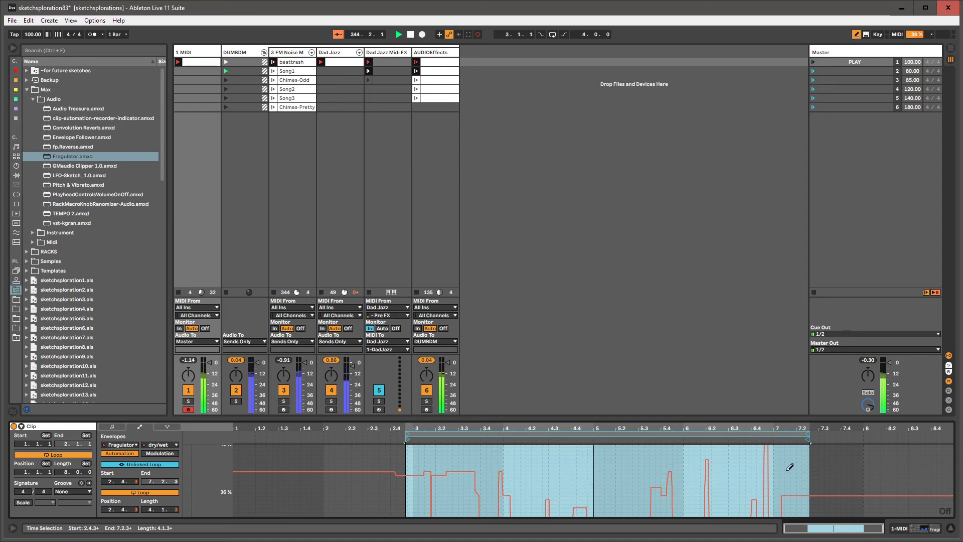
key(b)
Step: Turn off session automation recording and raise the Fragulator's amp var. to 1.00
key(shift+Tab)
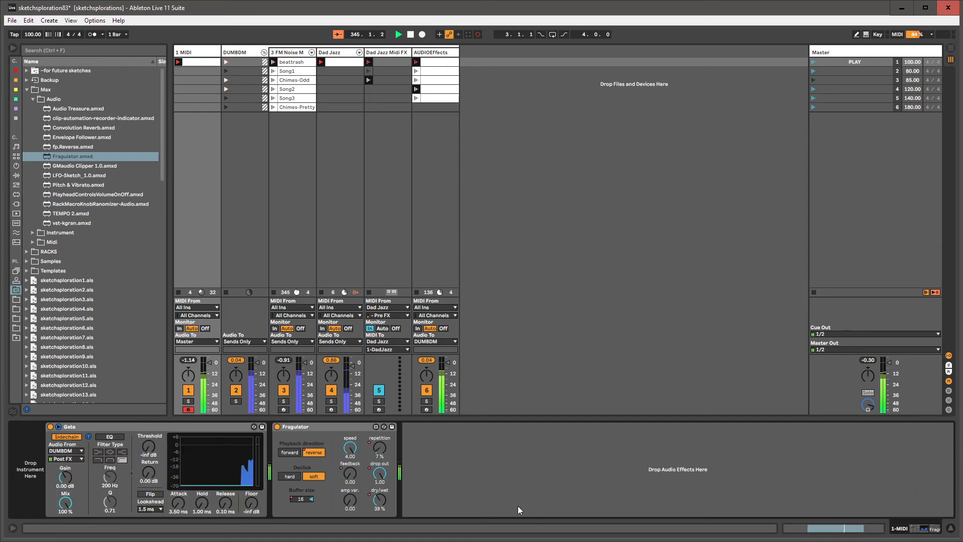
key(ctrl+shift+F9)
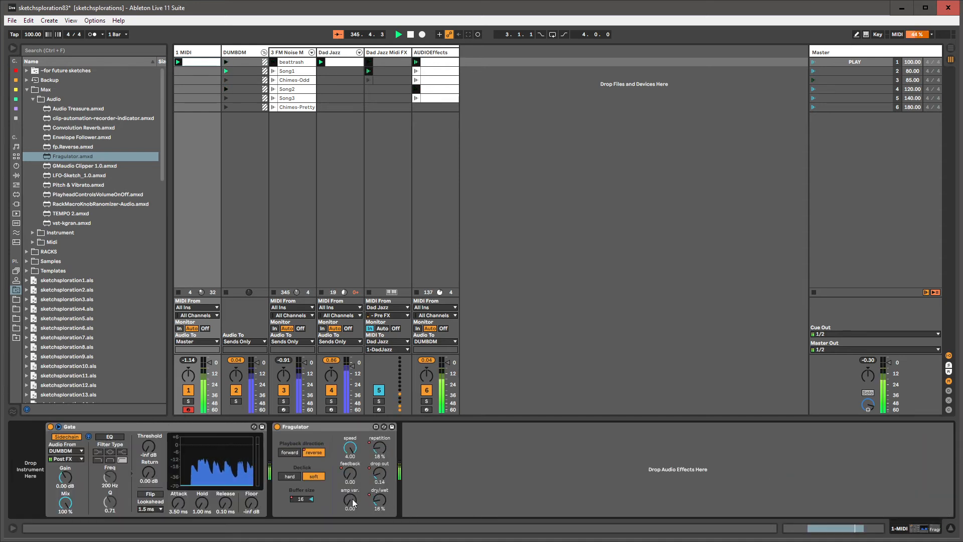
drag(352, 500, 352, 442)
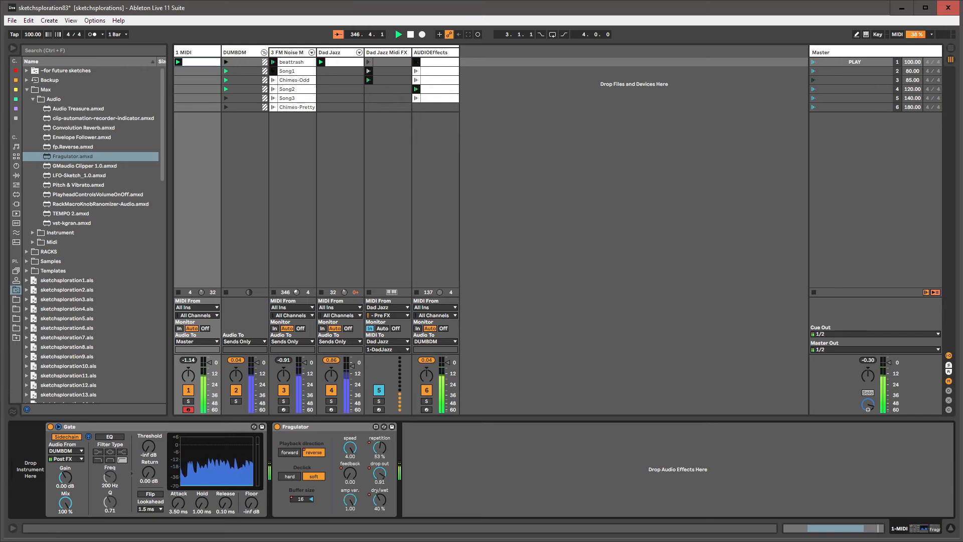
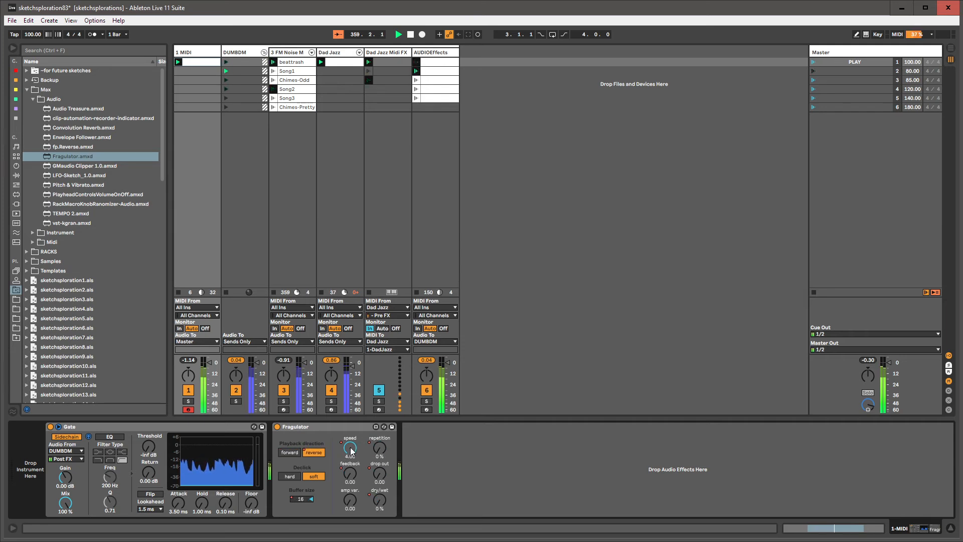
Step: Simplify the clip's Fragulator speed envelope across its full eight bars
key(shift+Tab)
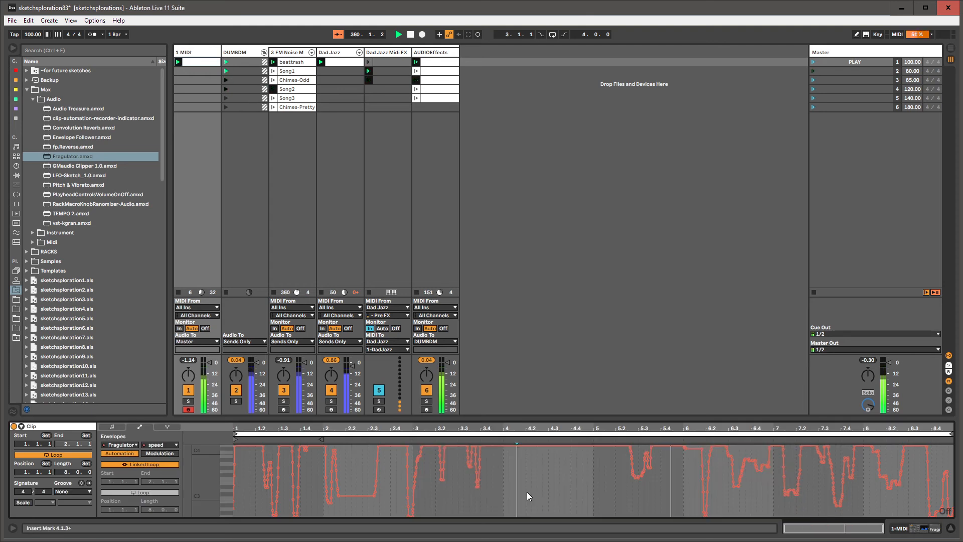
right_click(527, 493)
key(Escape)
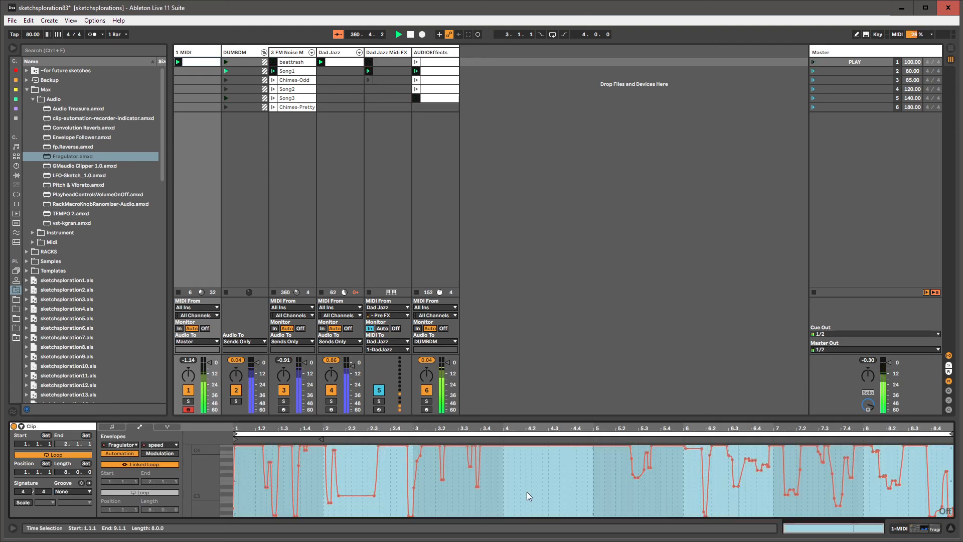
key(shift+Tab)
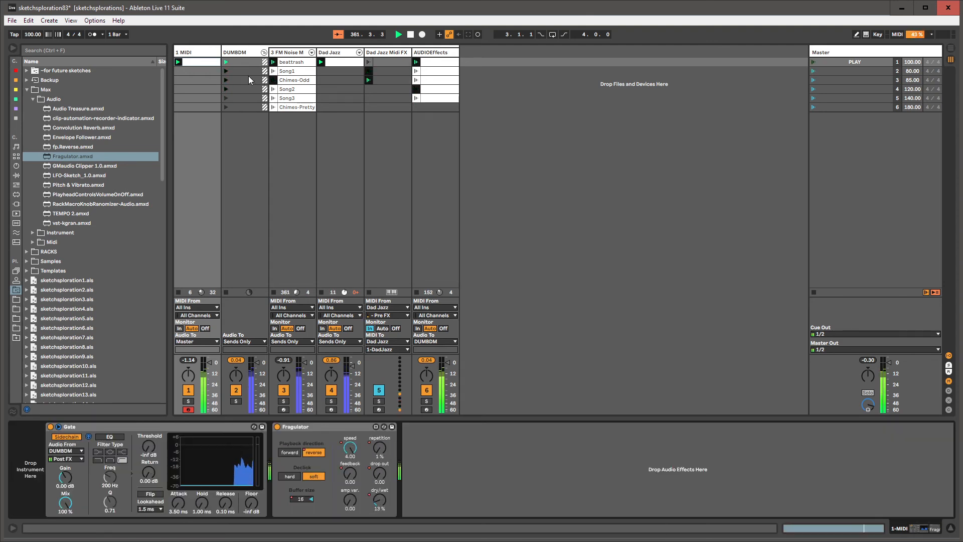
click(333, 236)
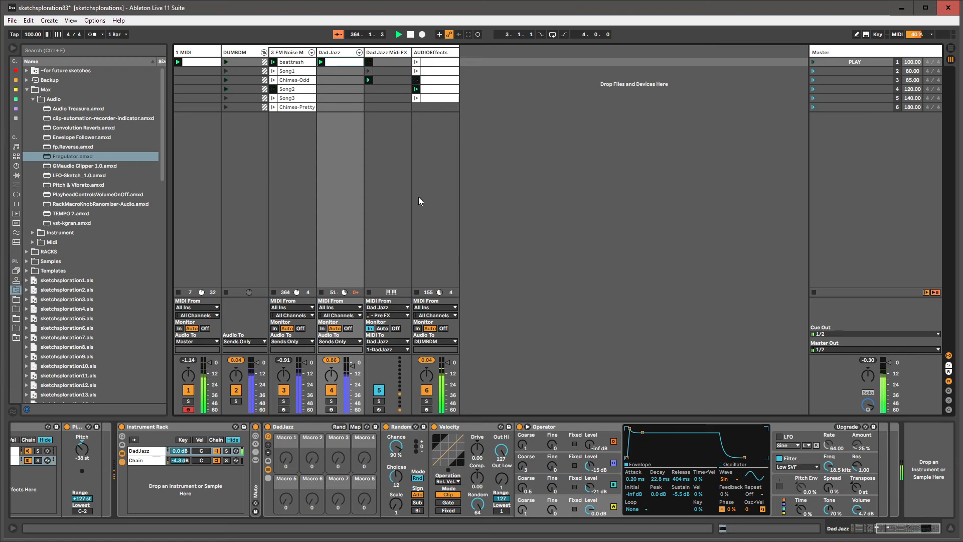
click(307, 59)
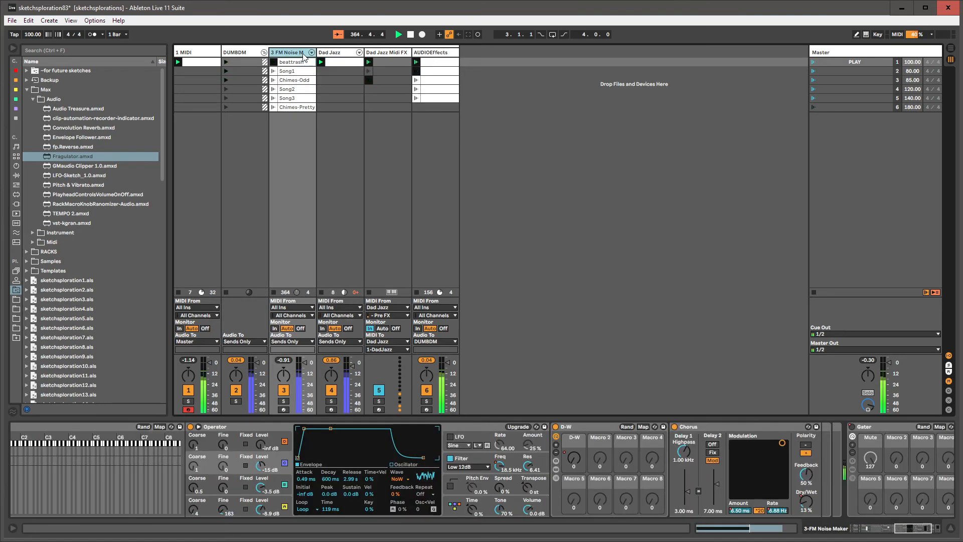
click(331, 53)
click(293, 52)
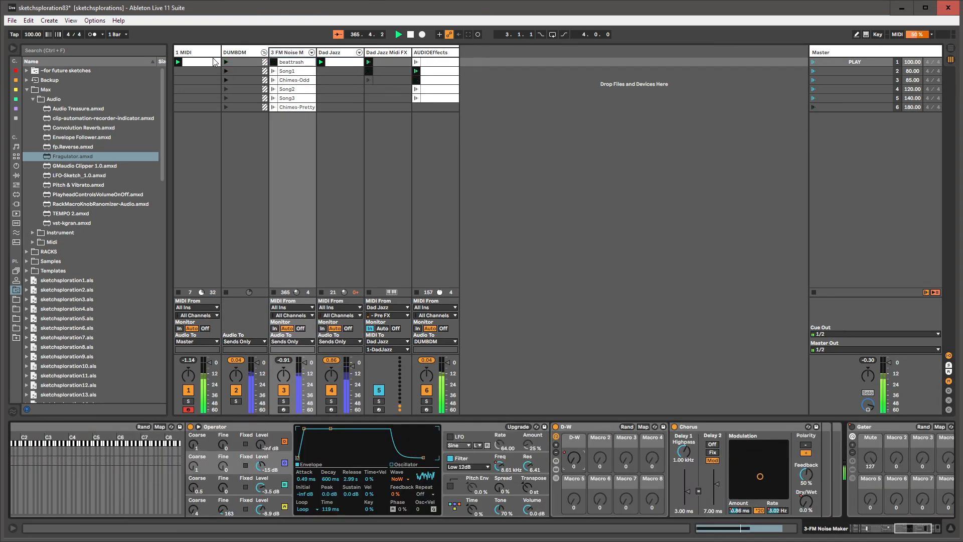
Step: Add the fp.Reverse Max audio device after the Fragulator on the 1 MIDI track
click(214, 61)
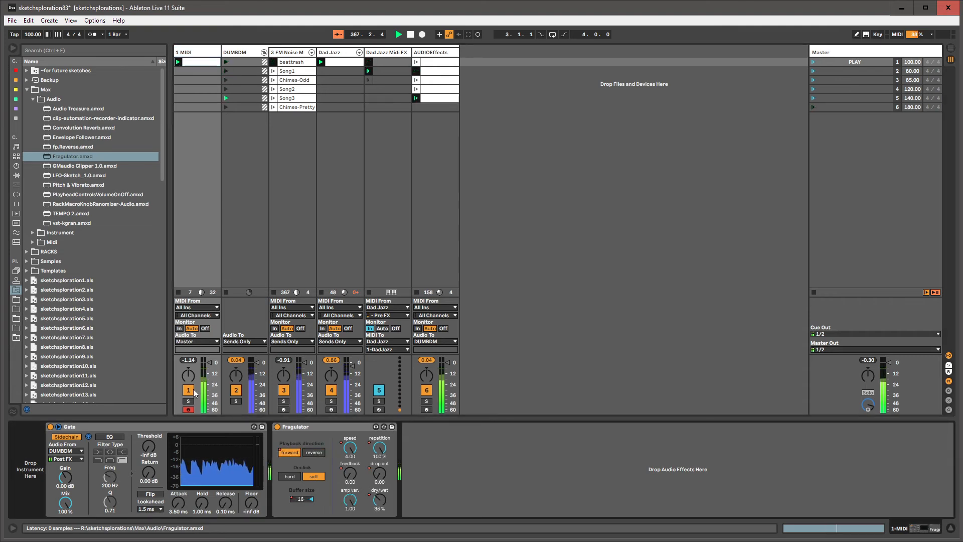
click(33, 99)
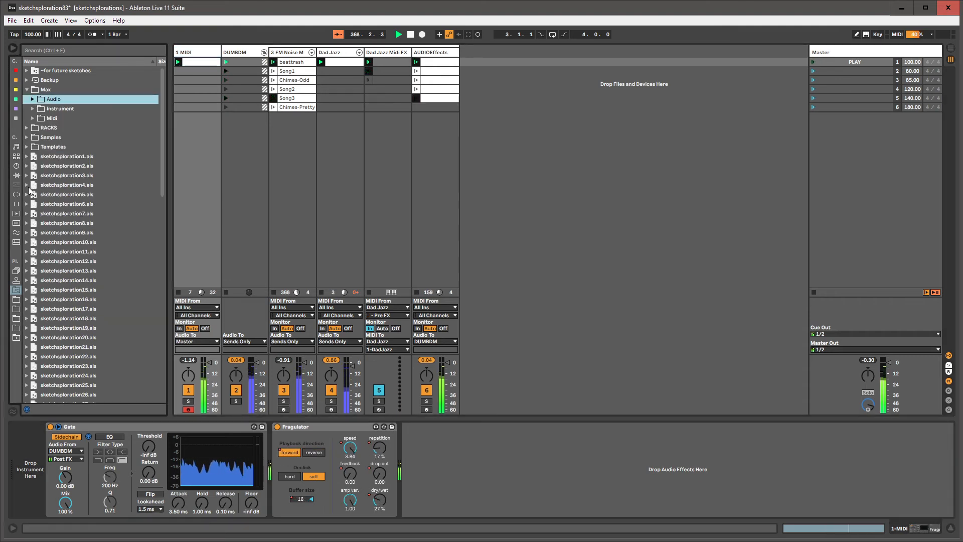
click(319, 425)
click(459, 471)
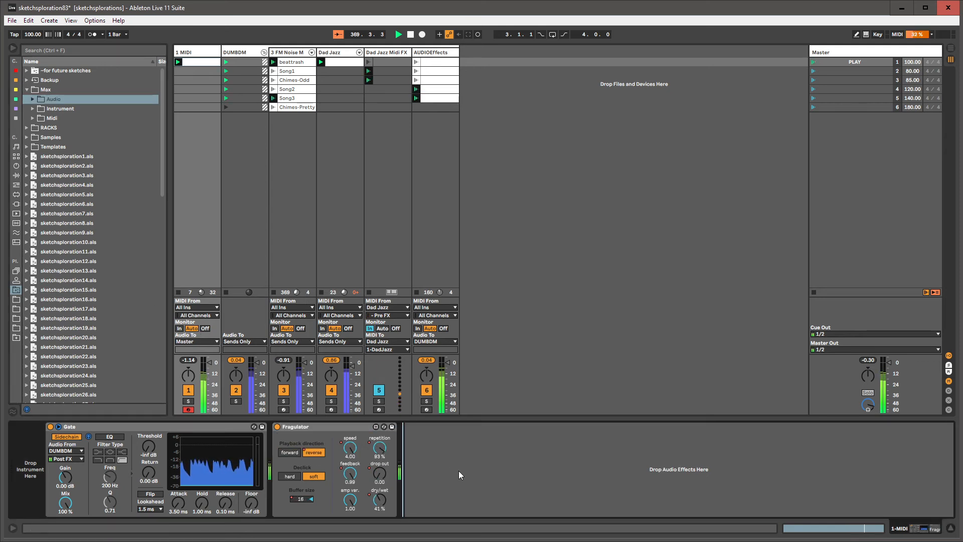
click(32, 99)
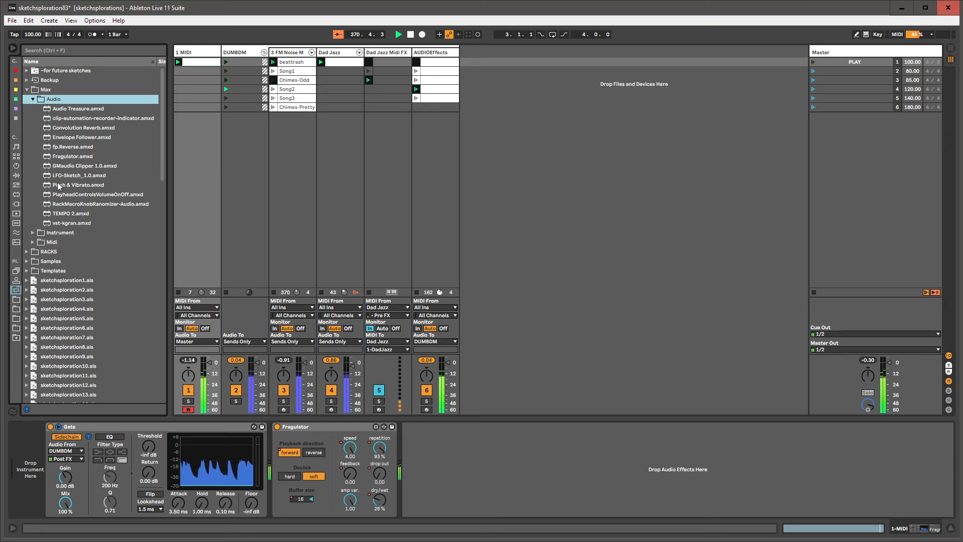
click(65, 166)
click(70, 156)
click(71, 147)
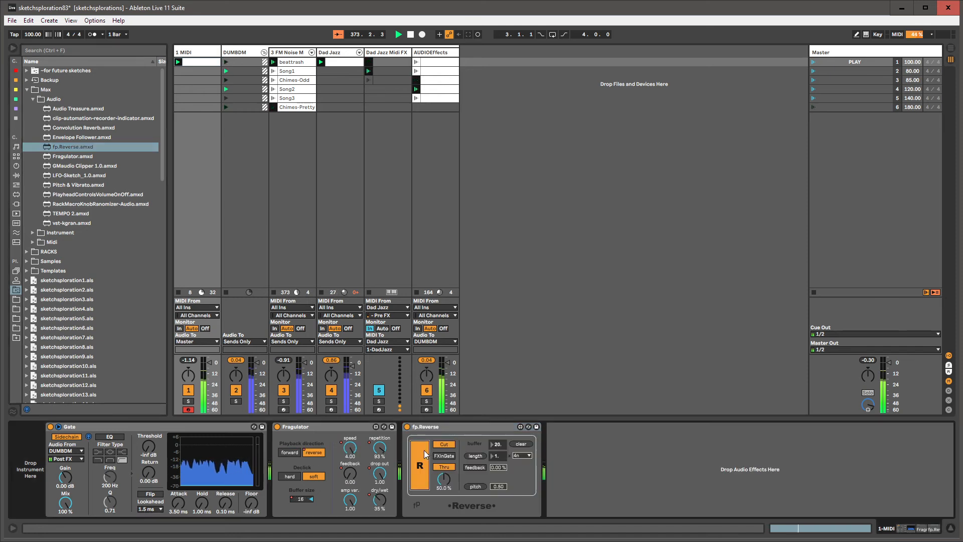
Step: Set the fp.Reverse buffer to 50 and its length to 8, toggling the reverse switch to test it
click(425, 454)
click(425, 455)
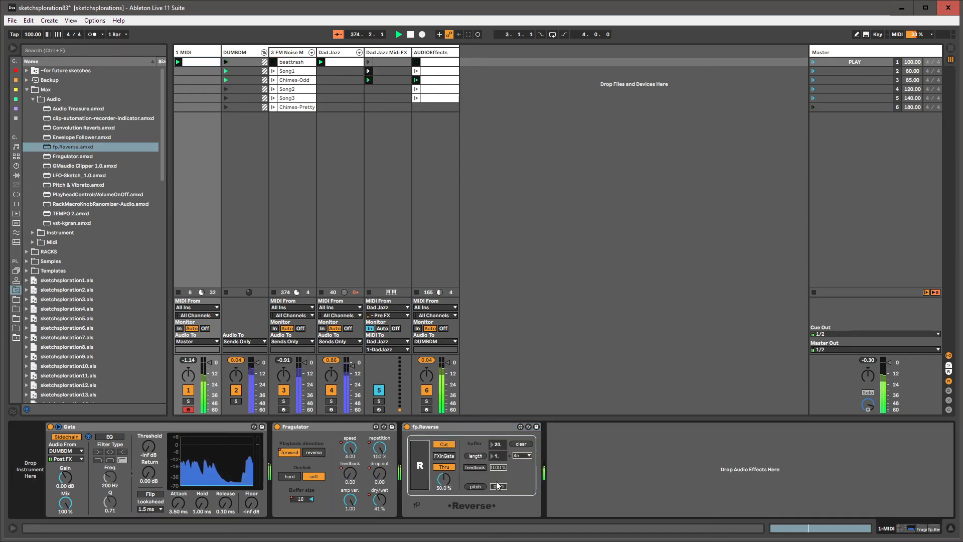
drag(498, 445, 498, 473)
click(497, 456)
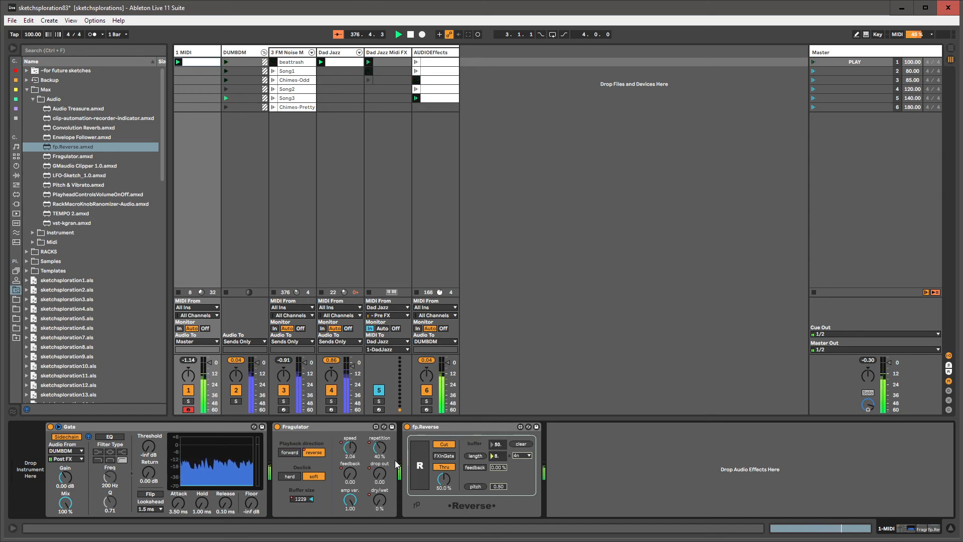
click(423, 461)
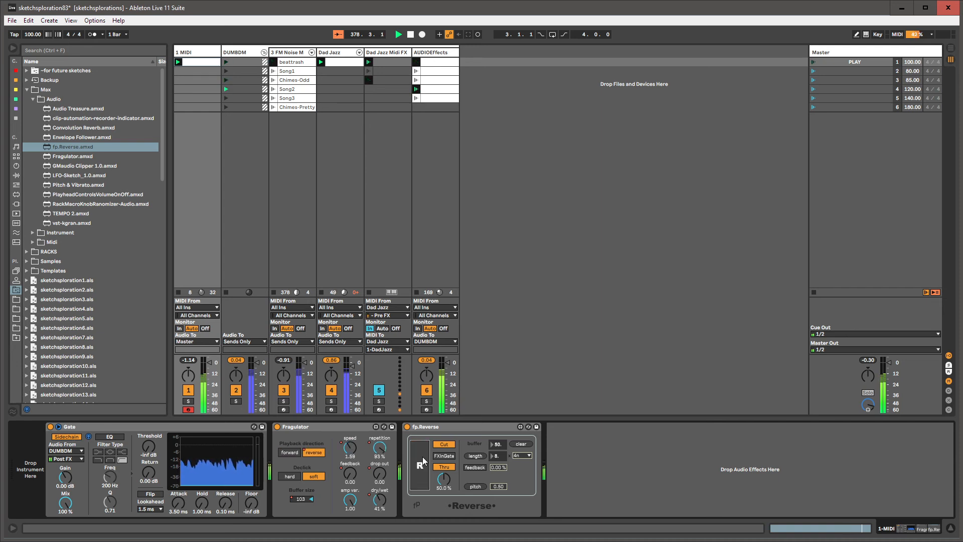
Step: Draw two on-pulses in the clip's fp.Reverse Reverse envelope, in bar 4 and across bars 6 to 7
right_click(424, 461)
click(429, 496)
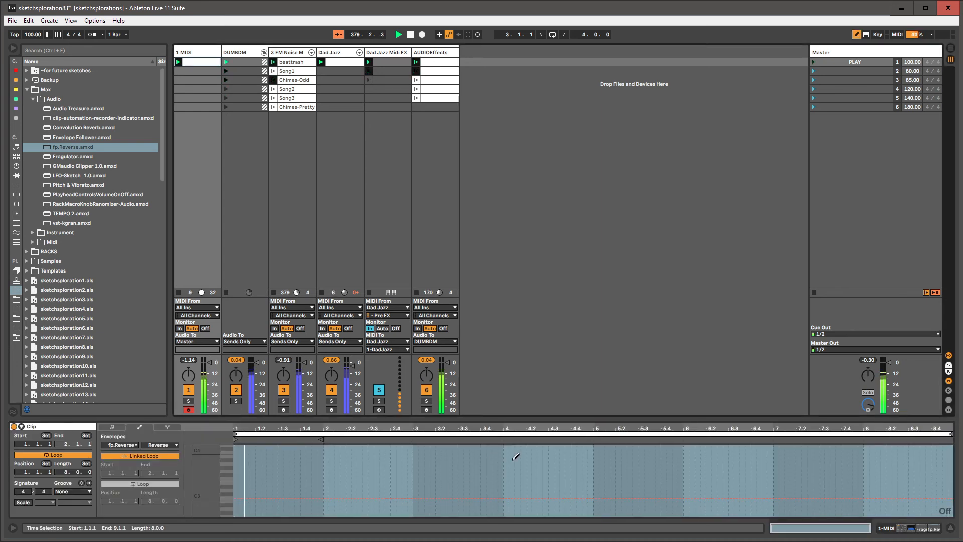
drag(512, 461, 550, 462)
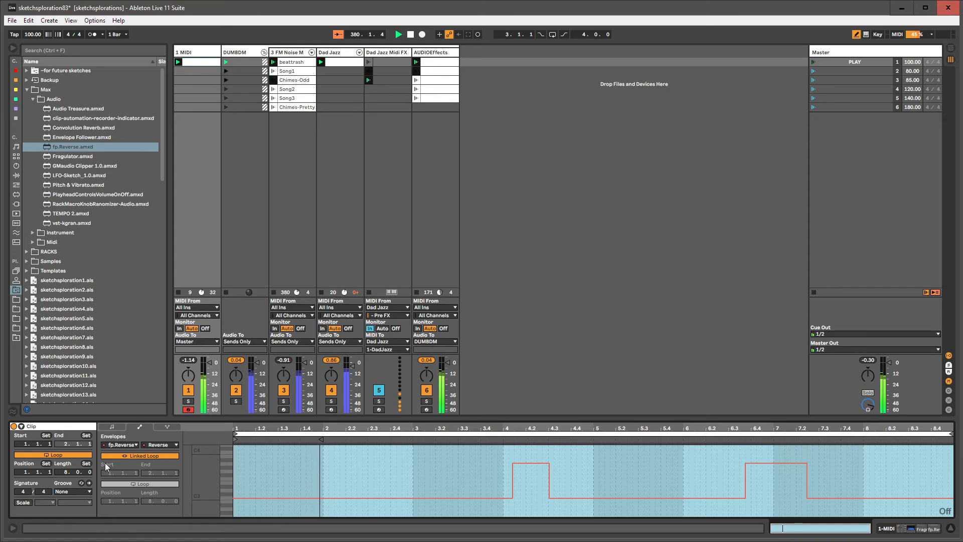
Step: Unlink the Reverse envelope's loop, set its length to 8.3.2, shorten the second pulse and add another in bar 8
click(136, 457)
drag(177, 502, 177, 494)
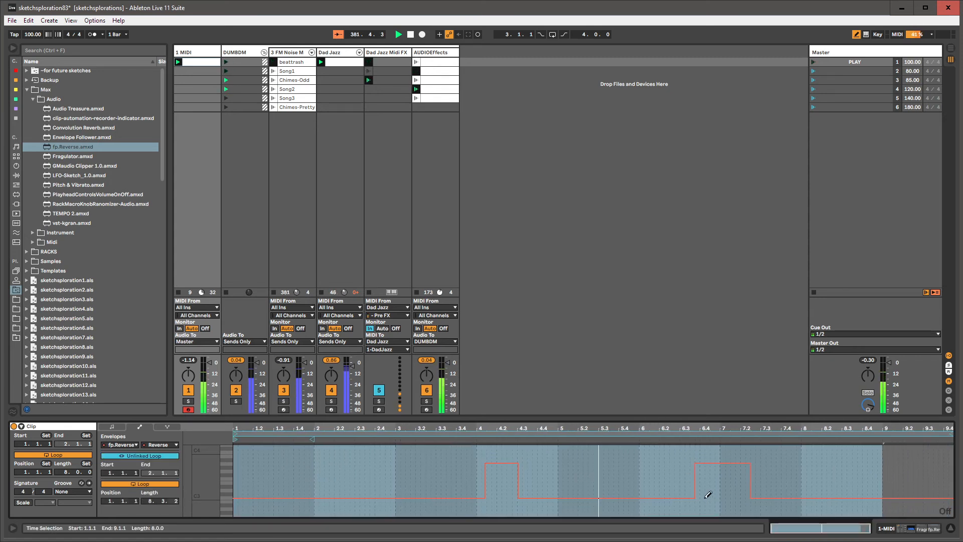
drag(709, 495, 759, 487)
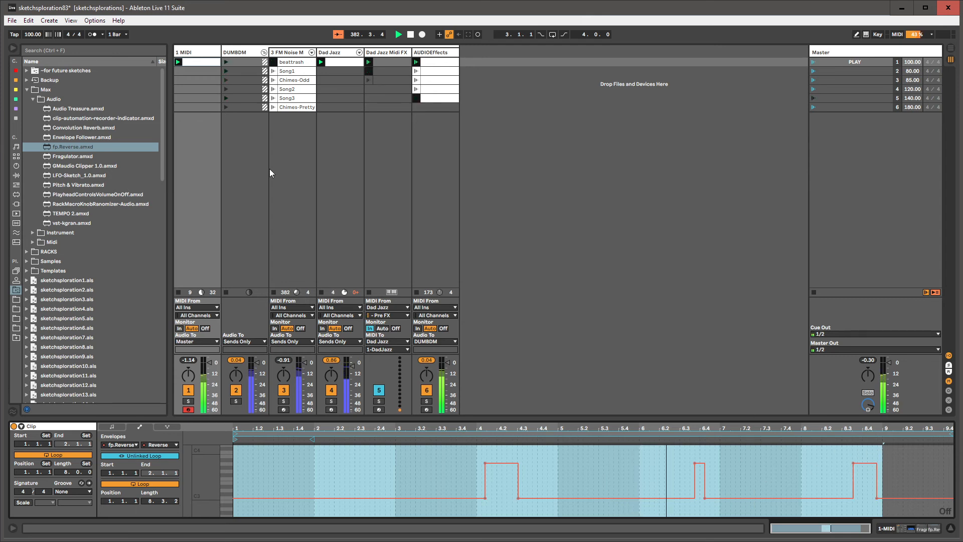
Step: Rename the 1 MIDI track as FX
click(190, 52)
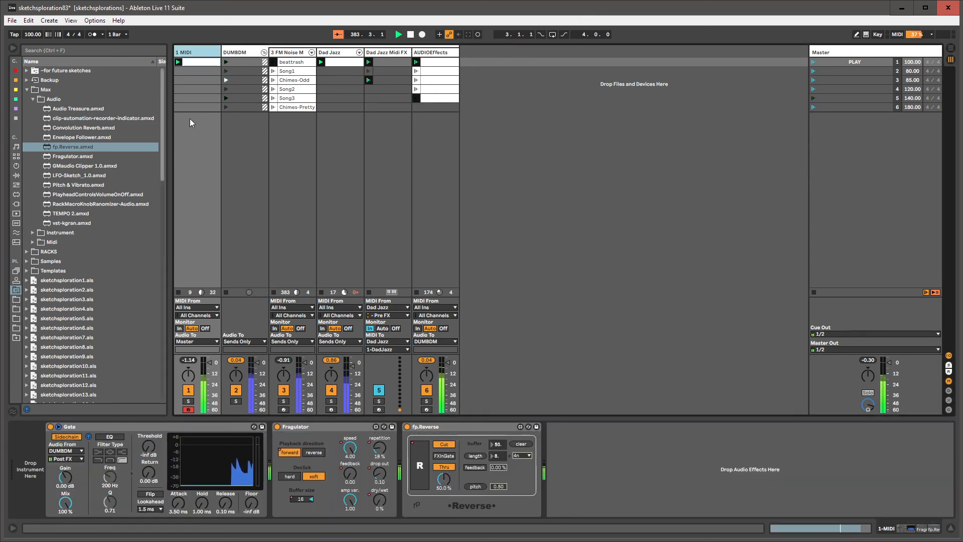
key(ctrl+r)
text(FX)
key(Return)
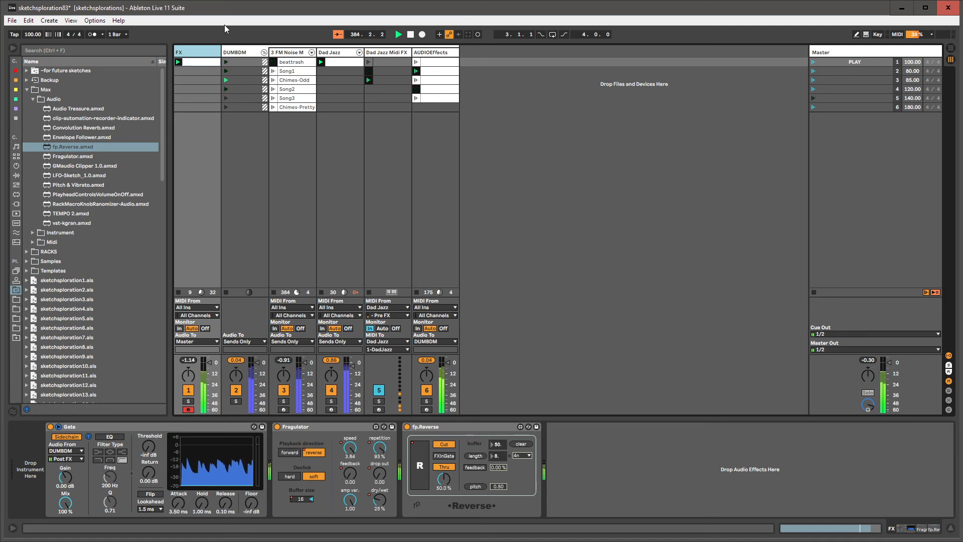
Step: Create a MIDI track after AUDIOEffects and load the Additive Heaven Max instrument onto it
click(33, 99)
click(33, 108)
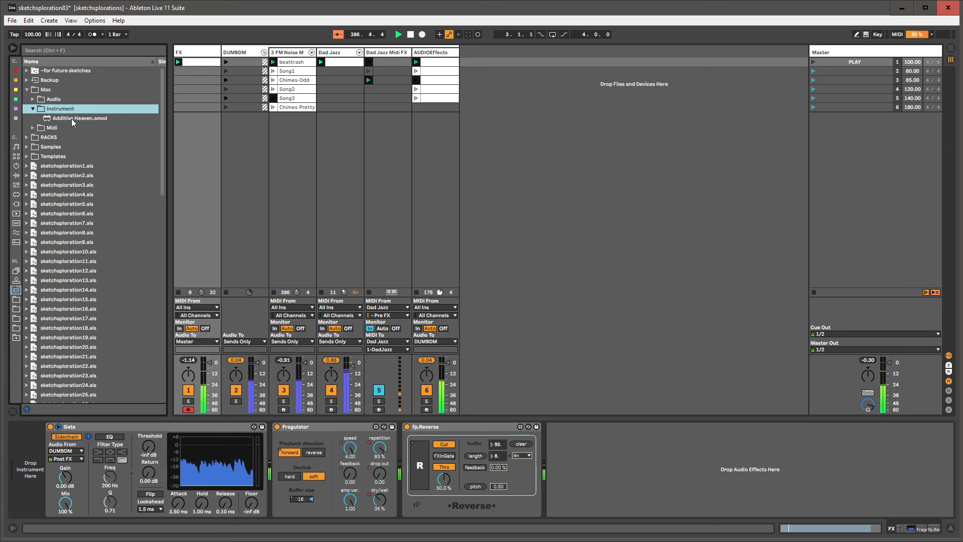
click(430, 54)
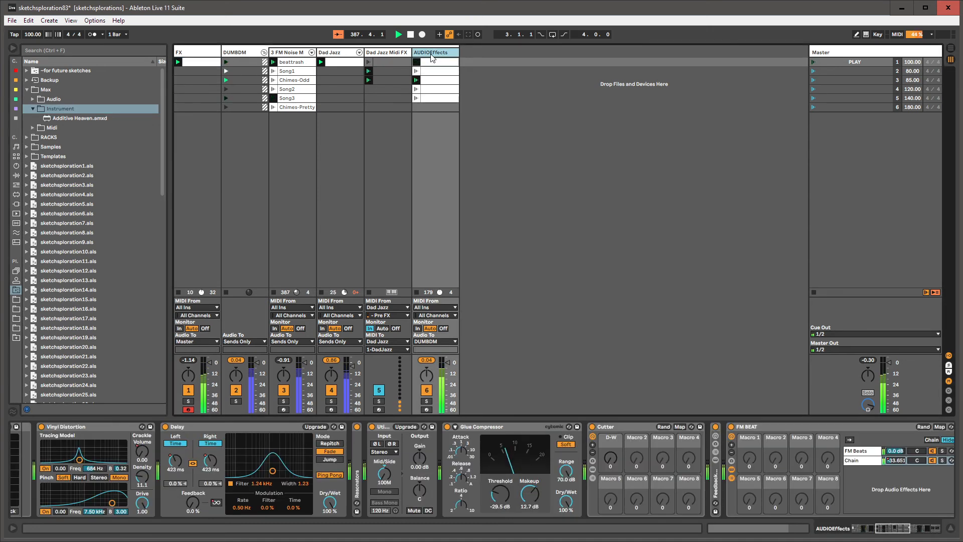
key(ctrl+shift+t)
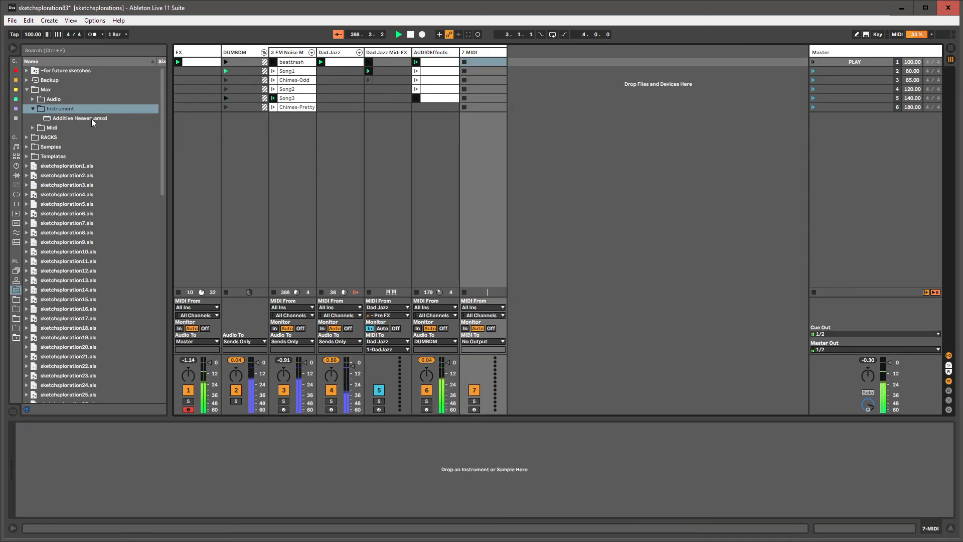
drag(92, 119, 488, 62)
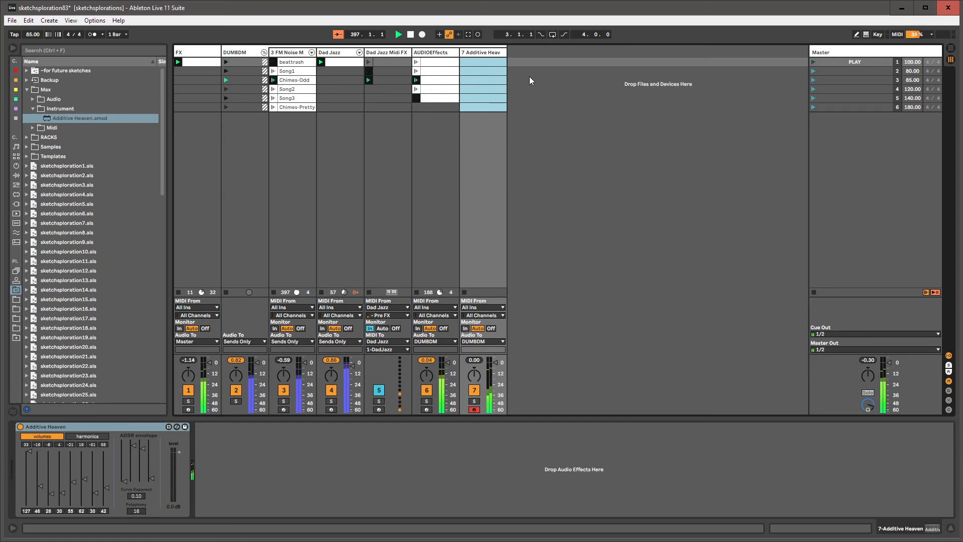
Step: Capture the played MIDI as a clip, move it to the Additive Heaven track's first slot, and delete the extra seventh scene
click(465, 35)
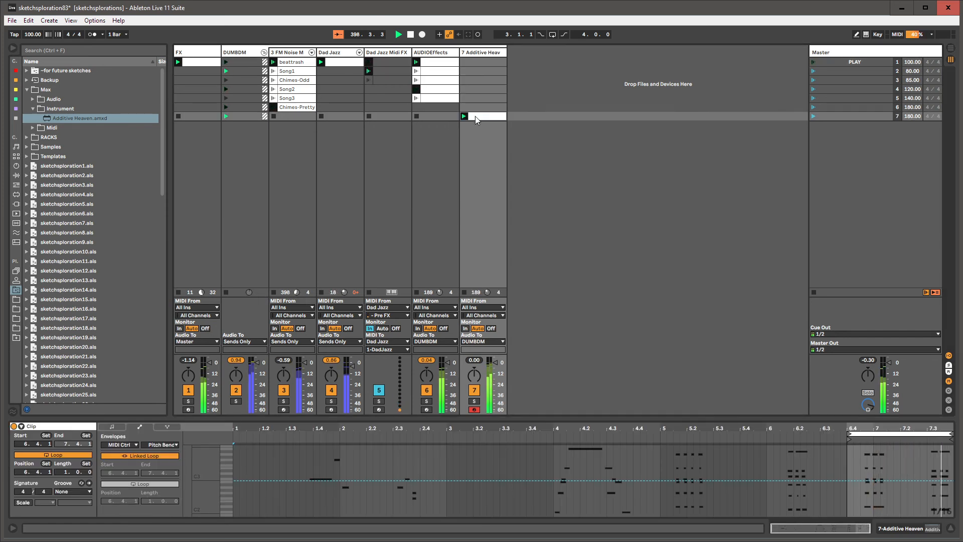
drag(475, 116, 474, 62)
click(427, 116)
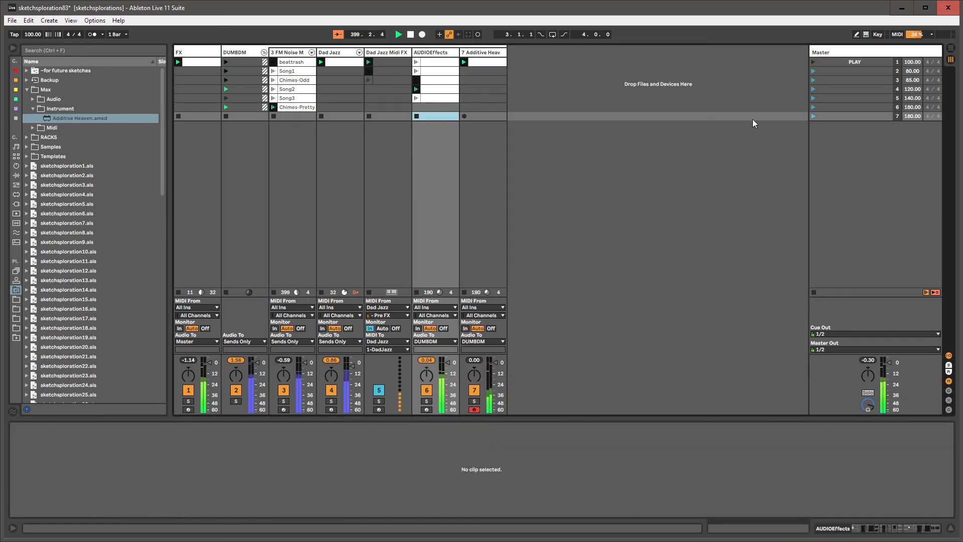
click(858, 115)
key(Delete)
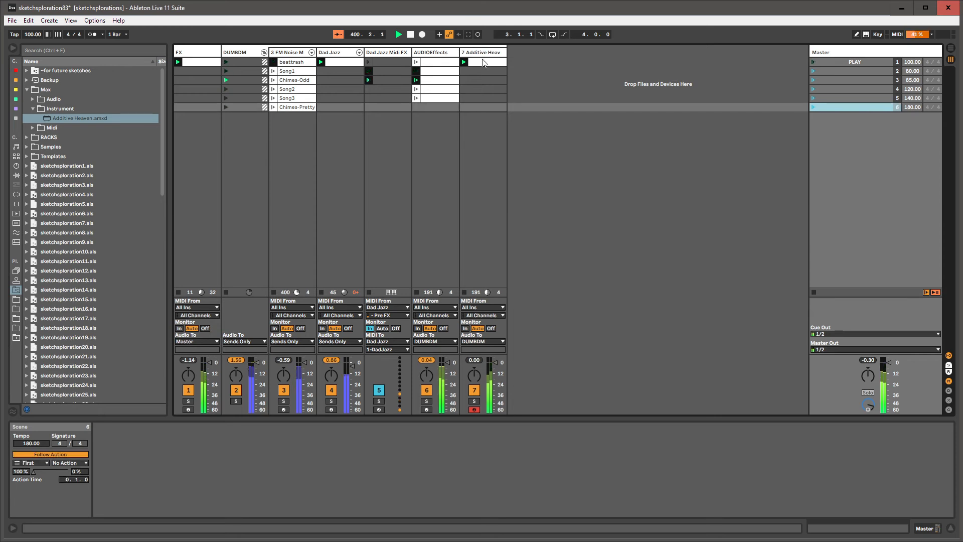
Step: Extend the captured clip's loop back to 1.3.1 for a length of 6.1.0, and lower the Additive Heaven track's volume
click(484, 62)
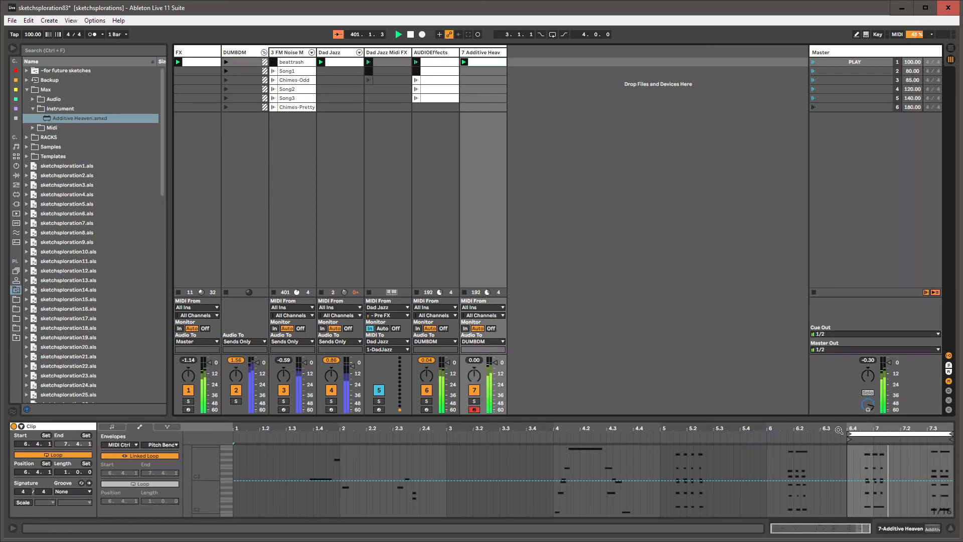
drag(850, 432, 289, 433)
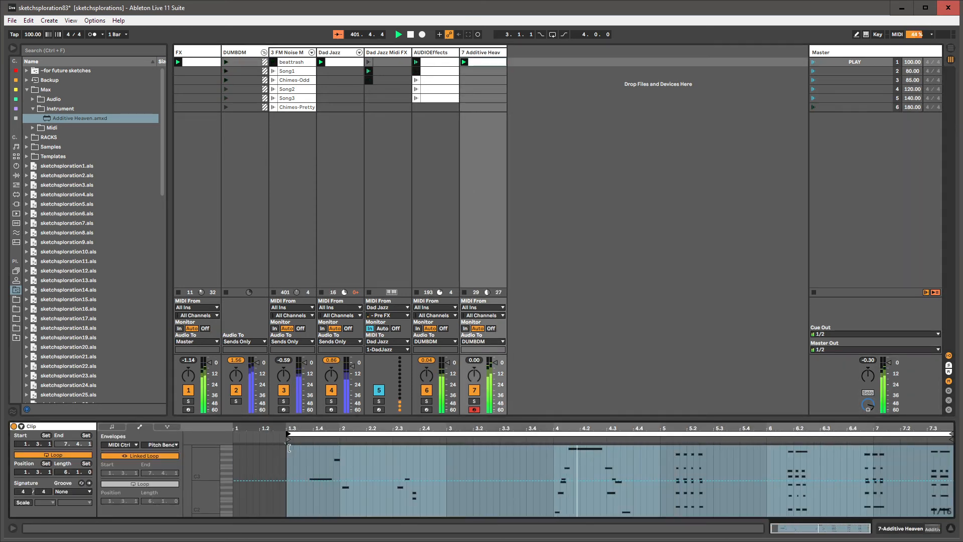
click(482, 53)
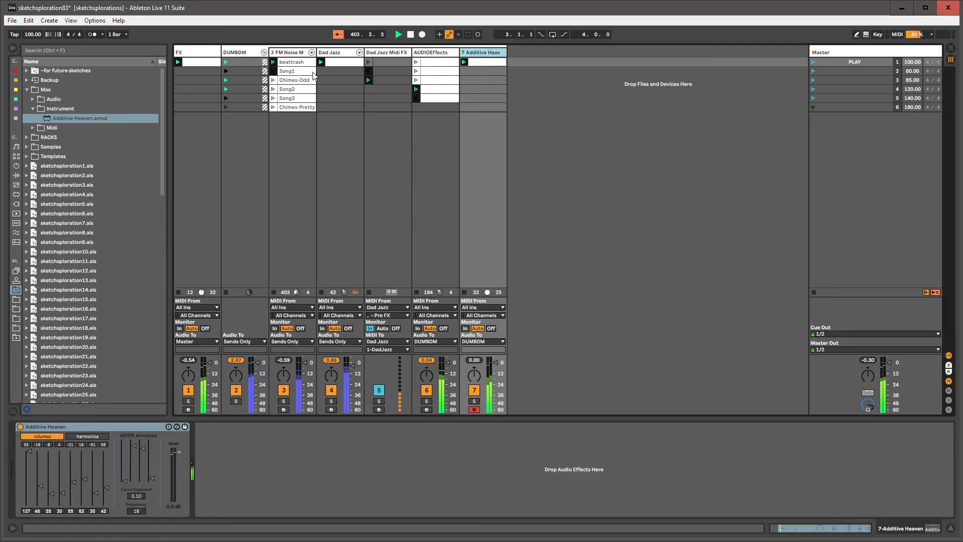
drag(494, 377, 493, 384)
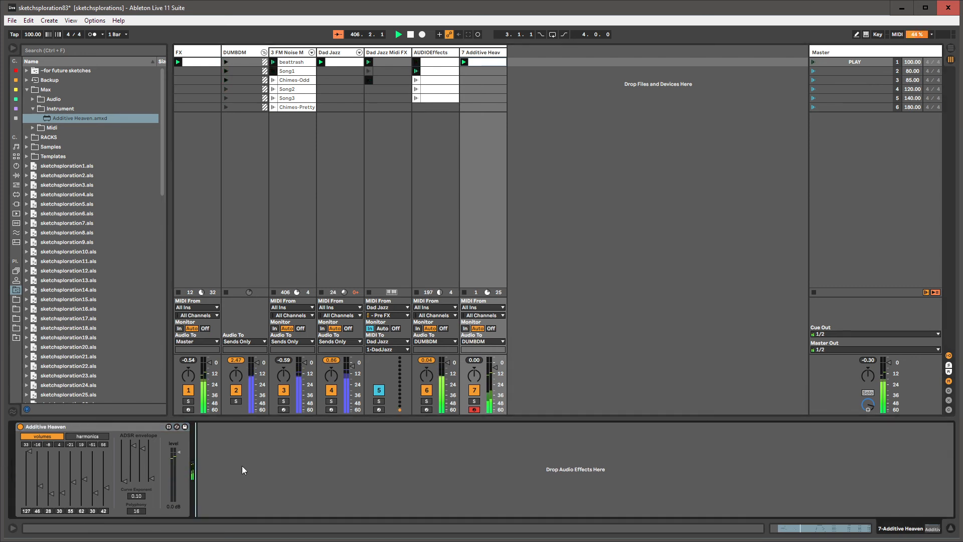
Step: Add an Auto Pan after Additive Heaven, set its amount to 100% and raise its rate
key(ctrl+f)
text(auto pan)
key(Return)
drag(208, 477, 208, 432)
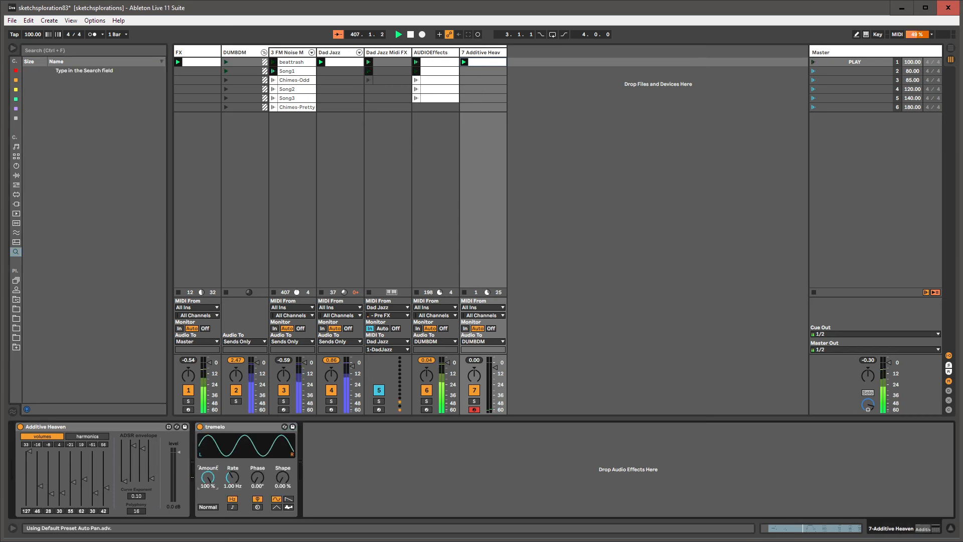
drag(229, 467, 229, 419)
Step: Unlink the clip's tremelo Frequency envelope, set its start to 4.2.3 and extend its loop length to 14.2.3
key(shift+Tab)
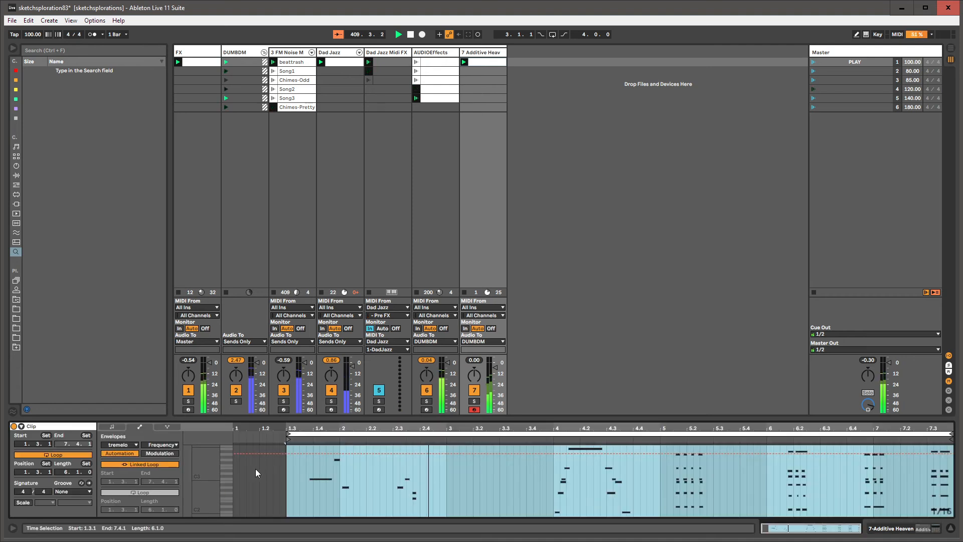
click(148, 464)
drag(149, 510, 149, 492)
click(235, 434)
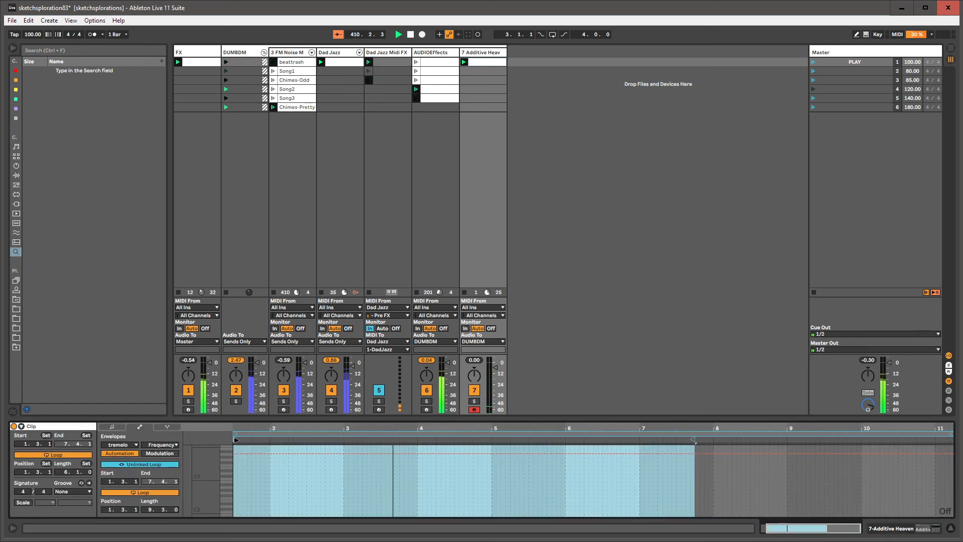
drag(235, 439, 450, 439)
drag(951, 434, 952, 435)
Step: Record varying rate automation for the Auto Pan into the clip and simplify the resulting Frequency envelope
key(shift+Tab)
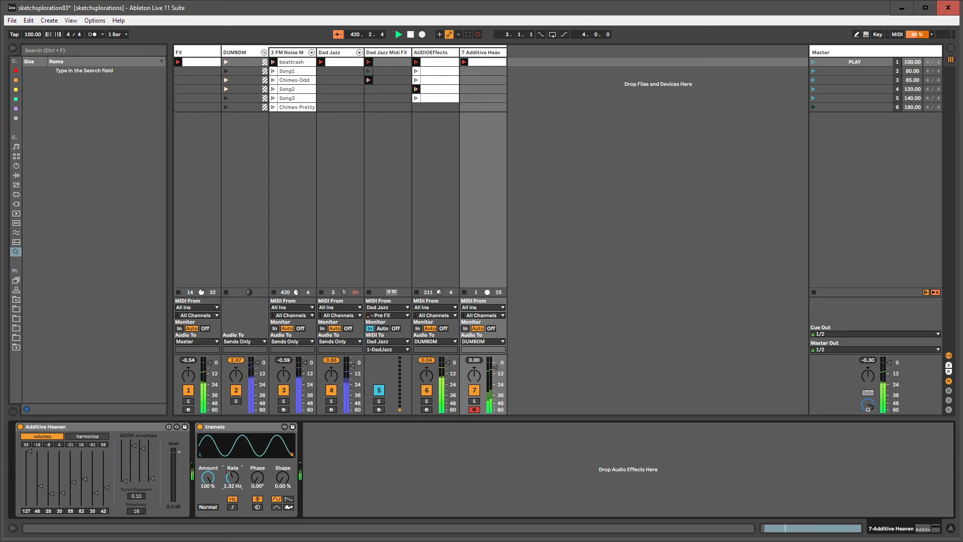
key(shift+Tab)
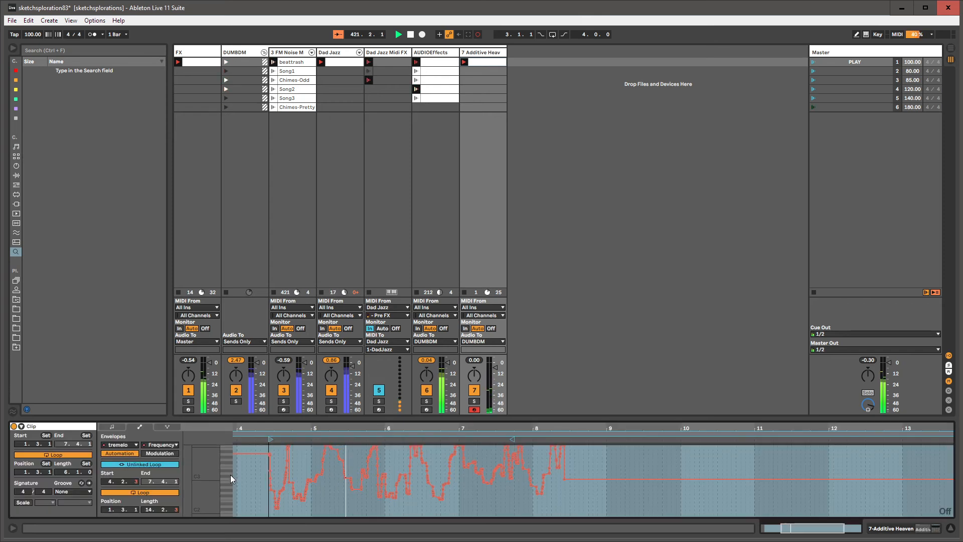
key(ctrl+a)
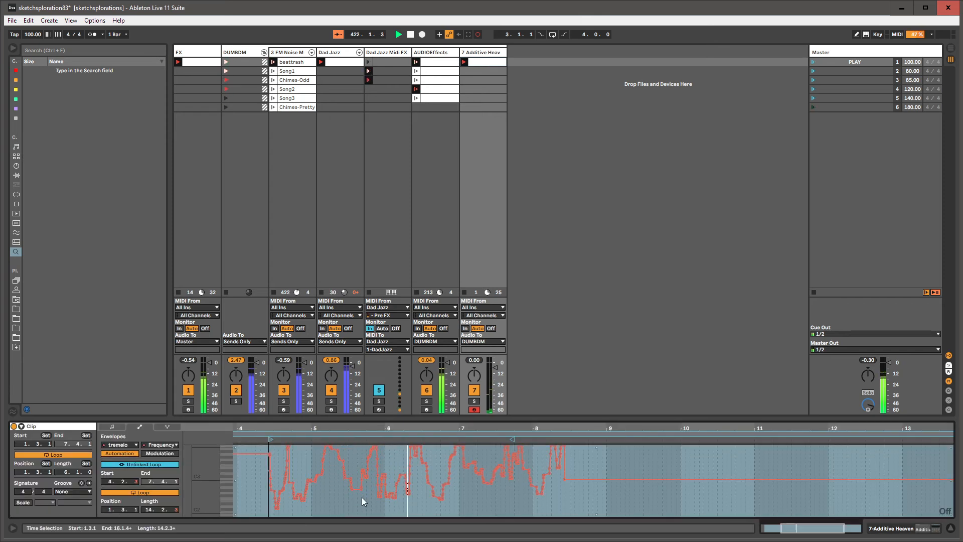
key(ctrl+z)
key(ctrl+z)
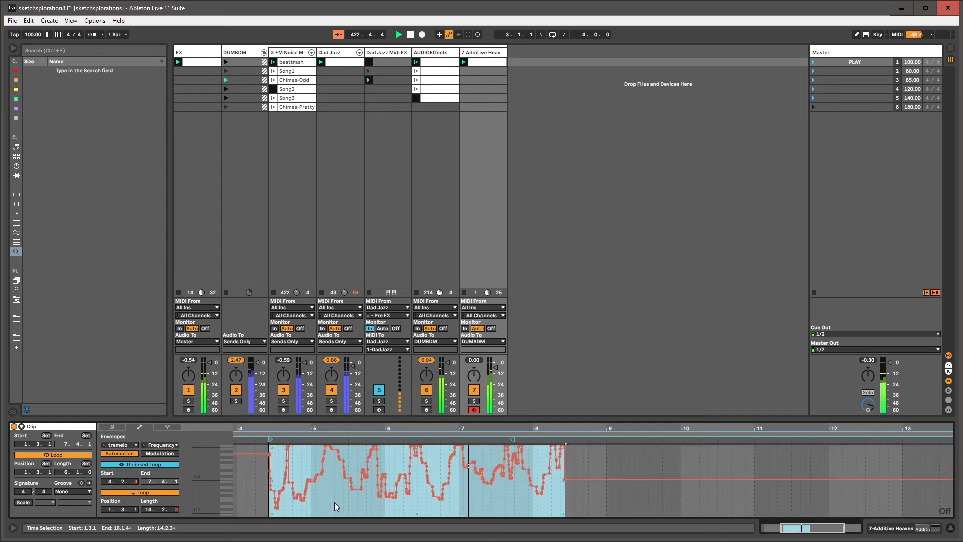
right_click(335, 503)
click(338, 507)
Step: Loop the Frequency envelope around its recorded section at position 4.2.2, length 4.0.3, and lower the level preceding it
drag(235, 433, 265, 432)
drag(950, 433, 574, 434)
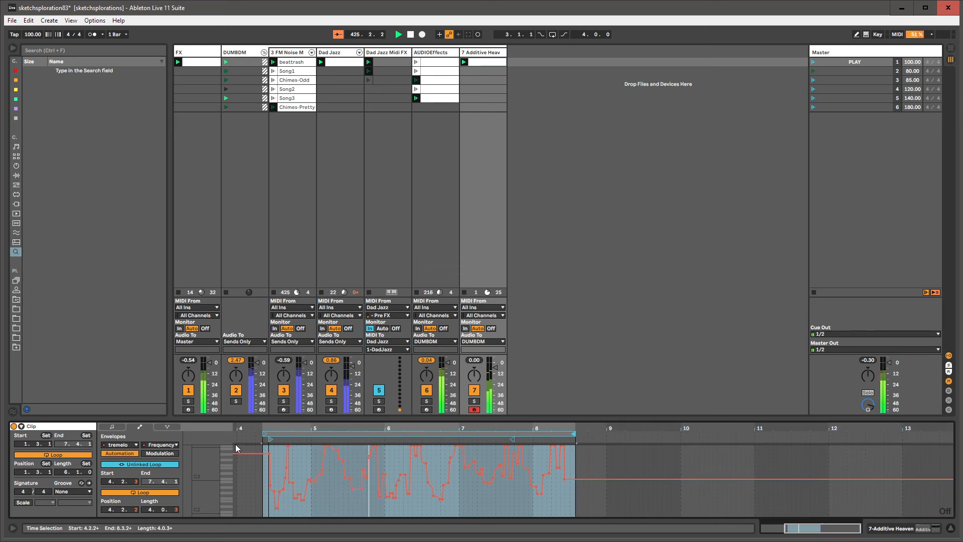
click(269, 452)
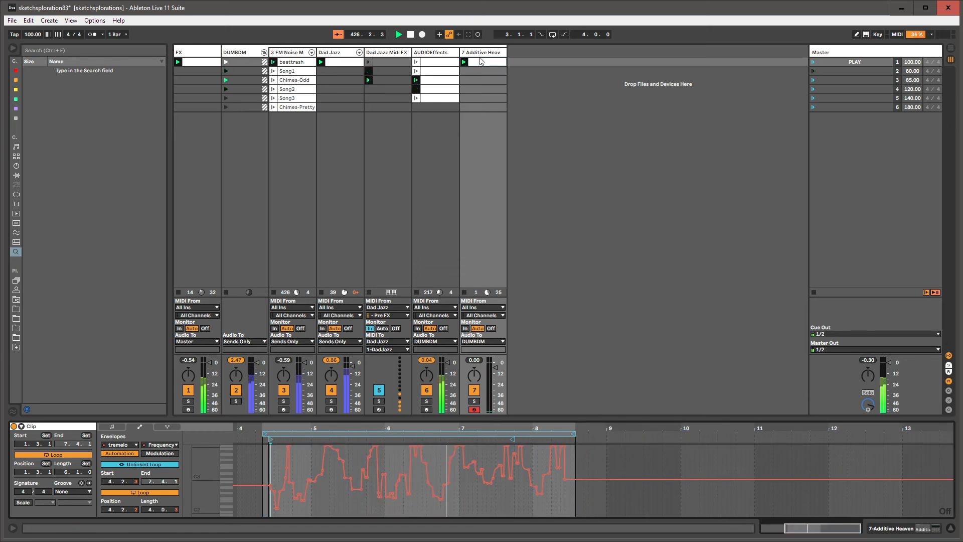
click(481, 61)
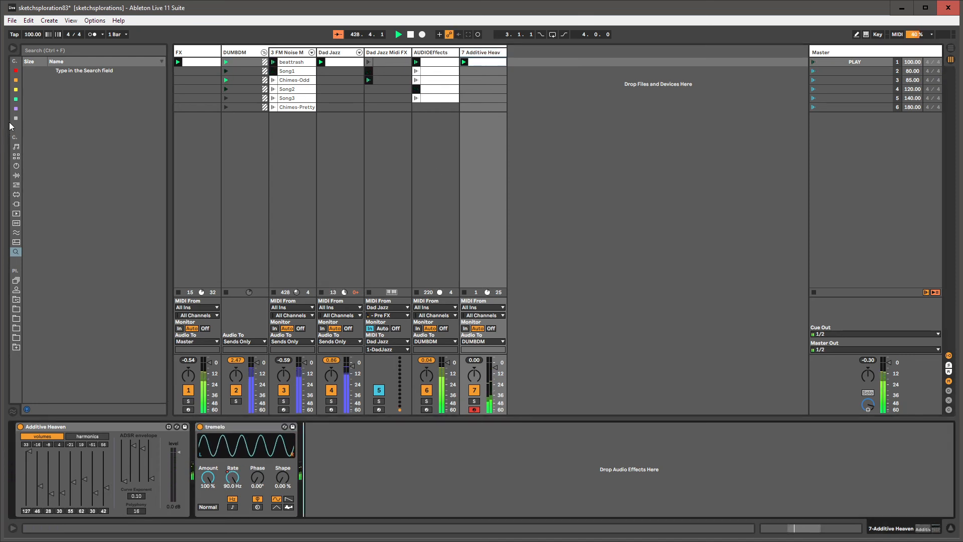
Step: Add a second Auto Pan after the first one on the Additive Heaven track
click(16, 166)
click(51, 222)
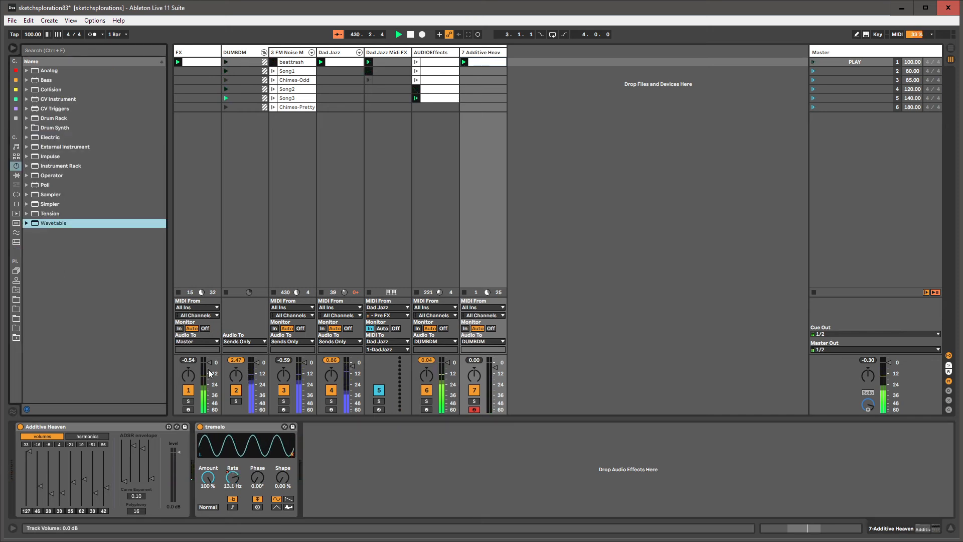
key(ctrl+f)
text(auto pan)
key(Return)
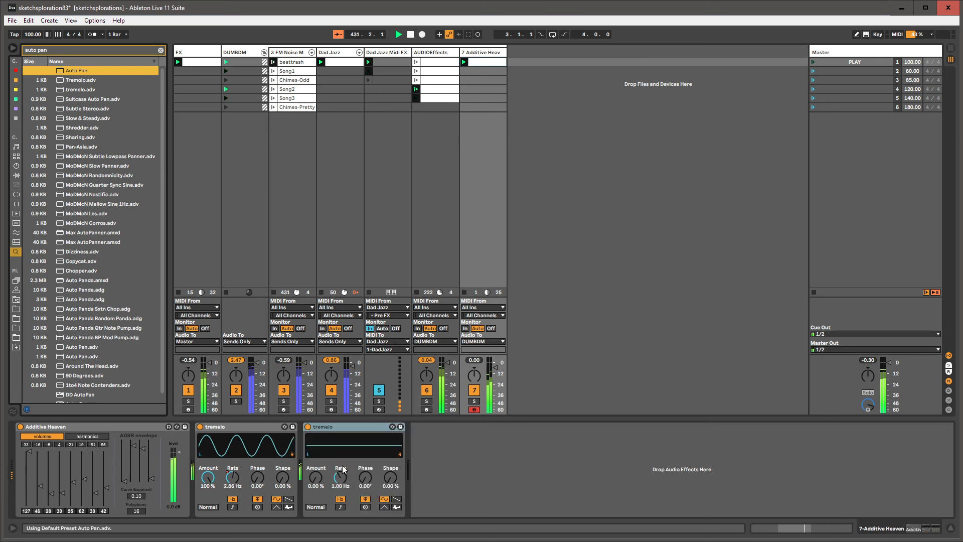
key(Escape)
Step: Set the second Auto Pan's phase to 180° and amount to 100%, and record varying rate automation into the clip
double_click(365, 477)
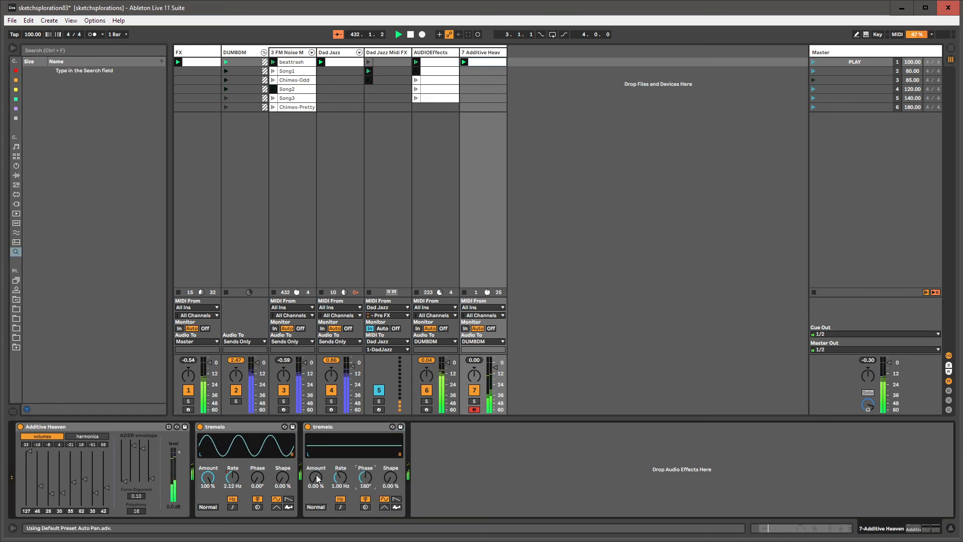
drag(316, 479, 317, 411)
mouse_move(341, 478)
mouse_down()
mouse_move(340, 457)
mouse_move(341, 511)
mouse_move(341, 441)
mouse_move(341, 511)
mouse_move(340, 481)
mouse_move(341, 494)
mouse_up()
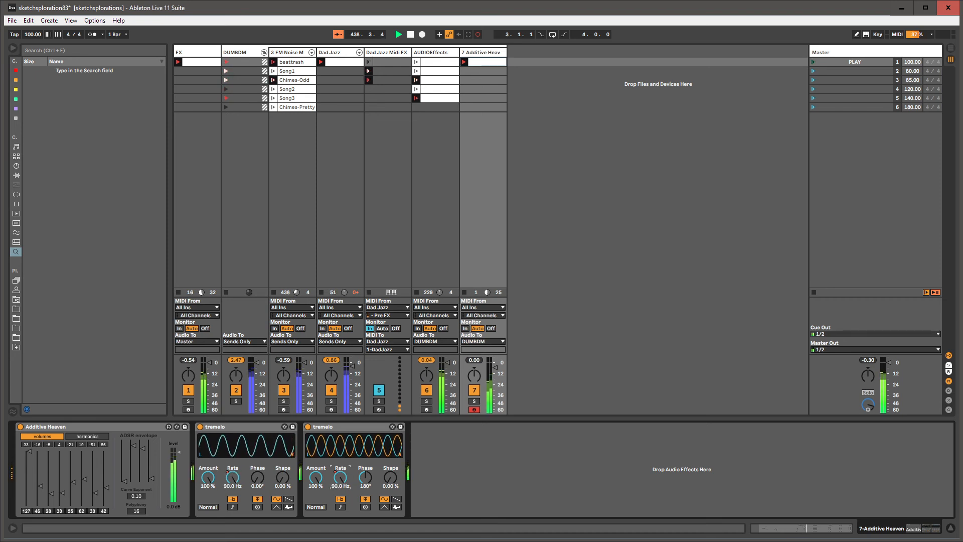
key(ctrl+shift+F9)
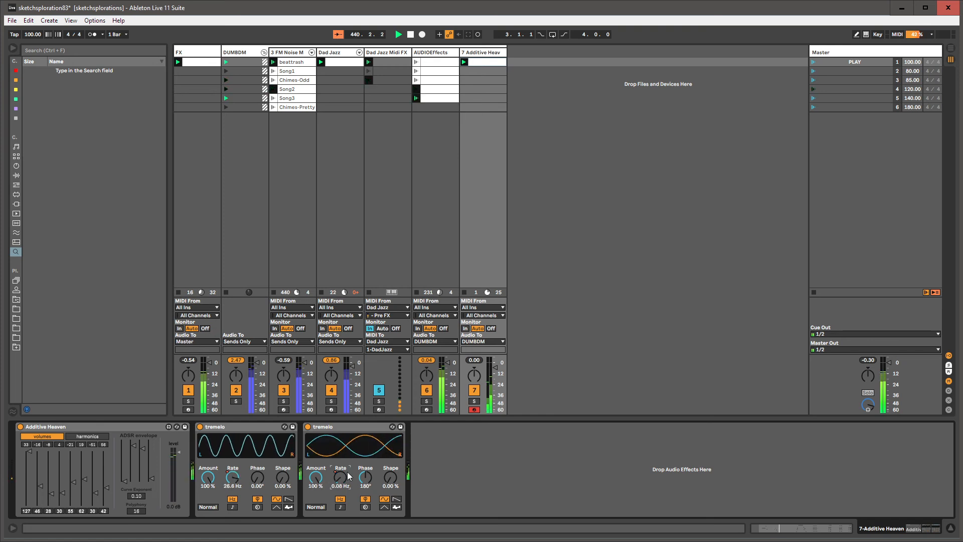
Step: Simplify the second Auto Pan's recorded Frequency envelope and unlink its loop from the clip
key(shift+Tab)
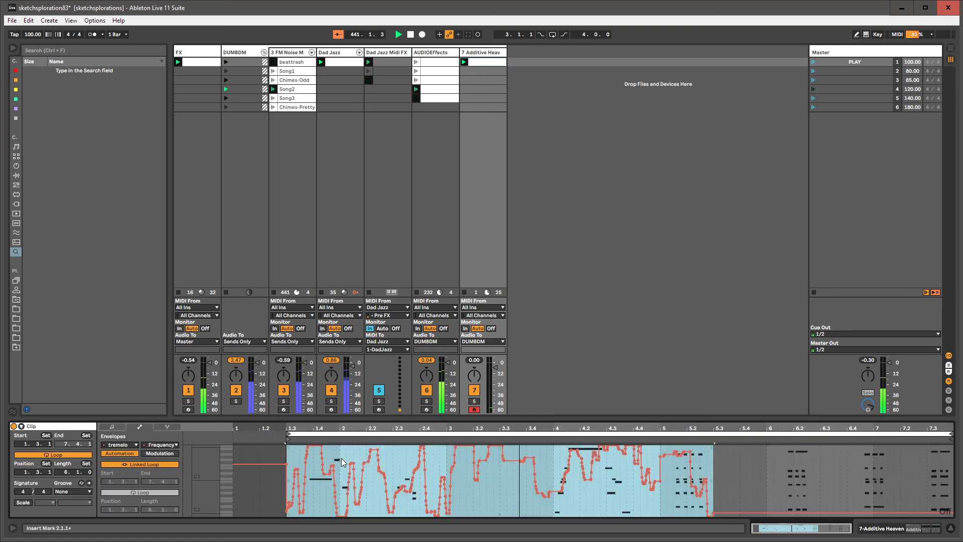
right_click(341, 458)
key(s)
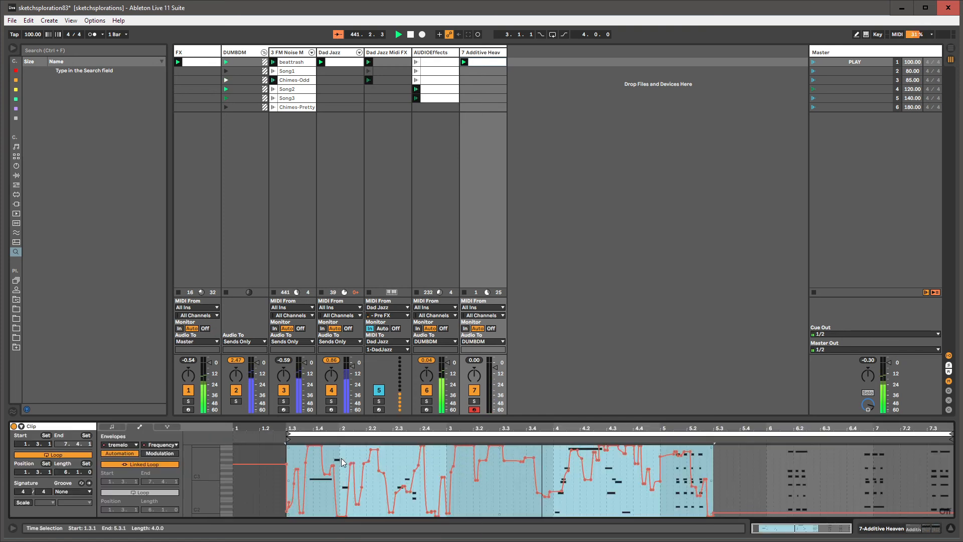
click(149, 465)
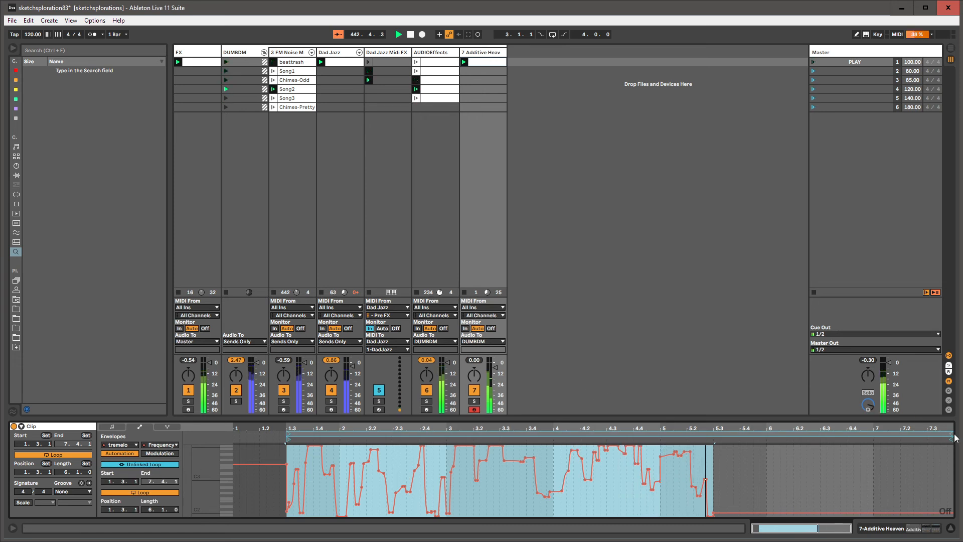
Step: Shorten the second Auto Pan's Frequency envelope loop to a length of 4.0.0 and return to the Additive Heaven track's devices
drag(955, 438, 718, 440)
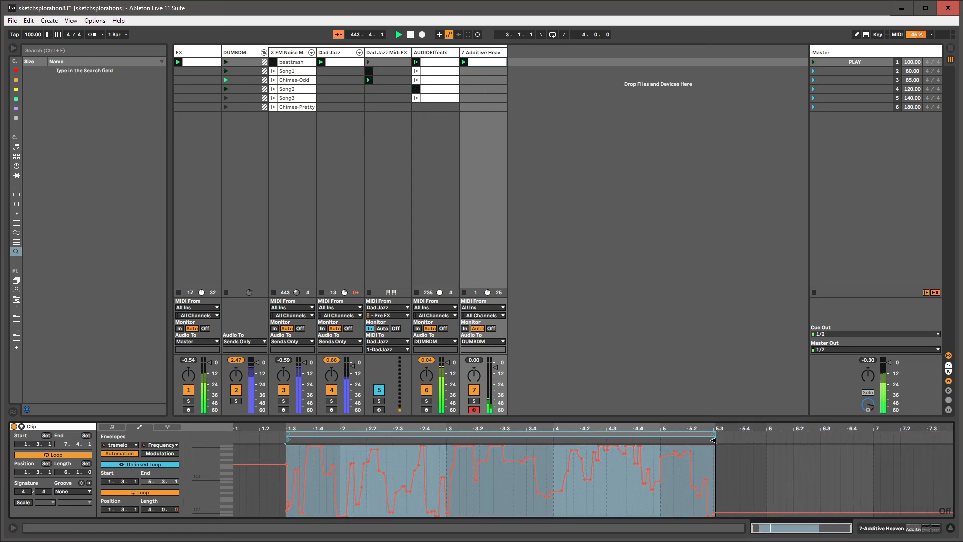
double_click(482, 54)
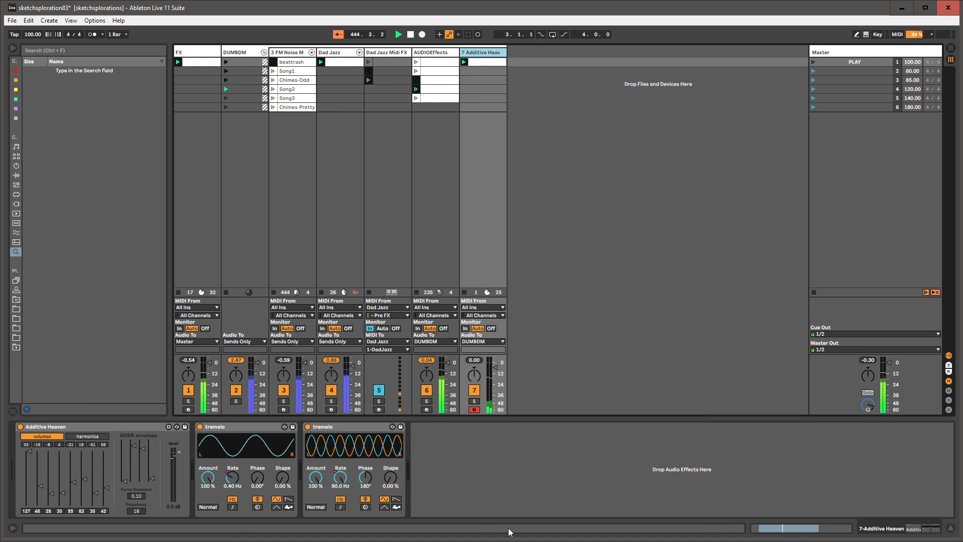
Step: Search for a probability gate, add the NoteProbabilityGate rack before Additive Heaven, and try its Probability macro
click(483, 478)
key(ctrl+f)
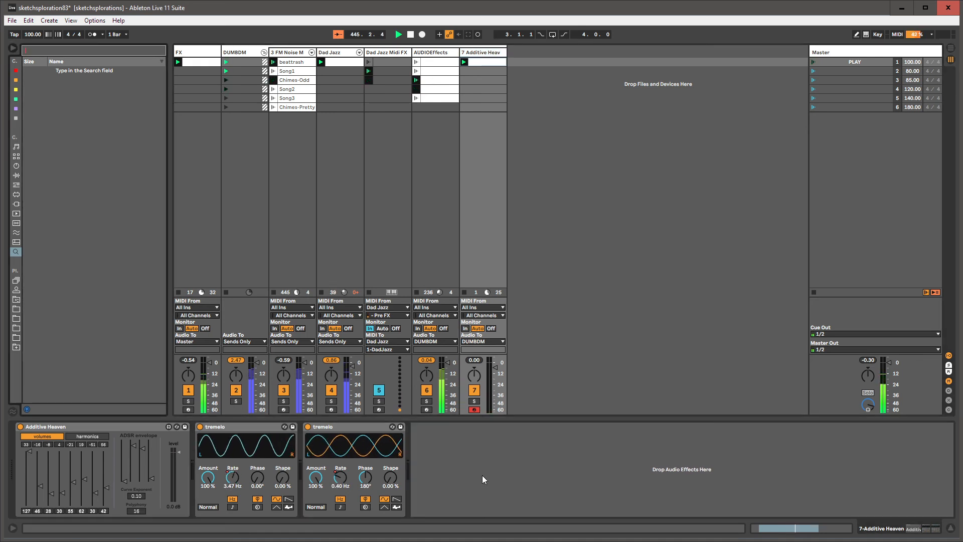
text(probabil)
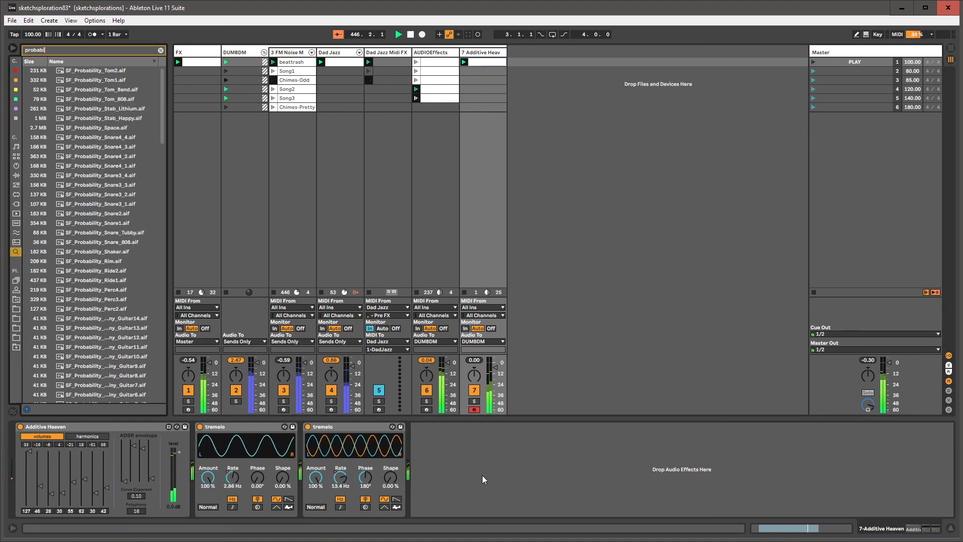
text(ity gate)
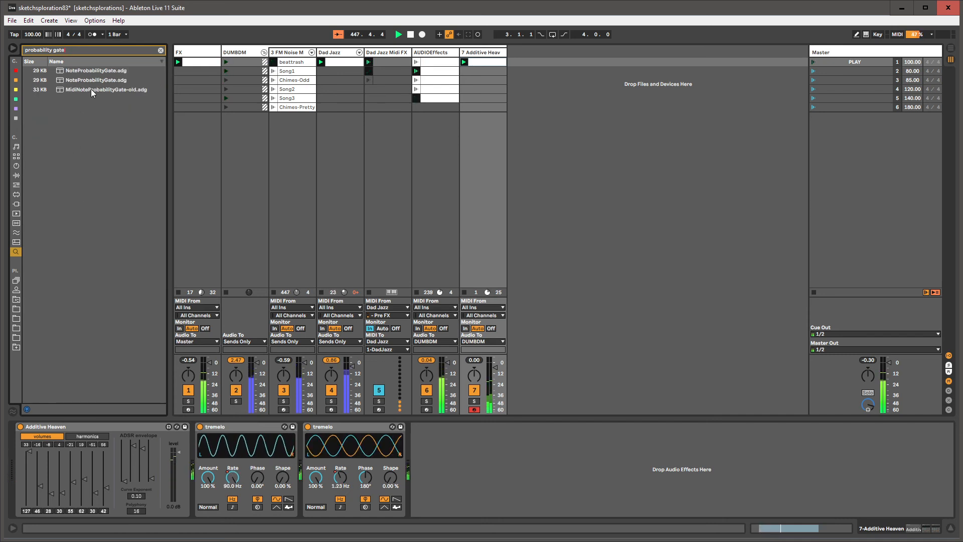
click(441, 457)
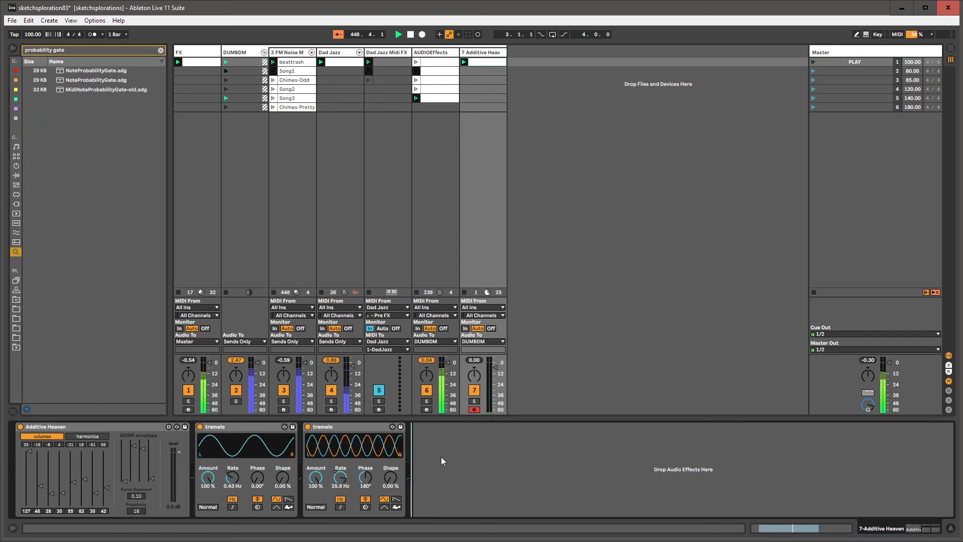
key(ctrl+f)
text(note proba)
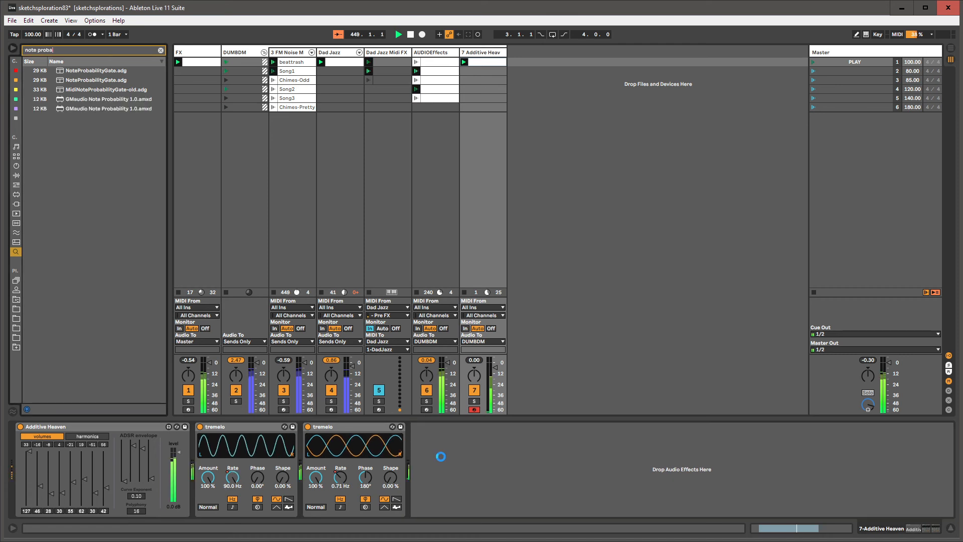
key(Return)
key(Escape)
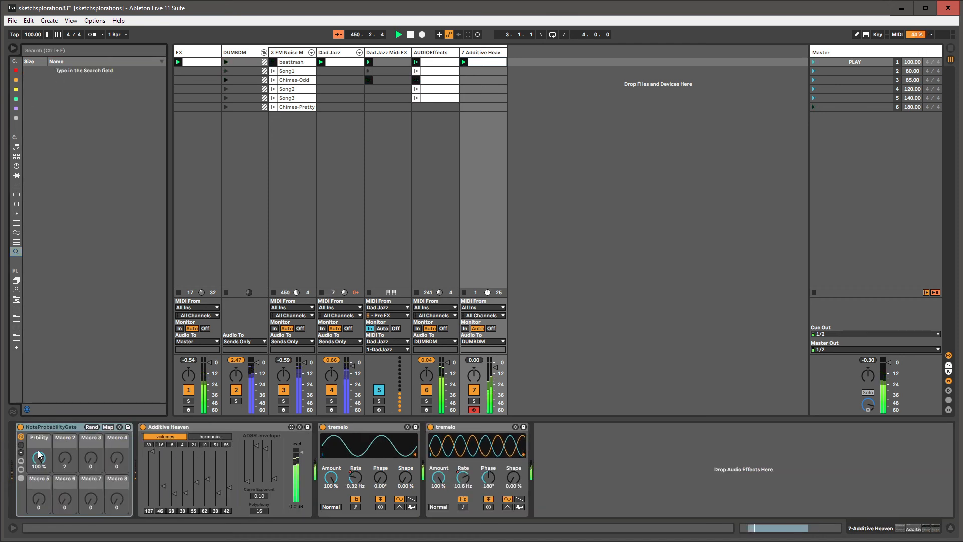
drag(39, 457, 39, 438)
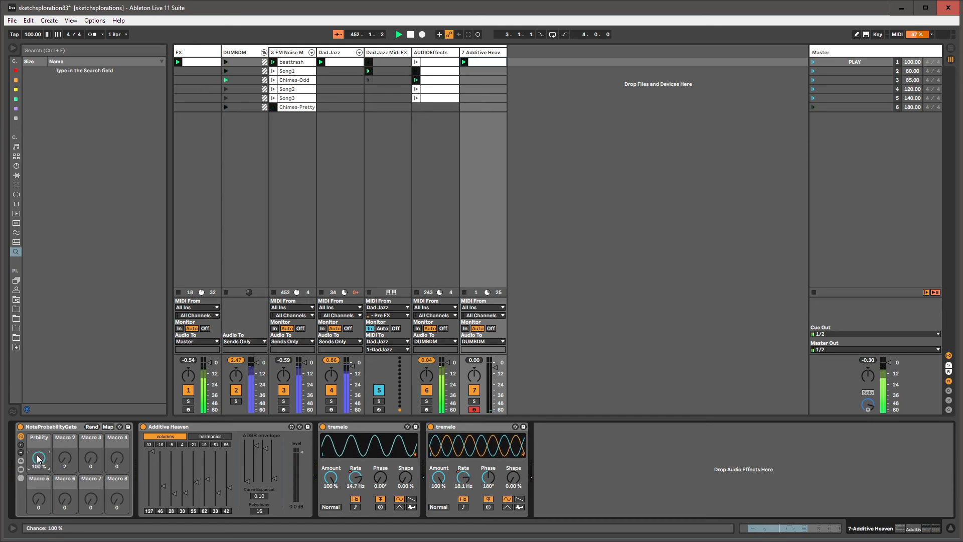
Step: Replace the NoteProbabilityGate rack with GMaudio Note Probability 1.0 in front of Additive Heaven
key(ctrl+f)
text(note prob)
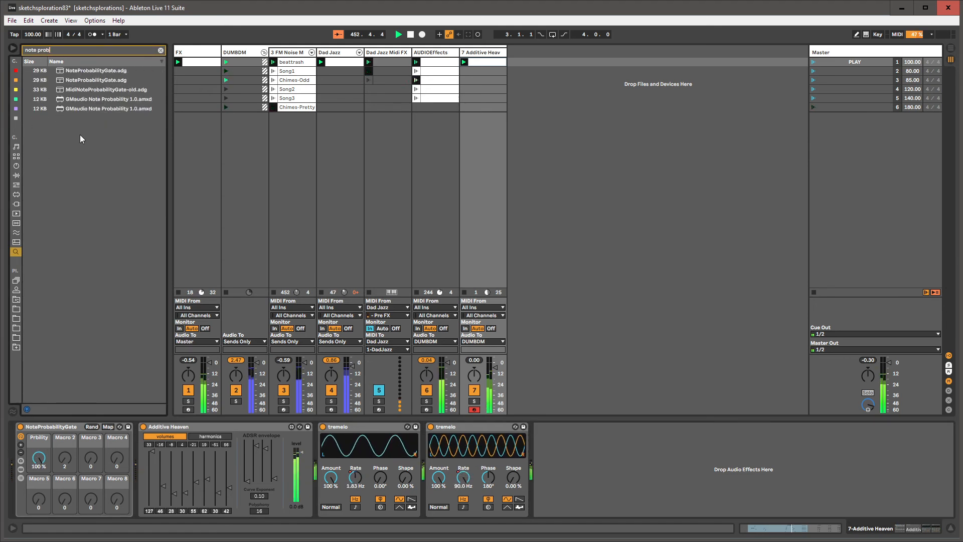
drag(88, 100, 141, 472)
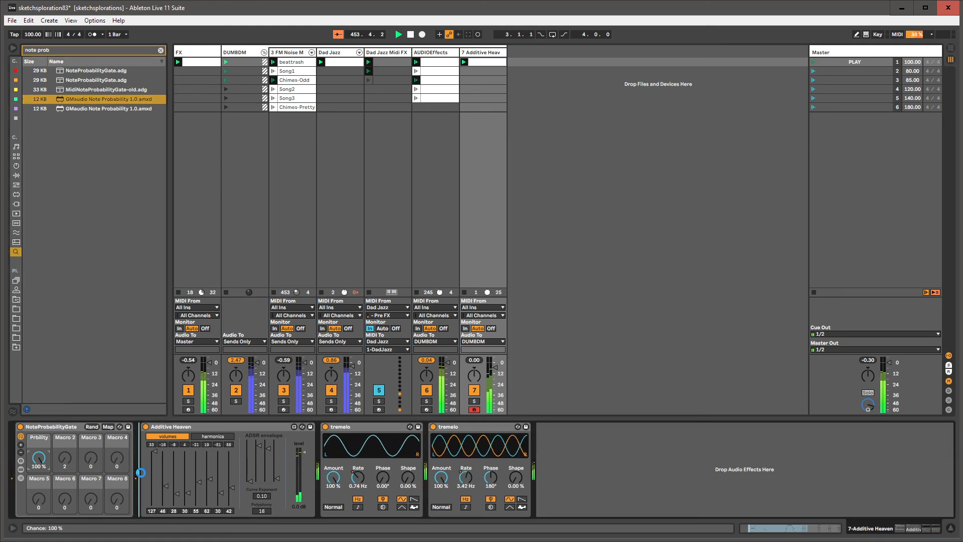
click(67, 428)
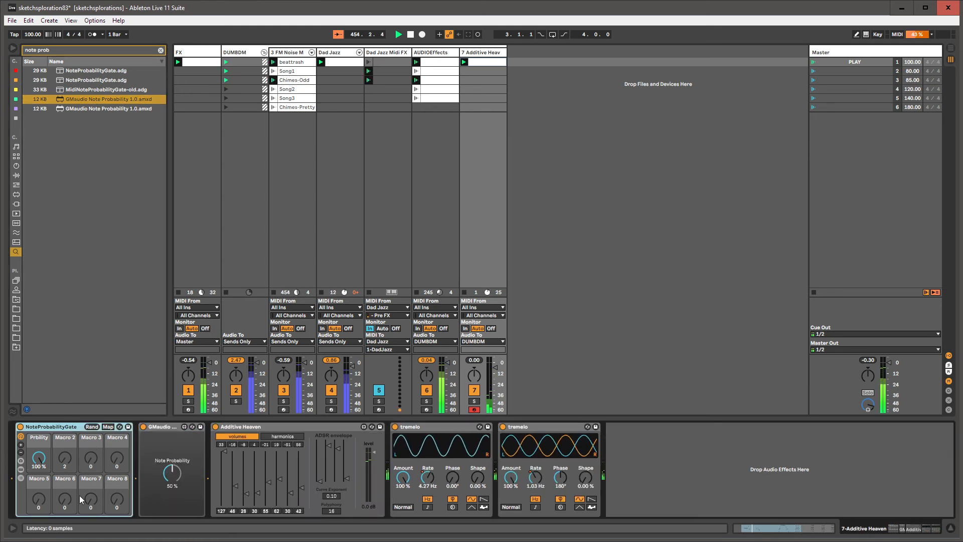
key(Delete)
Step: Record varying Note Probability automation into the clip and unlink its envelope loop, starting at 1.1.1 with a length of 9.3.0
drag(54, 474, 53, 522)
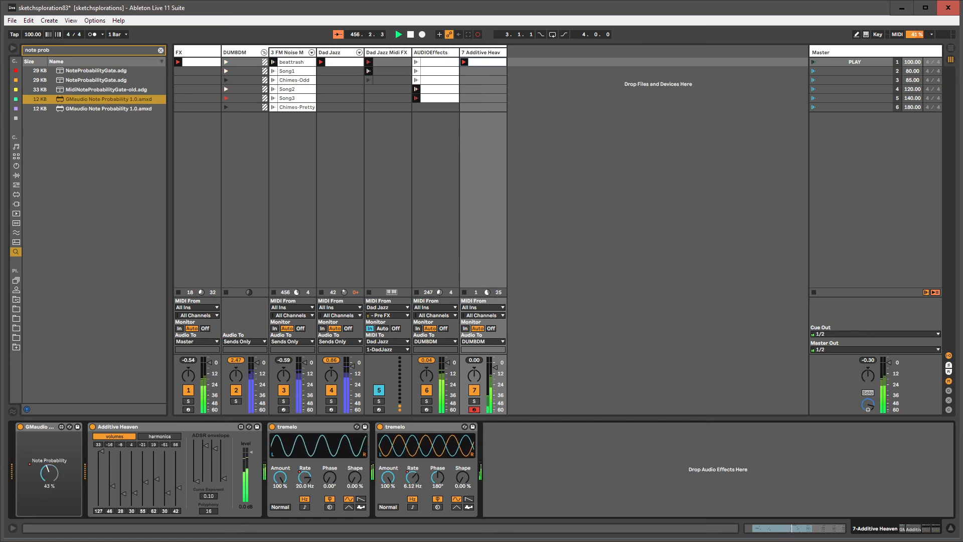
drag(53, 473, 54, 432)
key(shift+Tab)
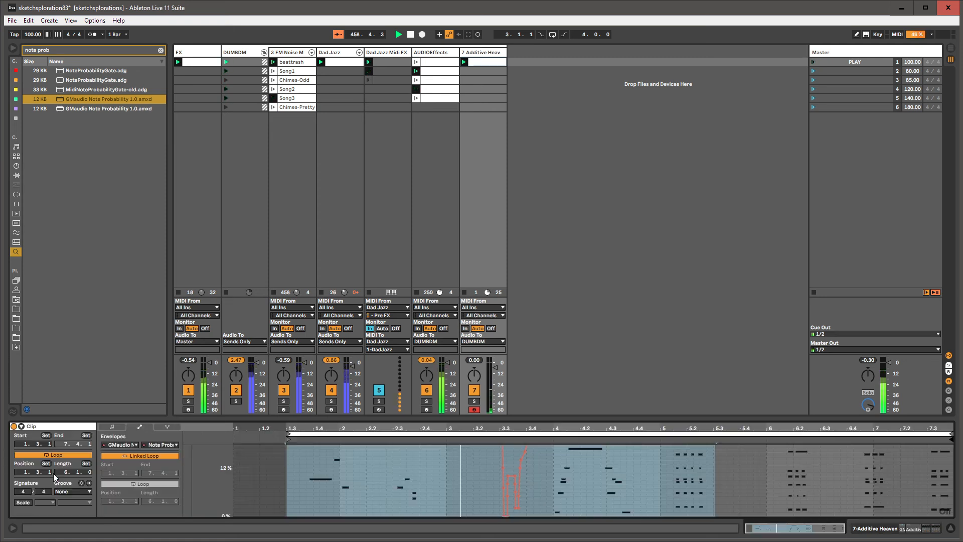
click(127, 457)
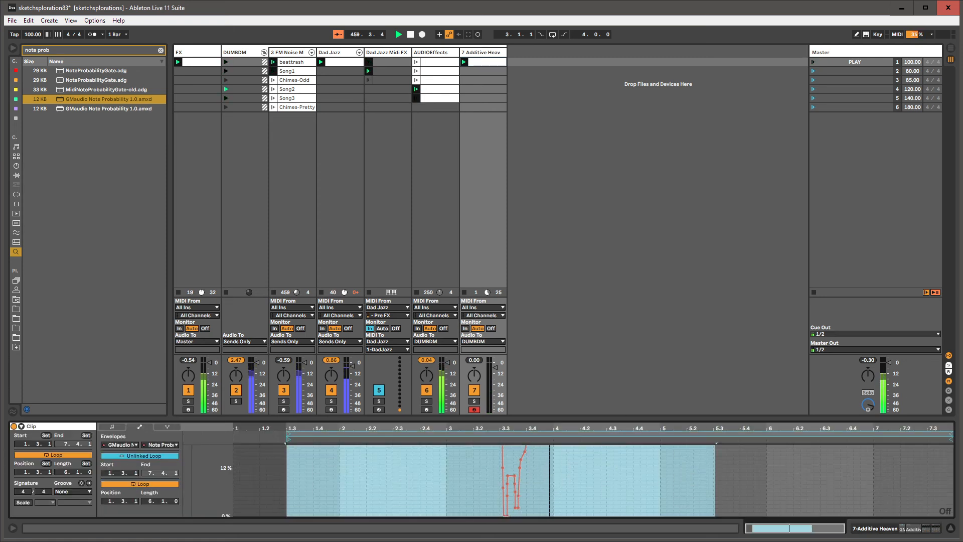
drag(950, 432, 243, 447)
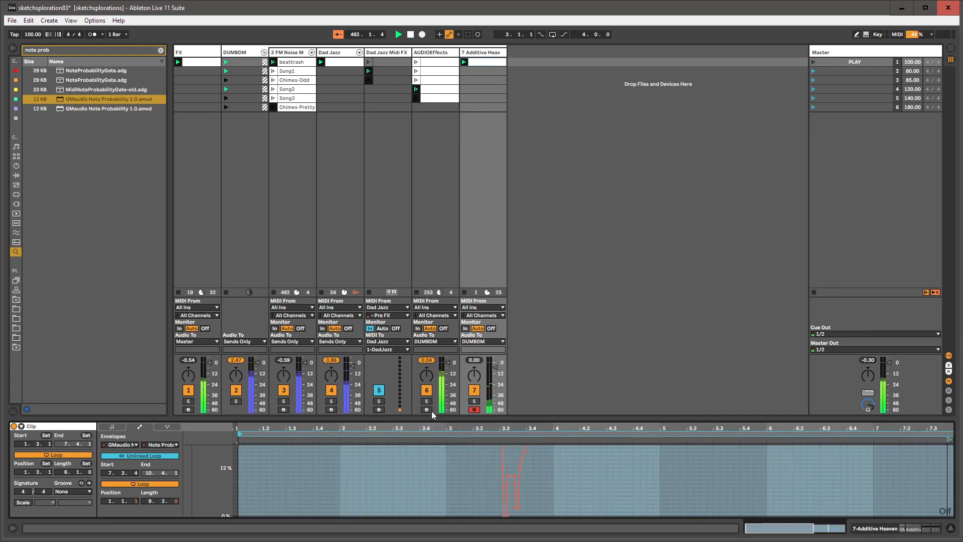
Step: Draw the flat part of the Note Probability envelope at 100% from bar 5 onward
drag(431, 414, 371, 257)
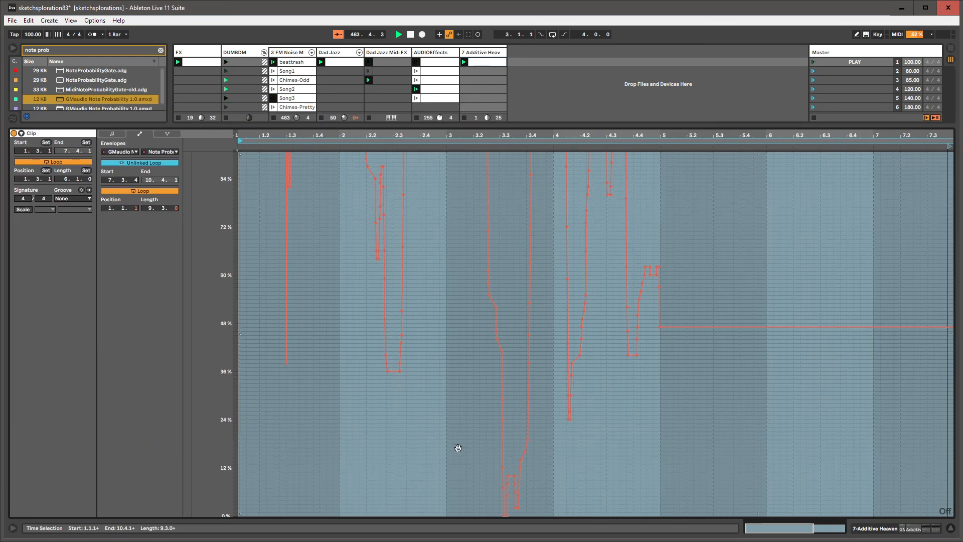
scroll(631, 362, up, 2)
key(b)
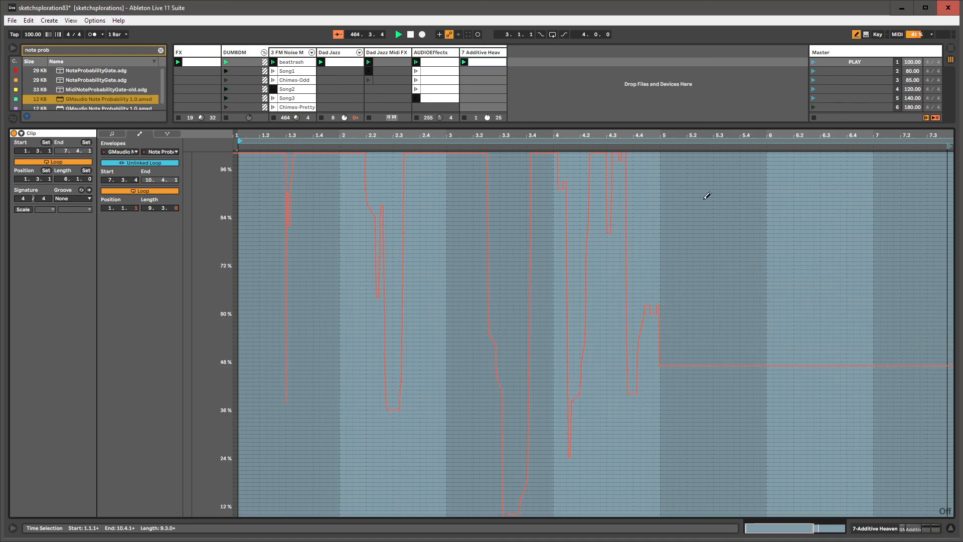
mouse_move(704, 155)
mouse_down()
mouse_move(672, 153)
mouse_move(933, 145)
mouse_move(920, 134)
mouse_up()
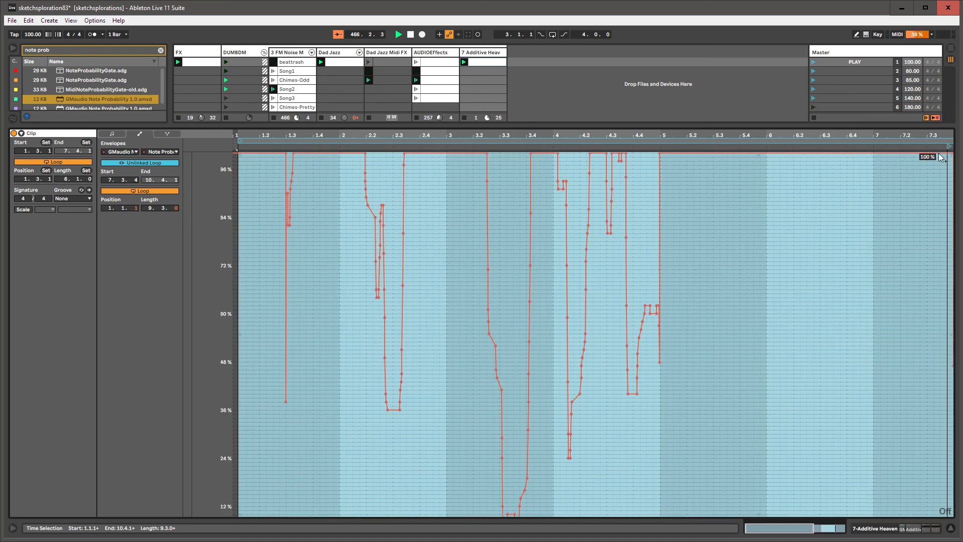
drag(797, 125, 879, 423)
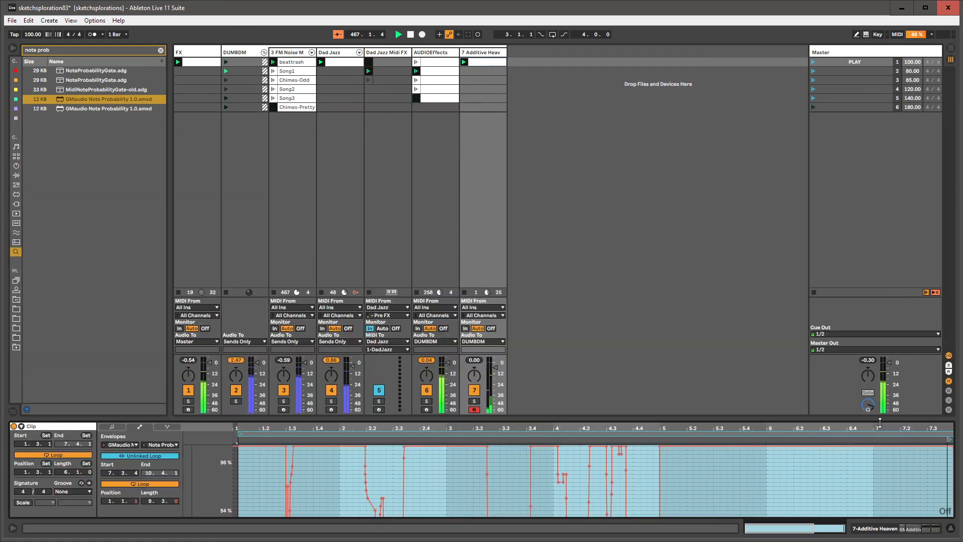
click(180, 63)
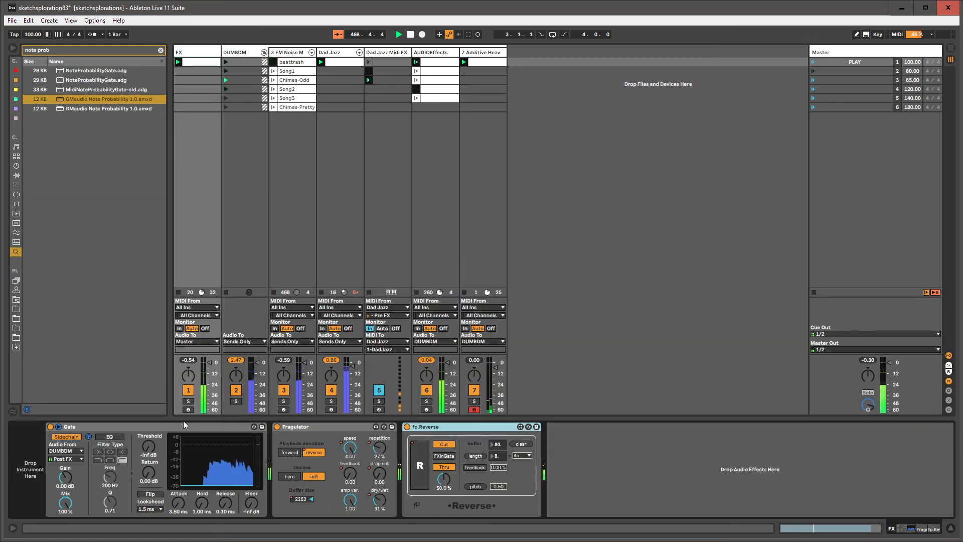
click(169, 428)
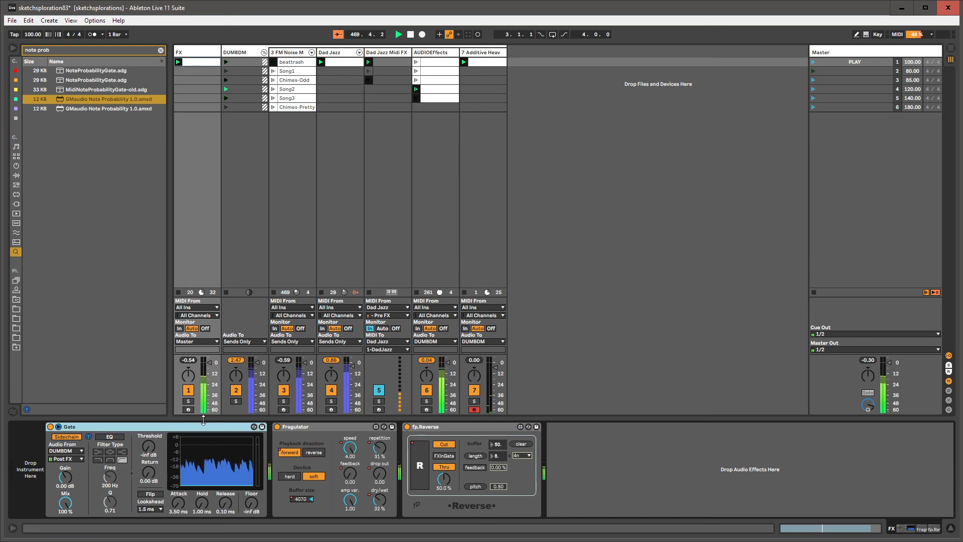
click(483, 54)
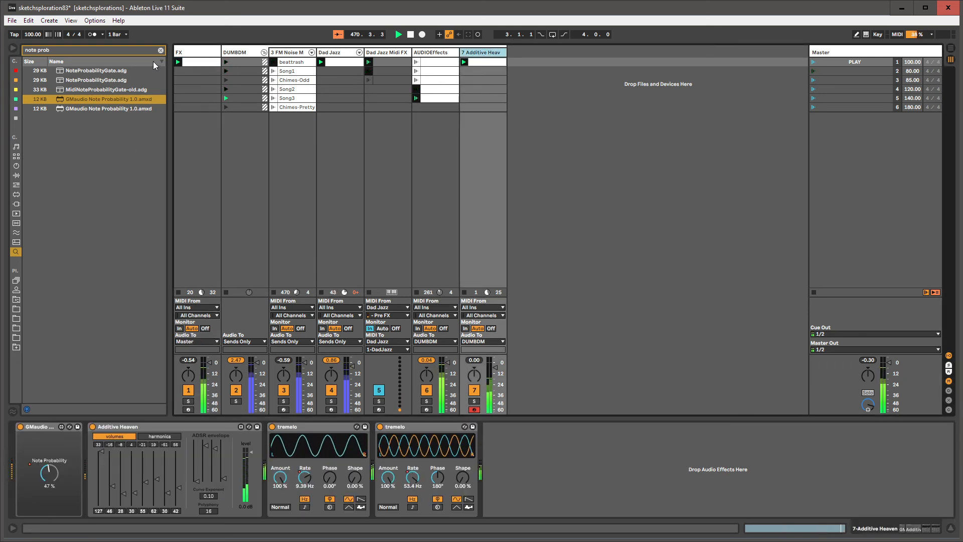
Step: Clear the browser search and add Drum Buss after fp.Reverse at the end of the FX track's device chain
click(161, 50)
click(16, 301)
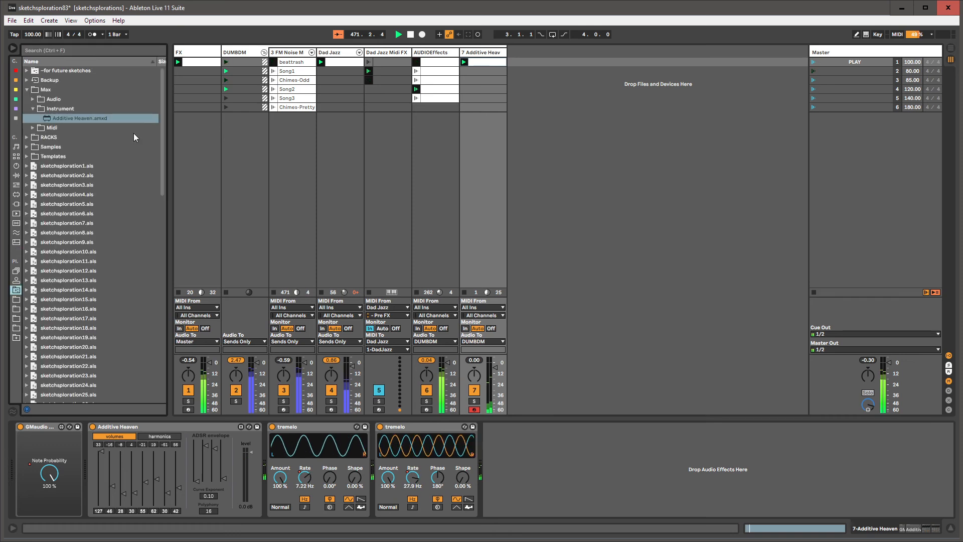
click(201, 53)
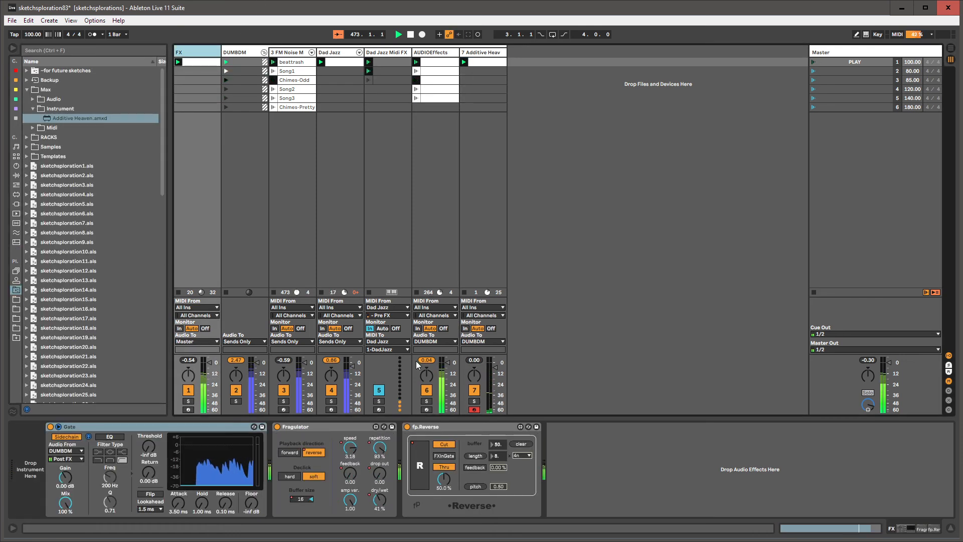
click(28, 89)
click(16, 118)
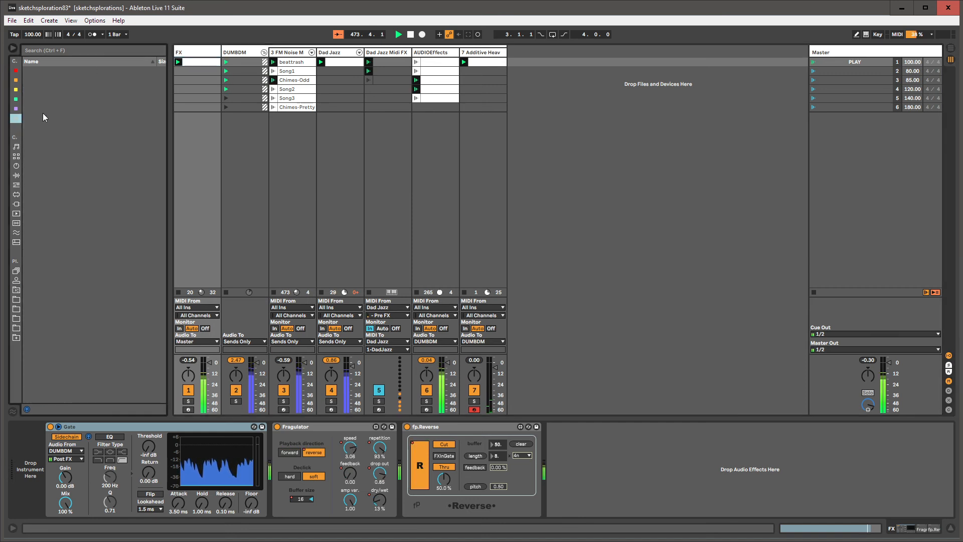
drag(52, 137, 630, 445)
click(621, 473)
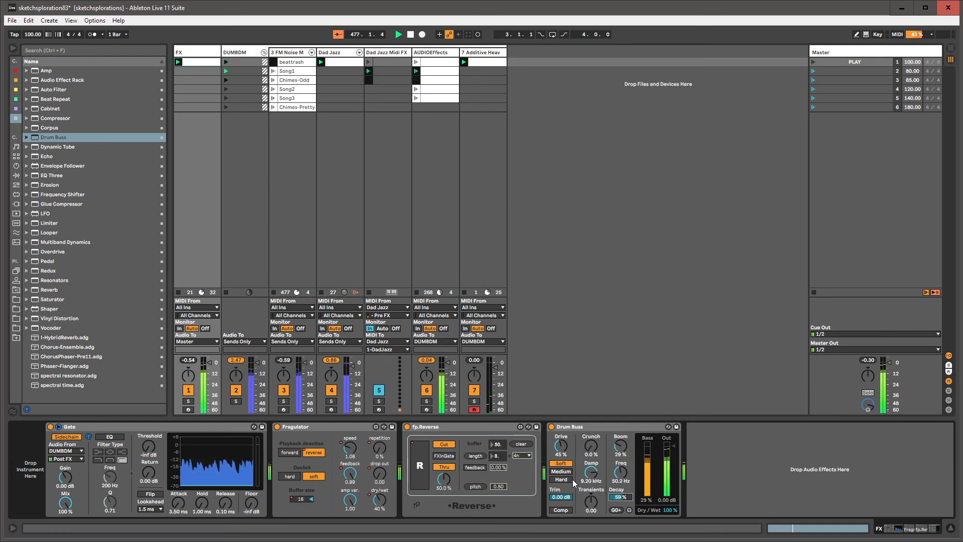
Step: Set Drum Buss to 21% crunch, 0.43 transients and 33% drive, briefly bypassing fp.Reverse to compare the sound
drag(560, 447, 562, 444)
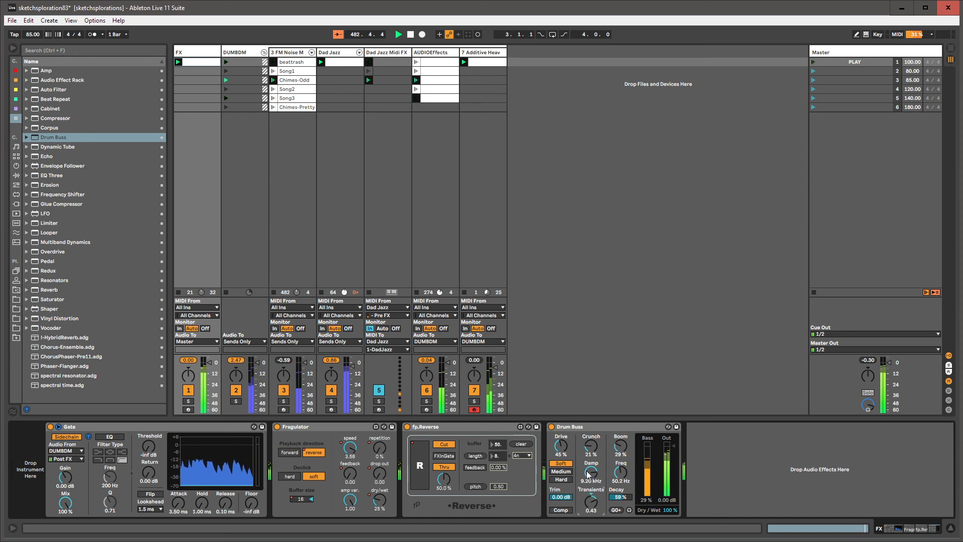
drag(563, 451, 563, 456)
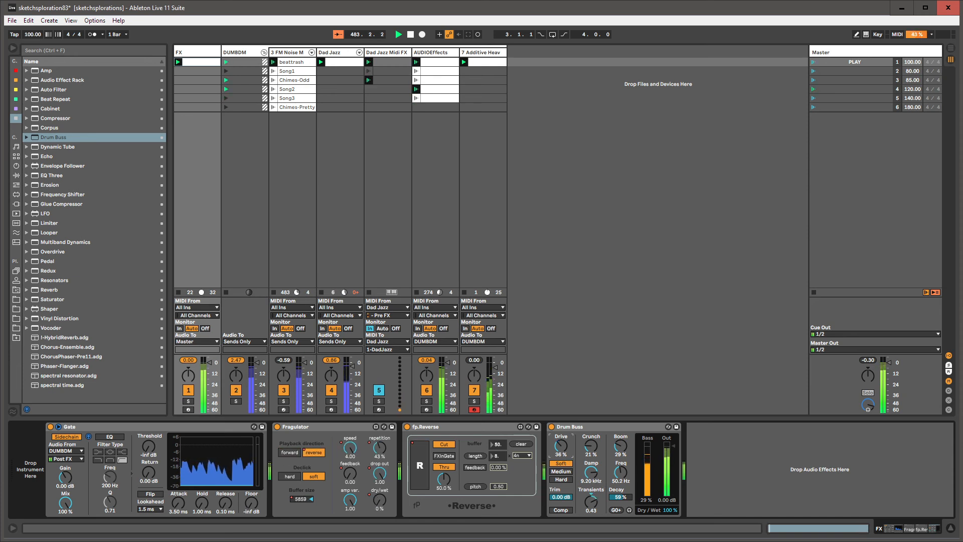
click(407, 427)
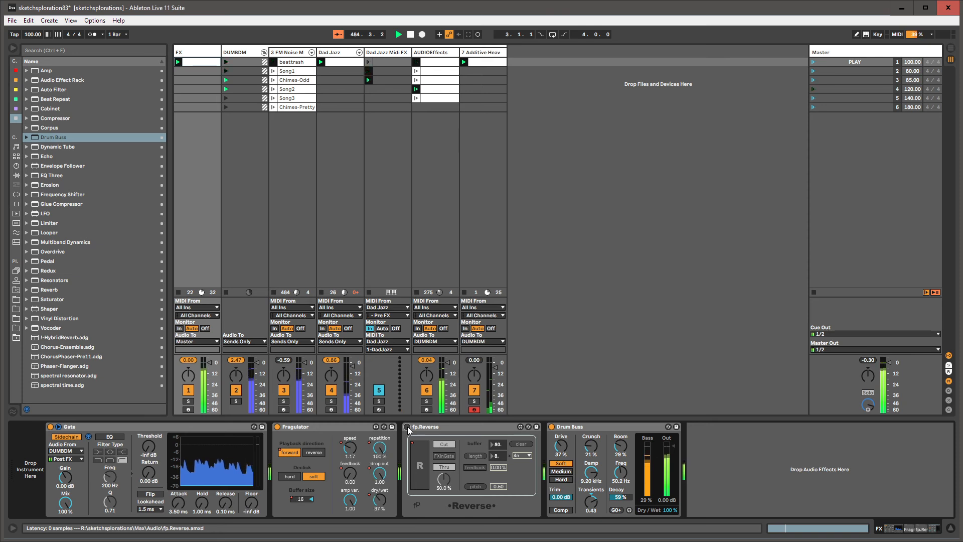
click(407, 427)
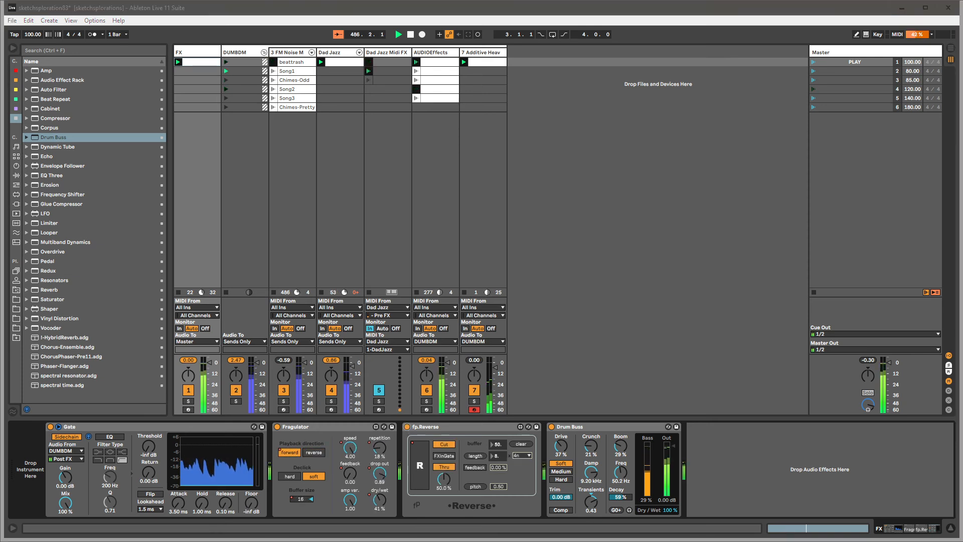
click(604, 485)
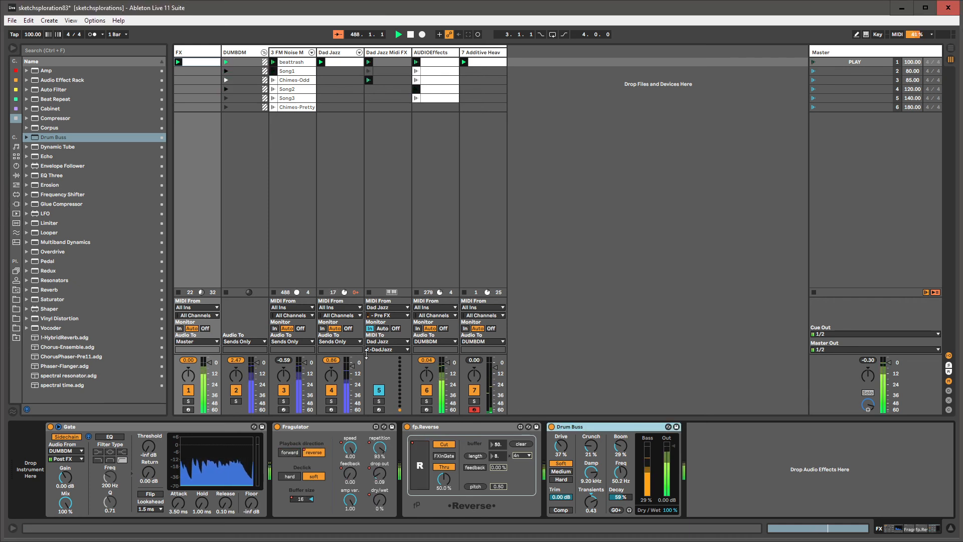
drag(561, 446, 561, 486)
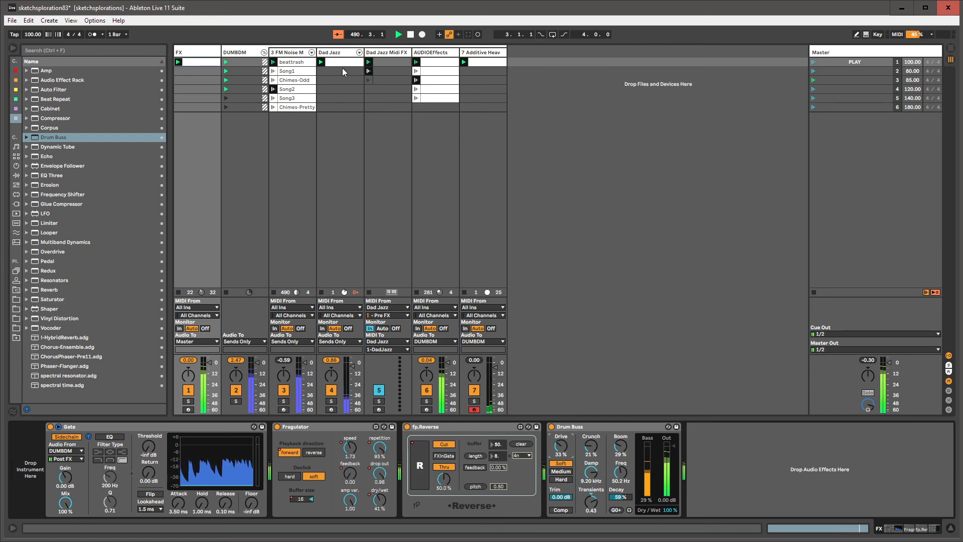
Step: Select the FX track and save the Live set
click(289, 54)
click(199, 54)
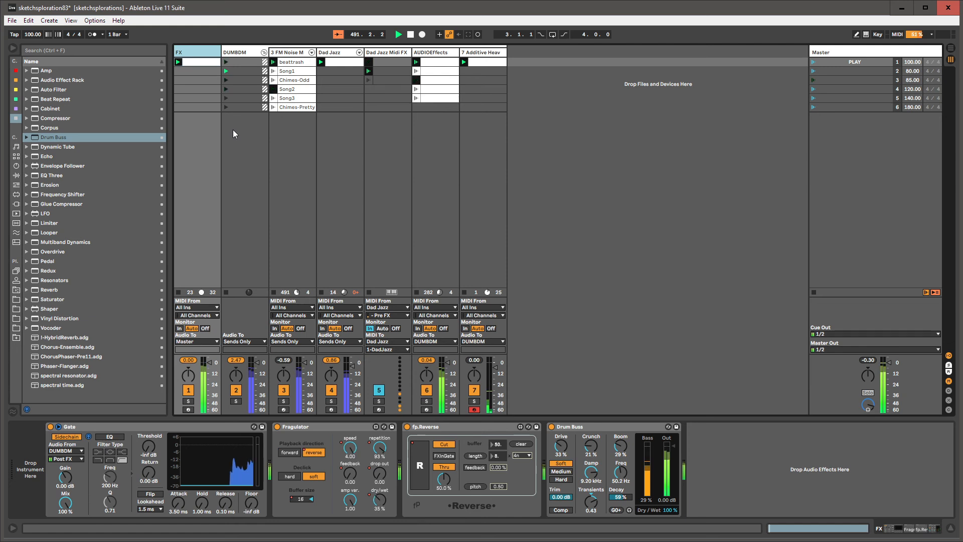
key(ctrl+s)
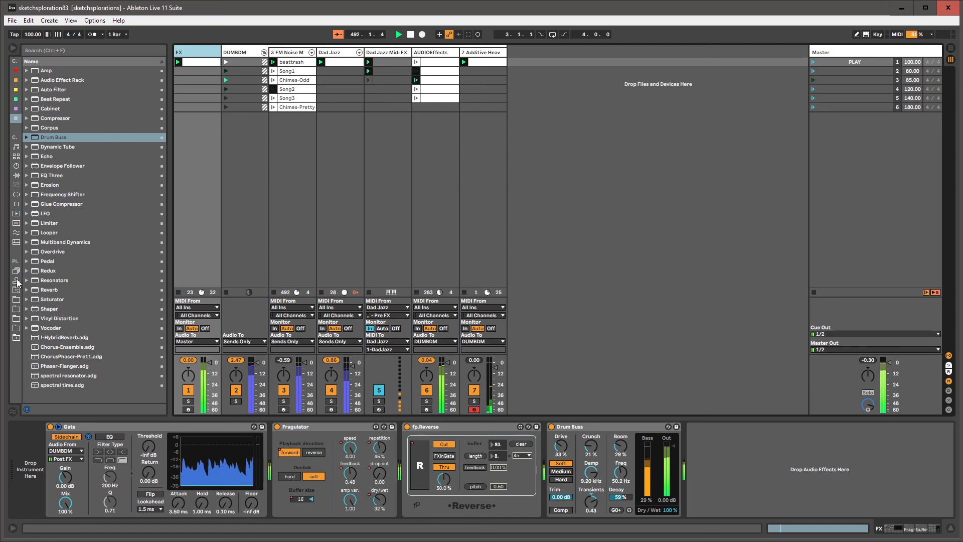
Step: Open the AUDIO FX folder inside RACKS in the sketchsplorations project folder in the browser
click(16, 290)
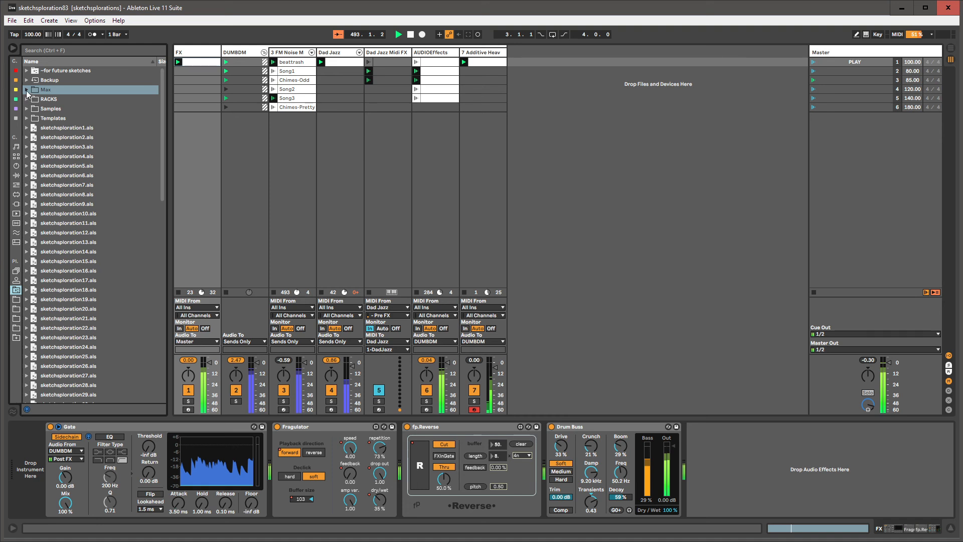
click(27, 89)
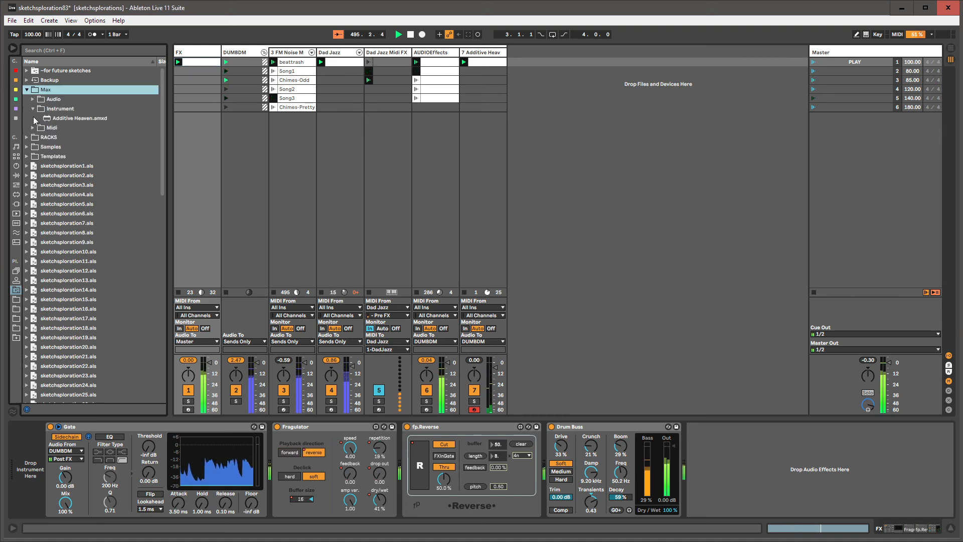
click(33, 109)
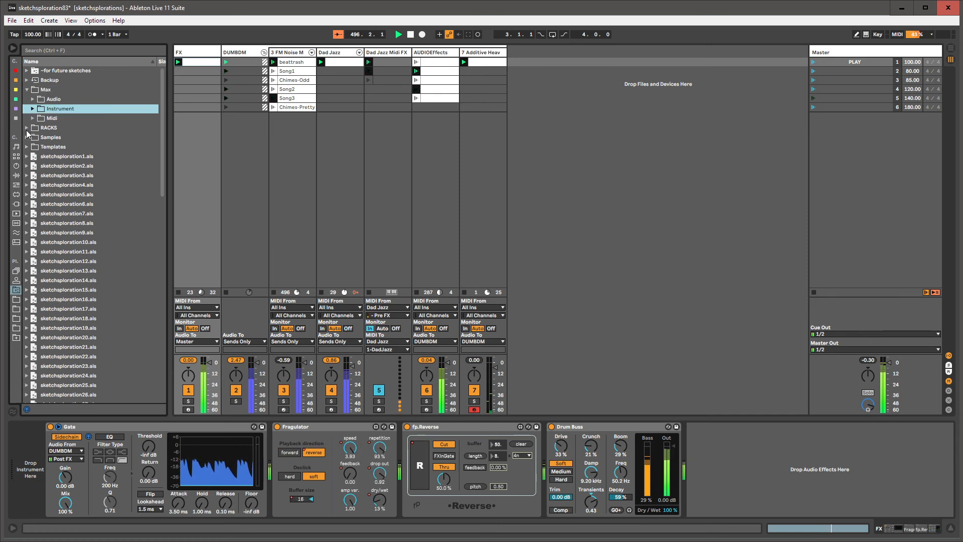
click(27, 129)
click(33, 109)
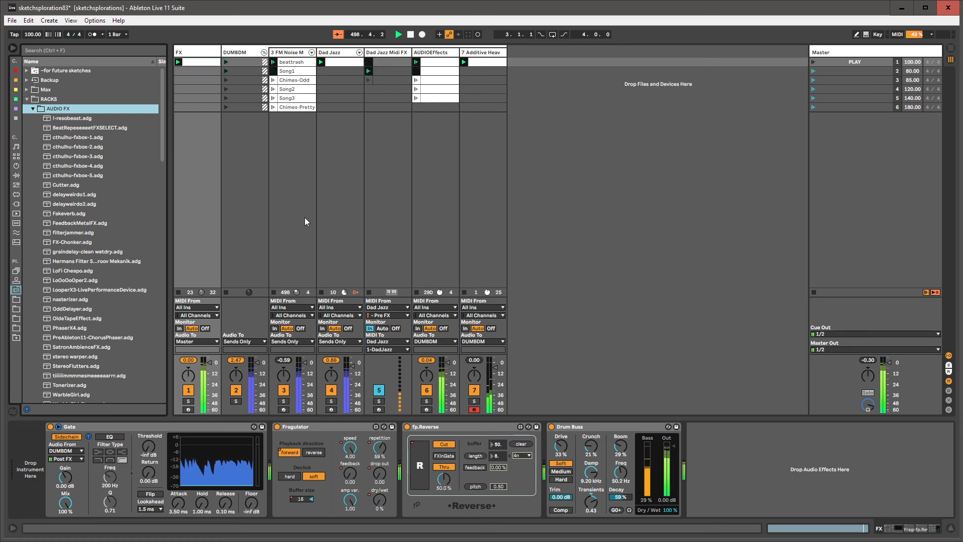
Step: Add the BeatRepeeeeetFXSELECT rack to the FX track, place it between Gate and Fragulator, and adjust its FX Select macro
click(68, 128)
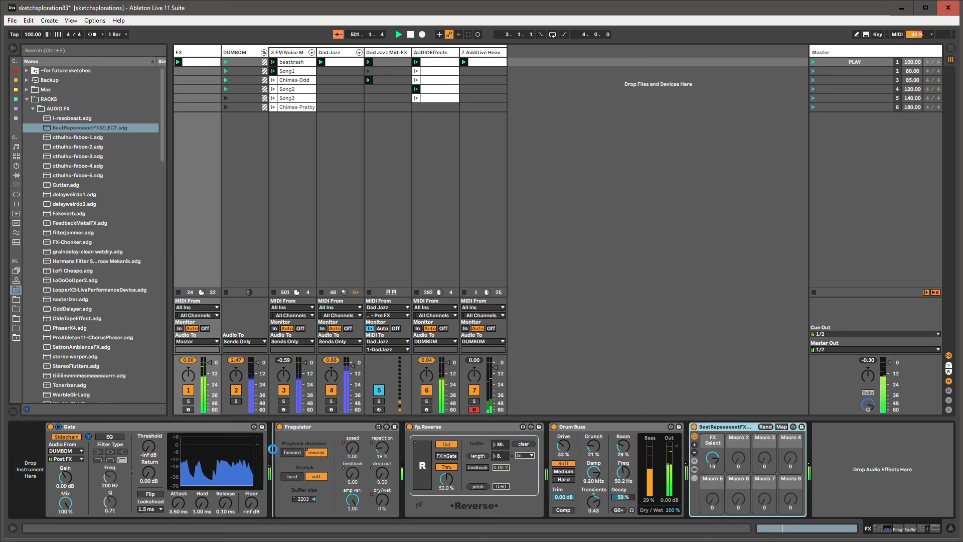
drag(725, 427, 295, 464)
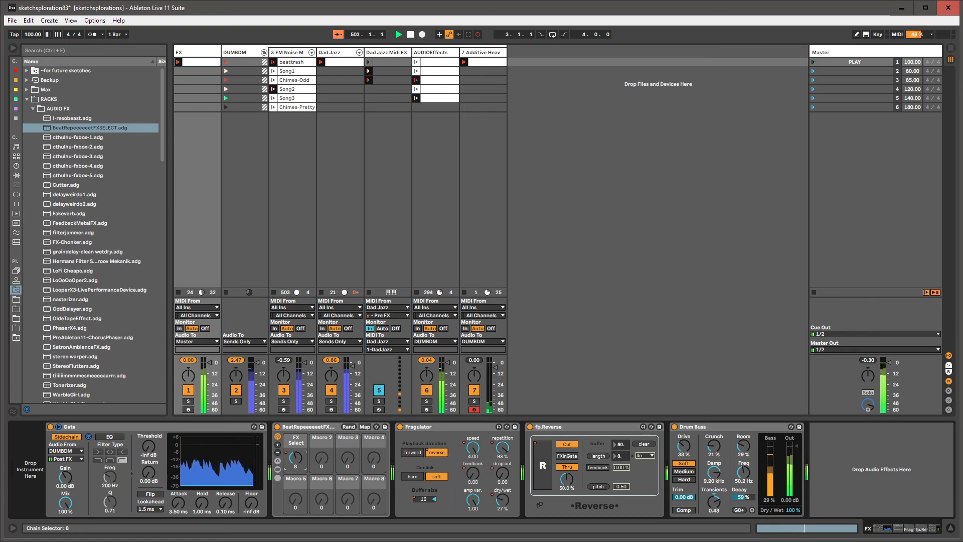
mouse_move(295, 458)
mouse_down()
mouse_move(295, 431)
mouse_move(295, 455)
mouse_up()
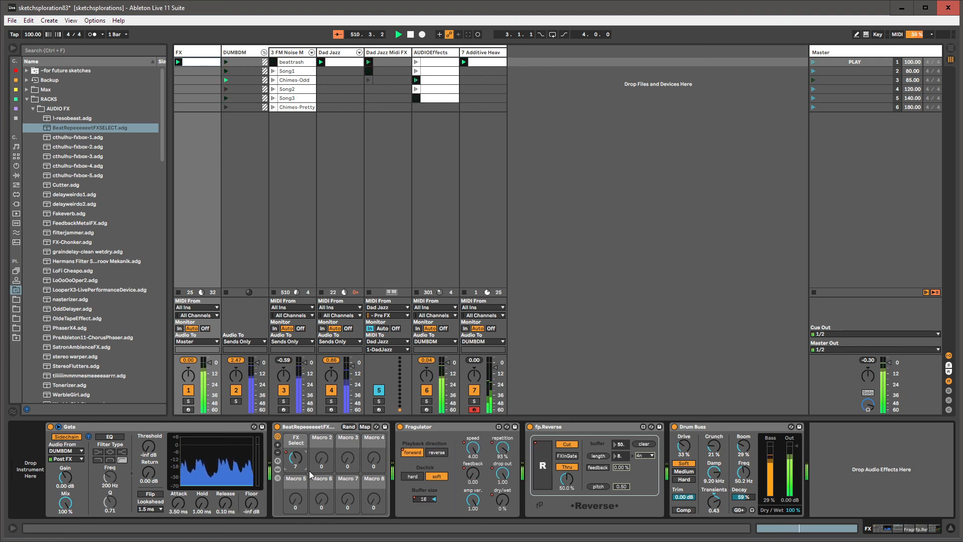
Step: Draw on sections in the BeatRepeat rack's Device On clip envelope from about 1.3 to 2.2, 3.2 to 5.3 and 6.4 to 8.2
right_click(277, 427)
click(283, 432)
drag(284, 461, 350, 461)
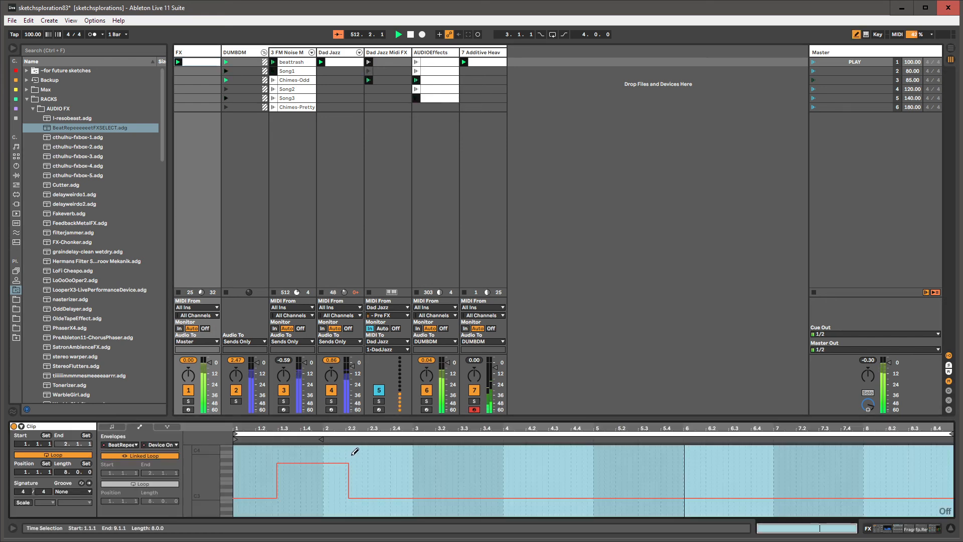
drag(441, 461, 643, 457)
drag(765, 461, 851, 462)
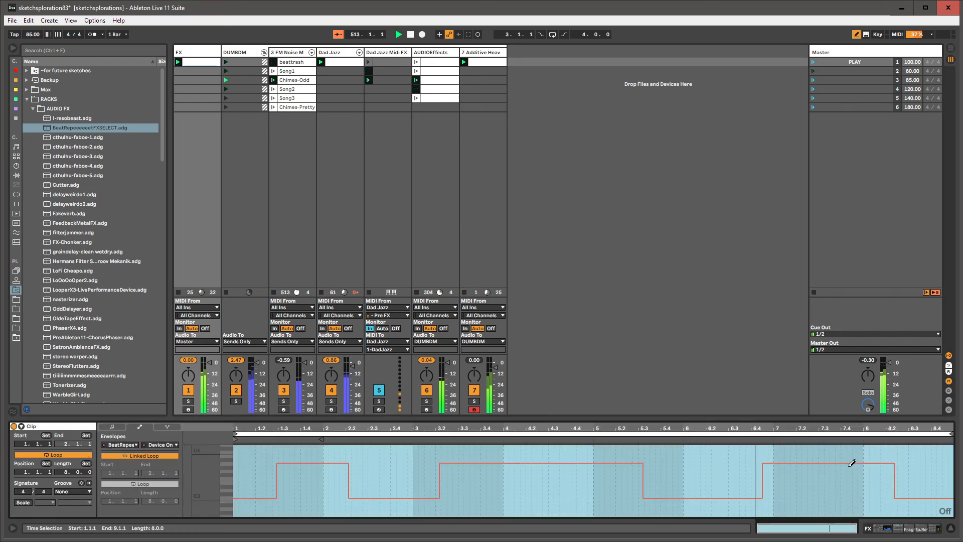
Step: Cut off gaps into the Device On envelope at about 3.2–4.1, 4.2–5.1 and 7.1–7.4, plus a short one just after 2.1
drag(522, 499, 454, 499)
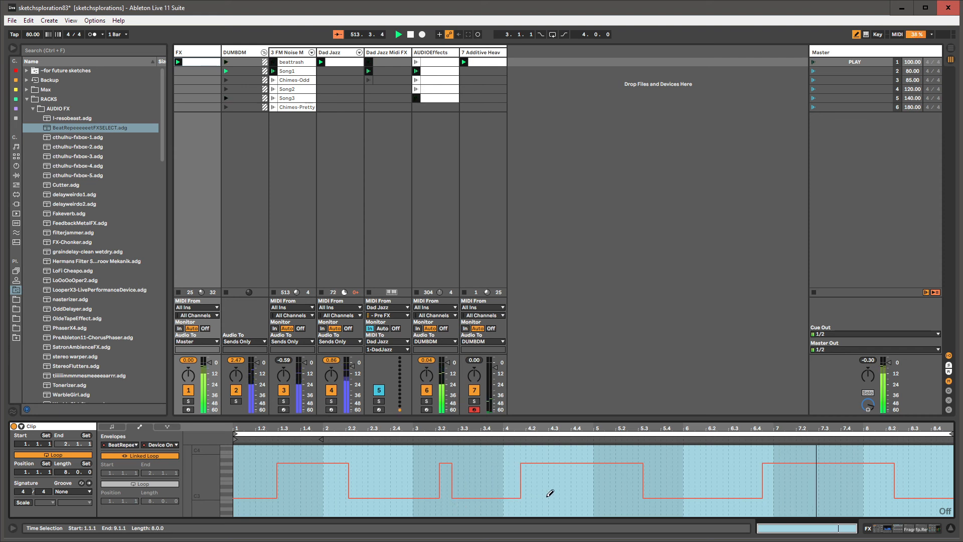
drag(548, 494, 599, 497)
drag(795, 496, 858, 497)
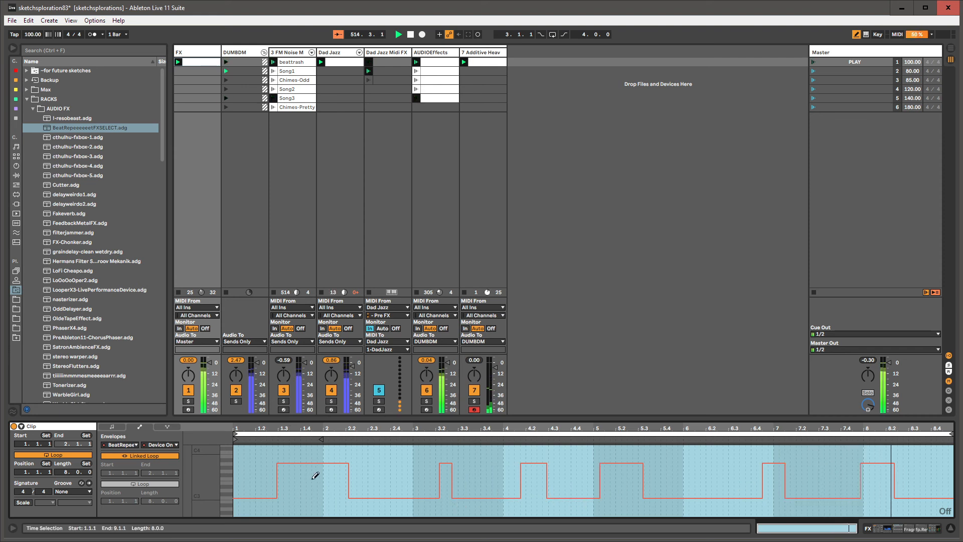
click(337, 498)
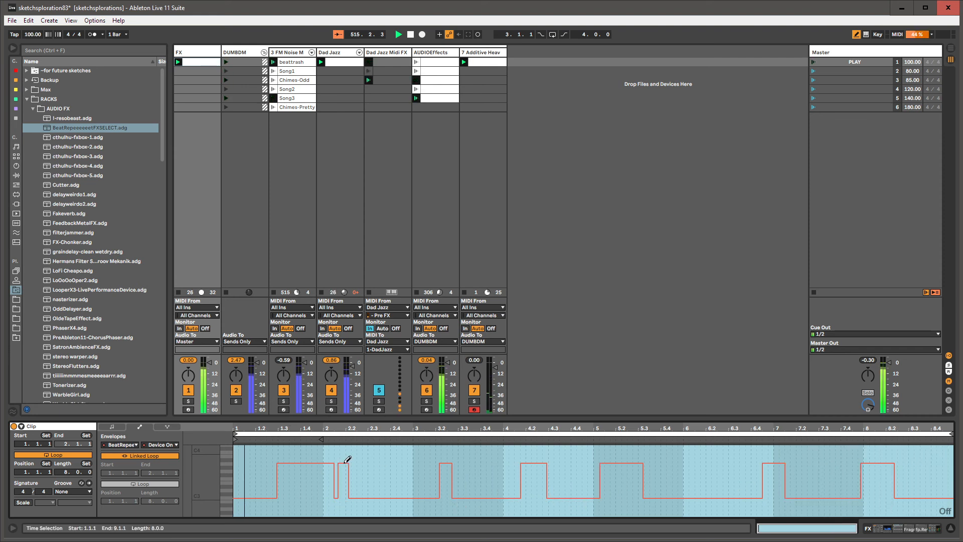
Step: Unlink the Device On envelope's loop from the clip, shorten it to 7.3.3, and return to the FX track's devices
click(144, 455)
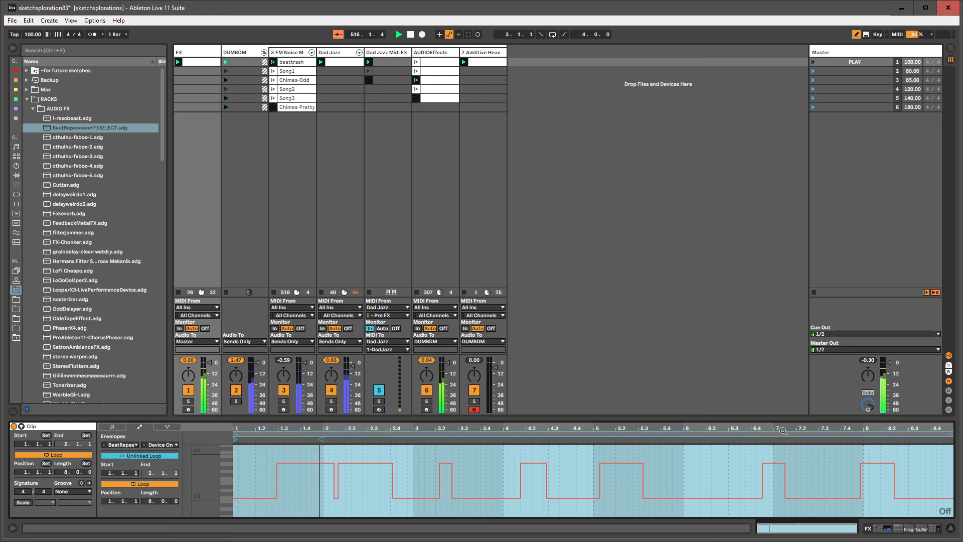
drag(950, 435, 948, 434)
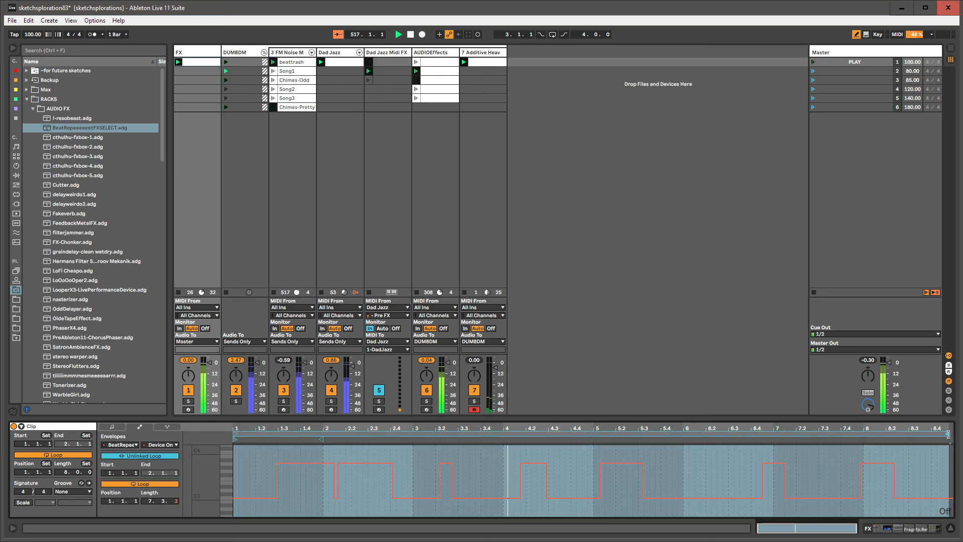
double_click(196, 53)
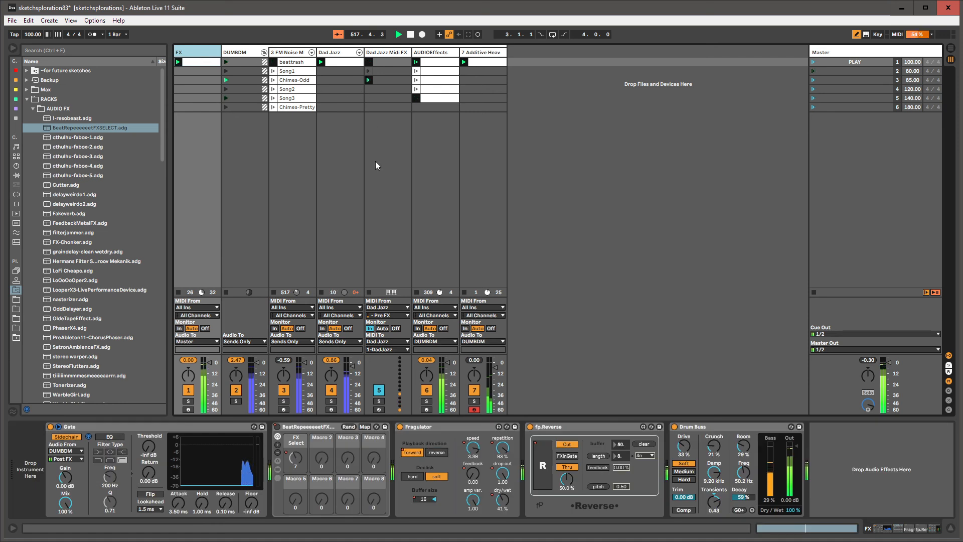
Step: Add the OldeTapeEffect rack to the end of the FX track's device chain
click(460, 429)
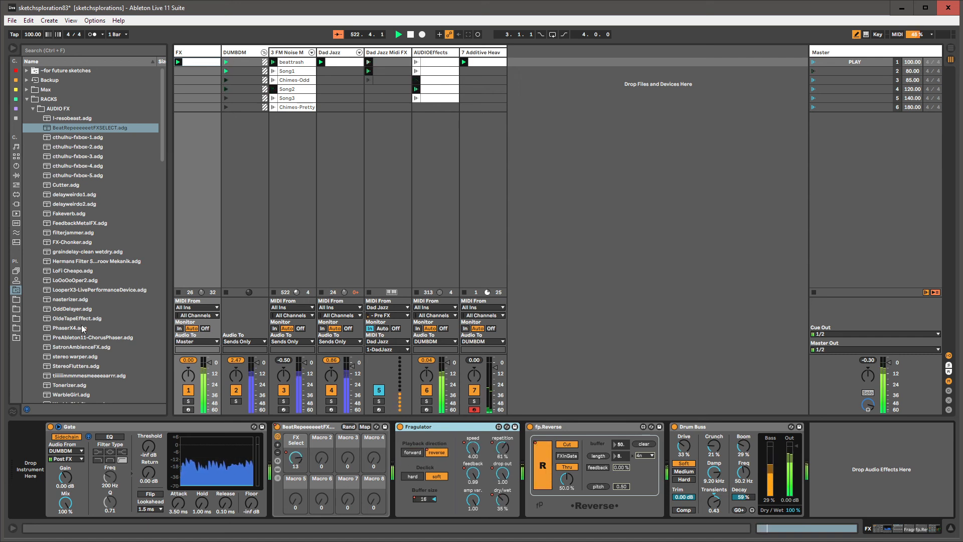
click(80, 320)
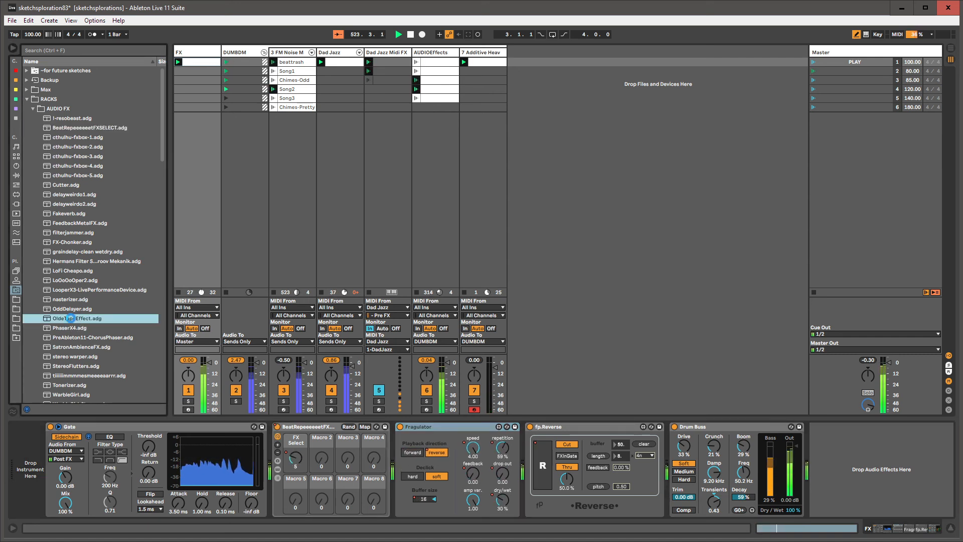
double_click(80, 319)
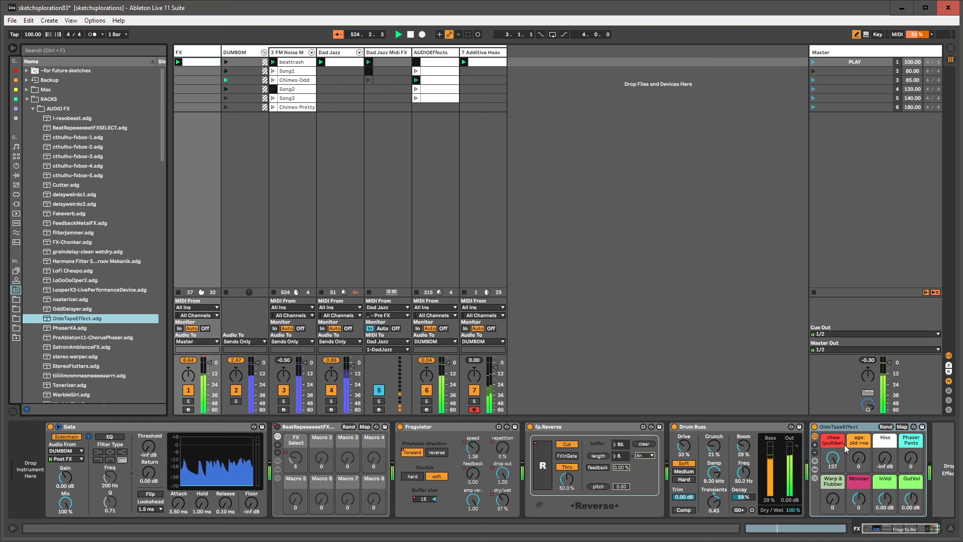
click(884, 536)
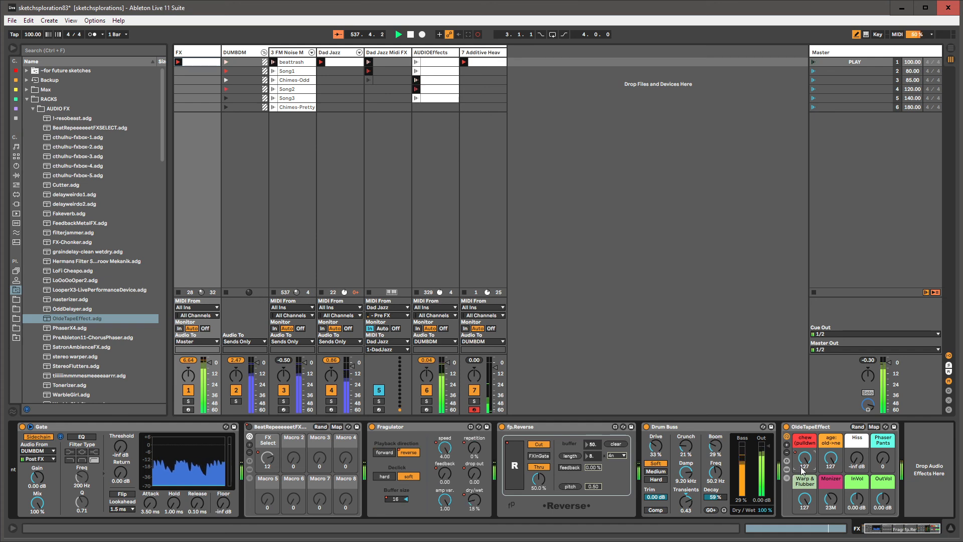
Step: Copy the OldeTapeEffect chew envelope section from about 4.2 to 5.4 in the FX clip and paste it at 6.3.1
key(shift+Tab)
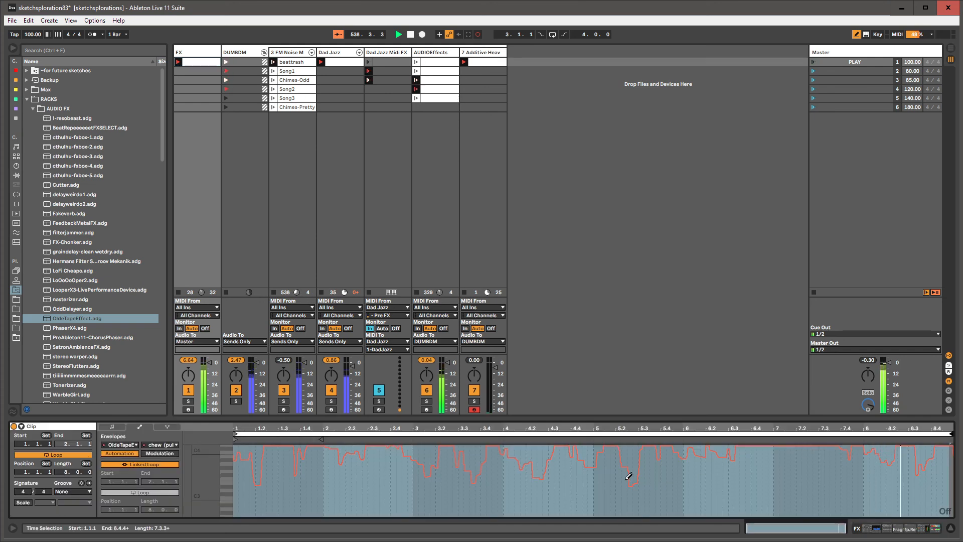
click(628, 498)
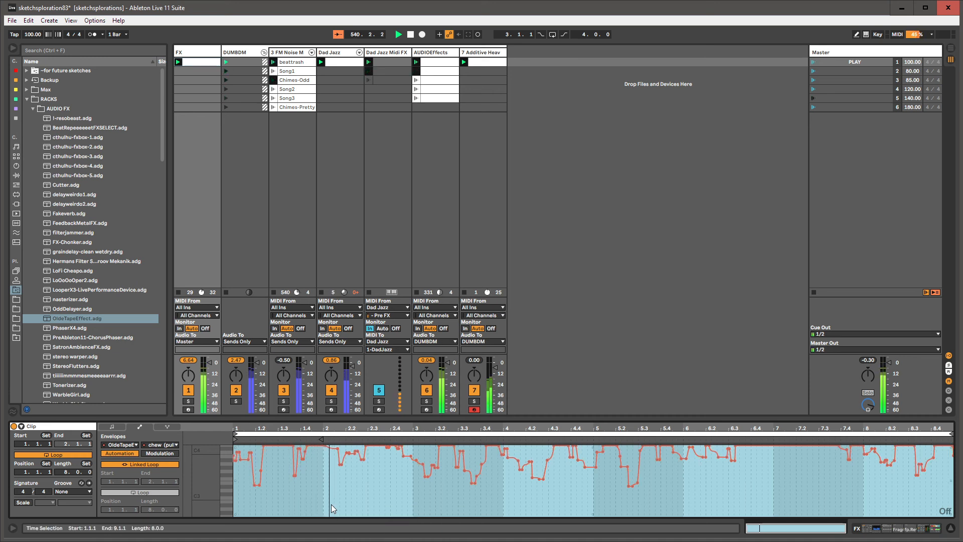
drag(529, 504, 670, 499)
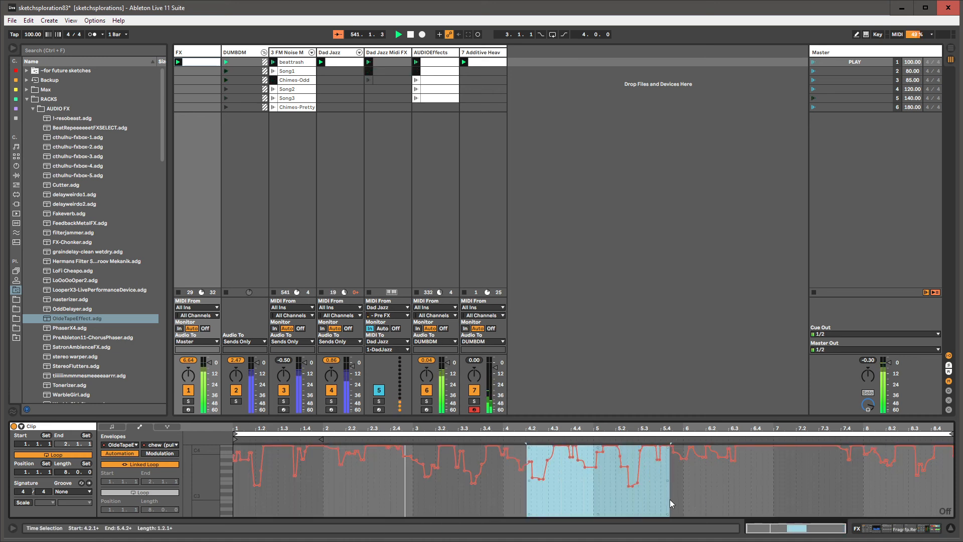
click(728, 494)
key(ctrl+v)
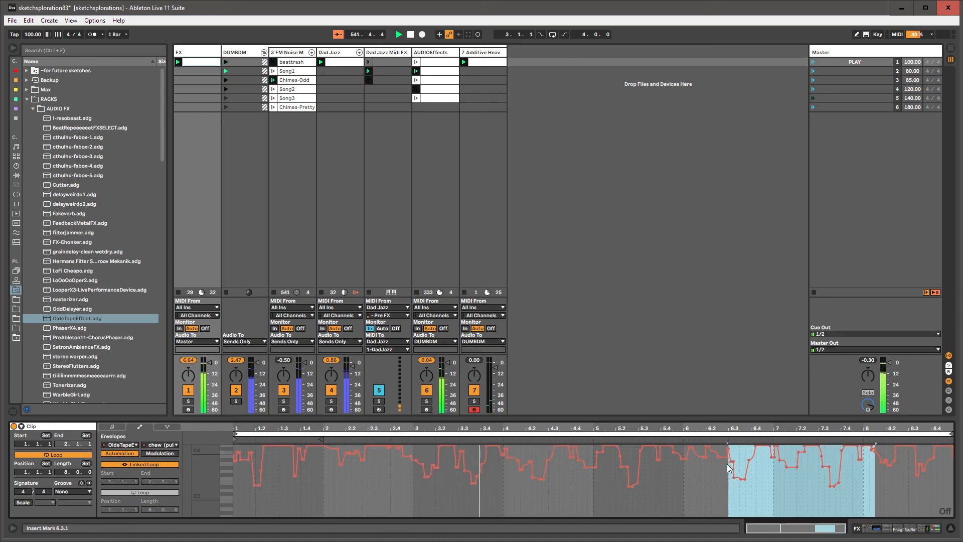
click(713, 474)
click(805, 499)
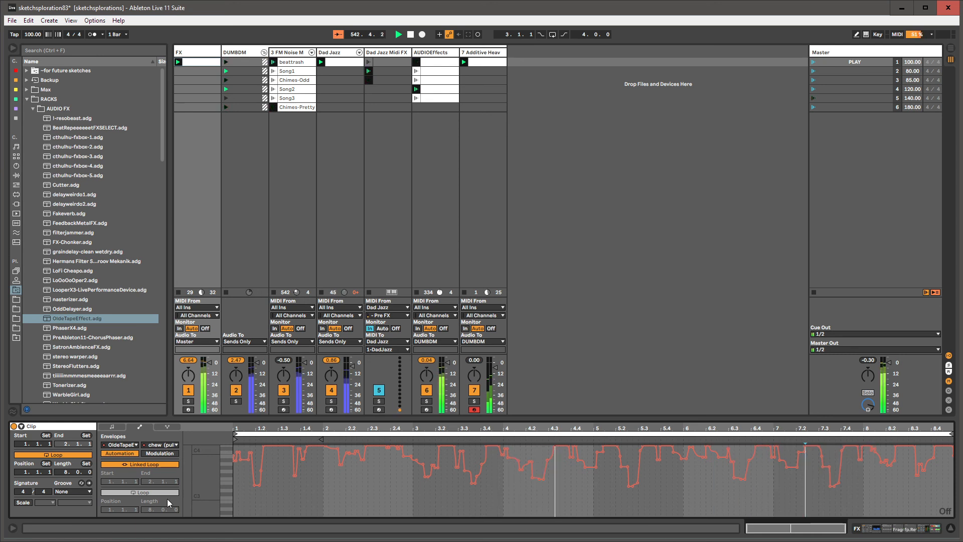
Step: Unlink the chew envelope's loop from the clip, shorten it to 7.3.3, and show the FX track's devices again
click(141, 463)
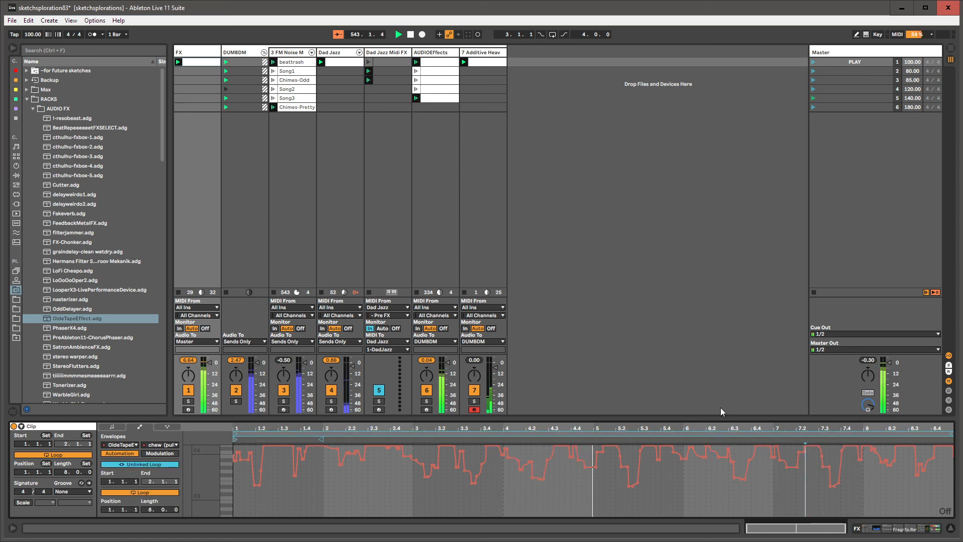
click(950, 432)
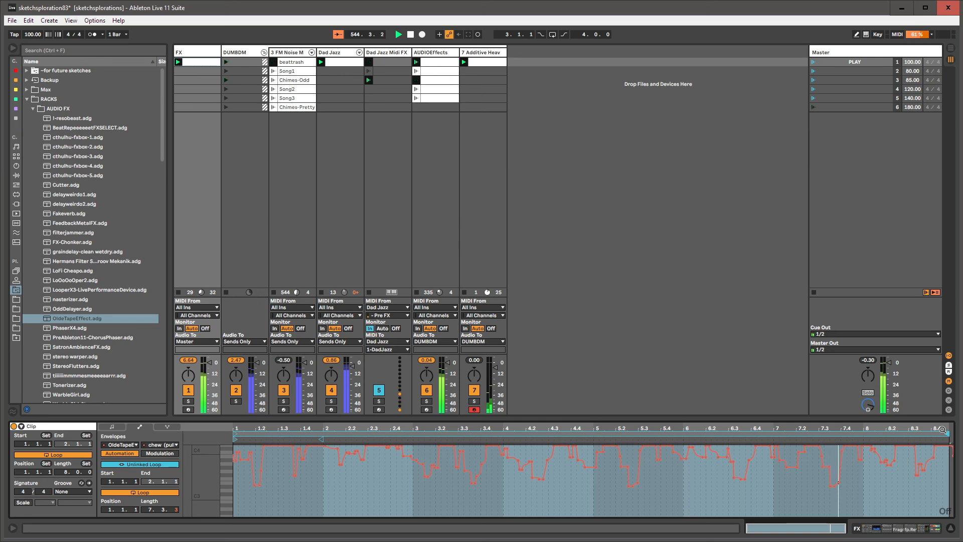
click(197, 52)
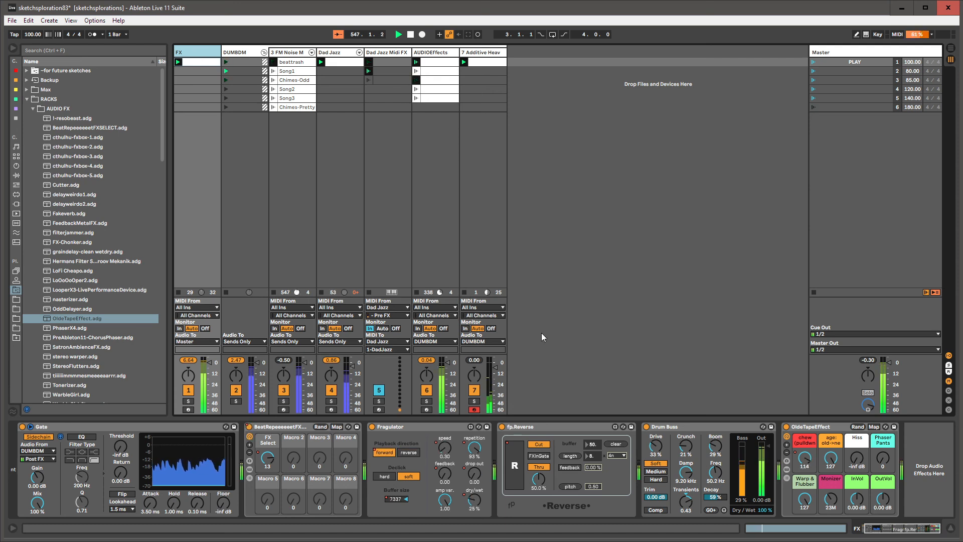
Step: Try different Hiss levels on OldeTapeEffect, including -6.0 dB, and return the macro to -inf dB
click(655, 428)
click(786, 429)
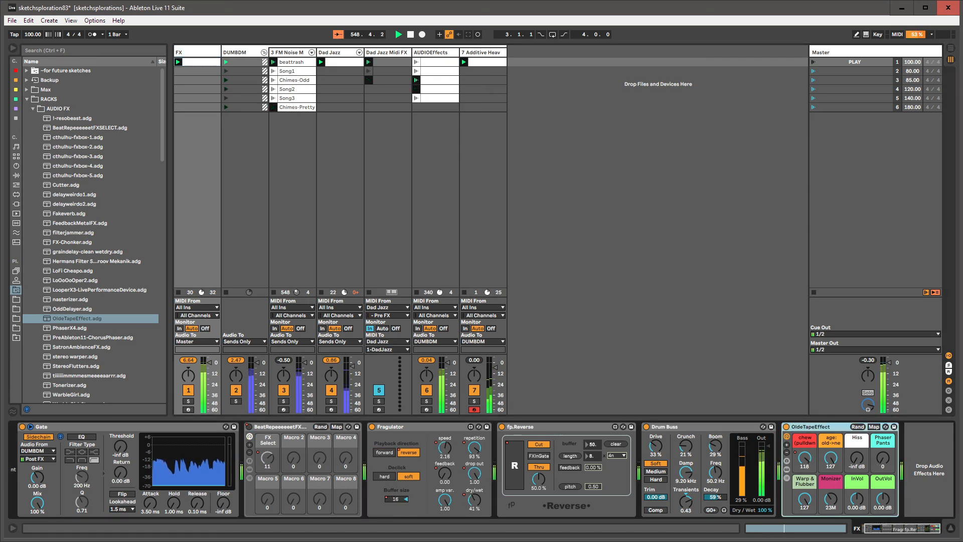
click(875, 461)
drag(856, 459, 857, 402)
drag(857, 459, 856, 502)
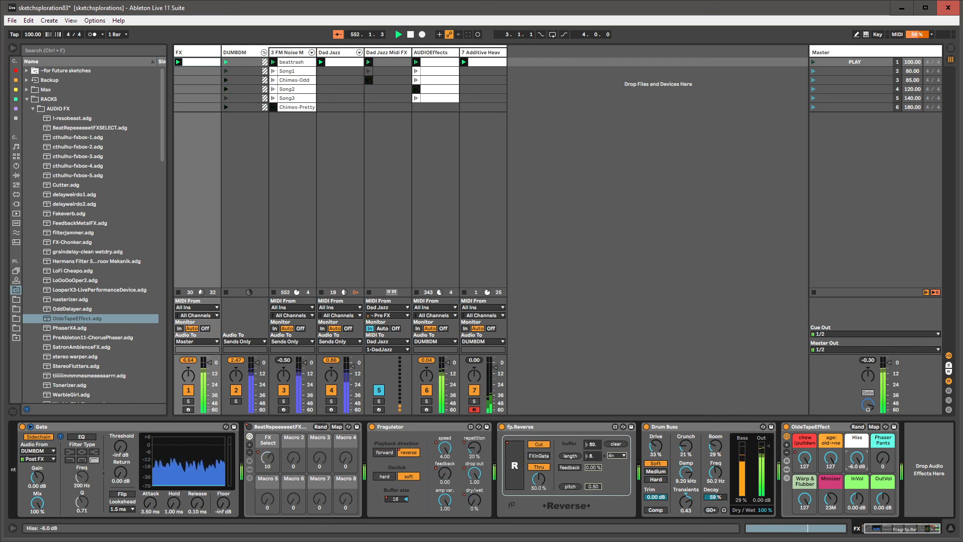
drag(857, 458, 857, 476)
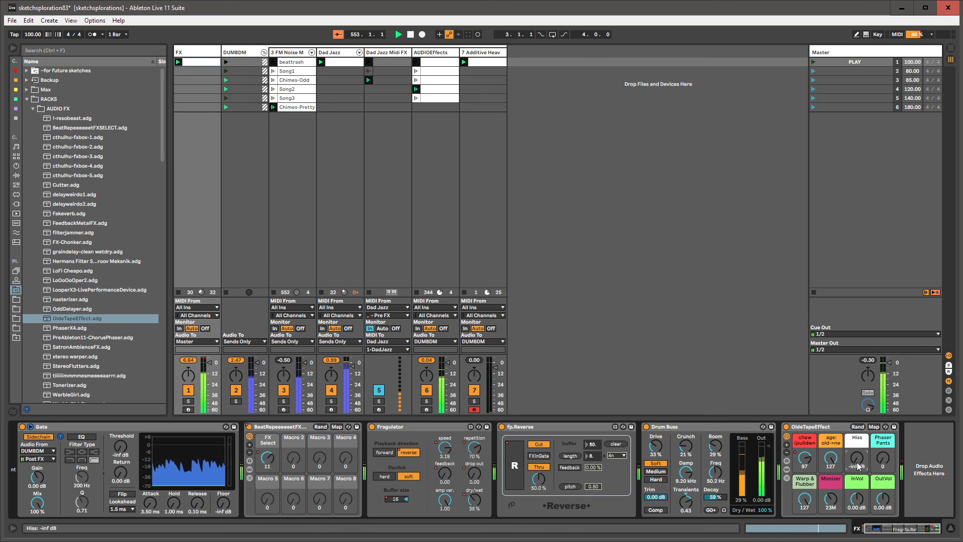
drag(856, 459, 857, 487)
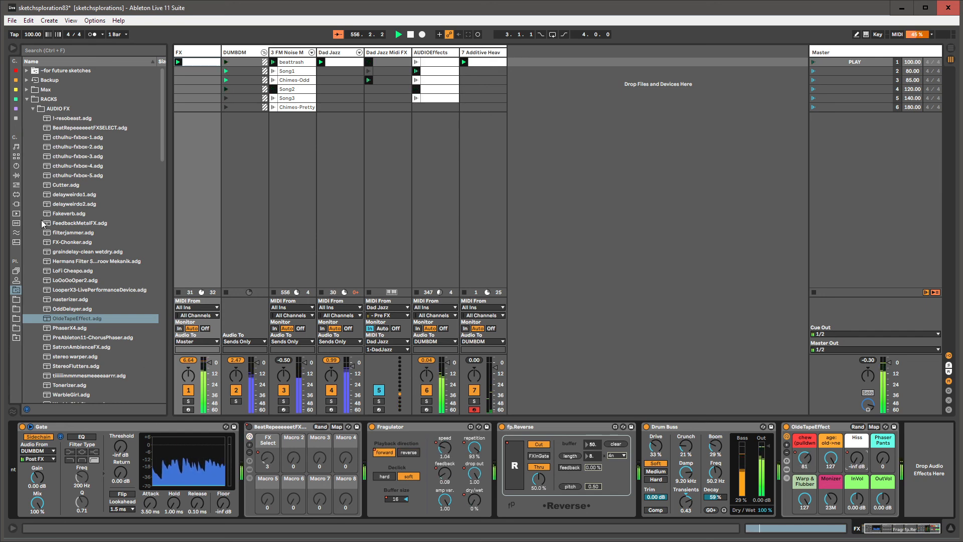
click(32, 109)
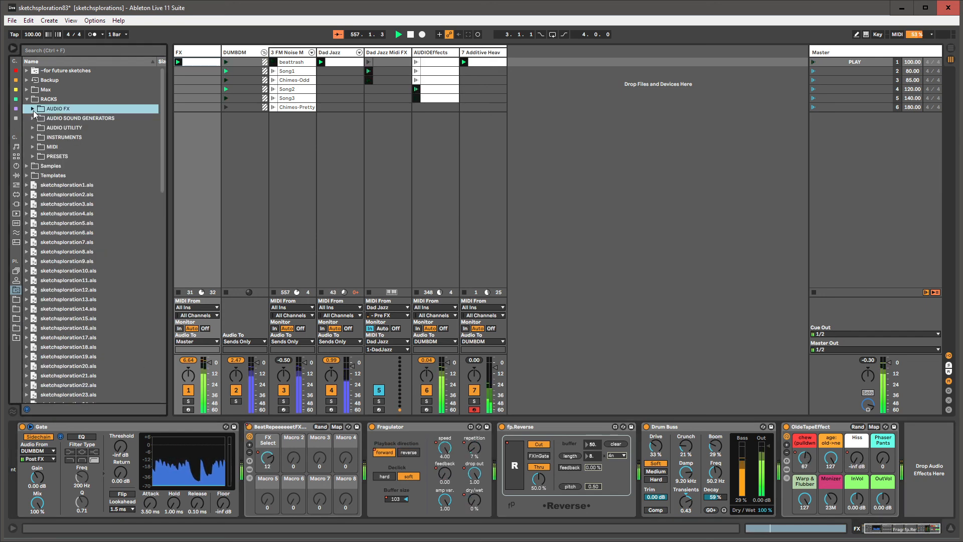
click(33, 110)
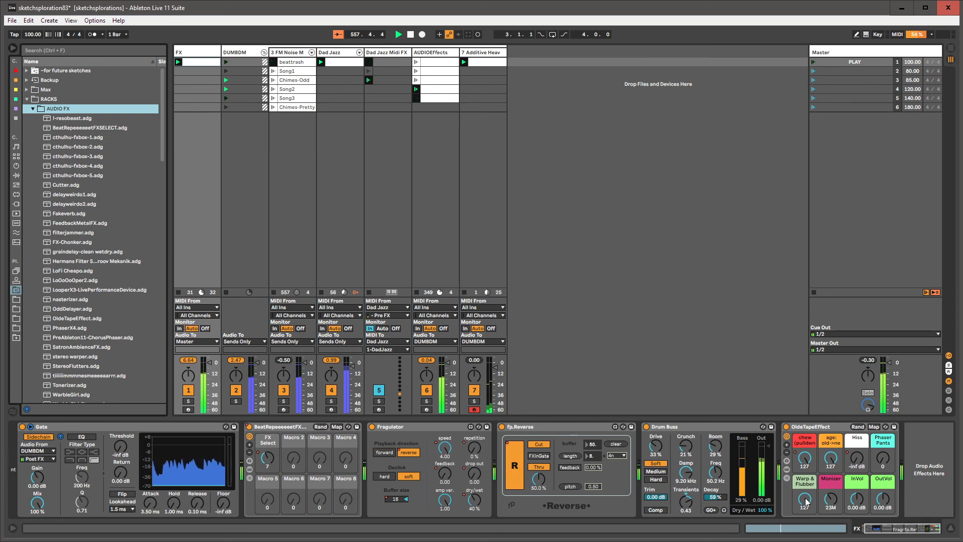
Step: Set OldeTapeEffect's Warp & Flubber to 106 and Monizer to 25, and move Drum Buss after it in the chain
mouse_move(806, 501)
mouse_down()
mouse_move(806, 514)
mouse_move(823, 499)
mouse_up()
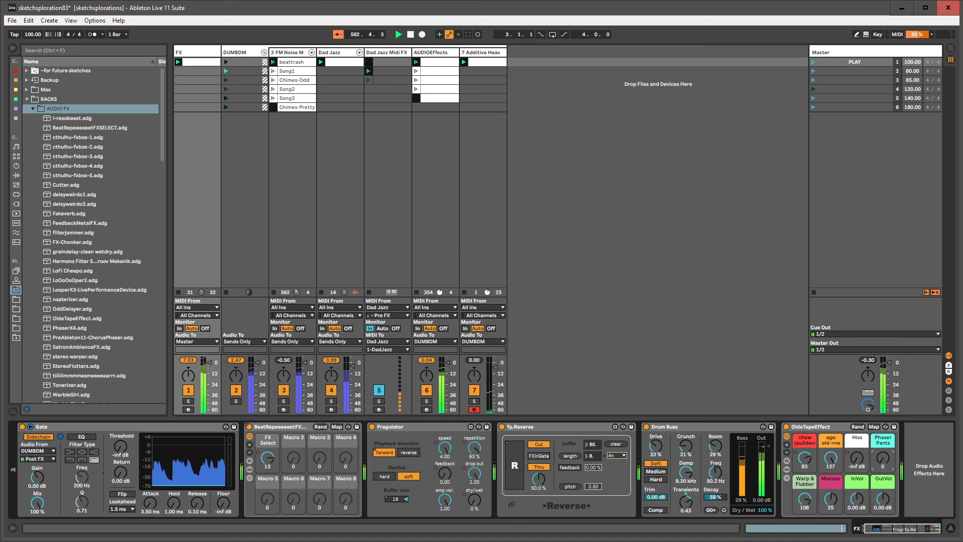
drag(712, 429, 864, 450)
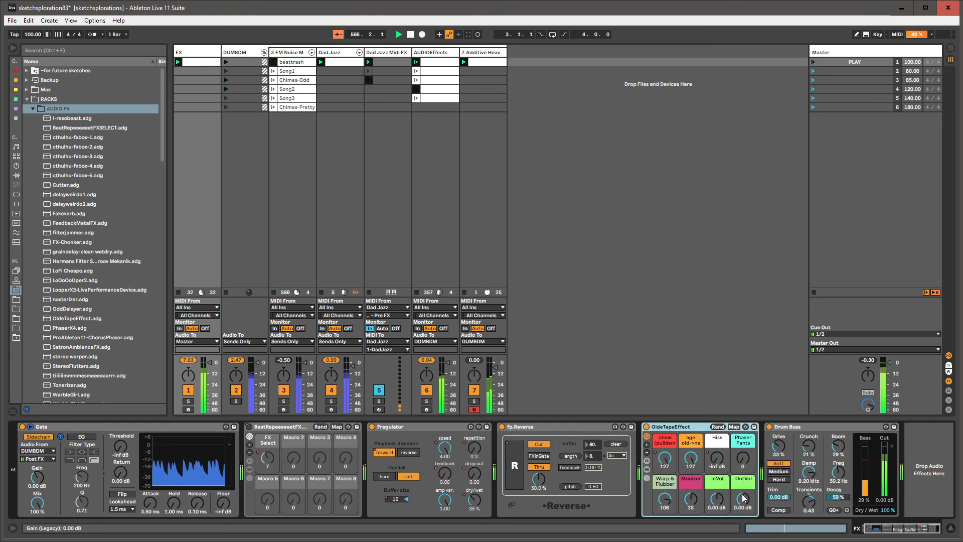
Step: Hide the mixer's input and output routing section and collapse the Gate device
click(802, 432)
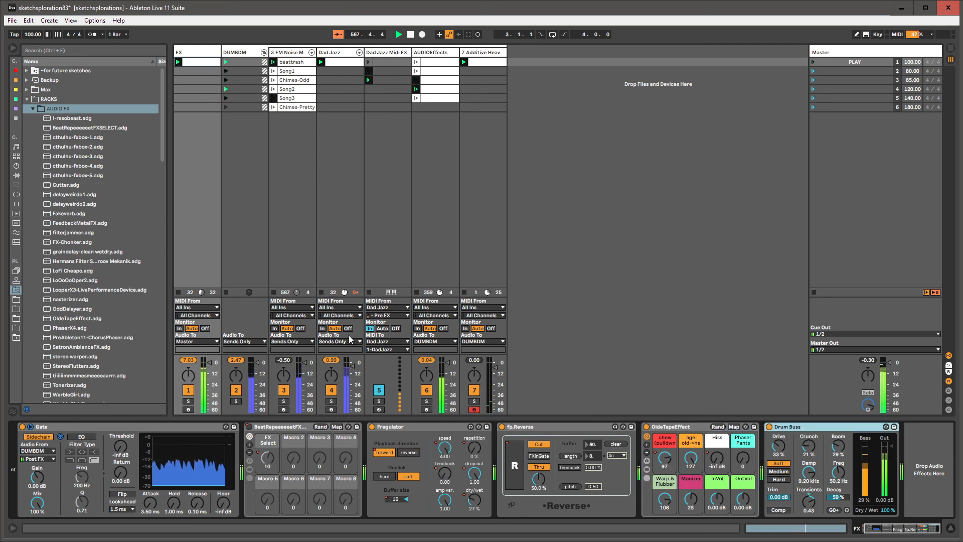
key(ctrl+alt+i)
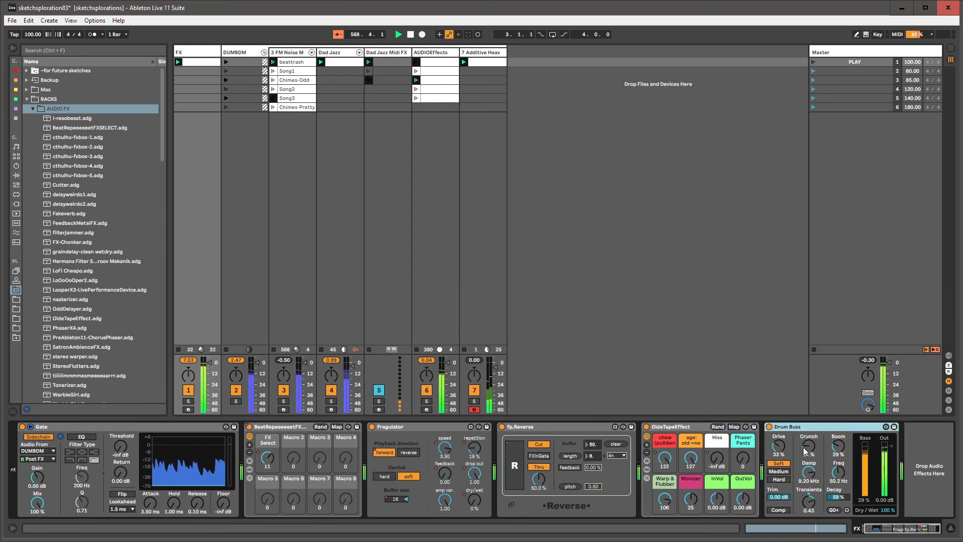
click(411, 427)
click(280, 427)
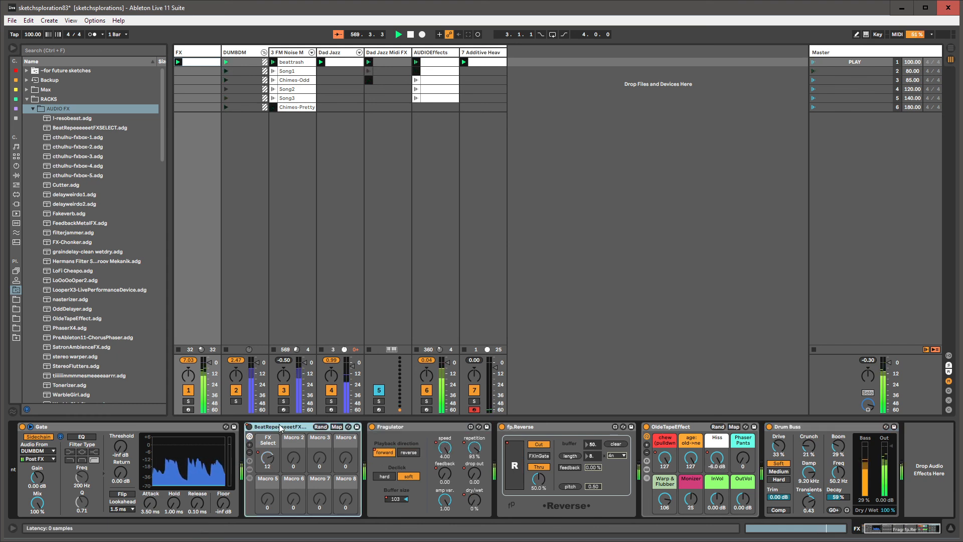
click(50, 429)
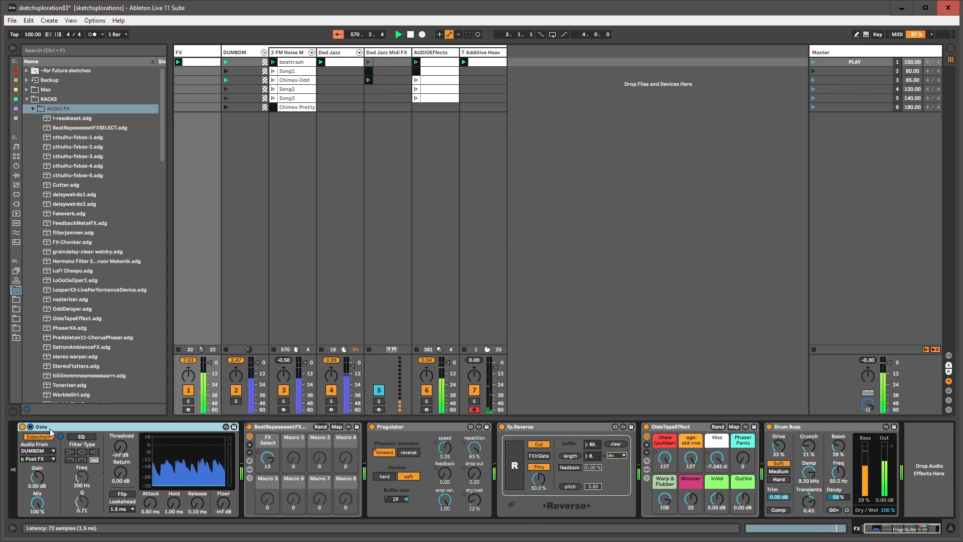
double_click(51, 429)
Step: Insert FeedbackMetalFX.adg between the BeatRepeat rack and Fragulator, and set its D+W to 11 and Pitch to -10.0
mouse_move(62, 224)
mouse_down()
mouse_move(137, 427)
mouse_move(155, 445)
mouse_up()
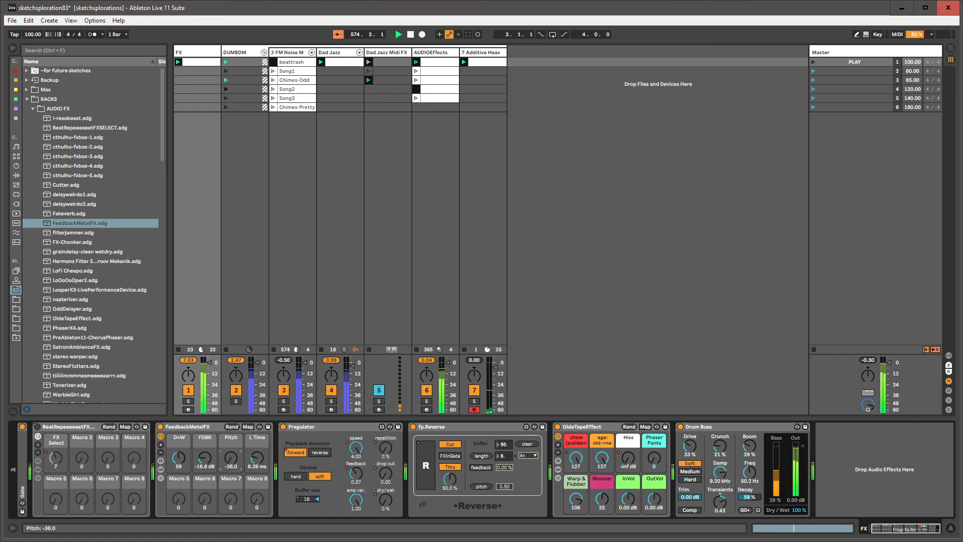
drag(192, 461, 192, 497)
drag(231, 469, 257, 522)
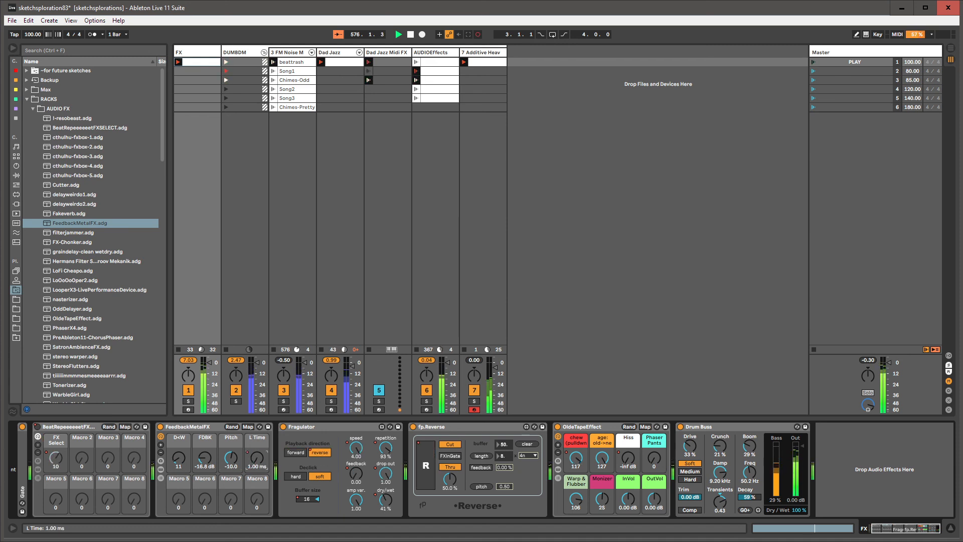
Step: Record sweeping movements of FeedbackMetalFX's L Time macro into the FX clip and open the resulting envelope
mouse_move(257, 459)
mouse_down()
mouse_move(256, 402)
mouse_move(257, 449)
mouse_up()
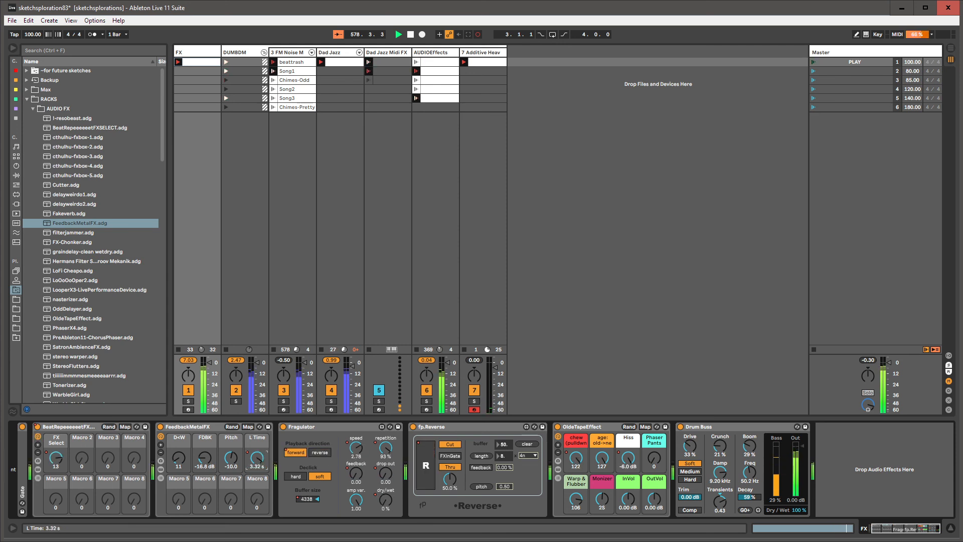
drag(256, 397, 257, 474)
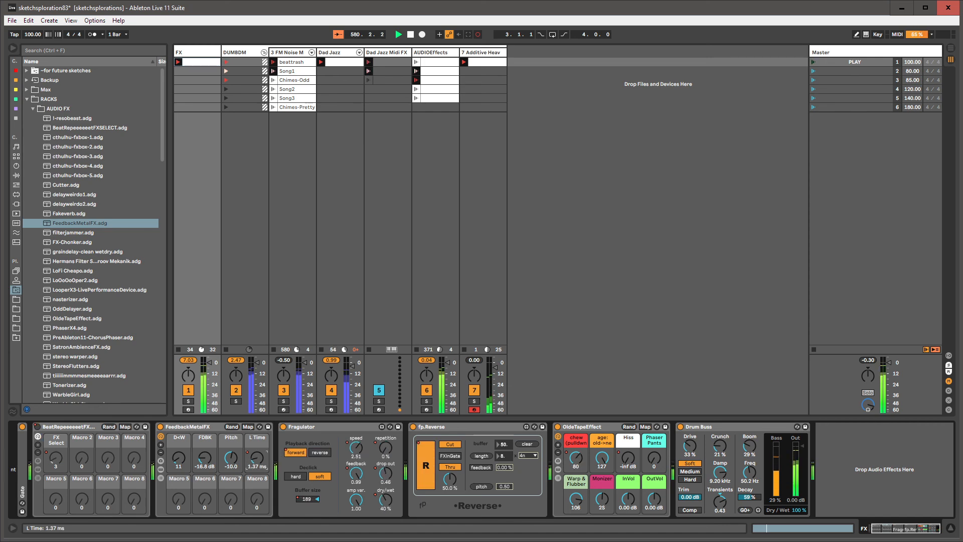
key(shift+Tab)
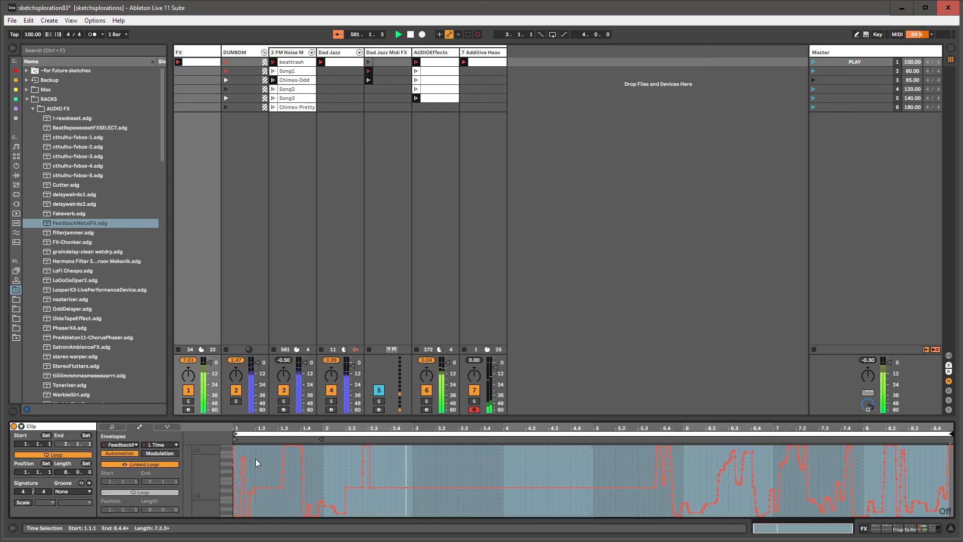
Step: Draw new values into the flat part of the L Time envelope from about 3.1 to 4.2
click(420, 459)
key(b)
drag(428, 455, 474, 453)
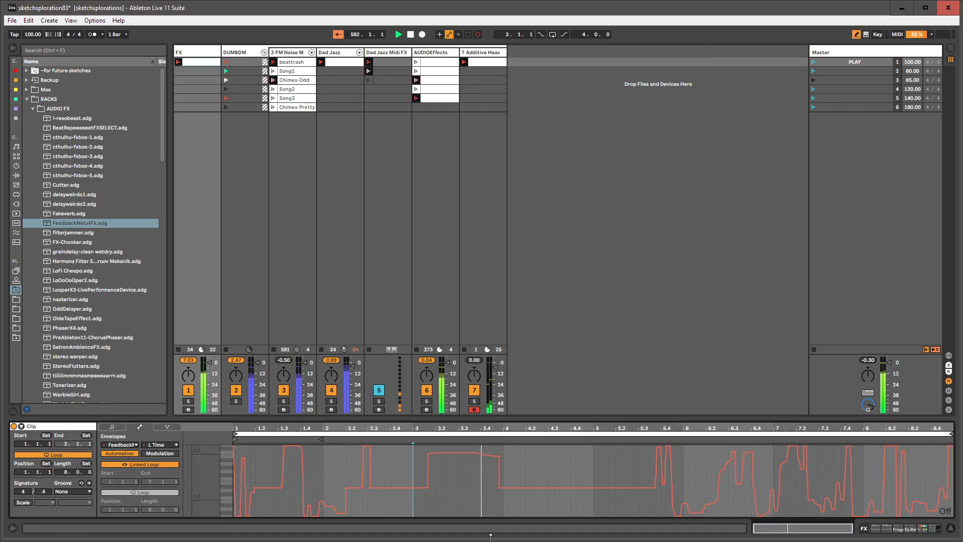
Step: Copy the L Time envelope section from about 6.1 to 7.2 and paste it at 4.2.1 and 2.1.3
key(ctrl+a)
right_click(694, 468)
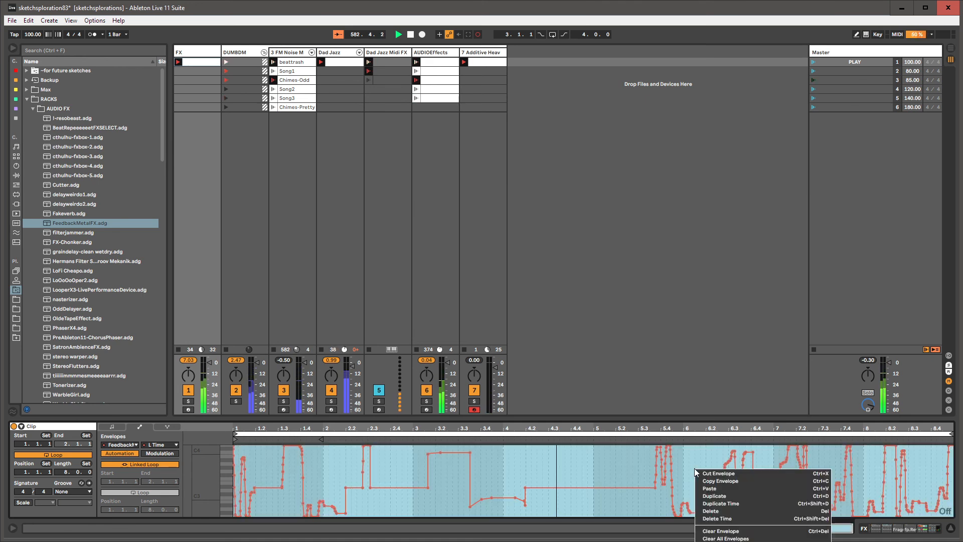
key(s)
drag(695, 468, 816, 470)
key(ctrl+c)
click(525, 465)
key(ctrl+v)
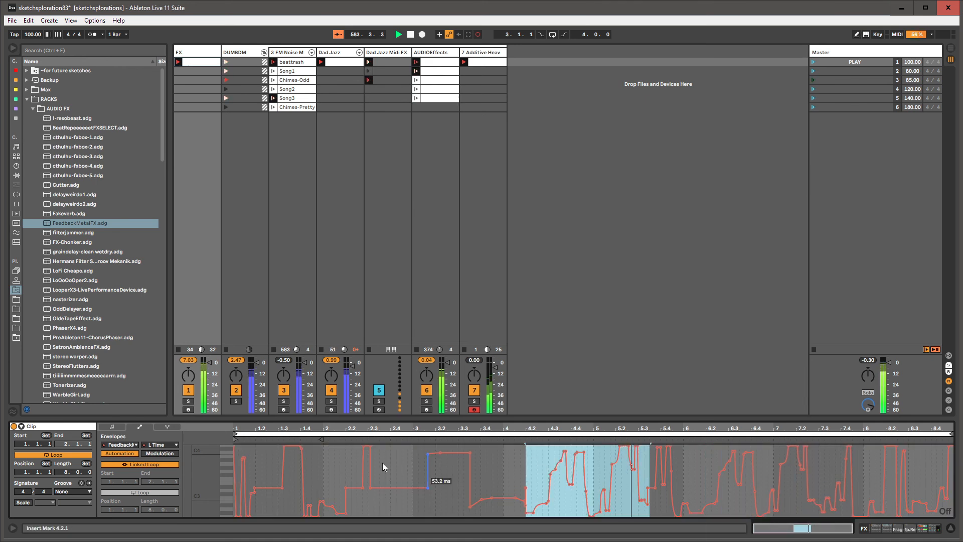
click(334, 459)
key(ctrl+v)
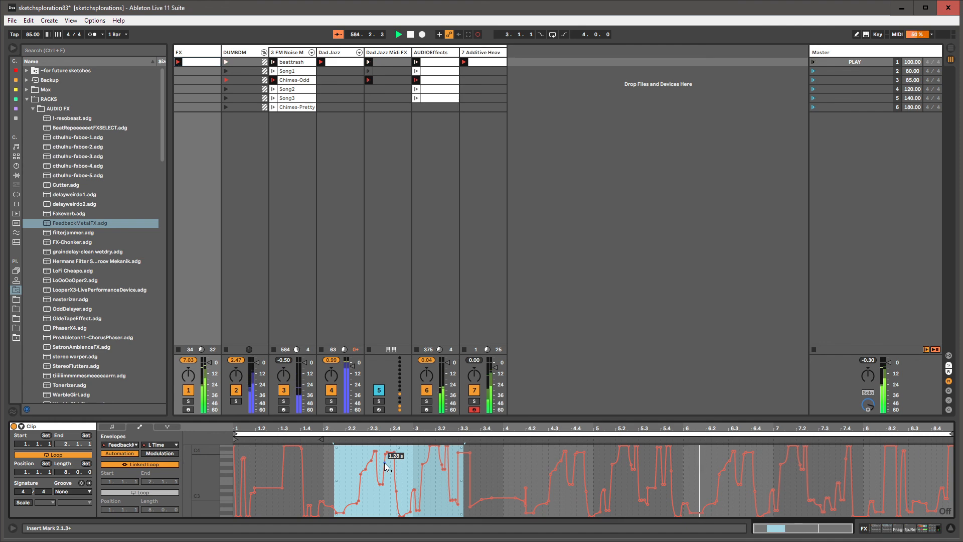
Step: Unlink the L Time envelope's loop from the clip, adjust its loop end, and show the FX track's devices again
click(134, 493)
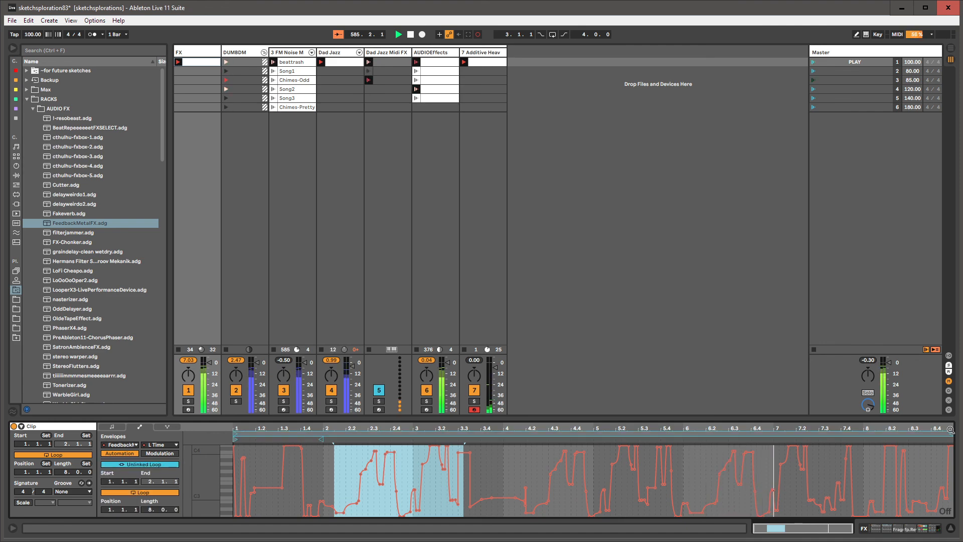
drag(950, 434, 951, 434)
key(shift+Tab)
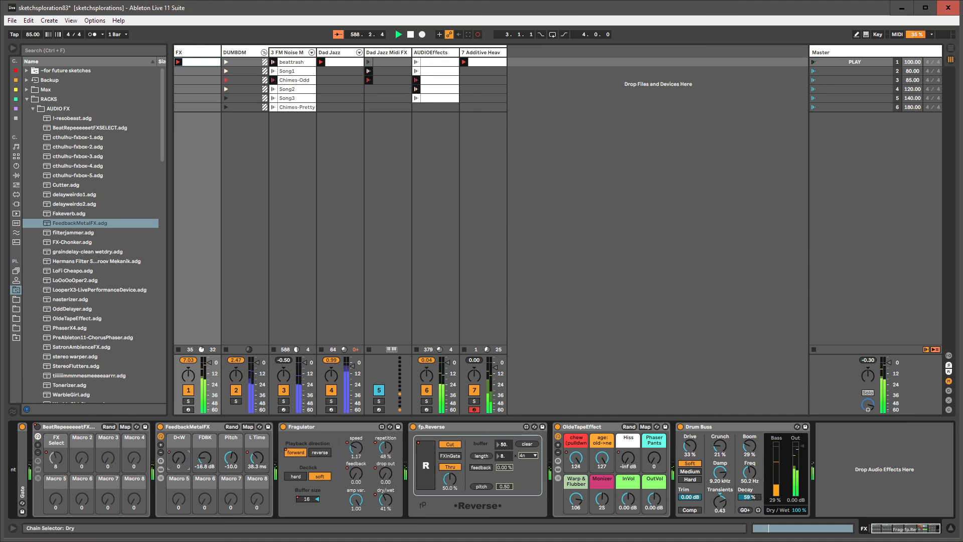
Step: Open FeedbackMetalFX's D+W envelope and redraw its flat section from about 2.4 to 8.3 at the minimum
key(shift+Tab)
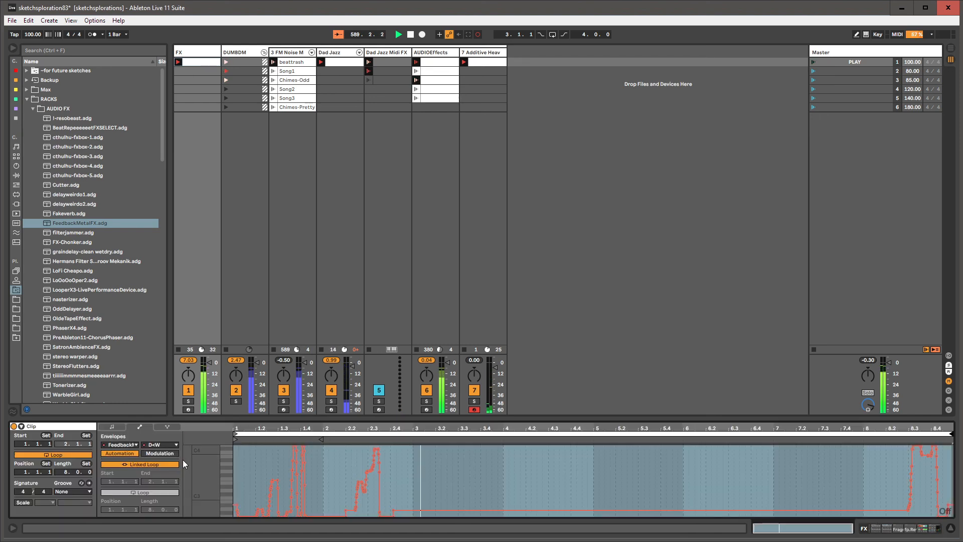
key(b)
drag(404, 515, 921, 515)
key(b)
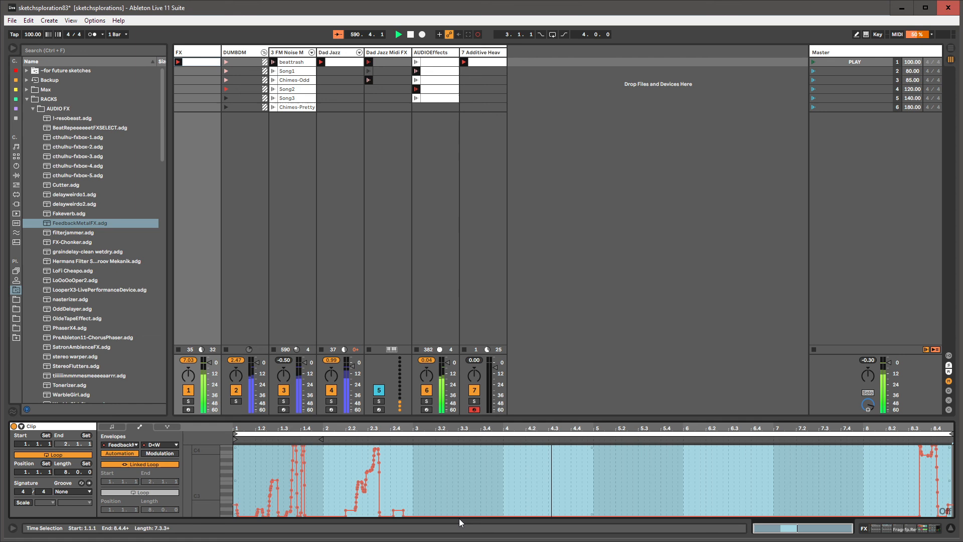
Step: Unlink the D+W envelope's loop from the clip, set its length to 8.0.1, and return to the devices
click(132, 465)
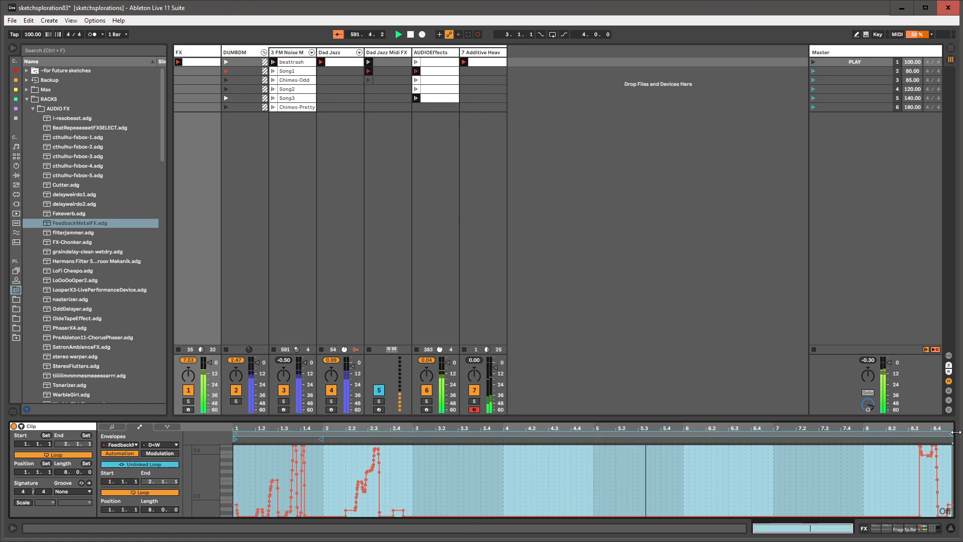
right_click(829, 465)
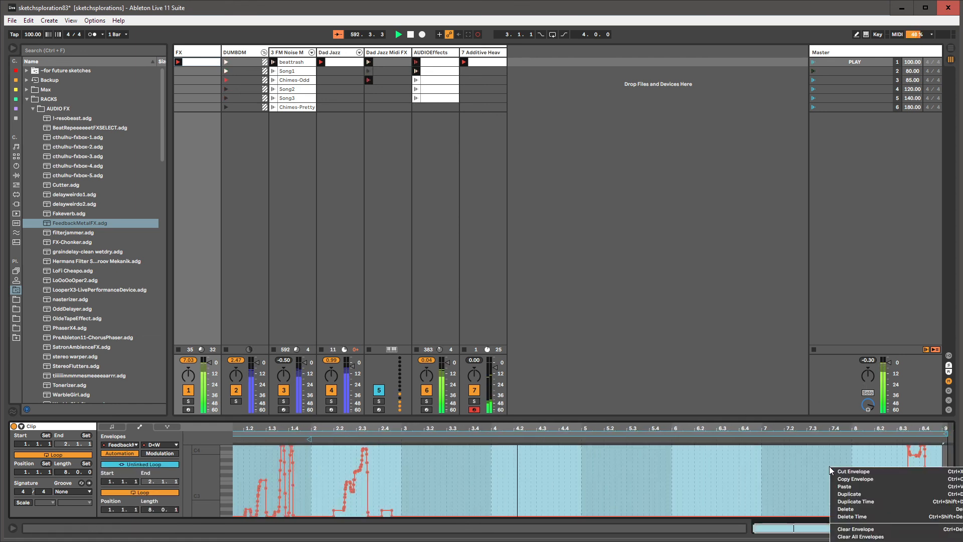
key(Escape)
key(shift+Tab)
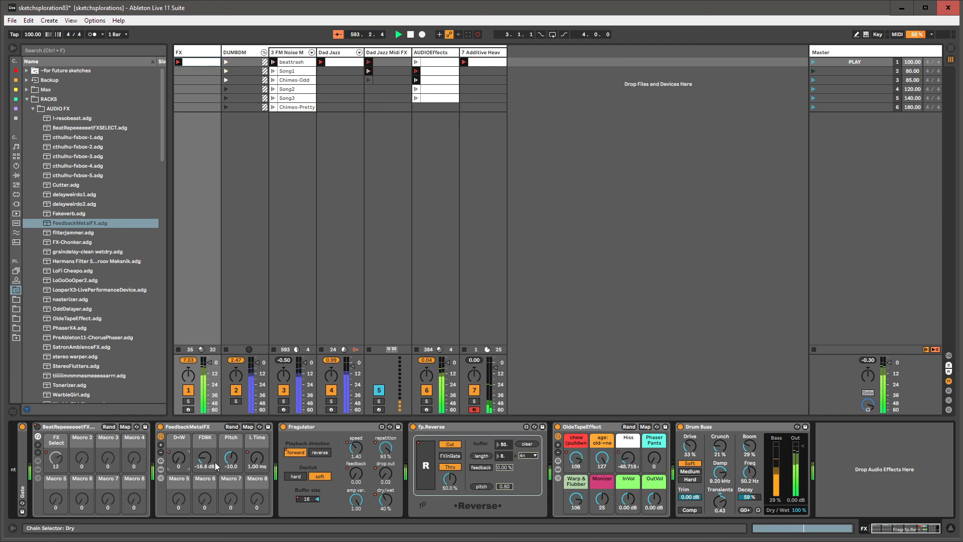
Step: Record movements of FeedbackMetalFX's FDBK macro into the FX clip and open its envelope
drag(205, 458, 205, 401)
drag(205, 459, 205, 447)
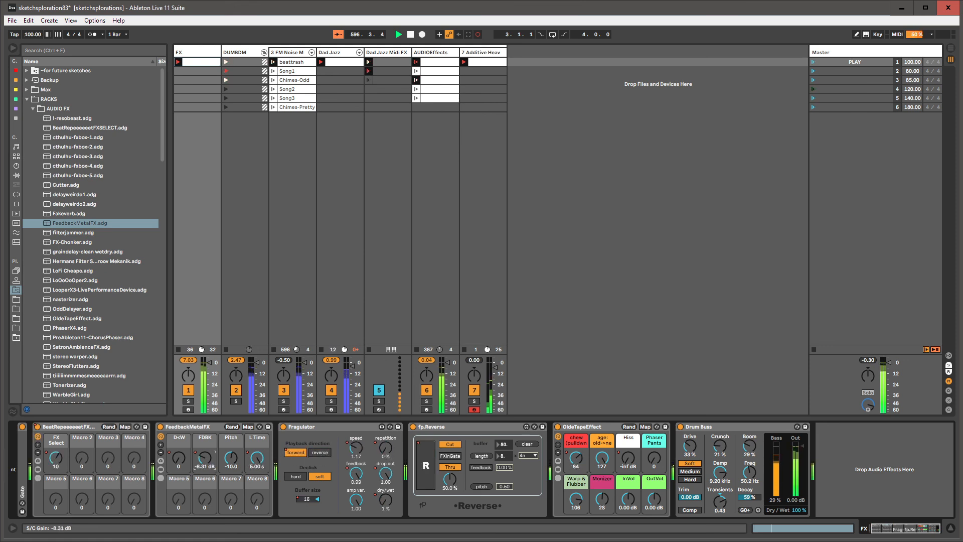
key(shift+Tab)
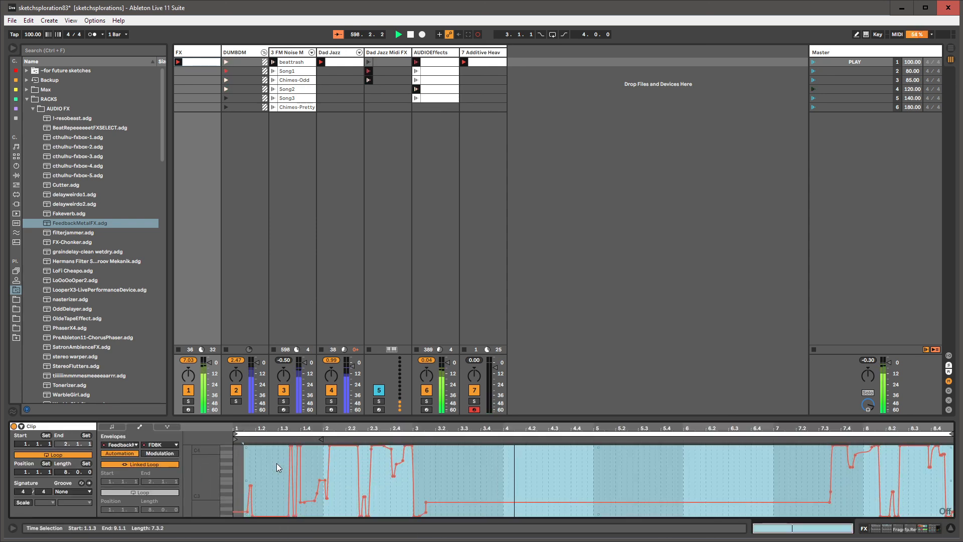
Step: Unlink the FDBK envelope's loop from the clip, extend it to 8.2.0, and show the devices again
click(167, 464)
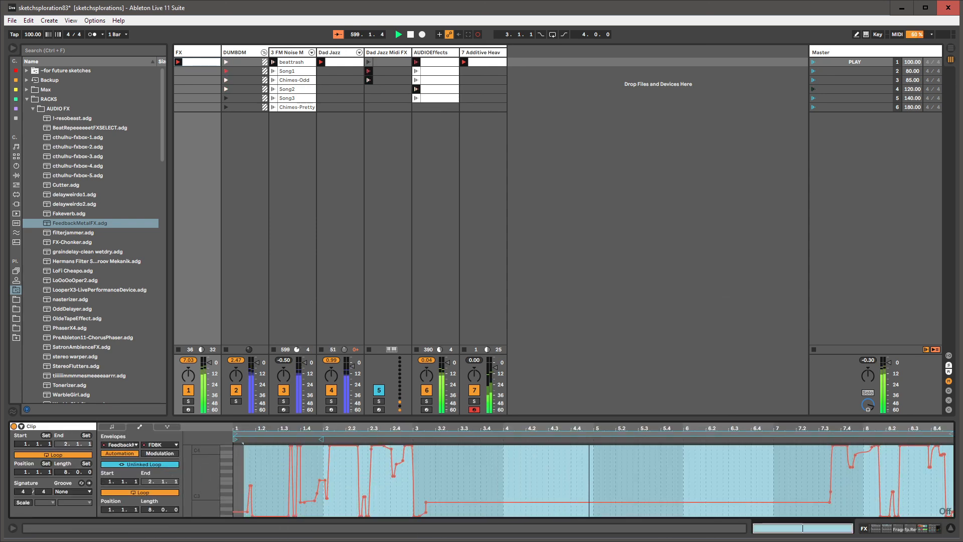
drag(946, 436, 914, 432)
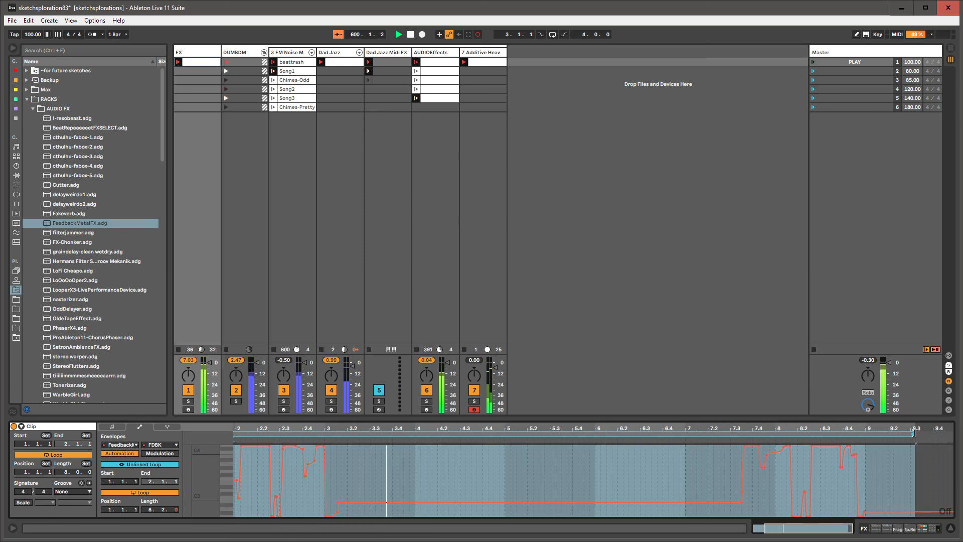
key(shift+Tab)
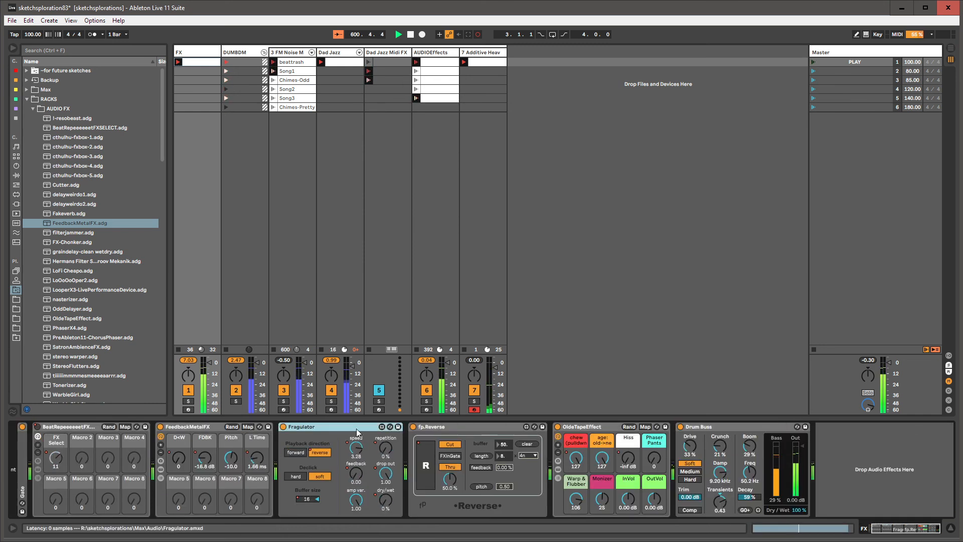
Step: Add the default Audio Effect Rack with its D+W macro to the FX track, between FeedbackMetalFX and Fragulator
key(ctrl+f)
text(audio effect rack)
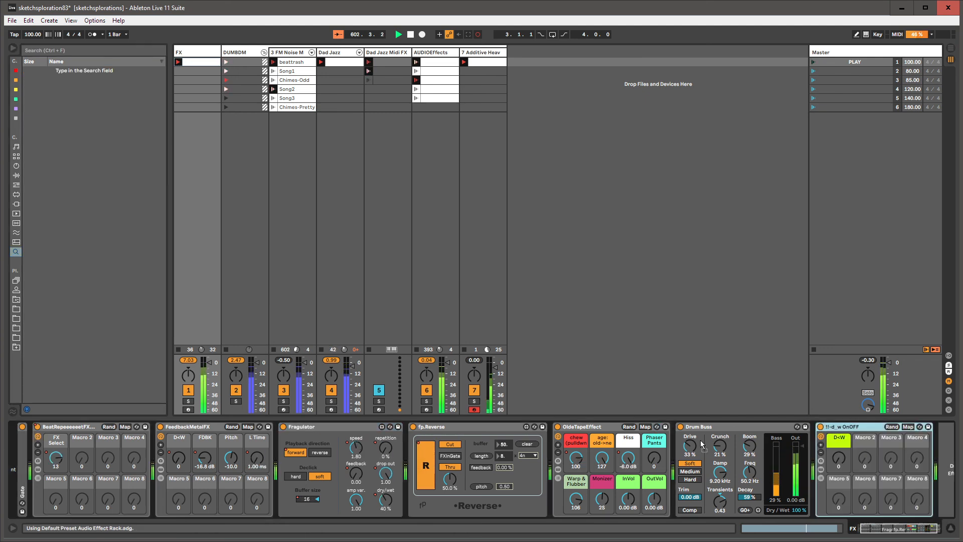
drag(276, 440, 277, 441)
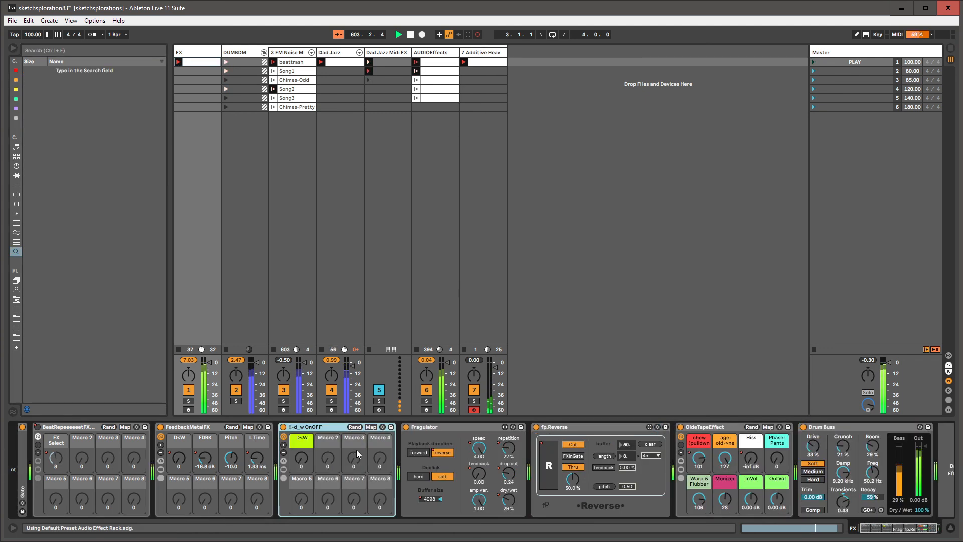
Step: Show the dry/wet rack's chain list and the W chain's devices, and move Fragulator into the W chain
click(284, 478)
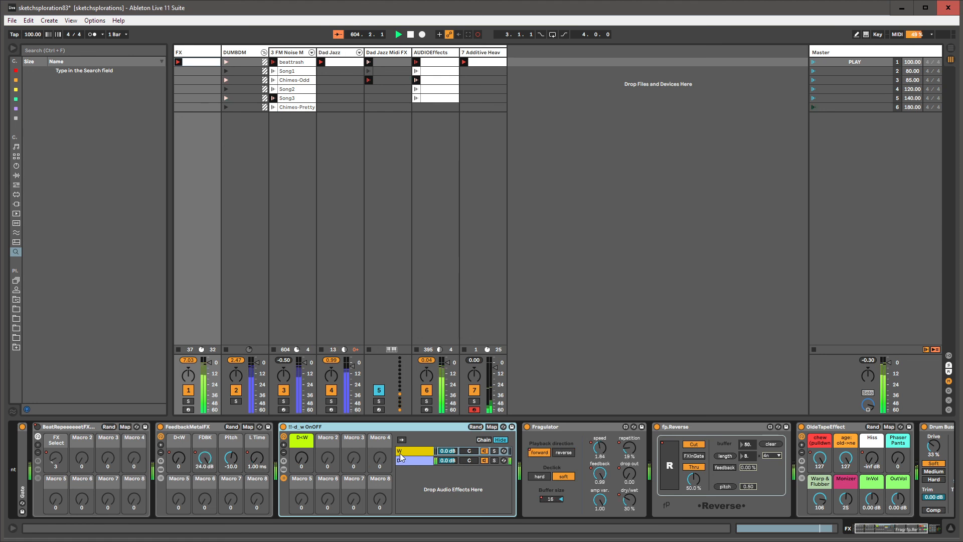
double_click(415, 451)
drag(623, 428, 549, 439)
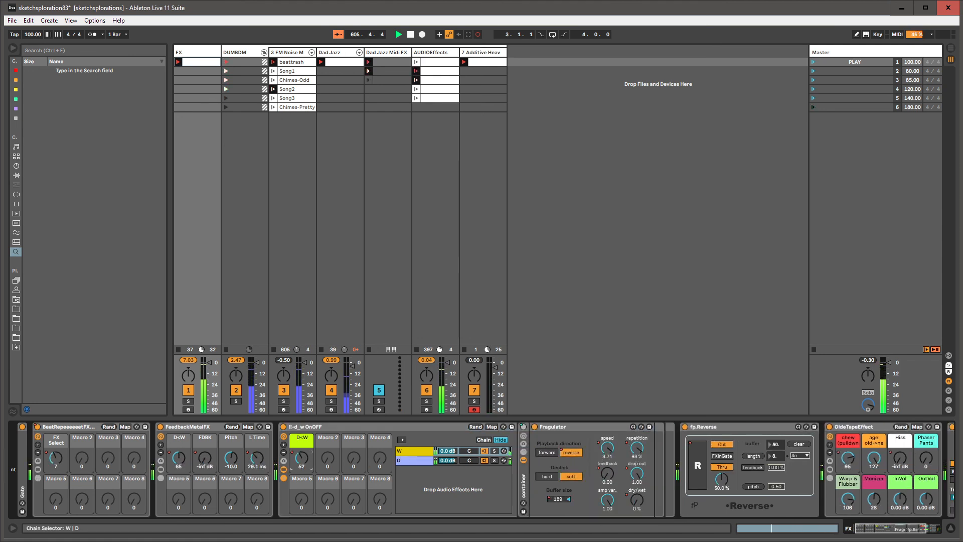
Step: Try different D+W amounts on the rack containing Fragulator and set the macro to 38
drag(301, 460, 301, 457)
key(shift+Tab)
key(shift+Tab)
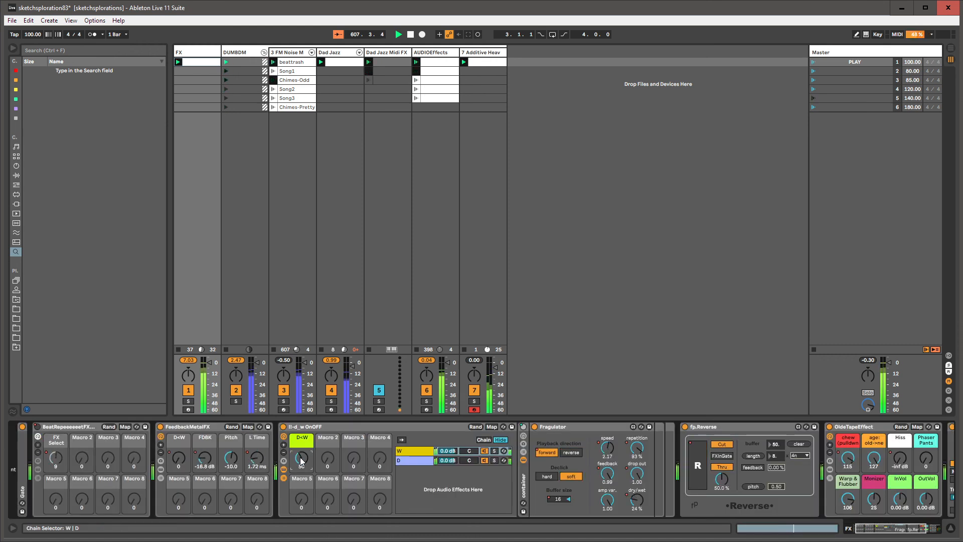
drag(301, 458, 300, 459)
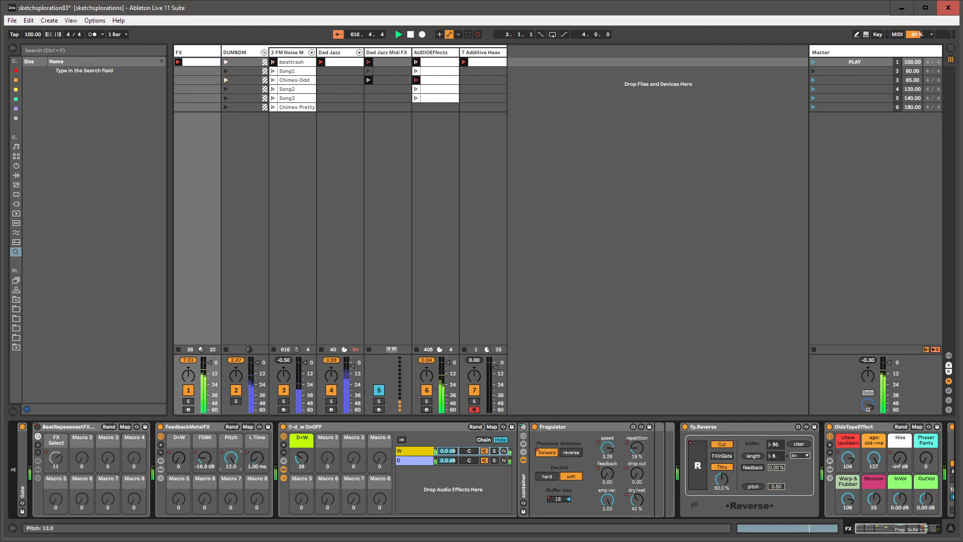
Step: Record sweeping movements of FeedbackMetalFX's Pitch macro into the FX clip and open its envelope
drag(230, 455, 230, 427)
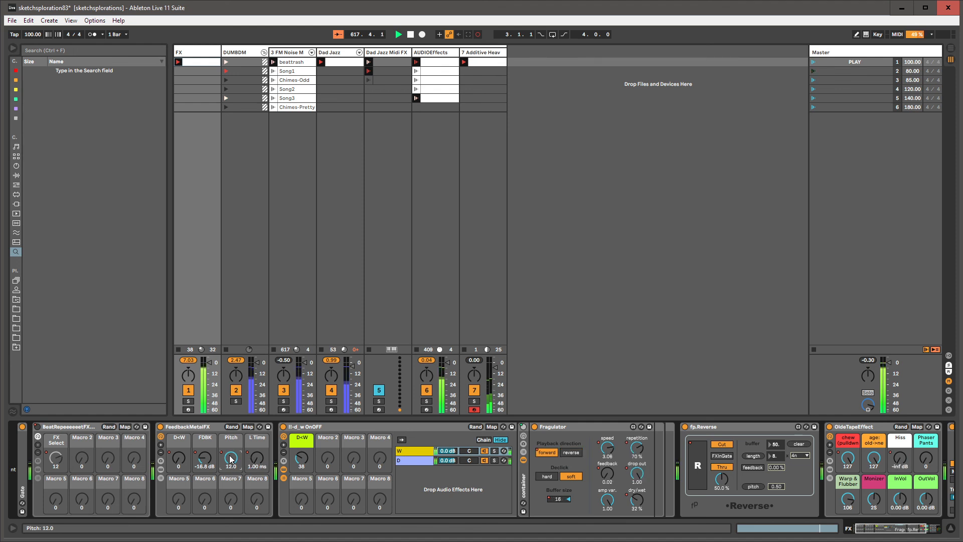
key(shift+Tab)
click(256, 465)
key(ctrl+a)
click(255, 465)
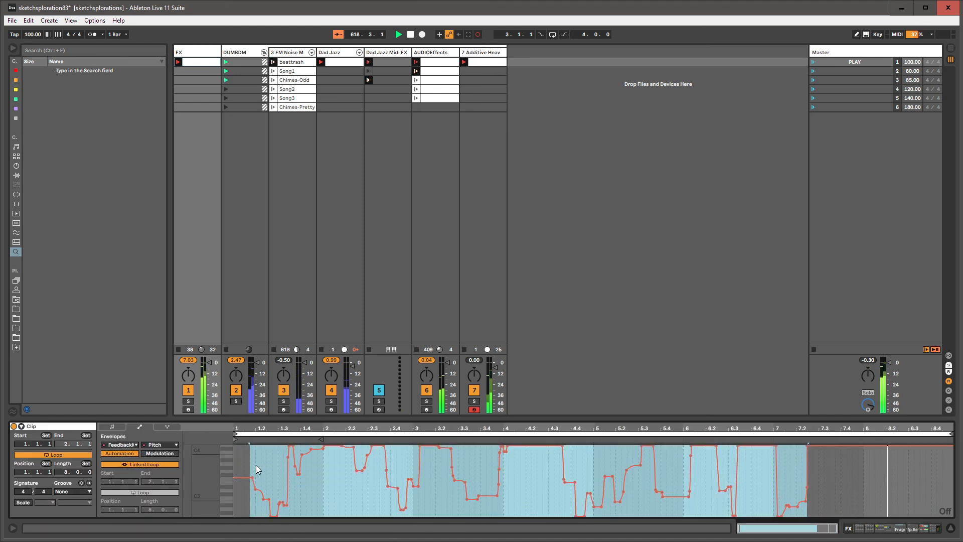
Step: Unlink the Pitch envelope's loop from the clip and draw low values from about 7.2 to the clip's end
click(172, 462)
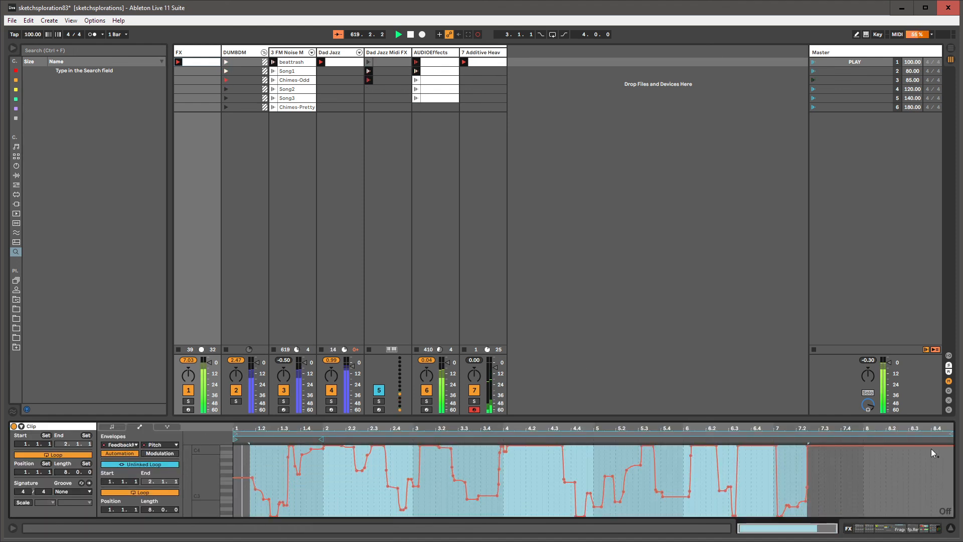
key(b)
drag(810, 505, 959, 504)
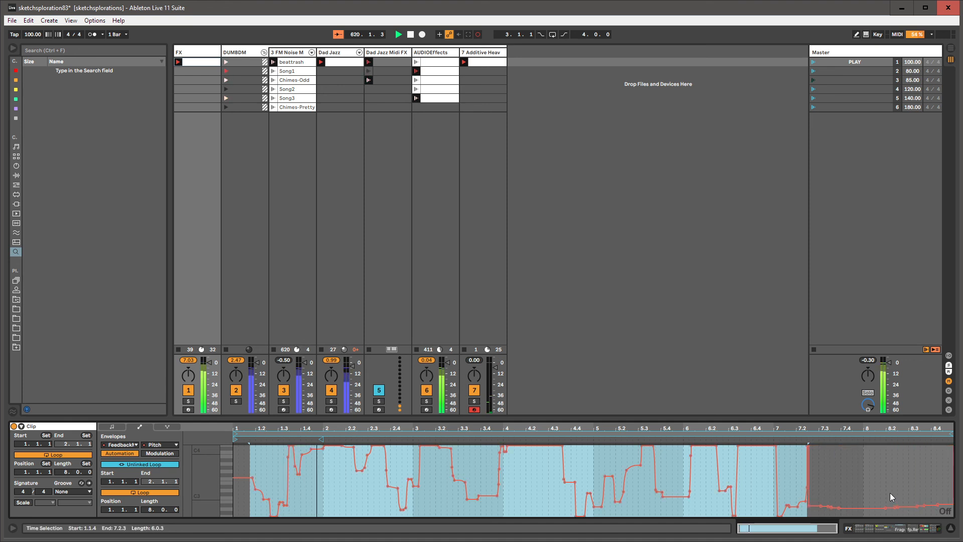
Step: Inspect the FX clip's D+W envelopes for FeedbackMetalFX and the dry/wet rack, and set the rack's D+W macro to 35
key(shift+Tab)
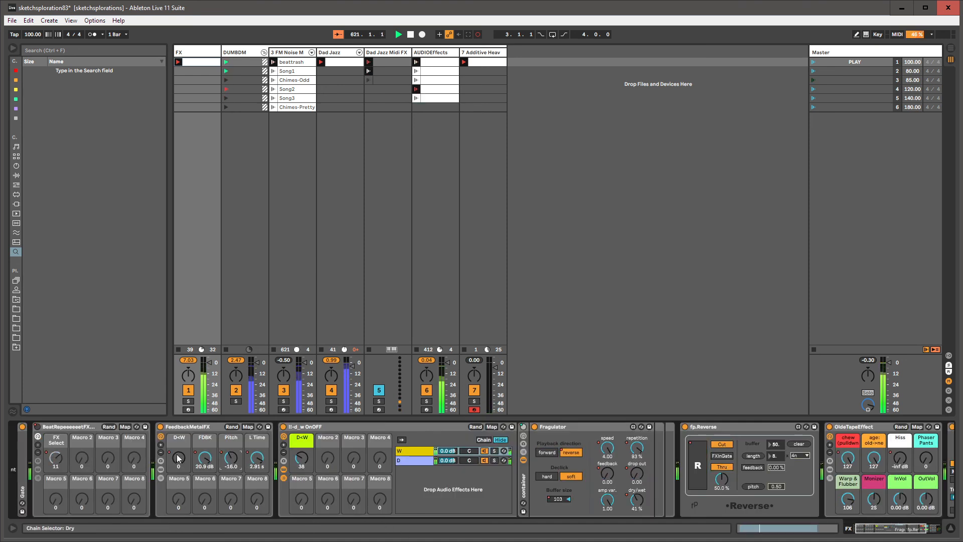
key(shift+Tab)
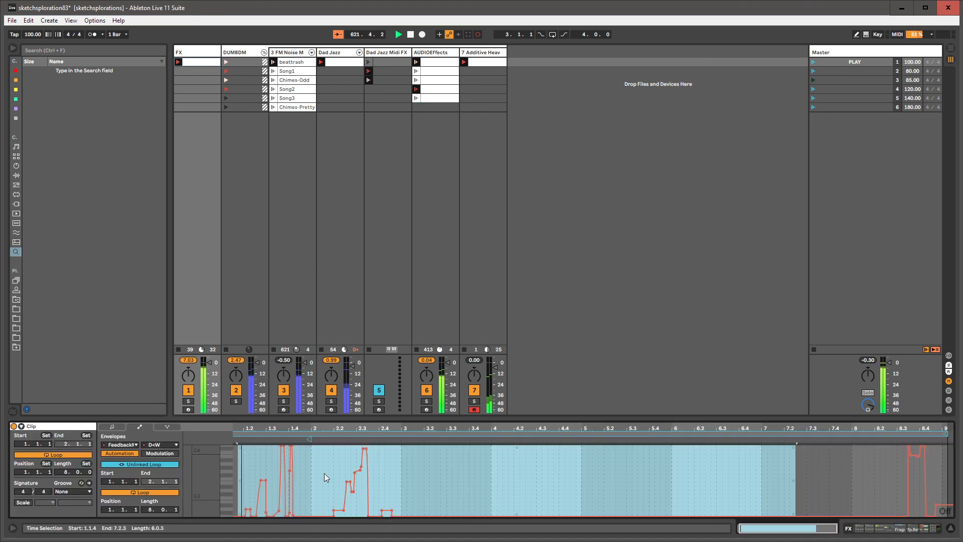
key(shift+Tab)
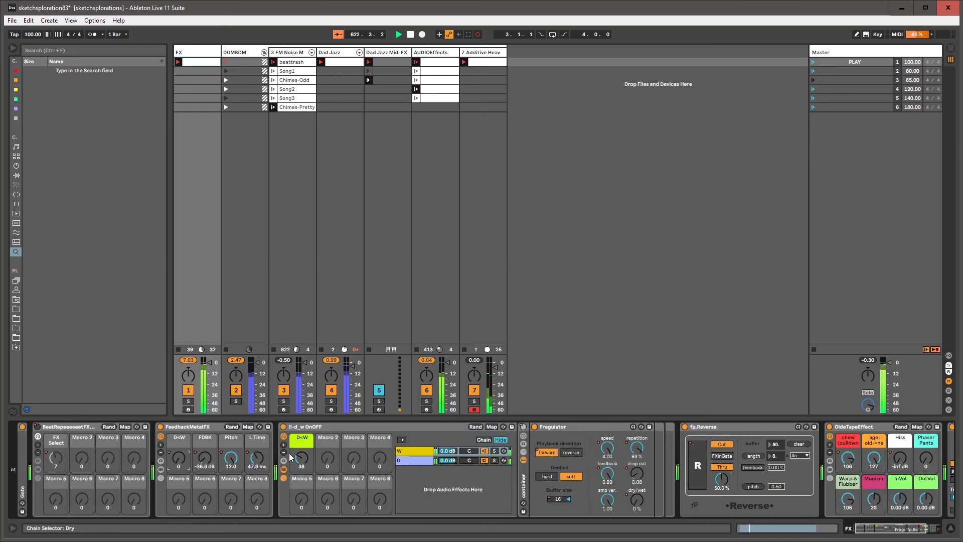
key(shift+Tab)
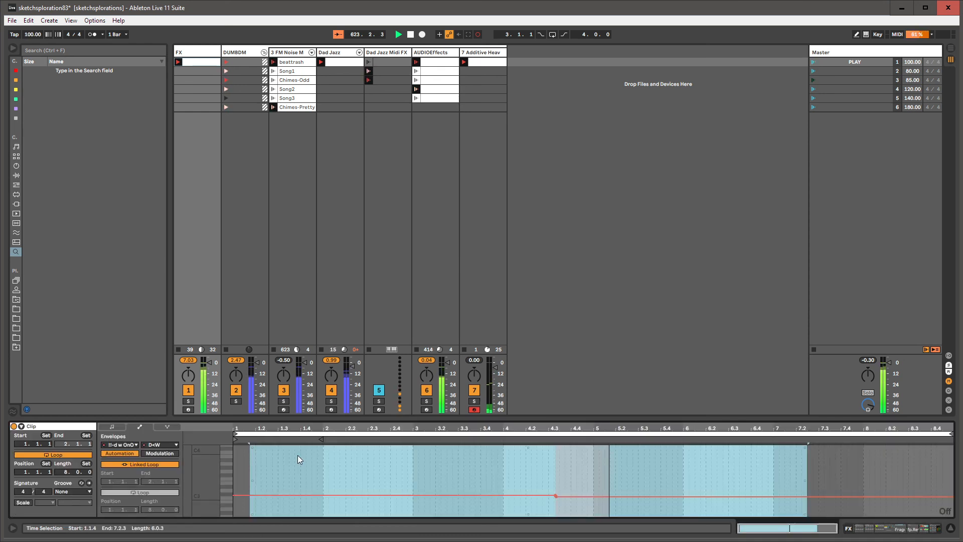
key(shift+Tab)
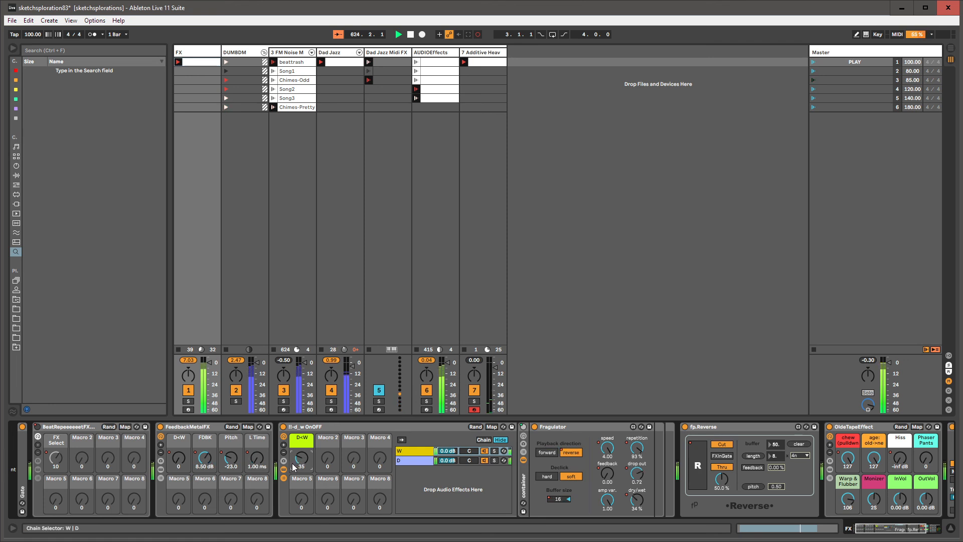
Step: Record a brief drop of OldeTapeEffect's age macro into the FX clip and unlink that envelope's loop from the clip
click(885, 532)
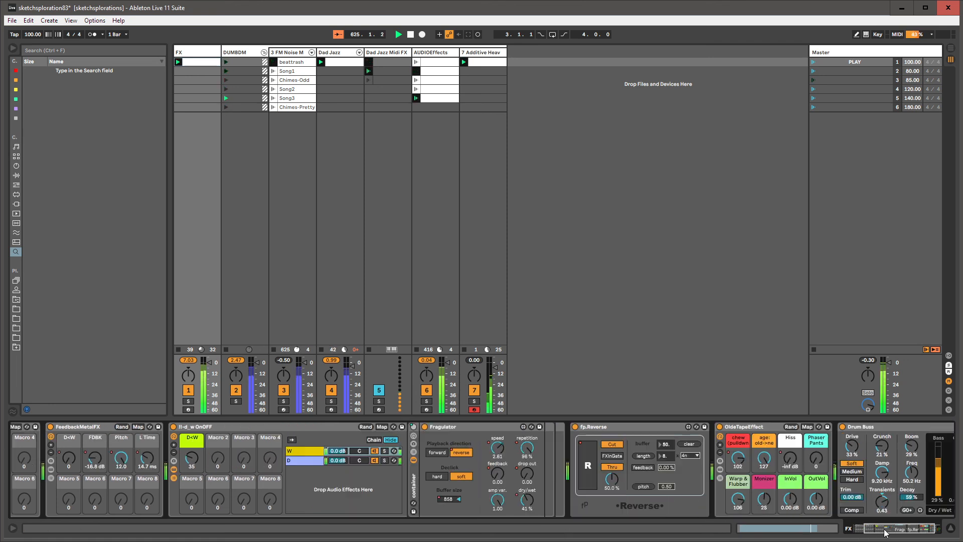
drag(885, 533, 892, 533)
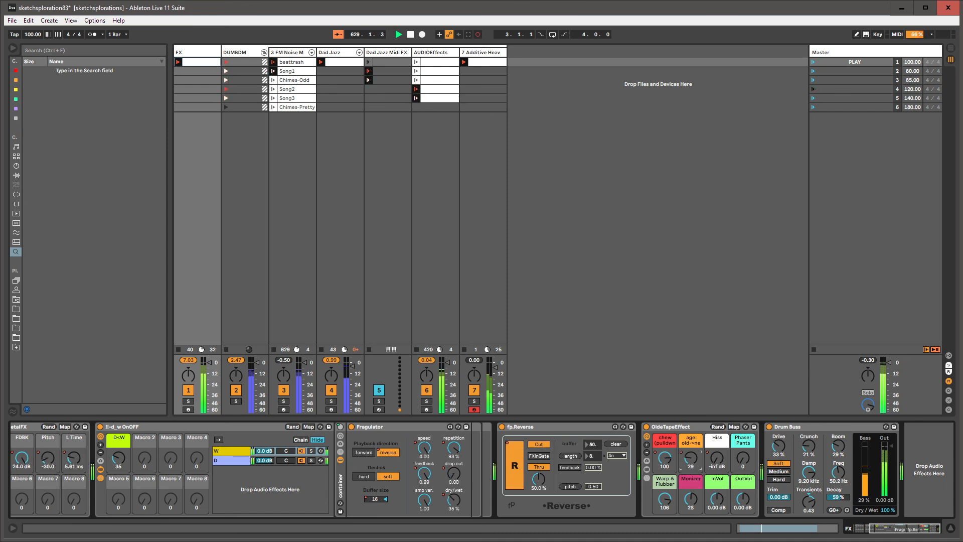
key(shift+Tab)
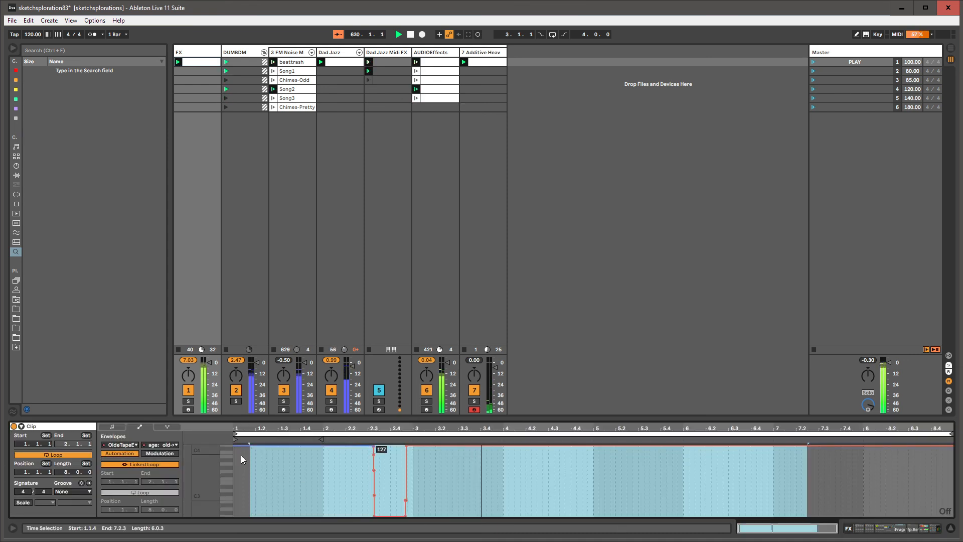
click(284, 459)
click(163, 466)
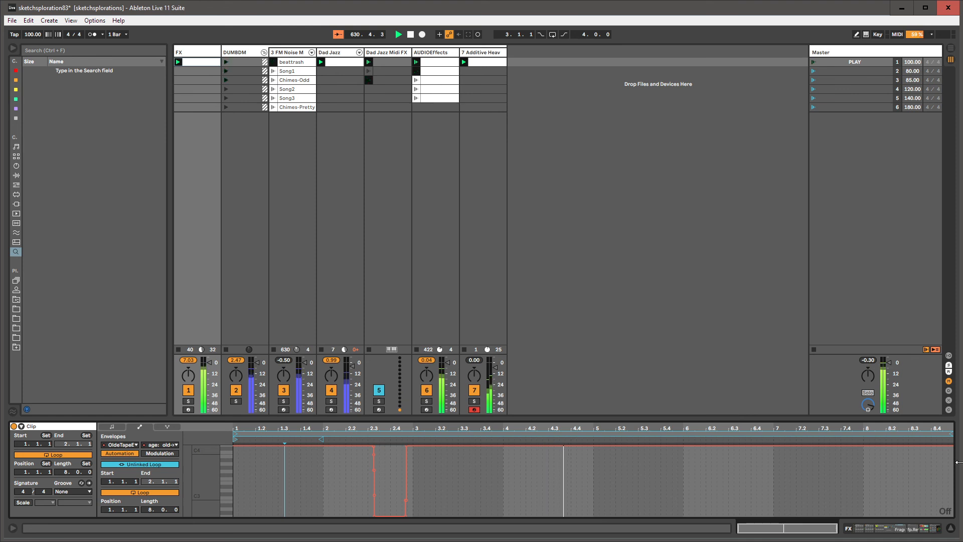
drag(951, 431, 947, 432)
Step: Record a short movement of OldeTapeEffect's Phaser Pants macro into the FX clip and unlink its envelope loop
key(shift+Tab)
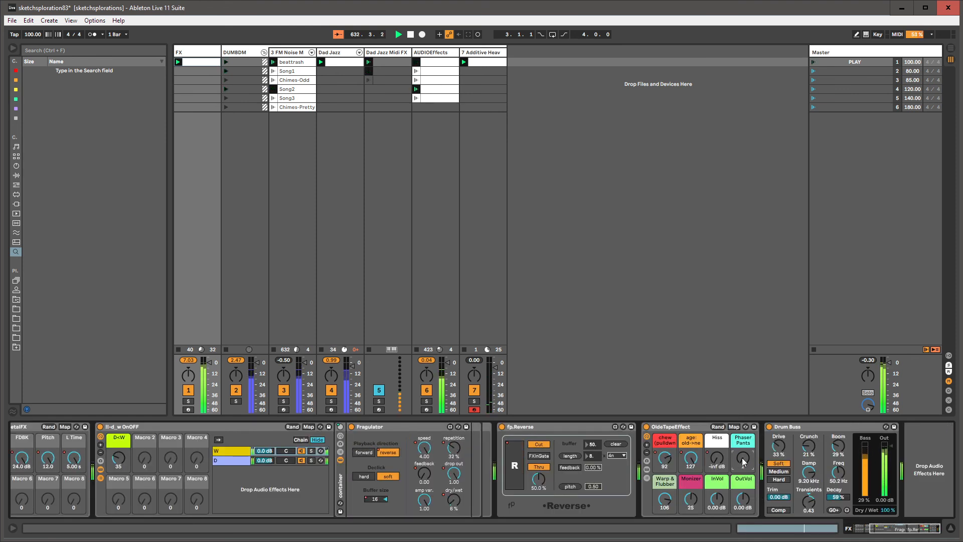
key(shift+Tab)
key(shift+Tab)
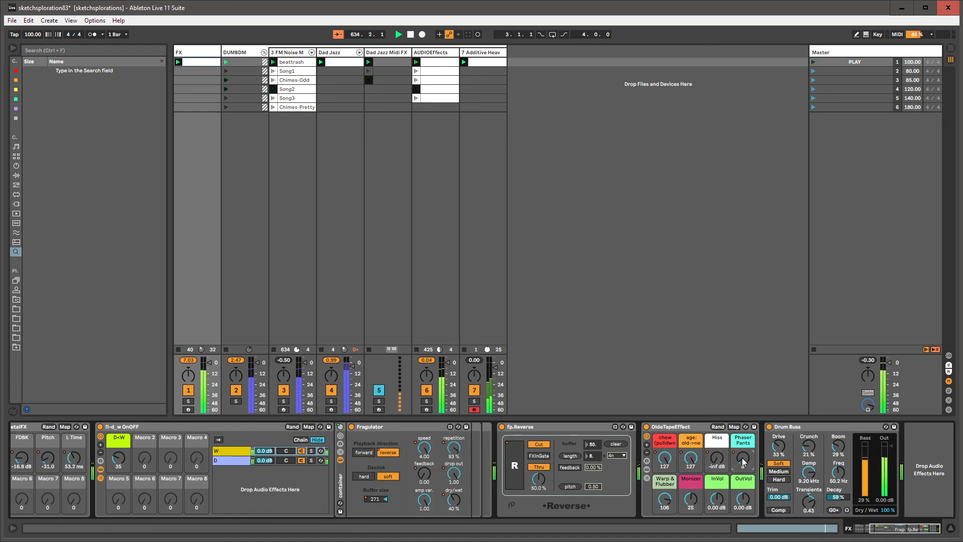
key(shift+Tab)
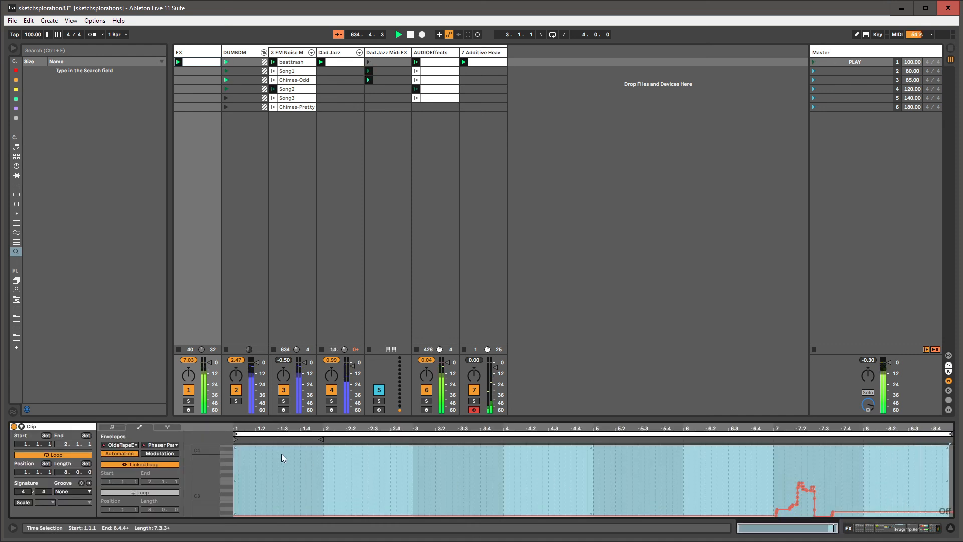
click(144, 464)
Step: Select the whole Phaser Pants envelope and set its unlinked loop length to 7.3.3
click(801, 463)
right_click(800, 463)
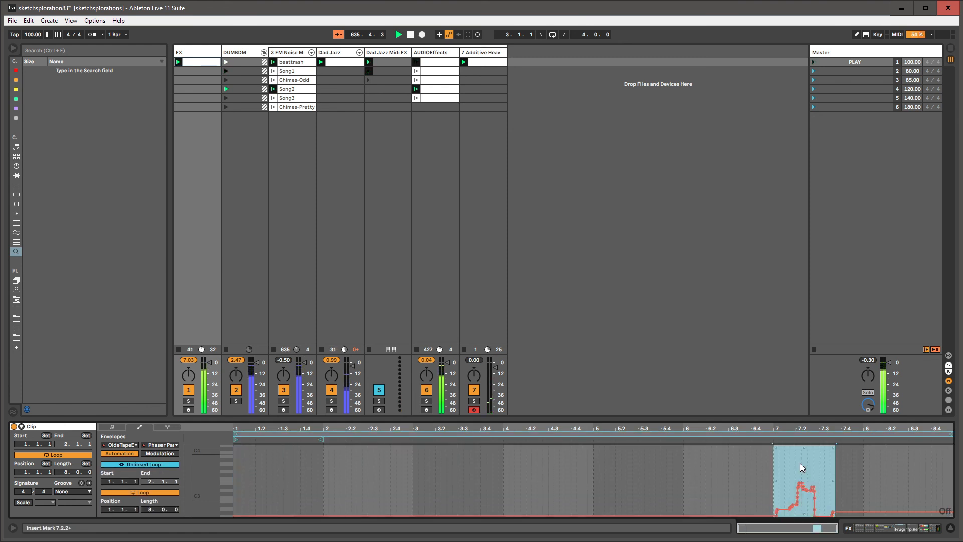
click(830, 539)
drag(952, 435, 949, 436)
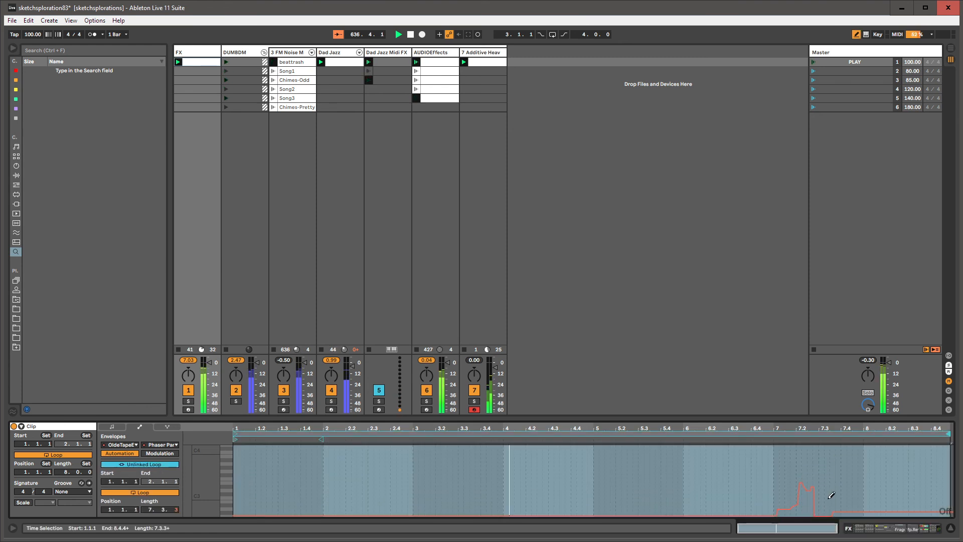
key(ctrl+a)
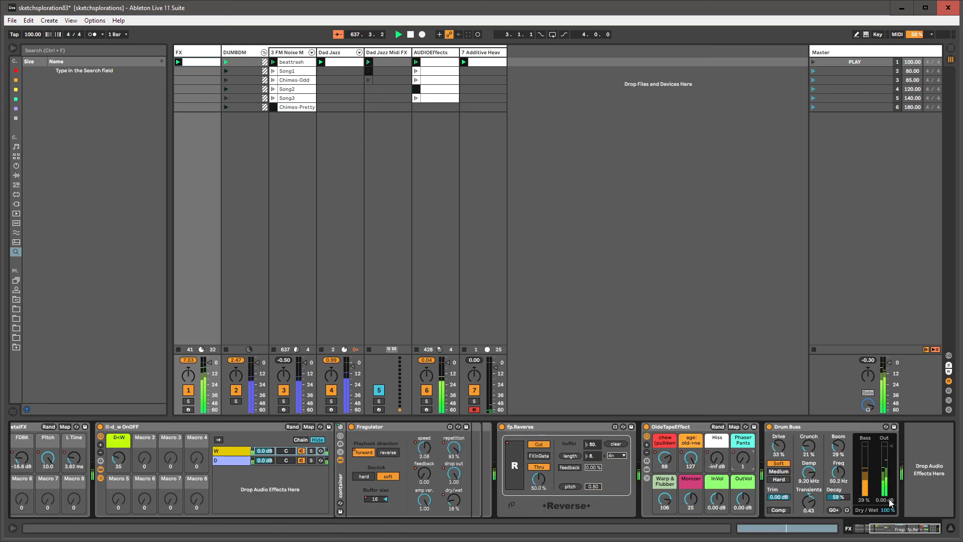
Step: Set Drum Buss Drive to 35% on the FX track and save the Live Set
key(shift+Tab)
drag(778, 446, 779, 443)
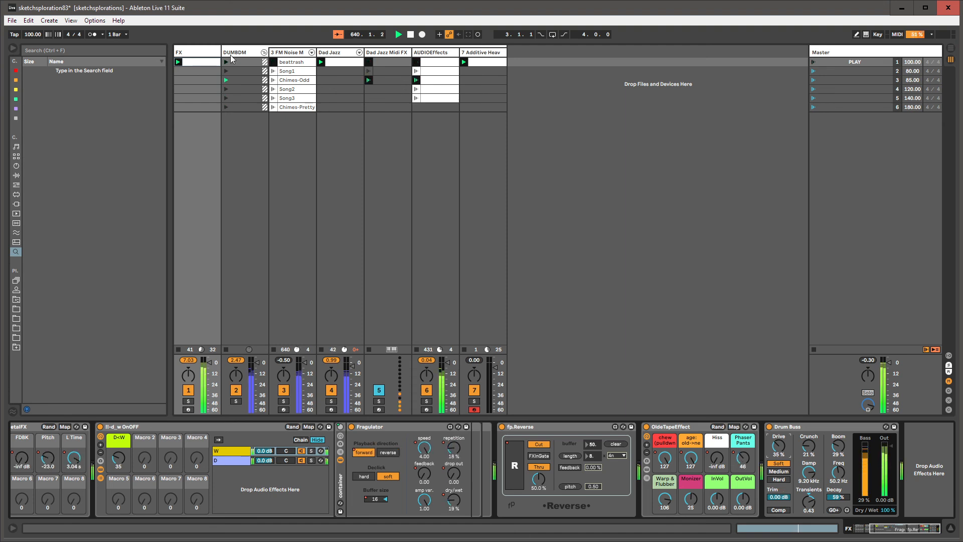
key(ctrl+s)
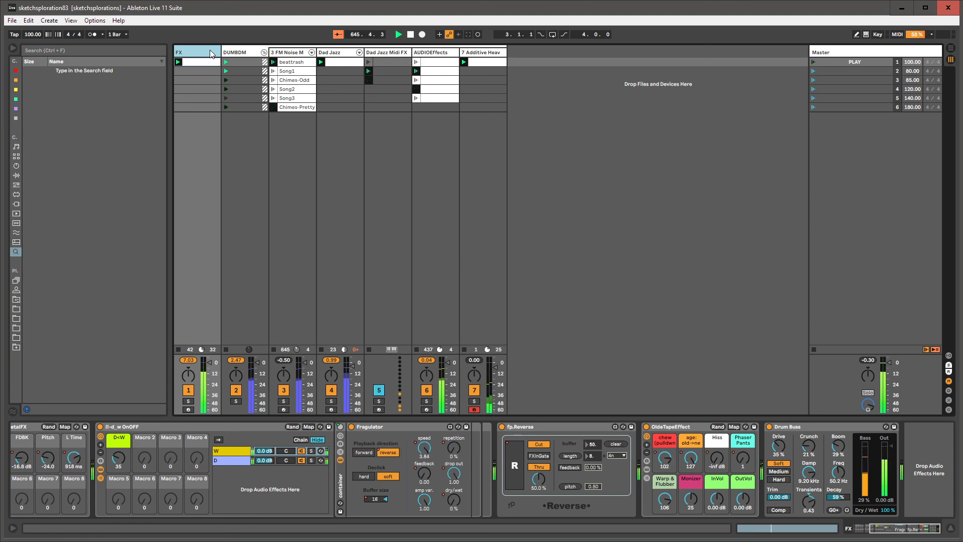
Step: Look over the devices of the DUMBDM, FM Noise Maker, FX and Master tracks and save the Live Set
click(230, 51)
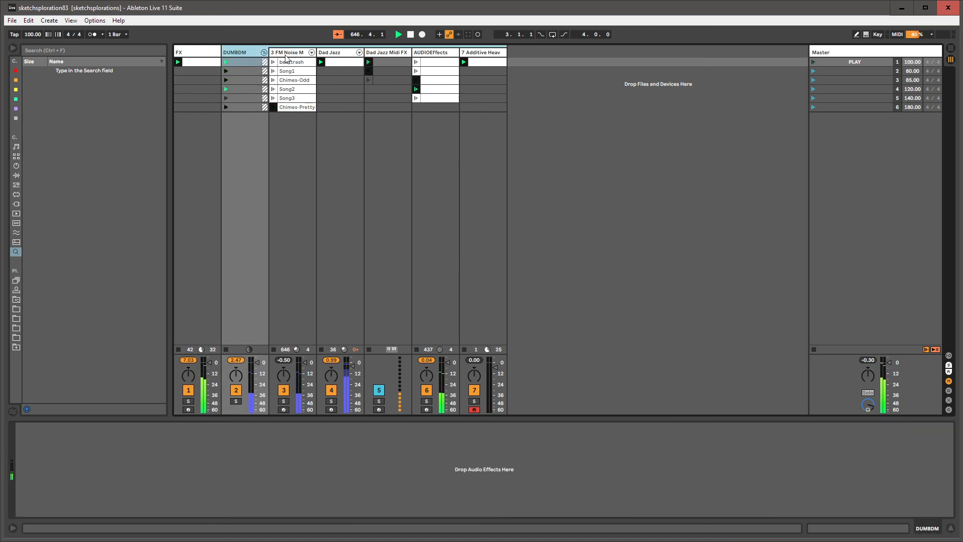
click(285, 54)
click(235, 53)
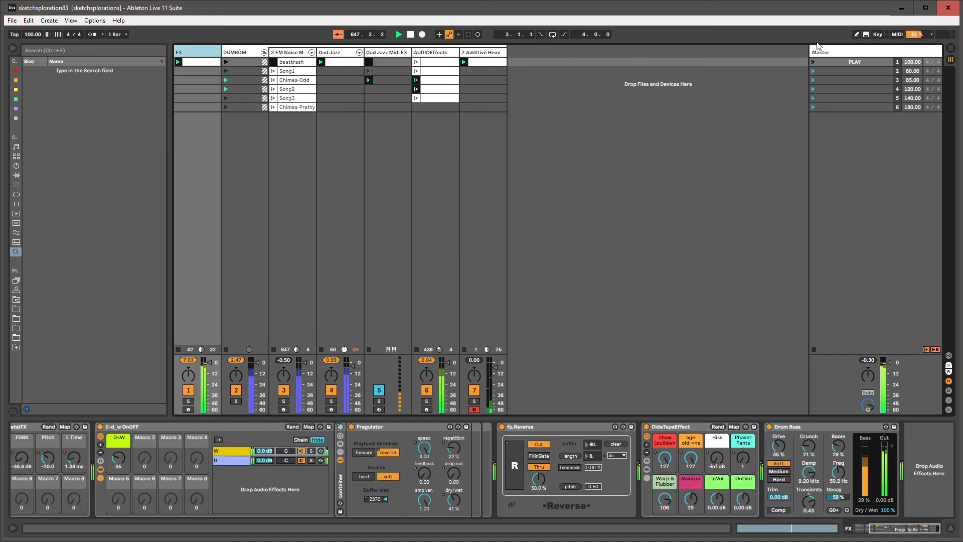
click(824, 52)
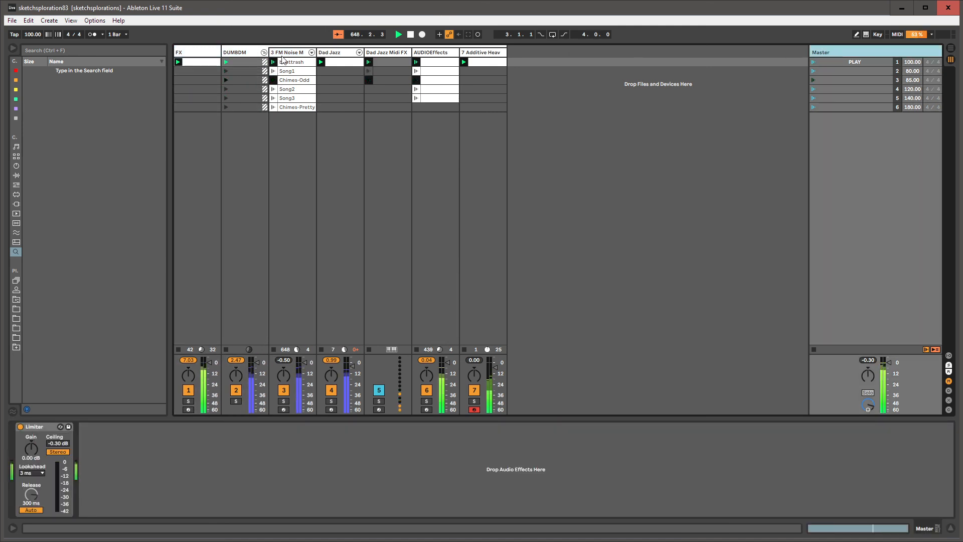
click(204, 52)
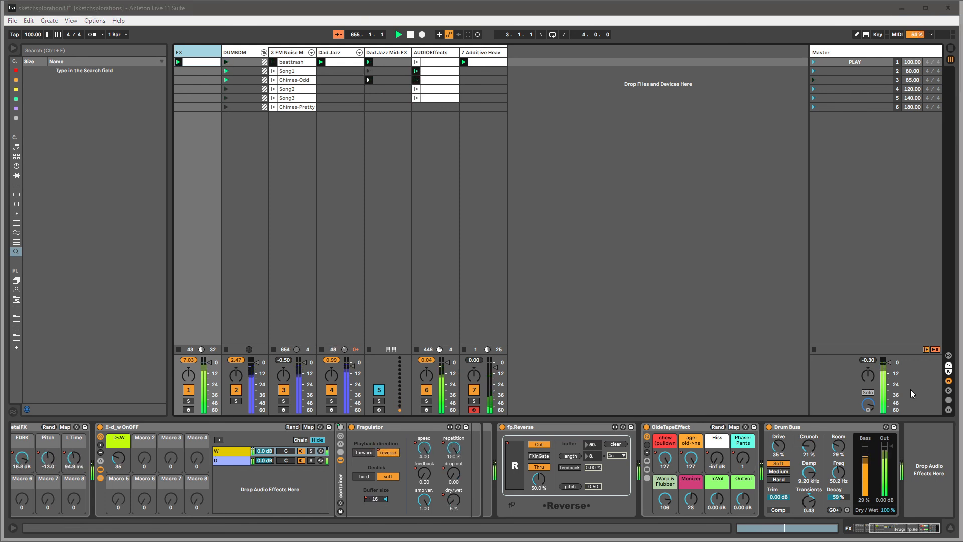
click(12, 20)
click(38, 104)
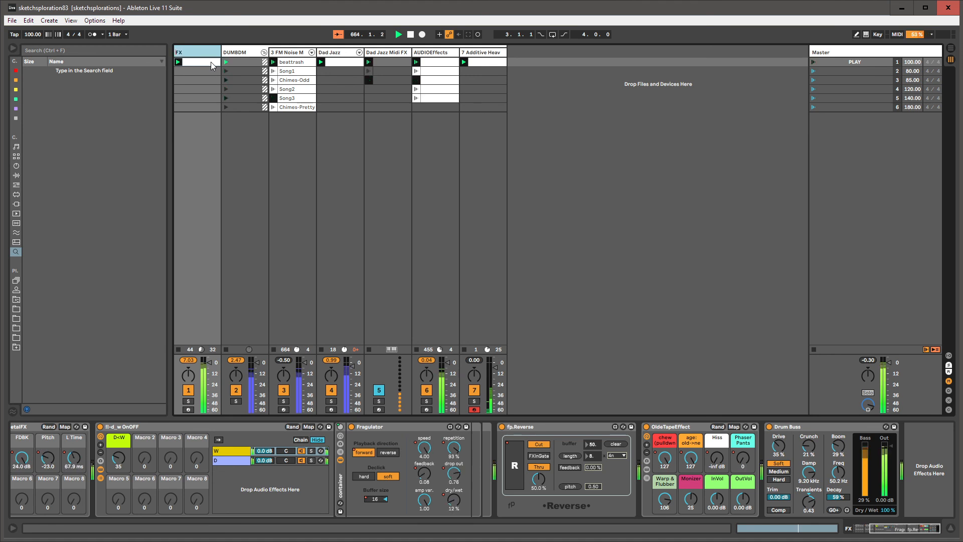
Step: Rename the FX track to CHEESEGAME FX and the DUMBDM track to CHEESEGAME
text(CHEES)
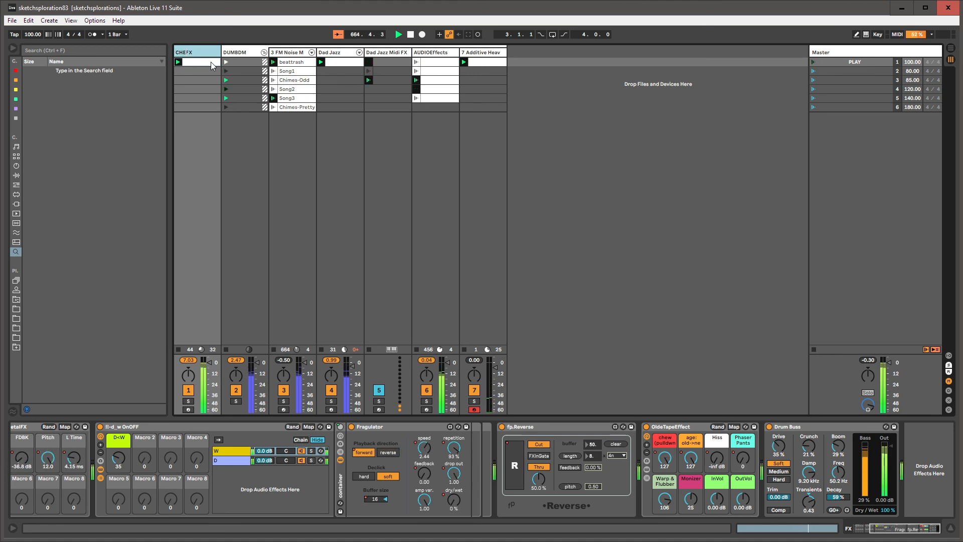
text(EGAME)
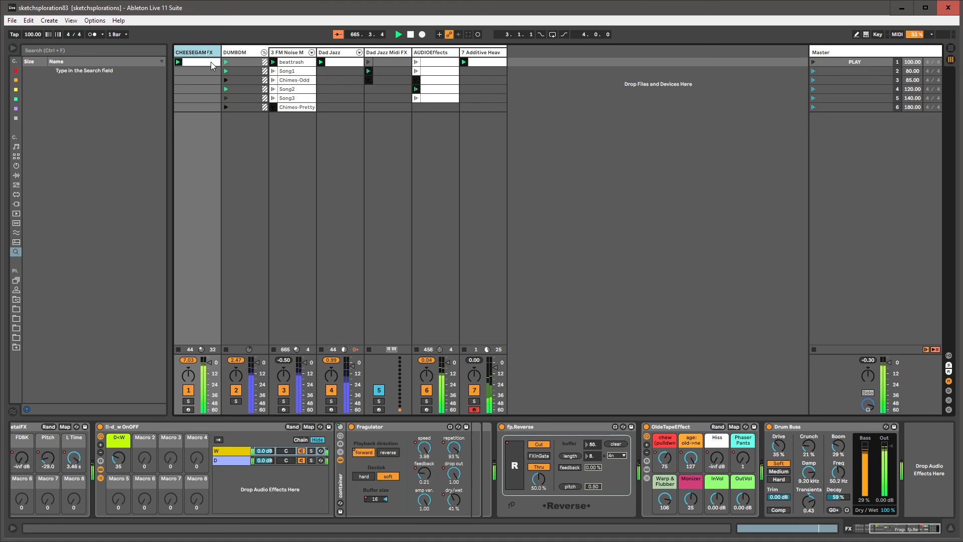
key(Return)
click(242, 52)
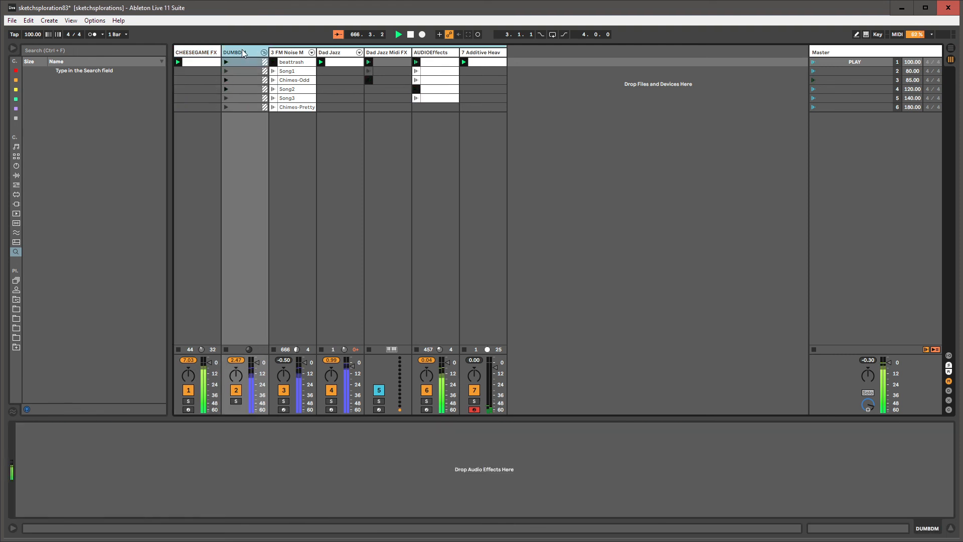
text(CHEESEGAME)
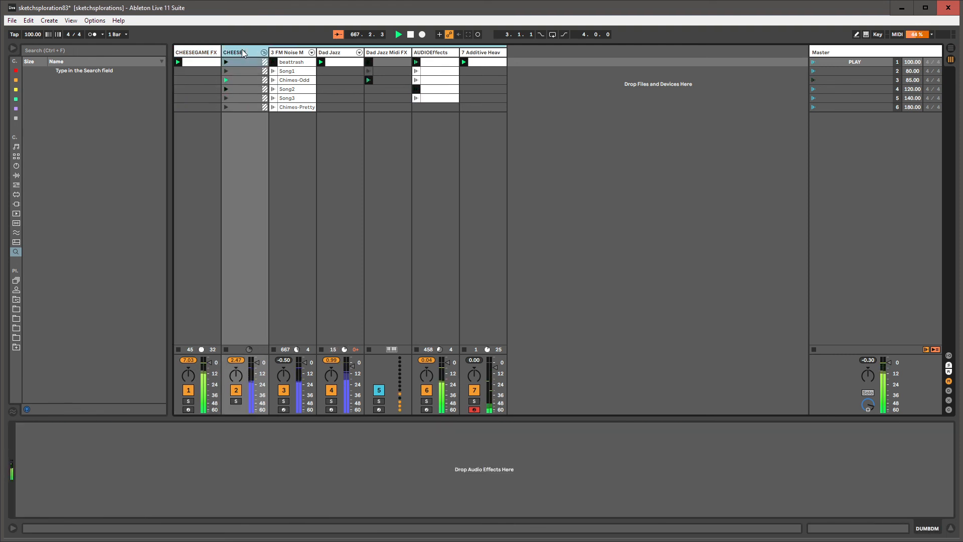
Step: Rename the Additive Heaven track to CHEEEEEESE!!!
click(475, 52)
key(ctrl+r)
text(CHEEE)
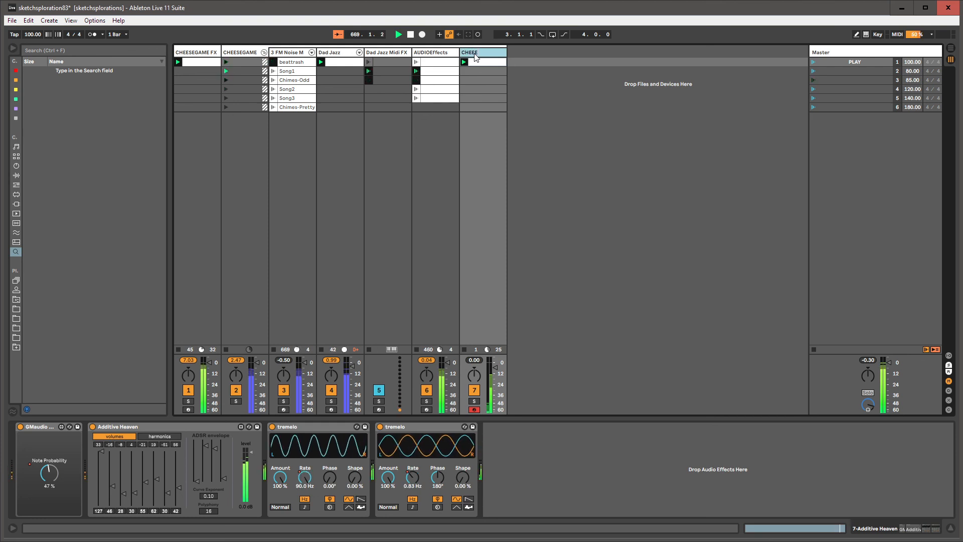
text(EEESE!!!)
key(Return)
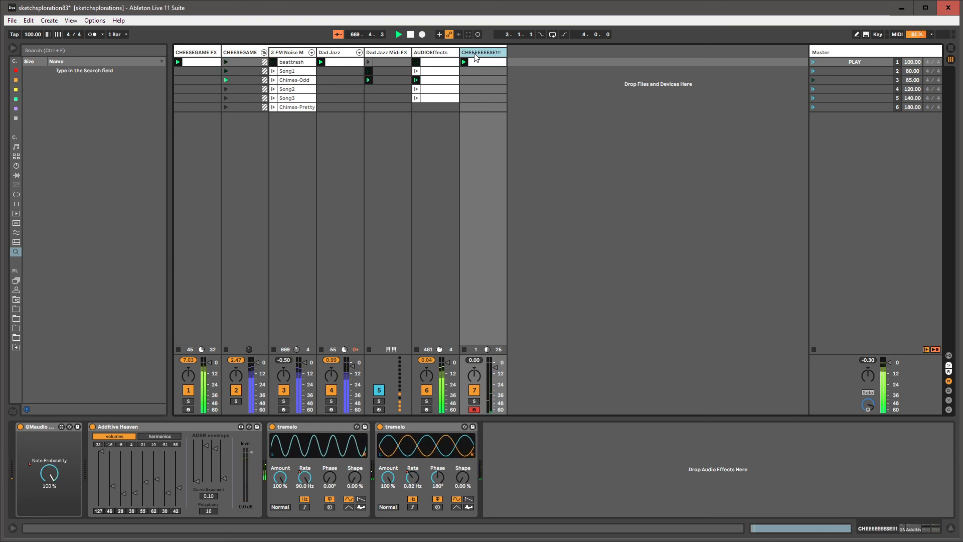
Step: Check the AUDIOEffects and Dad Jazz tracks' devices and rename the FM Noise Maker track to BEATANDBASS
click(446, 54)
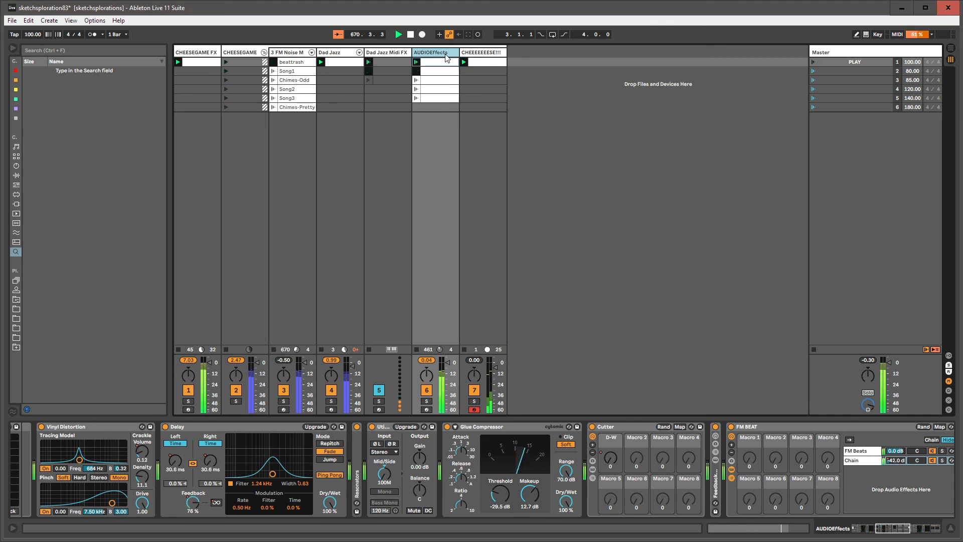
click(337, 53)
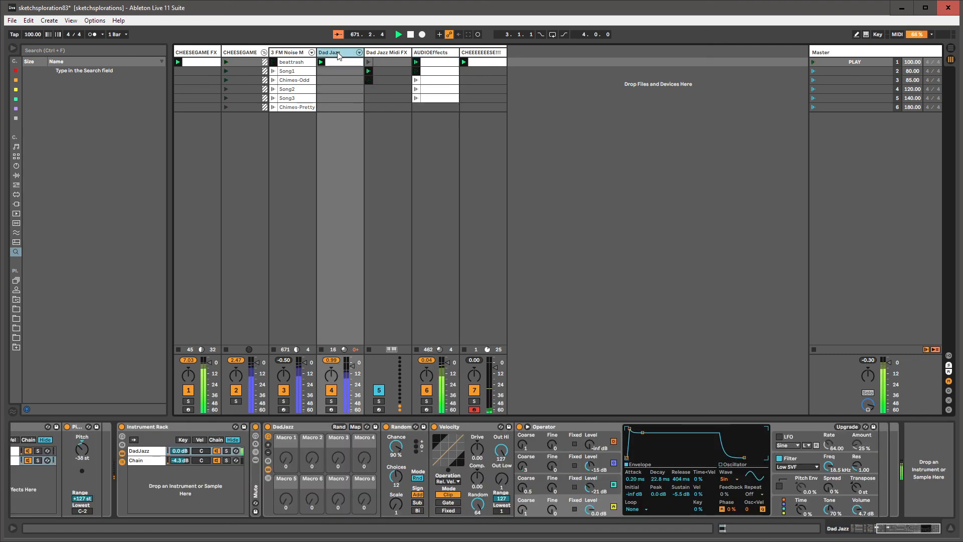
click(295, 53)
key(ctrl+r)
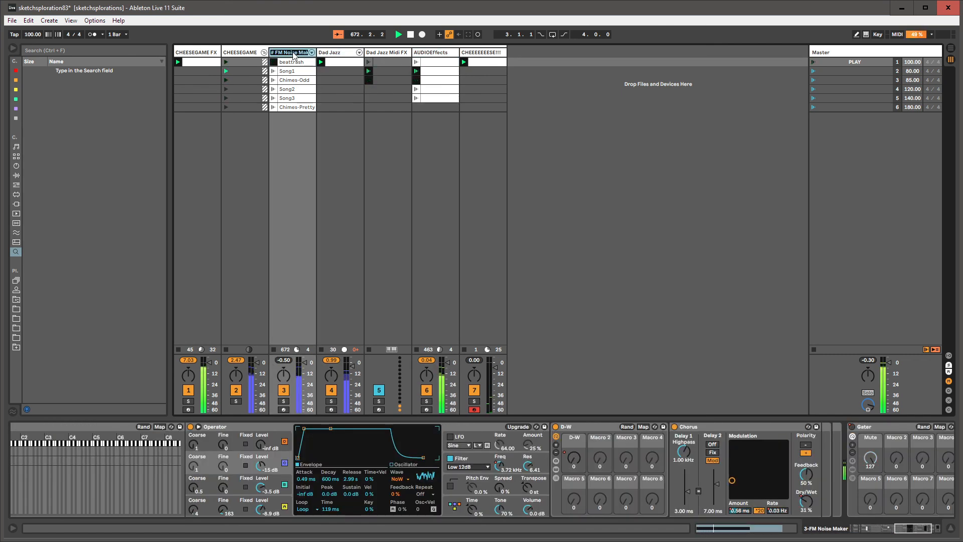
text(BEATAND)
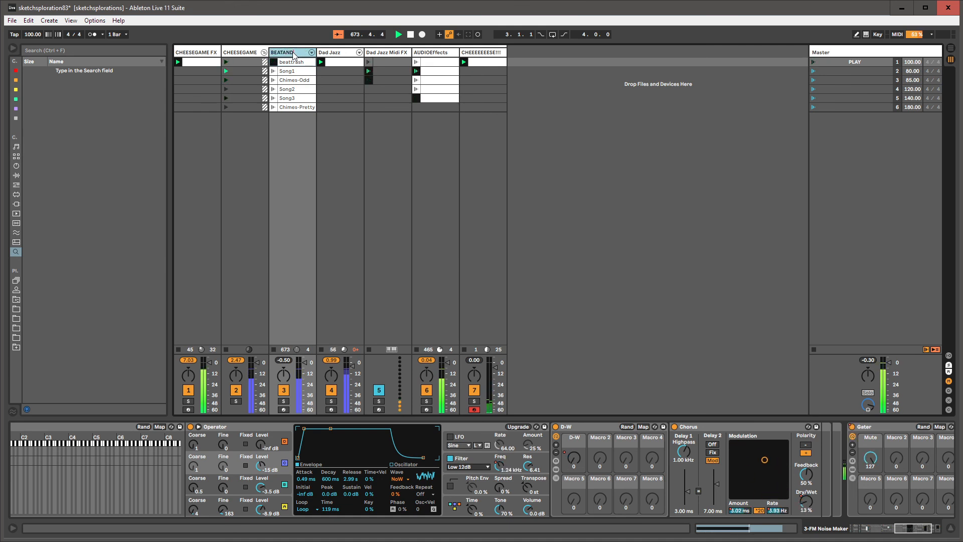
text(BASS)
key(Return)
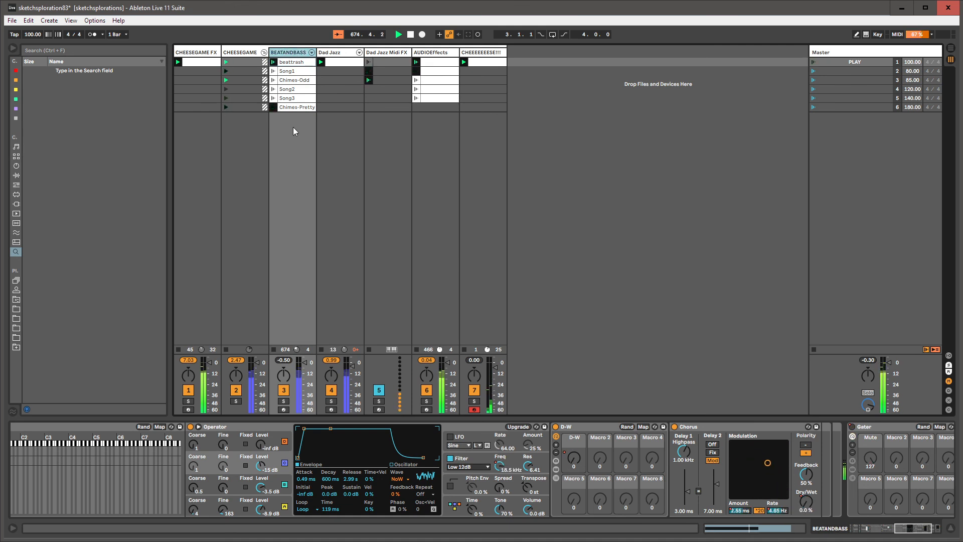
Step: Save the Live Set and show the devices of the CHEEEEEESE!!! track
click(11, 21)
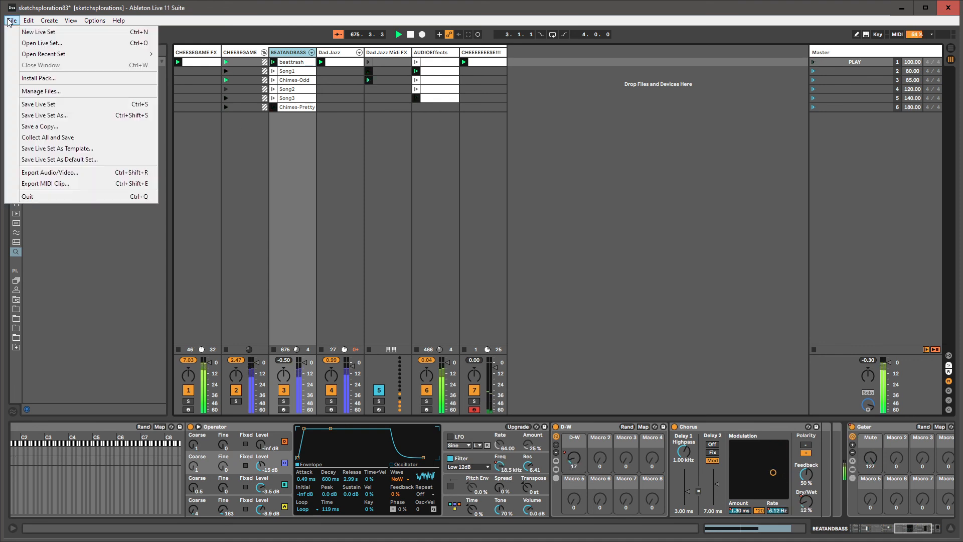
click(41, 104)
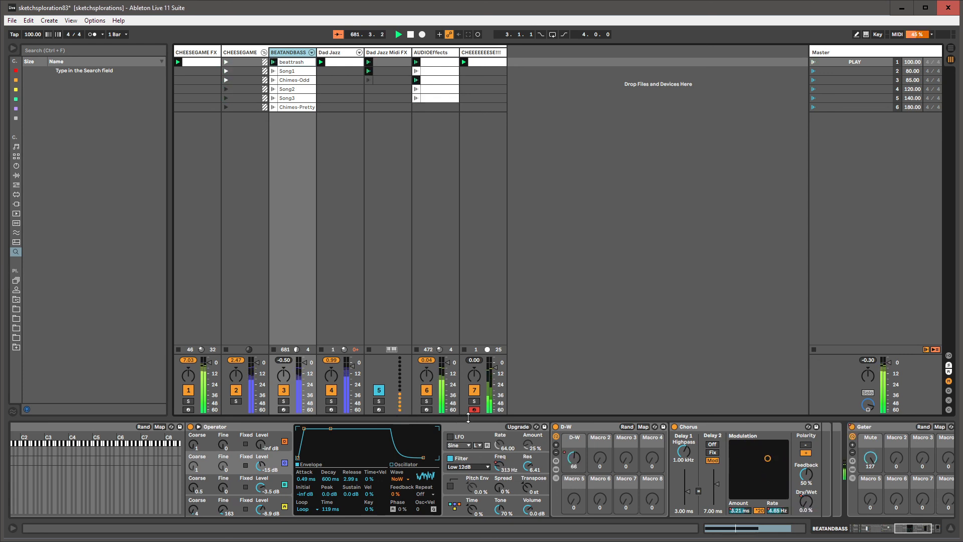
click(476, 52)
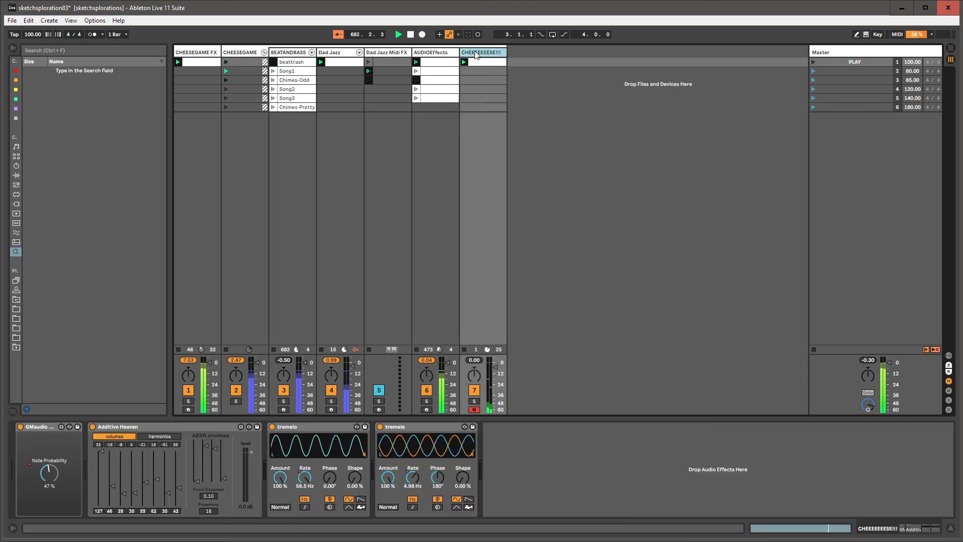